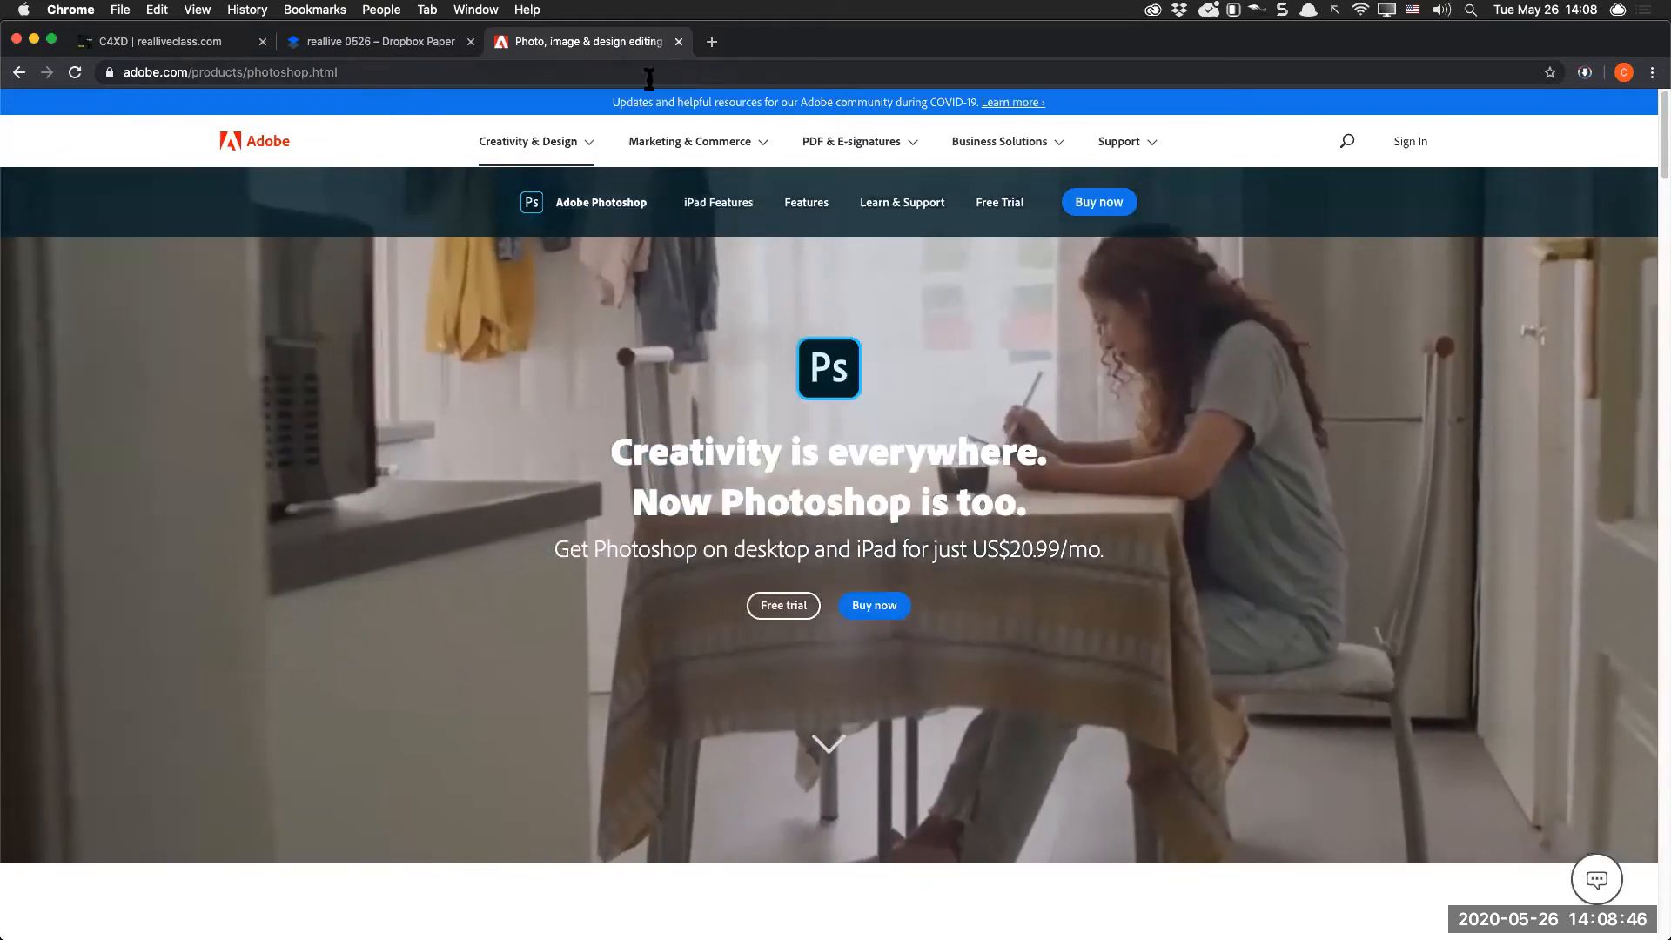
# Open the Behance profile at behance.net/c4xd in a new browser tab
pyautogui.press('super+t')
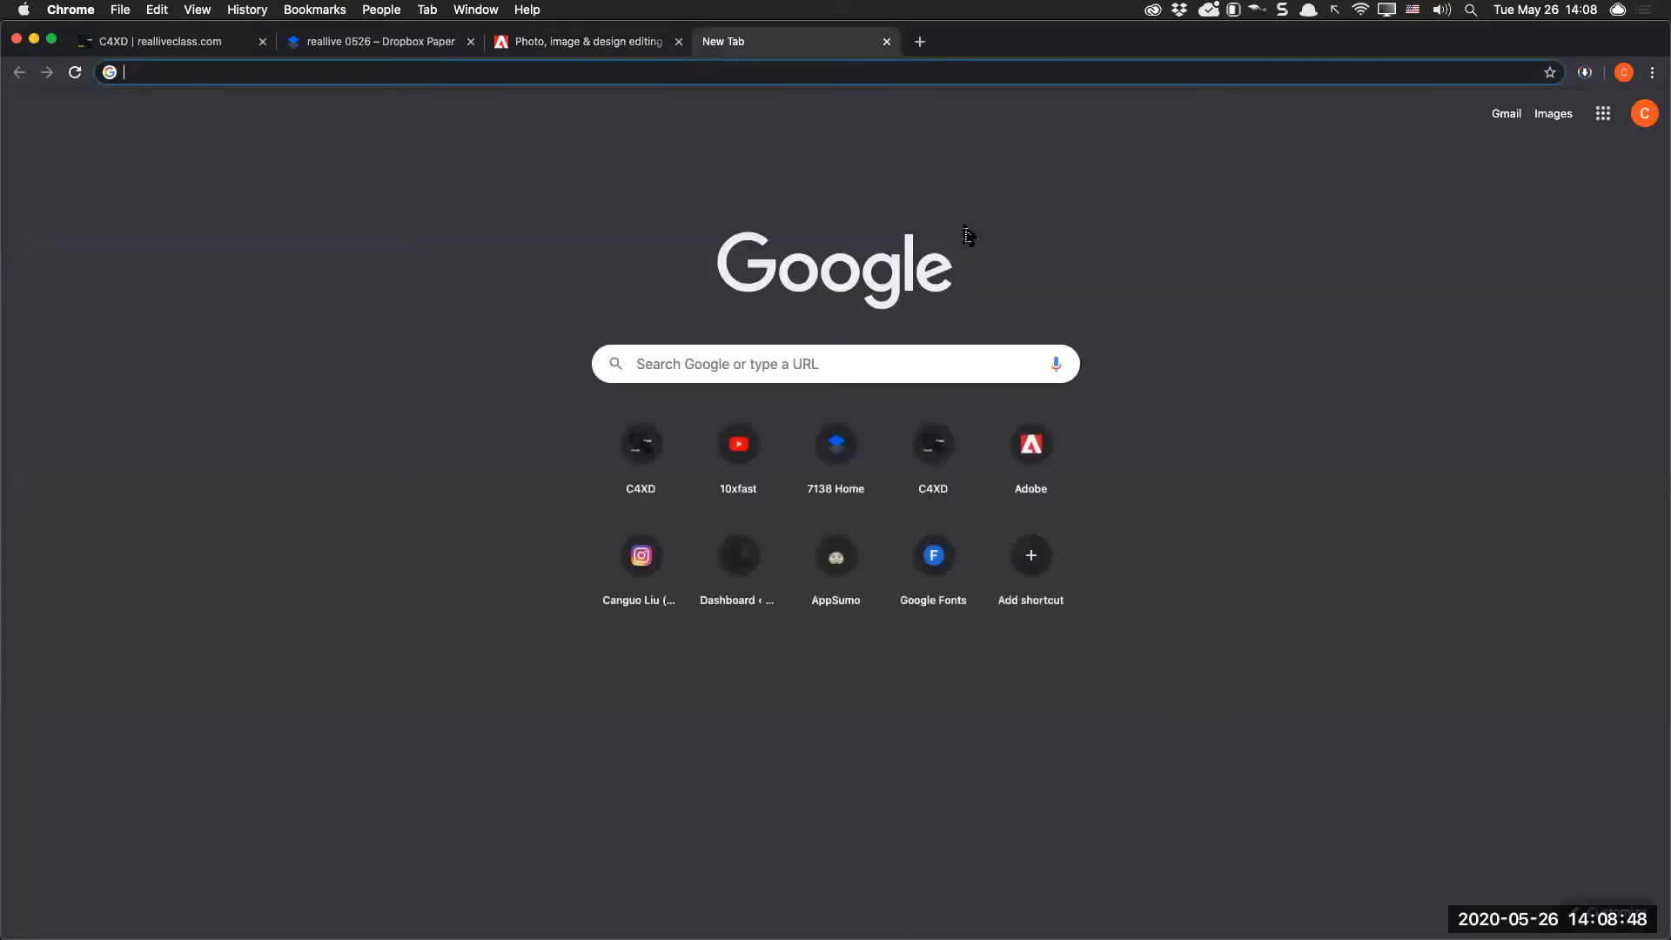
pyautogui.write('be.net')
pyautogui.press('Return')
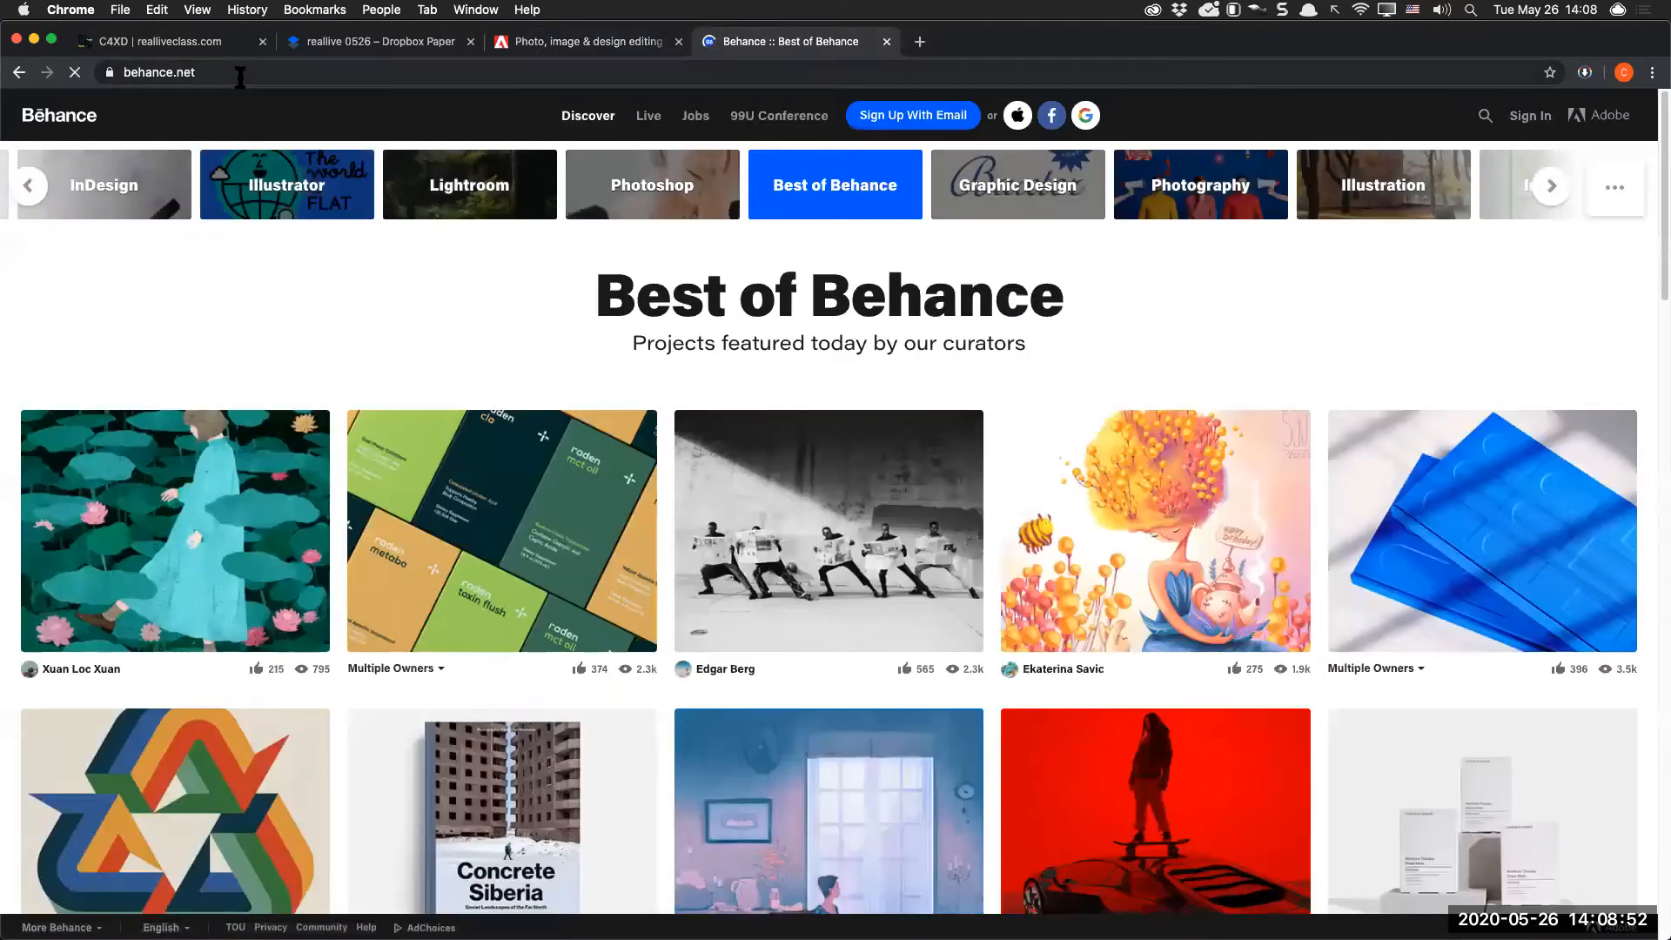
pyautogui.click(242, 76)
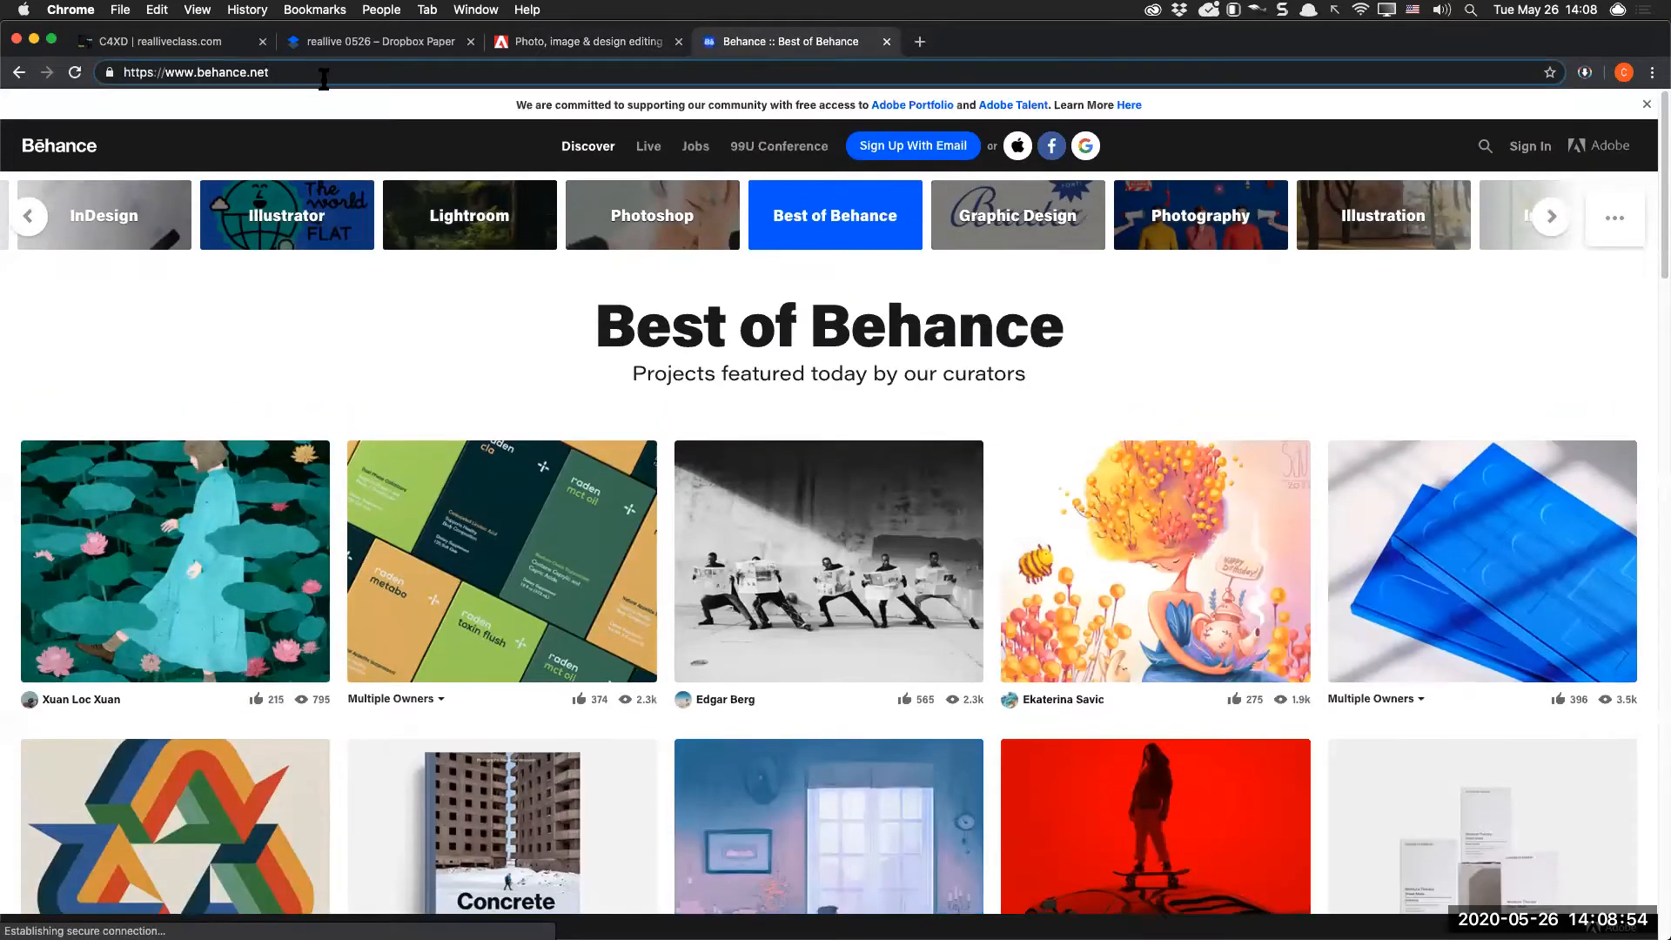
pyautogui.write('/c4x')
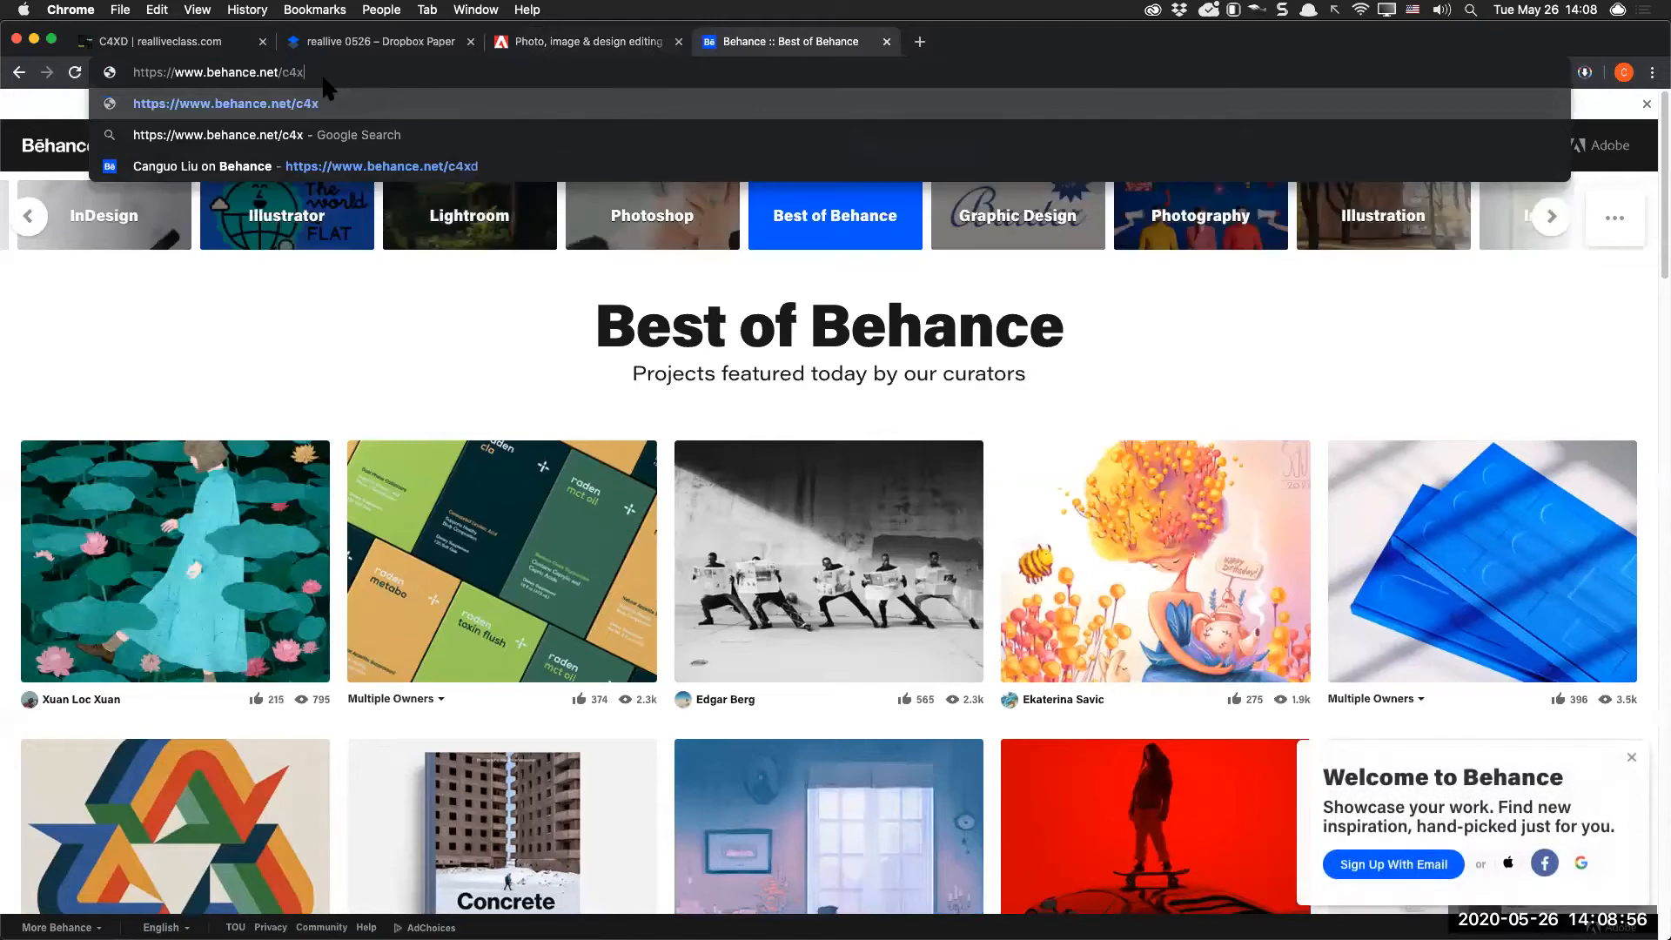
pyautogui.write('d')
pyautogui.press('Return')
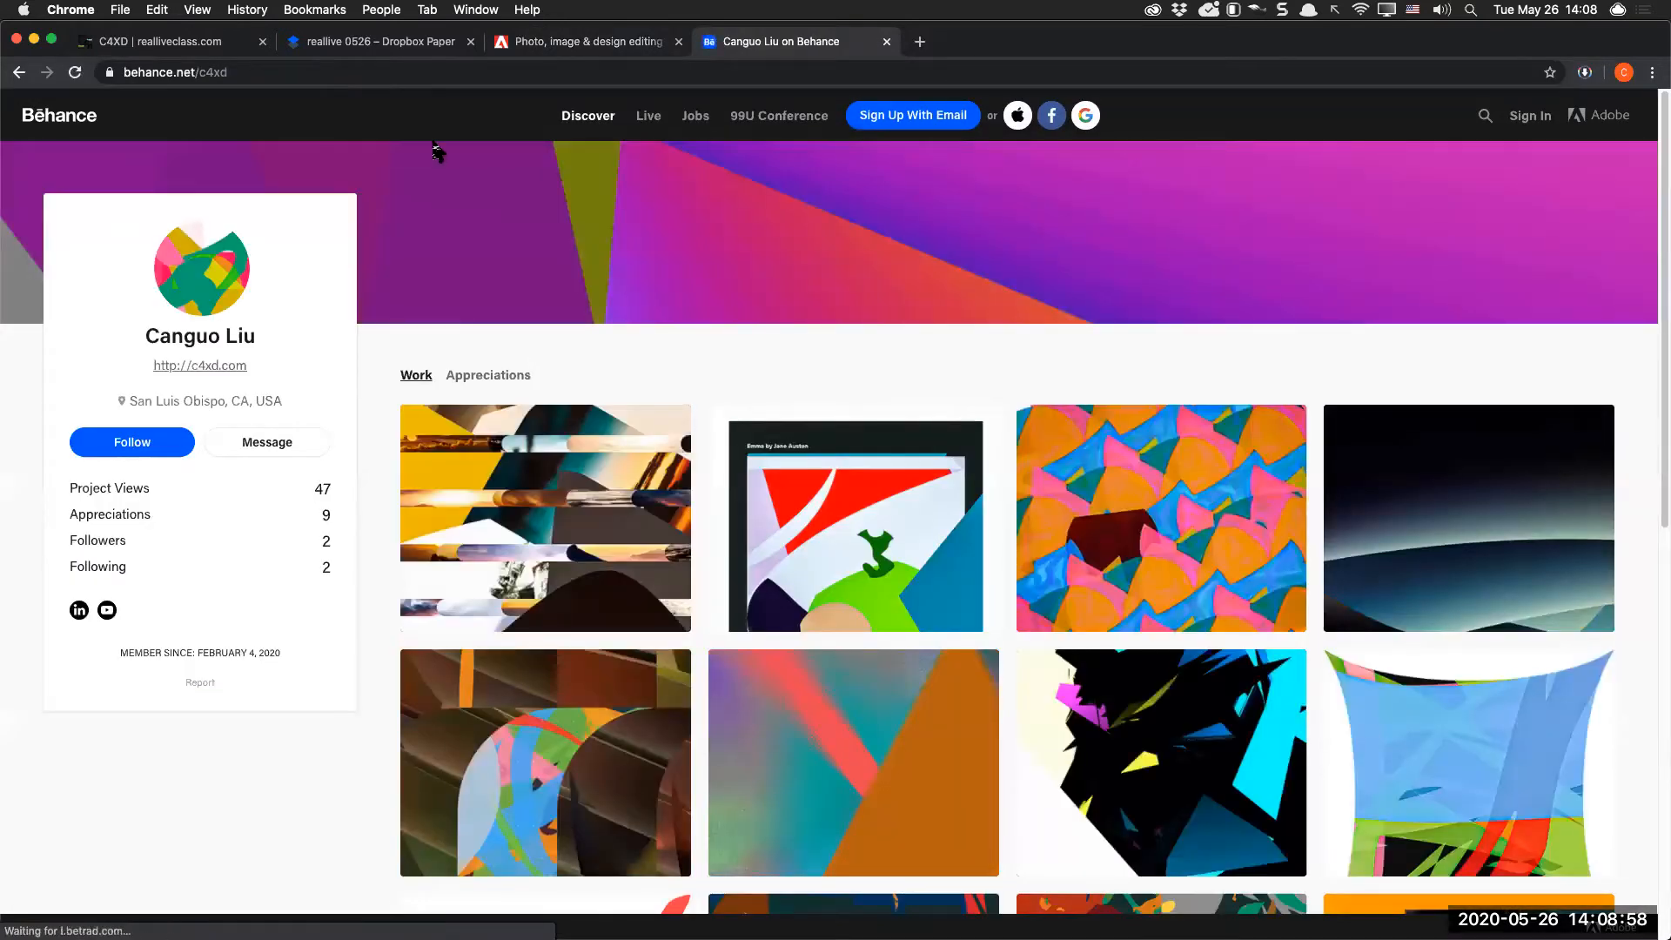
# Copy the profile's web address into the reallive 0526 Dropbox Paper document and open the profile from its link card there
pyautogui.click(259, 71)
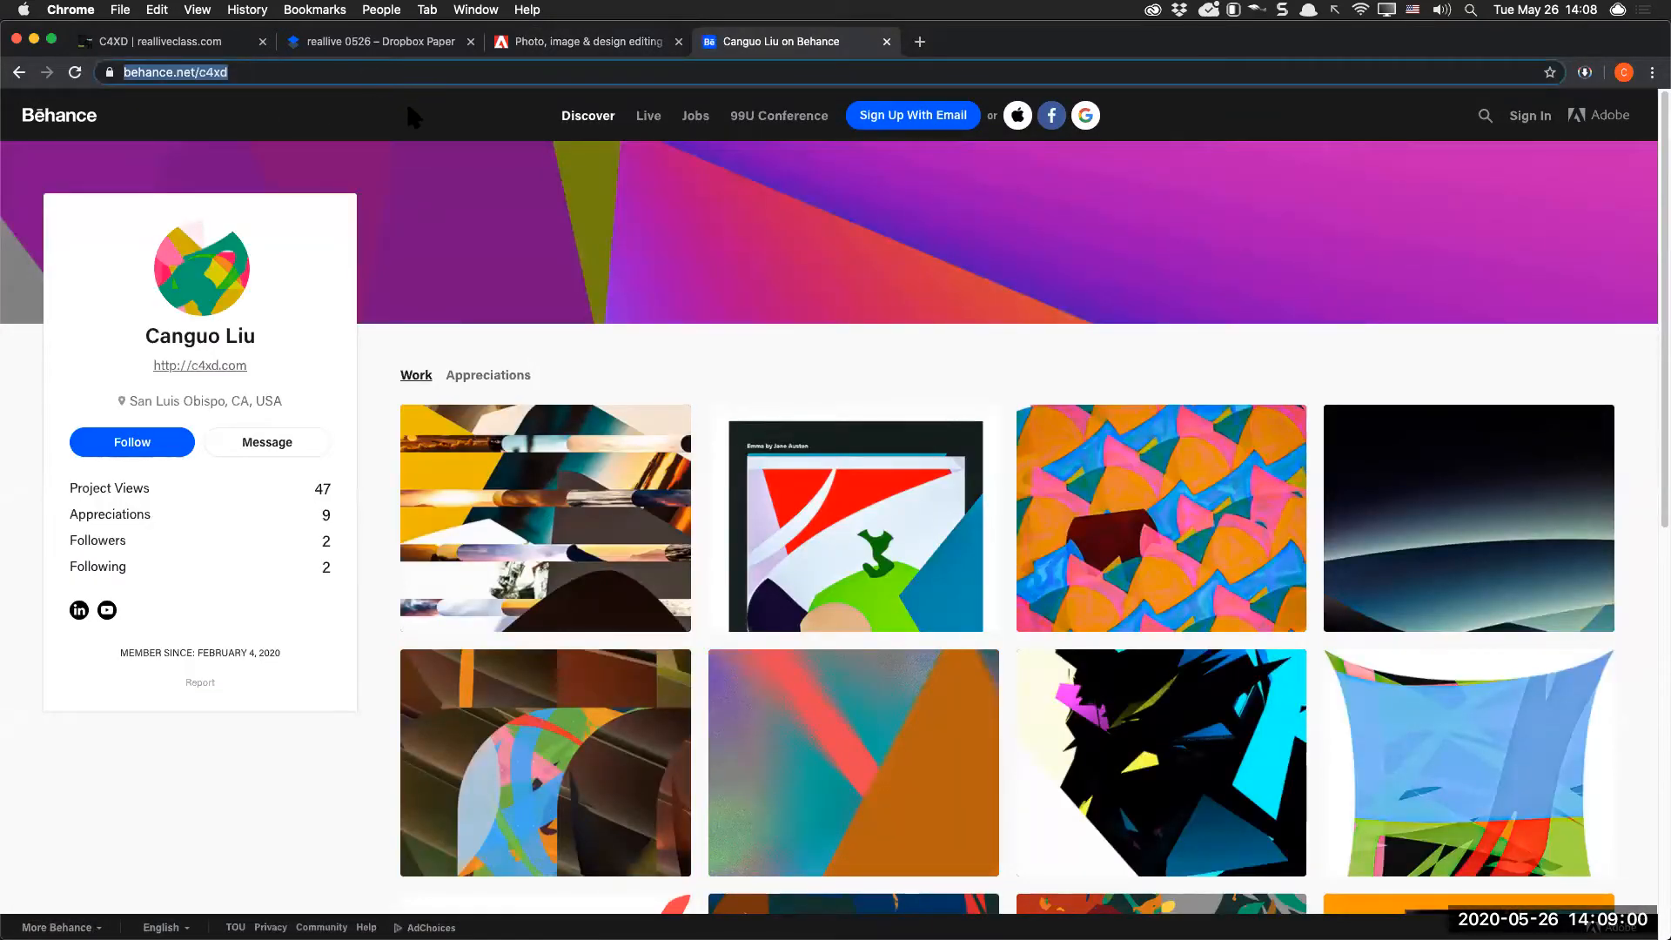
pyautogui.click(366, 45)
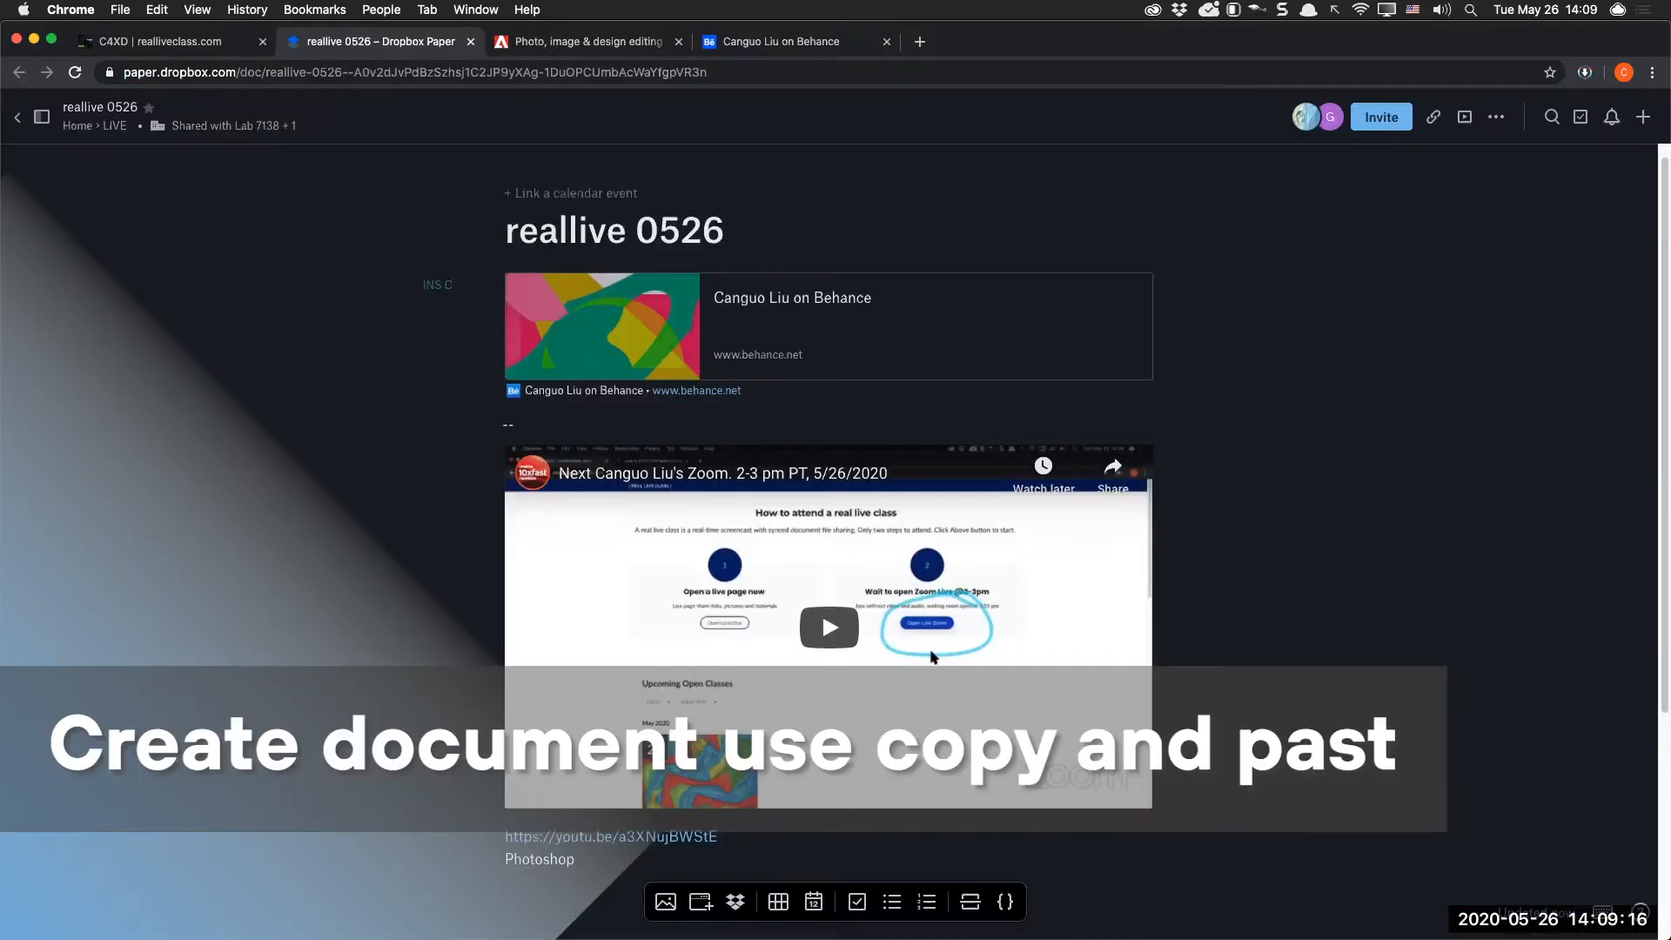
pyautogui.click(880, 344)
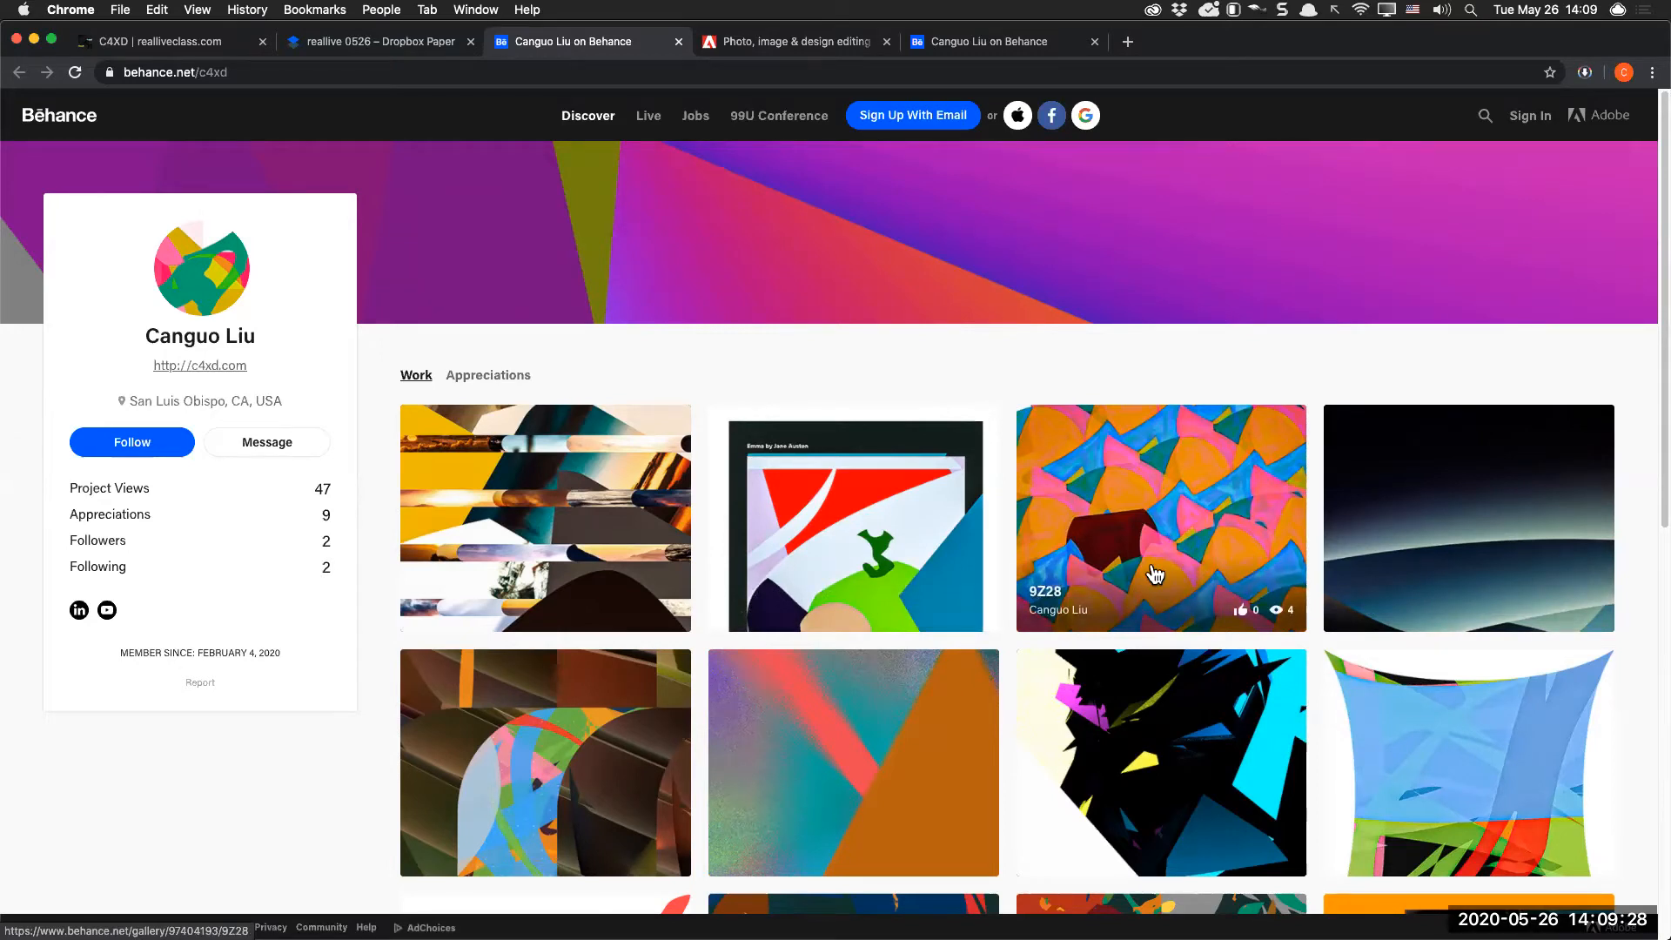
# Find the U5R9 project in the profile's work gallery, open it and copy its first image
pyautogui.scroll(-2, 1180, 537)
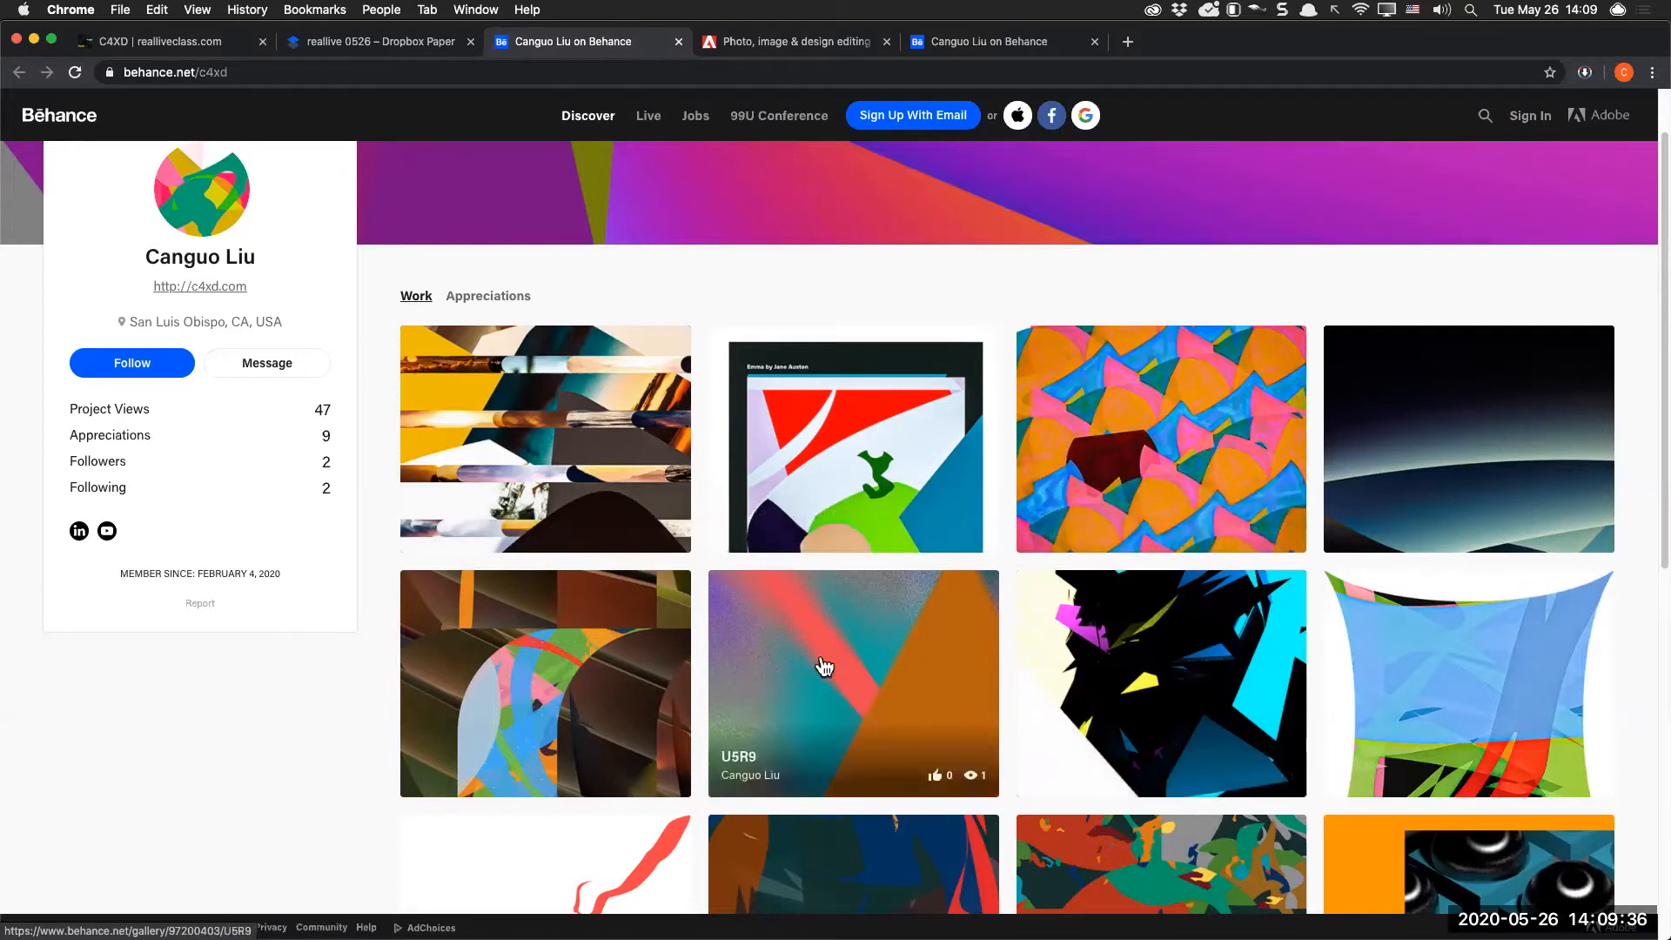
pyautogui.scroll(-3, 835, 678)
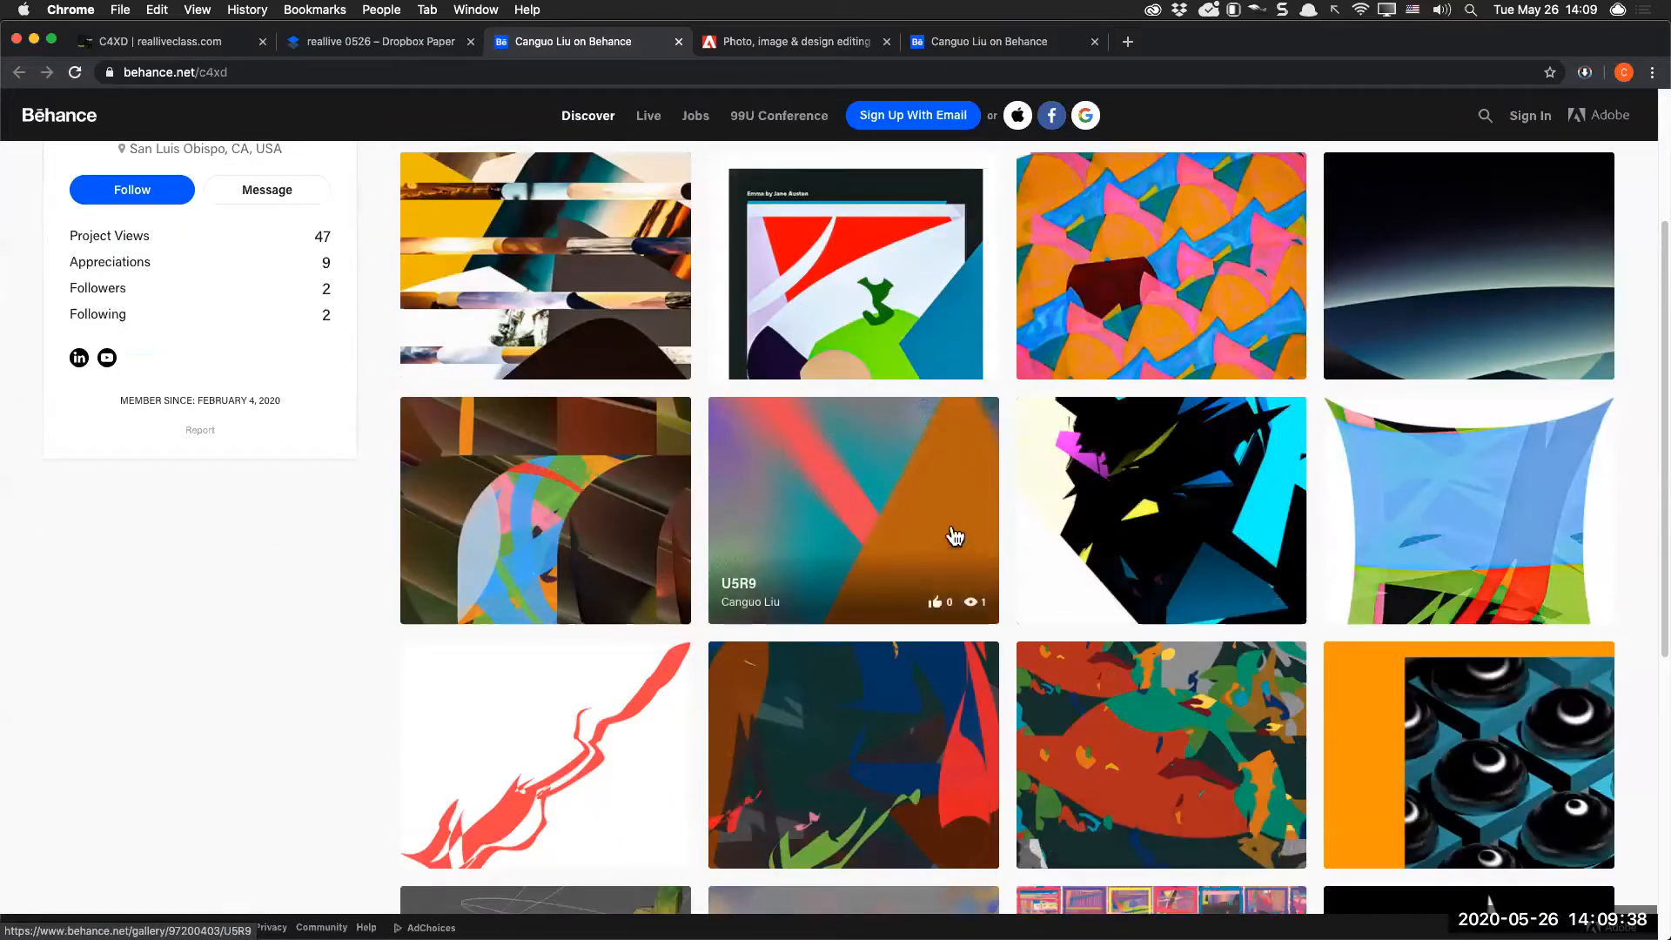
pyautogui.scroll(-4, 923, 661)
pyautogui.scroll(1, 909, 661)
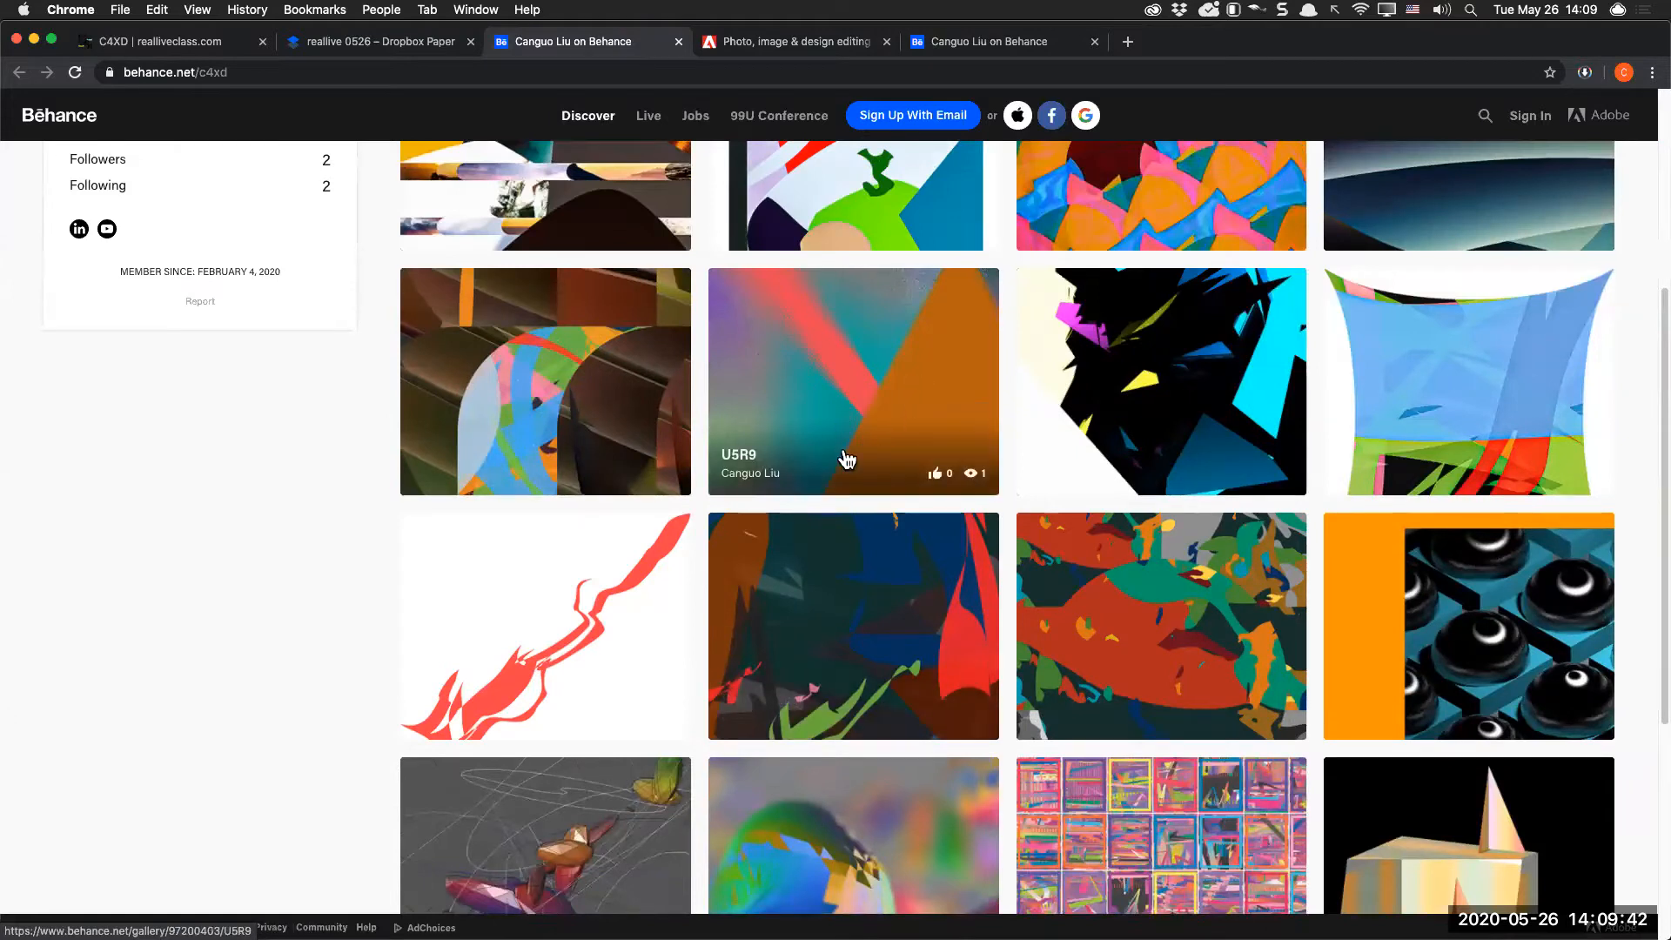
pyautogui.click(894, 410)
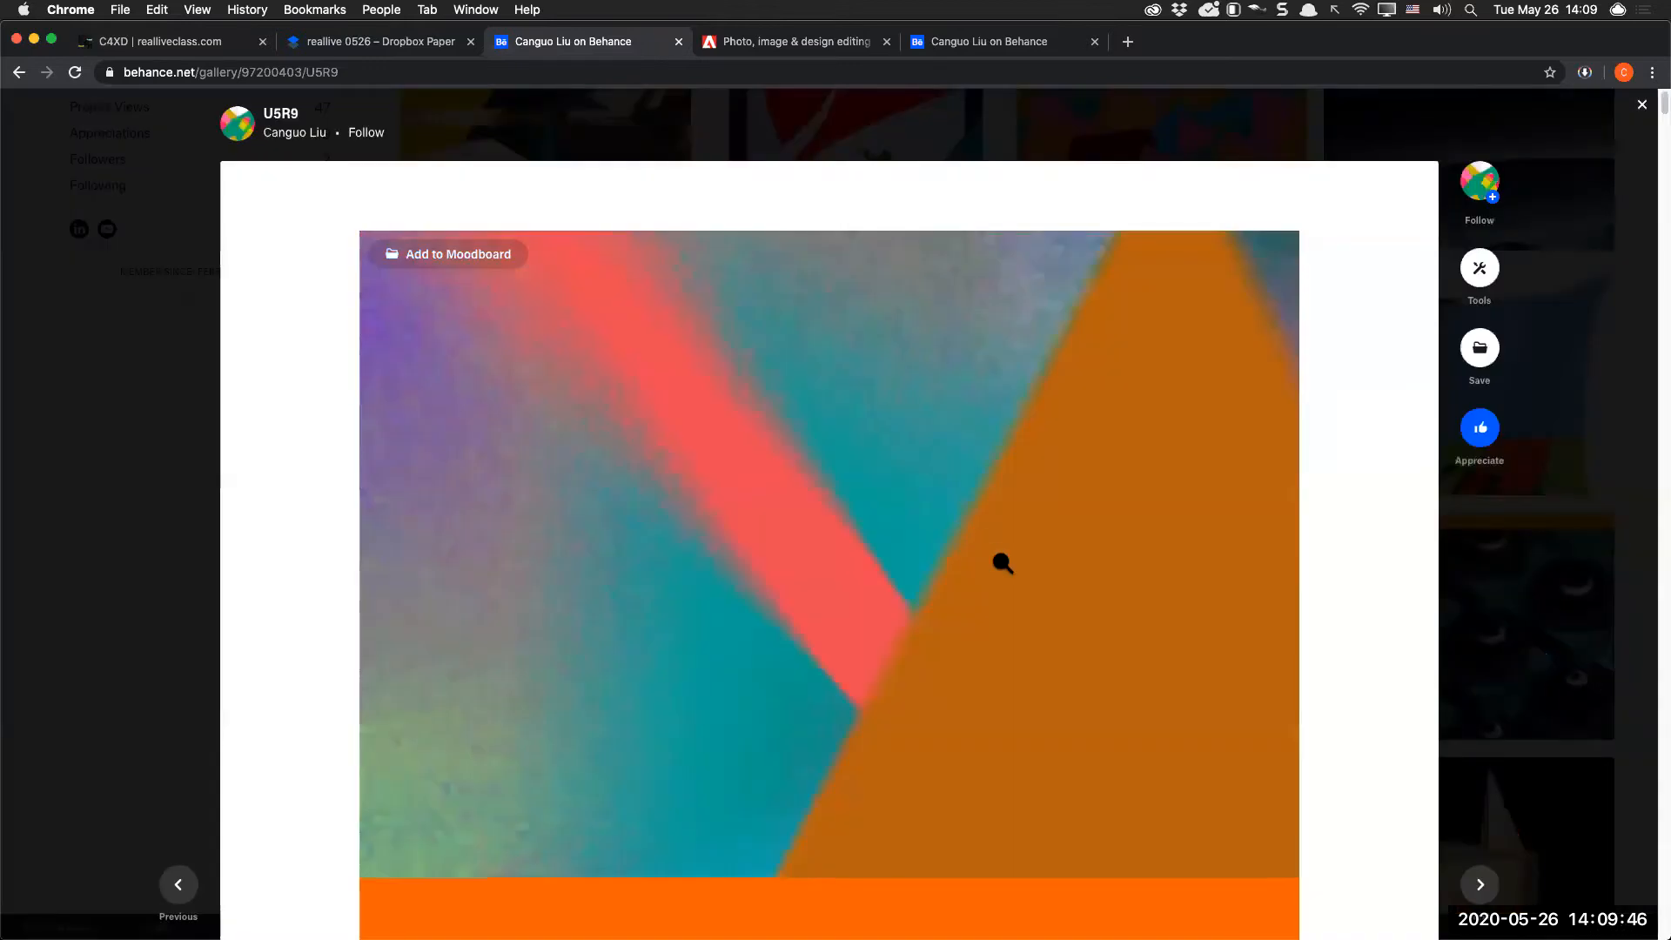
pyautogui.scroll(-7, 943, 617)
pyautogui.scroll(7, 943, 617)
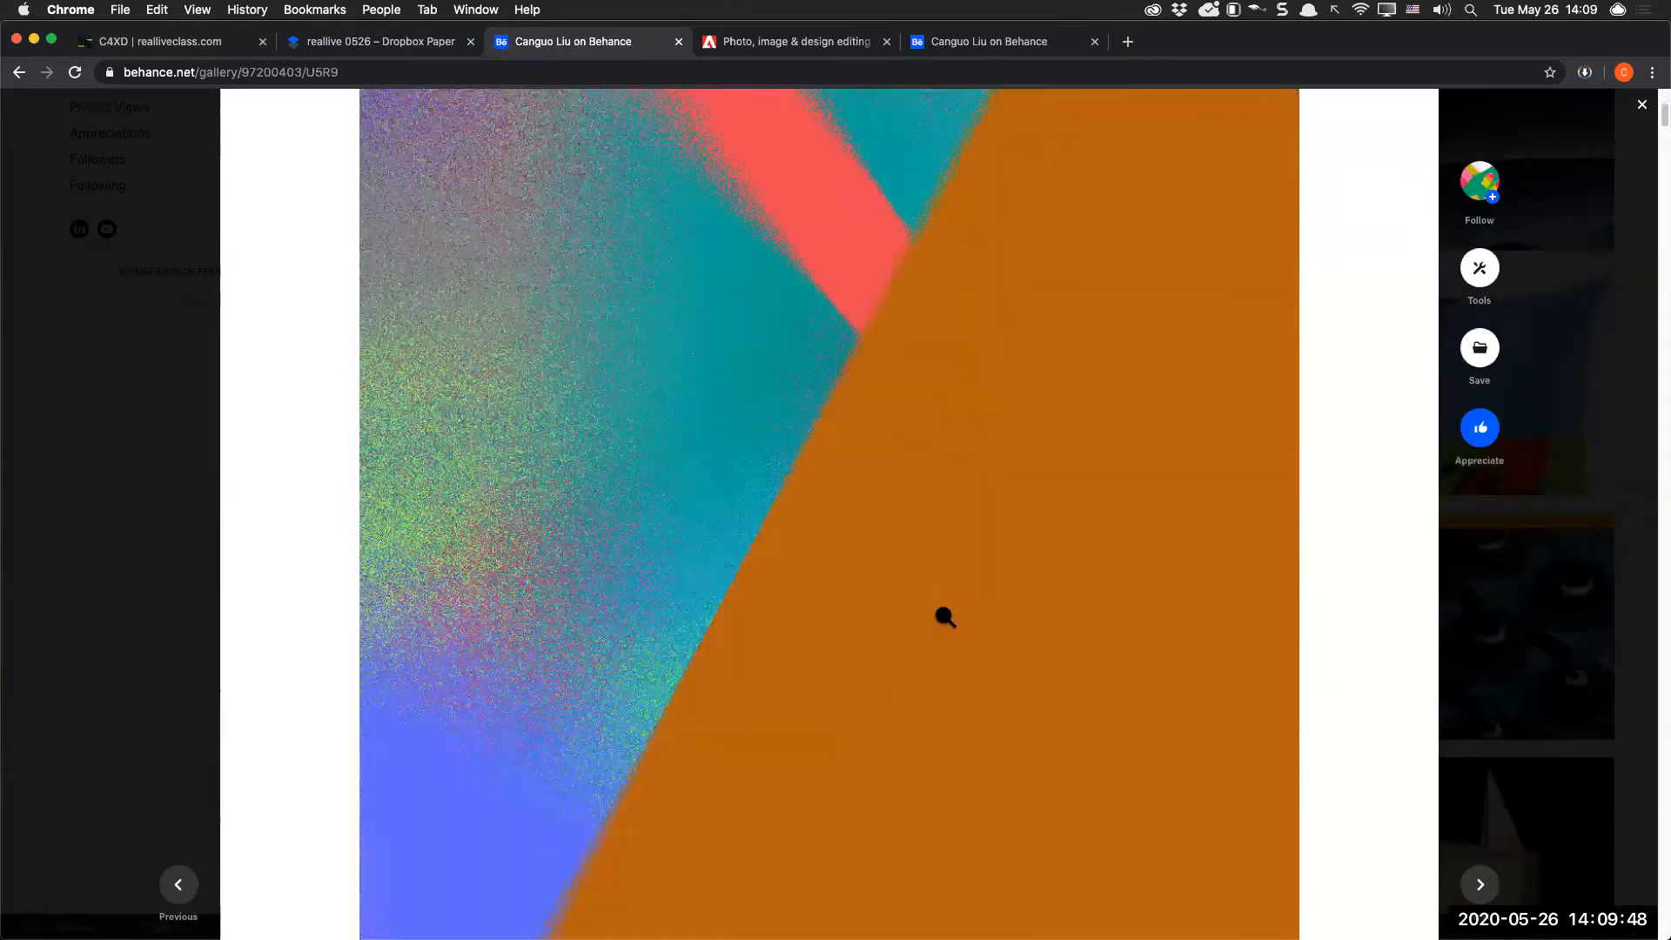
pyautogui.rightClick(944, 617)
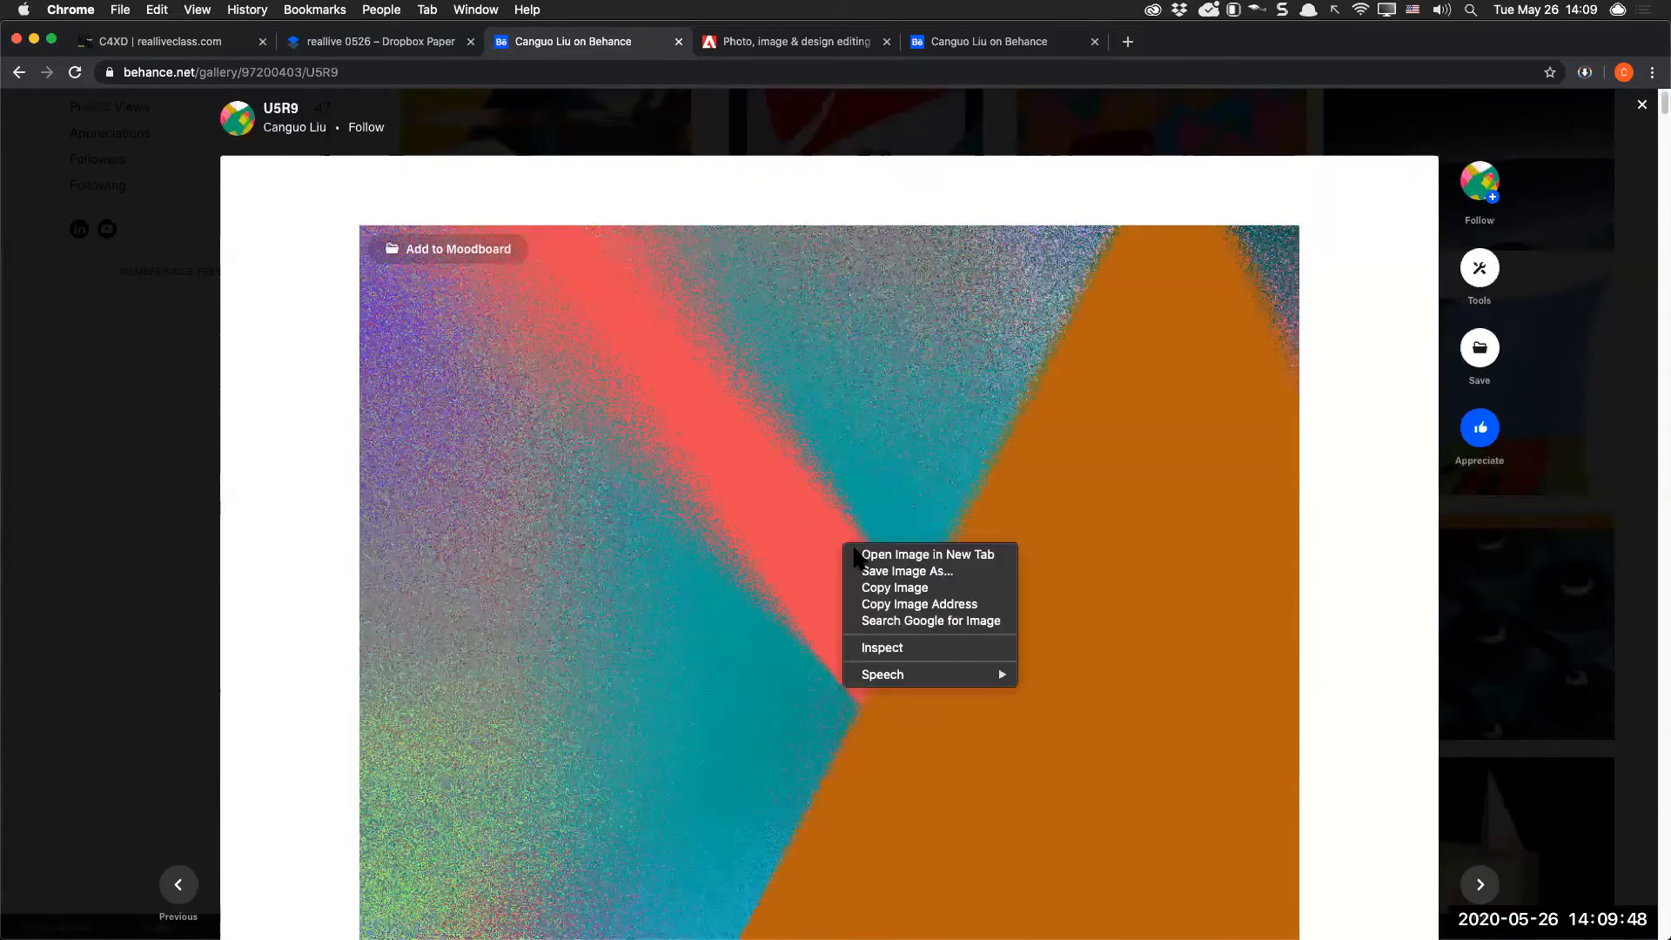
pyautogui.click(938, 588)
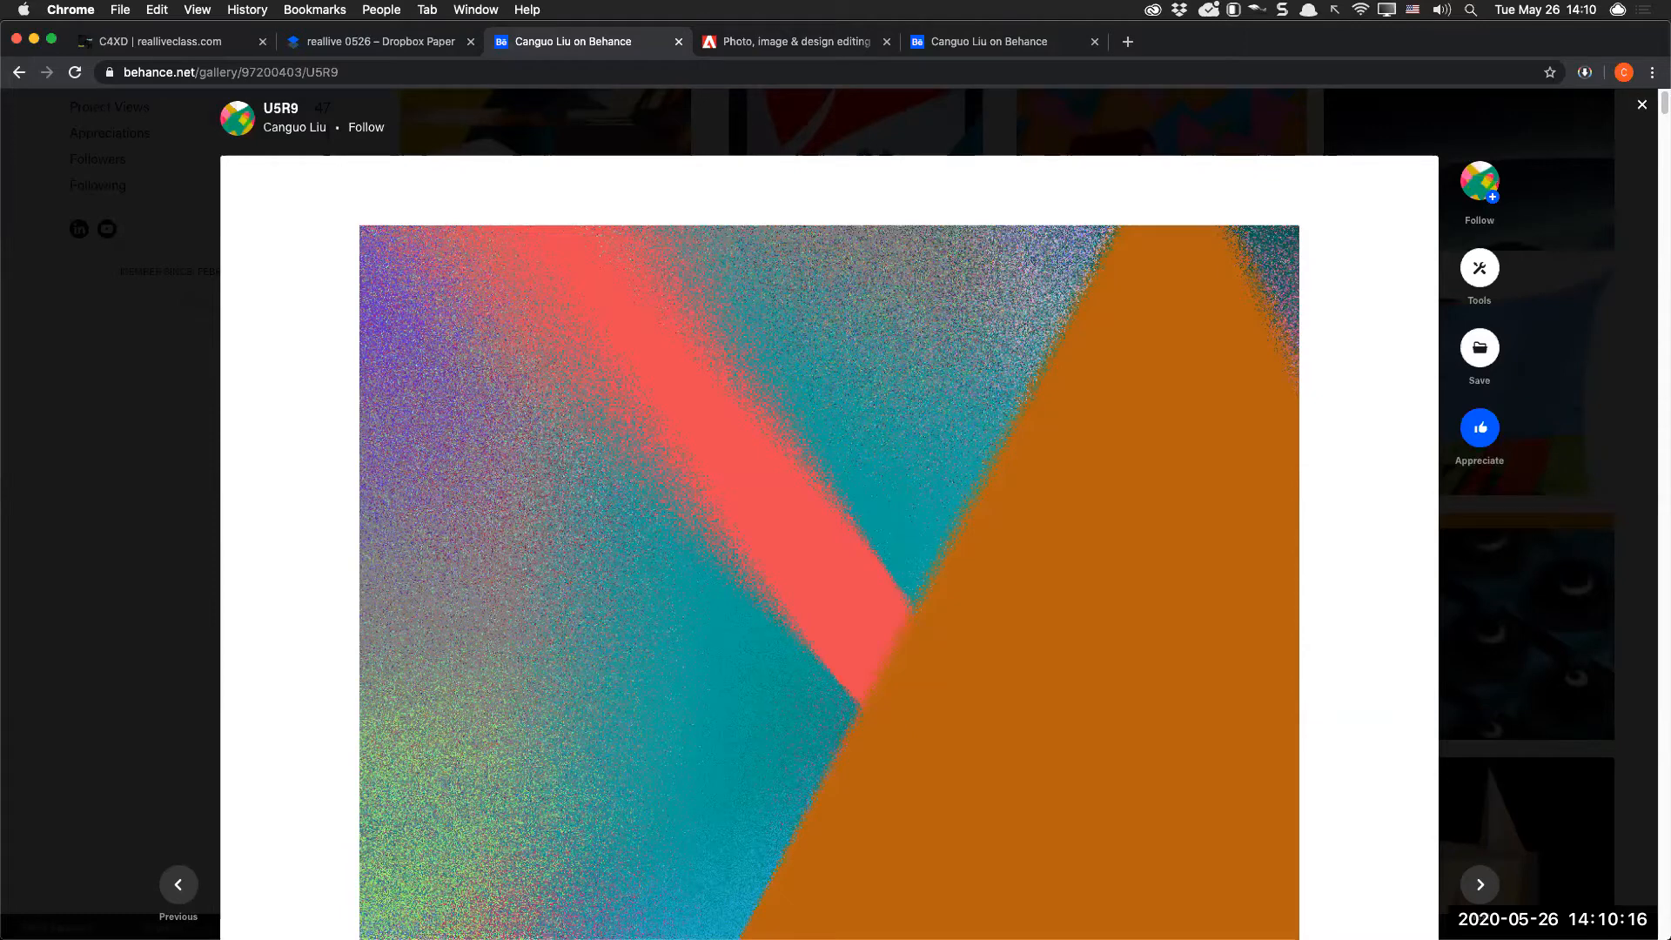
# Switch to Photoshop, create a 1080 x 1350 pixel document at 72 ppi from the Clipboard preset, and paste the copied image into it
pyautogui.press('super+Tab')
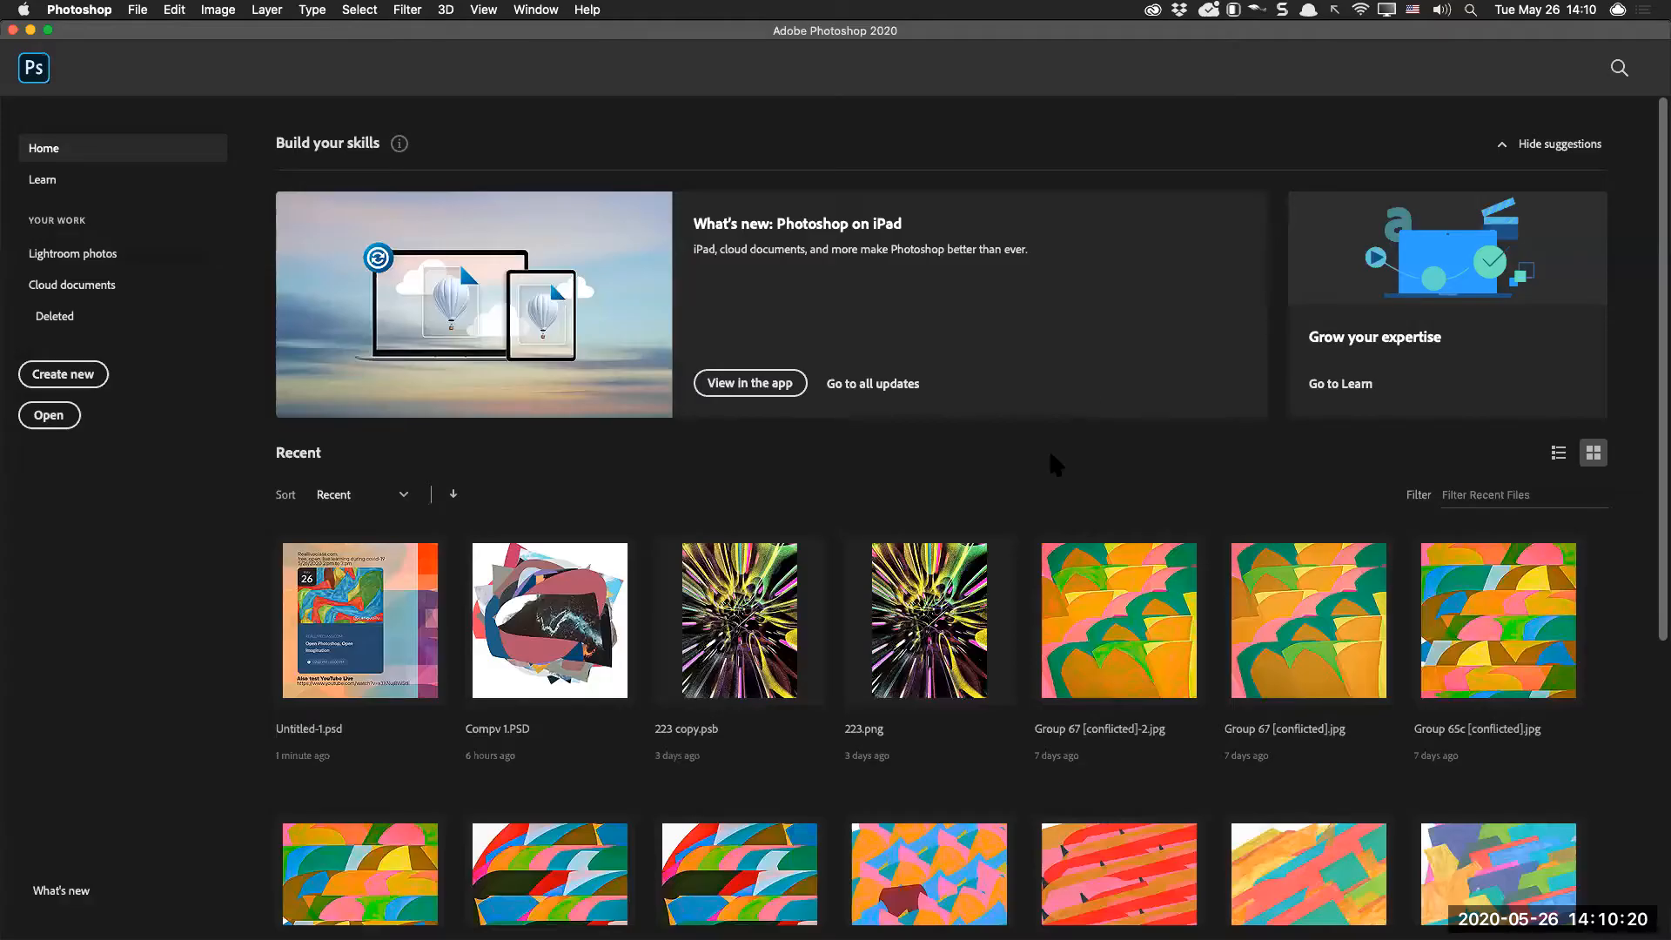
pyautogui.press('super+n')
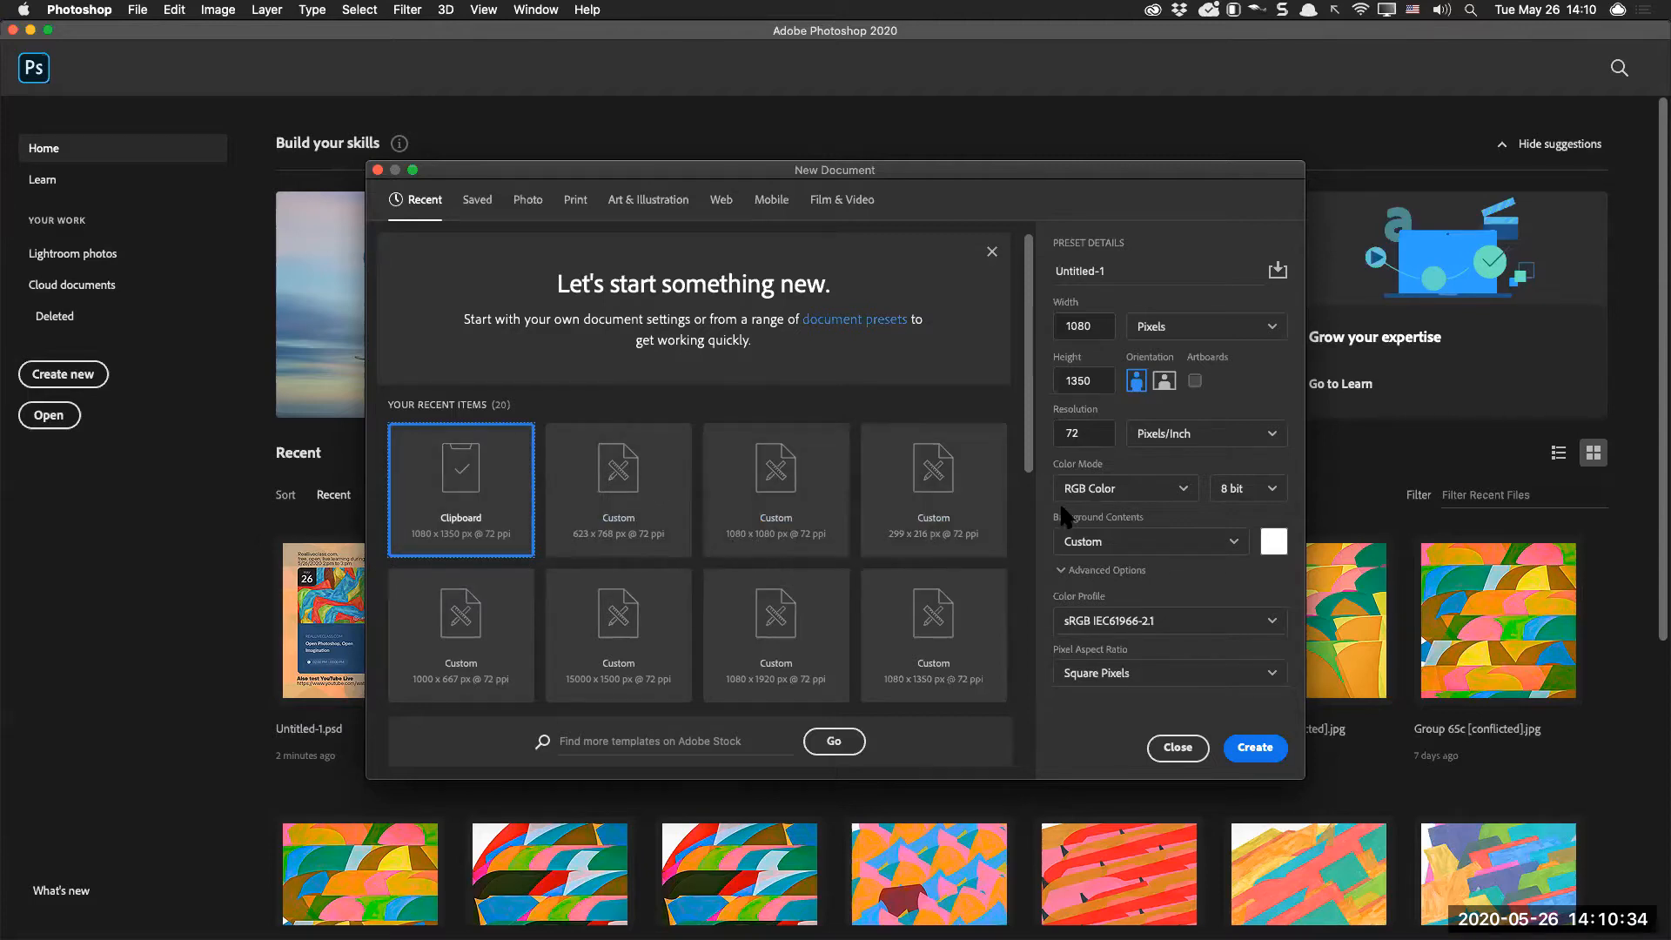
pyautogui.click(1254, 747)
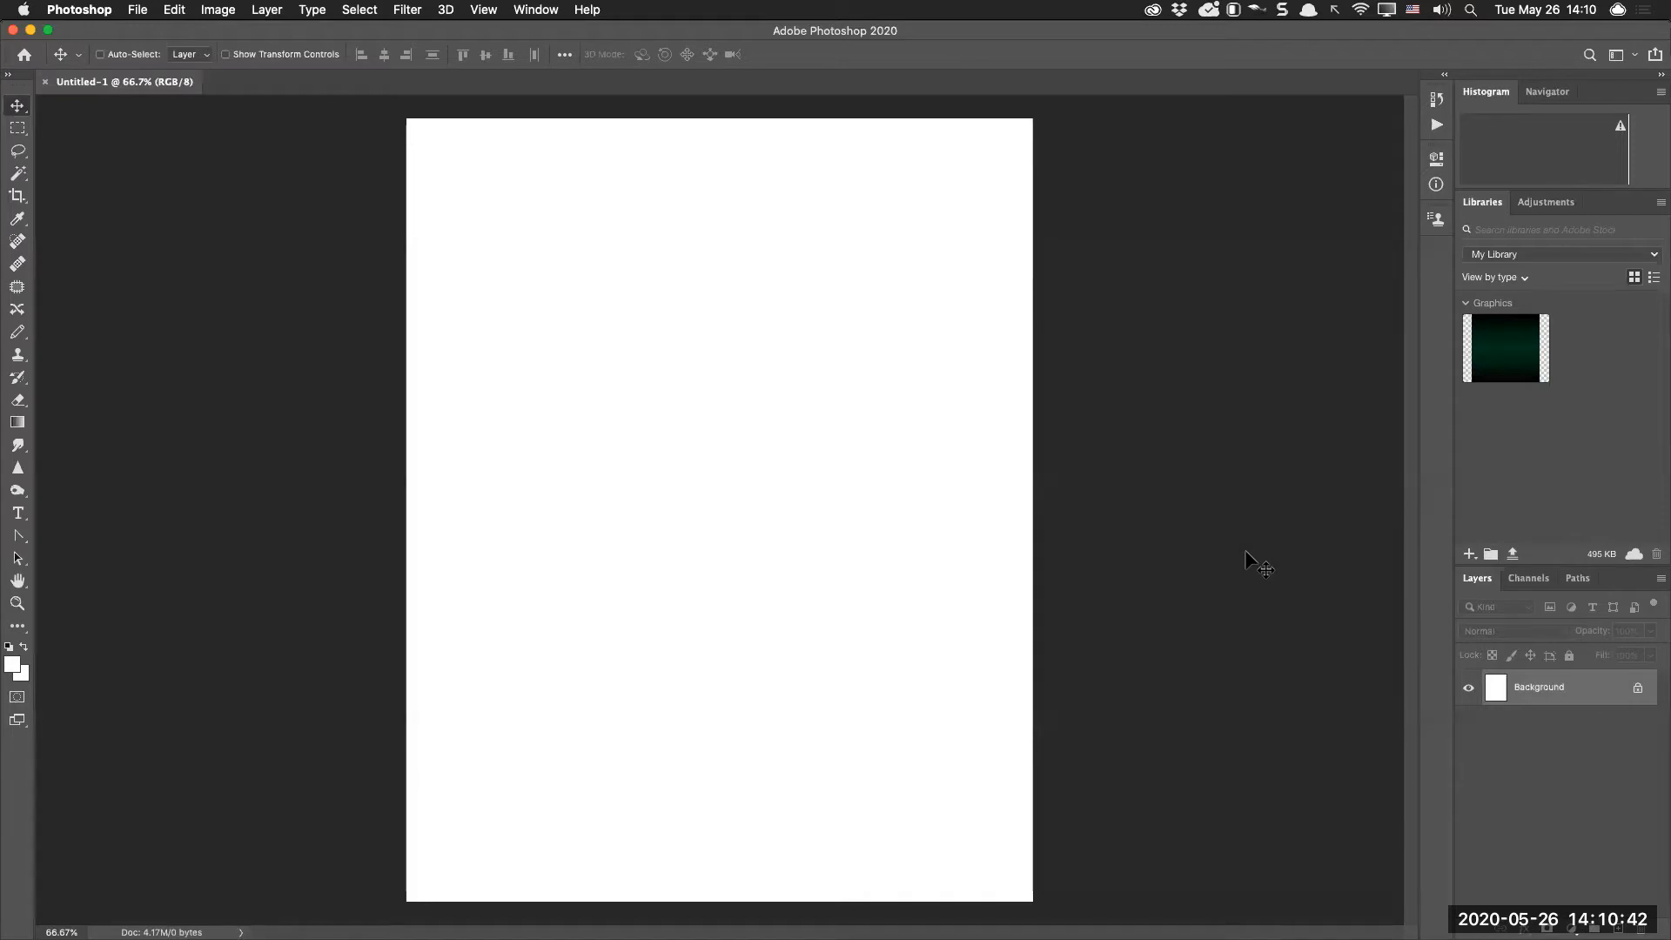
pyautogui.press('super+v')
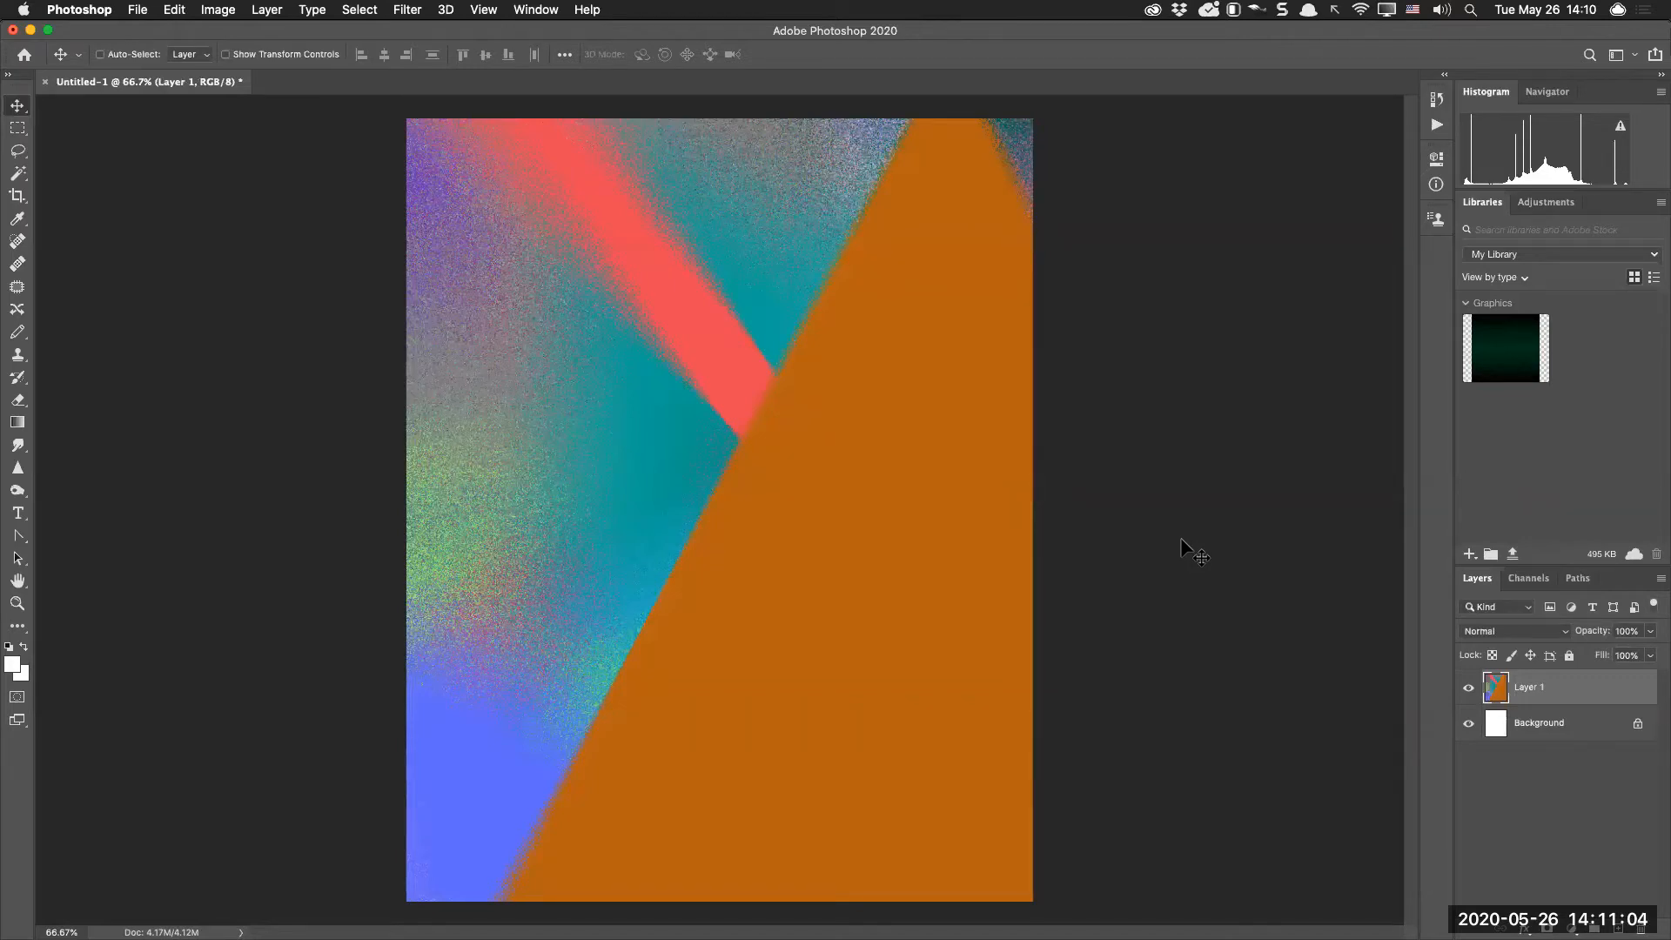
# Return to Chrome, close the U5R9 project and look through the other artworks in the Behance gallery
pyautogui.press('super+Tab')
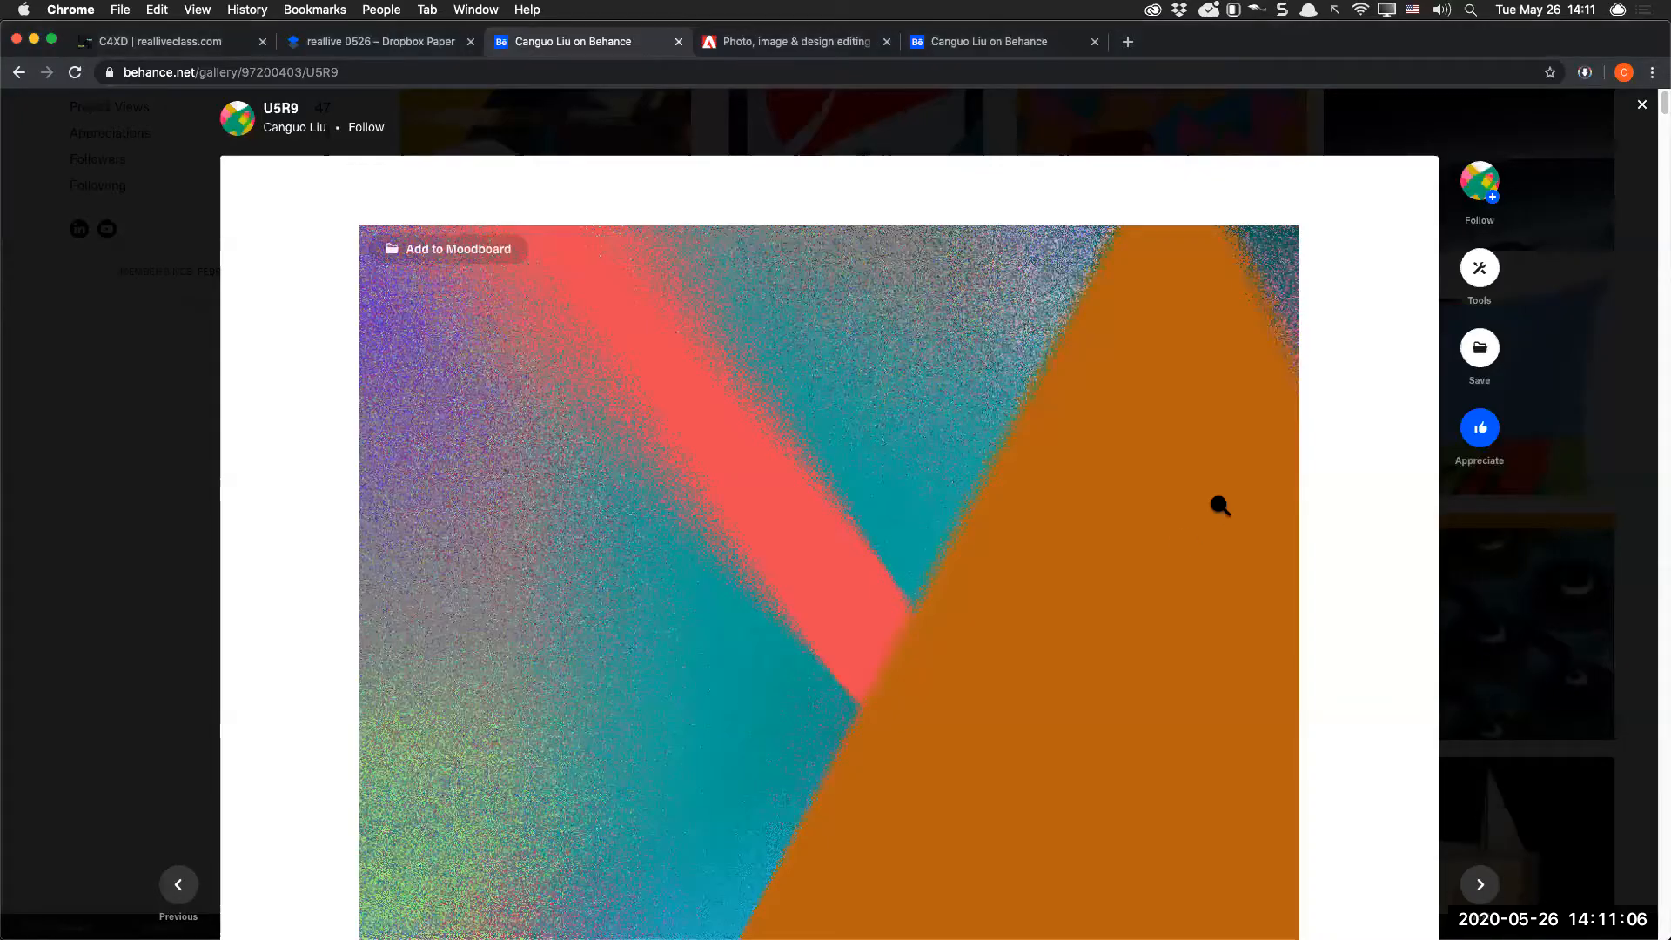
pyautogui.press('Escape')
pyautogui.scroll(-3, 1276, 700)
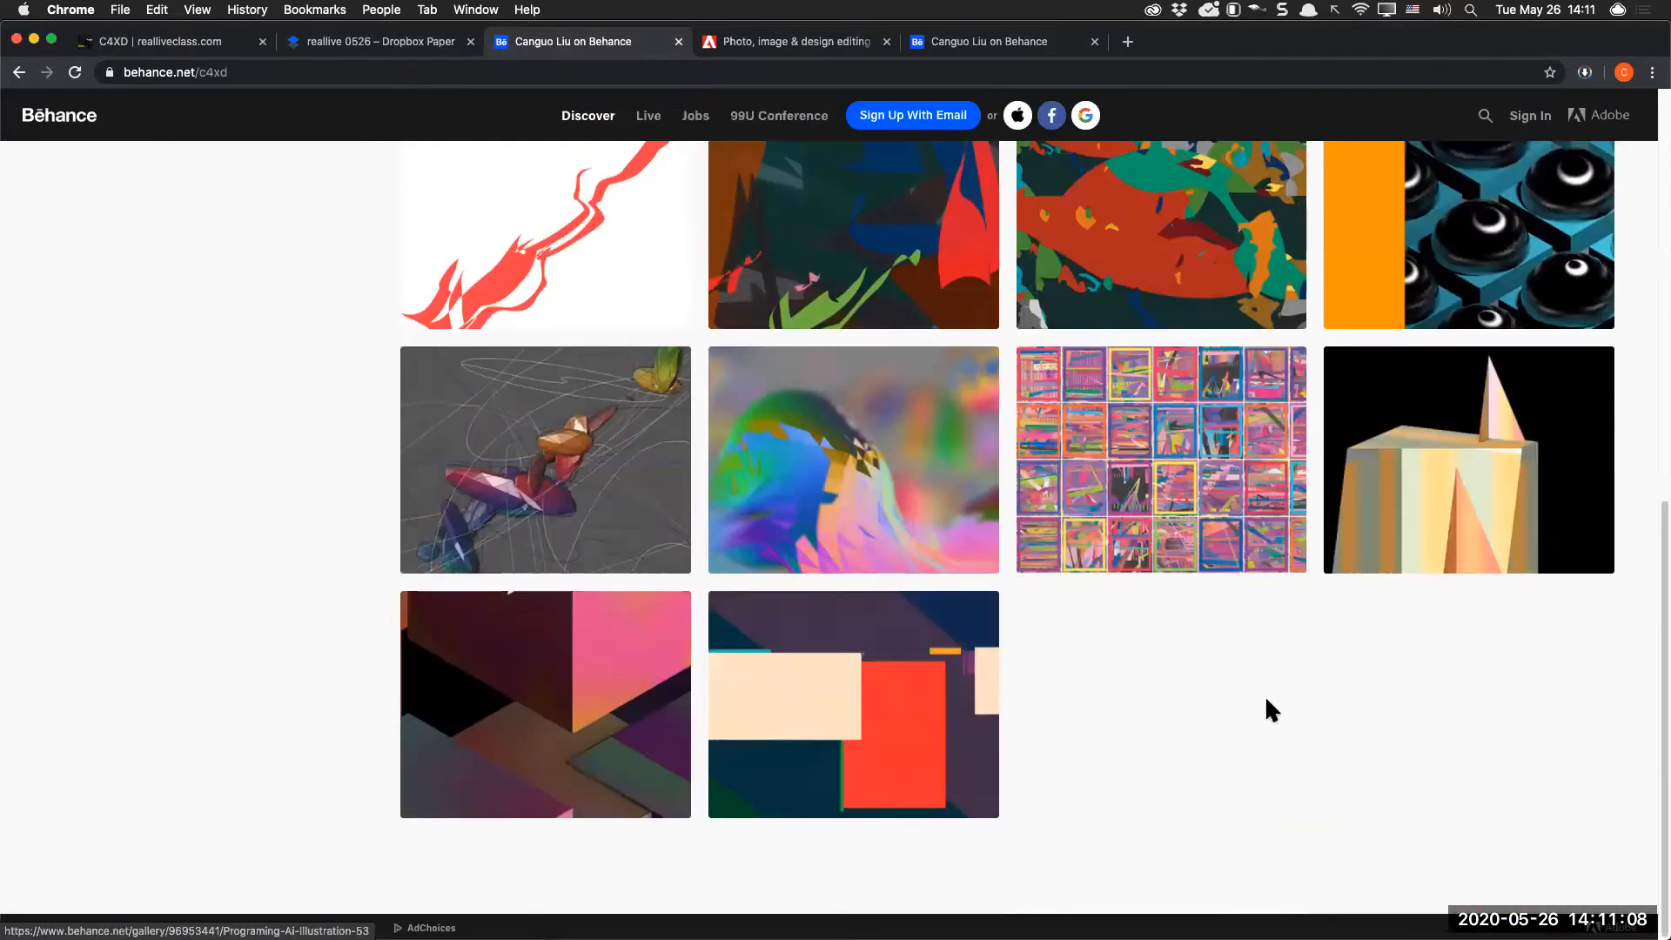
pyautogui.scroll(1, 1253, 658)
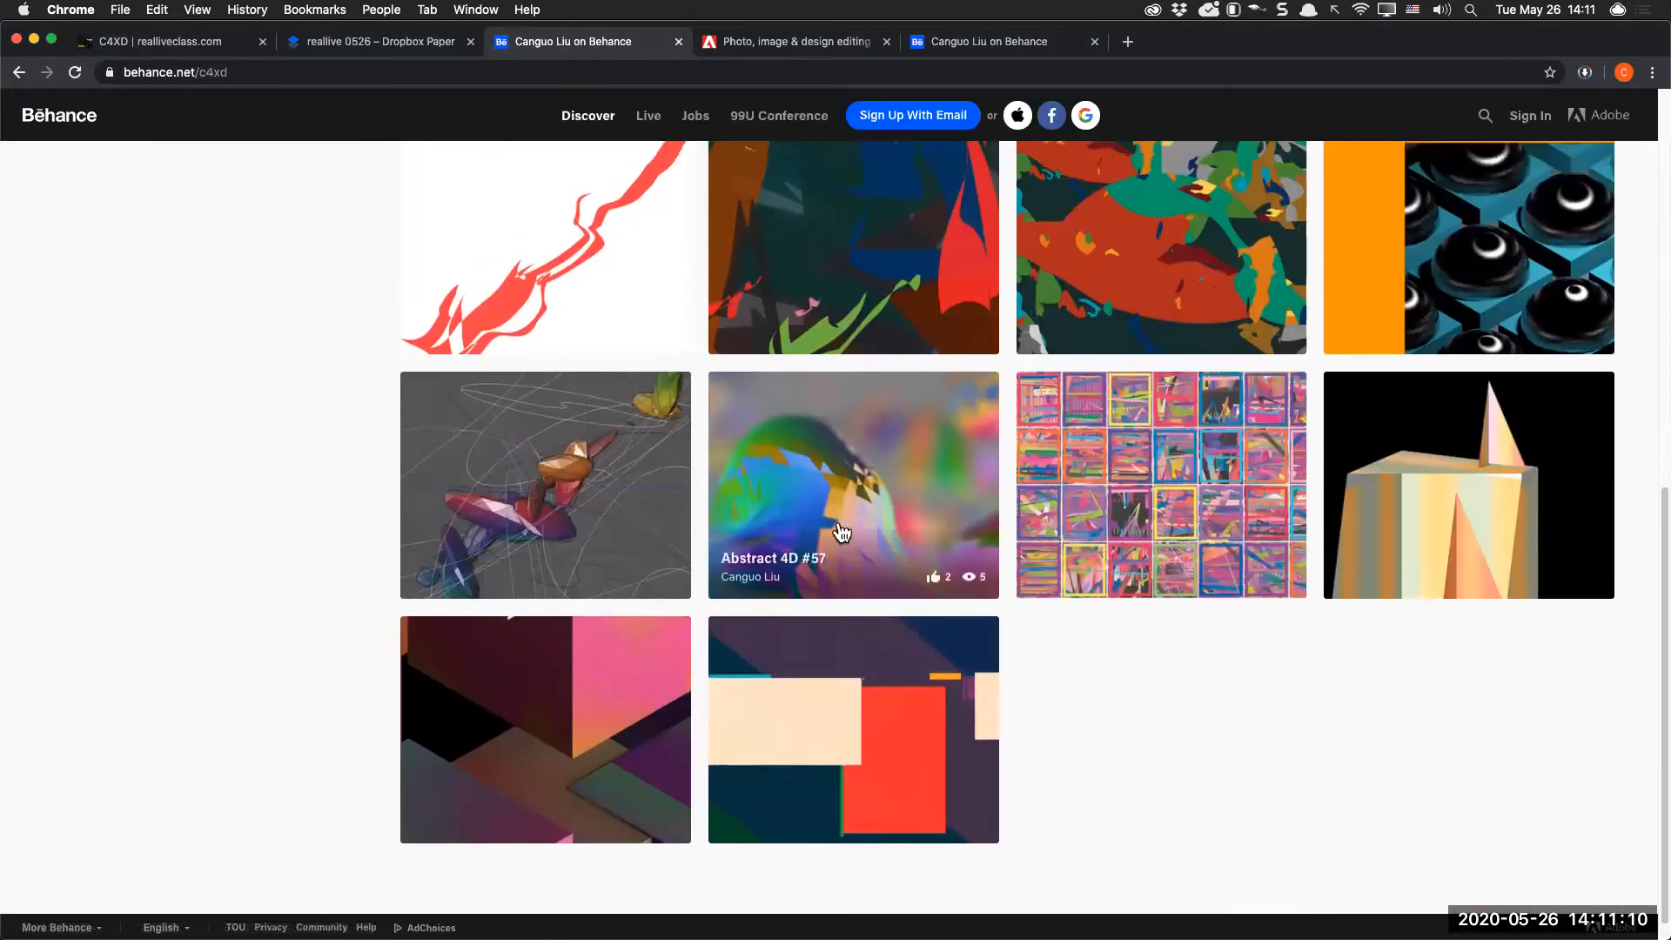
pyautogui.scroll(4, 1383, 675)
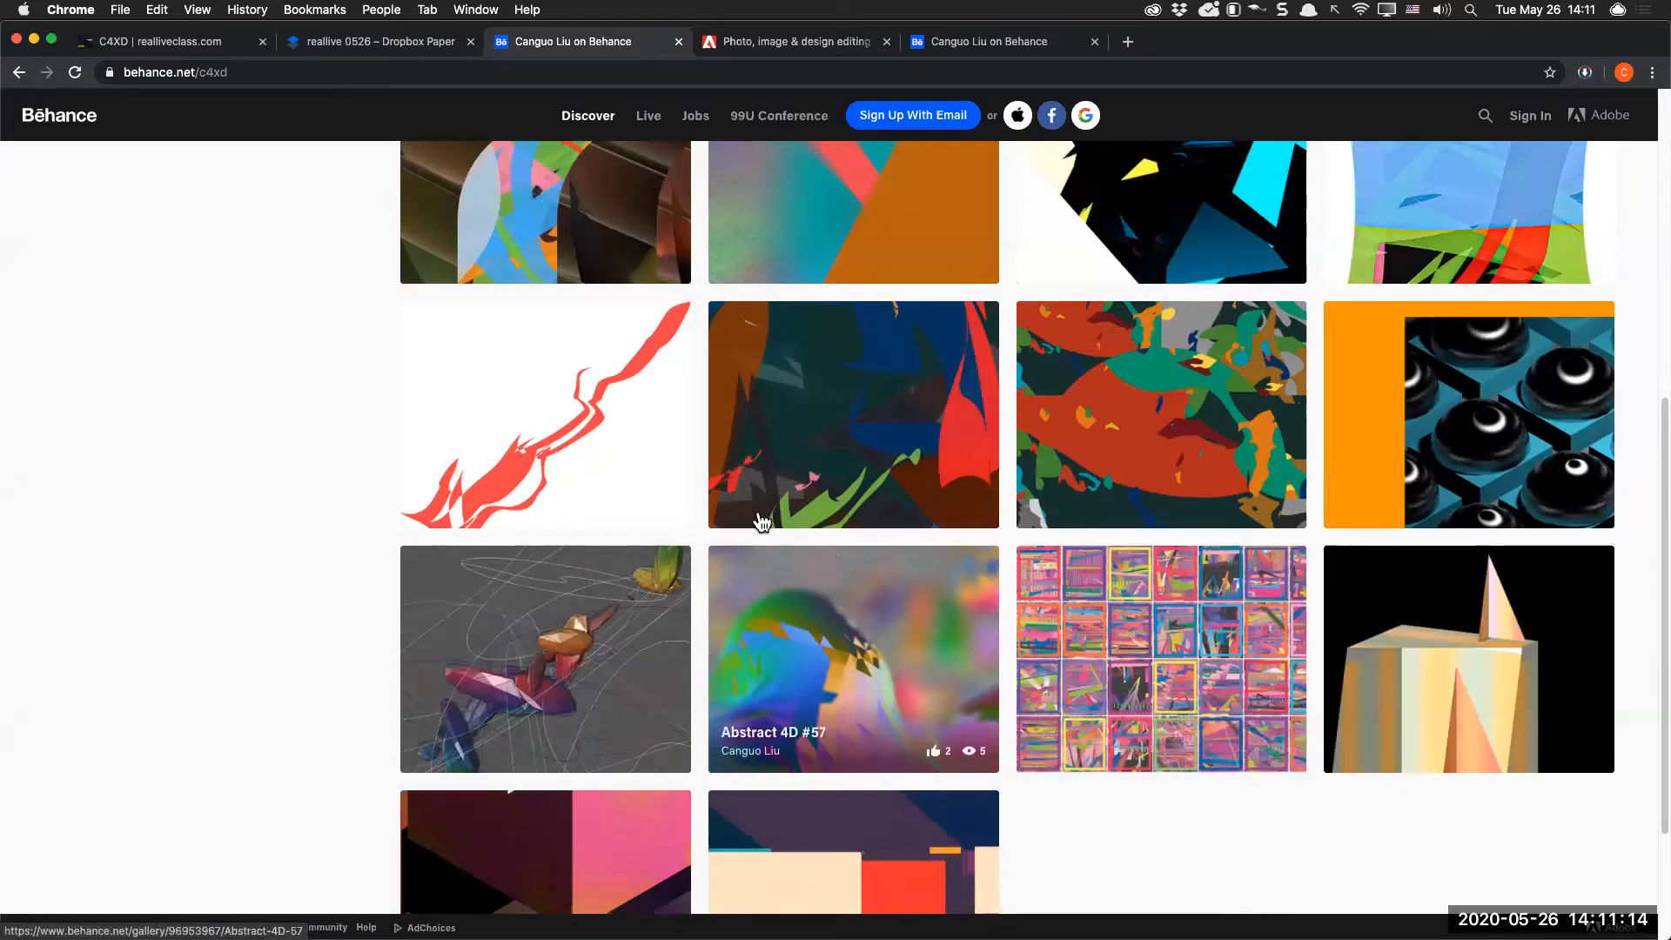
# Open c4xd.com in a new browser tab and view its Photography page
pyautogui.click(1128, 43)
pyautogui.write('c4xd.com')
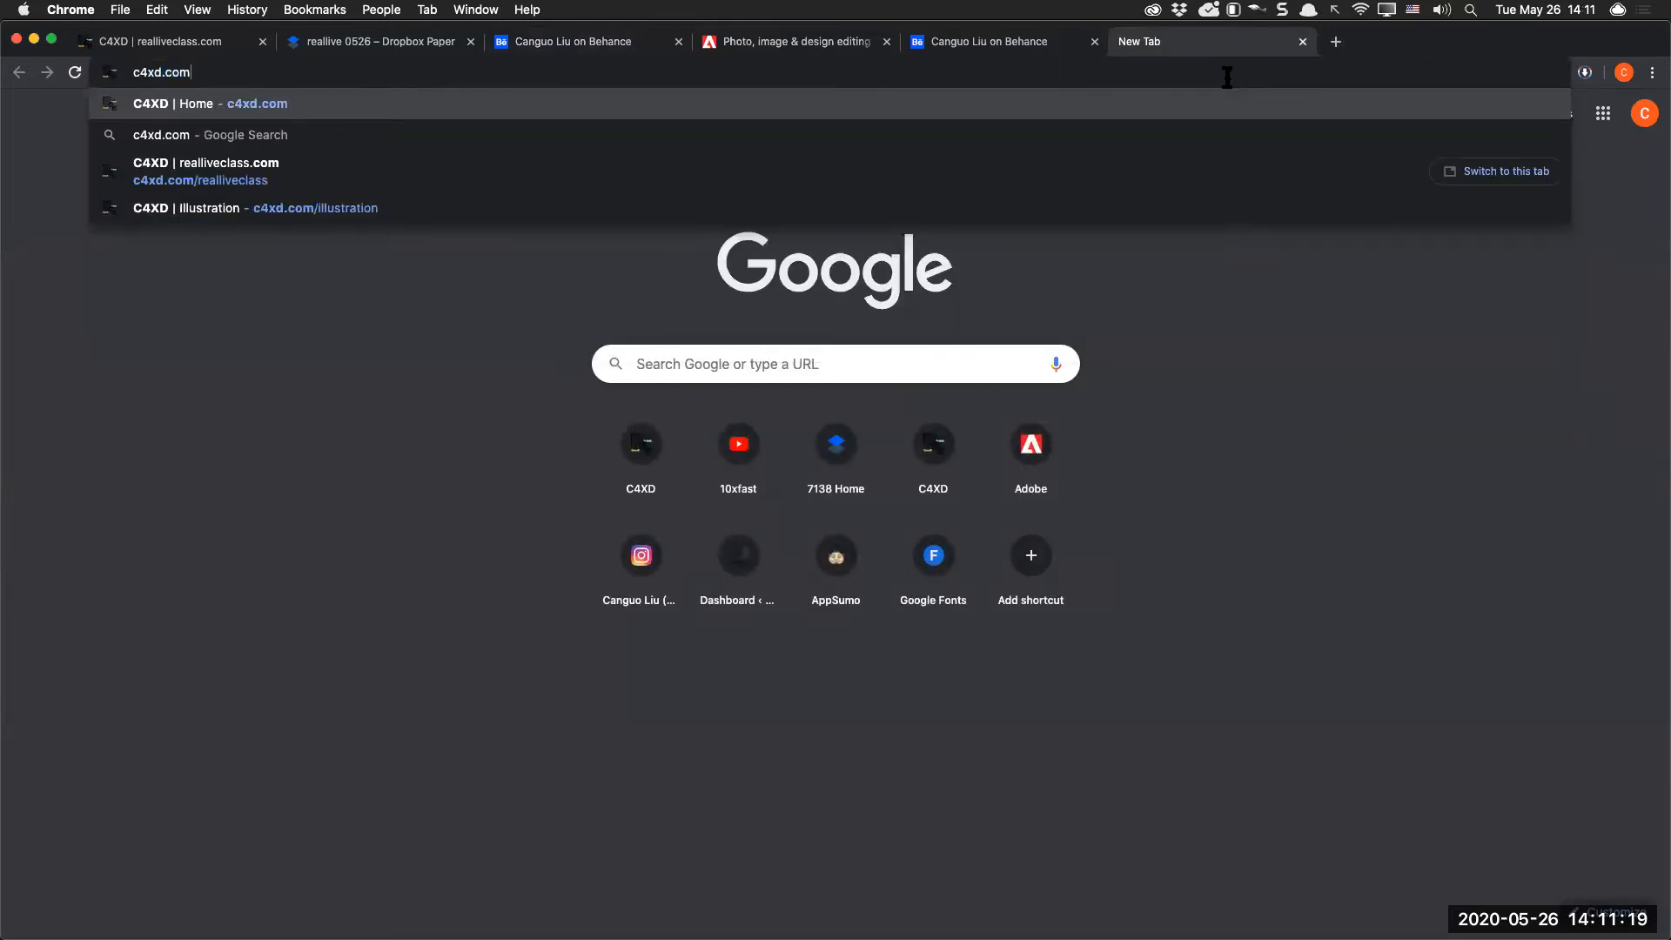
pyautogui.press('Return')
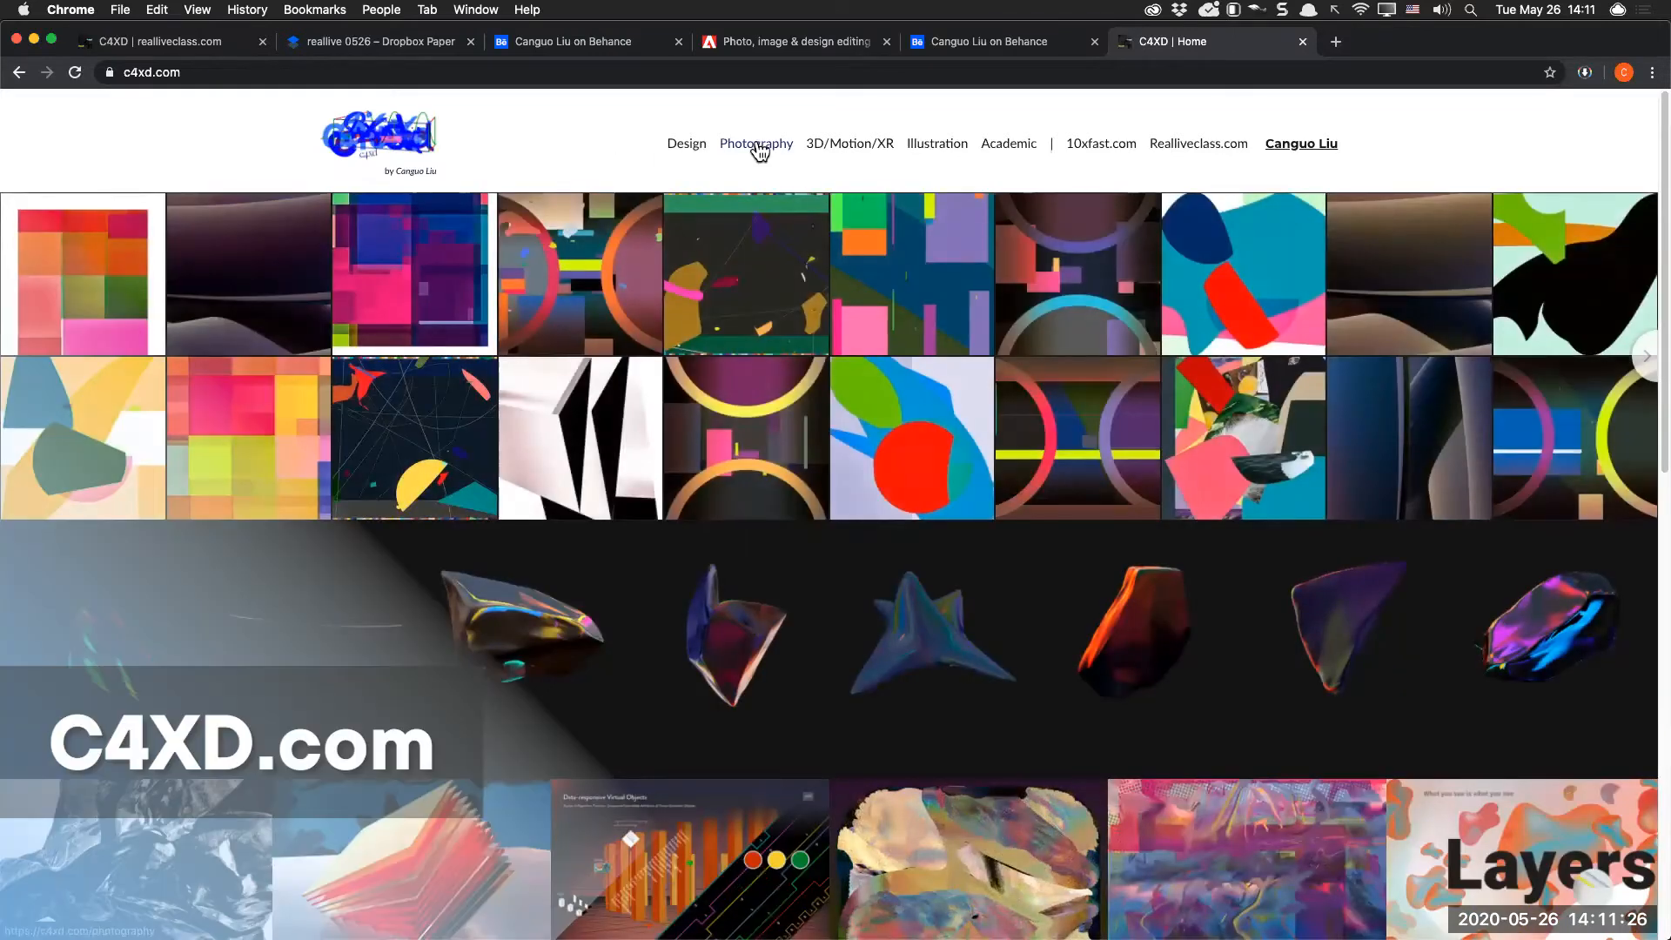
pyautogui.click(759, 150)
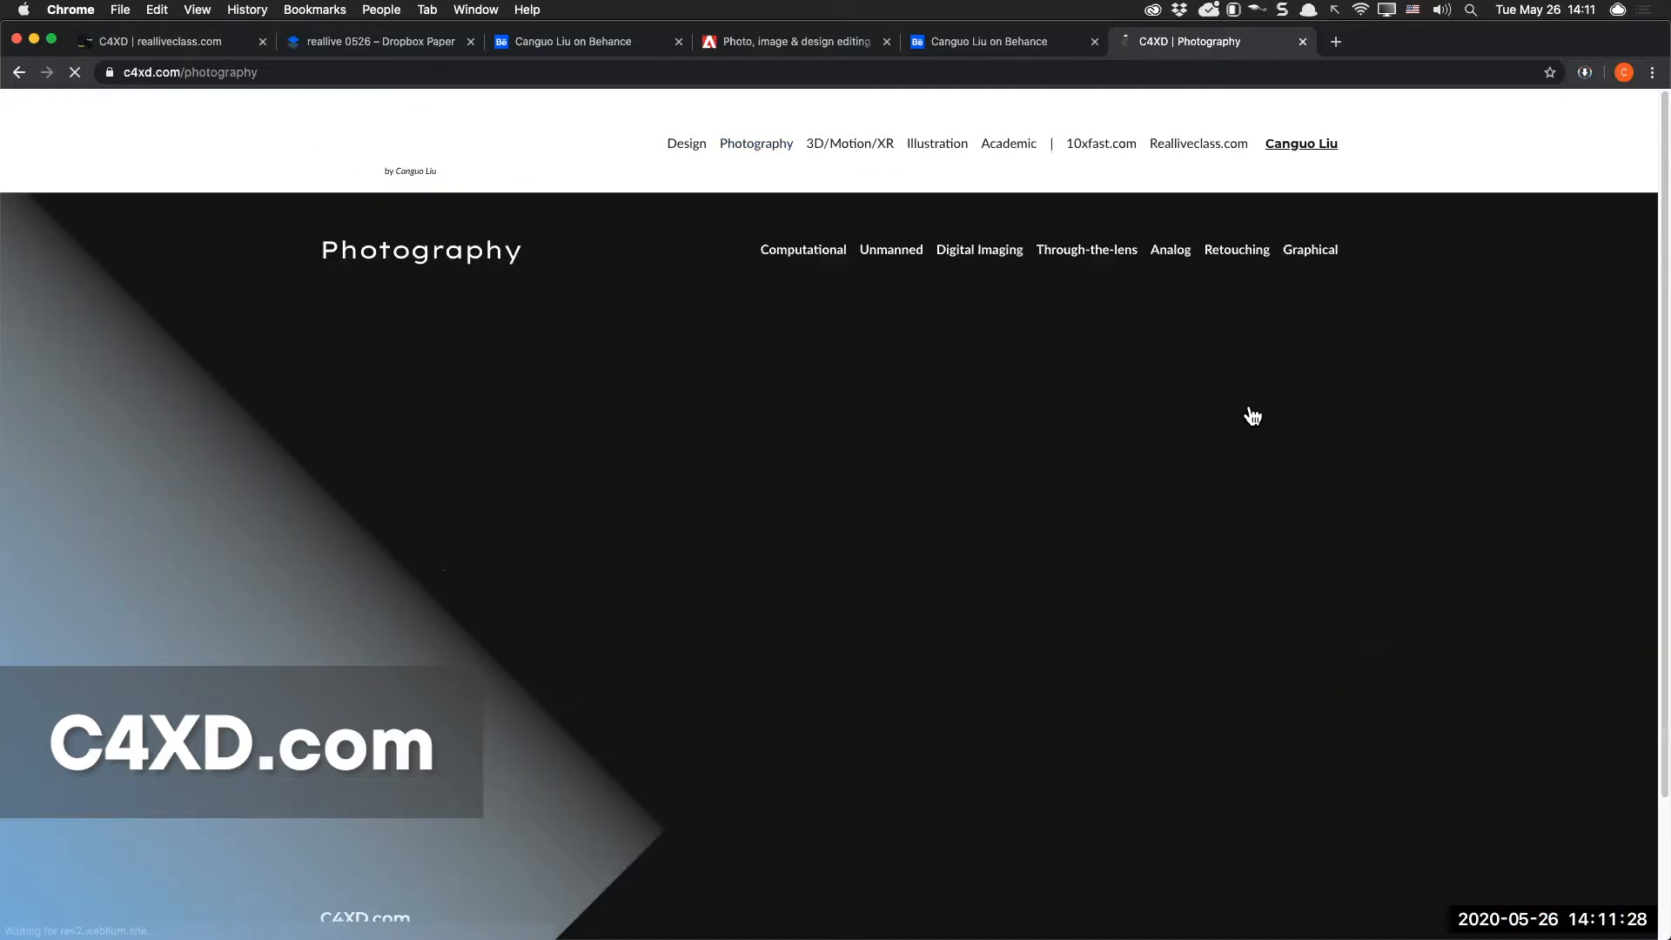
pyautogui.scroll(-3, 1209, 479)
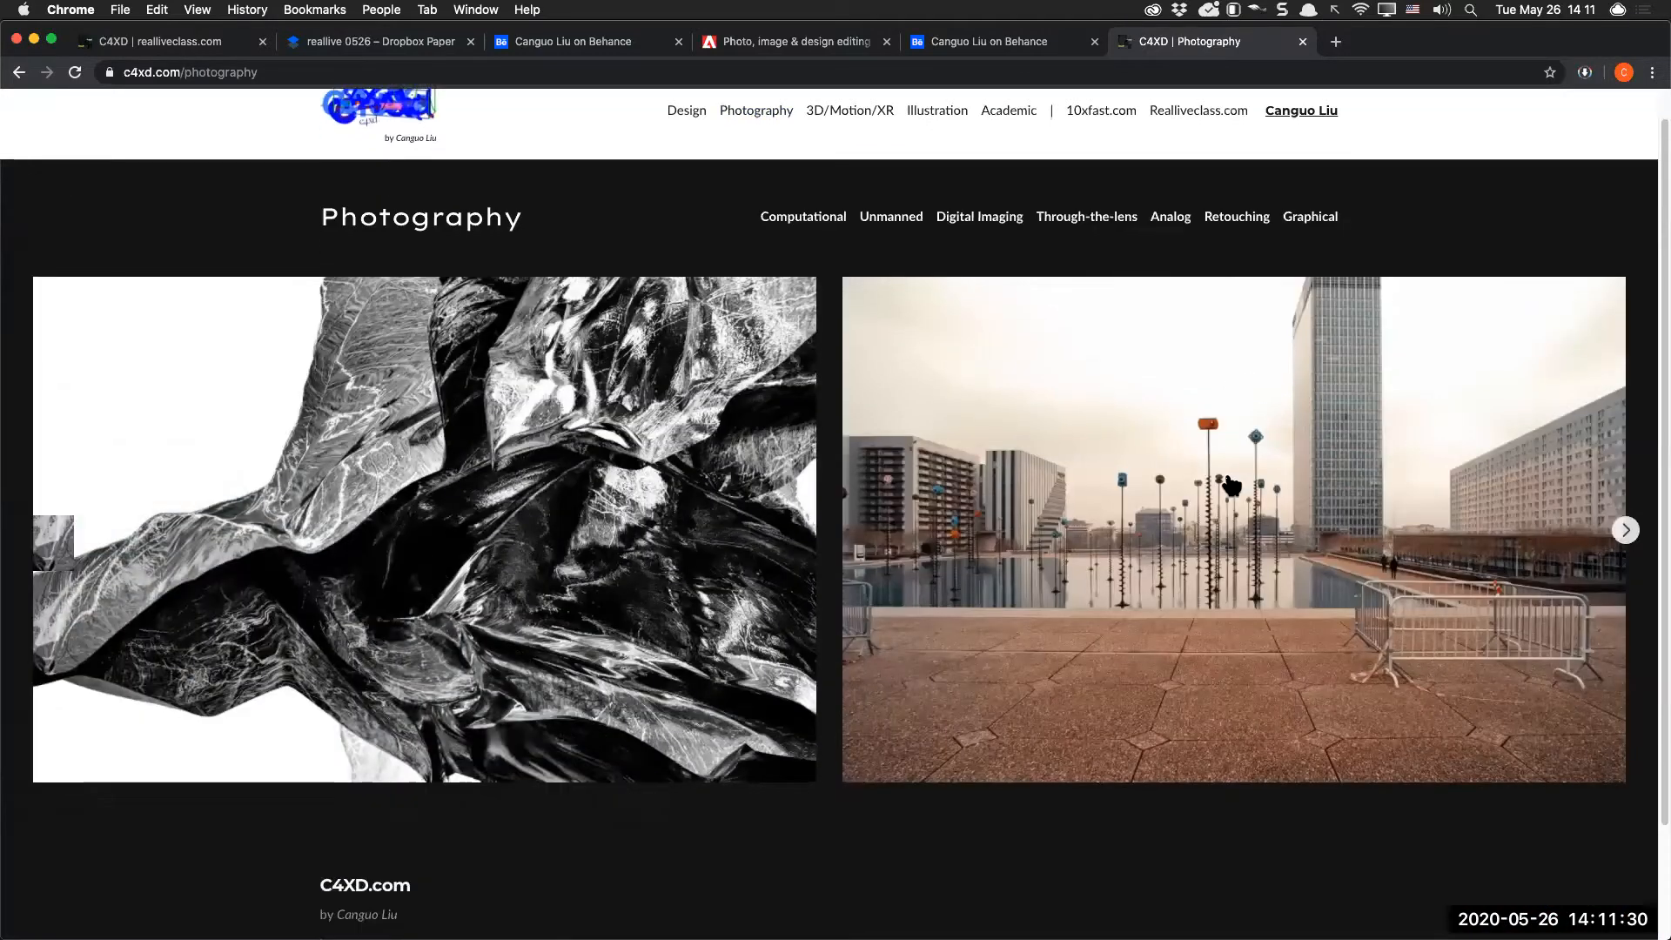
pyautogui.scroll(3, 1231, 485)
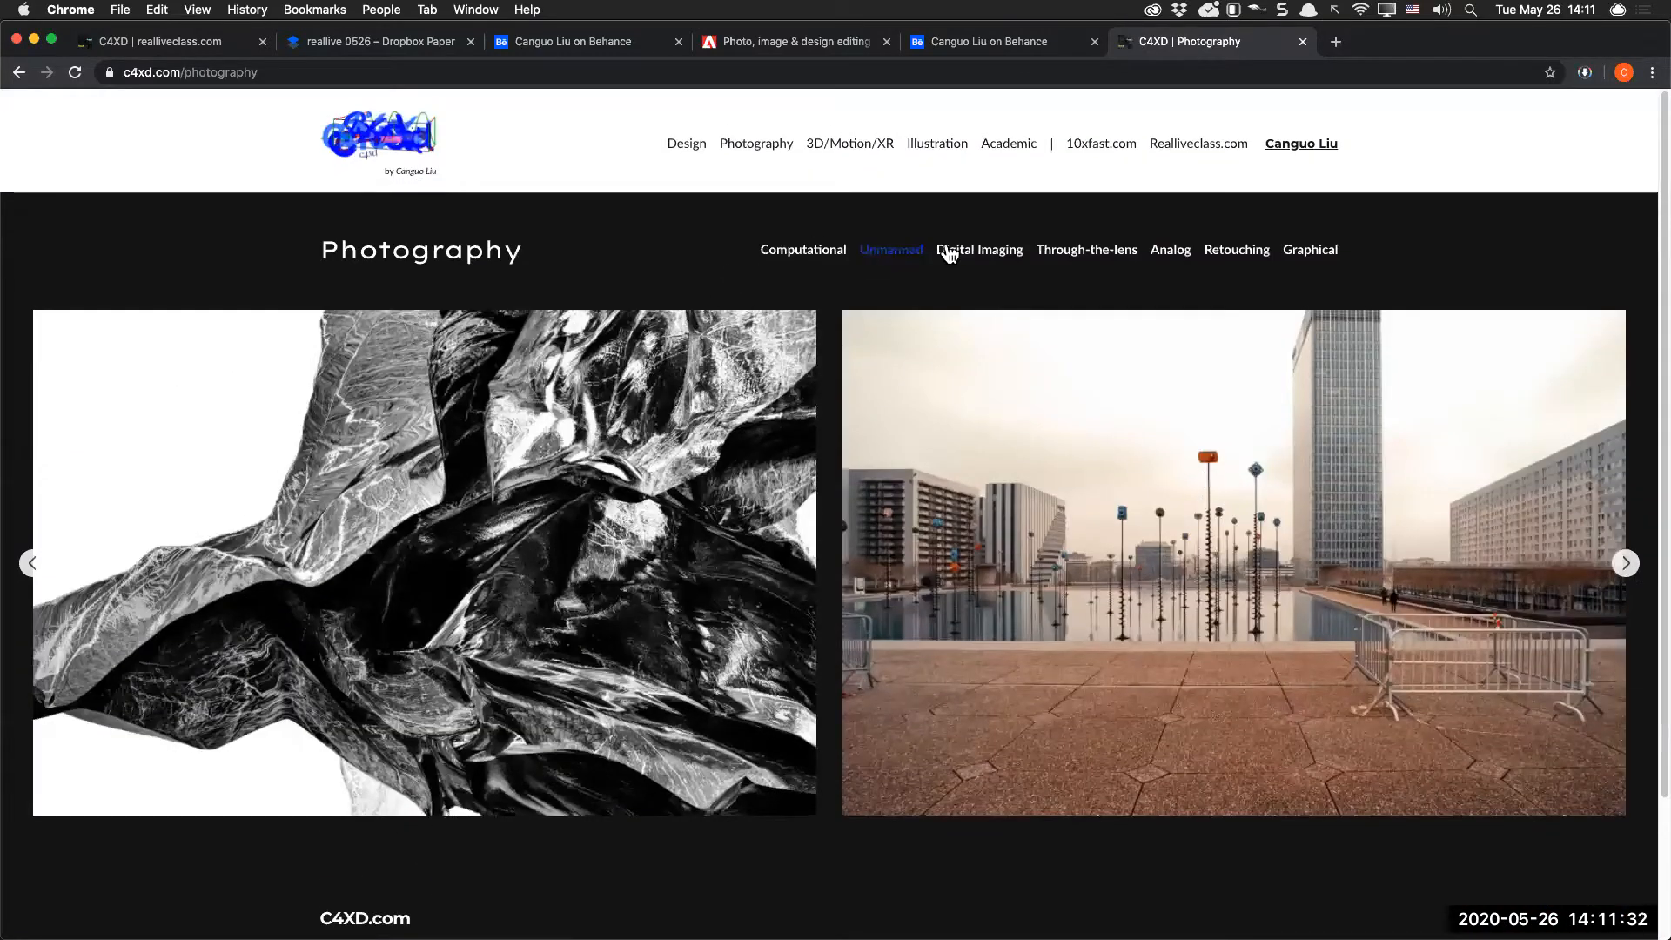
# Open the Digital Imaging section of the photography portfolio and look through its pictures
pyautogui.click(992, 255)
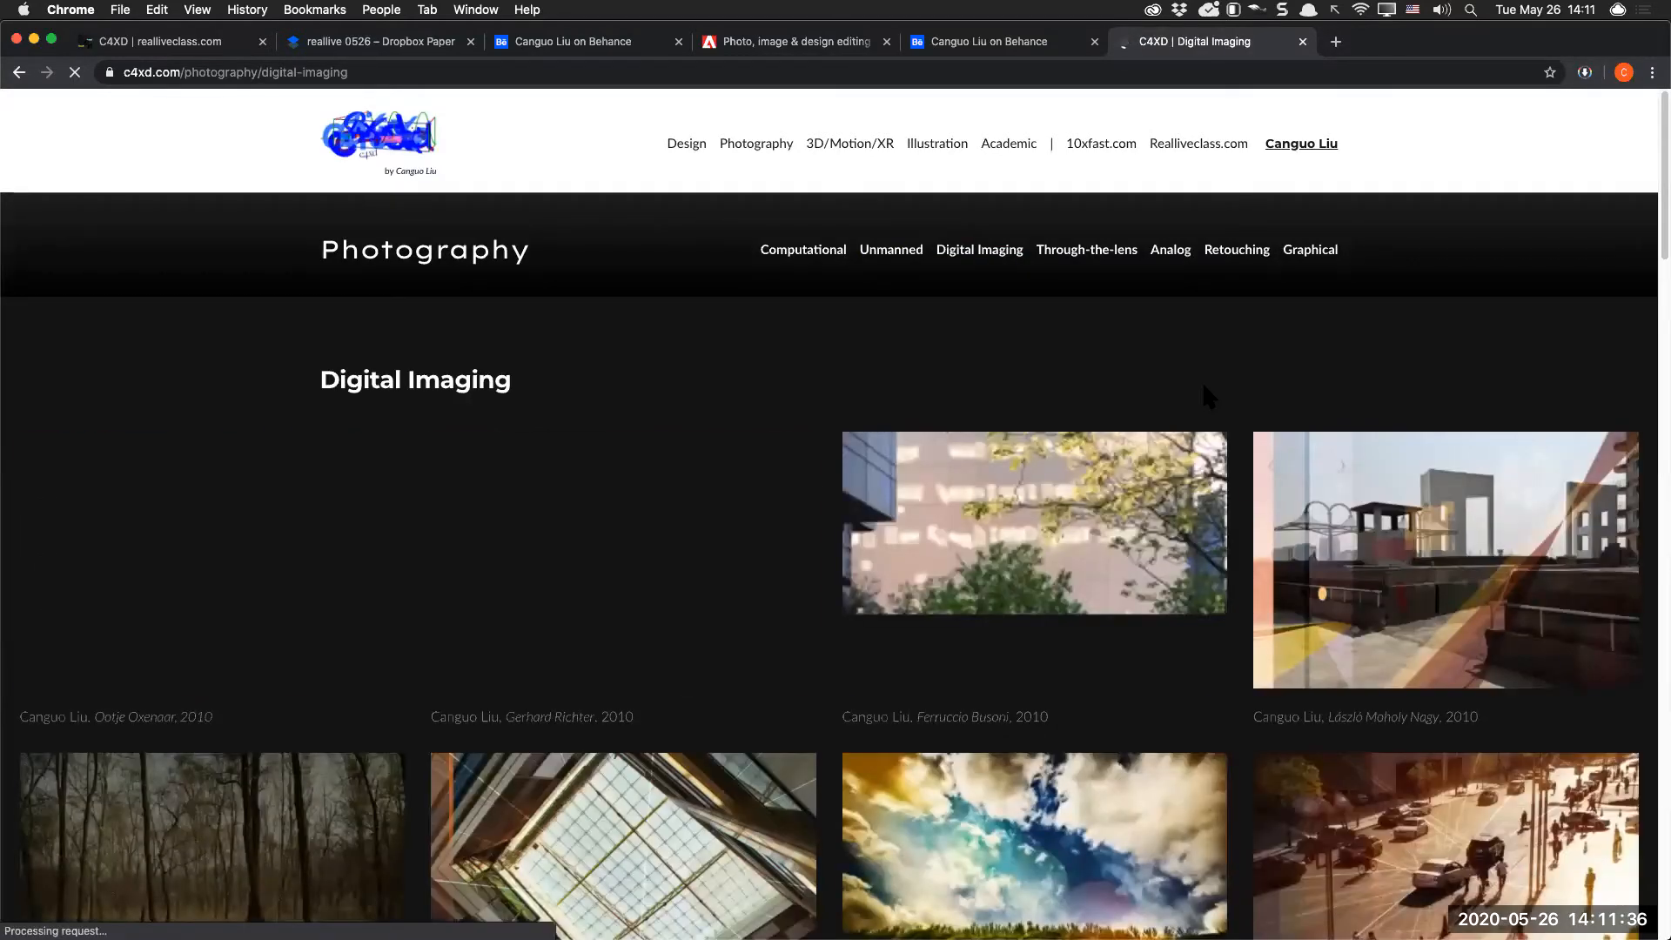
pyautogui.scroll(-4, 1224, 511)
pyautogui.scroll(-4, 1222, 509)
pyautogui.scroll(9, 1222, 509)
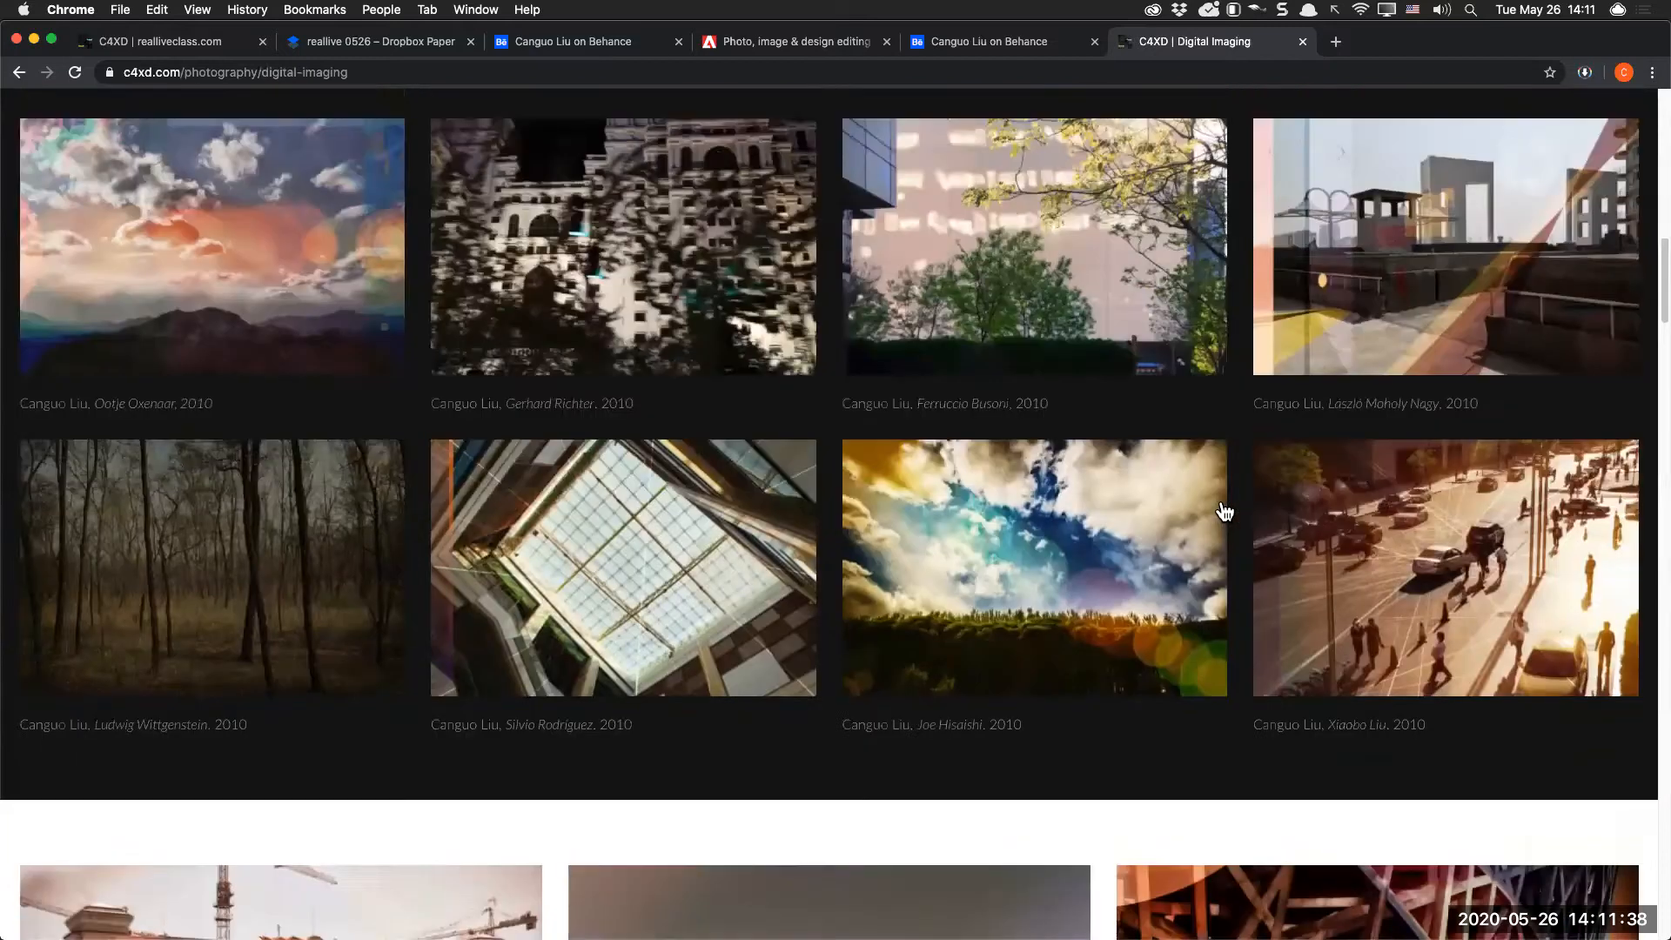
# Open the Through-the-lens section and look through its photographs down to the end of the page
pyautogui.click(1099, 254)
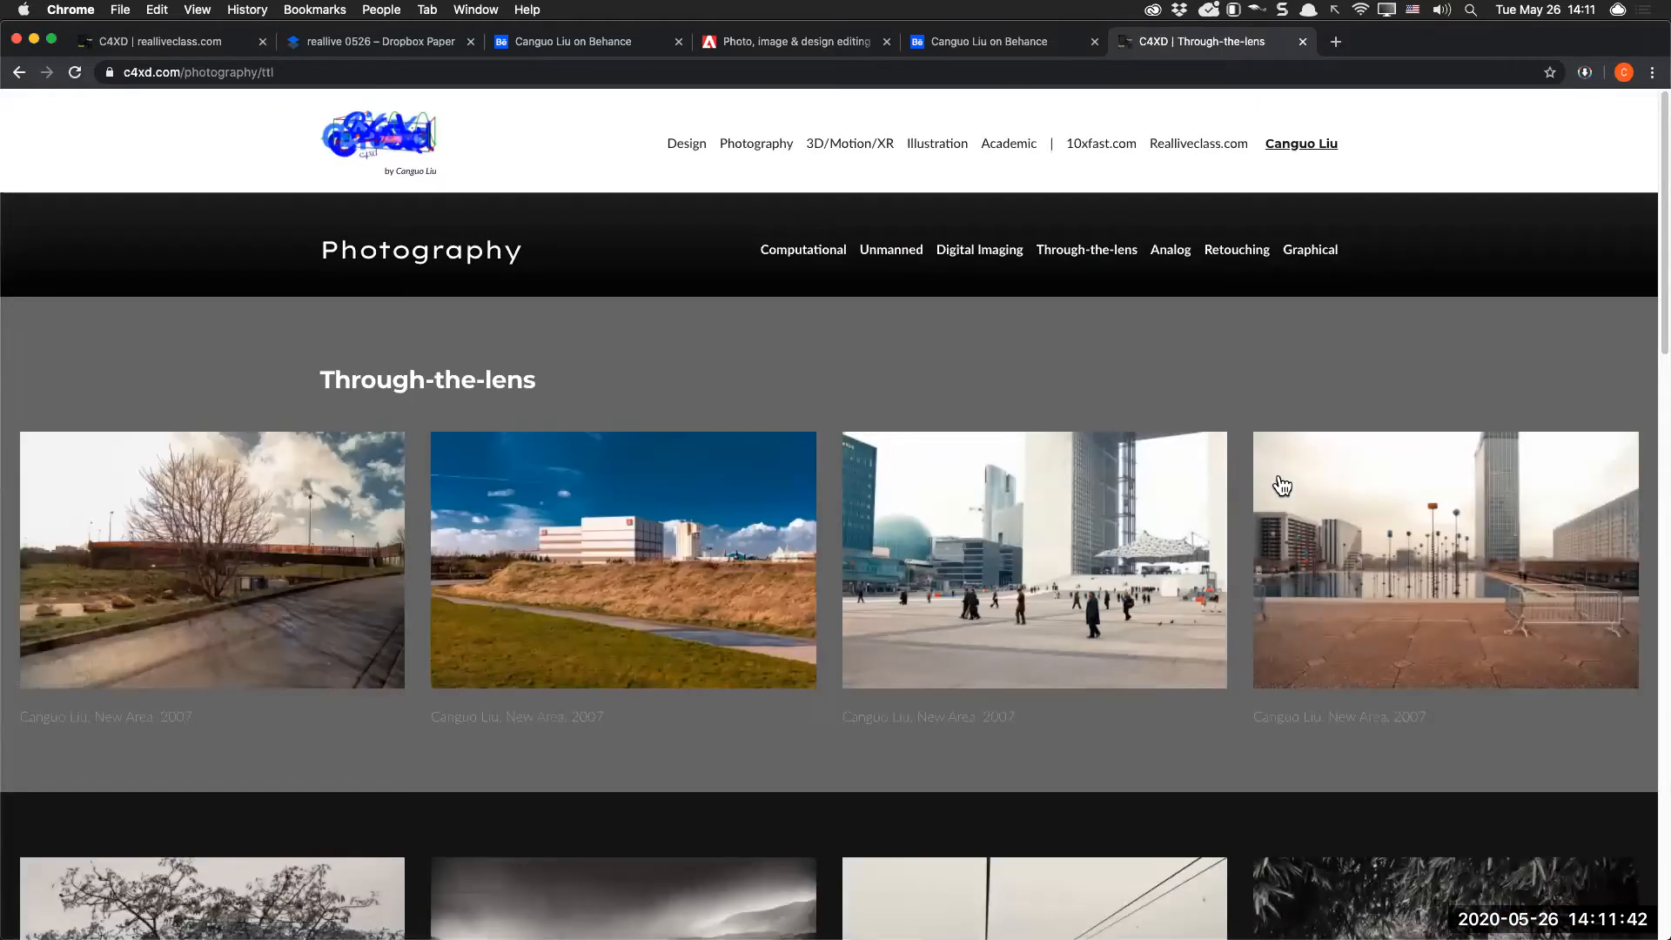
pyautogui.scroll(-7, 1279, 474)
pyautogui.scroll(-4, 1281, 485)
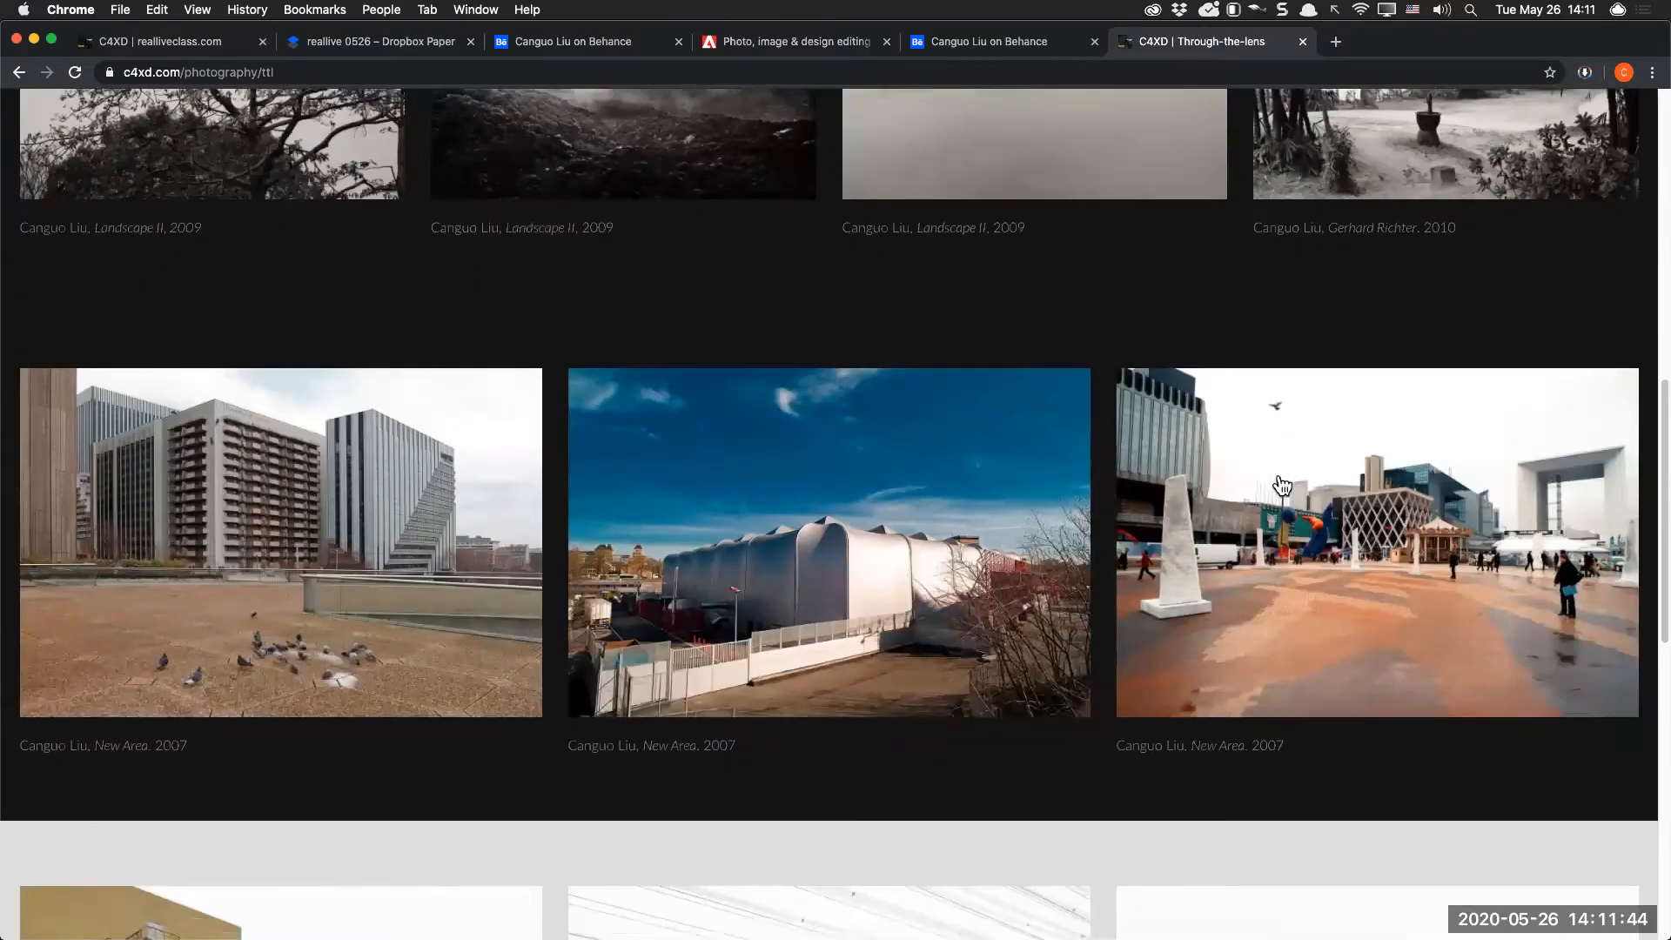
pyautogui.scroll(-9, 1281, 485)
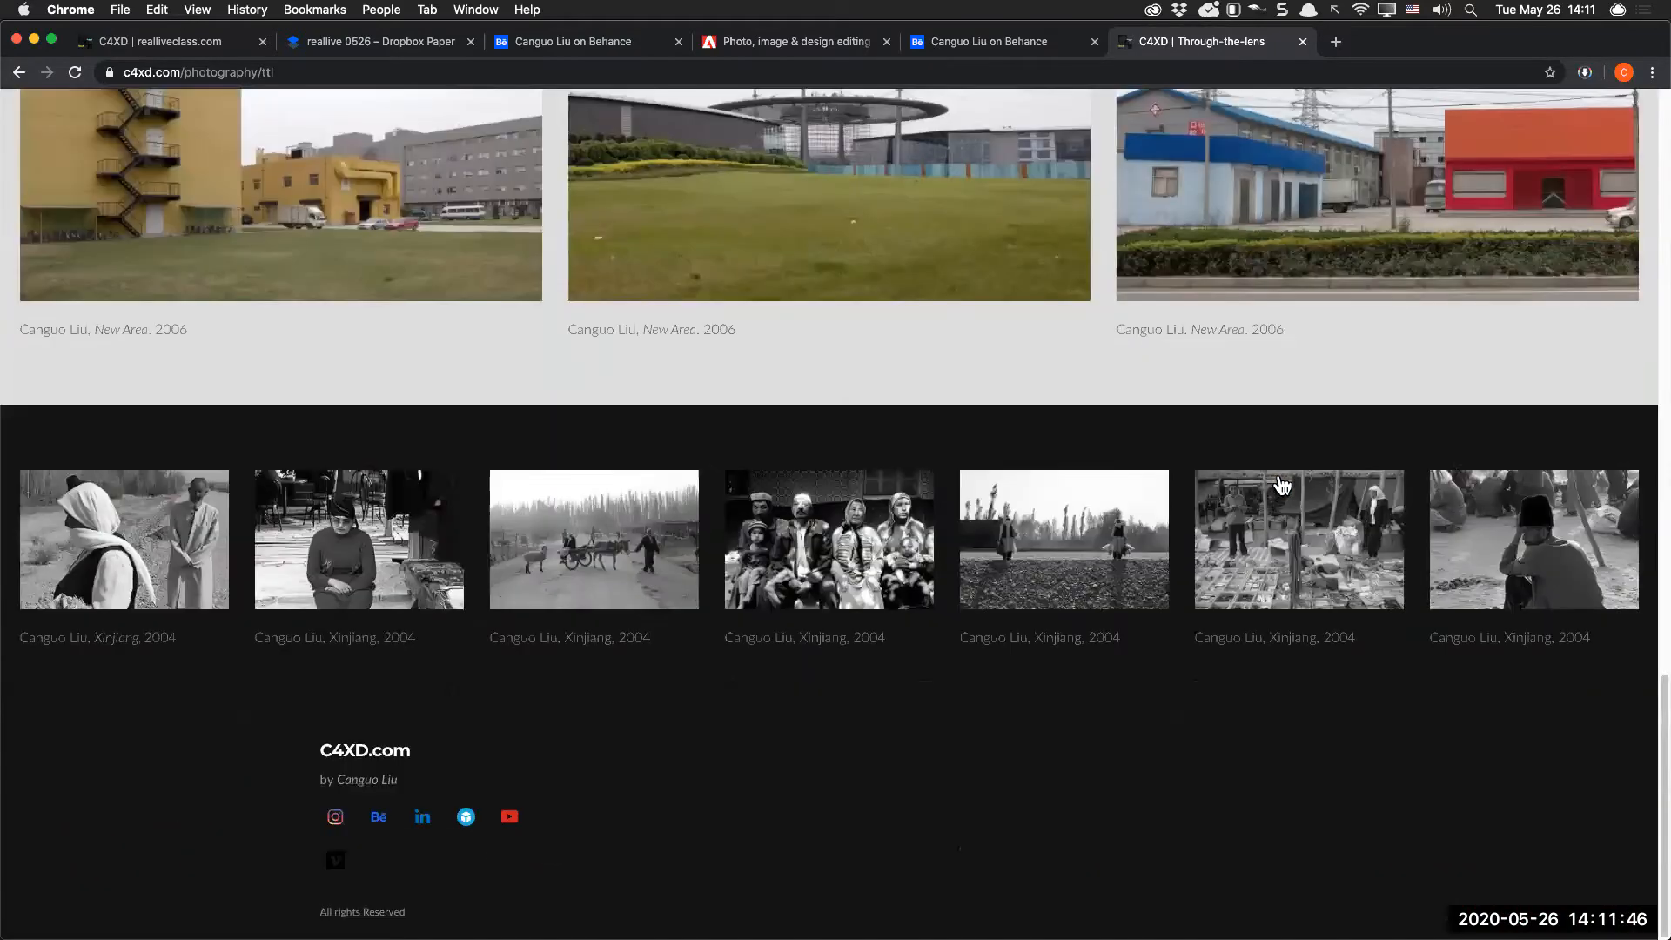
pyautogui.scroll(3, 1282, 485)
pyautogui.scroll(20, 1282, 485)
# Open the Analog section of the photography portfolio and look through its photographs
pyautogui.click(1172, 254)
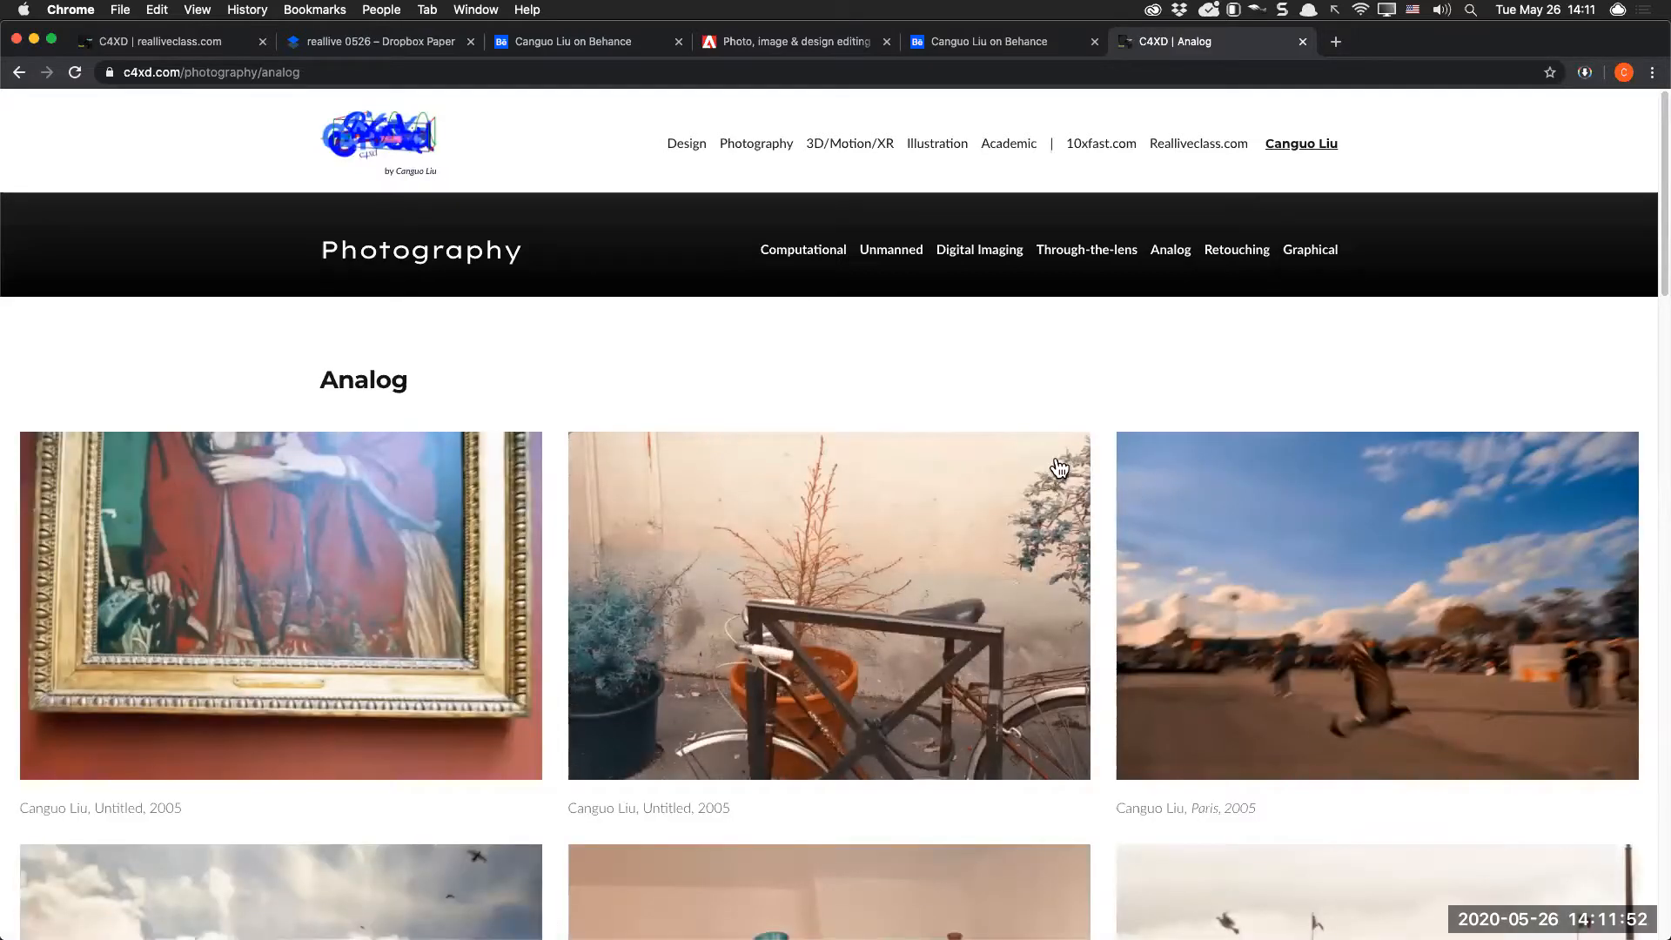
pyautogui.scroll(-5, 1058, 470)
pyautogui.scroll(5, 957, 435)
pyautogui.scroll(-7, 914, 552)
pyautogui.scroll(1, 893, 474)
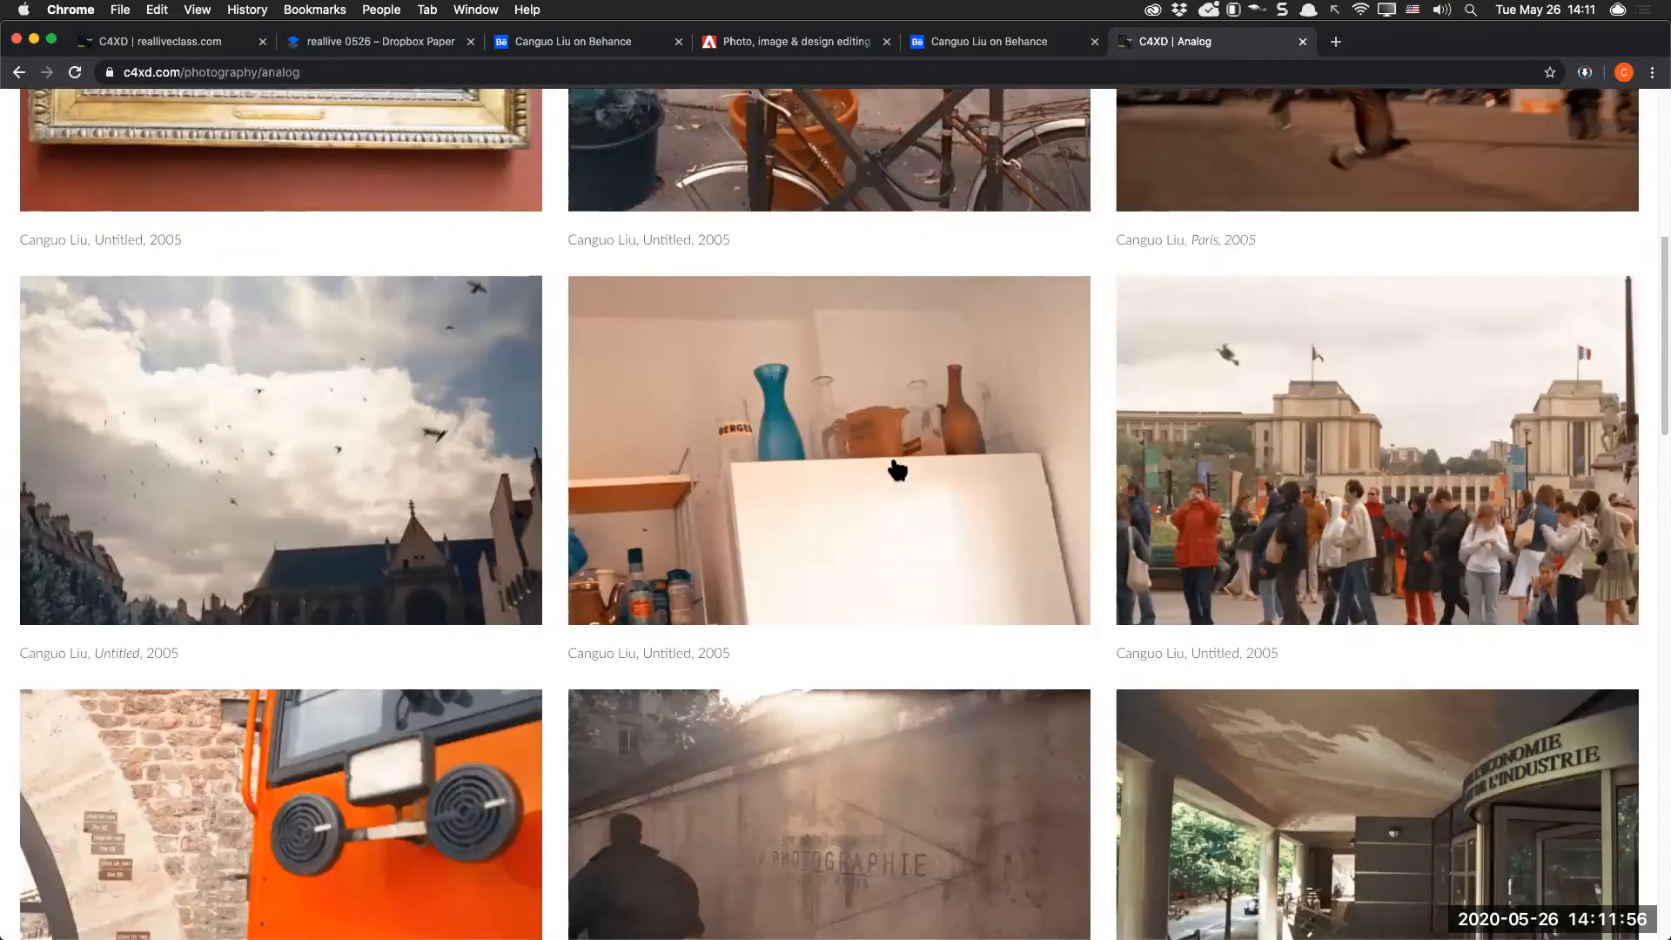
# Copy the bicycle and potted-plant photograph from the Analog page and paste it above the Behance link in the reallive 0526 Dropbox Paper document
pyautogui.scroll(2, 894, 475)
pyautogui.click(839, 222)
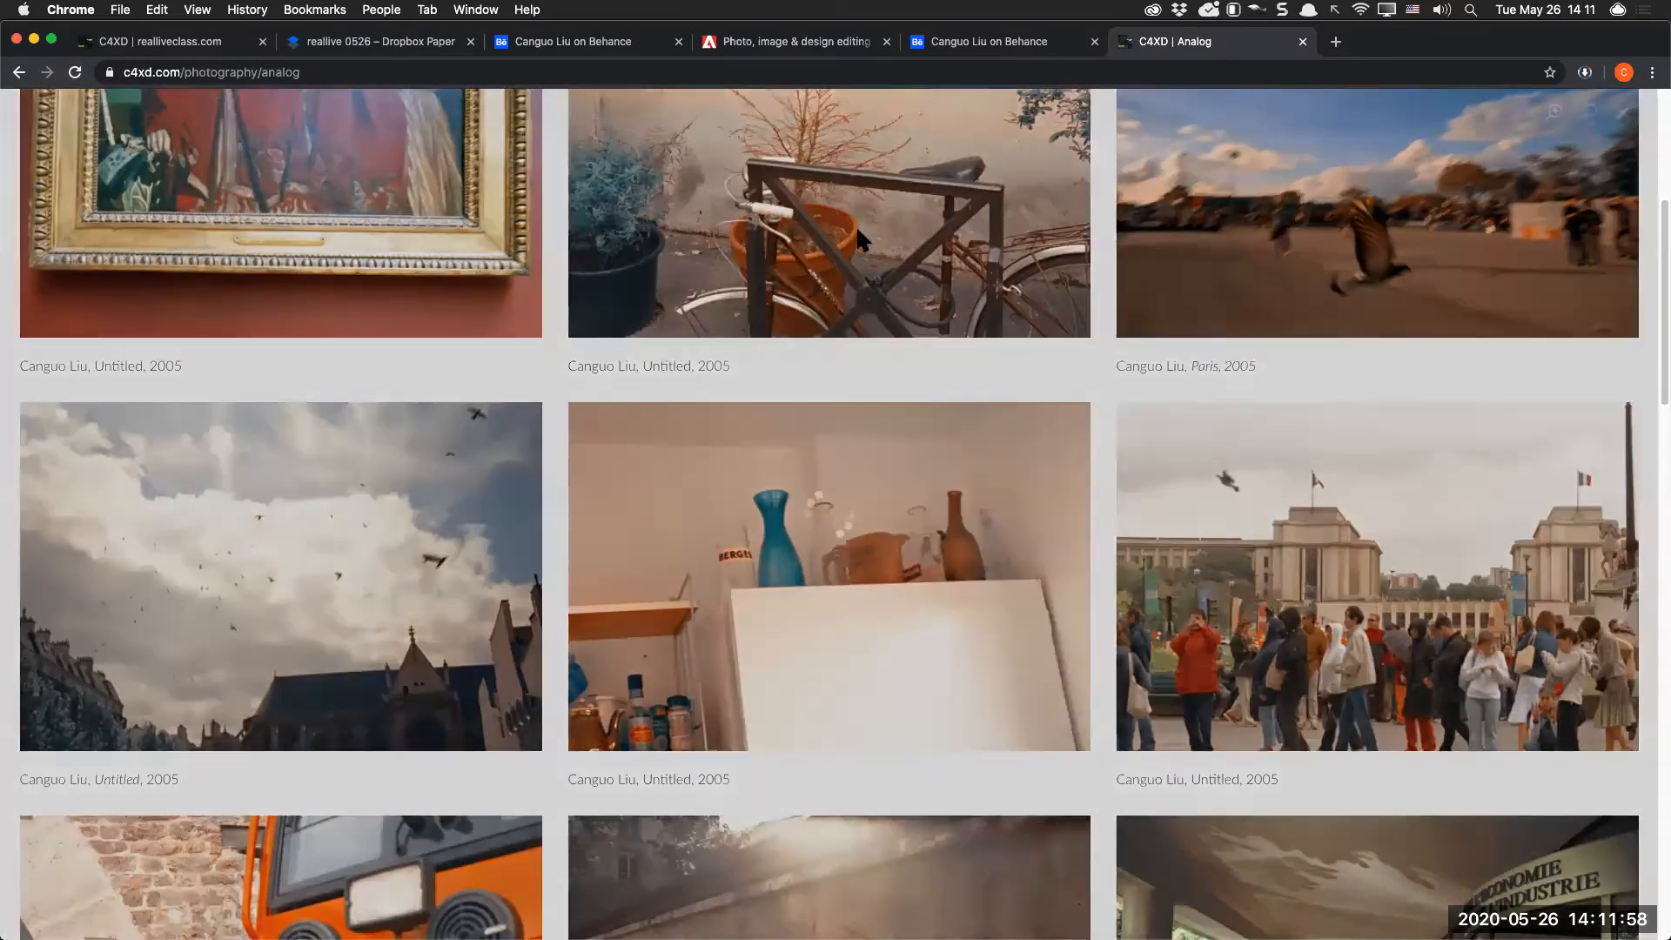
pyautogui.rightClick(873, 347)
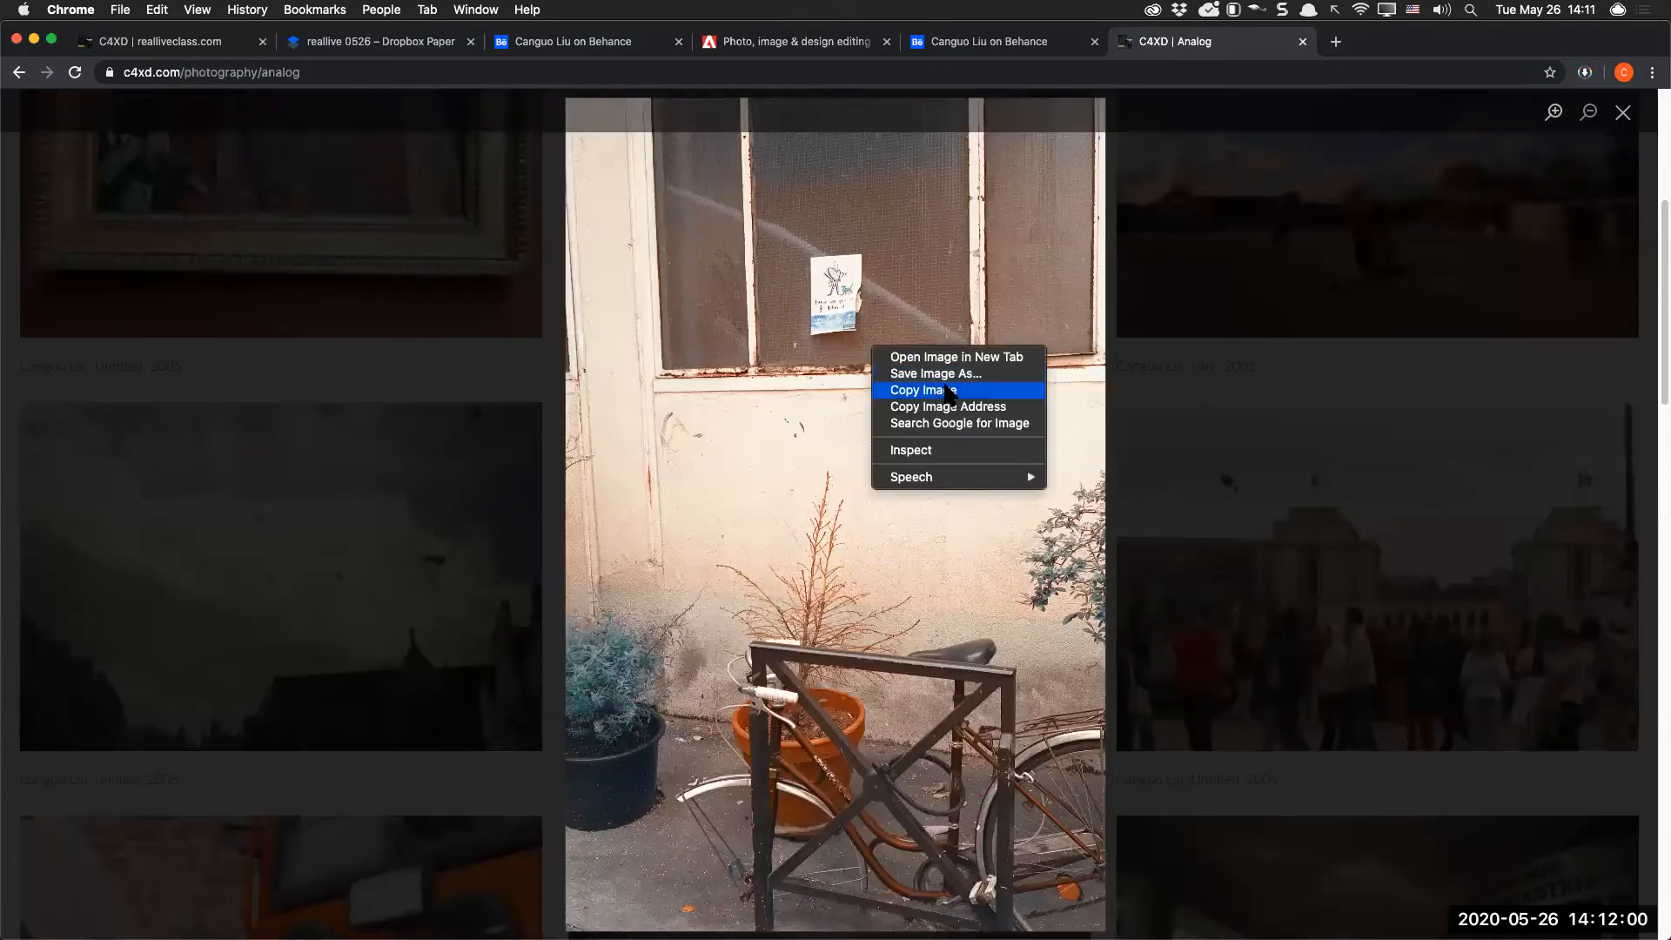
pyautogui.click(948, 389)
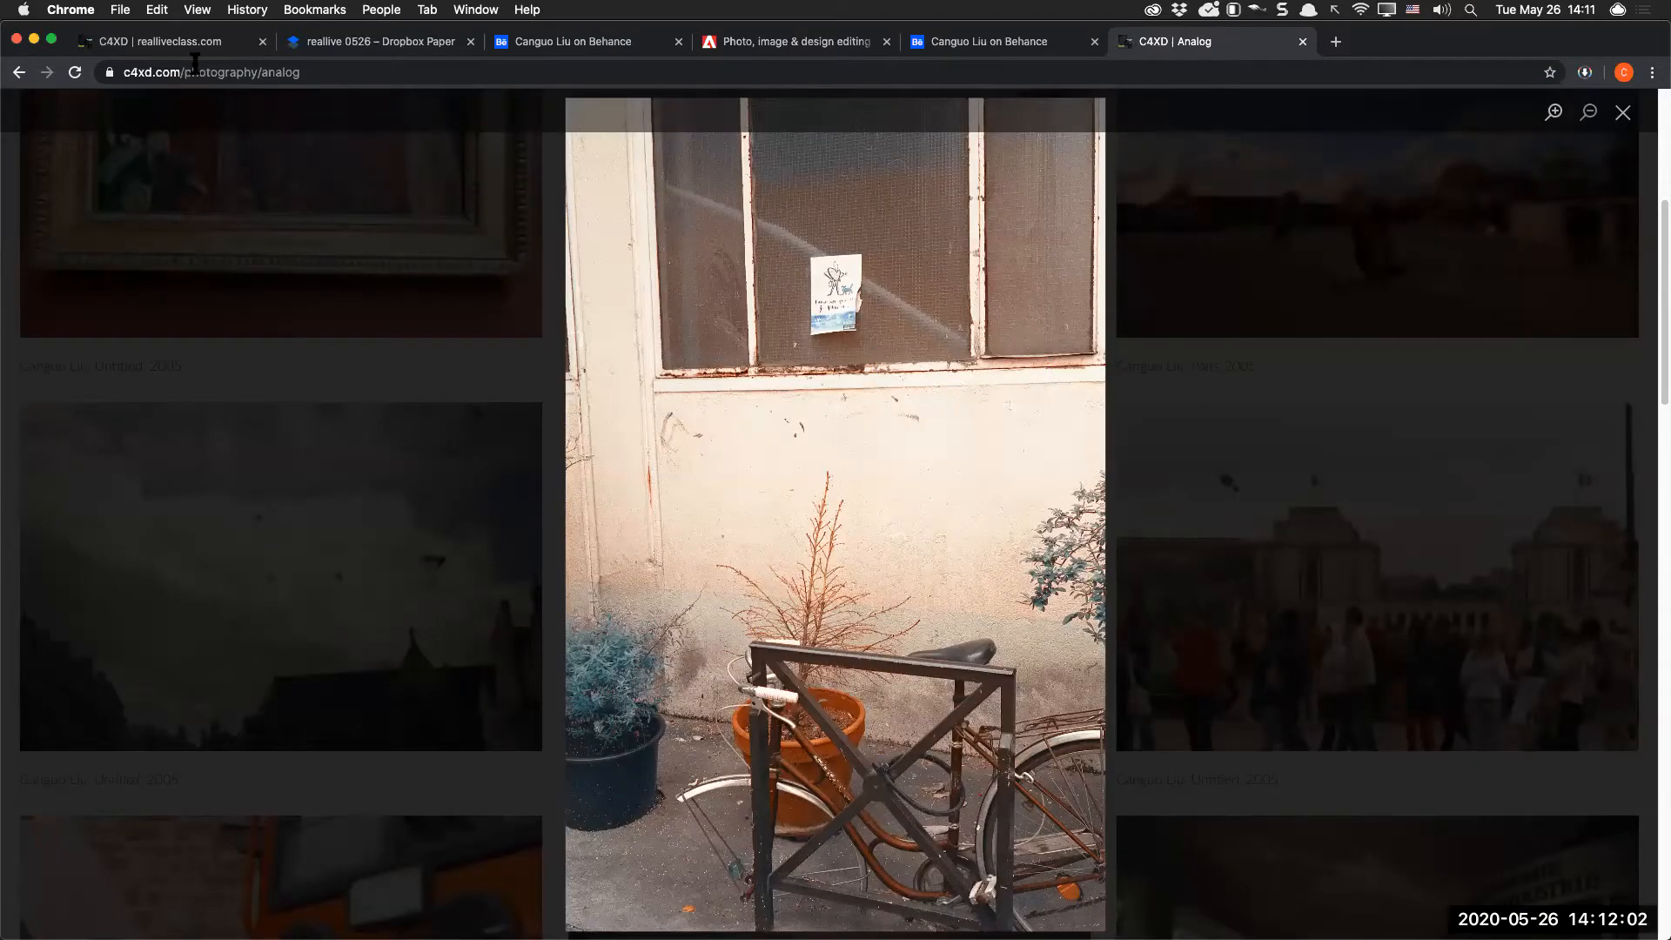
pyautogui.click(828, 231)
pyautogui.press('Return')
pyautogui.press('super+v')
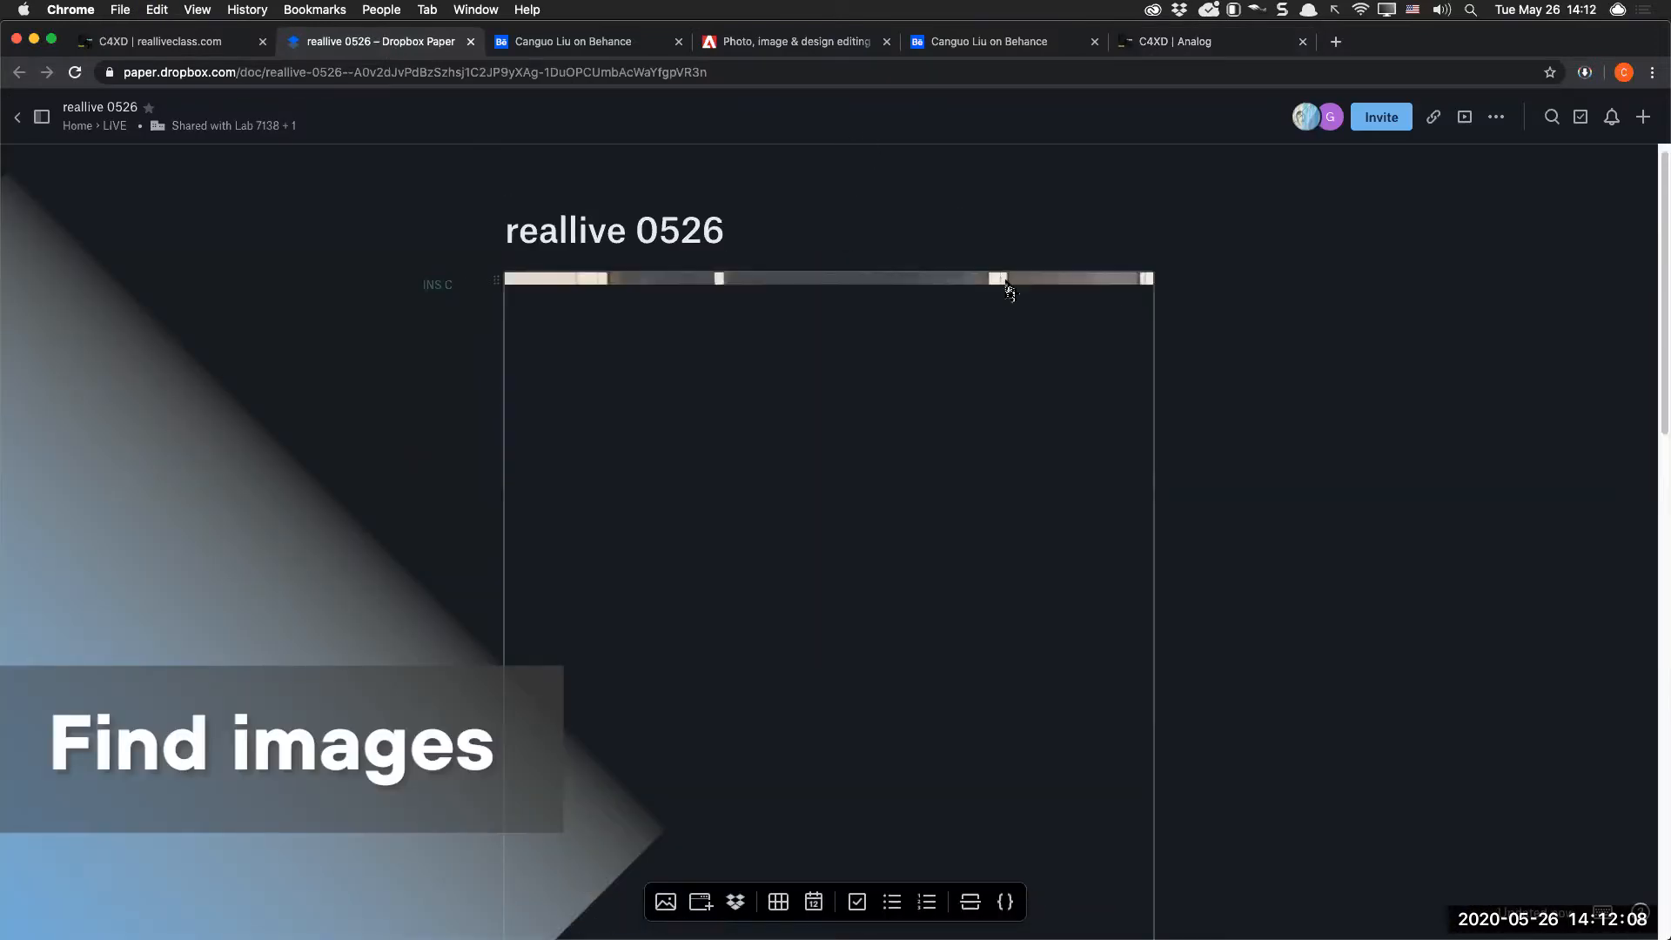
# Copy the U5R9 artwork from the Behance portfolio and paste it below the bicycle photograph in the reallive 0526 document
pyautogui.click(593, 45)
pyautogui.click(762, 46)
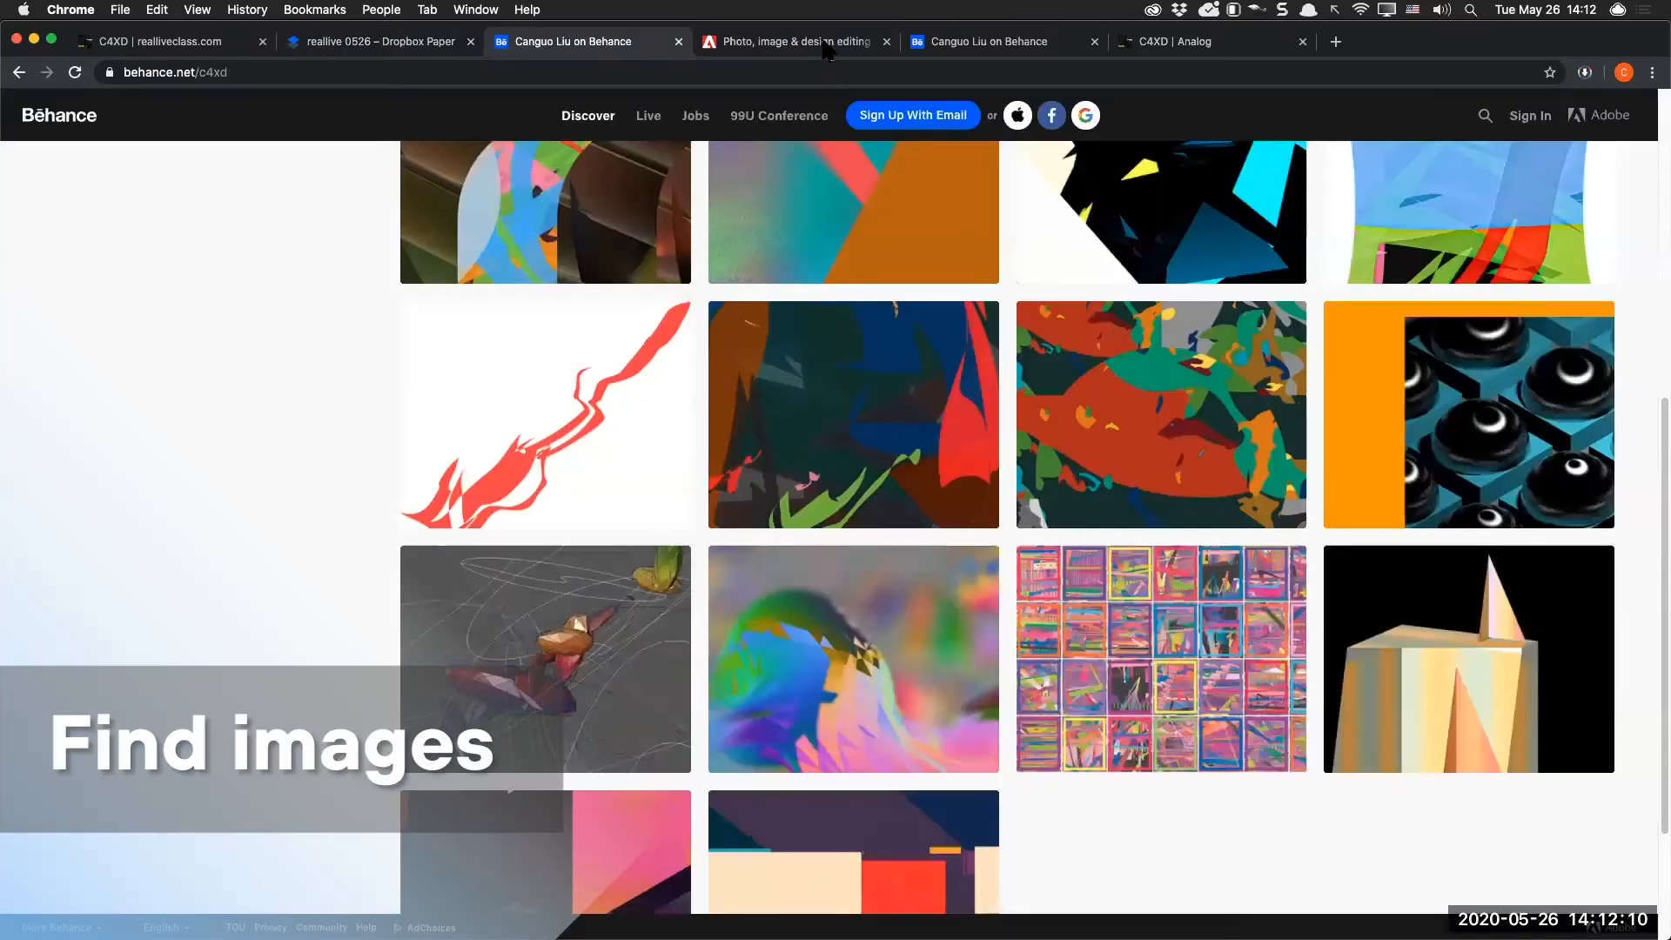
pyautogui.click(677, 46)
pyautogui.click(853, 201)
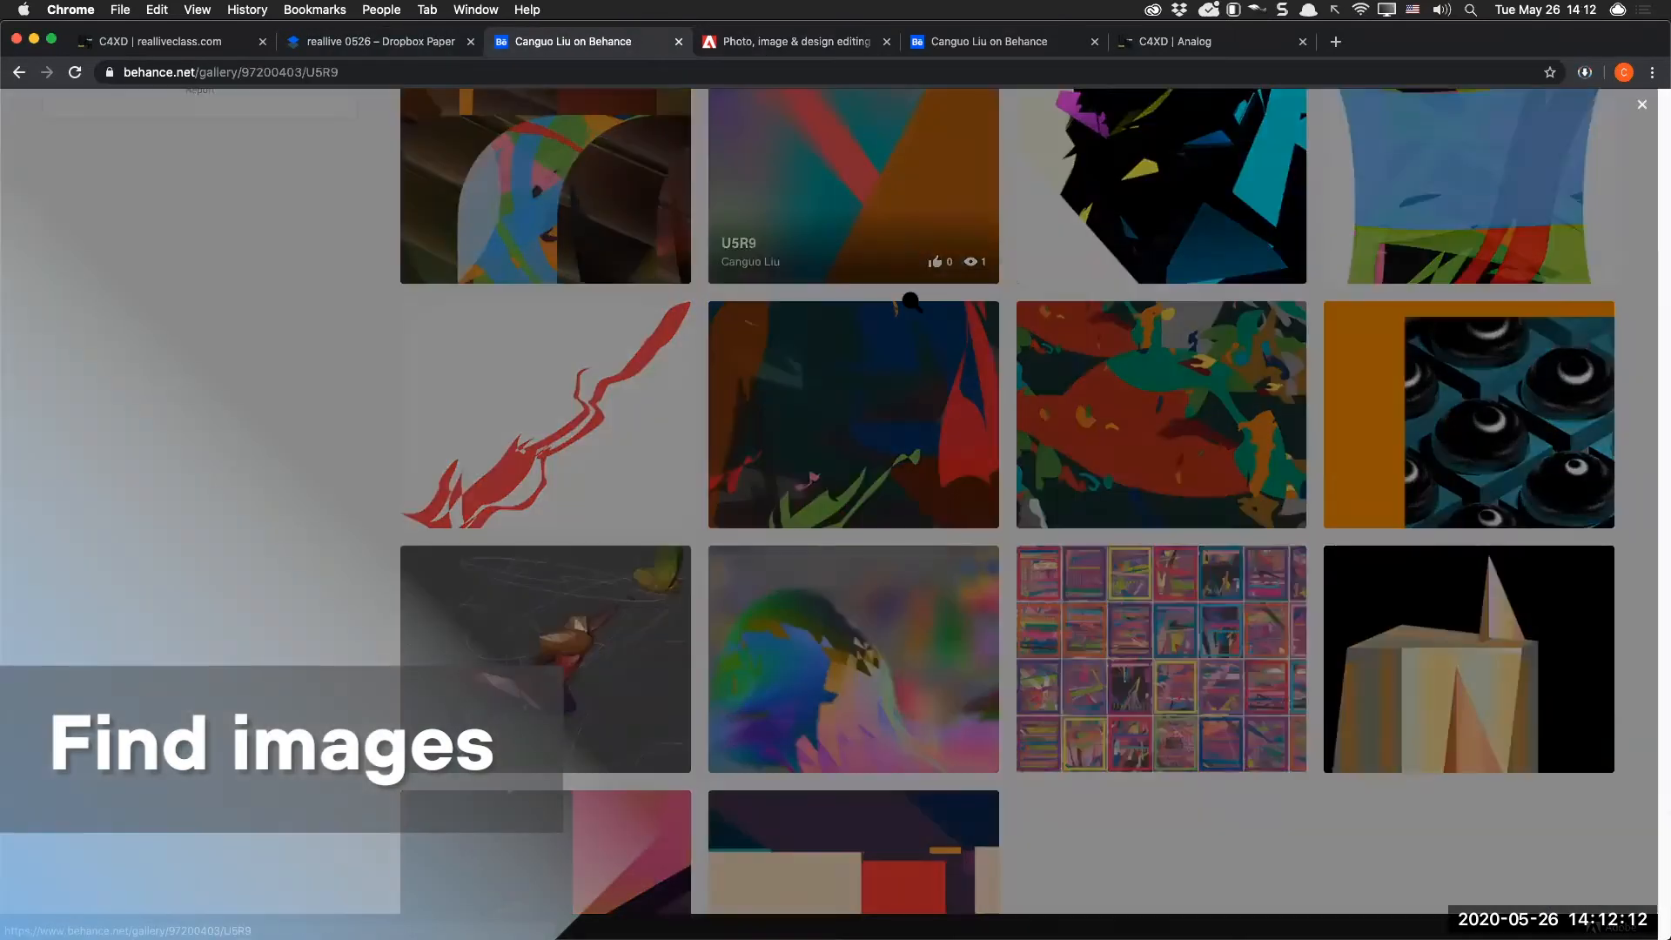
pyautogui.rightClick(865, 403)
pyautogui.click(913, 440)
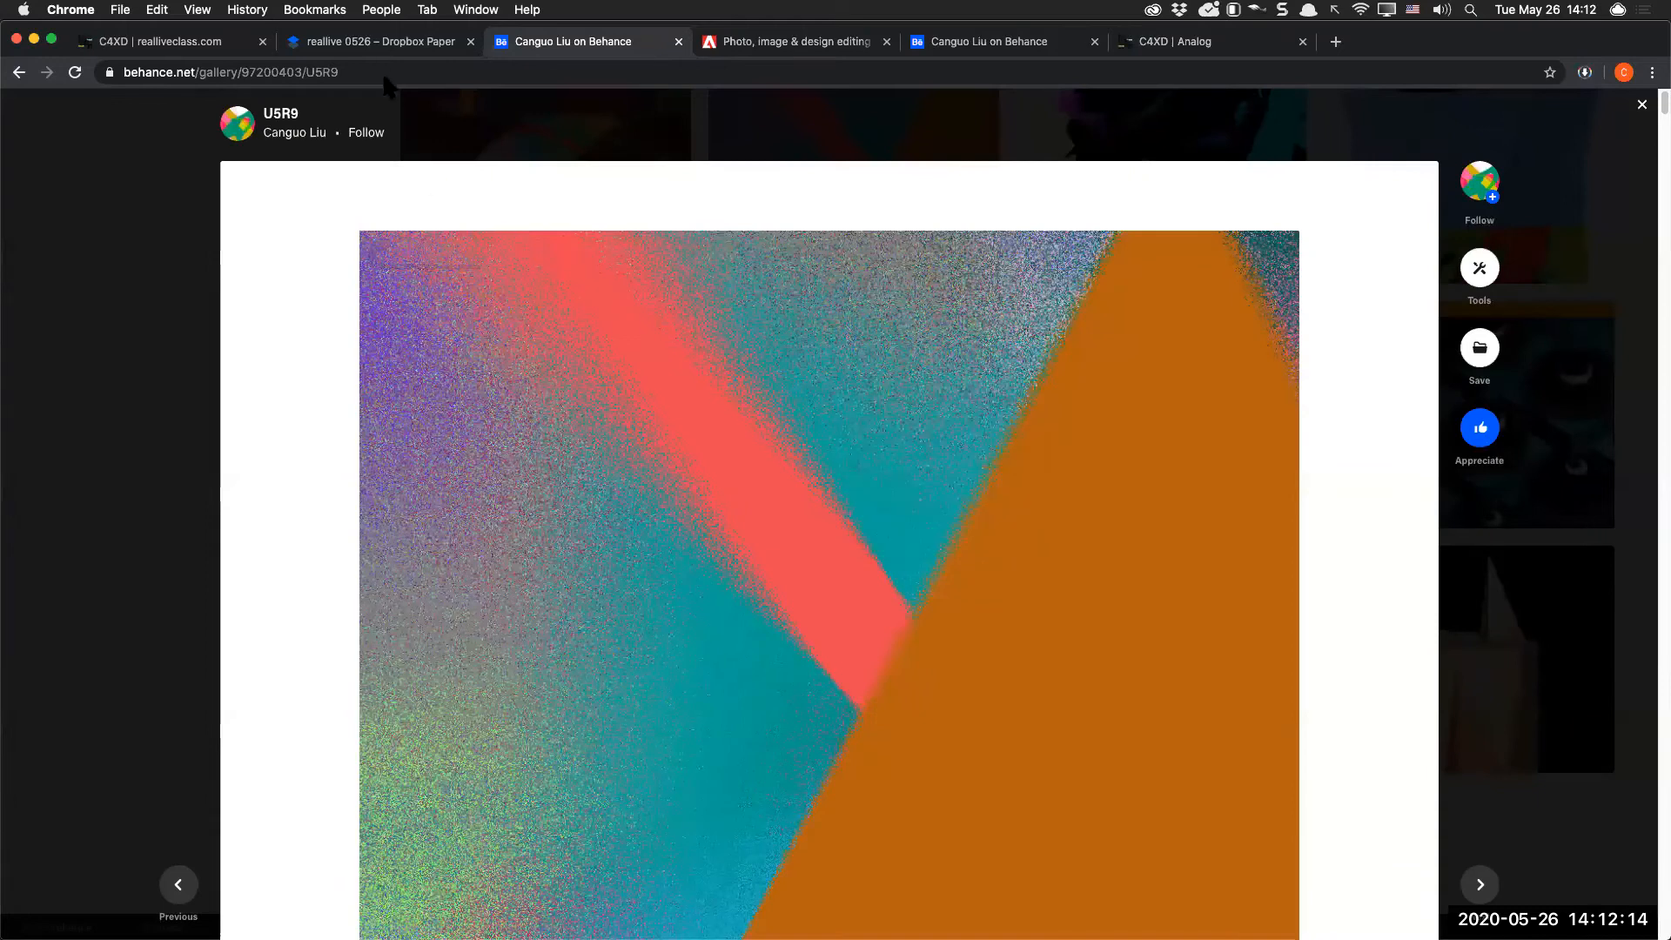
pyautogui.click(381, 44)
pyautogui.click(884, 230)
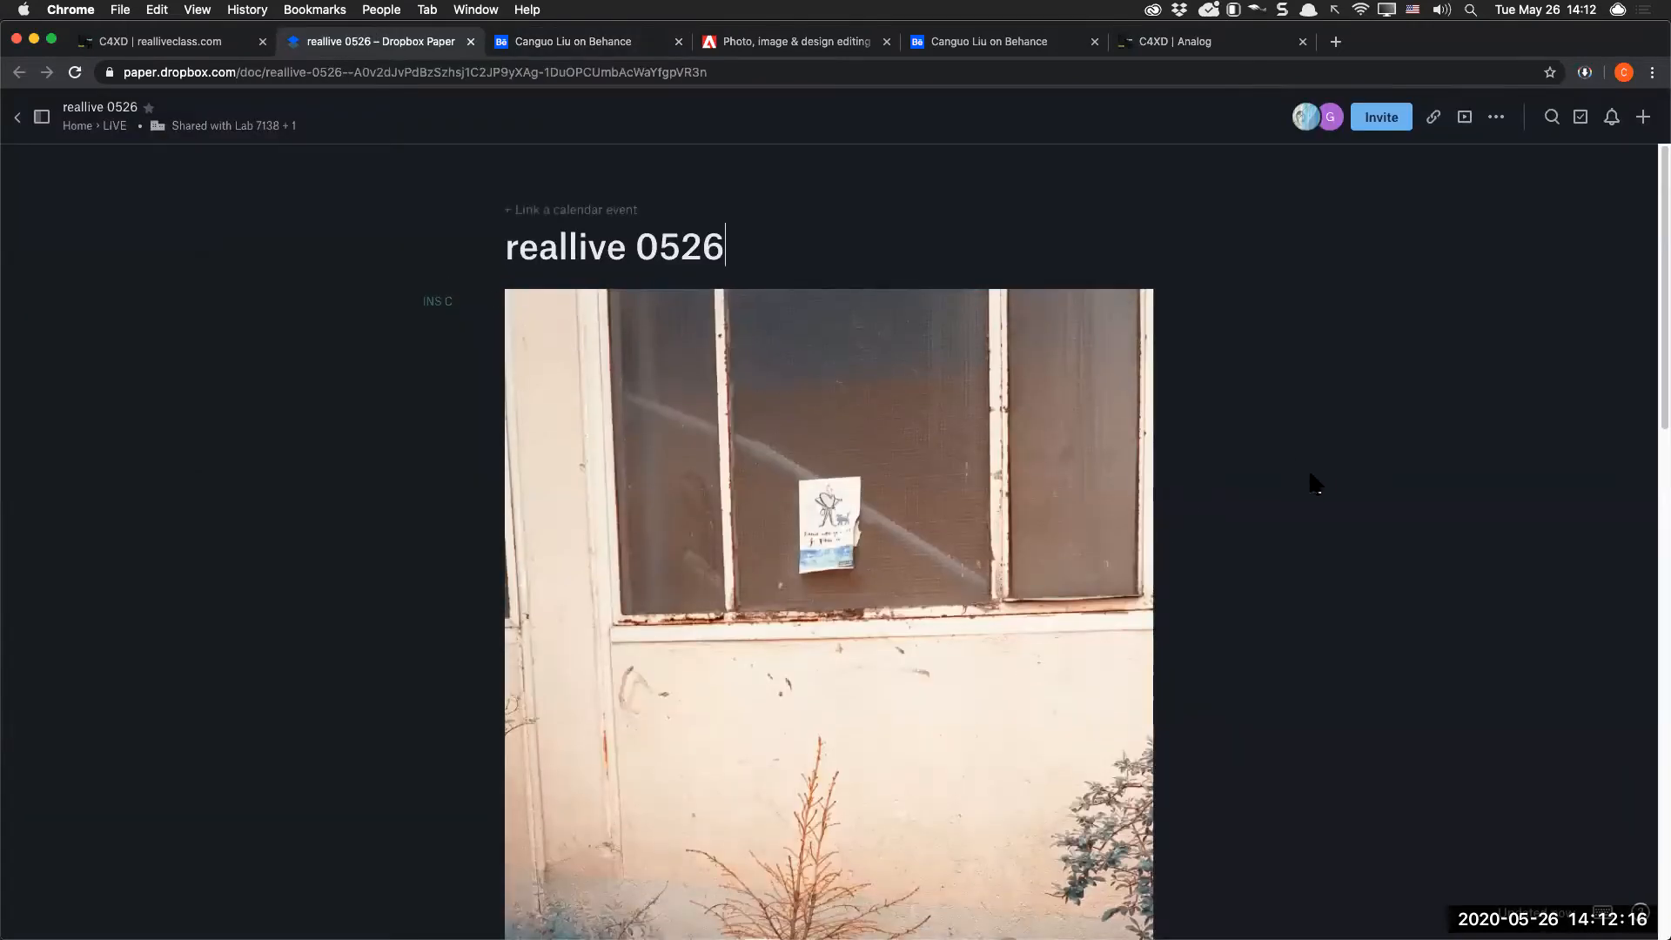
pyautogui.scroll(-15, 1204, 522)
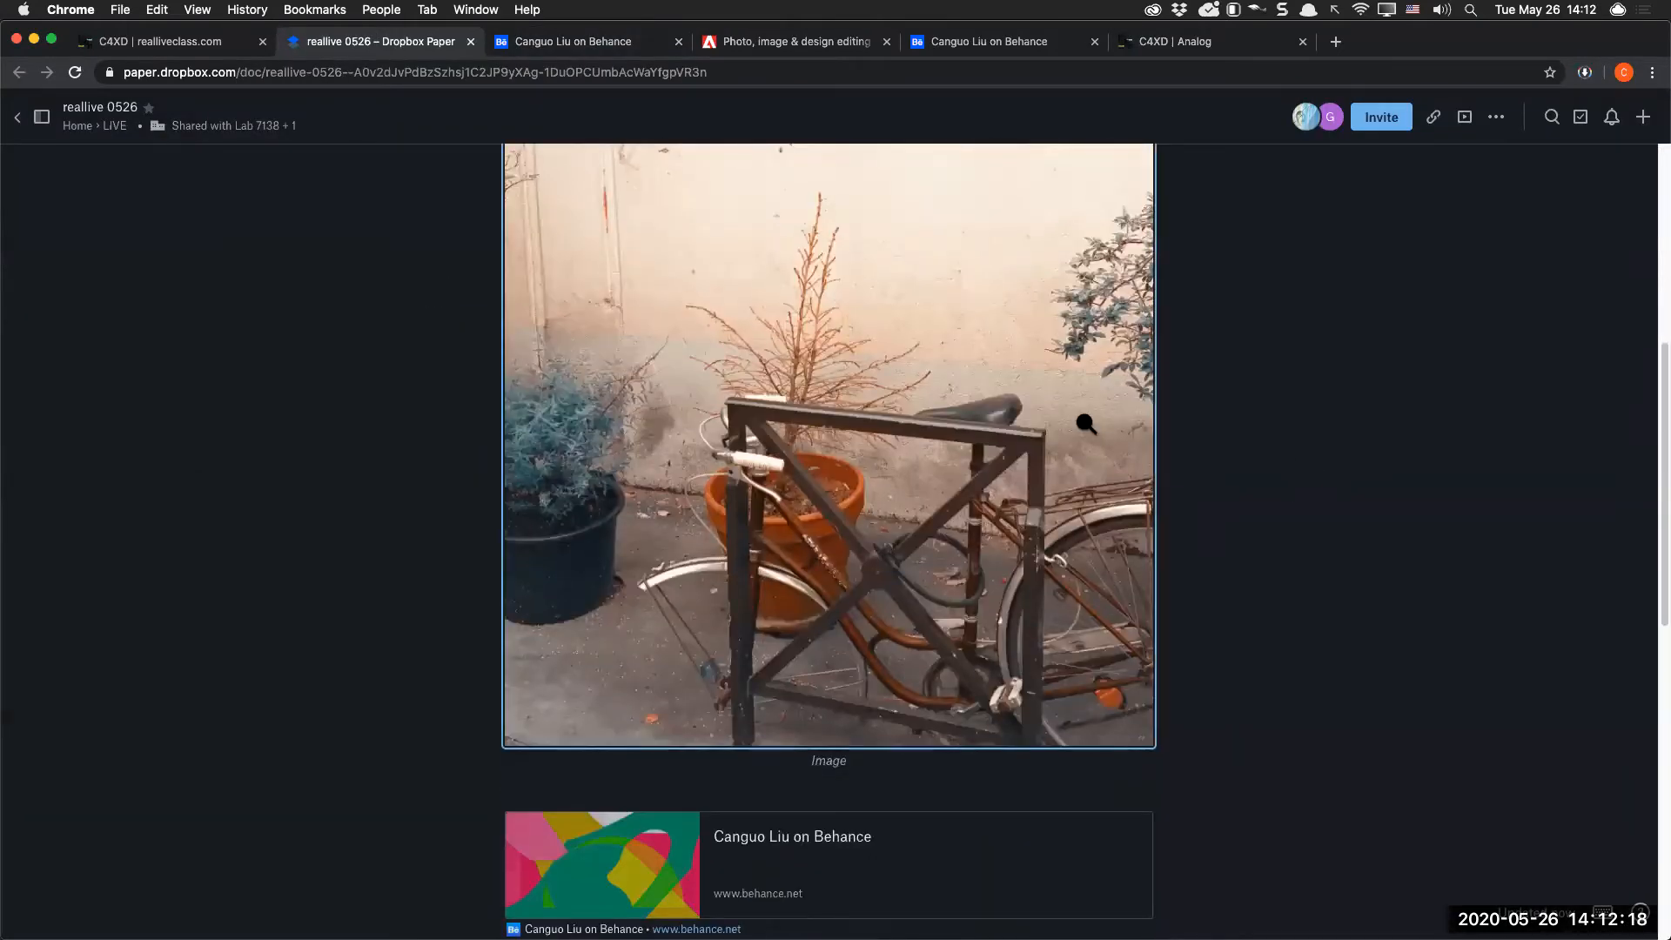
pyautogui.scroll(-10, 1085, 422)
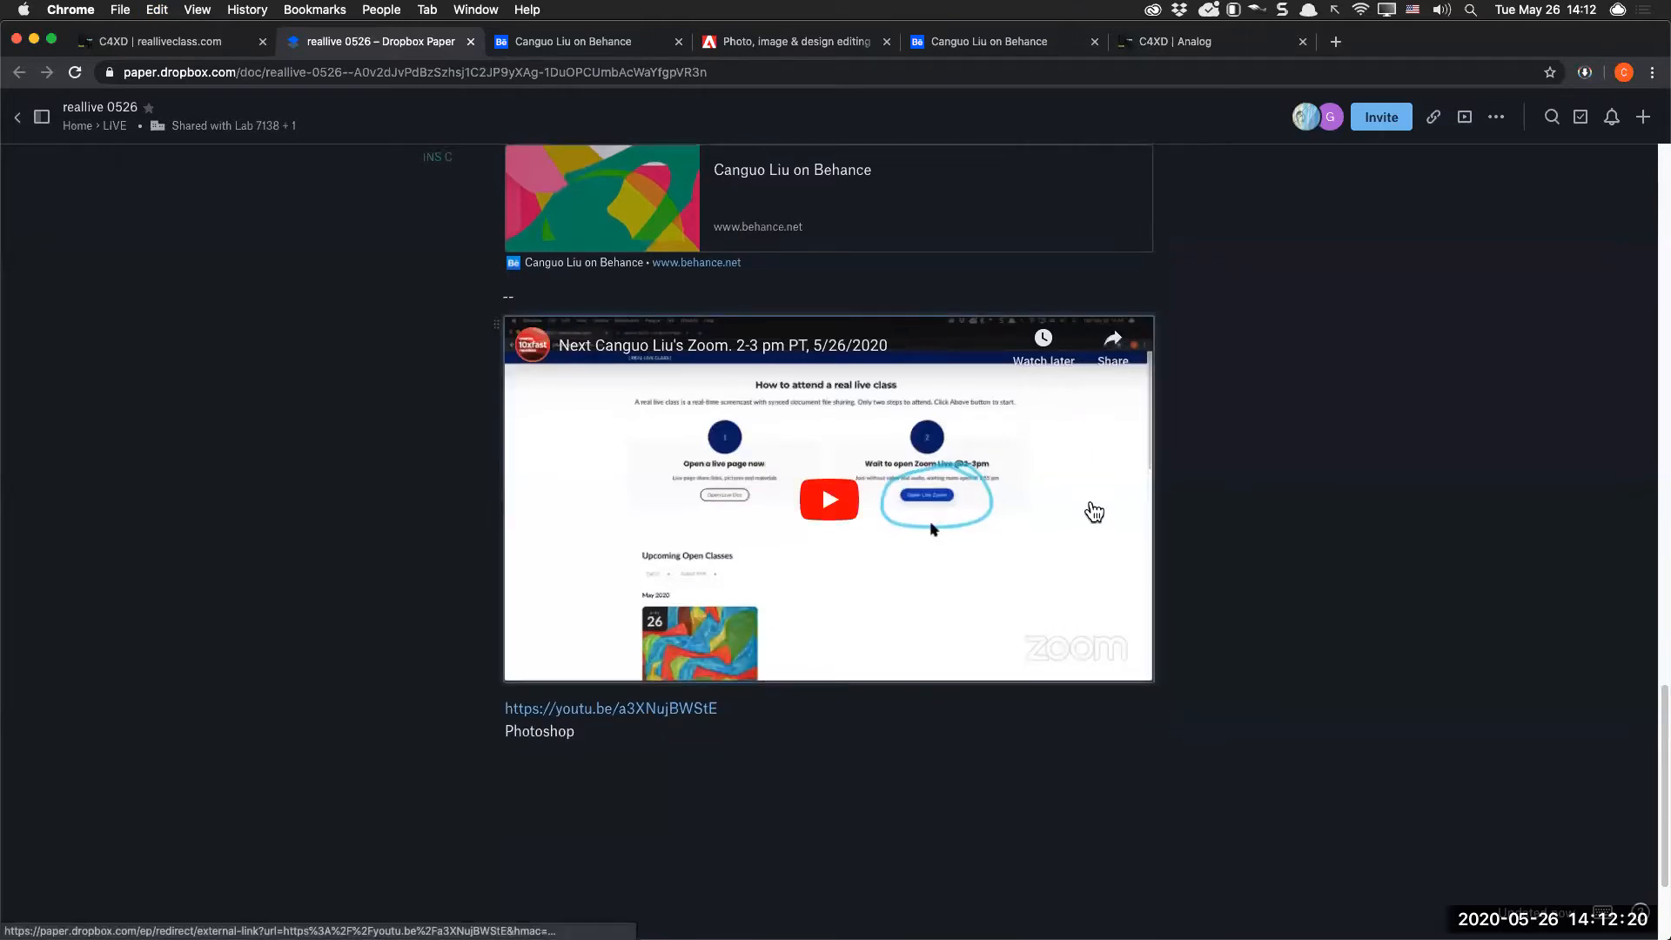
pyautogui.scroll(6, 957, 557)
pyautogui.scroll(3, 886, 652)
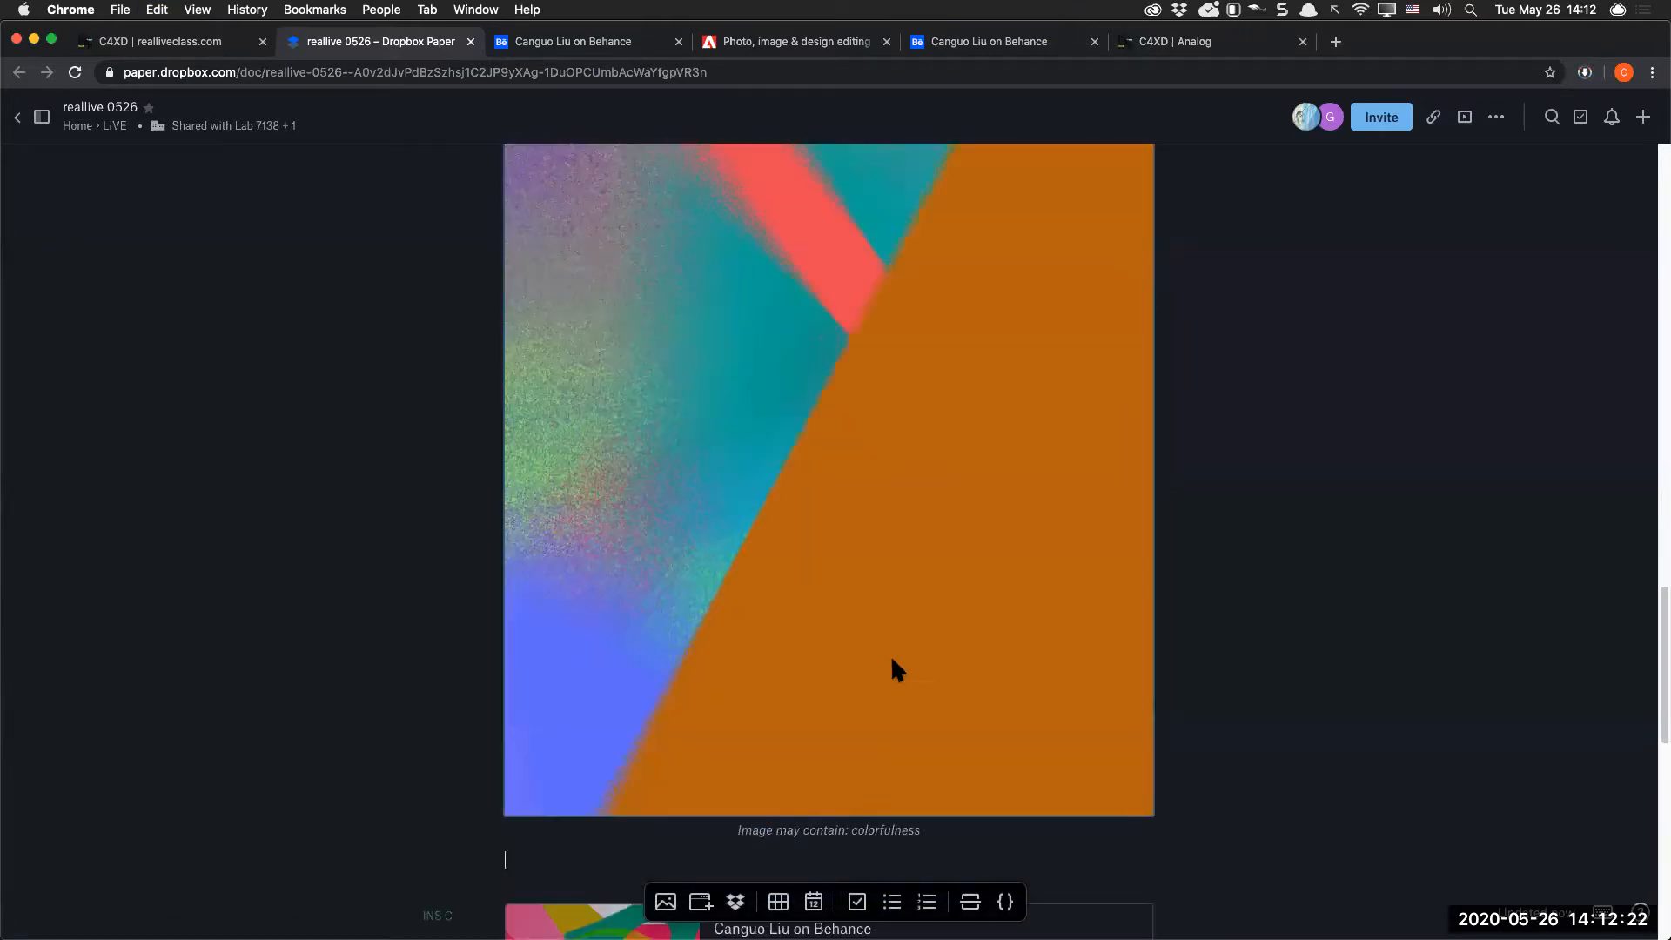
# Place the U5R9 artwork beside the bicycle photograph in the document, so the two images share one row
pyautogui.scroll(9, 917, 633)
pyautogui.scroll(-10, 917, 630)
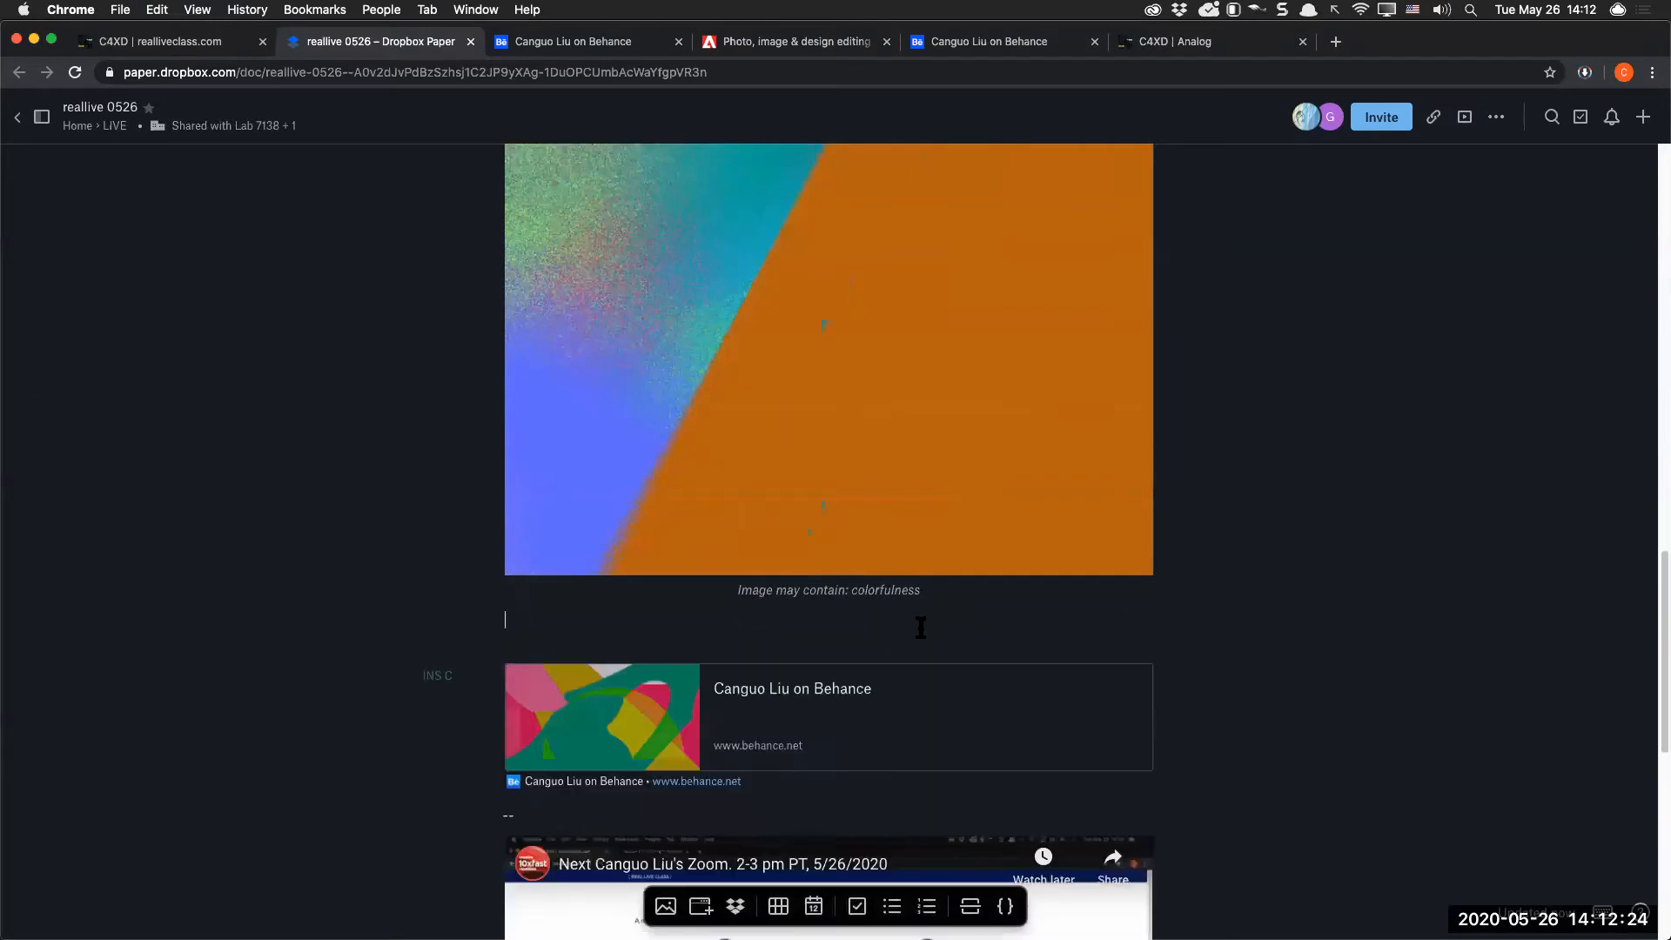
pyautogui.scroll(5, 920, 626)
pyautogui.scroll(6, 921, 620)
pyautogui.scroll(-14, 920, 618)
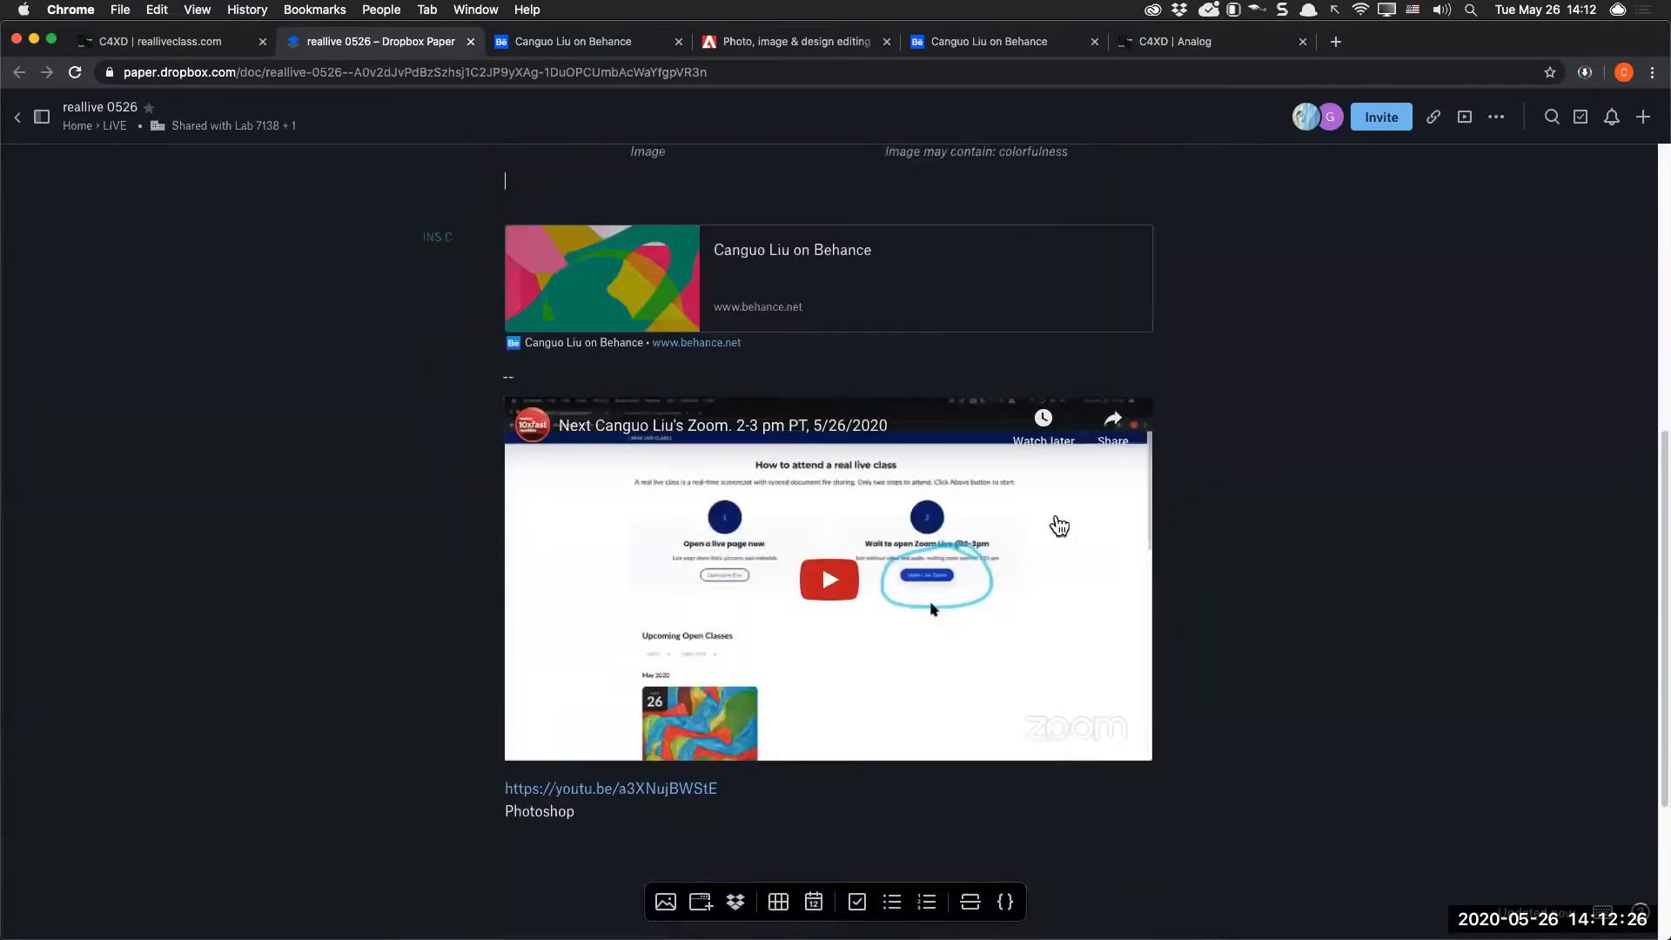
pyautogui.scroll(10, 931, 612)
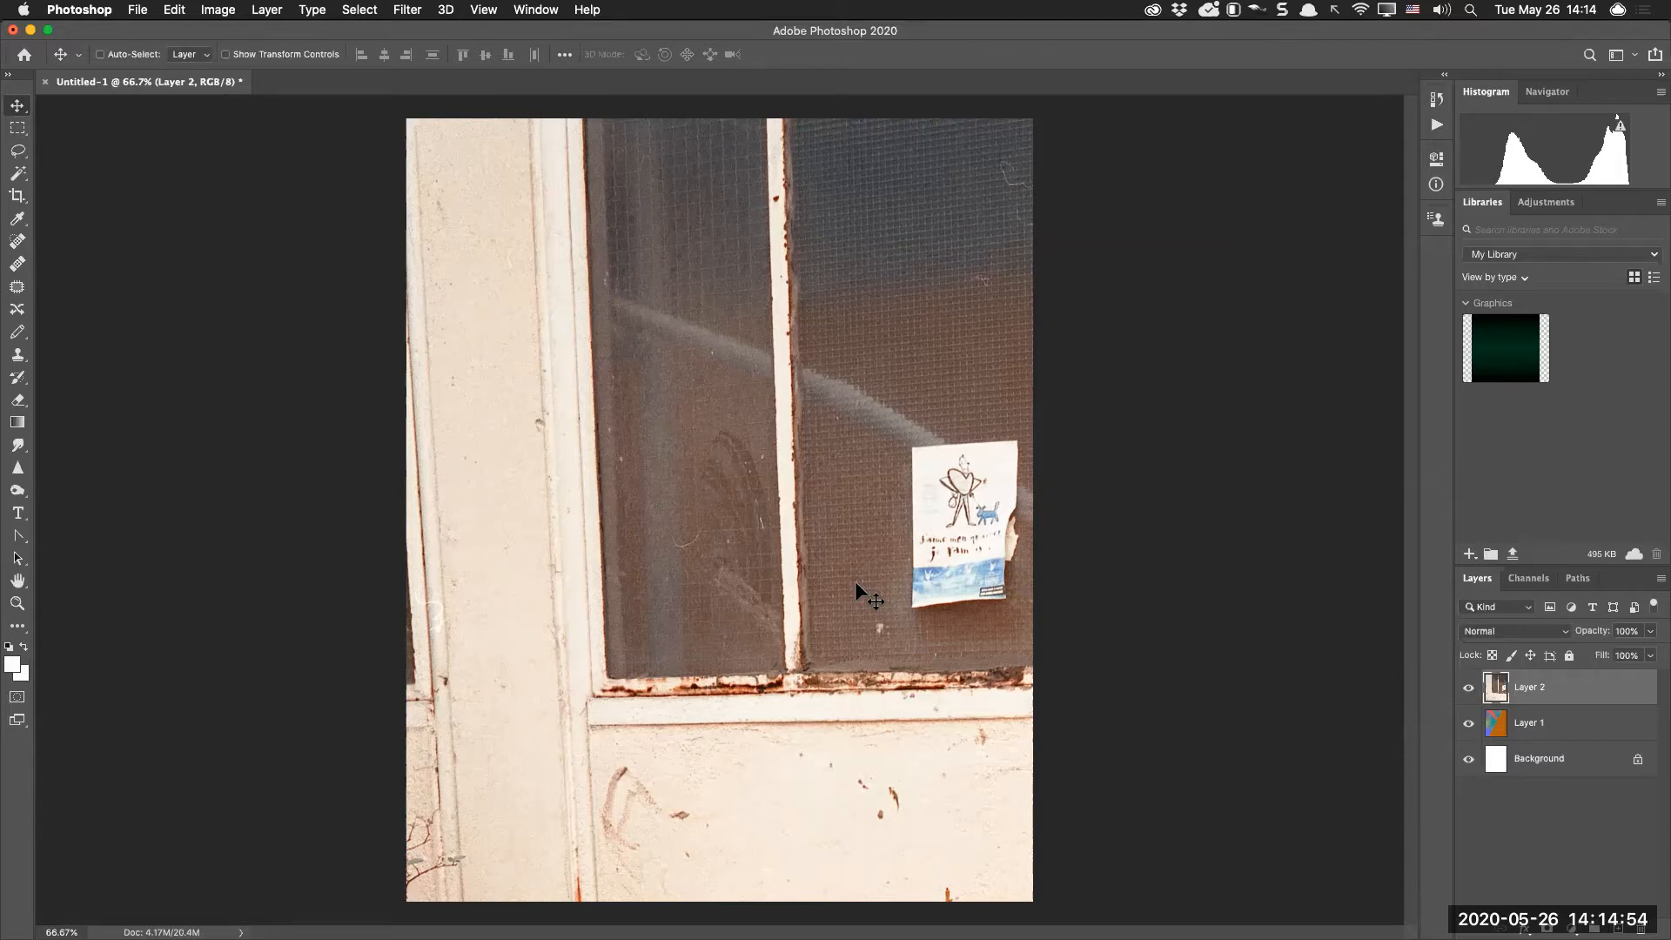
pyautogui.click(174, 9)
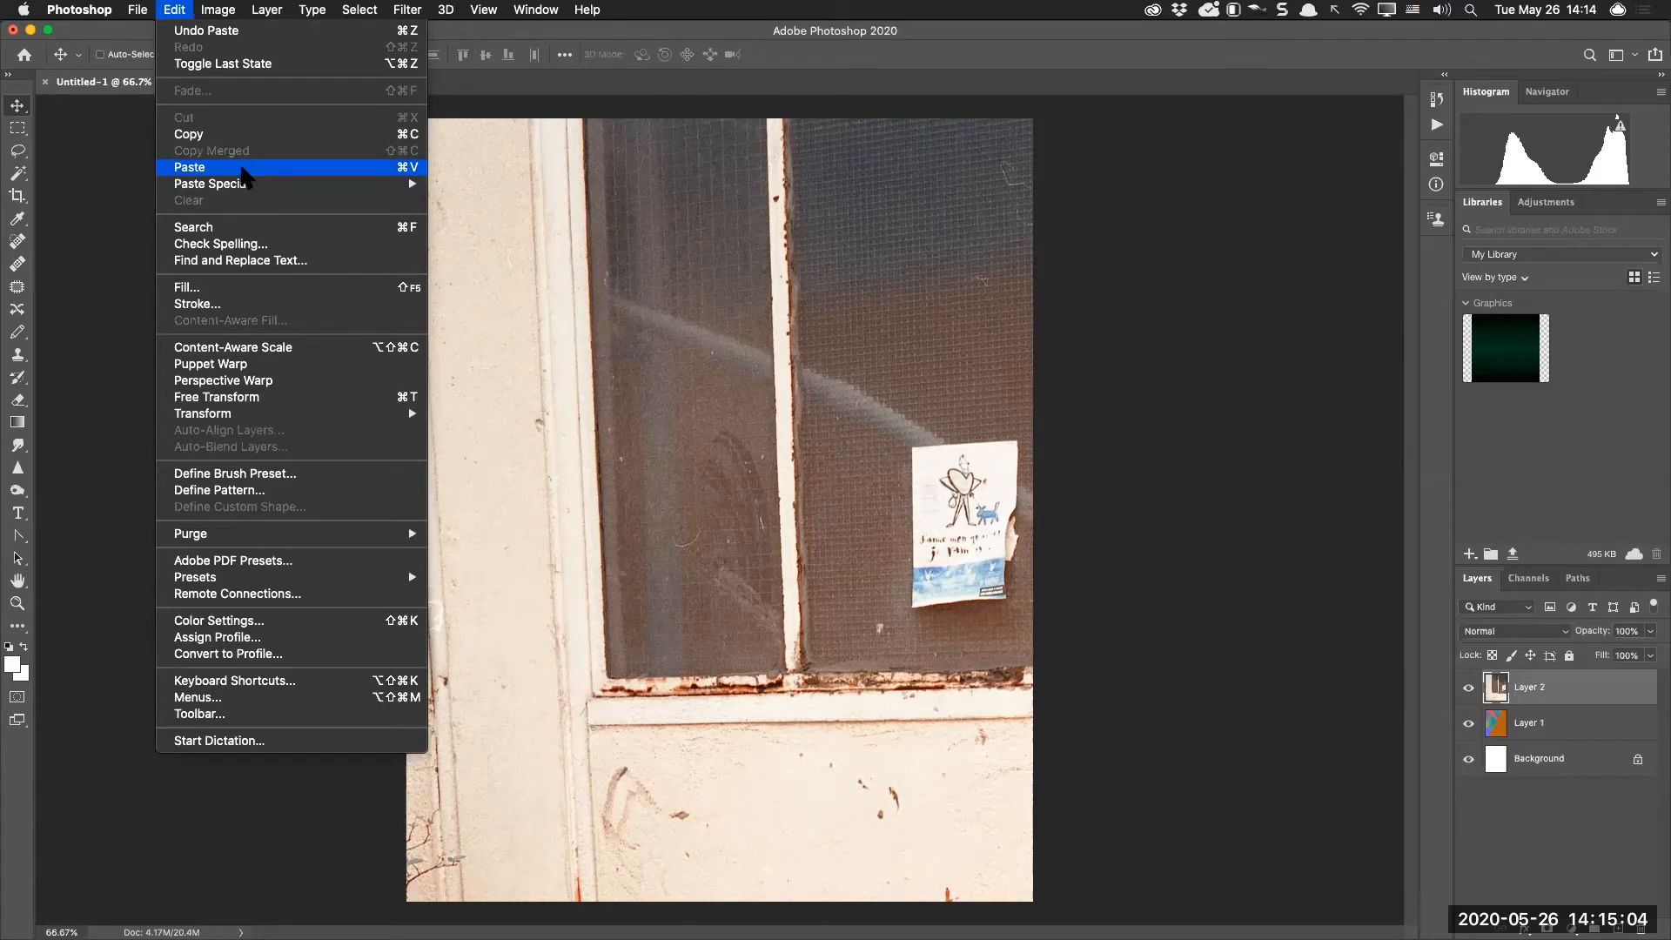
pyautogui.click(753, 188)
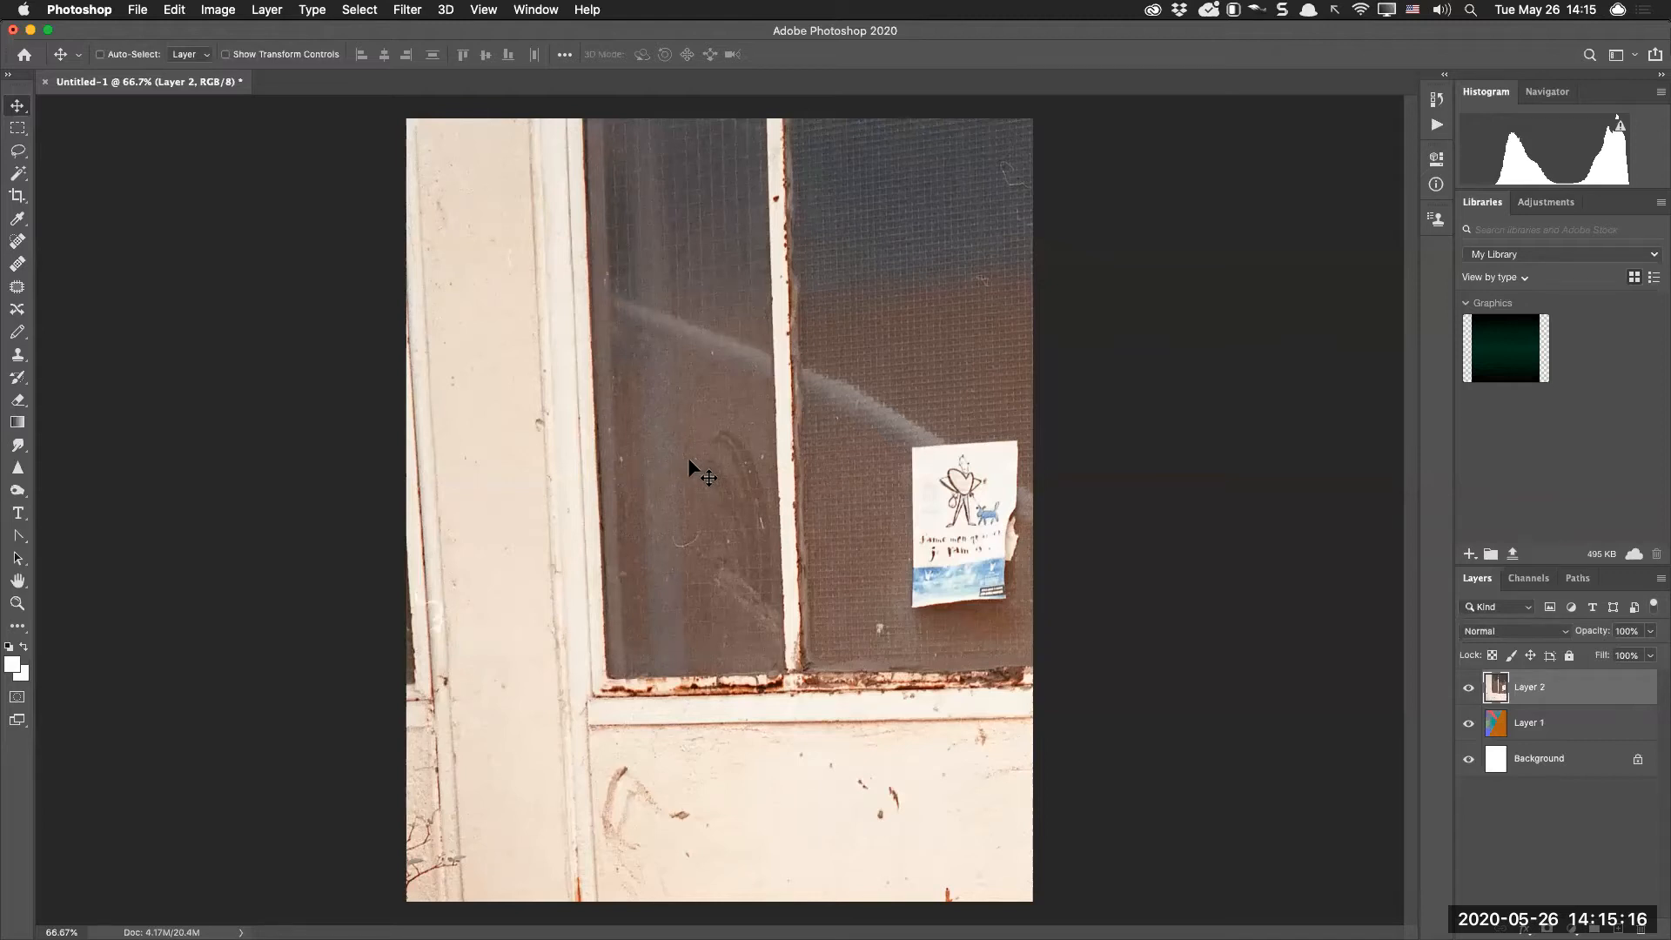
pyautogui.moveTo(636, 374)
pyautogui.mouseDown()
pyautogui.moveTo(700, 487)
pyautogui.moveTo(789, 449)
pyautogui.moveTo(830, 366)
pyautogui.mouseUp()
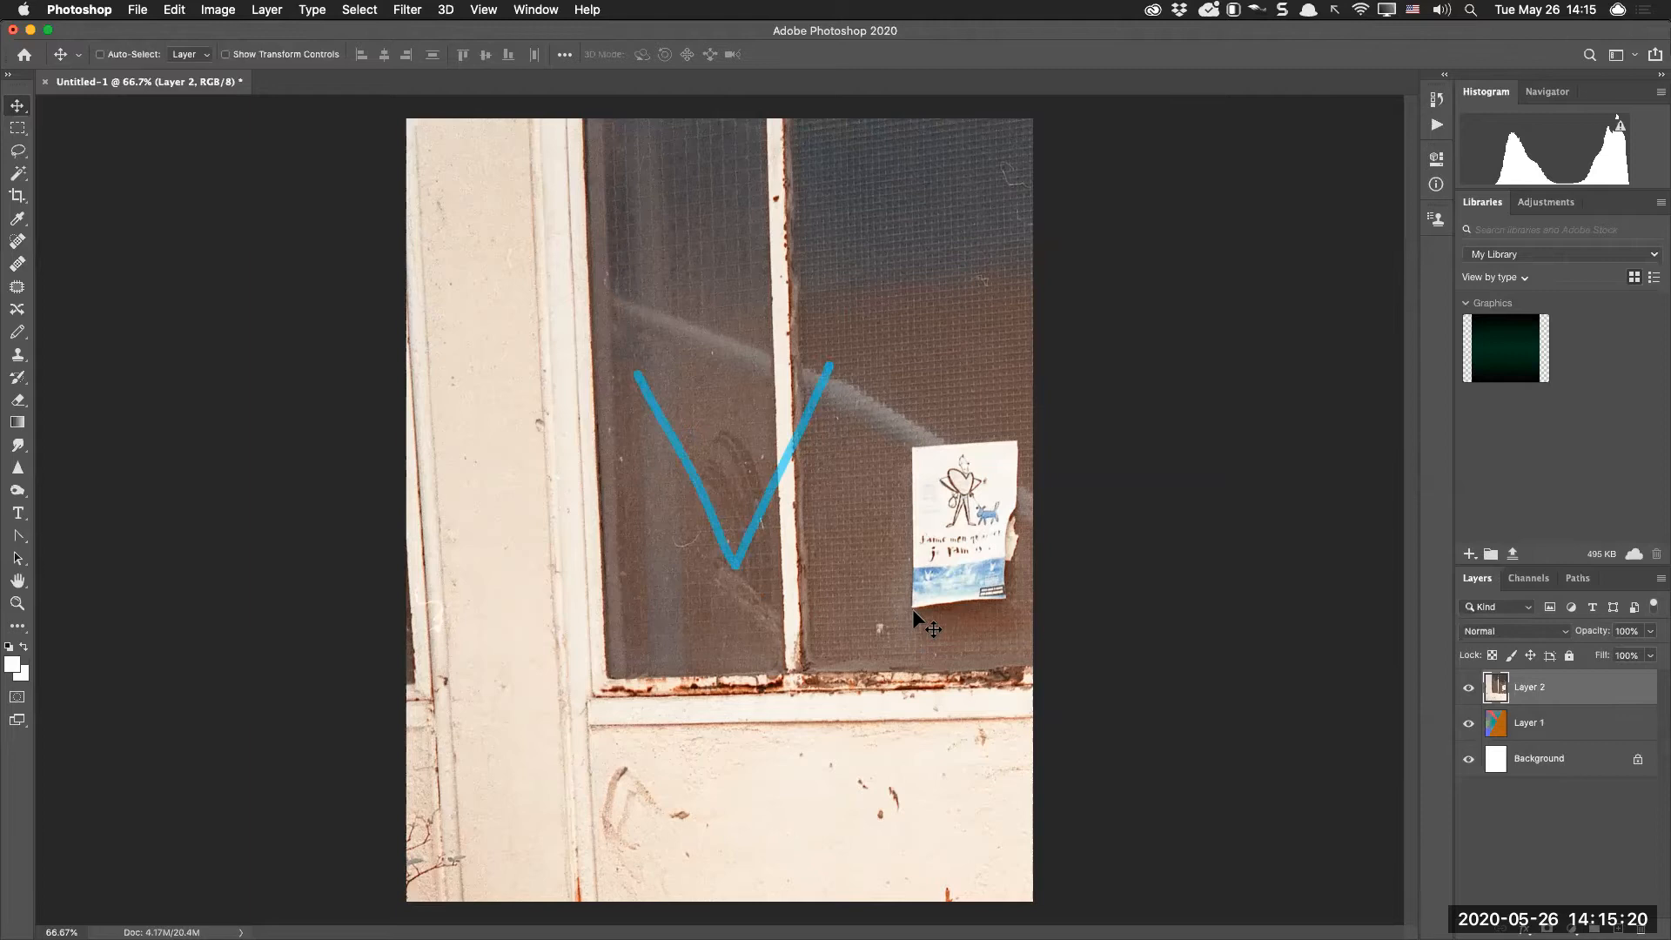
pyautogui.press('super+z')
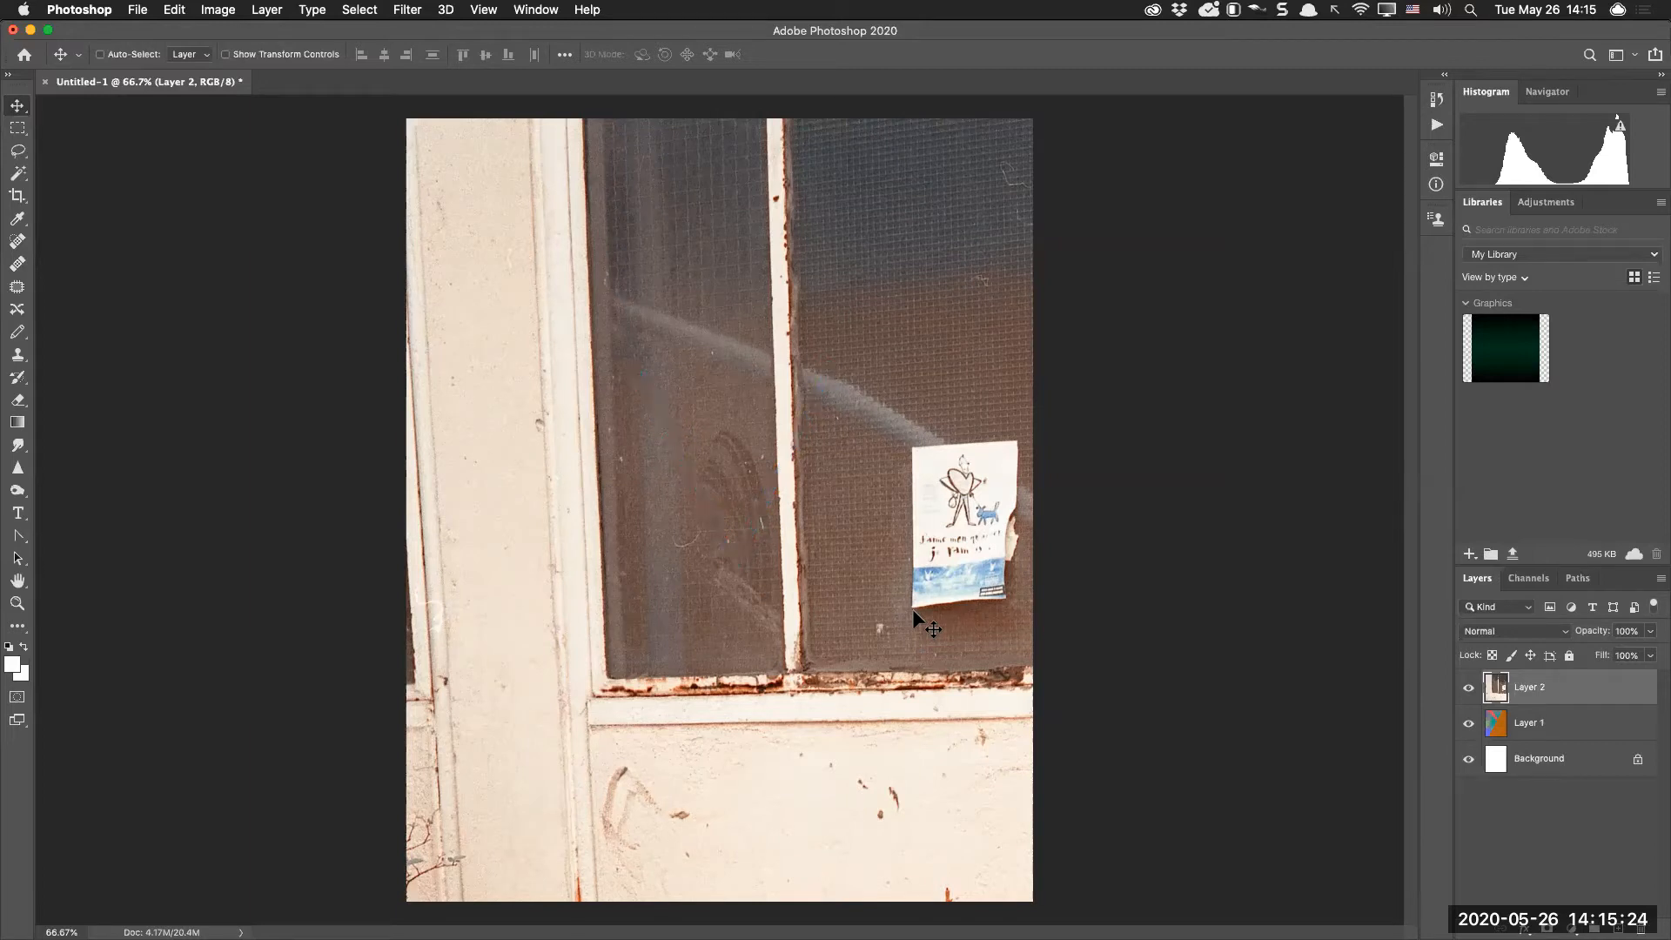
# Move the photograph layer straight down on the canvas to expose a strip of the artwork layer beneath it
pyautogui.moveTo(687, 435); pyautogui.dragTo(746, 570)
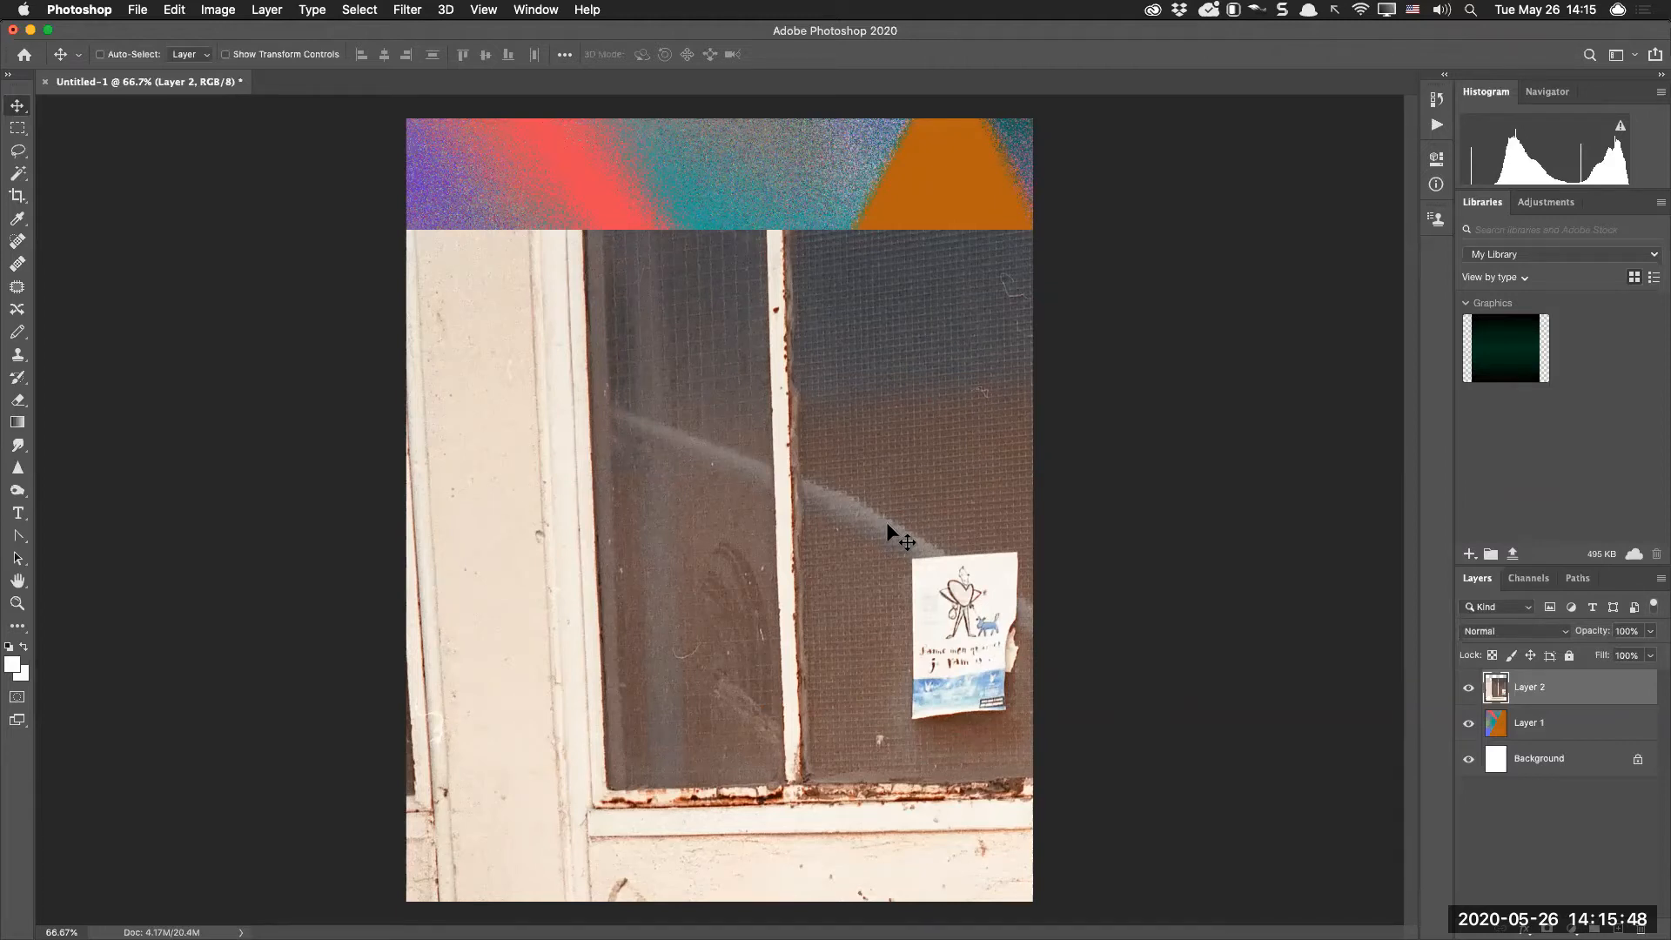
pyautogui.moveTo(222, 112)
pyautogui.mouseDown()
pyautogui.moveTo(91, 162)
pyautogui.moveTo(300, 161)
pyautogui.moveTo(389, 237)
pyautogui.moveTo(309, 375)
pyautogui.moveTo(363, 526)
pyautogui.moveTo(11, 719)
pyautogui.moveTo(140, 804)
pyautogui.moveTo(226, 892)
pyautogui.mouseUp()
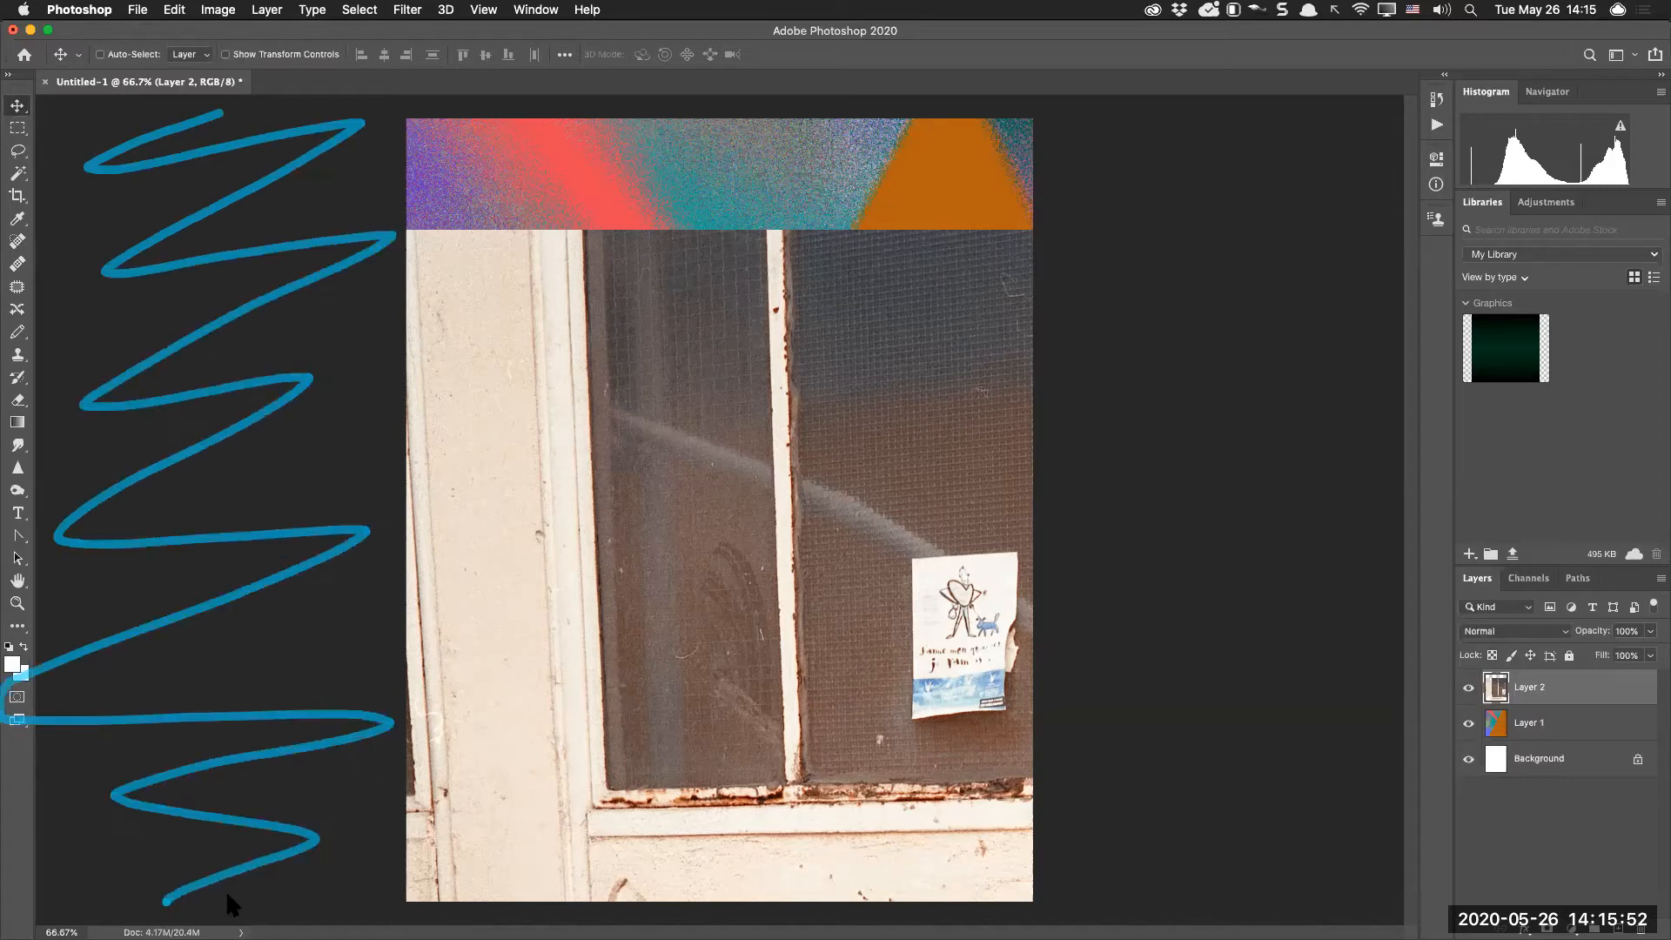
pyautogui.moveTo(1266, 80)
pyautogui.mouseDown()
pyautogui.moveTo(1349, 181)
pyautogui.moveTo(1140, 549)
pyautogui.moveTo(1405, 759)
pyautogui.mouseUp()
pyautogui.moveTo(1276, 773)
pyautogui.mouseDown()
pyautogui.moveTo(1120, 868)
pyautogui.moveTo(1310, 886)
pyautogui.mouseUp()
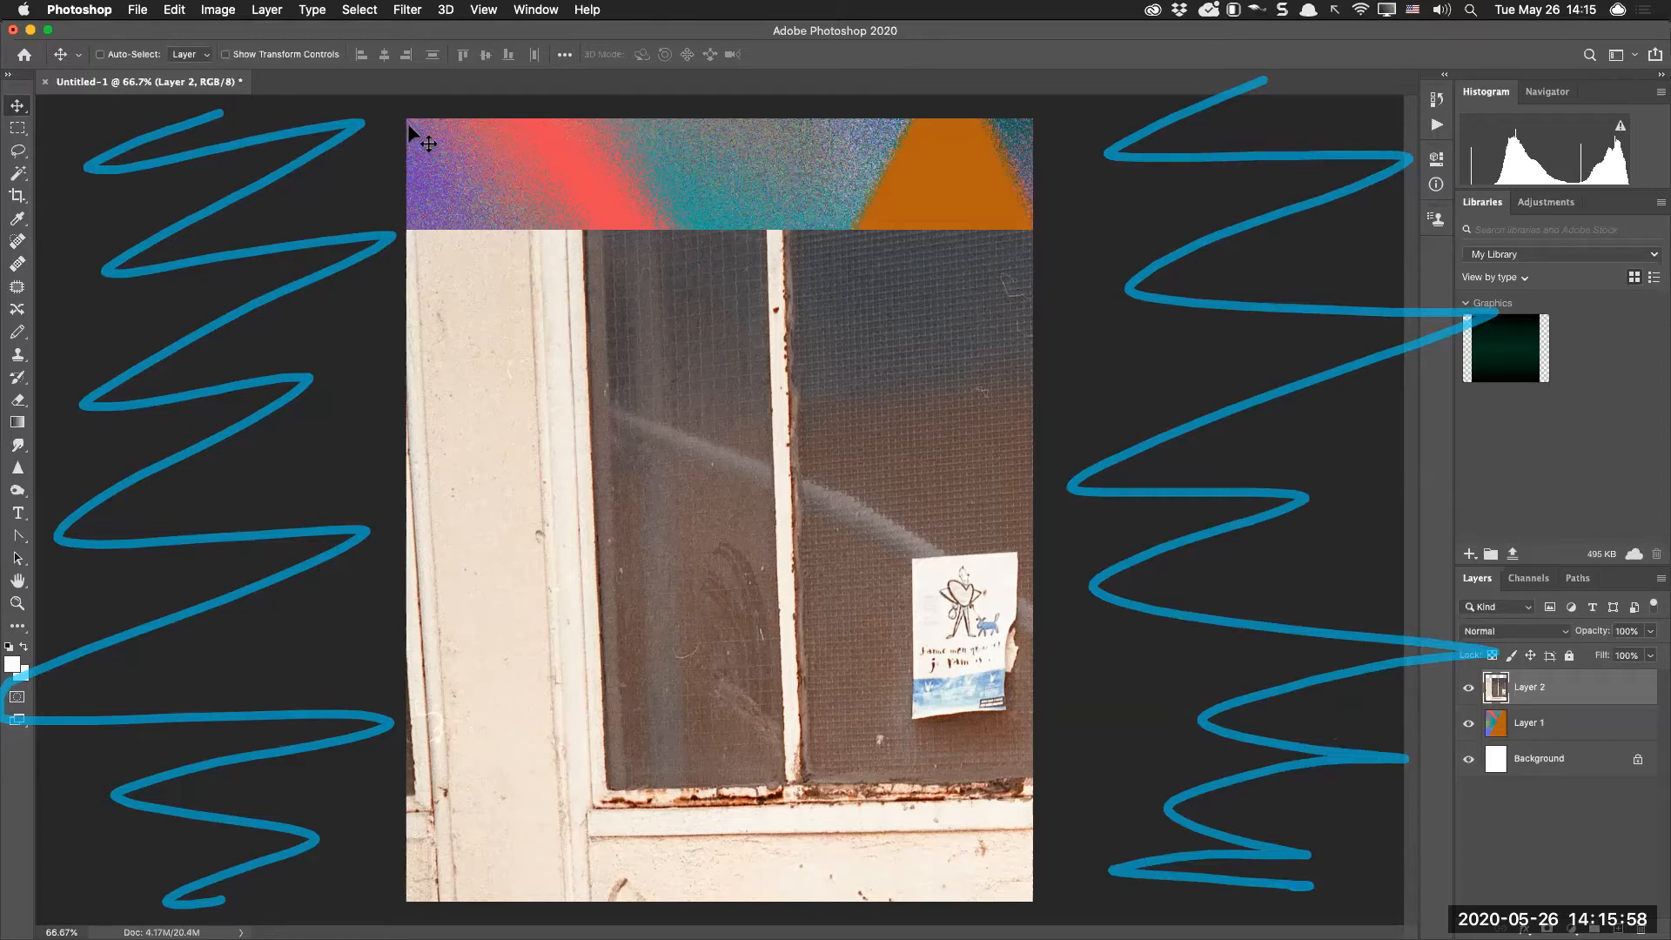
pyautogui.moveTo(409, 129)
pyautogui.mouseDown()
pyautogui.moveTo(418, 626)
pyautogui.moveTo(388, 925)
pyautogui.mouseUp()
pyautogui.moveTo(396, 111)
pyautogui.mouseDown()
pyautogui.moveTo(1047, 130)
pyautogui.moveTo(1048, 903)
pyautogui.mouseUp()
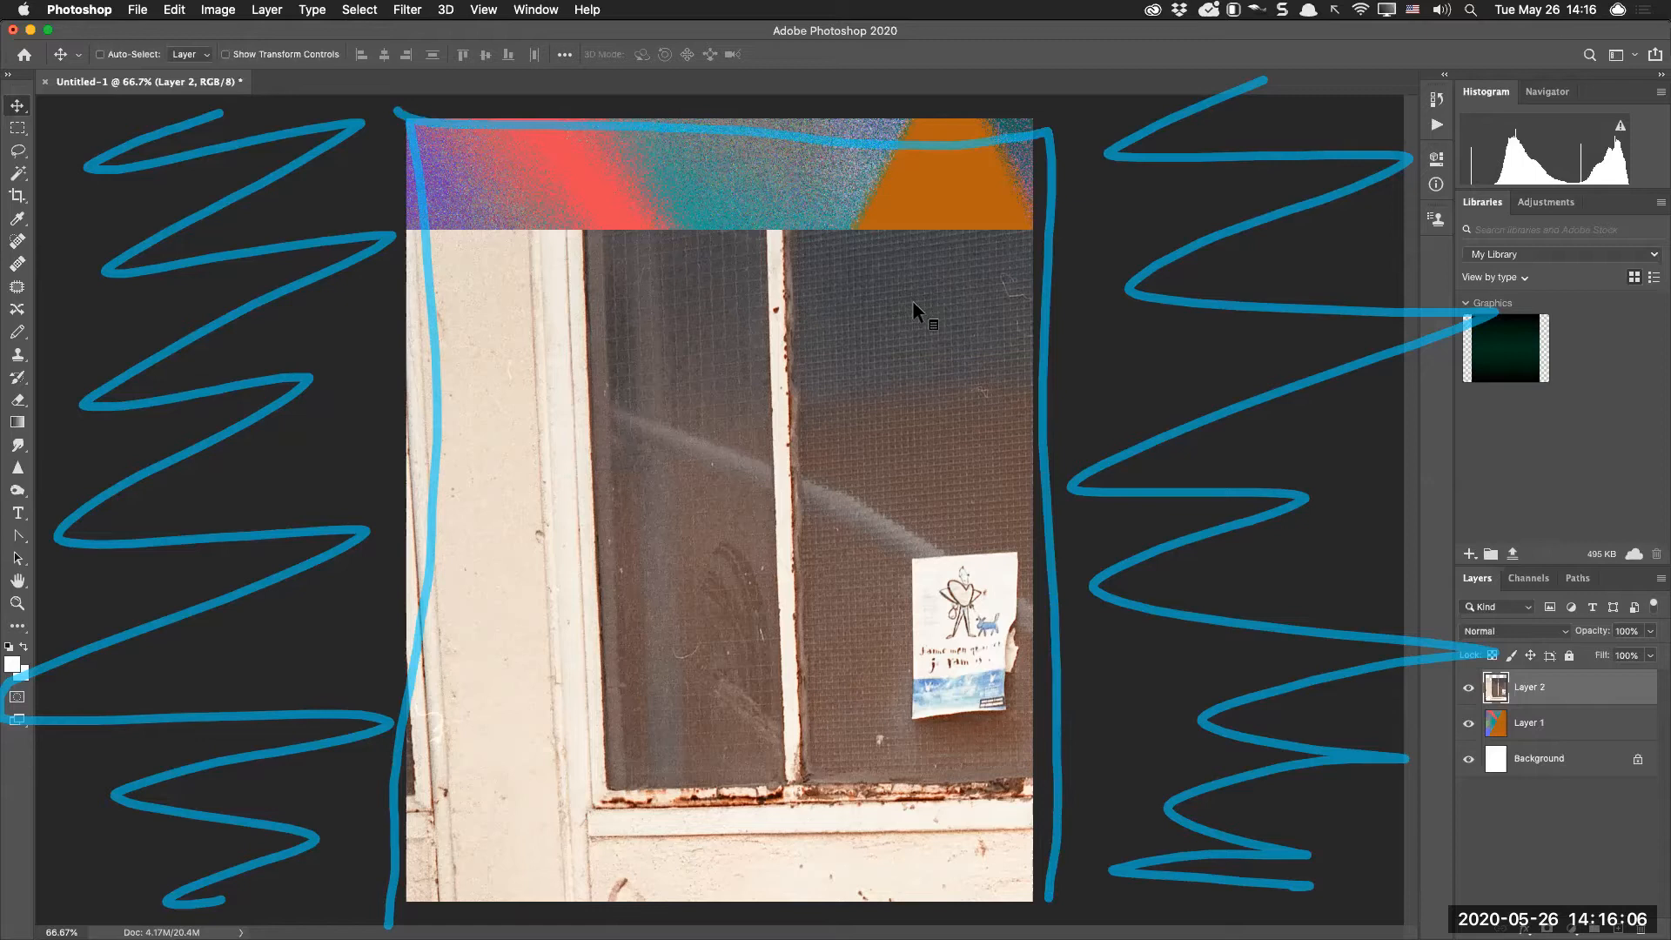
pyautogui.press('Escape')
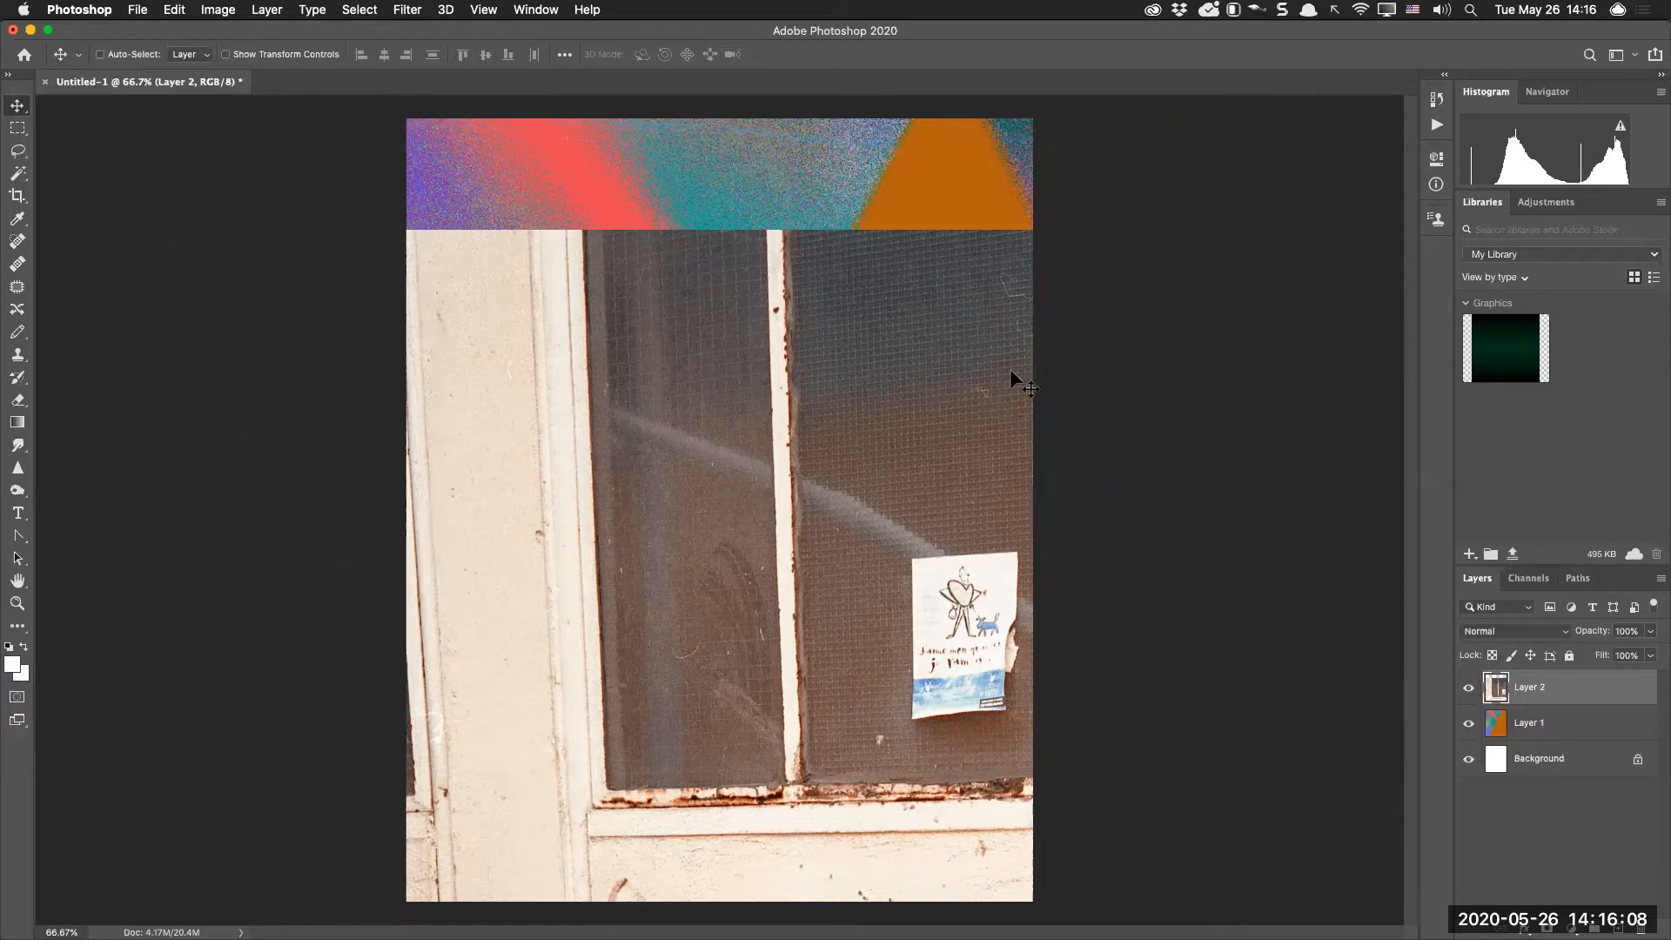
# Zoom out to 33.3% and reposition the photograph layer so that its middle section covers the whole canvas
pyautogui.press('super+minus')
pyautogui.press('super+minus')
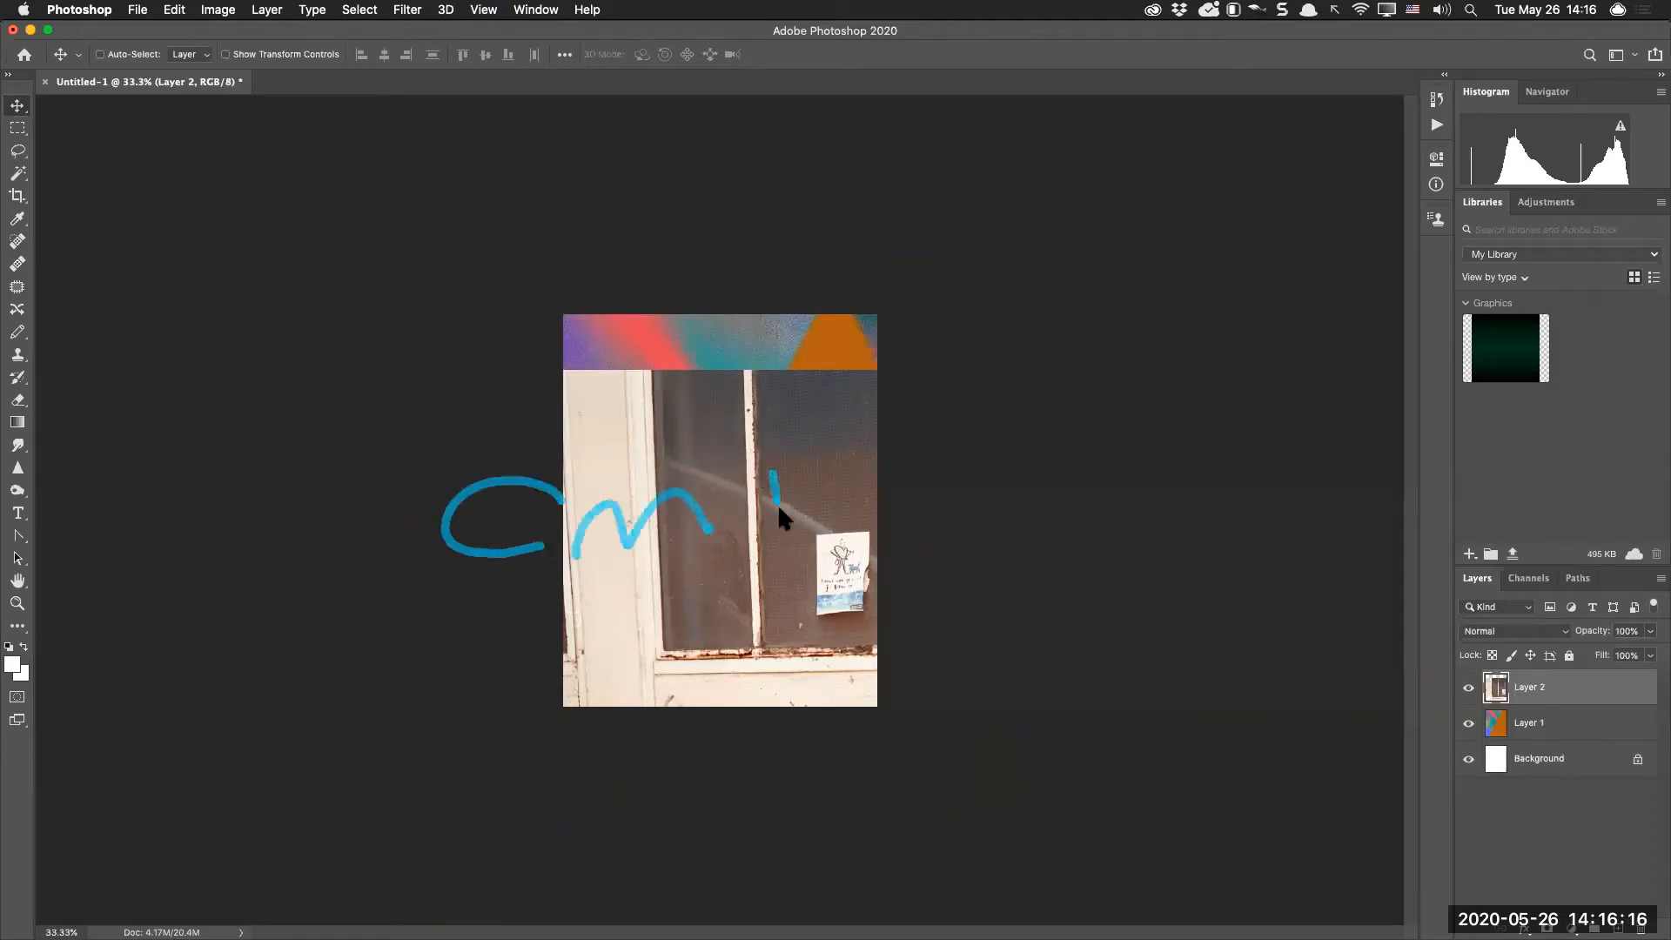
pyautogui.moveTo(836, 490); pyautogui.dragTo(762, 539)
pyautogui.moveTo(892, 500)
pyautogui.mouseDown()
pyautogui.moveTo(968, 498)
pyautogui.moveTo(944, 544)
pyautogui.mouseUp()
pyautogui.moveTo(1034, 498); pyautogui.dragTo(1145, 488)
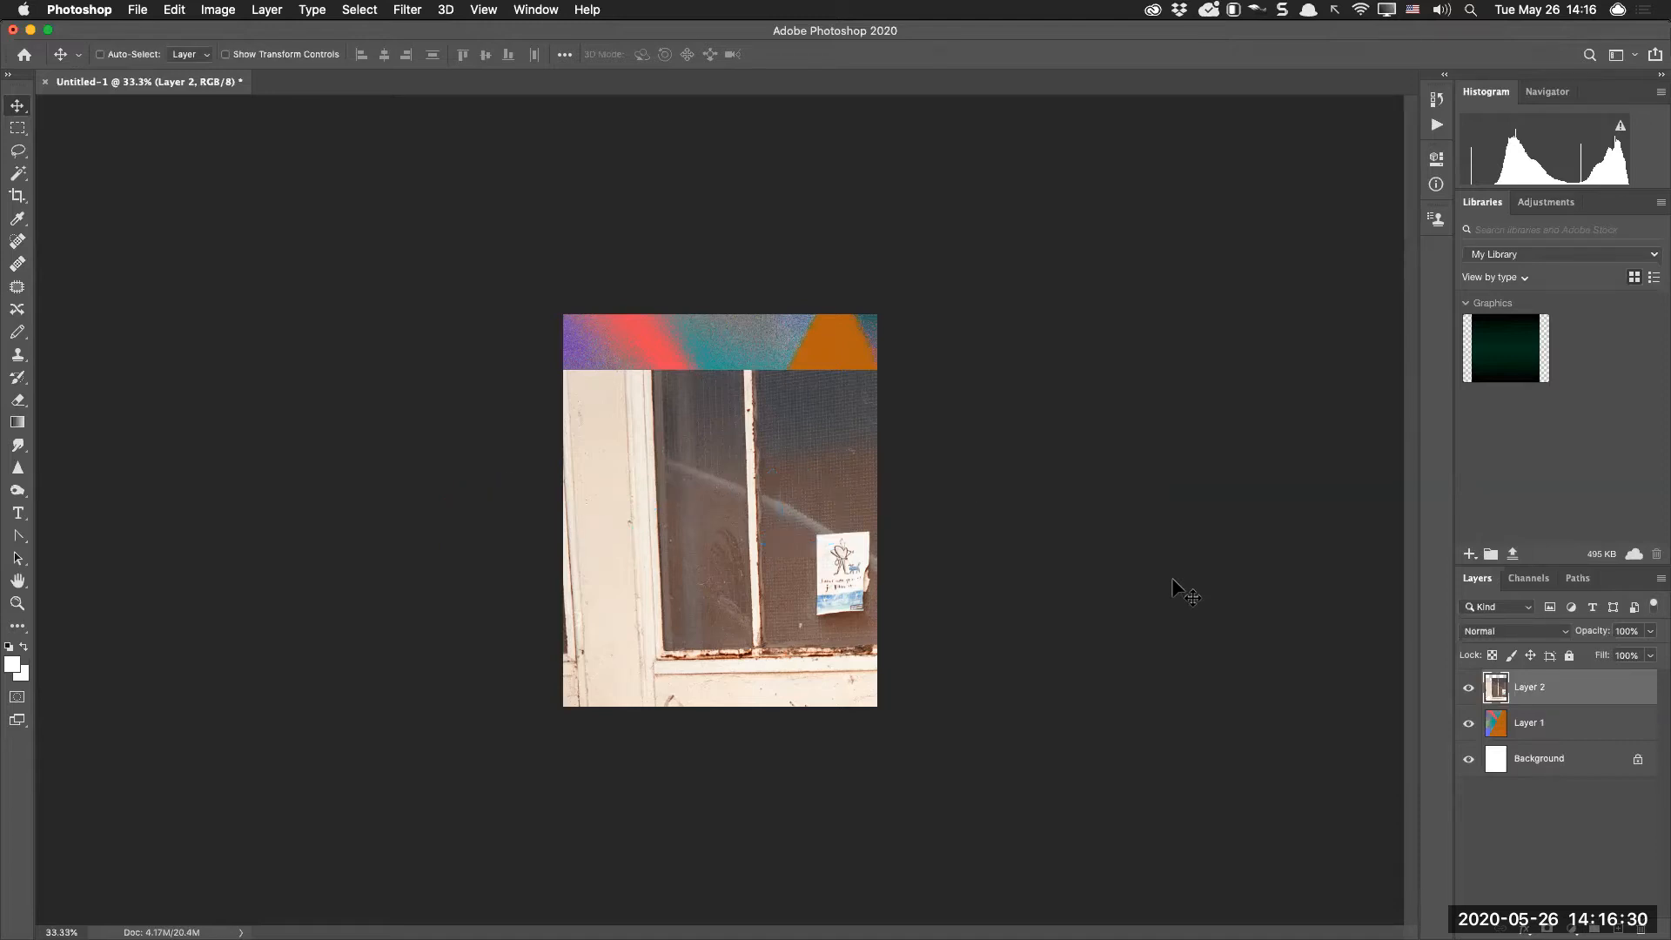
pyautogui.moveTo(750, 492); pyautogui.dragTo(788, 470)
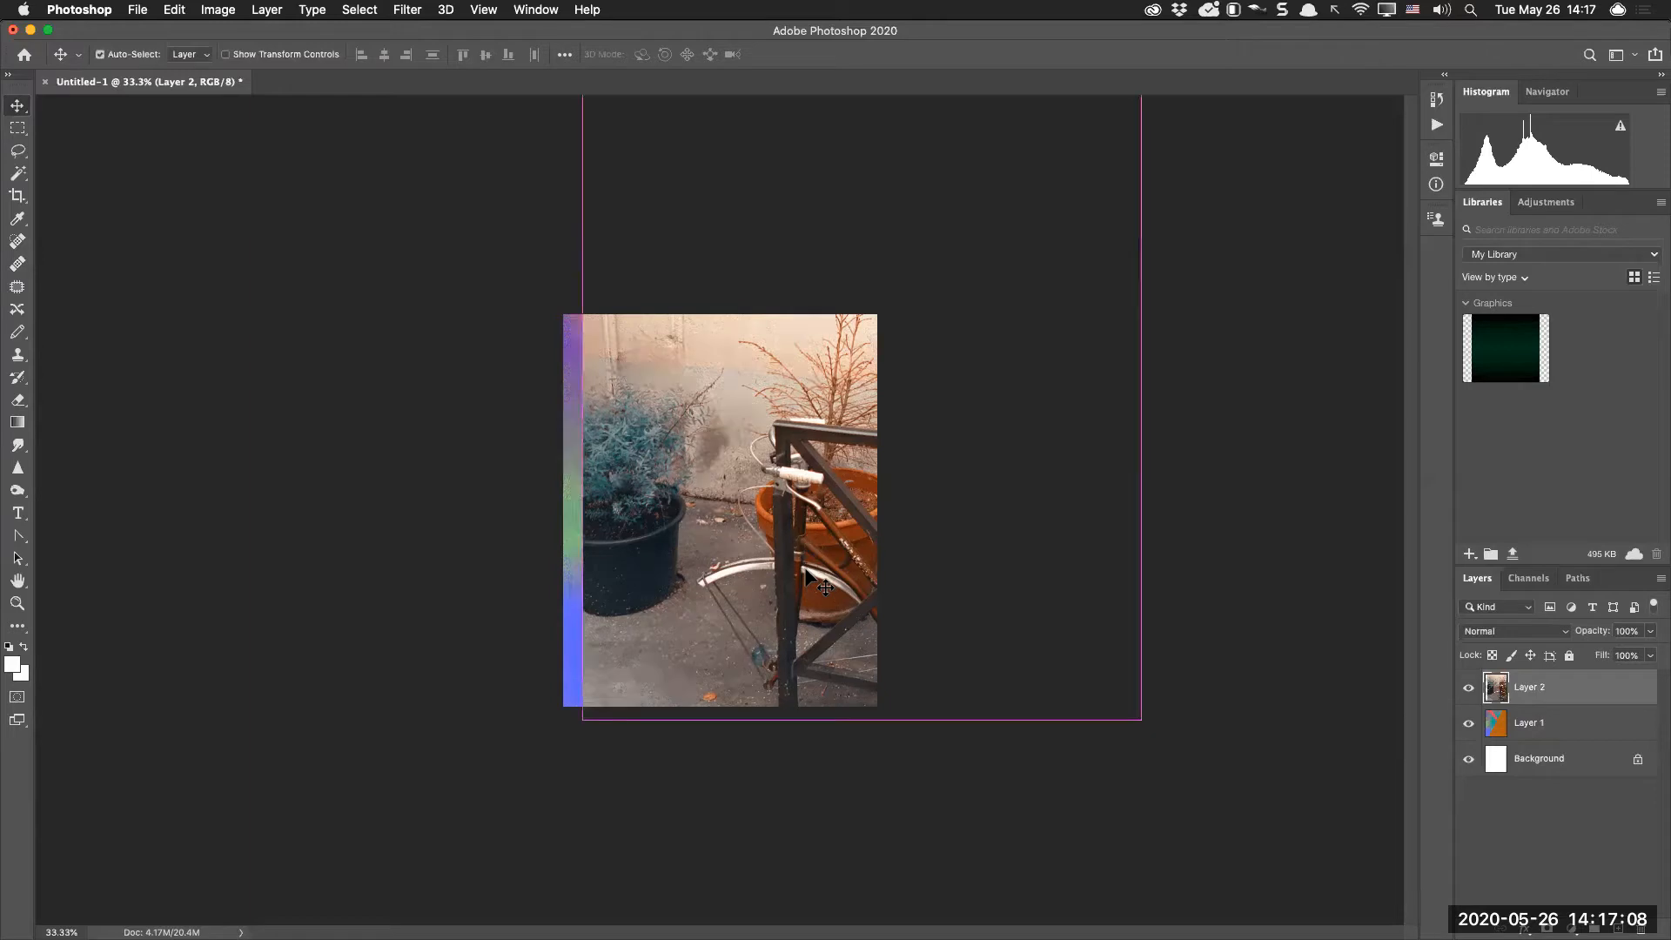
pyautogui.moveTo(844, 539); pyautogui.dragTo(796, 693)
pyautogui.moveTo(592, 529); pyautogui.dragTo(707, 566)
# Scale the photograph layer to 57.29% with Free Transform and align its lower edge and left side with the canvas
pyautogui.press('super+t')
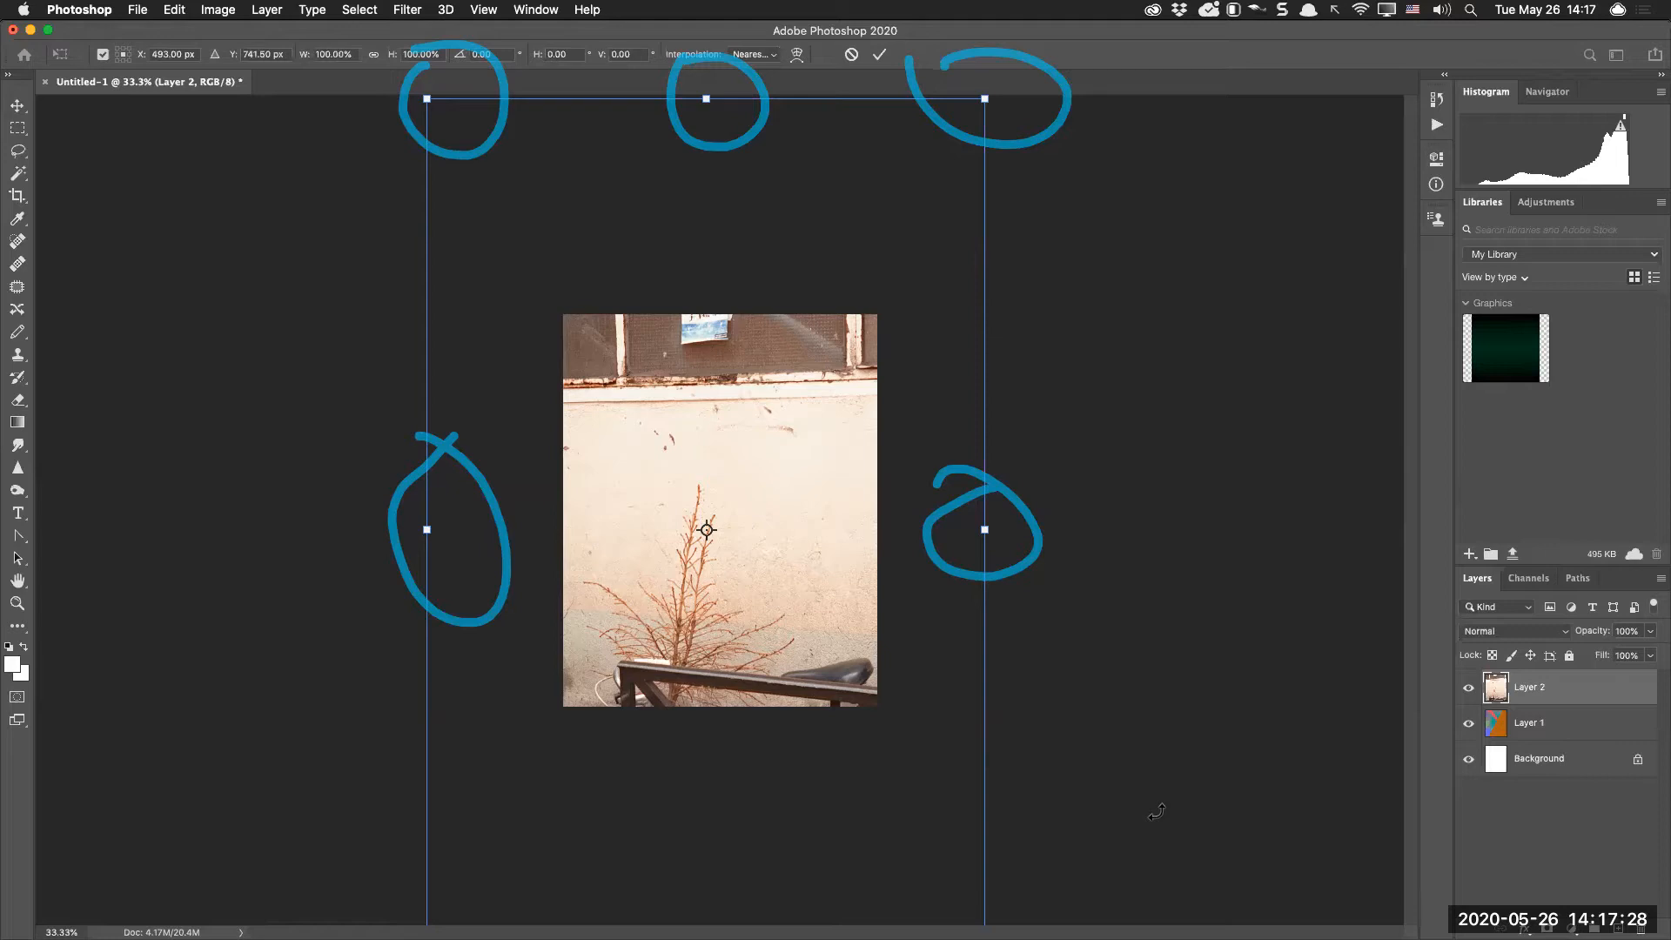
pyautogui.press('super+minus')
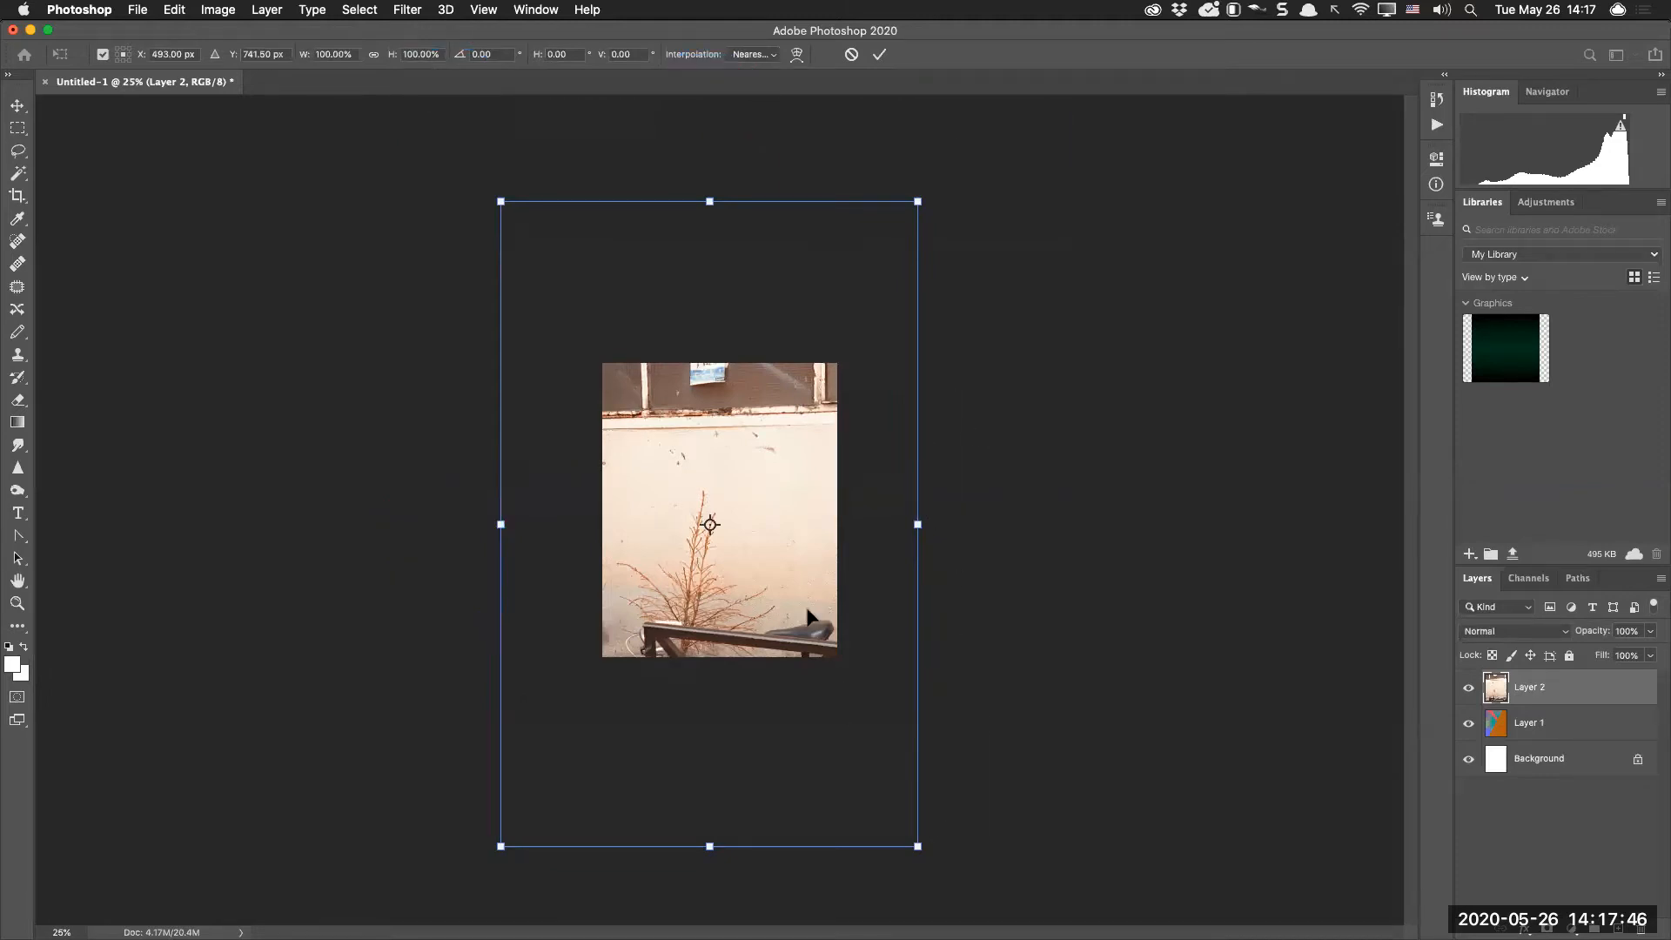
pyautogui.moveTo(924, 205); pyautogui.dragTo(1007, 351)
pyautogui.moveTo(877, 265); pyautogui.dragTo(958, 228)
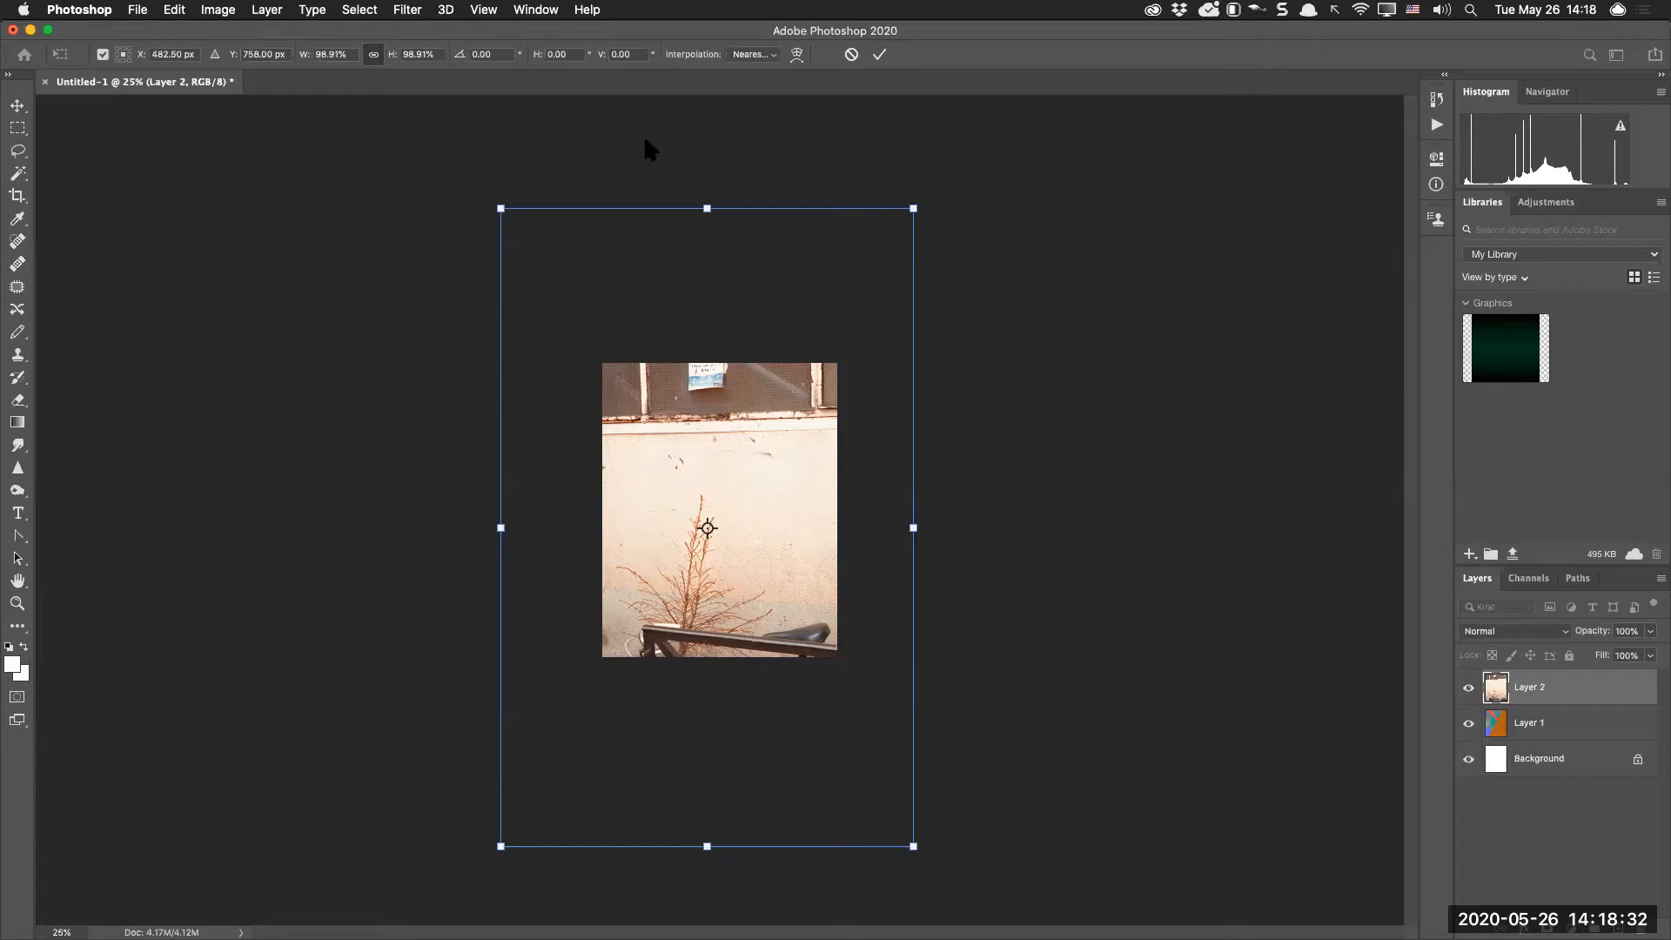
pyautogui.moveTo(914, 208); pyautogui.dragTo(771, 424)
pyautogui.moveTo(657, 544); pyautogui.dragTo(813, 539)
pyautogui.moveTo(866, 454); pyautogui.dragTo(744, 441)
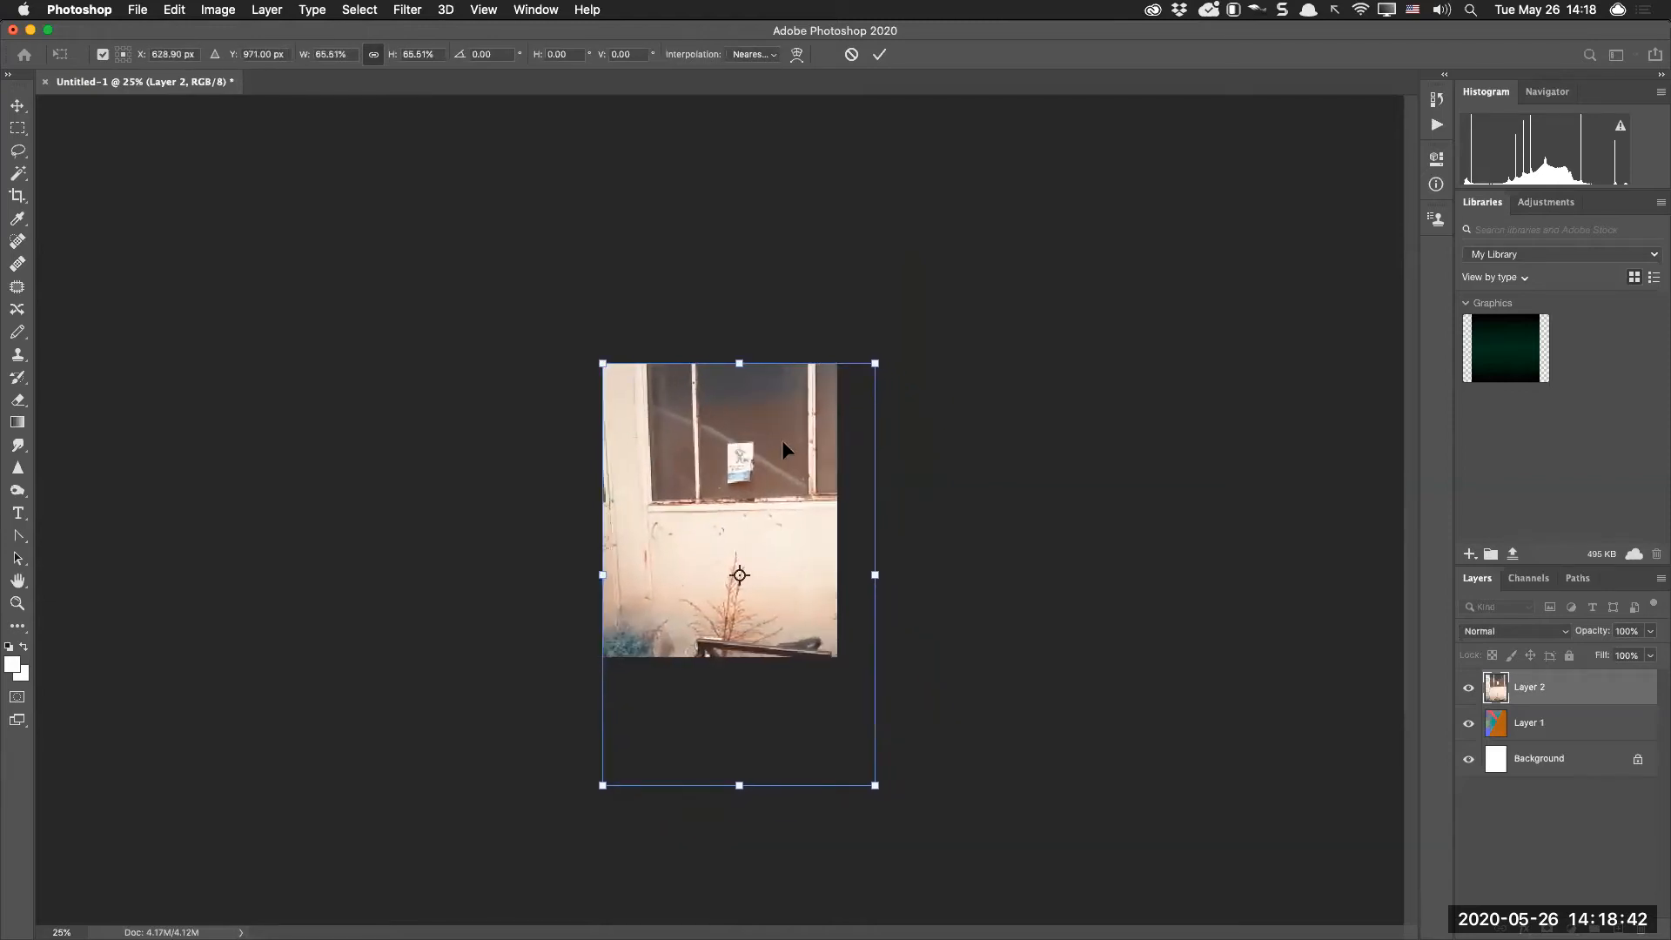
pyautogui.moveTo(875, 785); pyautogui.dragTo(873, 719)
pyautogui.moveTo(792, 596); pyautogui.dragTo(794, 527)
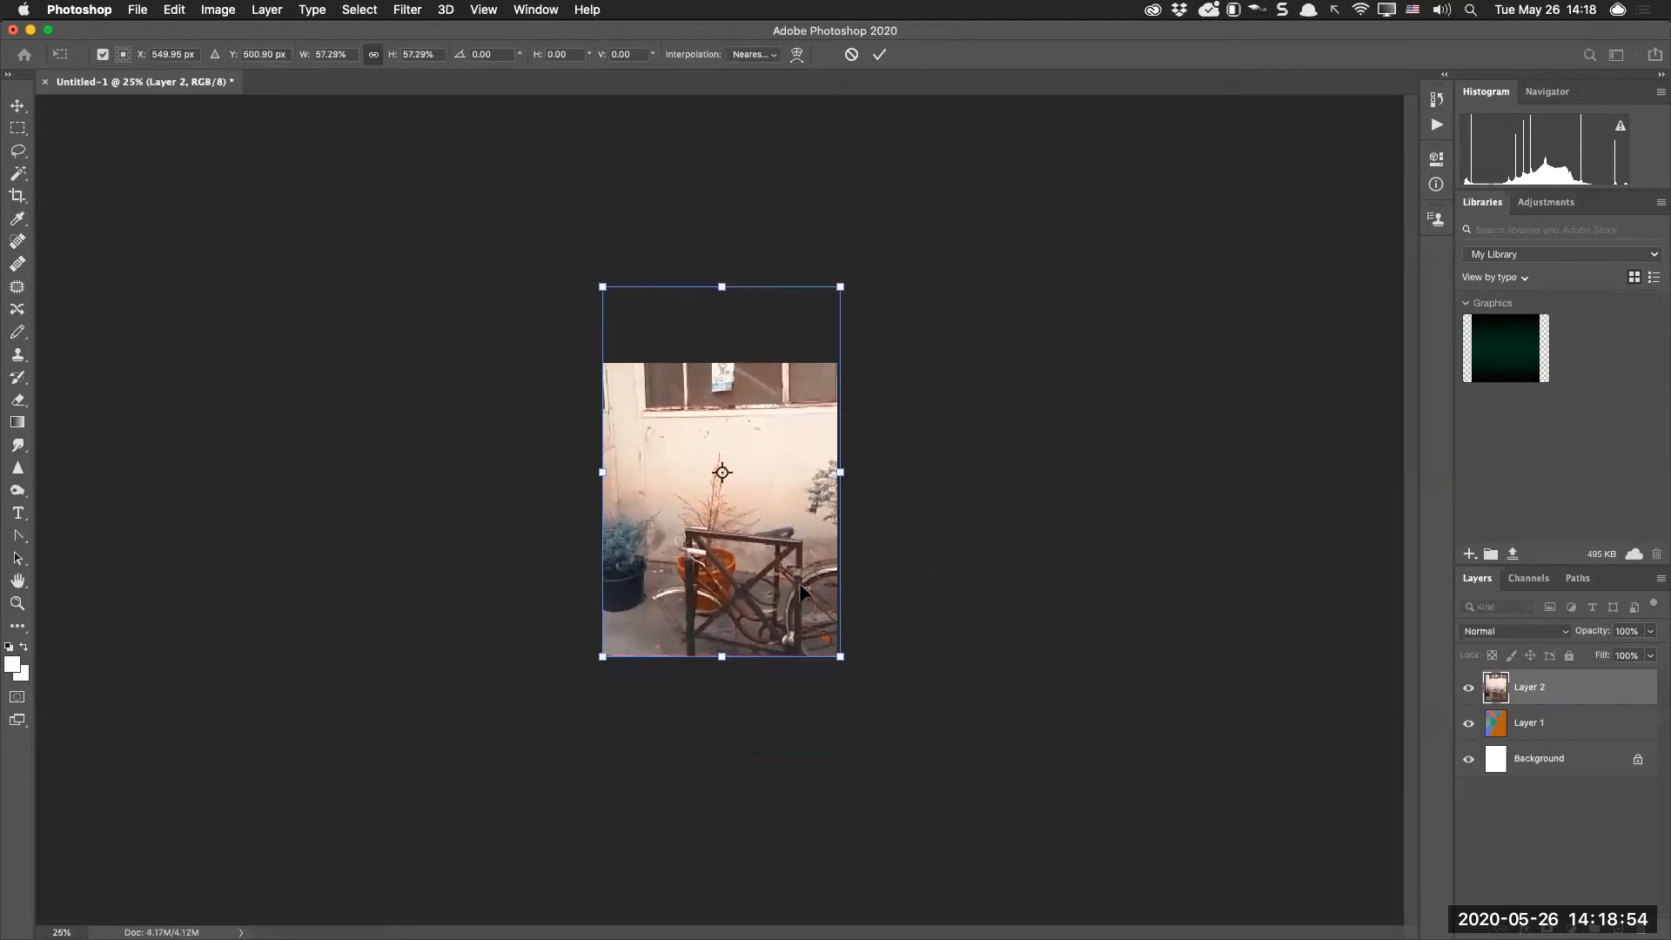
pyautogui.press('Return')
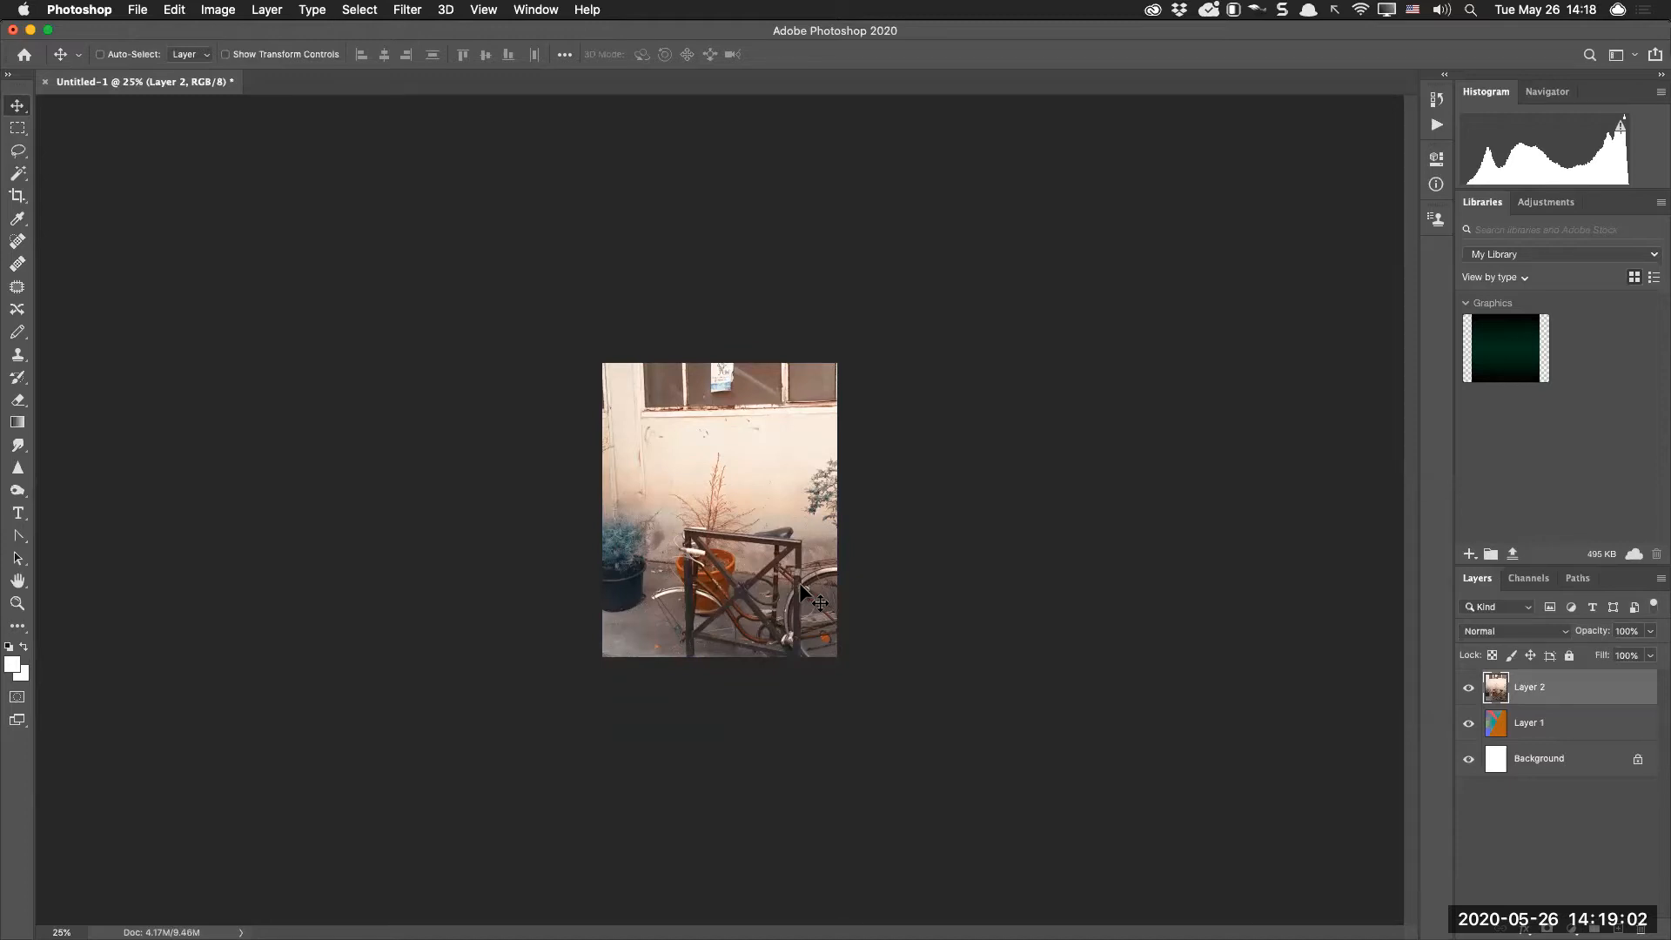
# Cycle through the screen modes and view the composition full screen on a black background
pyautogui.press('f')
pyautogui.press('f')
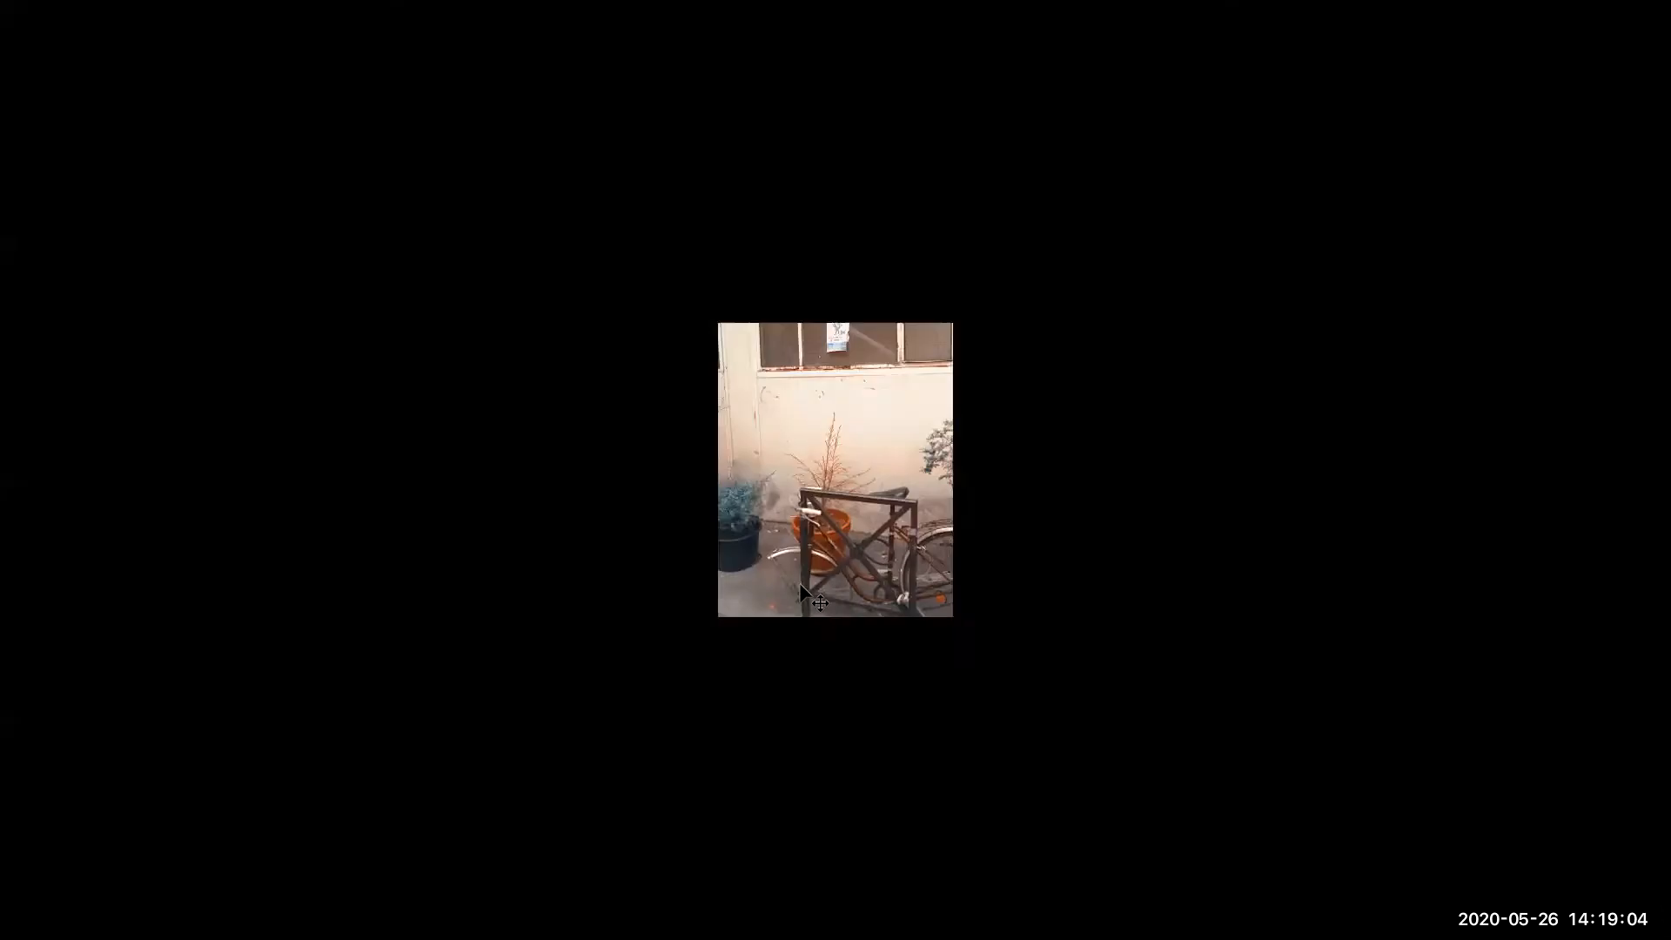
pyautogui.press('f')
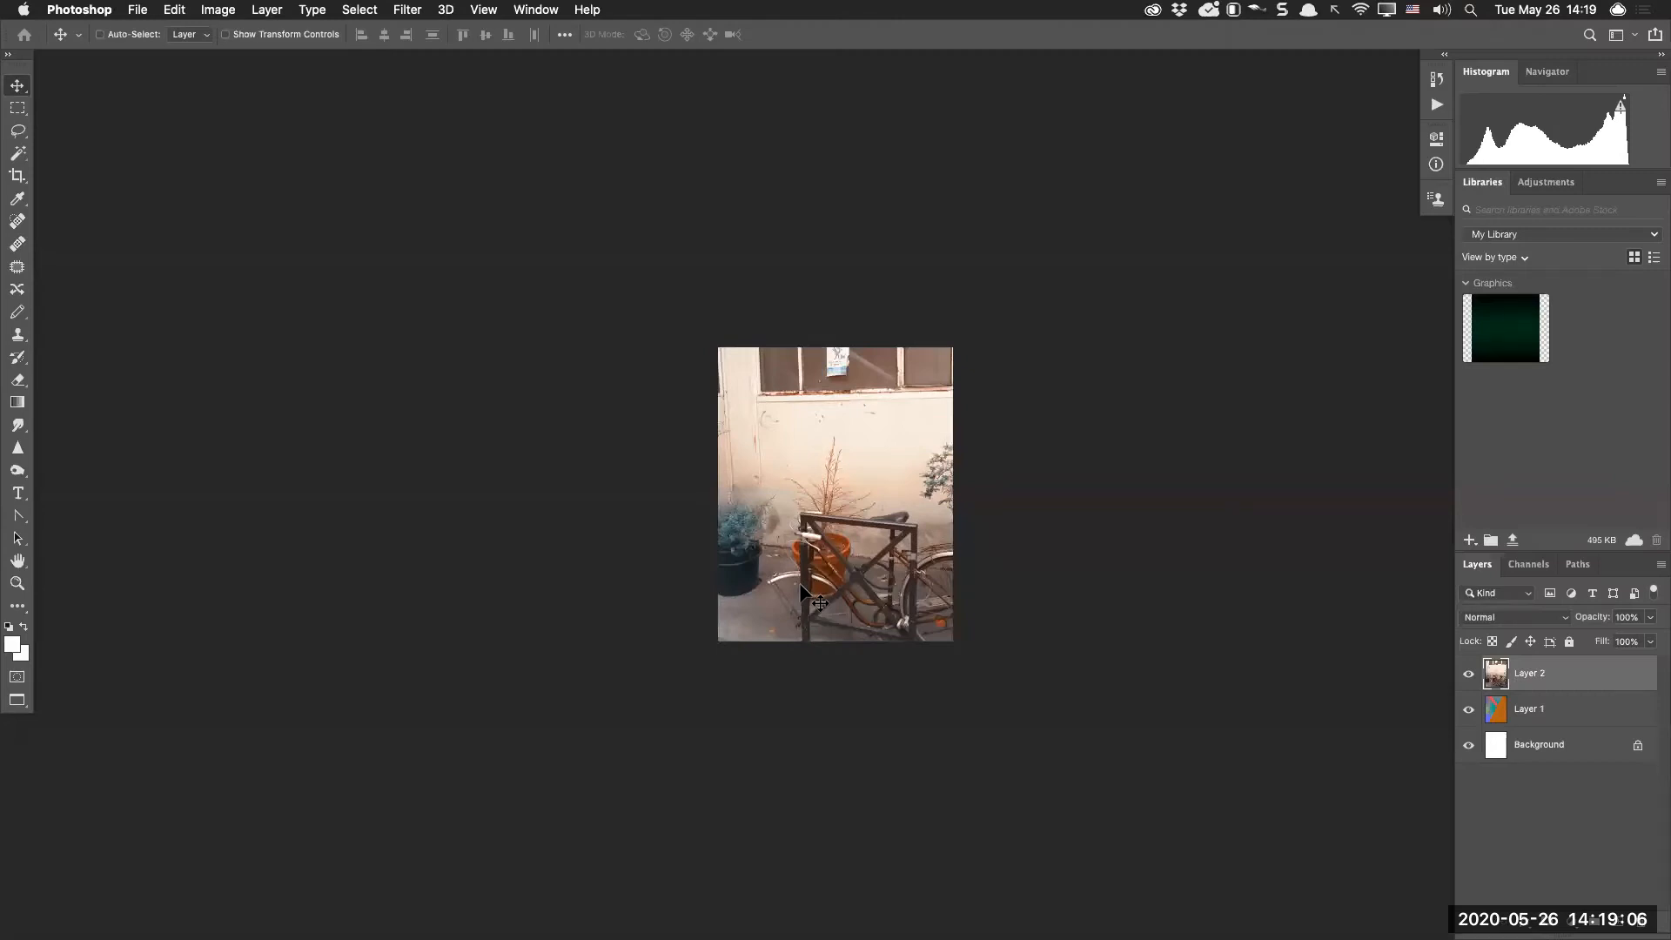
pyautogui.hotkey('shift', 'f')
pyautogui.hotkey('shift', 'f')
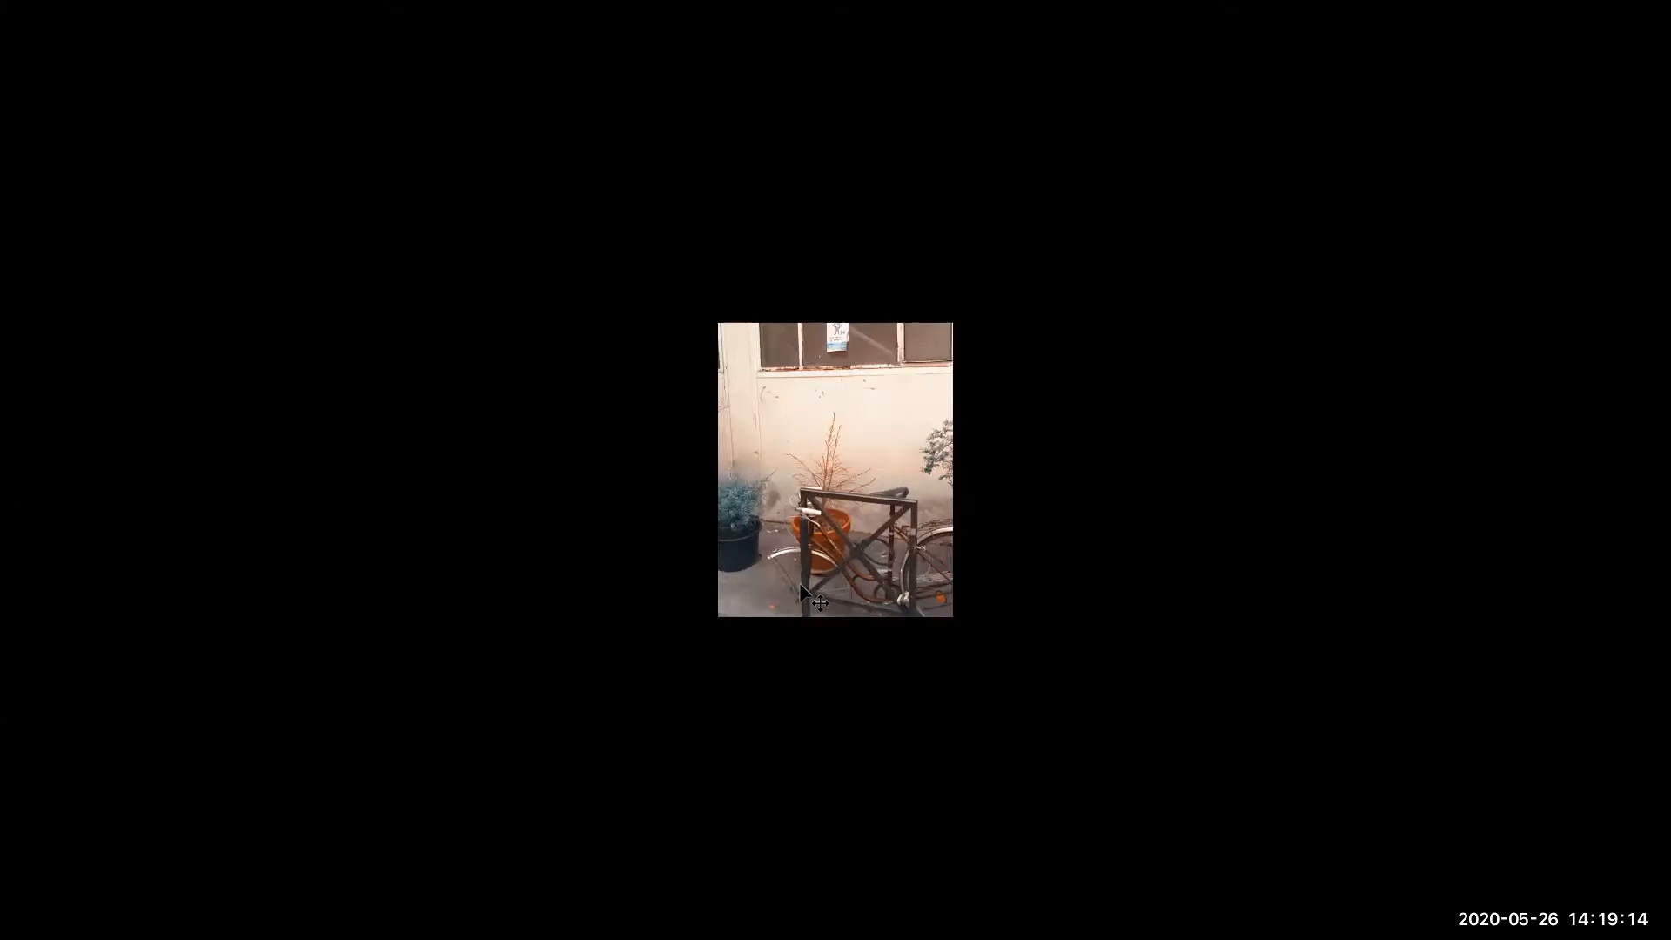
# Cycle through all the screen modes, passing the standard interface and ending on the black full-screen view
pyautogui.press('f')
pyautogui.press('f')
pyautogui.press('f')
pyautogui.press('f')
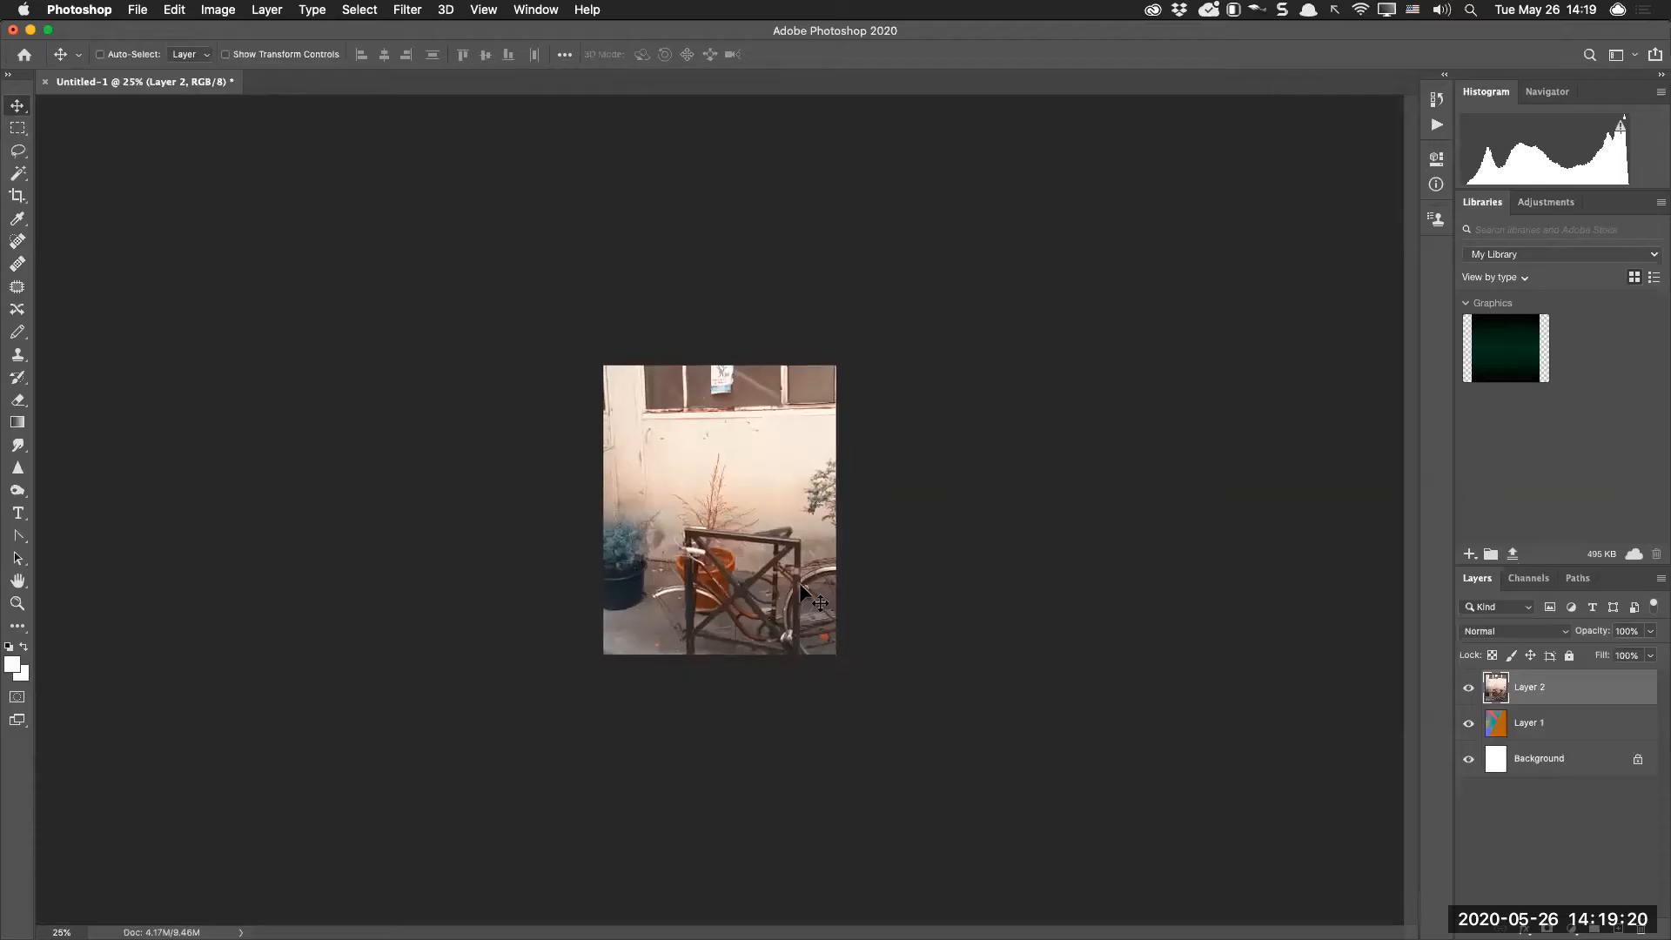
pyautogui.press('f')
pyautogui.press('f')
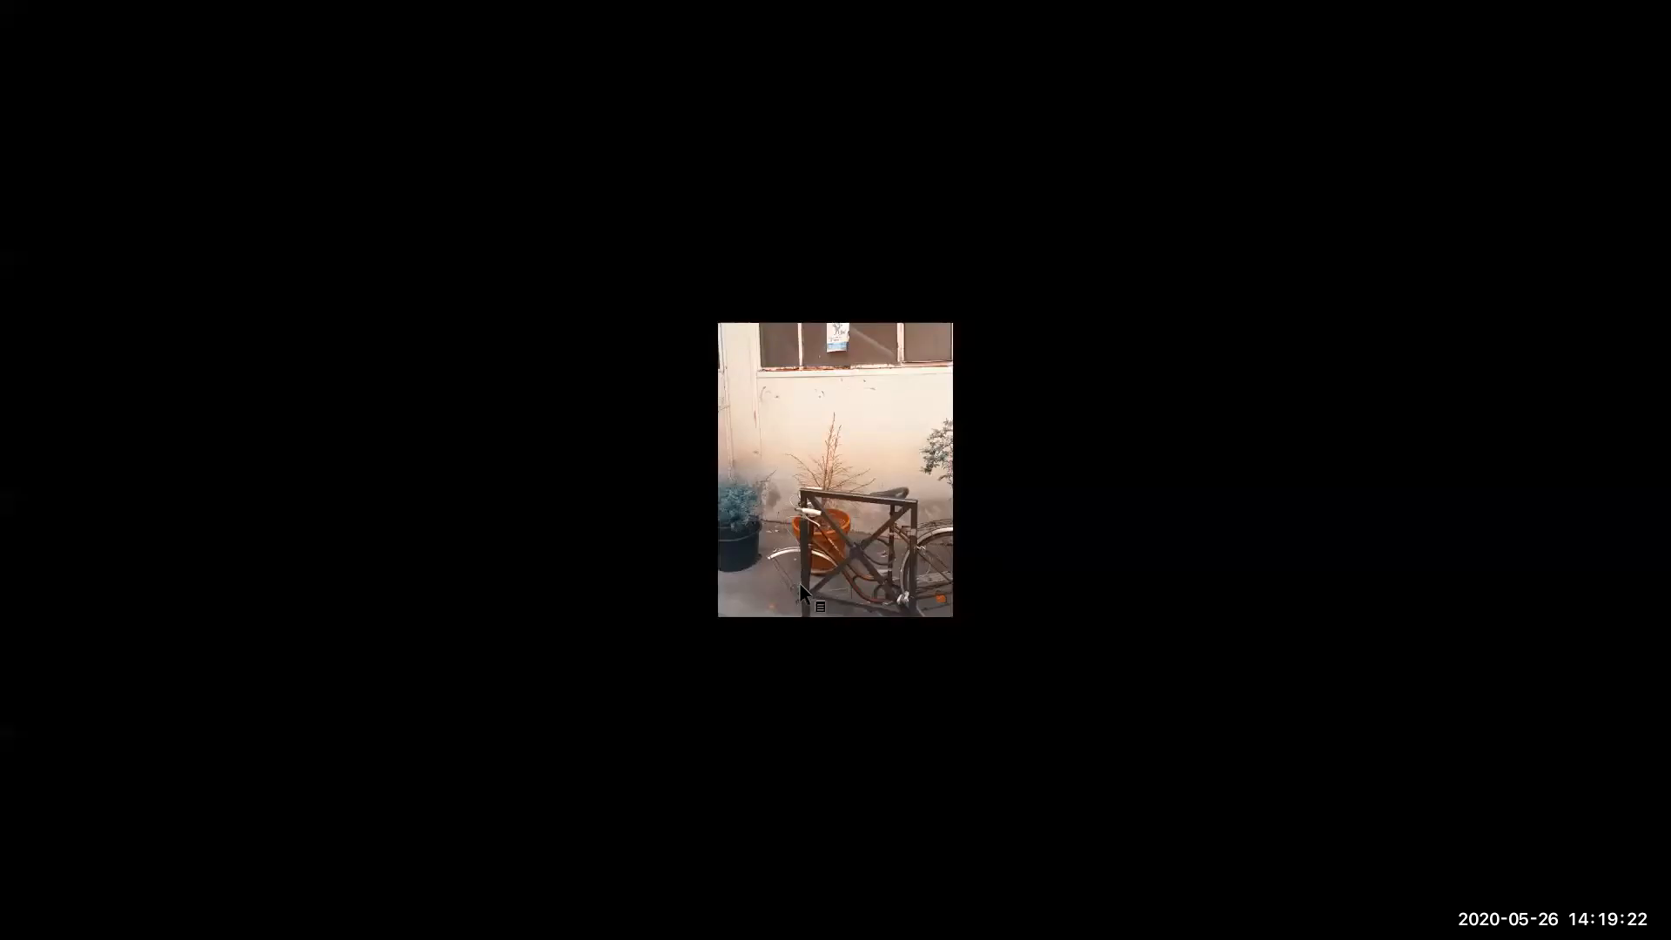
pyautogui.moveTo(706, 180)
pyautogui.mouseDown()
pyautogui.moveTo(700, 517)
pyautogui.moveTo(709, 187)
pyautogui.moveTo(876, 192)
pyautogui.mouseUp()
pyautogui.moveTo(701, 306)
pyautogui.mouseDown()
pyautogui.moveTo(738, 320)
pyautogui.moveTo(878, 308)
pyautogui.mouseUp()
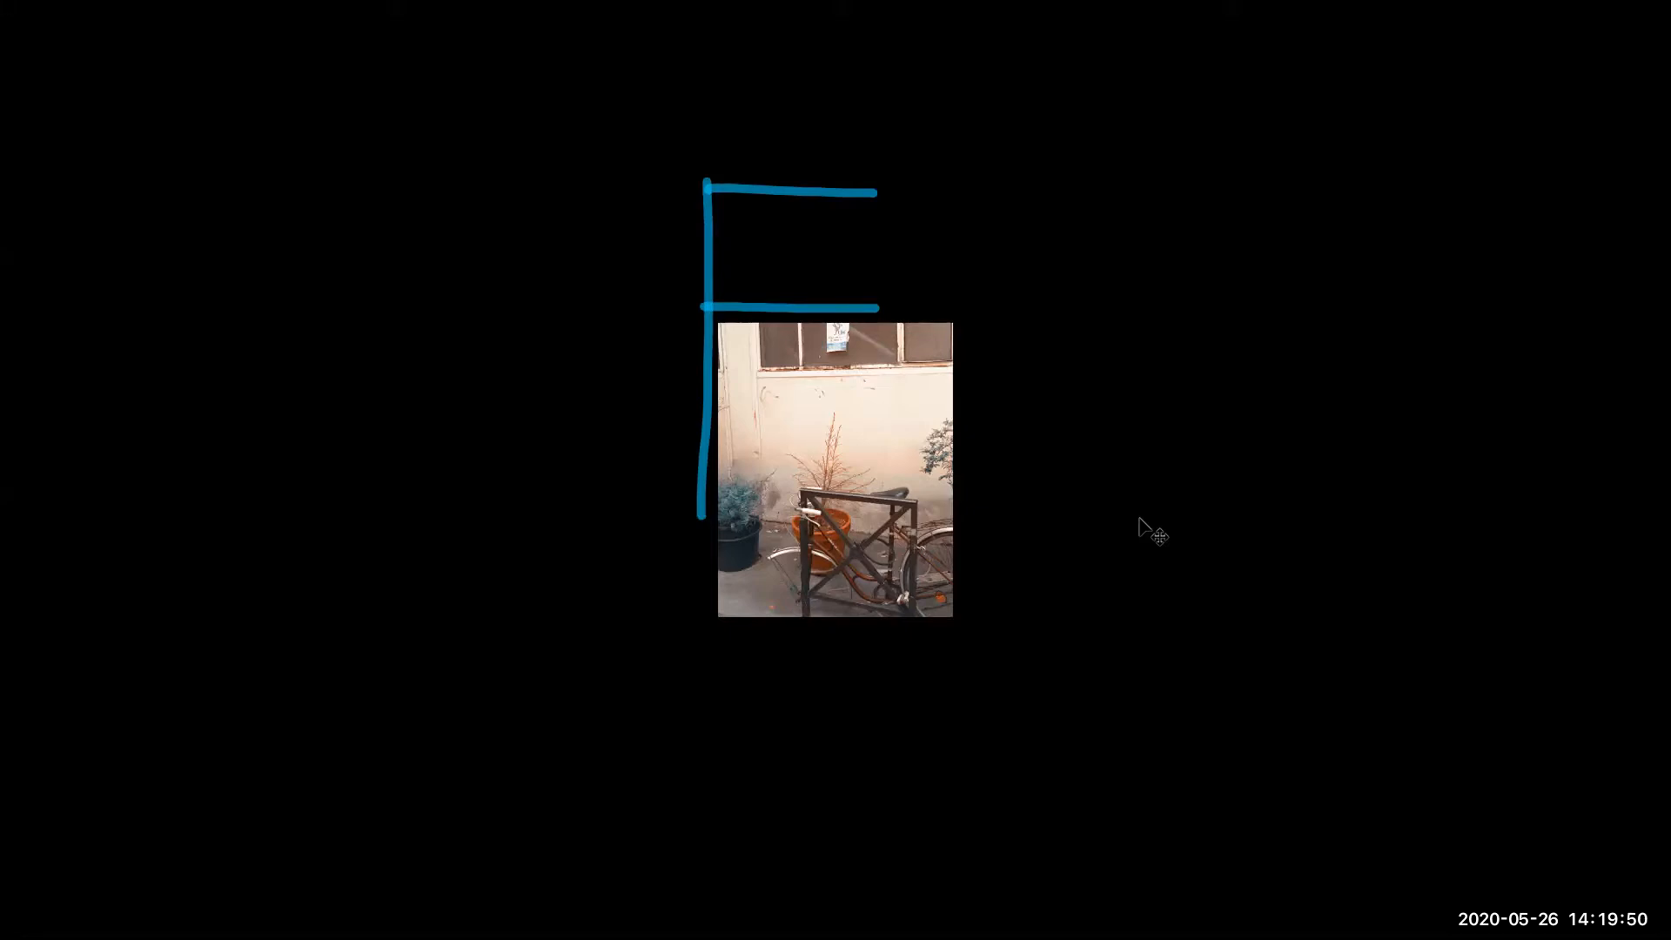
pyautogui.press('Escape')
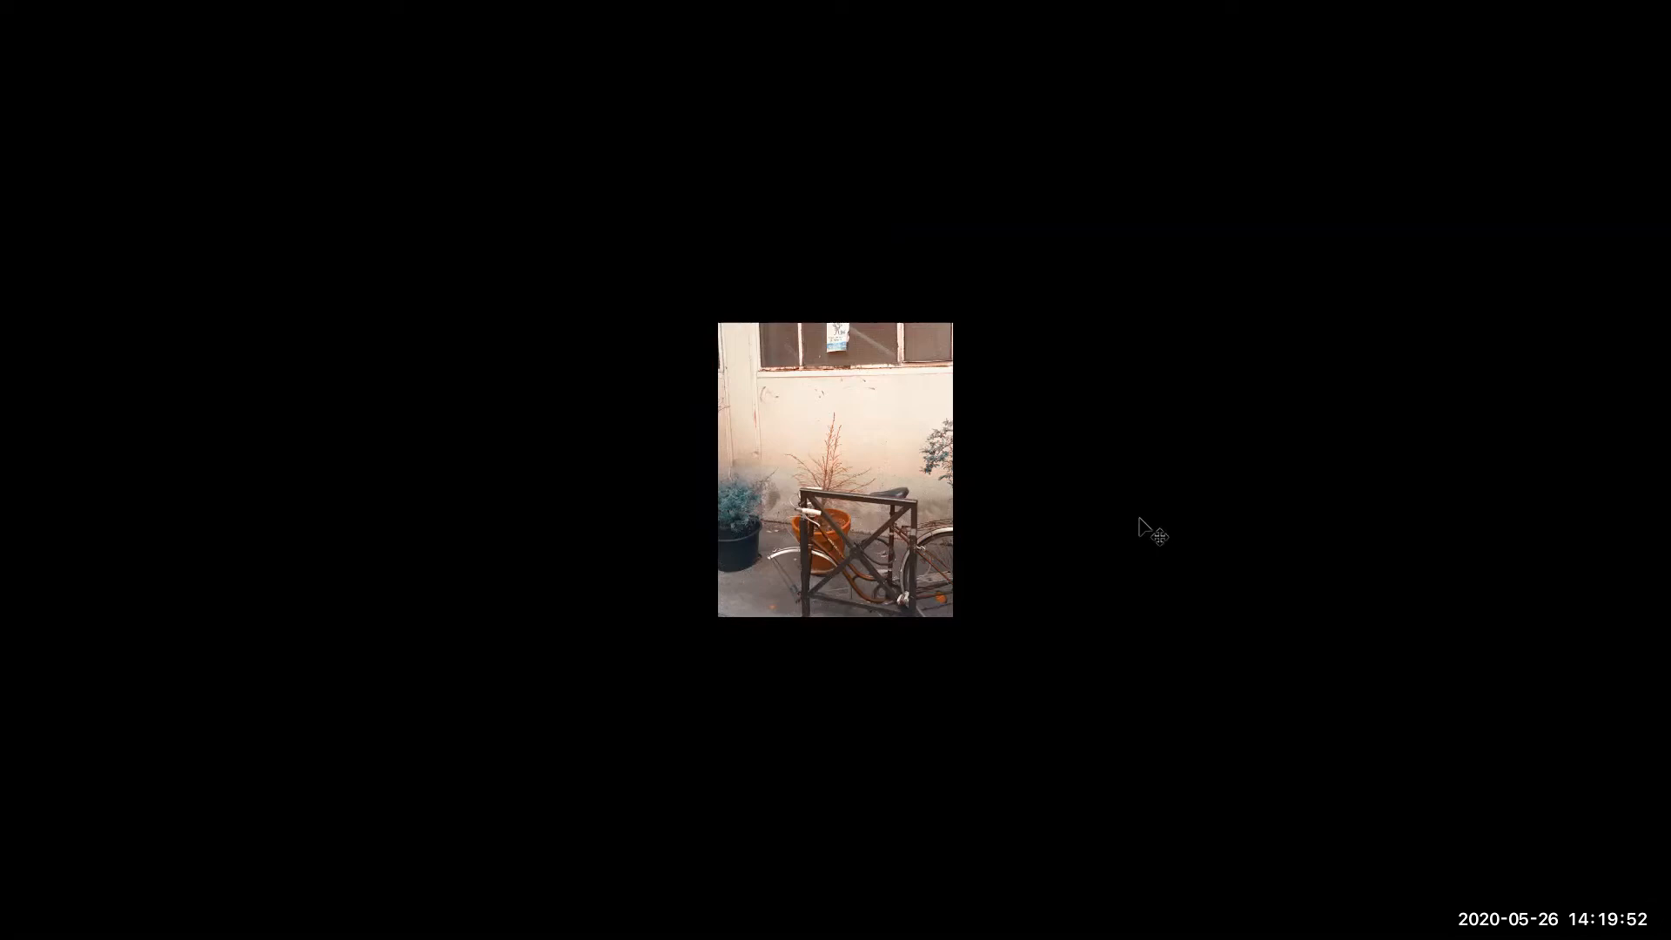
# Run through the screen modes once more back to full screen and fit the whole canvas to the view
pyautogui.press('f')
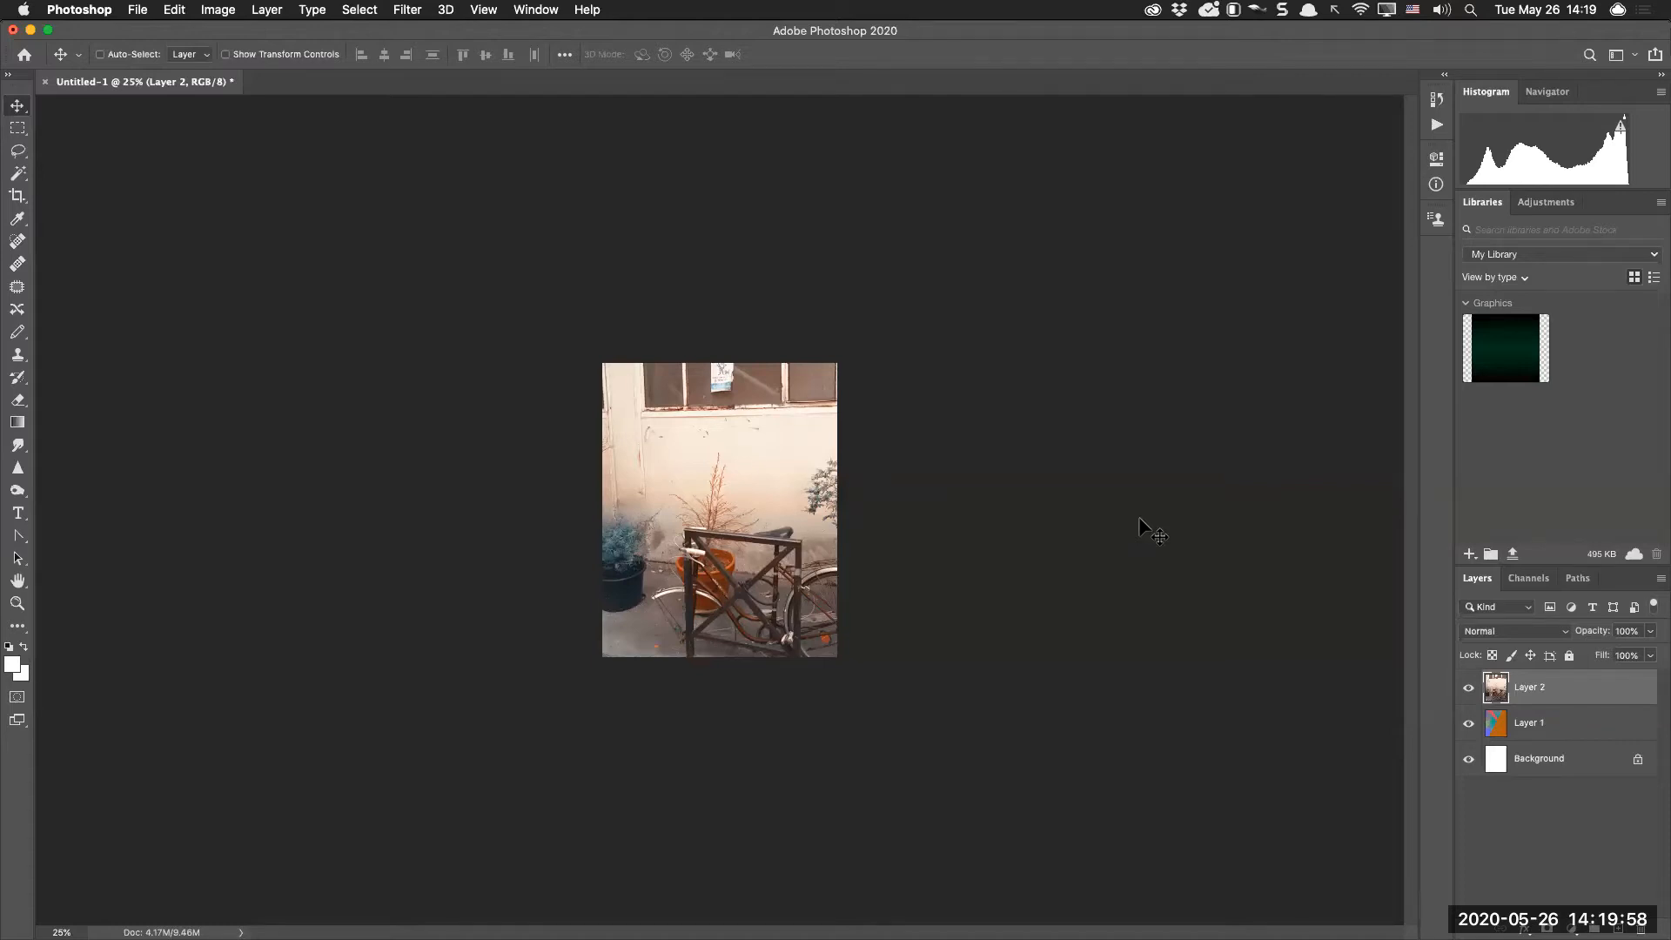
pyautogui.press('f')
pyautogui.press('f')
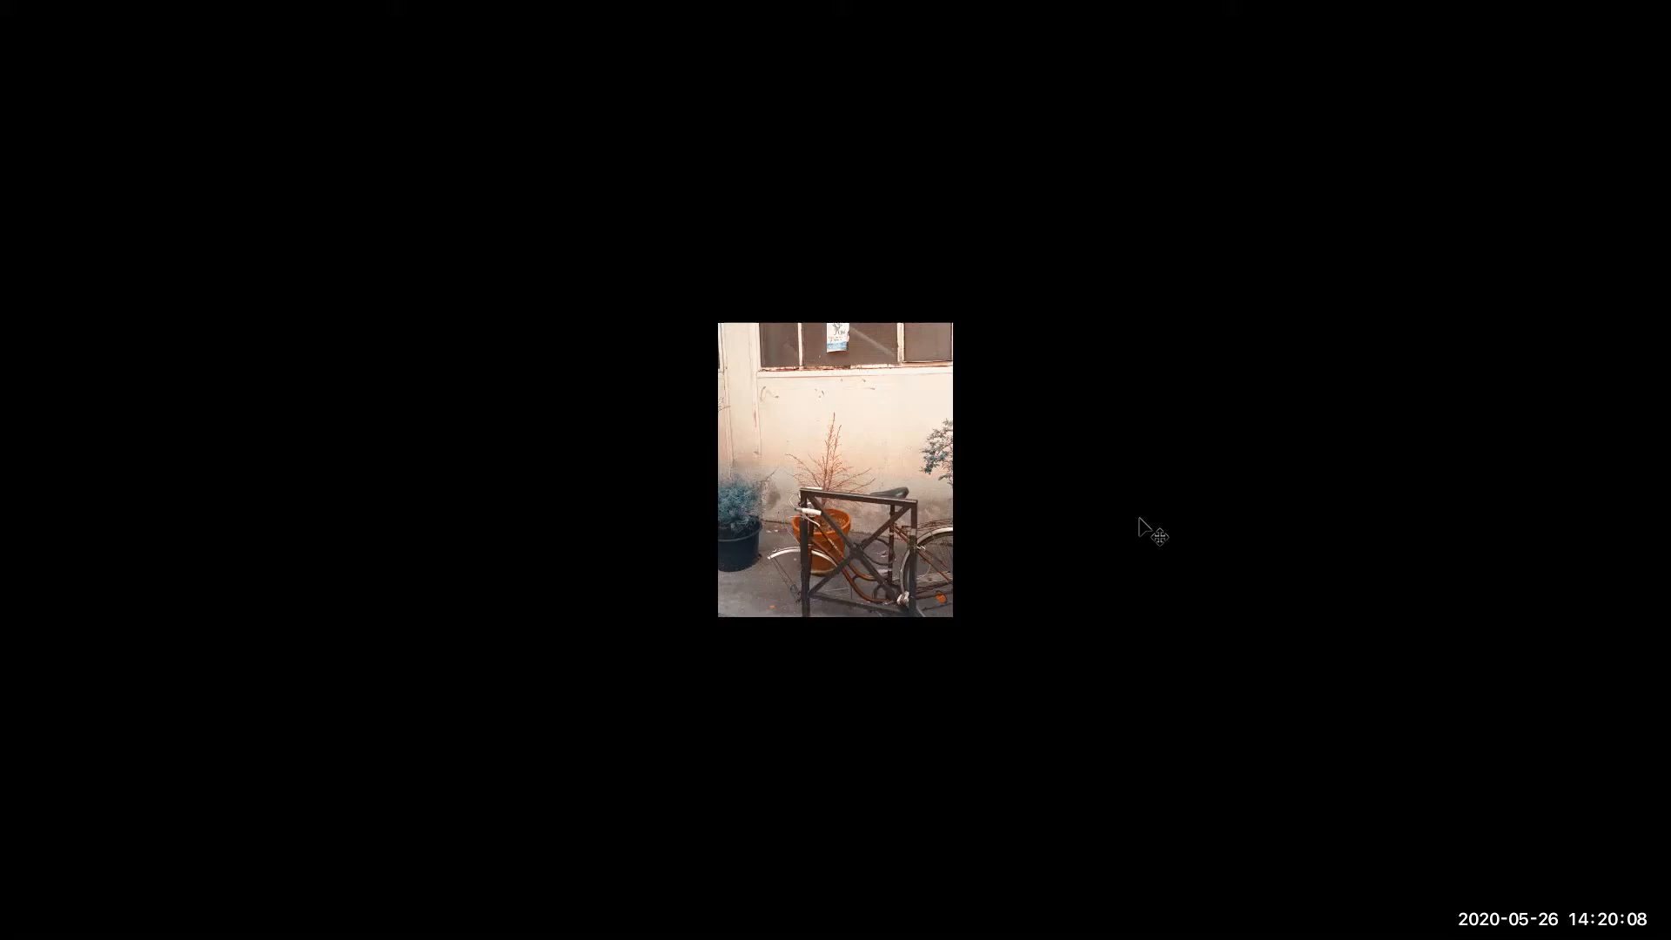
pyautogui.hotkey('ctrl', '0')
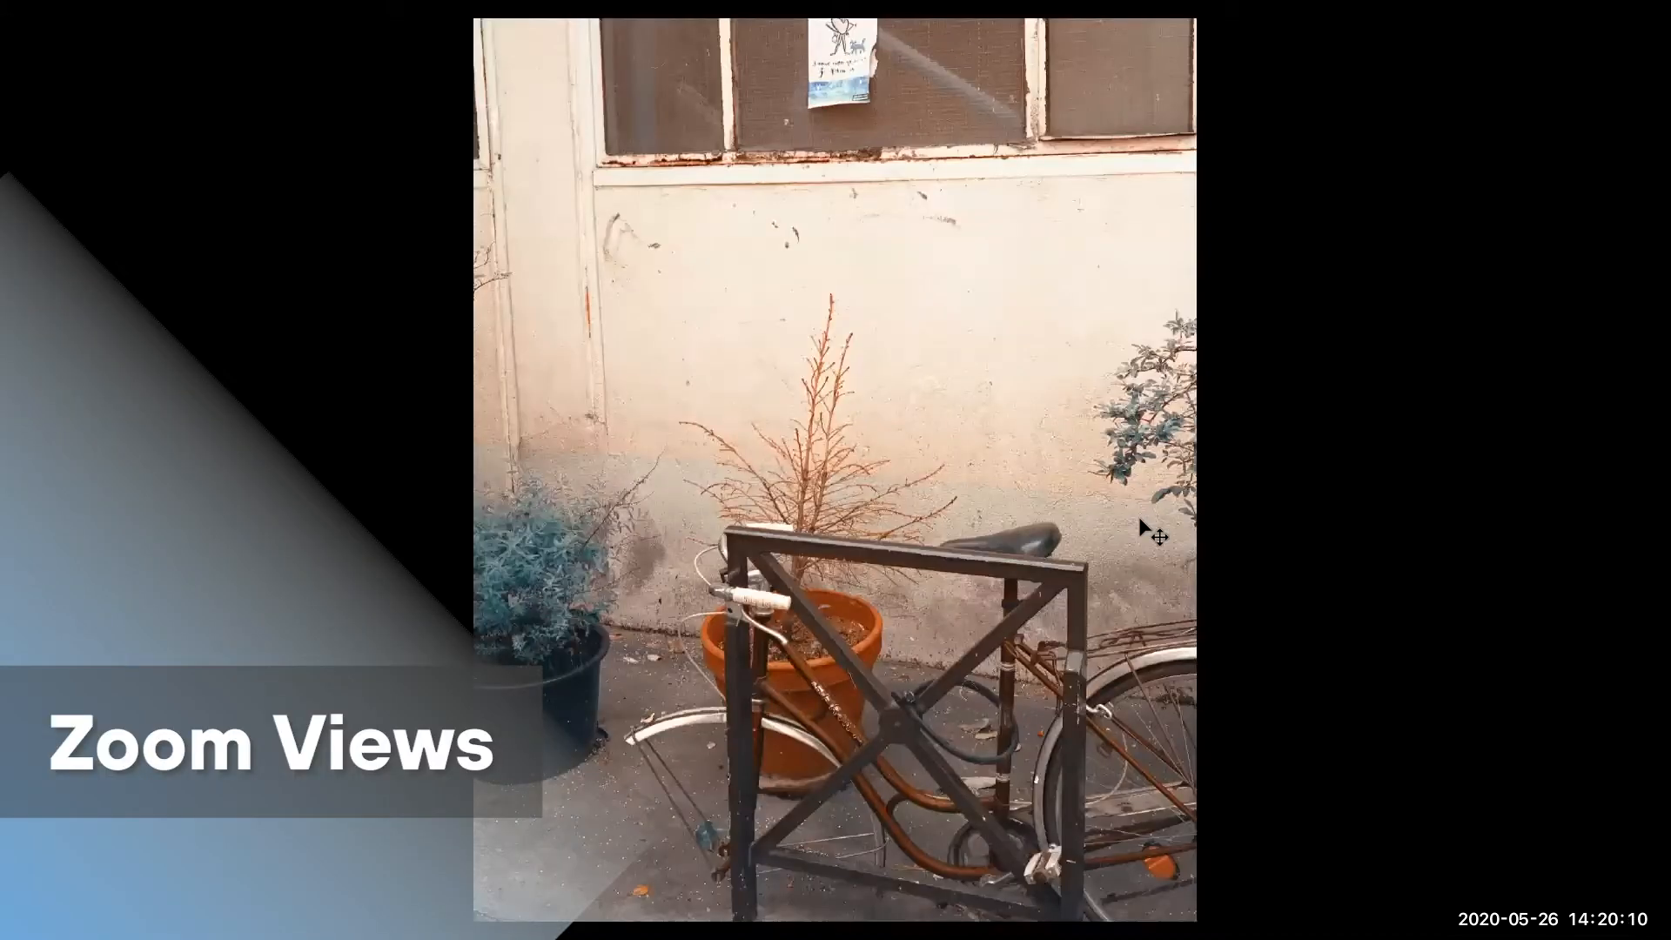
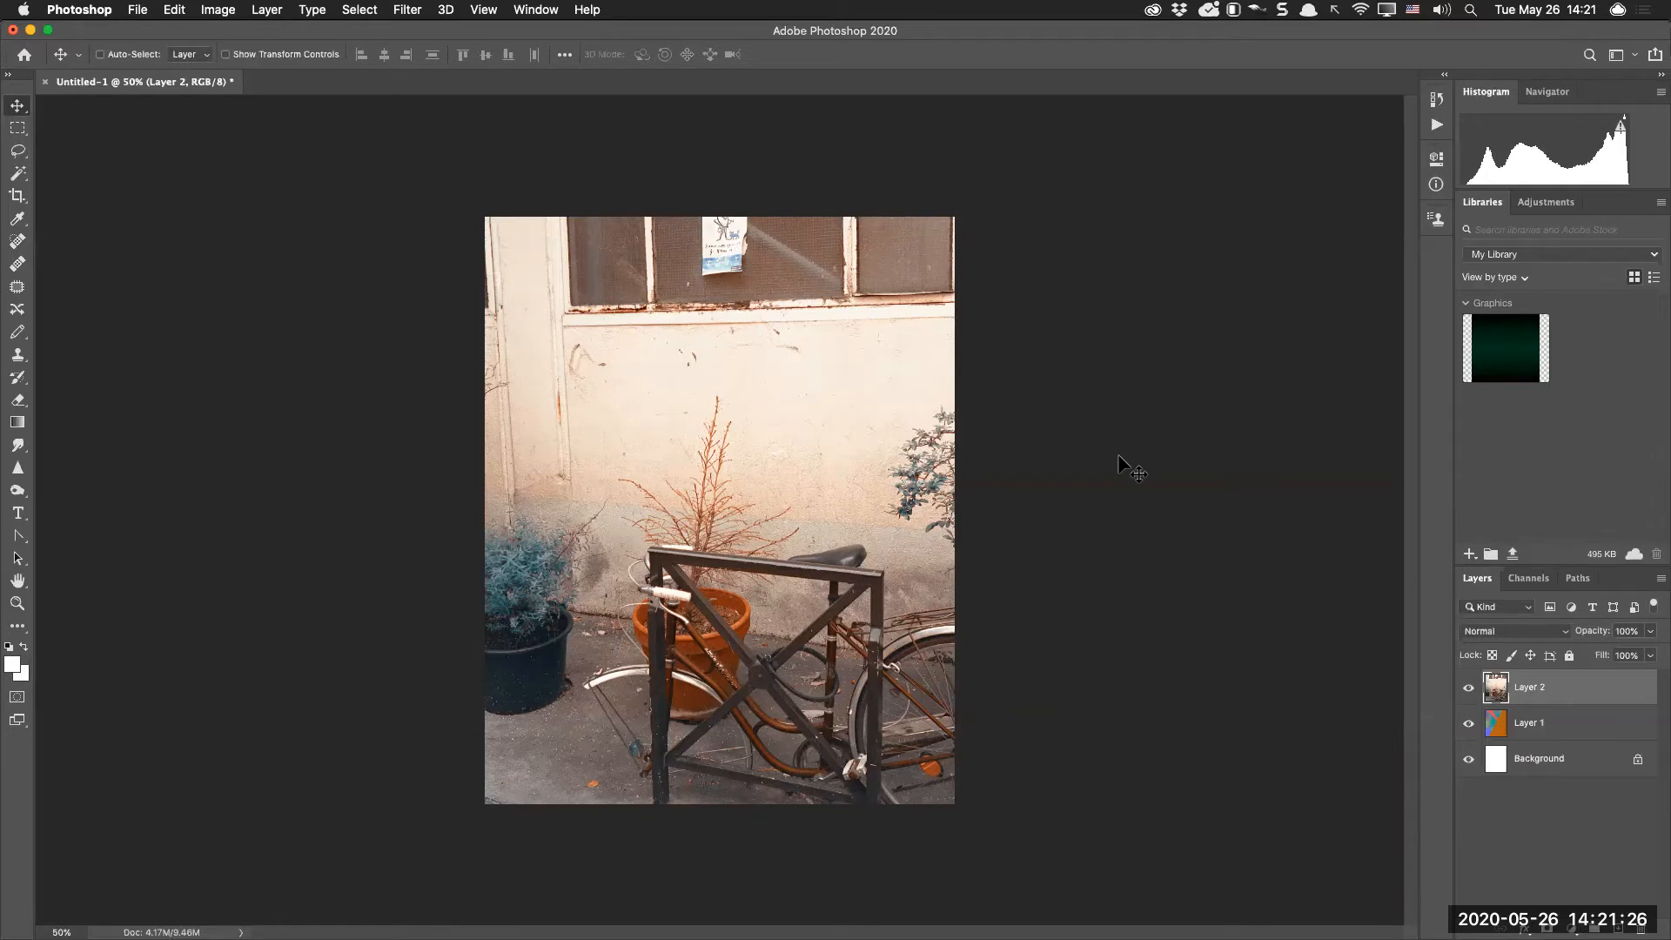
# Cycle the blend mode of Layer 2 through the darkening, lightening and contrast modes, and leave it on Hard Mix
pyautogui.hotkey('shift', '+')
pyautogui.hotkey('shift', '+')
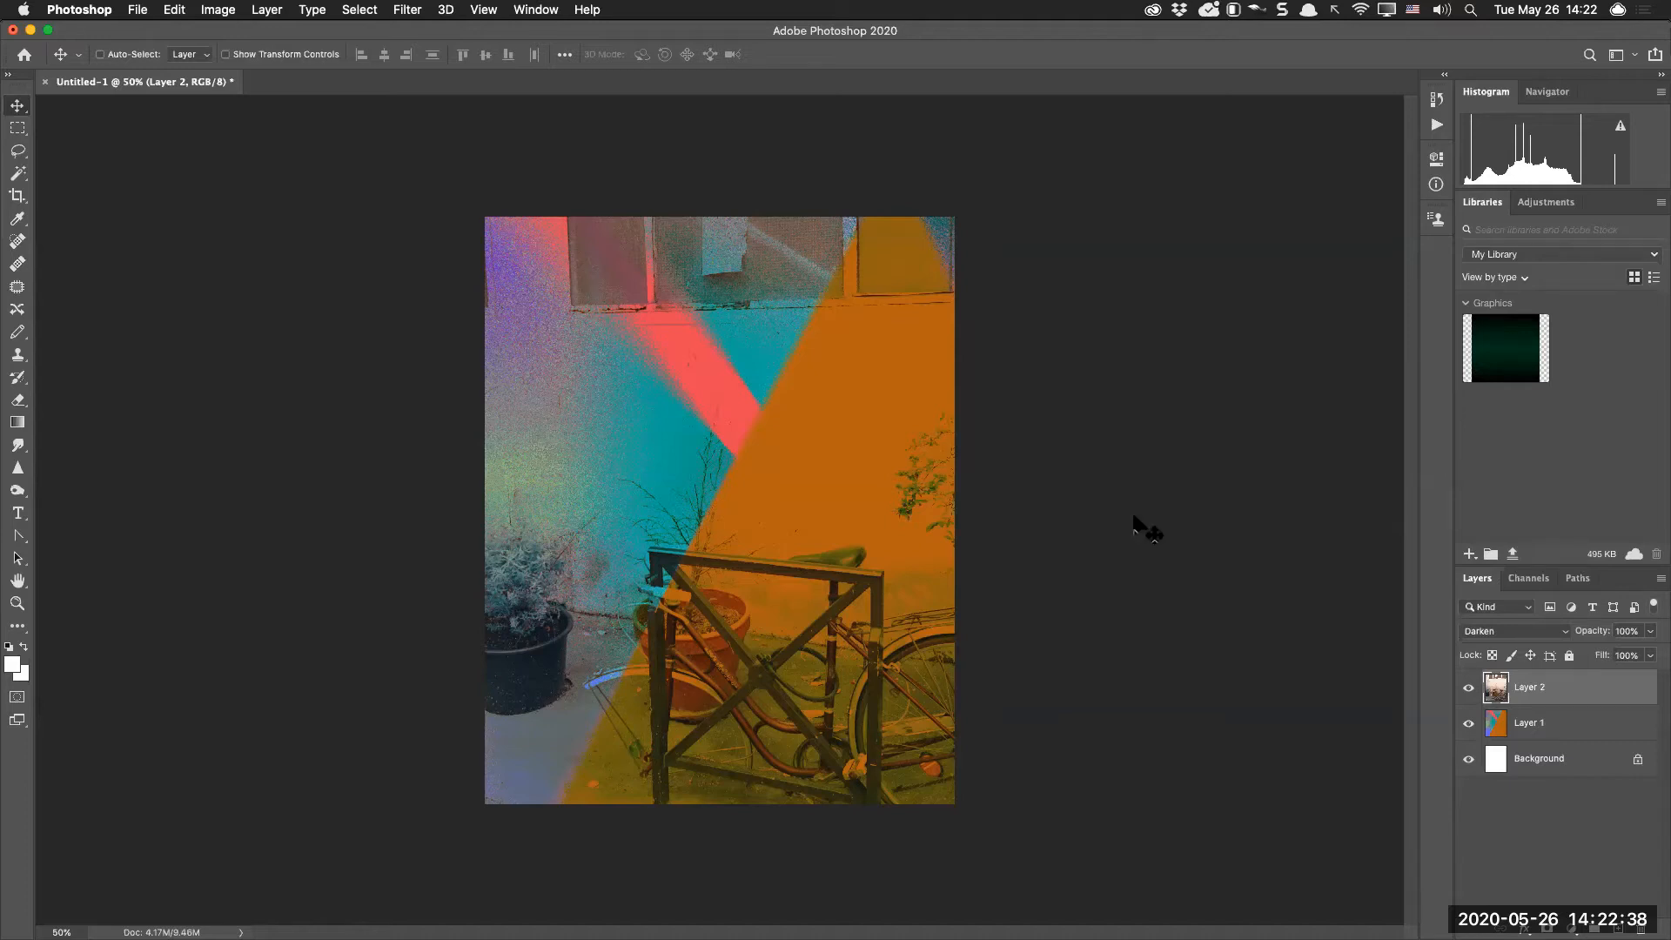
pyautogui.hotkey('shift', '+')
pyautogui.hotkey('shift', '+')
pyautogui.hotkey('shift', '+')
pyautogui.hotkey('shift', '+')
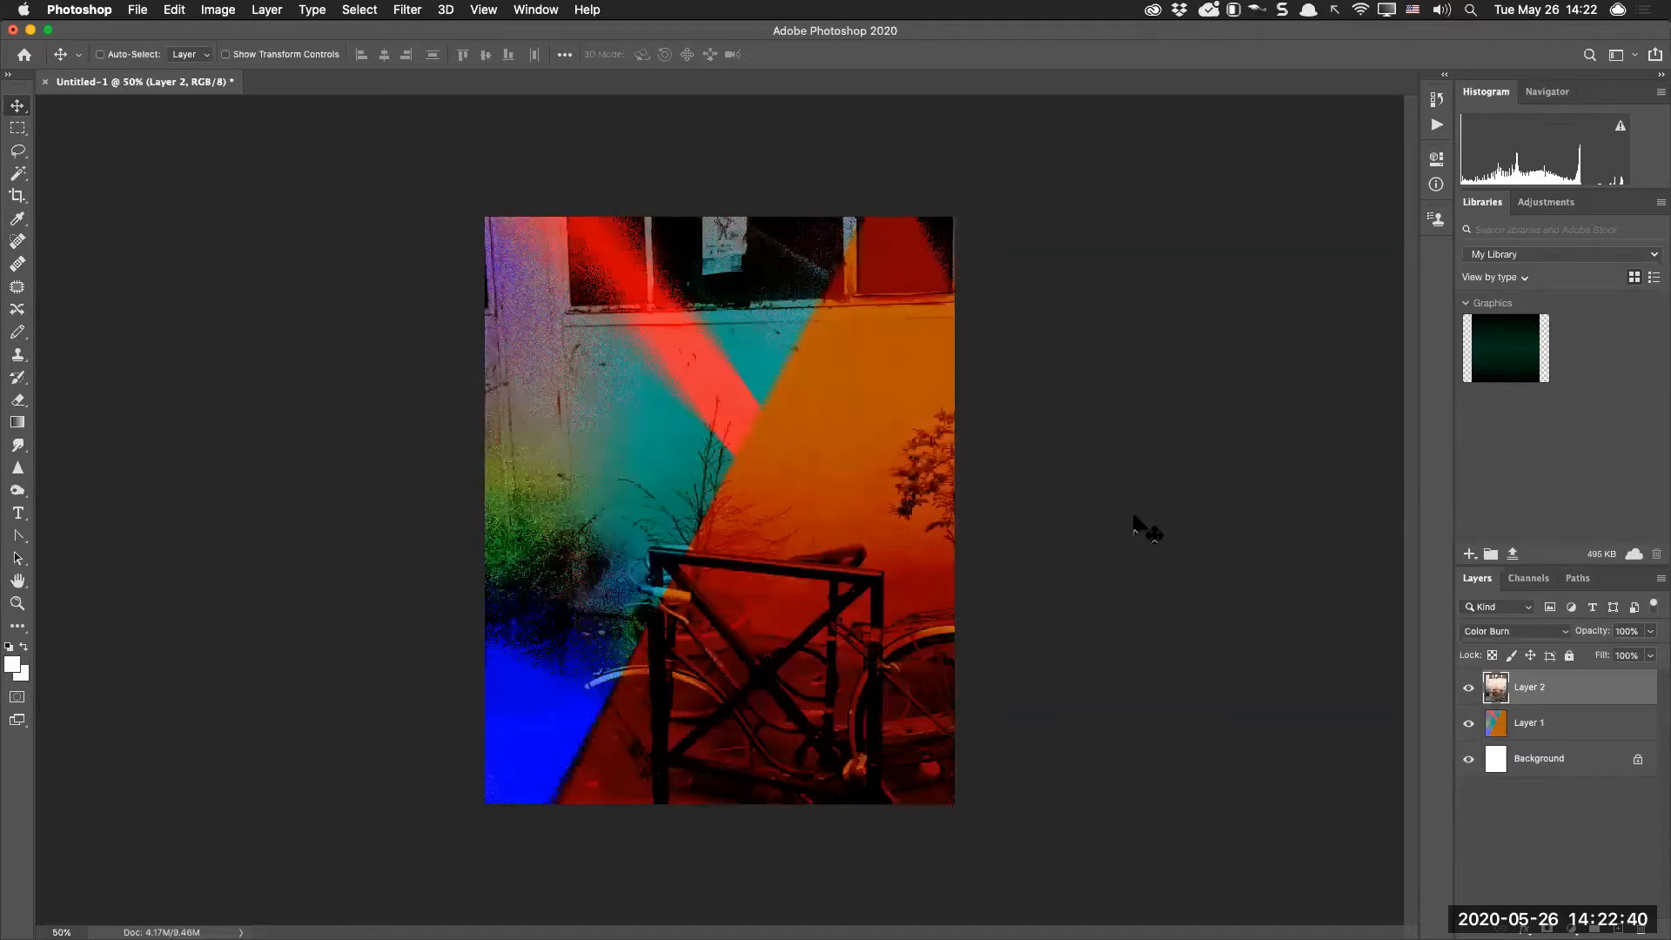
pyautogui.hotkey('shift', '+')
pyautogui.hotkey('shift', '+')
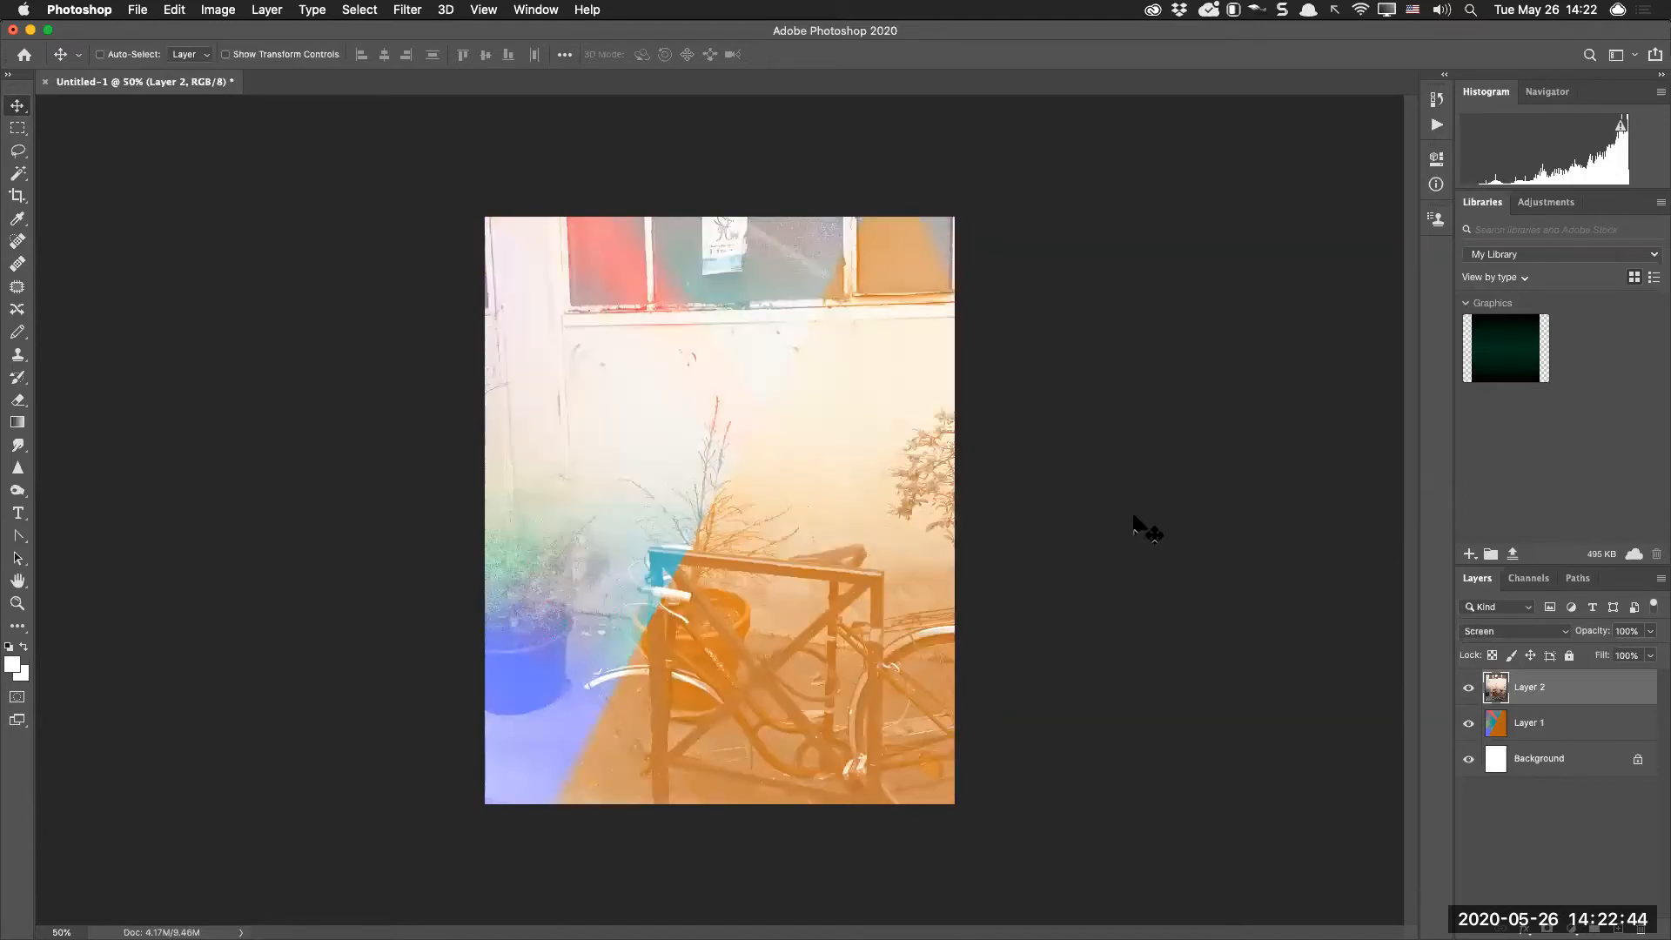
pyautogui.hotkey('shift', '+')
pyautogui.hotkey('shift', '+')
pyautogui.hotkey('shift', '+')
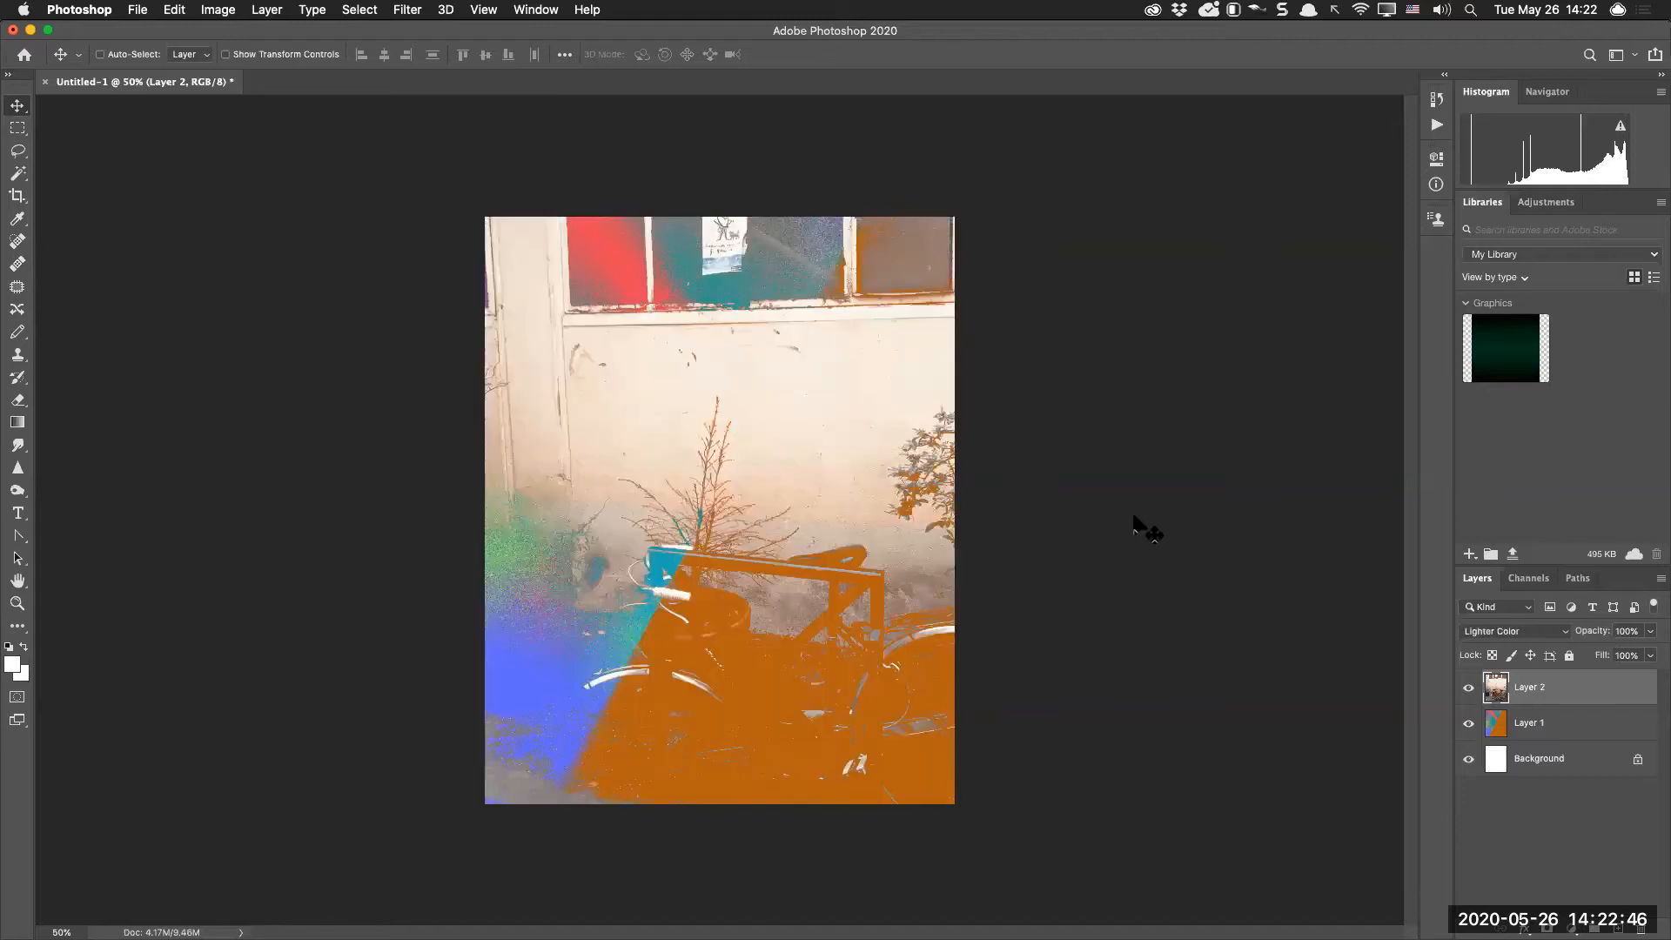
pyautogui.hotkey('shift', '+')
pyautogui.hotkey('shift', '+')
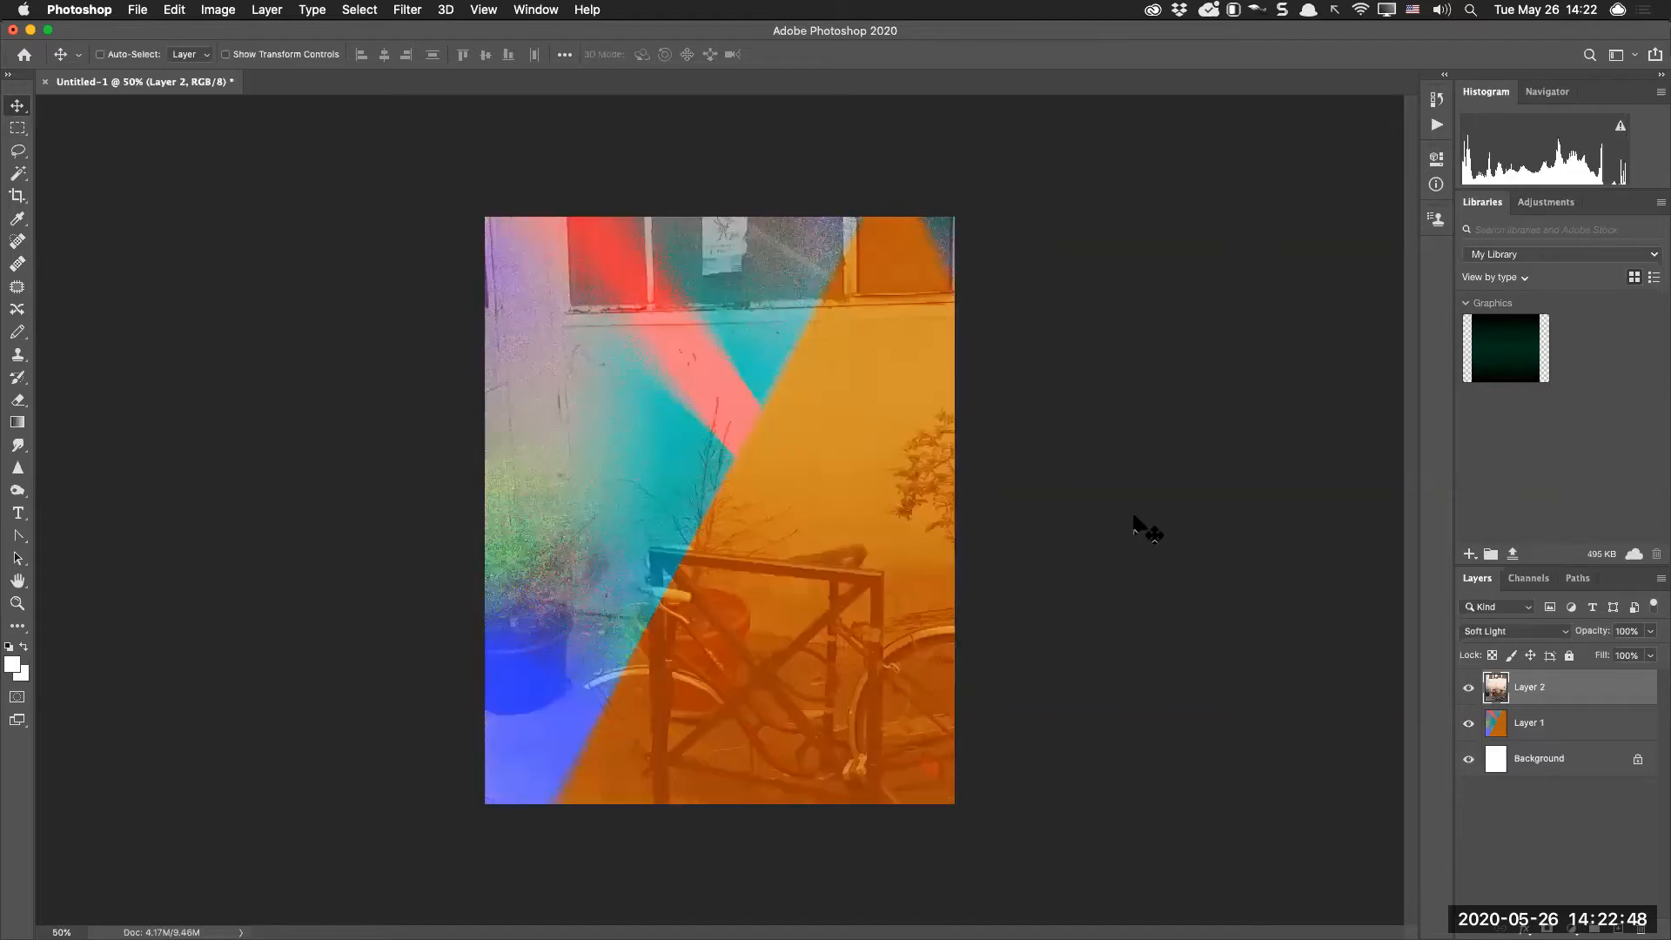
pyautogui.hotkey('shift', '+')
pyautogui.hotkey('shift', '+')
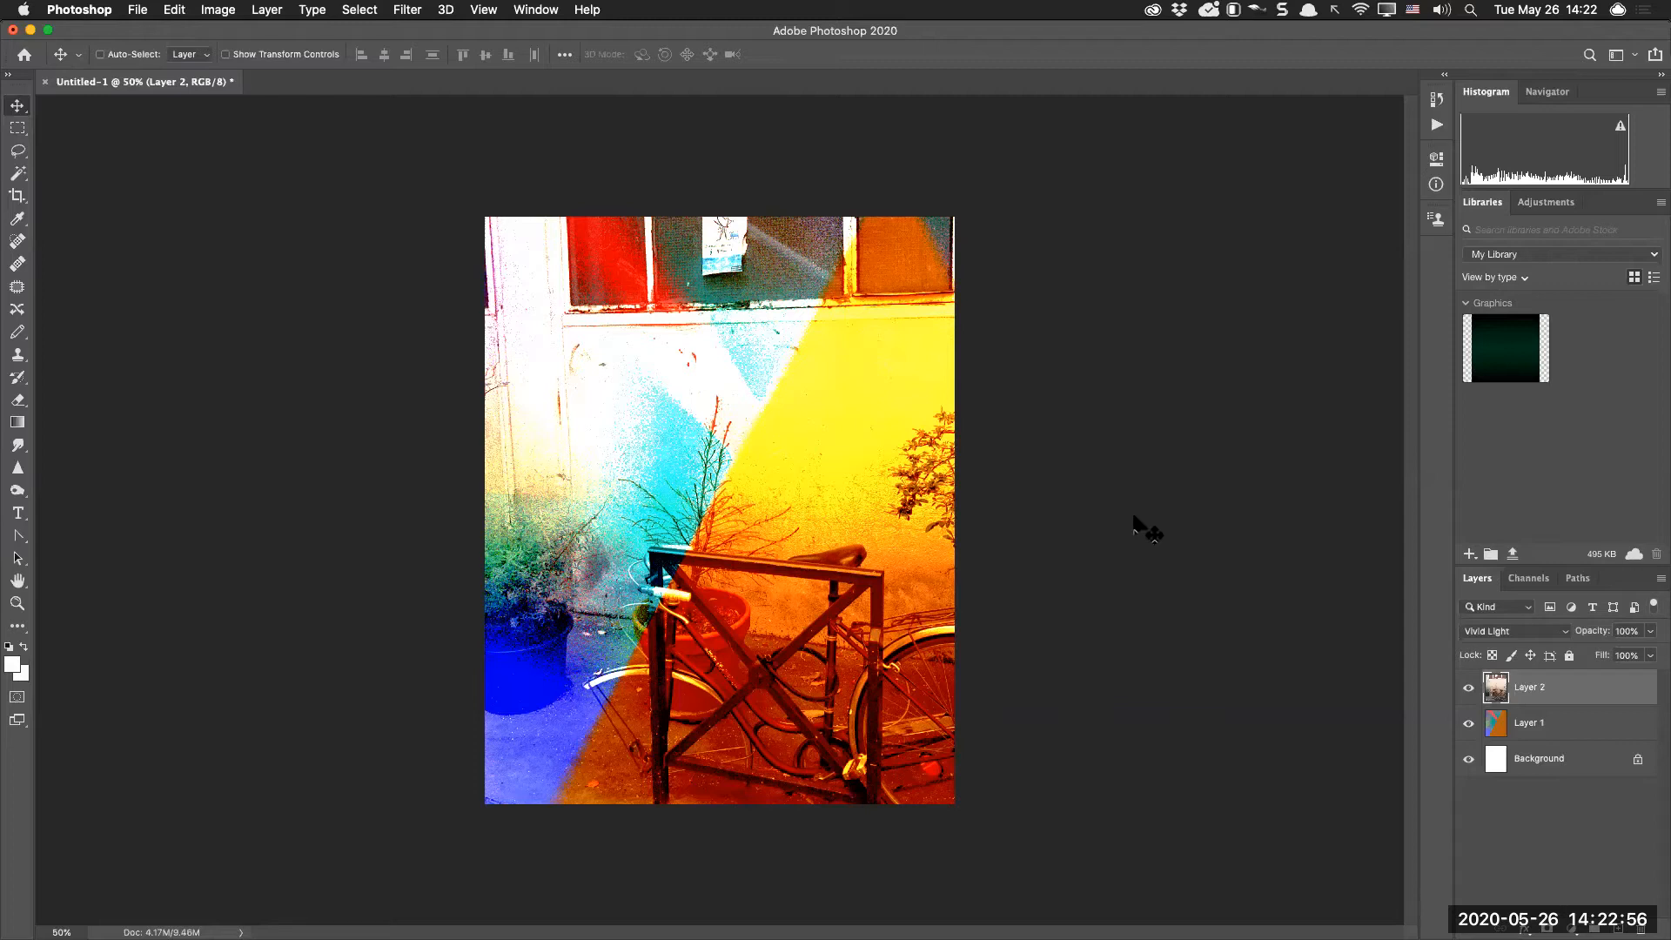
pyautogui.hotkey('shift', '+')
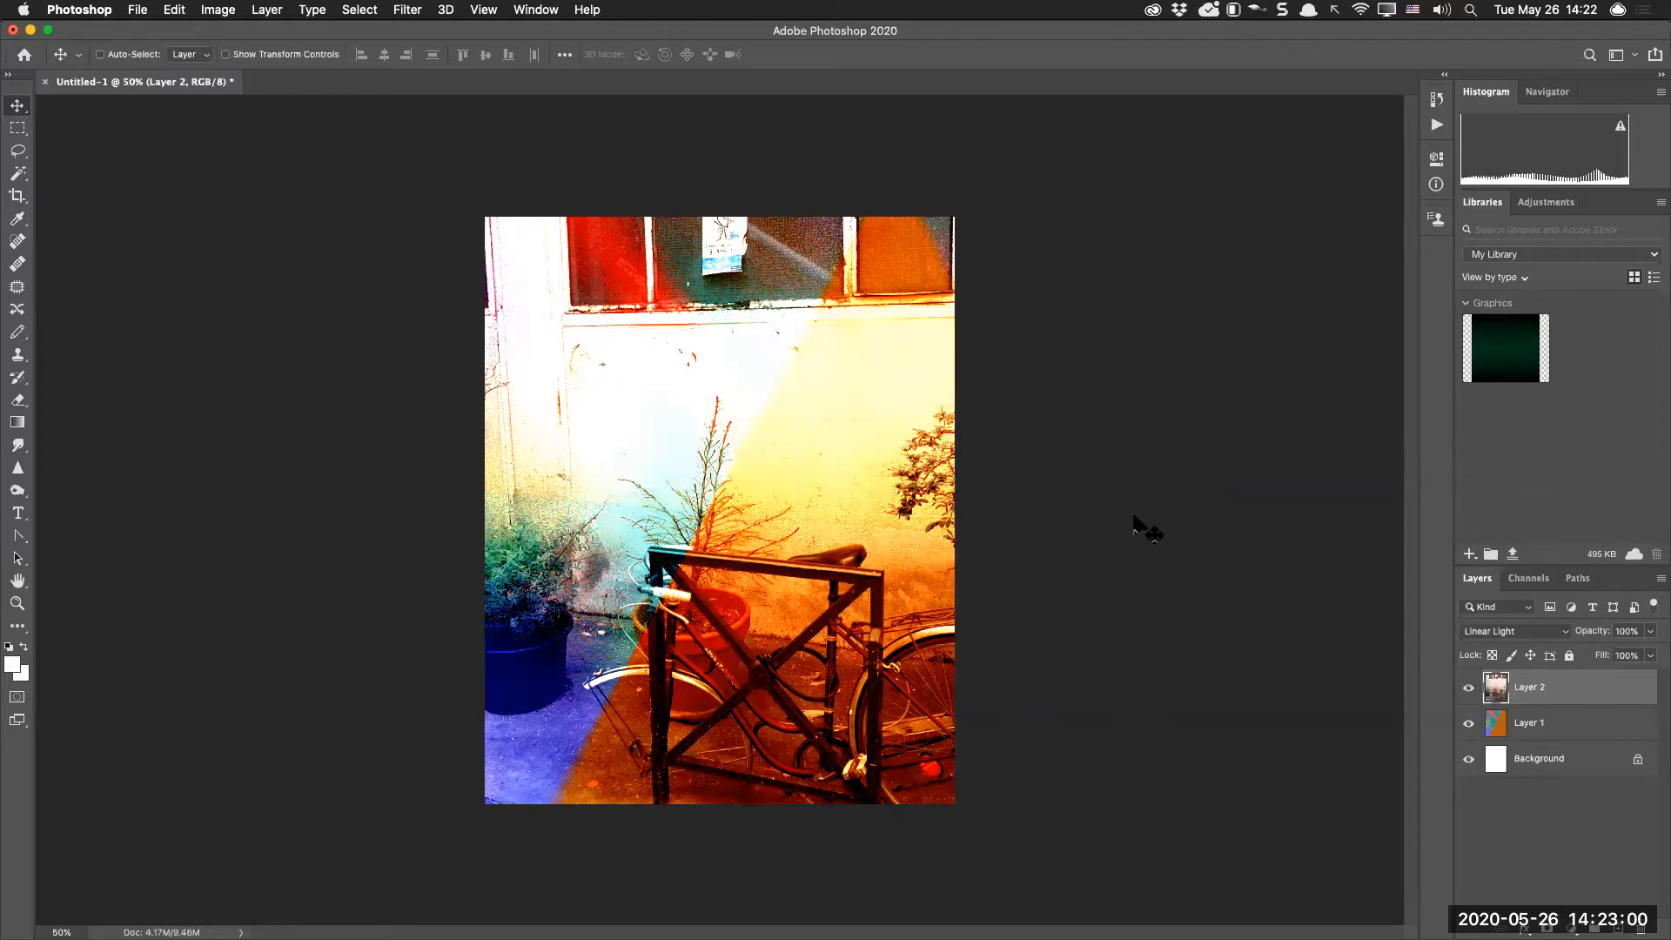
pyautogui.hotkey('shift', '+')
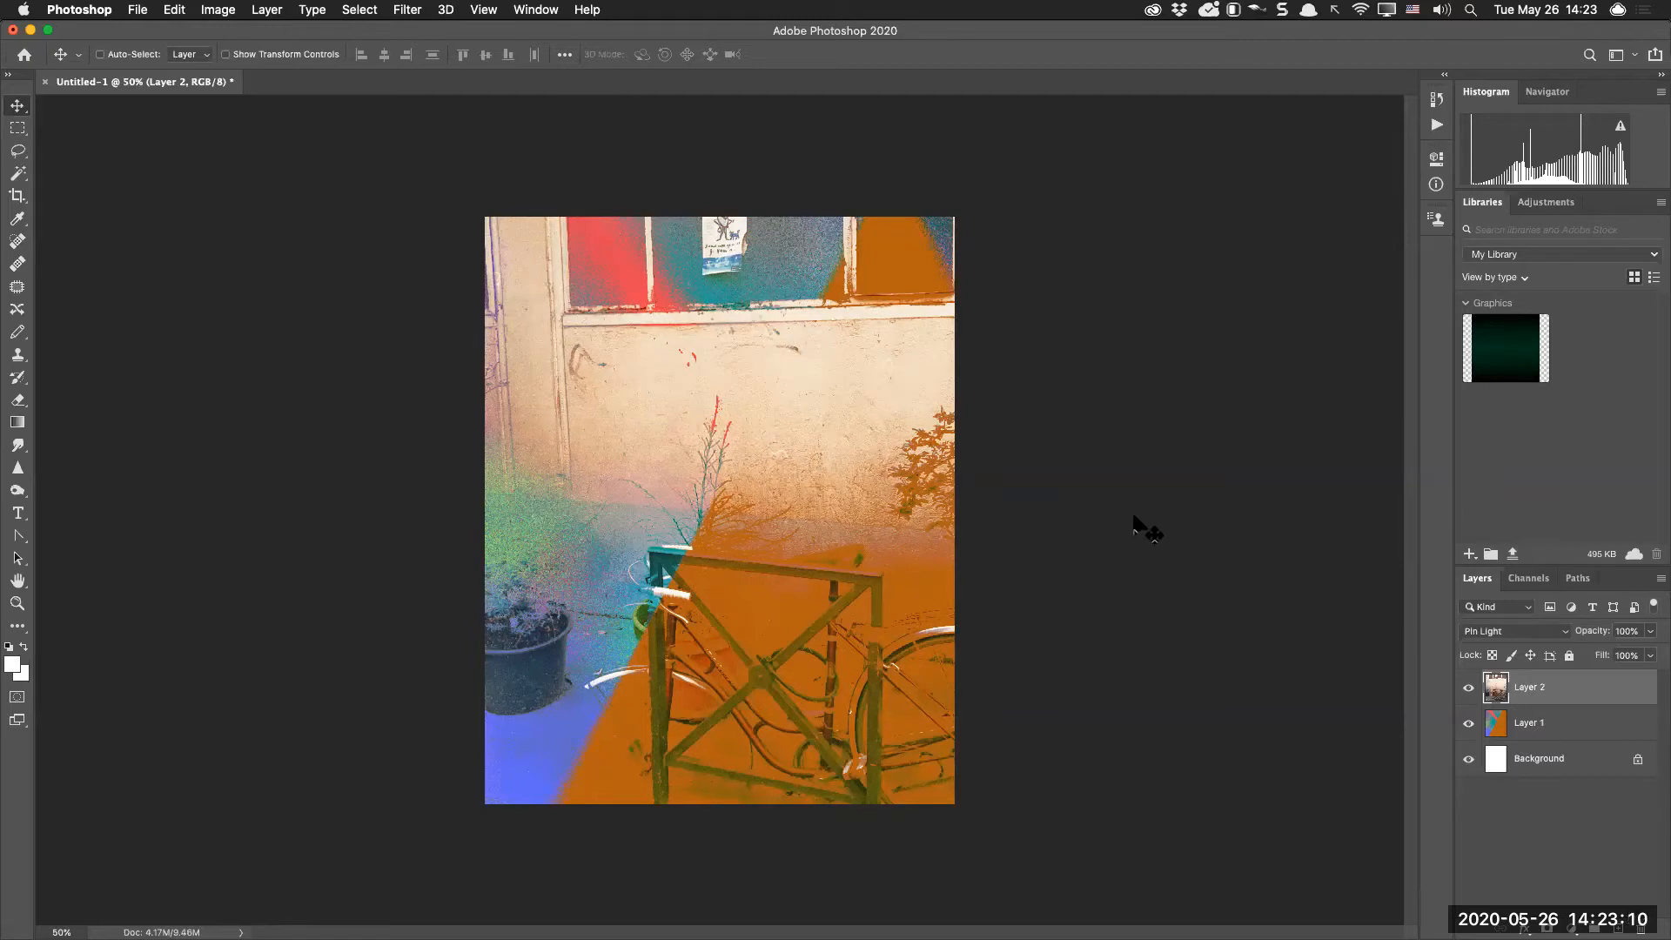
pyautogui.hotkey('shift', '+')
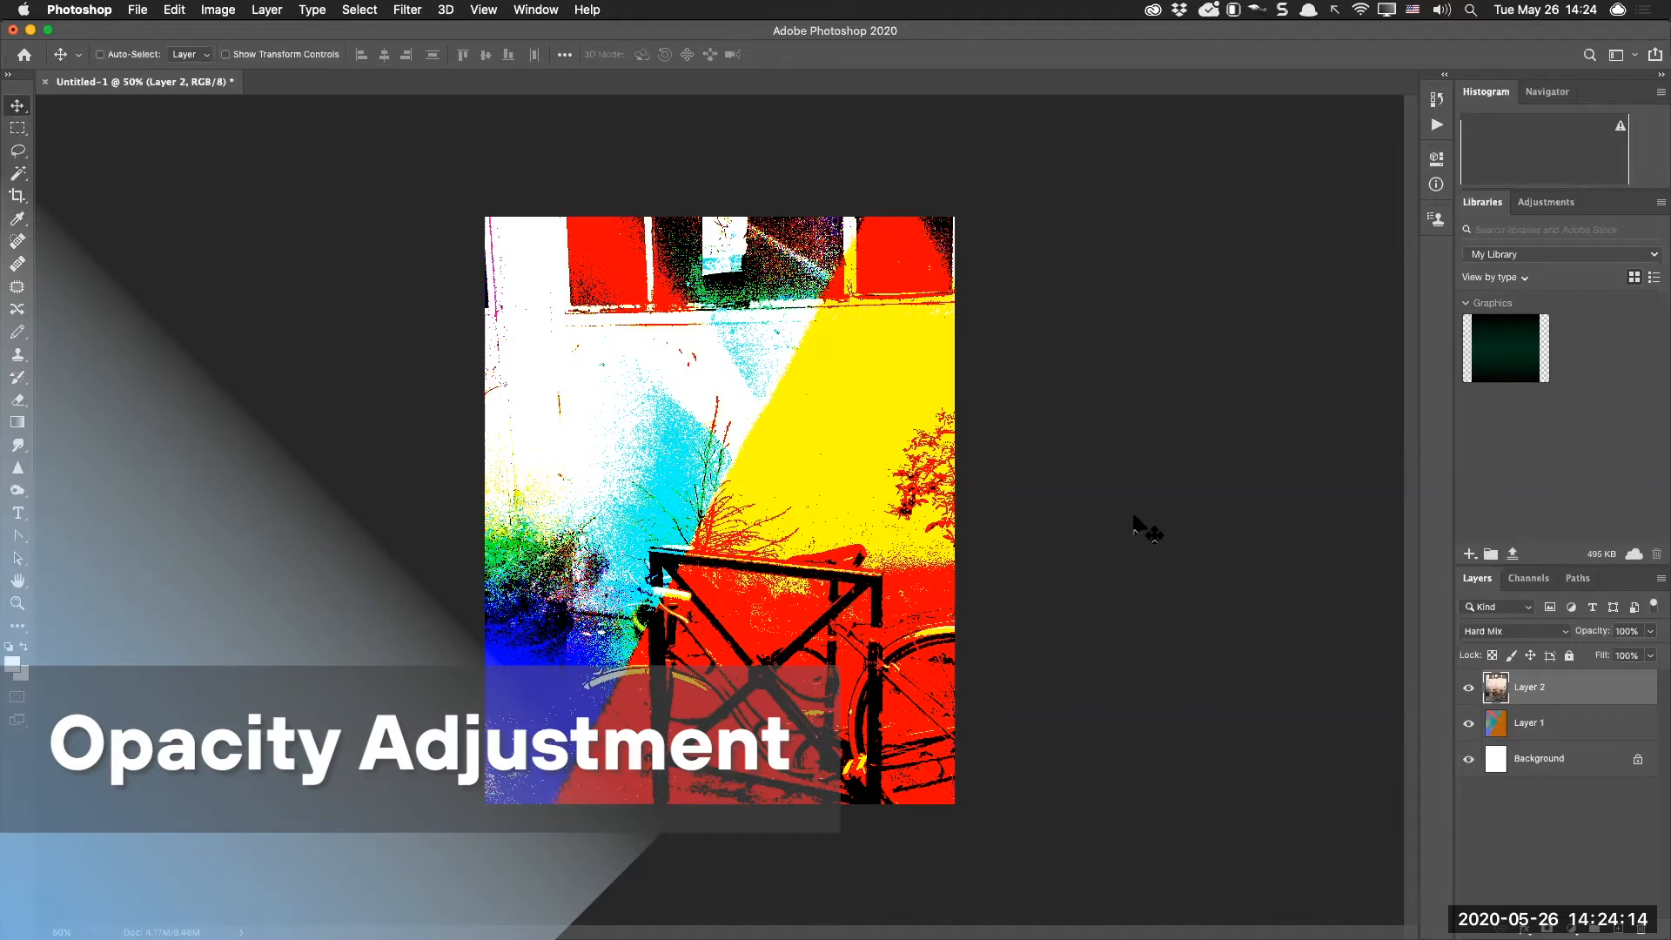
# Try different opacities between 10% and 100% on the Hard Mix photograph layer and settle on 50%
pyautogui.press('5')
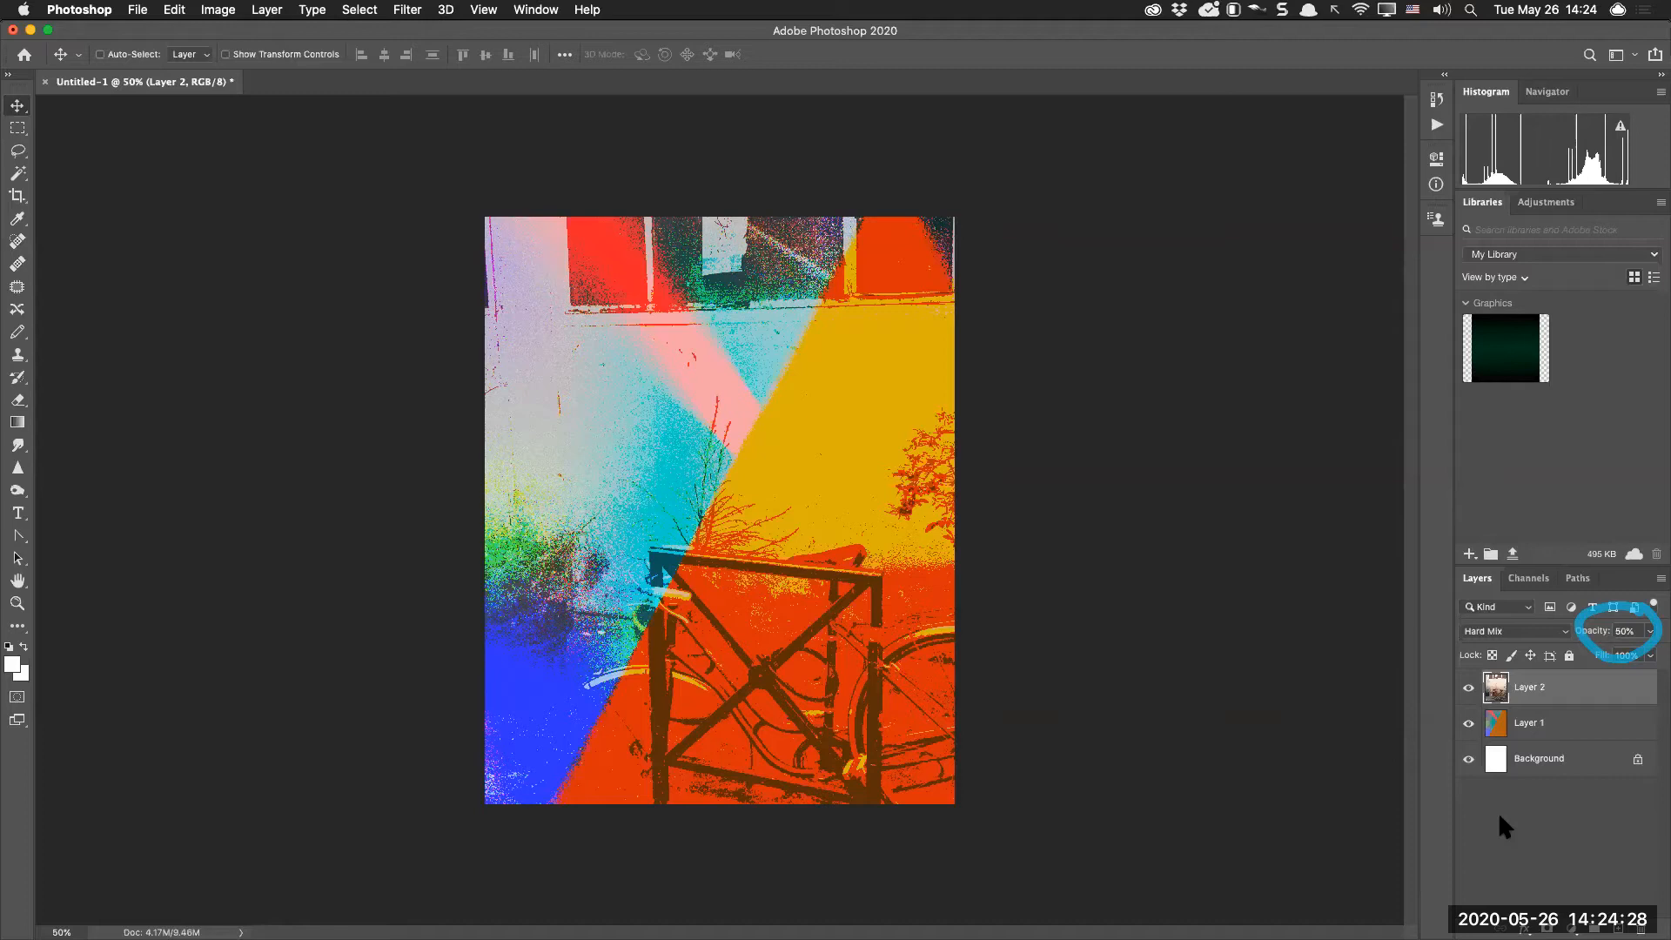
pyautogui.press('1')
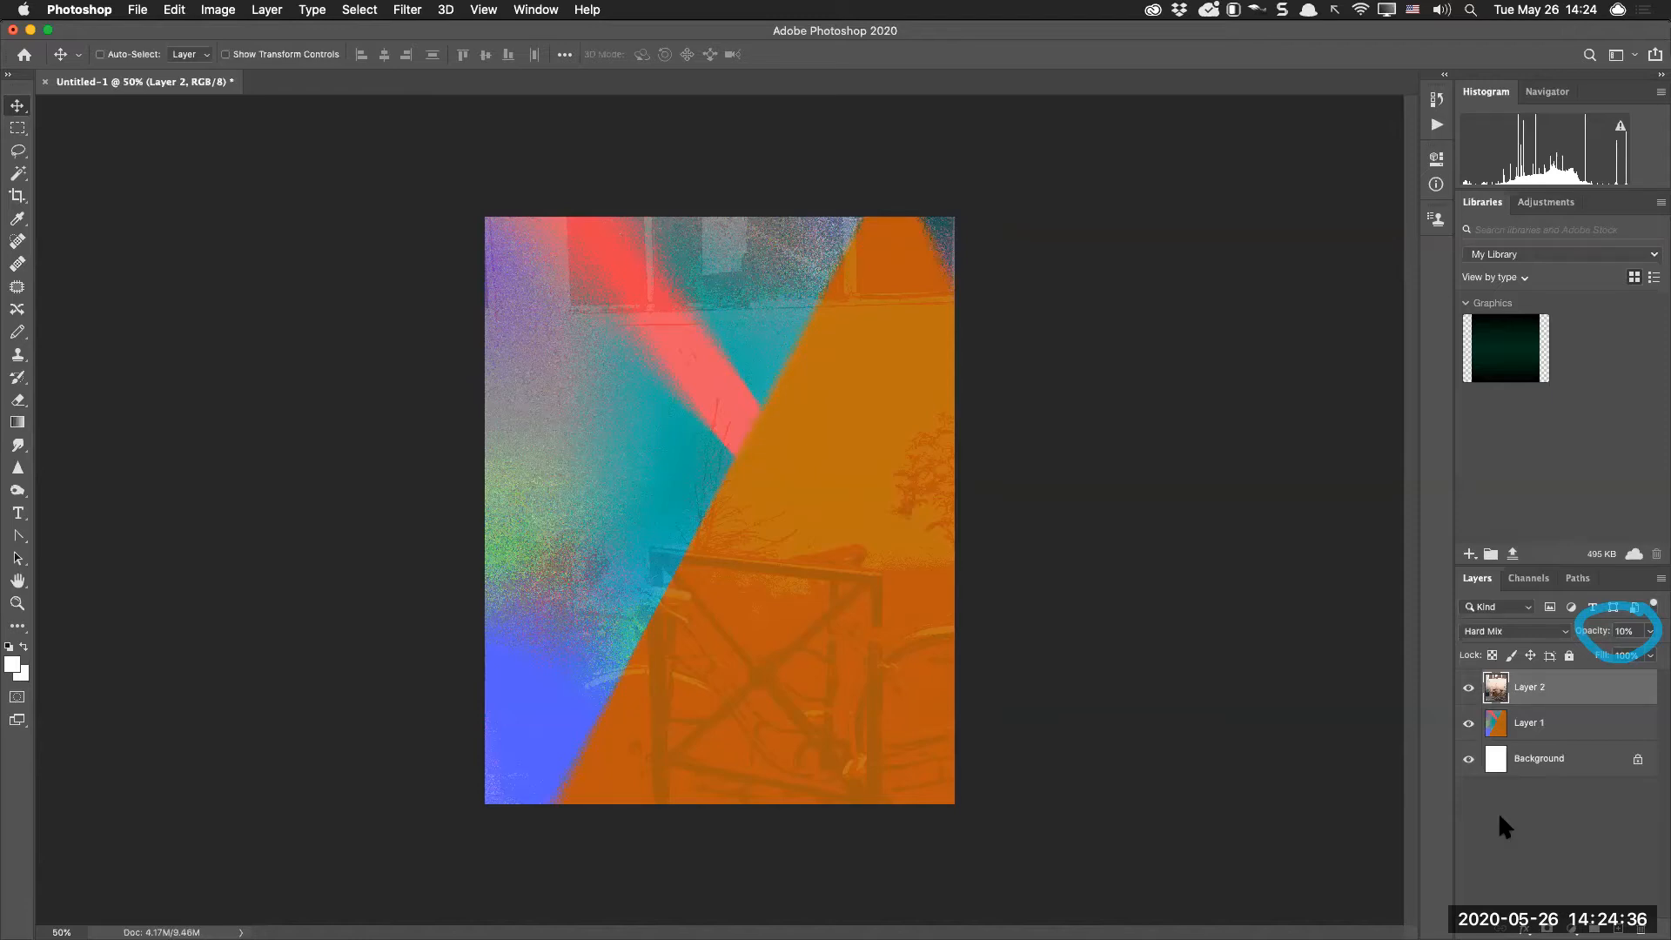
pyautogui.press('2')
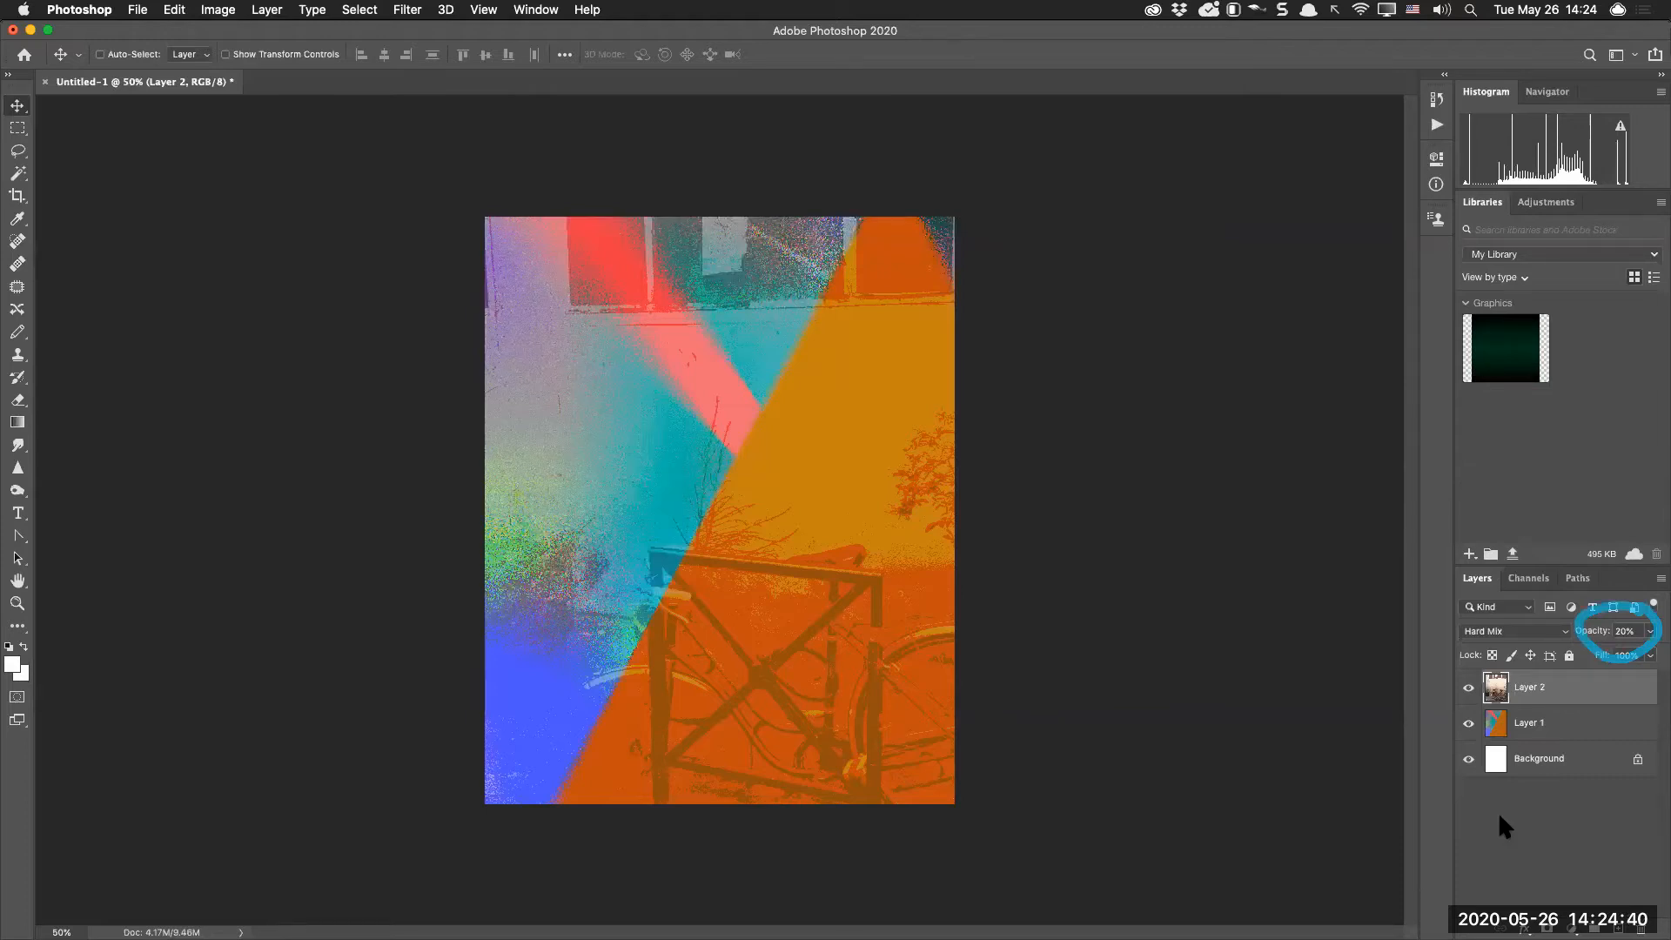
pyautogui.press('3')
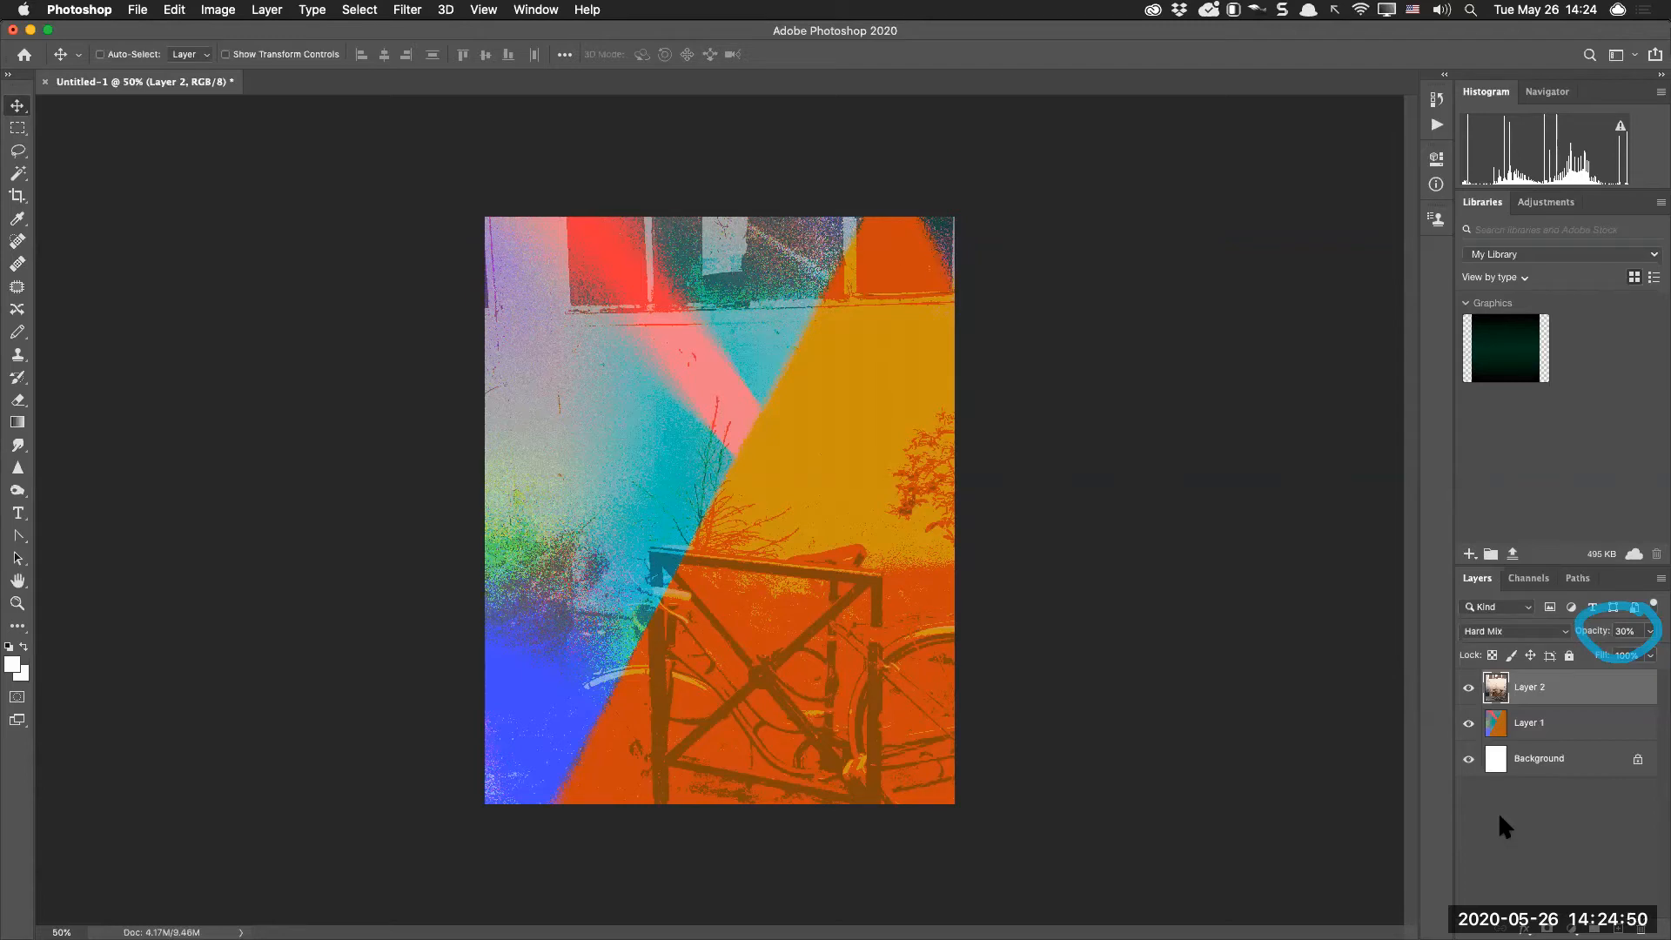
pyautogui.press('9')
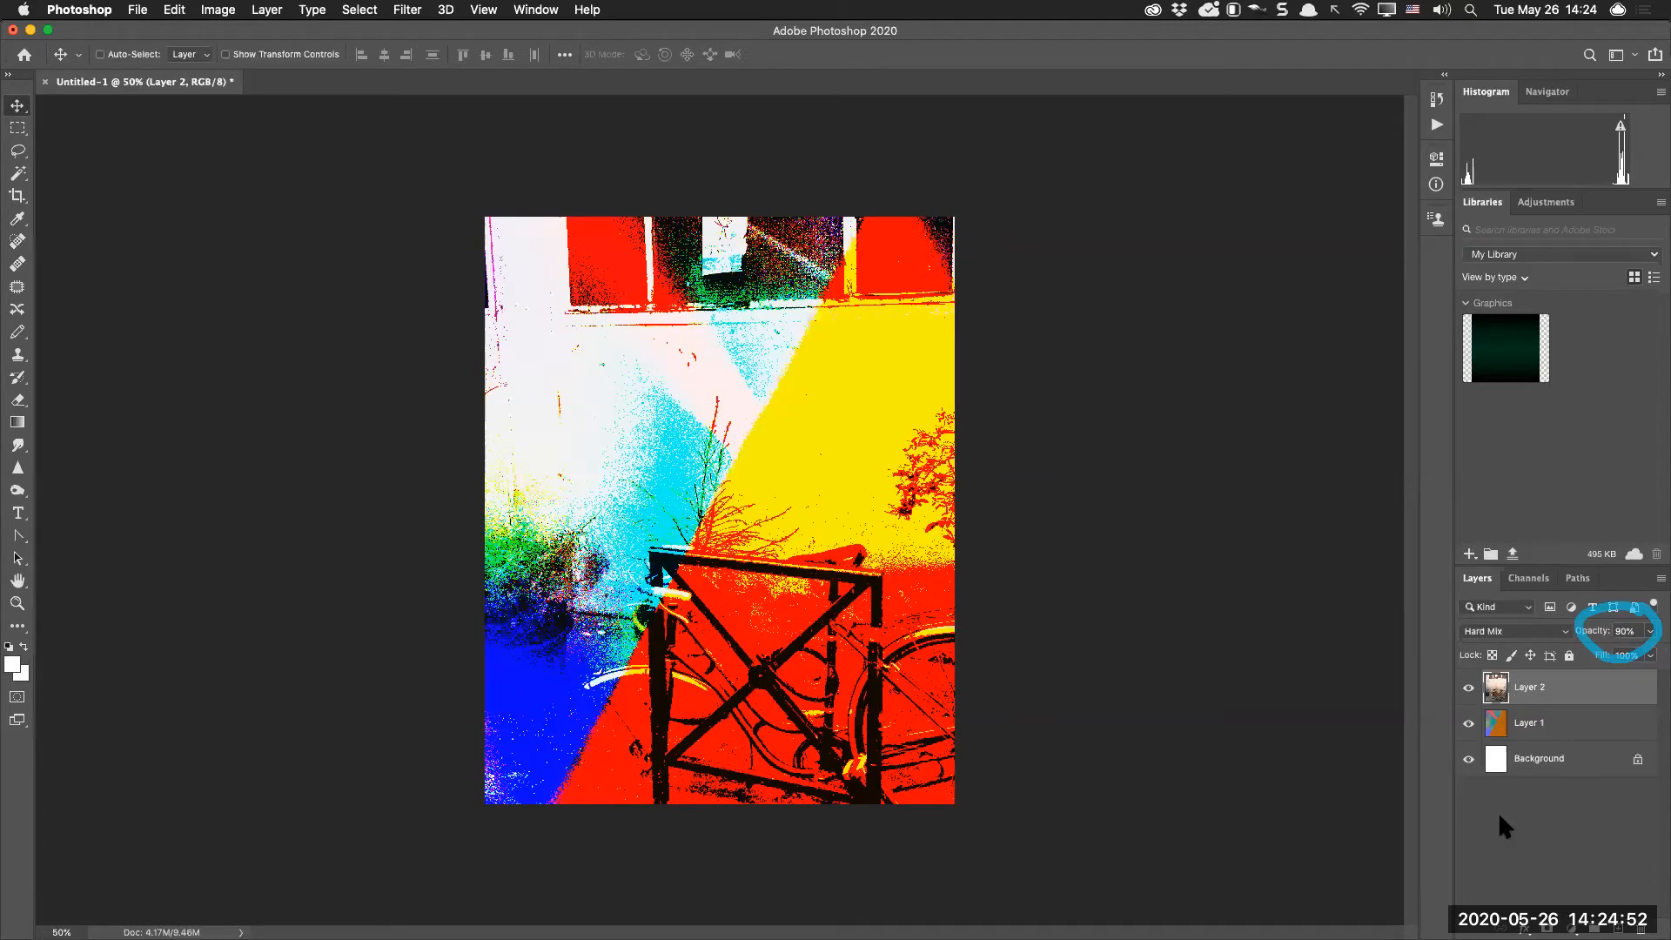
pyautogui.press('0')
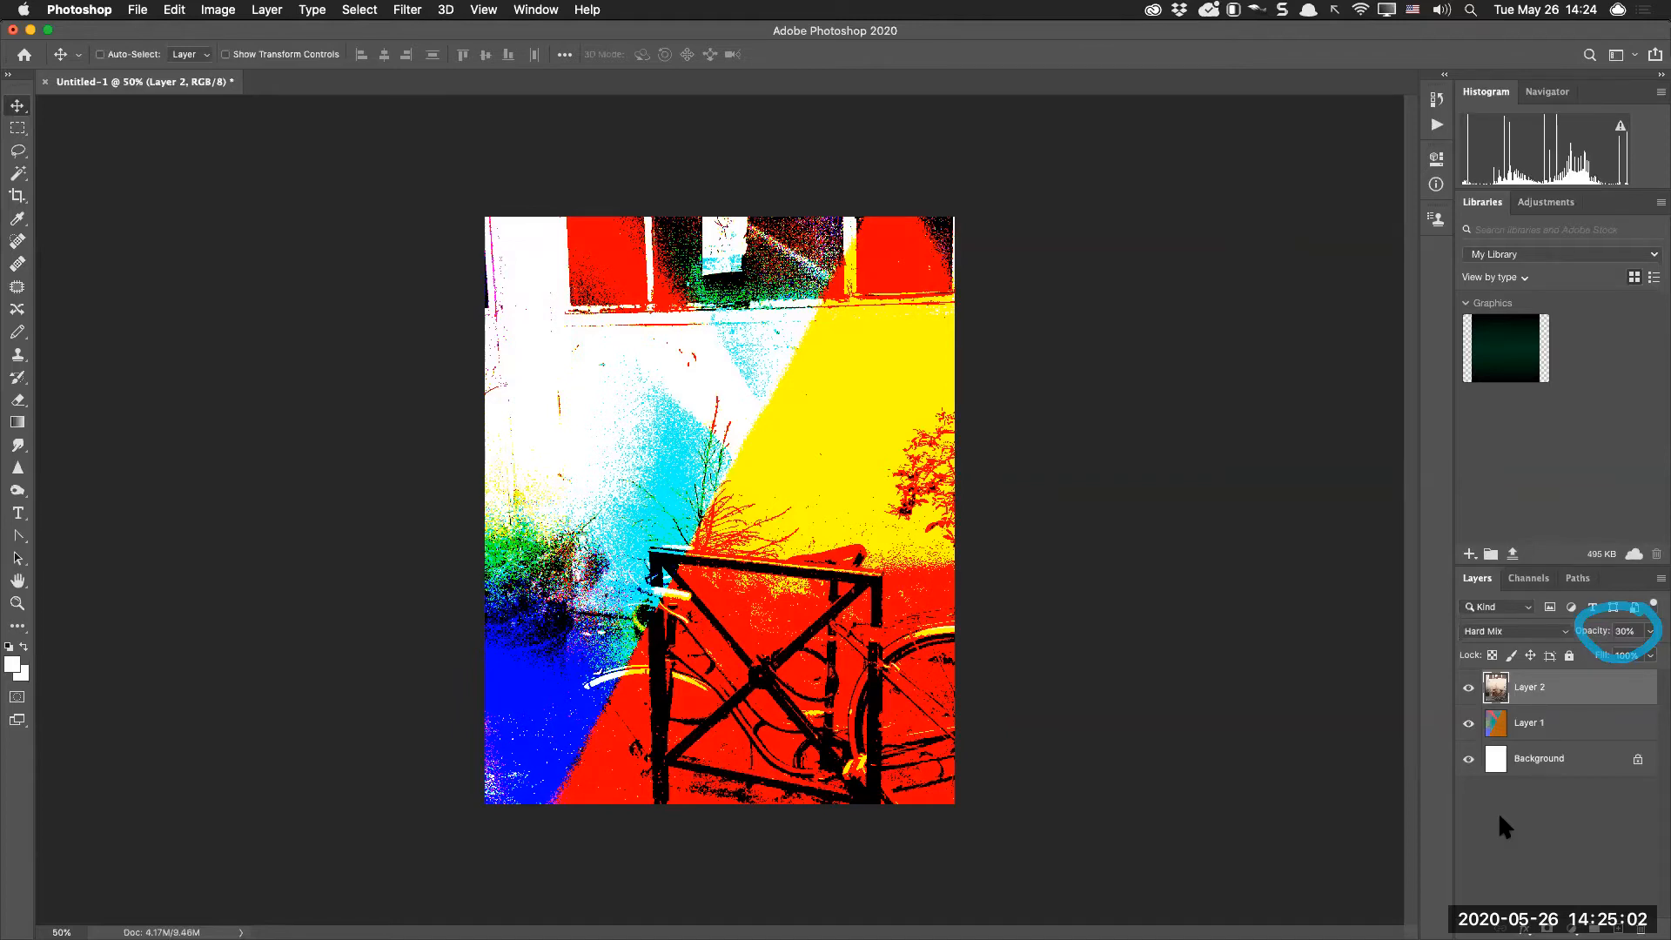
pyautogui.press('3')
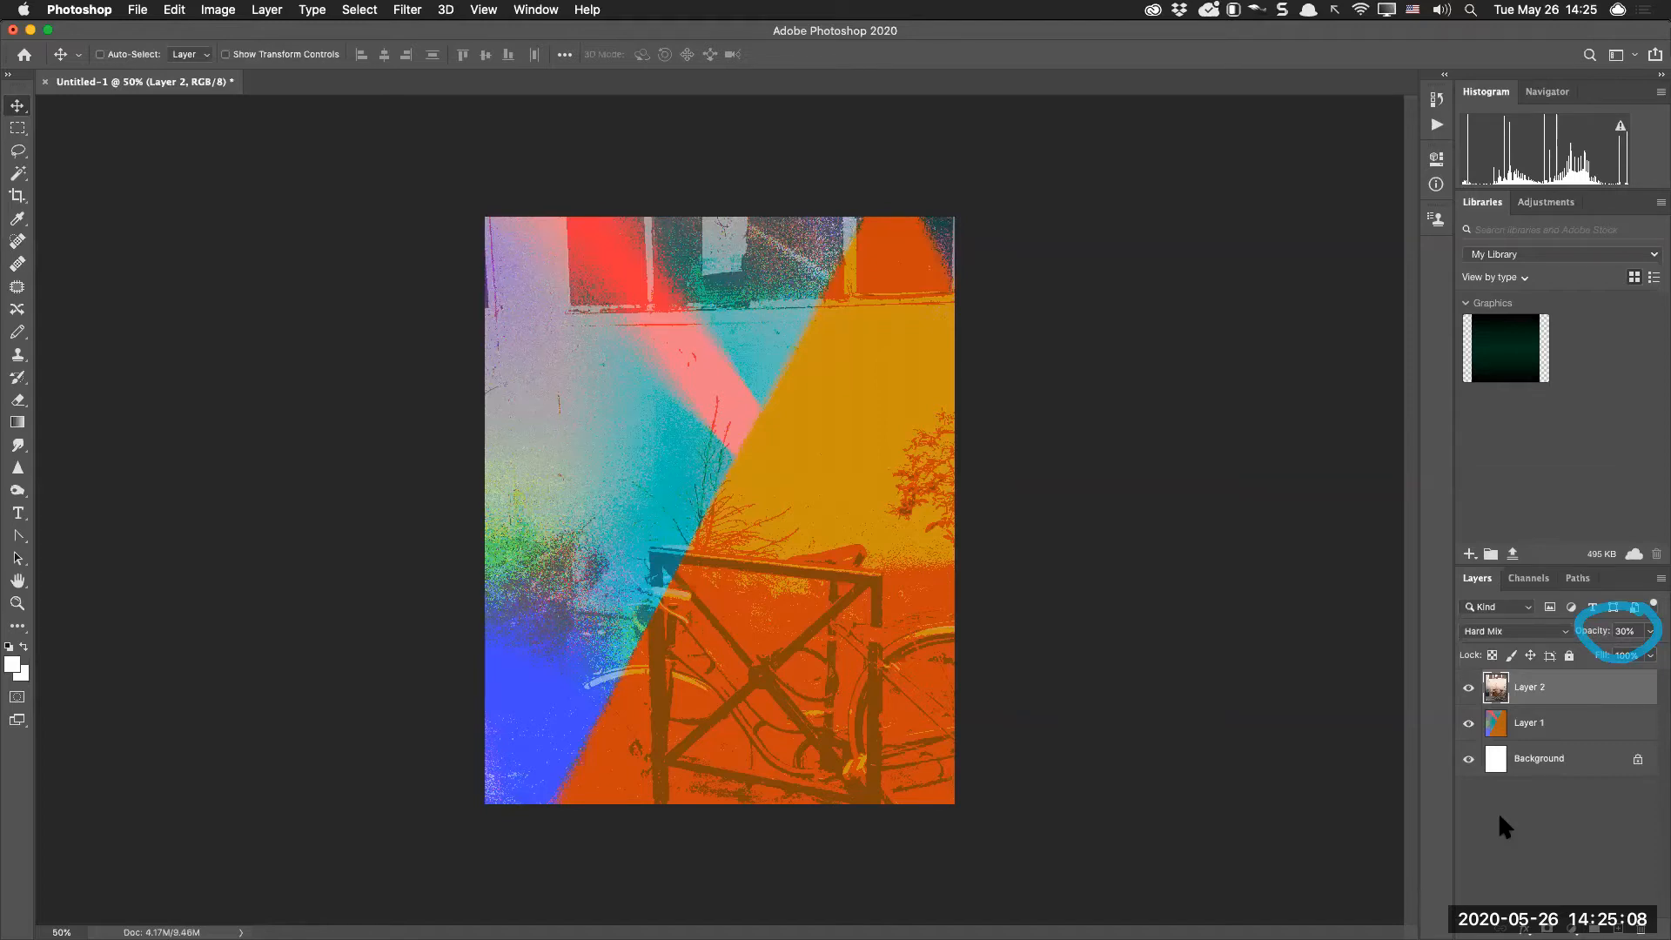
pyautogui.press('2')
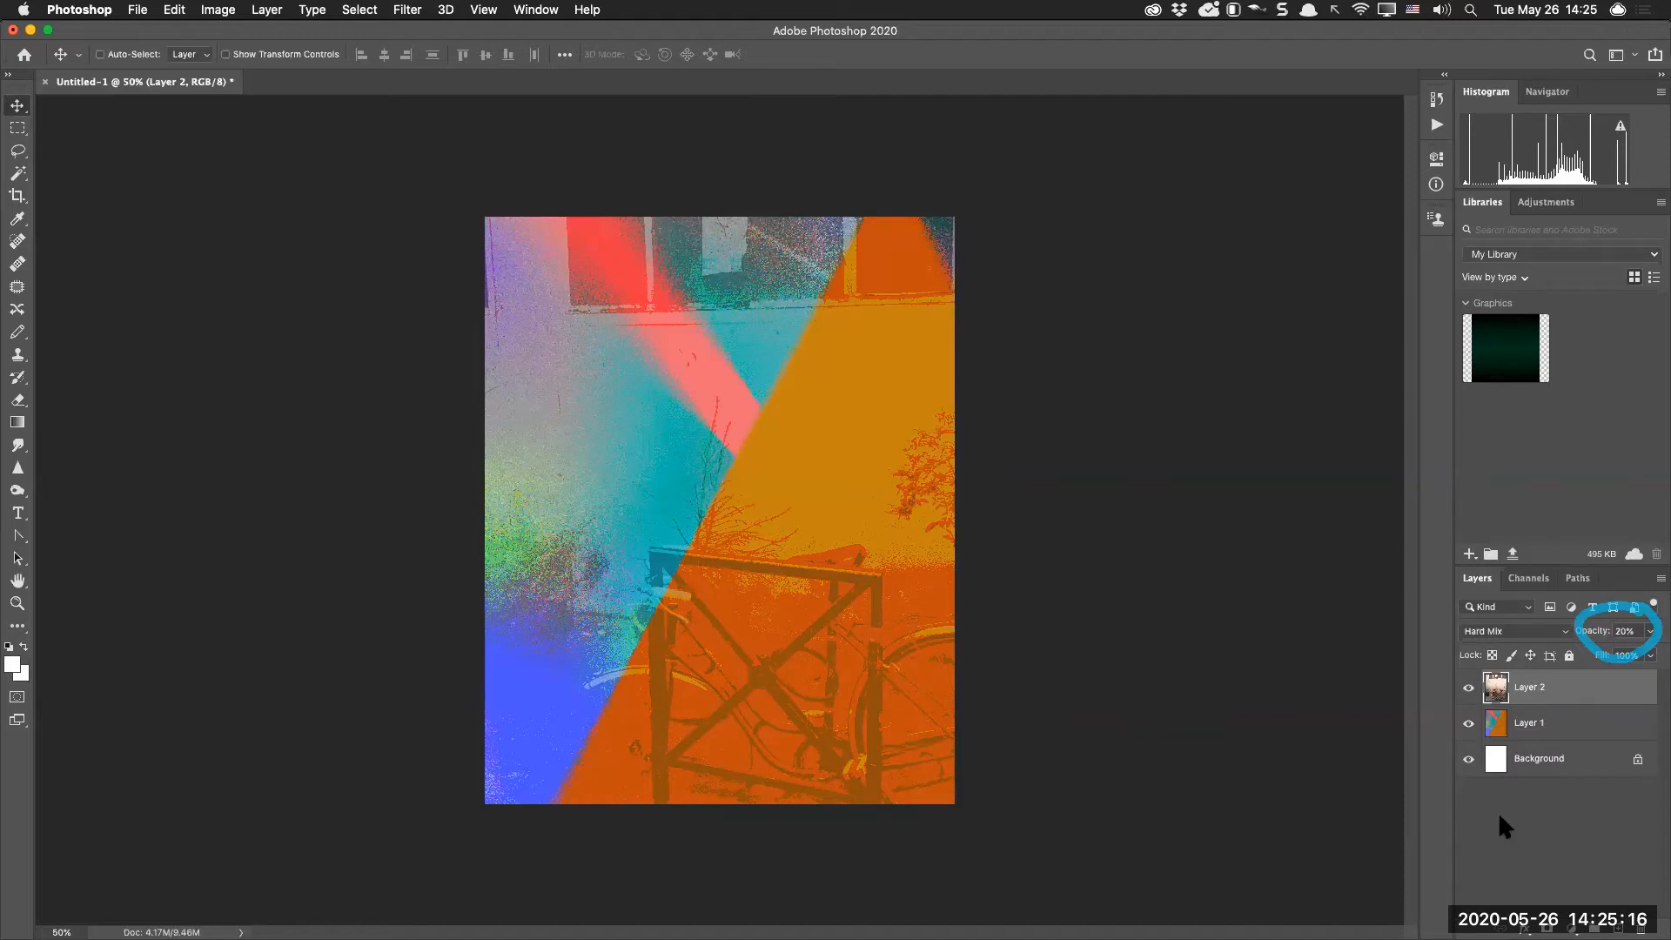
pyautogui.press('8')
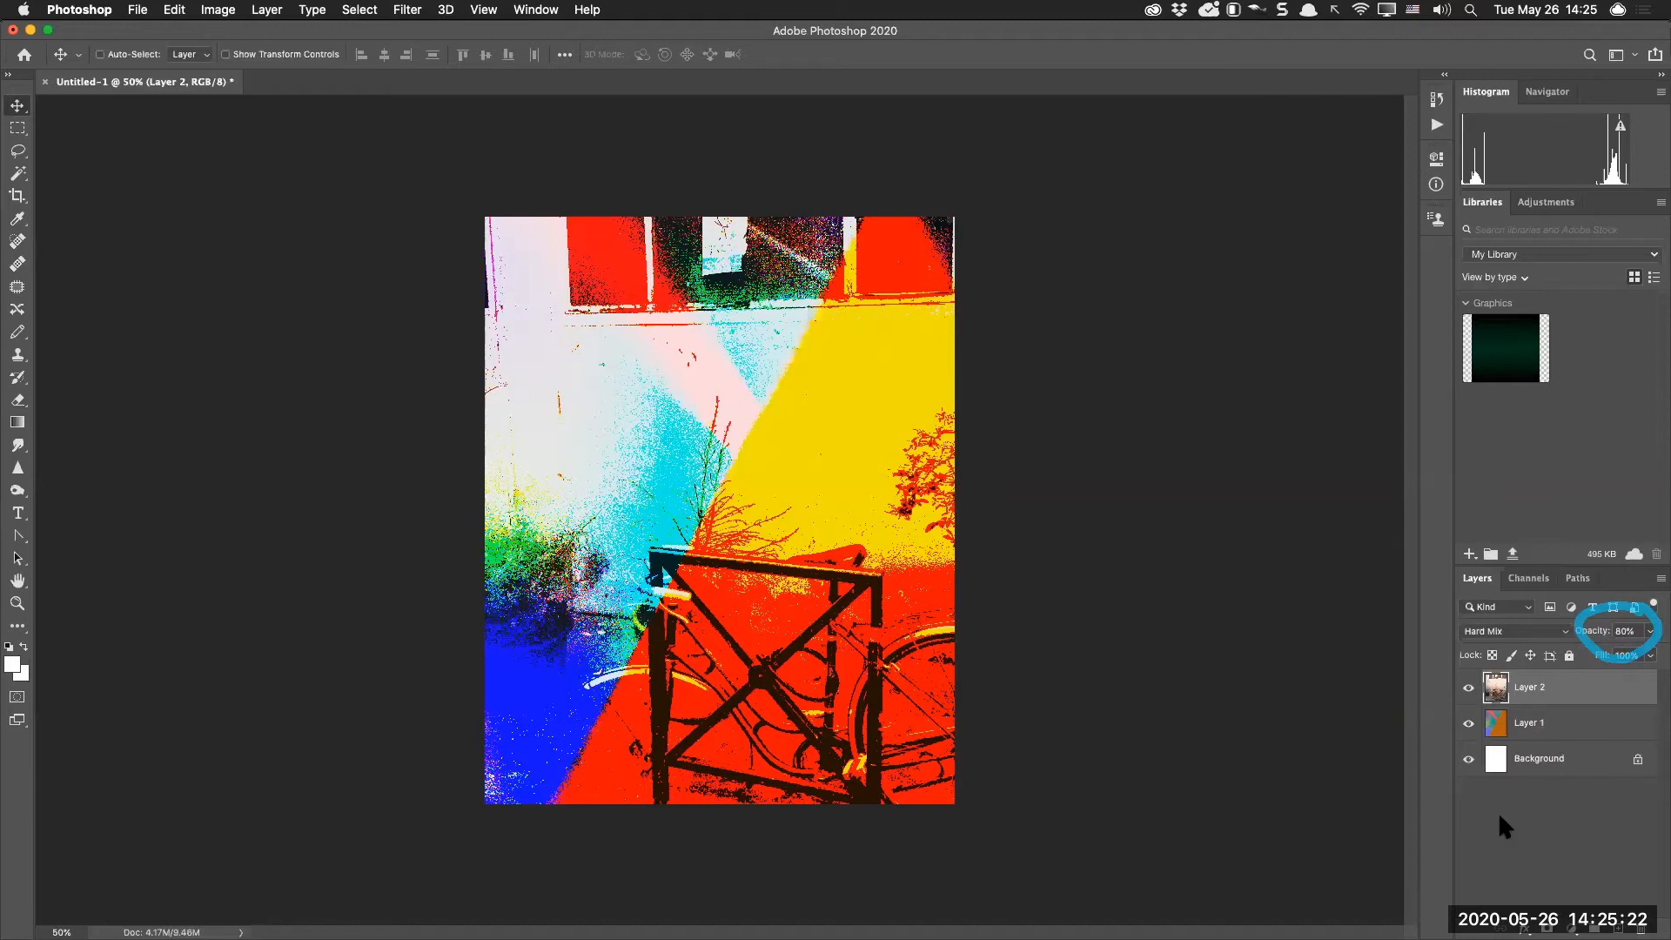
pyautogui.press('5')
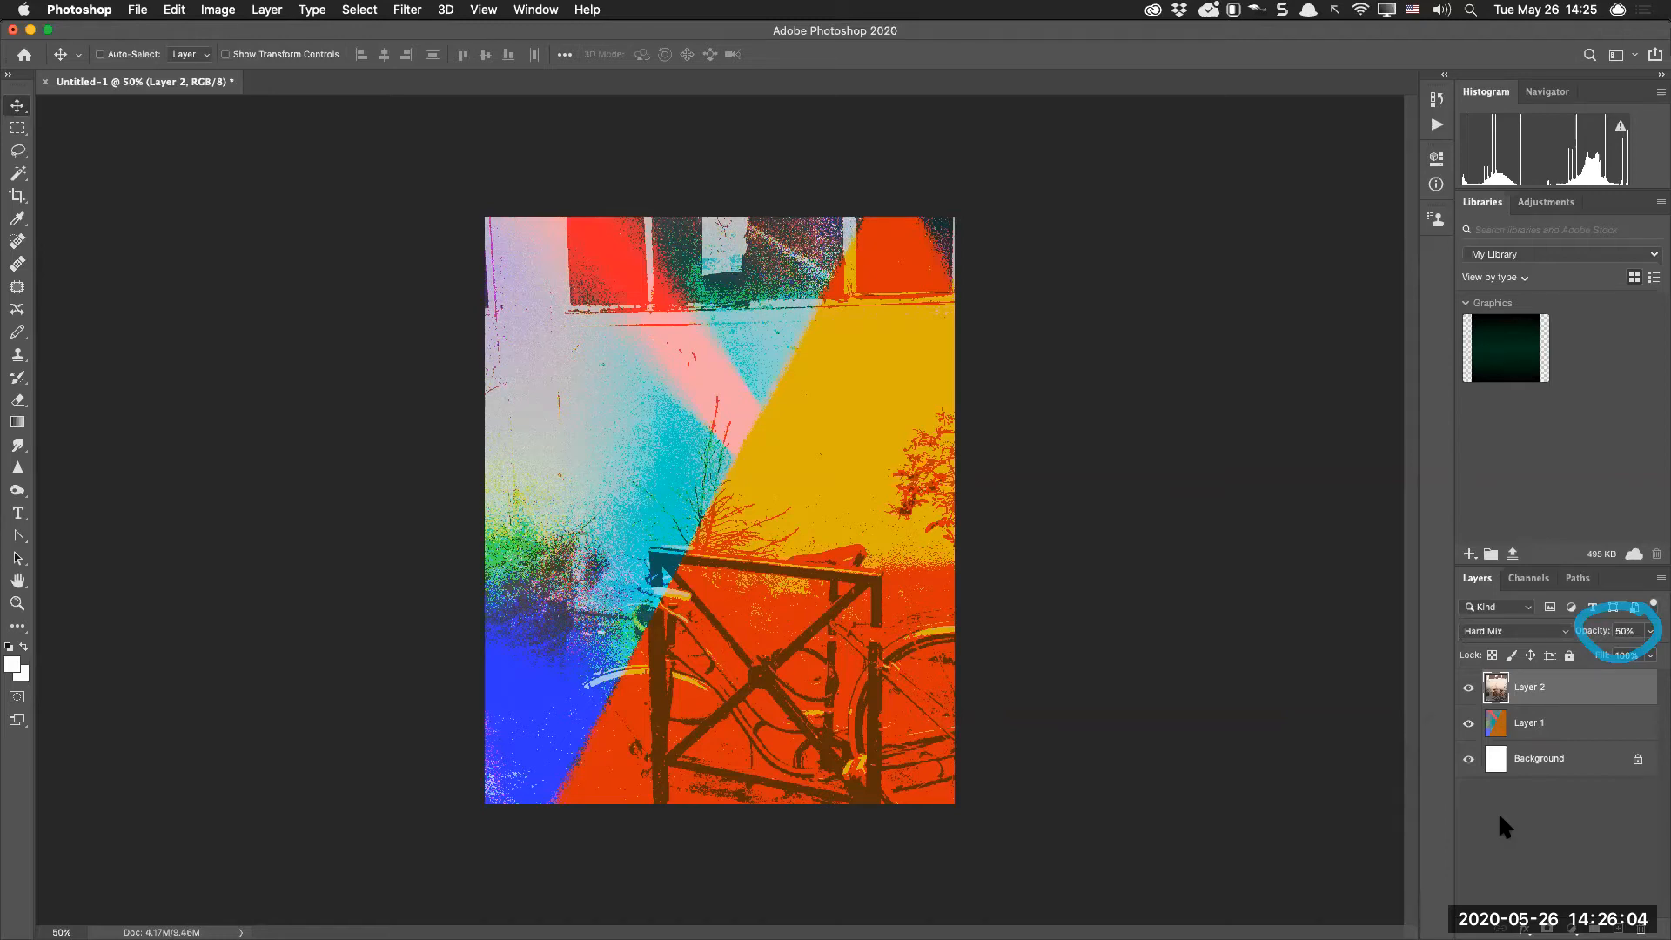
# Duplicate Layer 1 directly above the original
pyautogui.click(1579, 726)
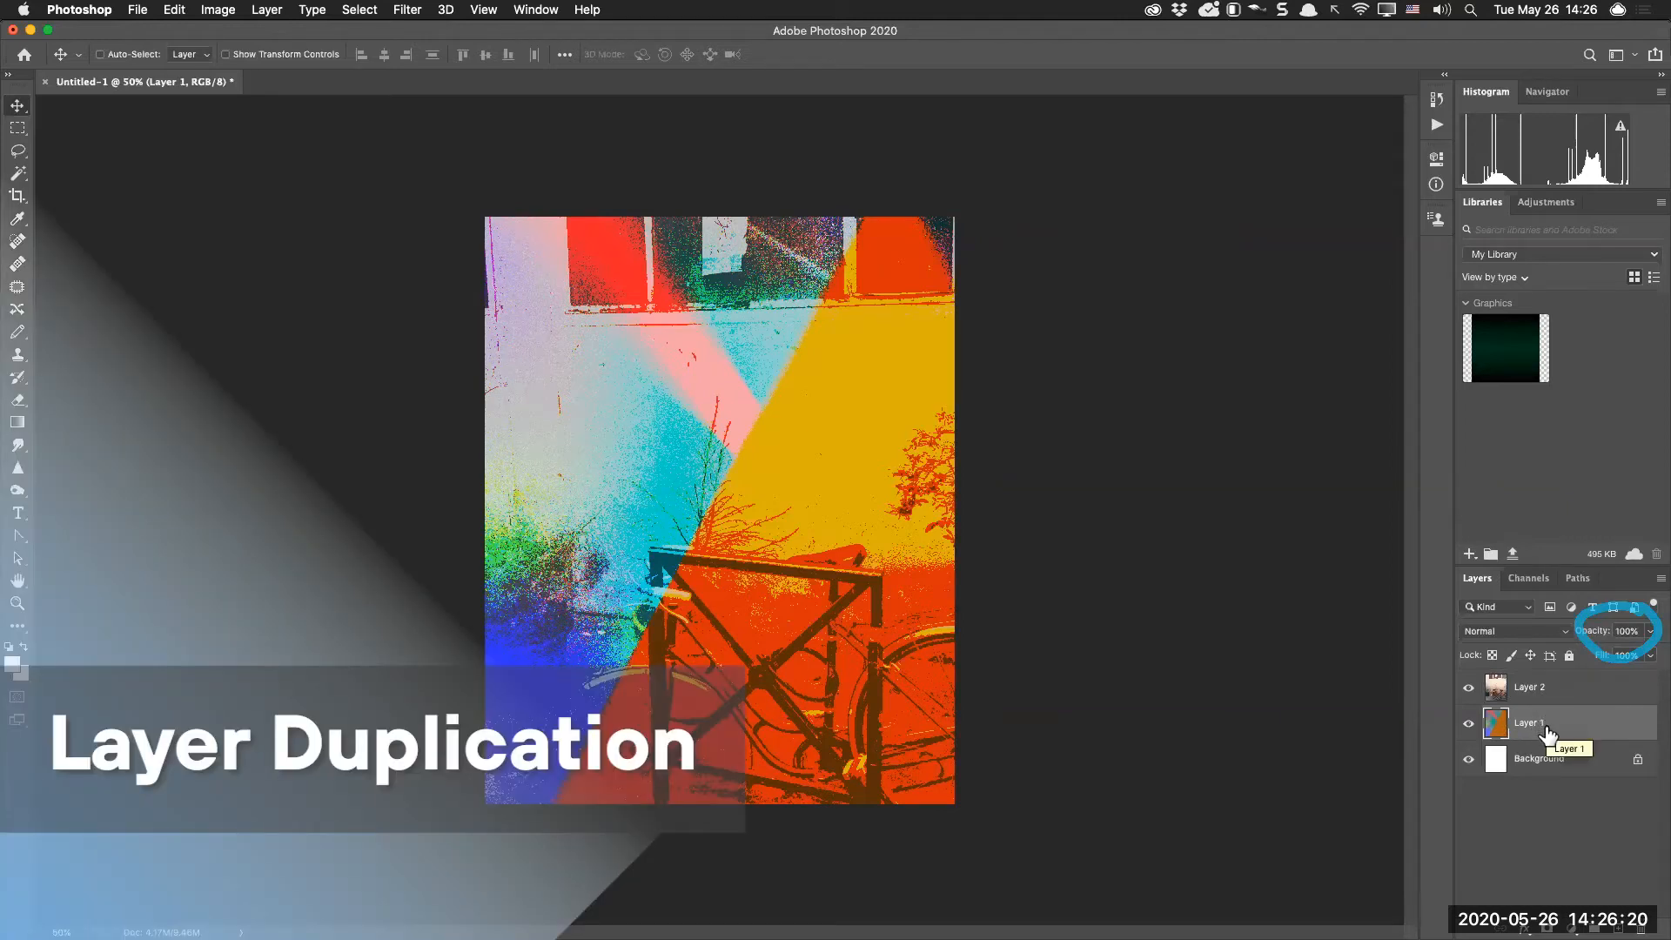
pyautogui.press('super+j')
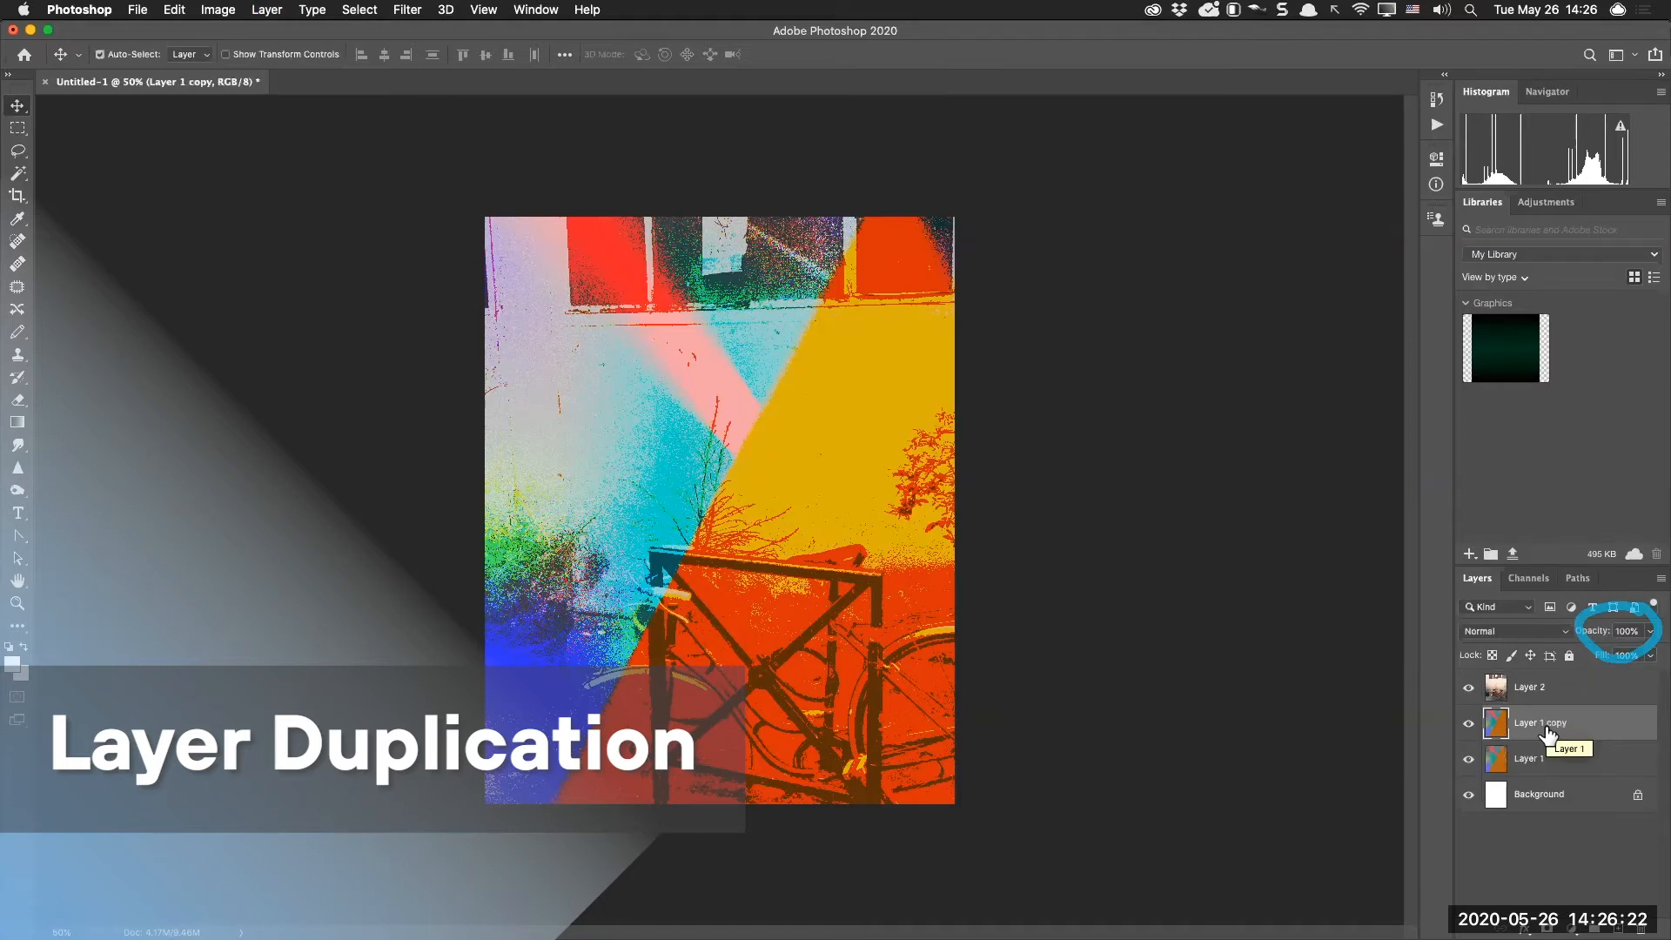
pyautogui.moveTo(1529, 661); pyautogui.dragTo(1569, 659)
pyautogui.moveTo(1554, 729); pyautogui.dragTo(1518, 724)
pyautogui.moveTo(1414, 716)
pyautogui.mouseDown()
pyautogui.moveTo(1451, 693)
pyautogui.moveTo(1538, 692)
pyautogui.mouseUp()
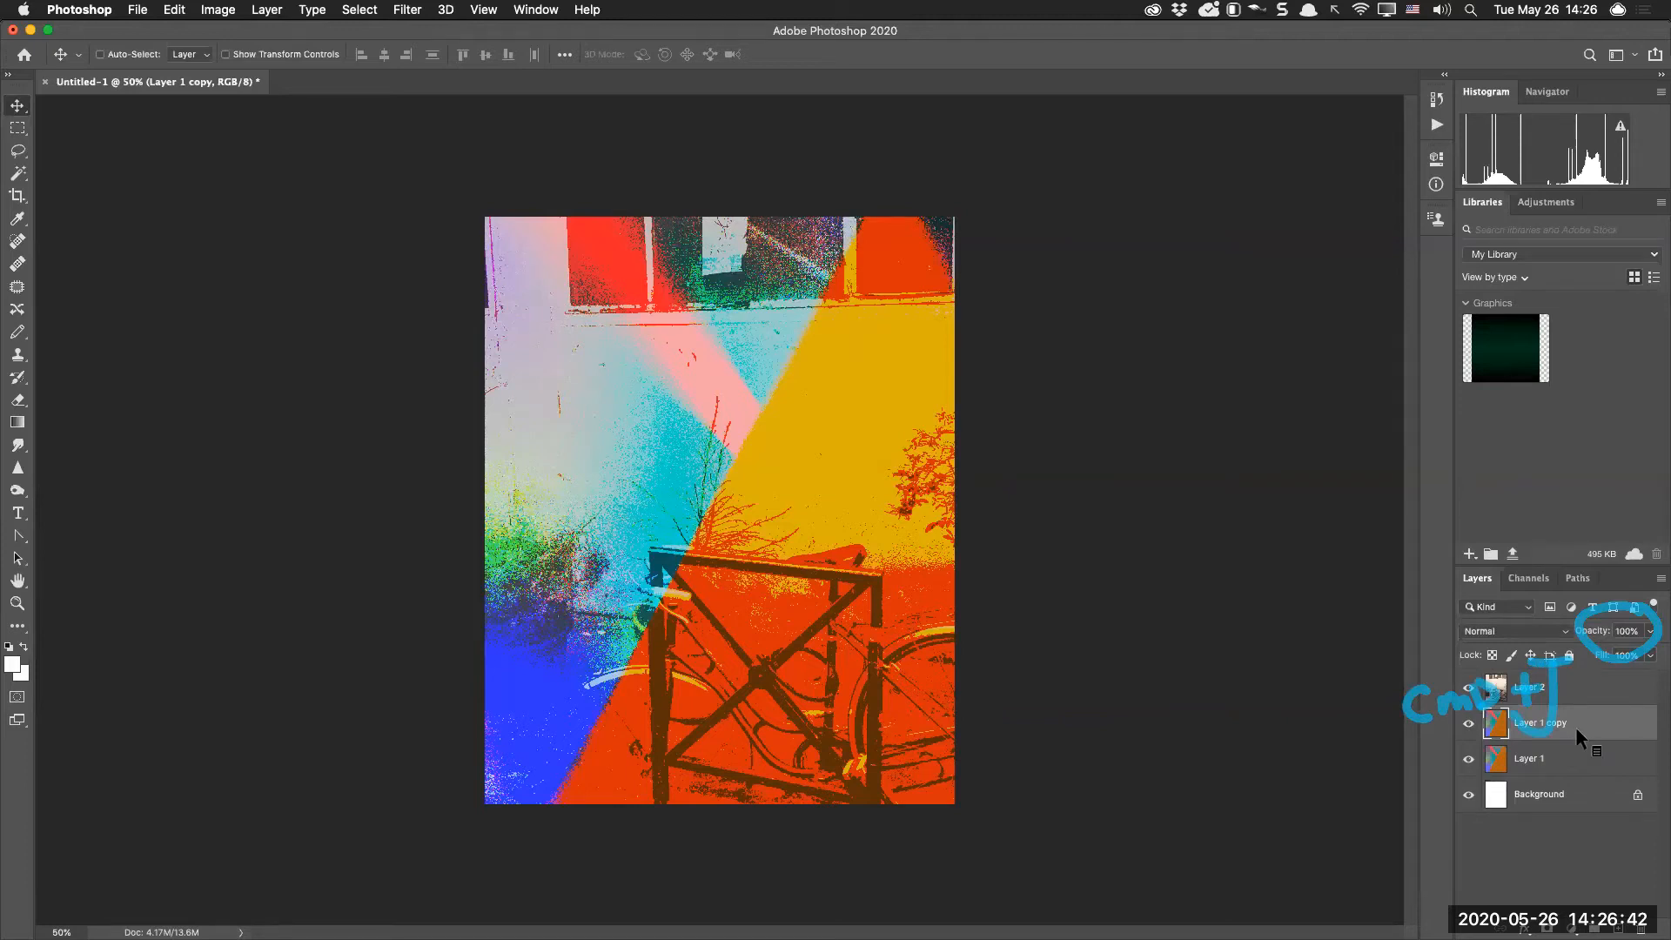
# Step the layer selection between Layer 2 and Layer 1 copy, and move Layer 1 copy above Layer 2 in the stack
pyautogui.hotkey('alt', 'shift', ']')
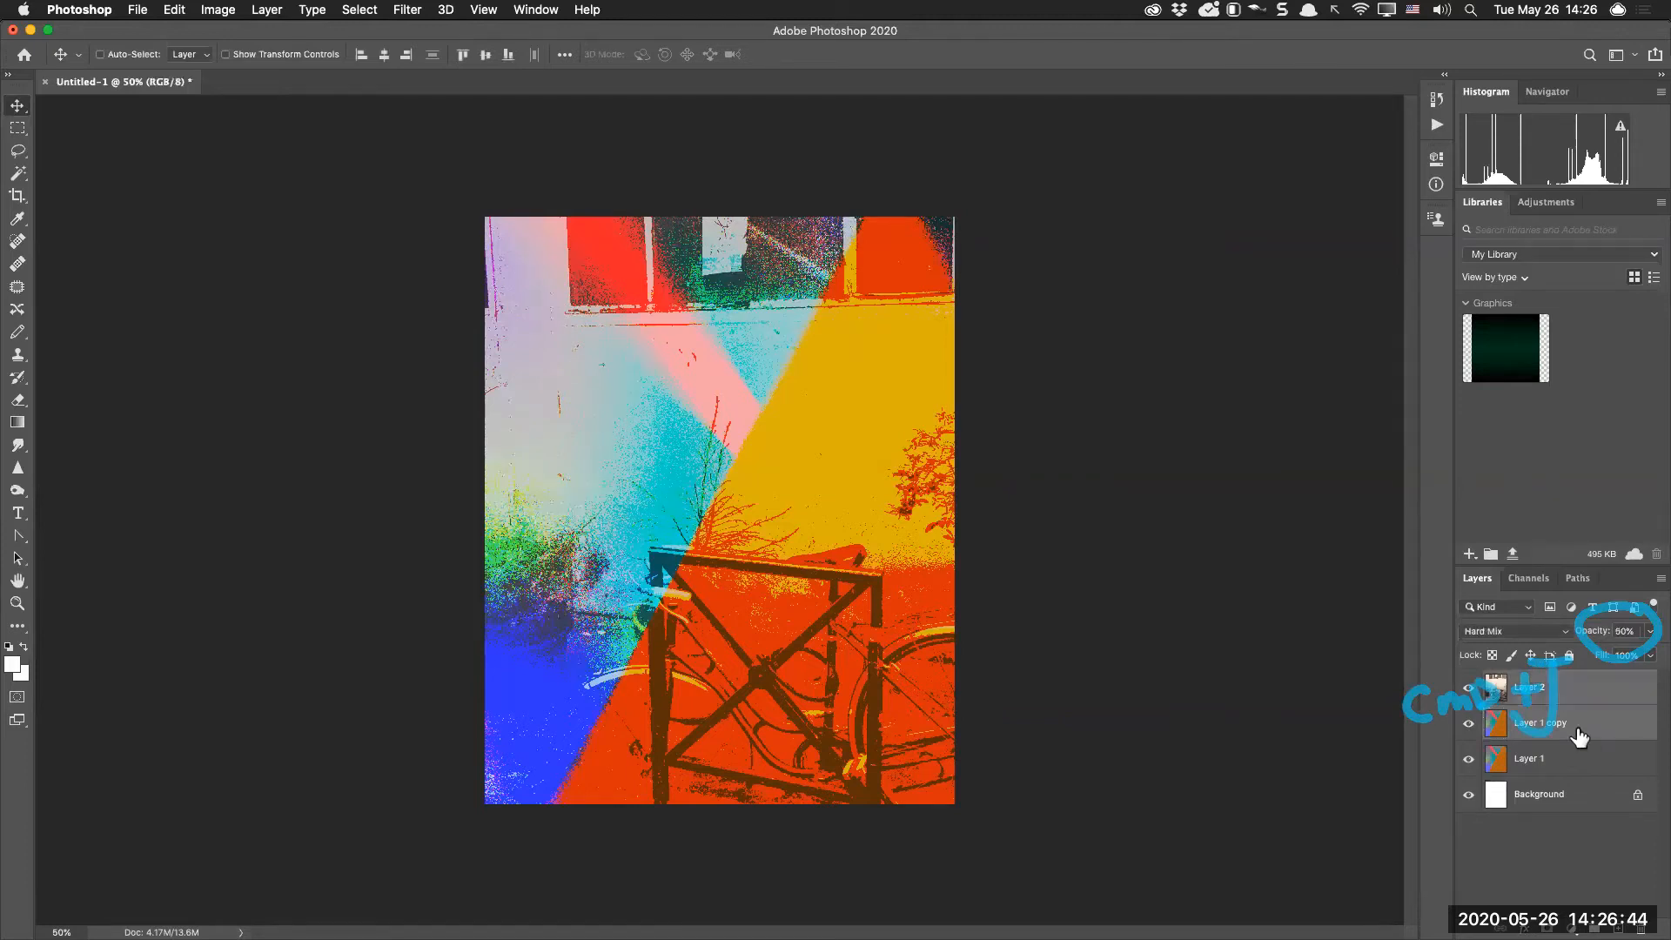
pyautogui.click(1579, 737)
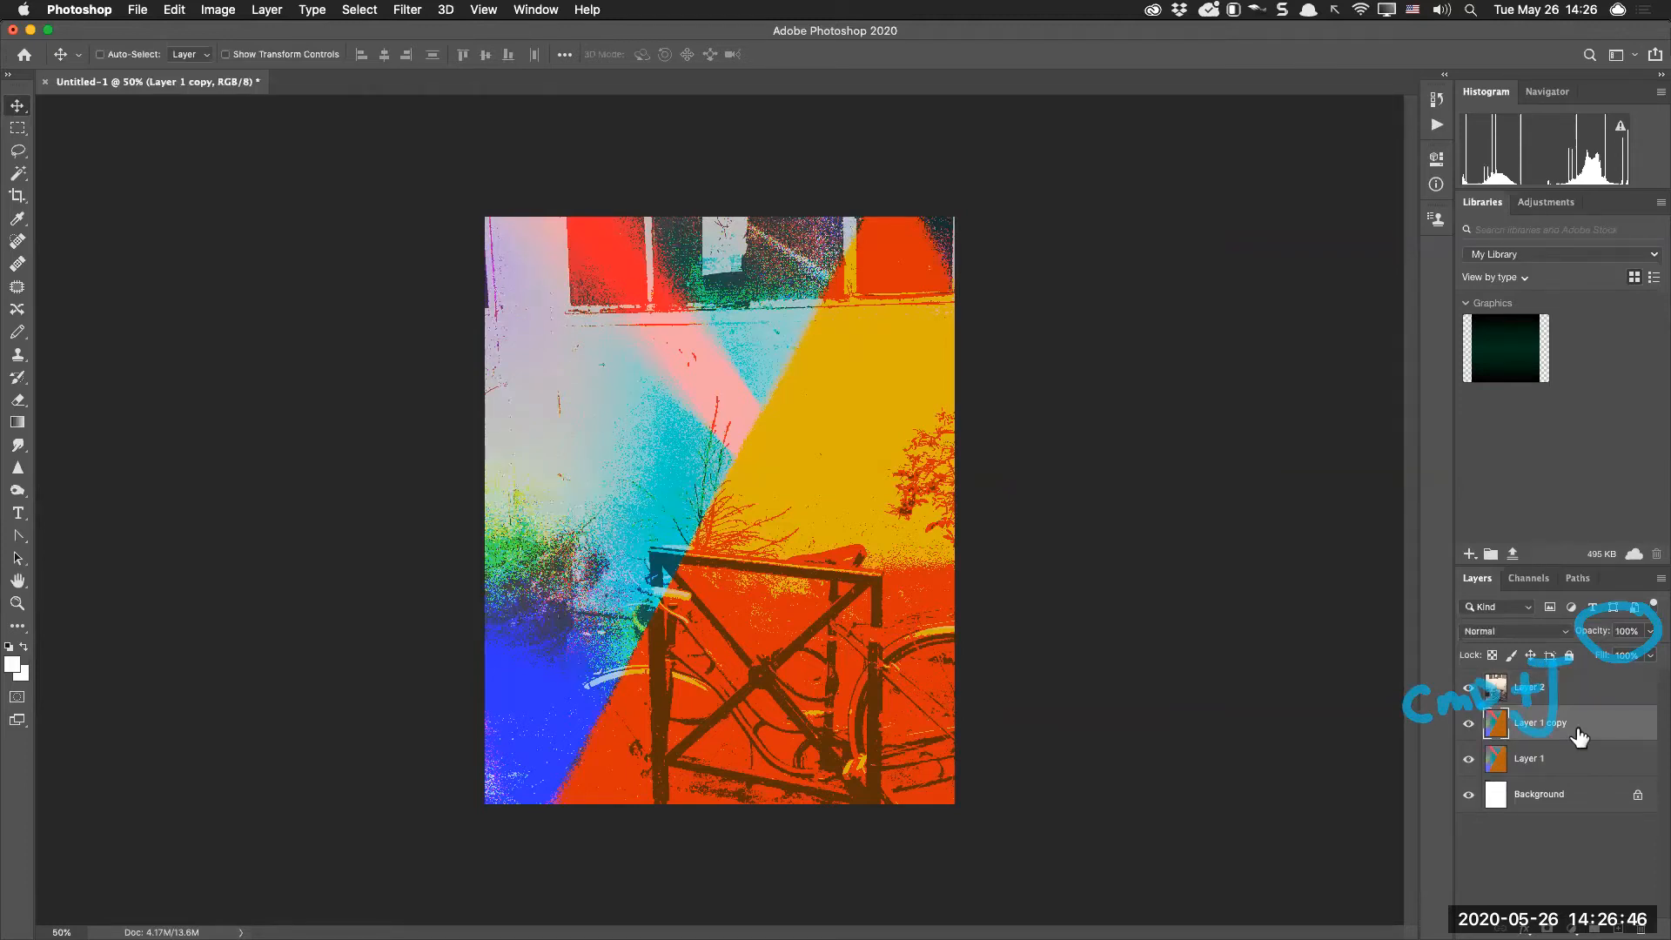
pyautogui.hotkey('alt', ']')
pyautogui.hotkey('alt', '[')
pyautogui.hotkey('alt', ']')
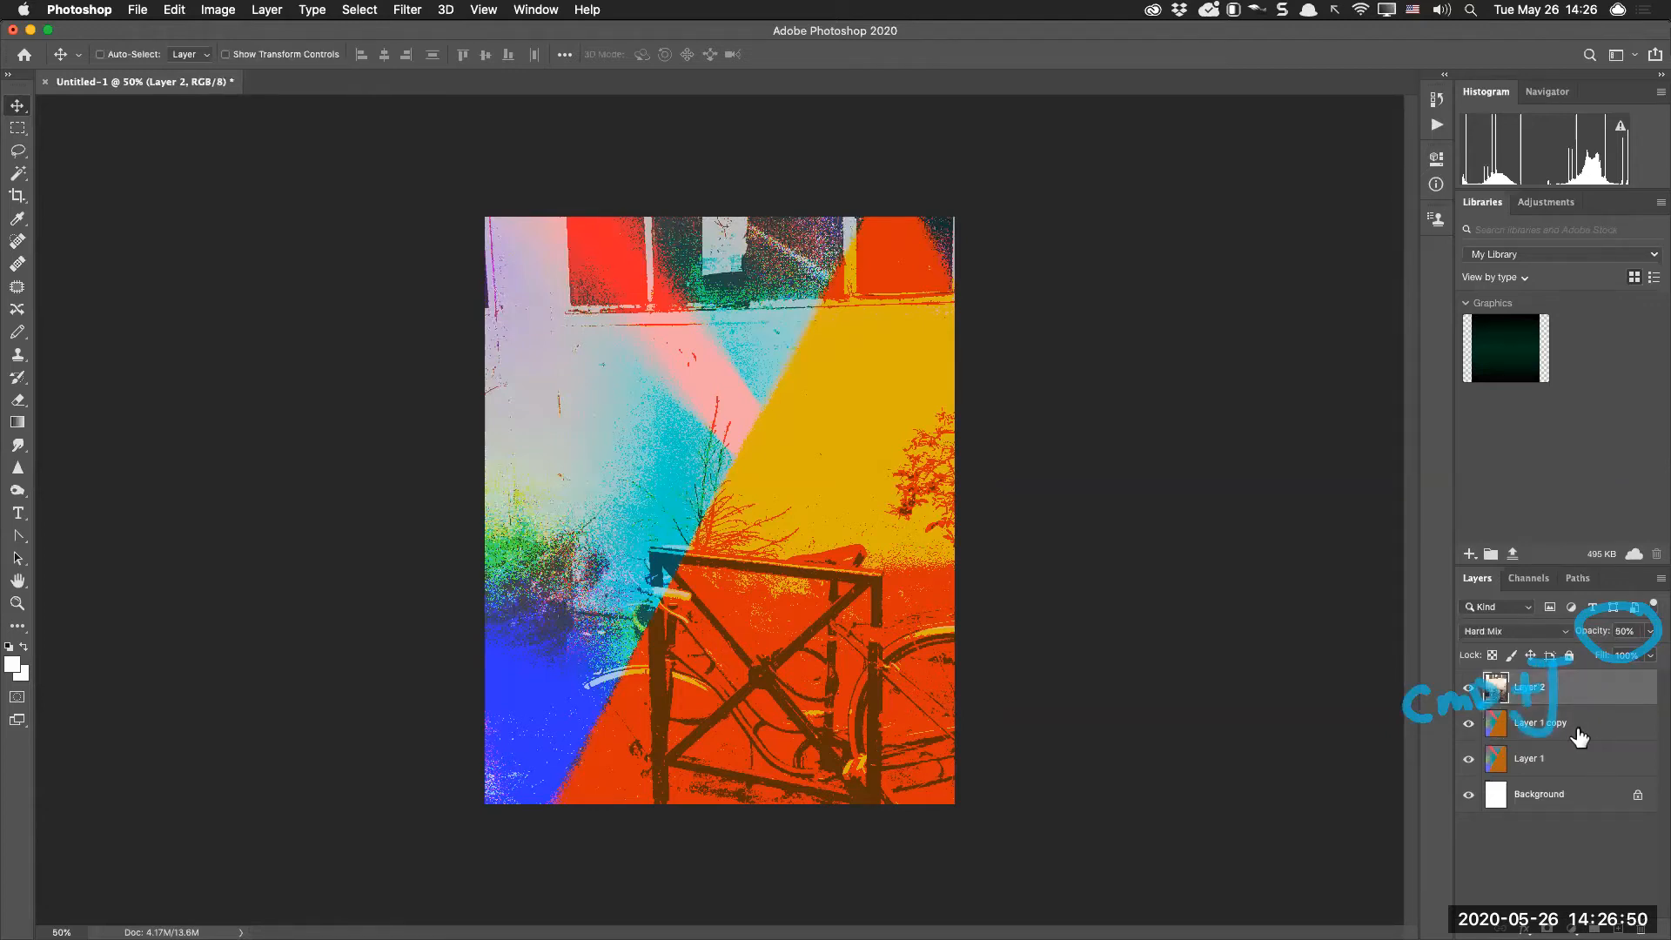
pyautogui.hotkey('alt', '[')
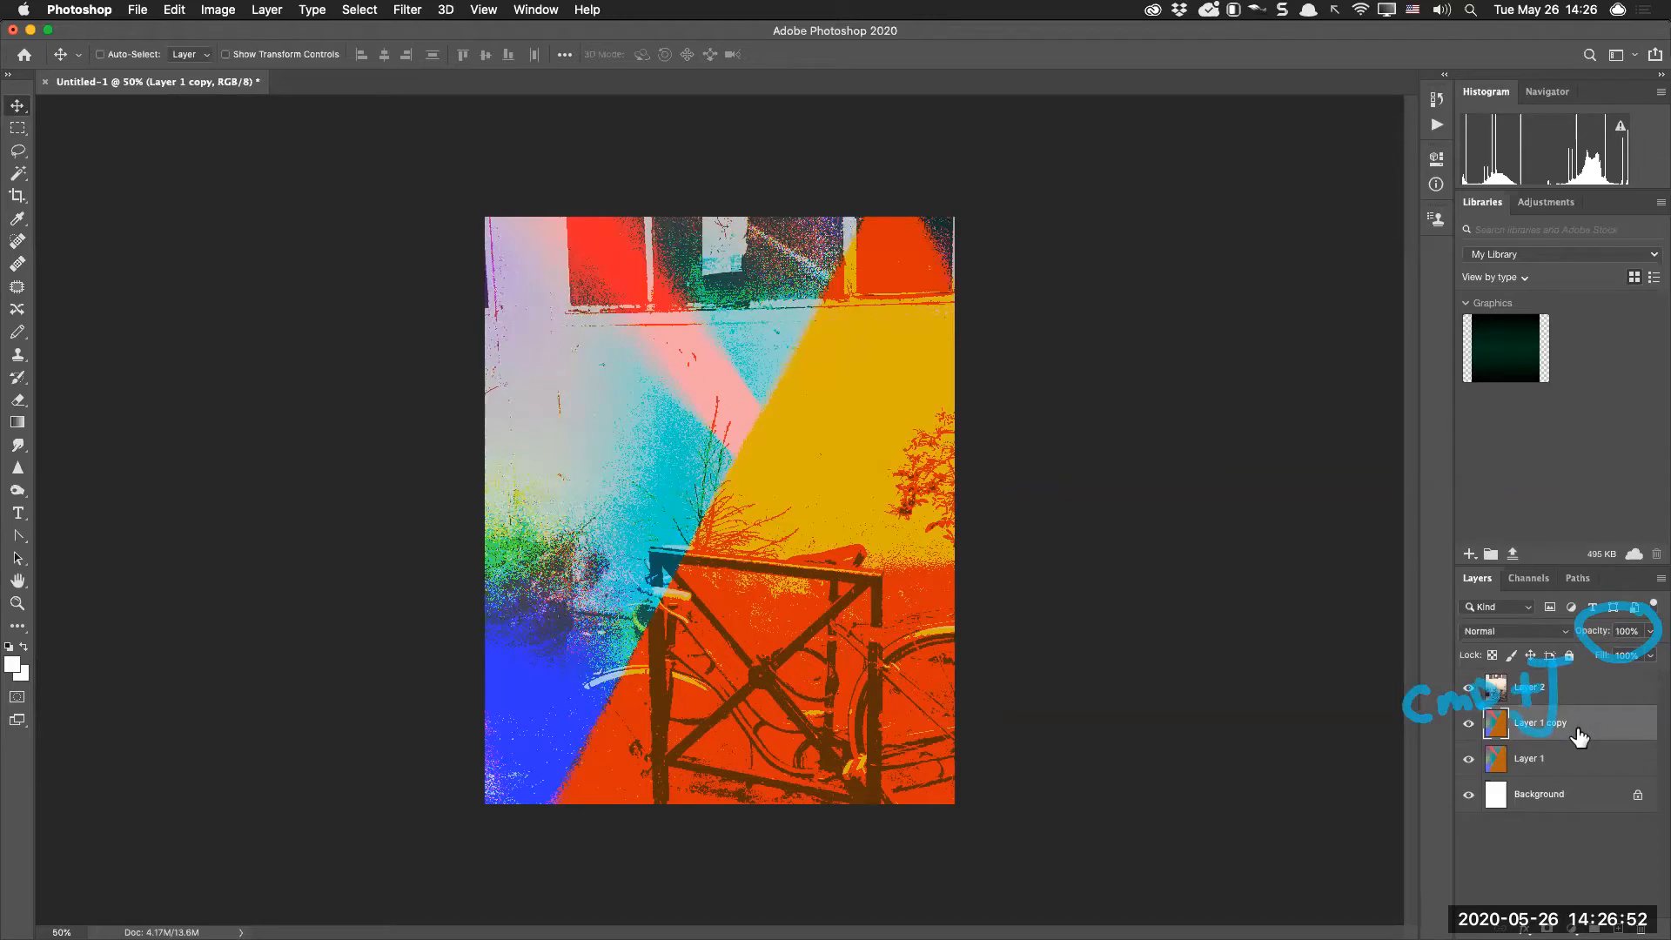
pyautogui.press('super+bracketright')
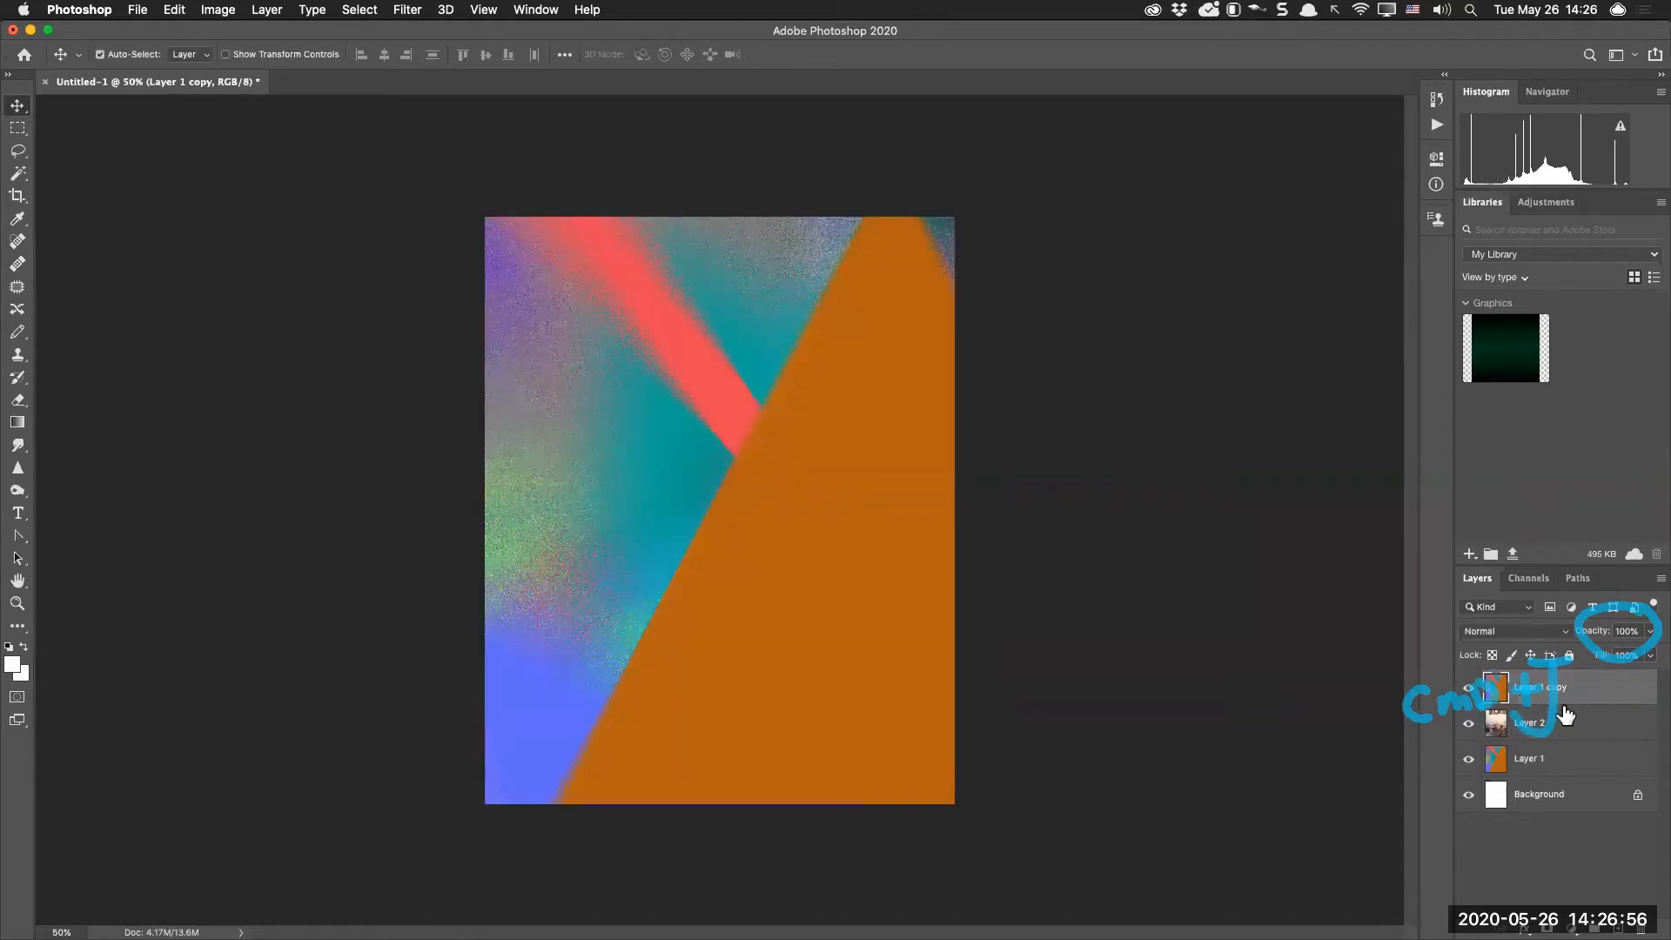
# Undo the last layer reorder and bring the original Layer 1 to the top of the stack
pyautogui.press('super+z')
pyautogui.click(1581, 765)
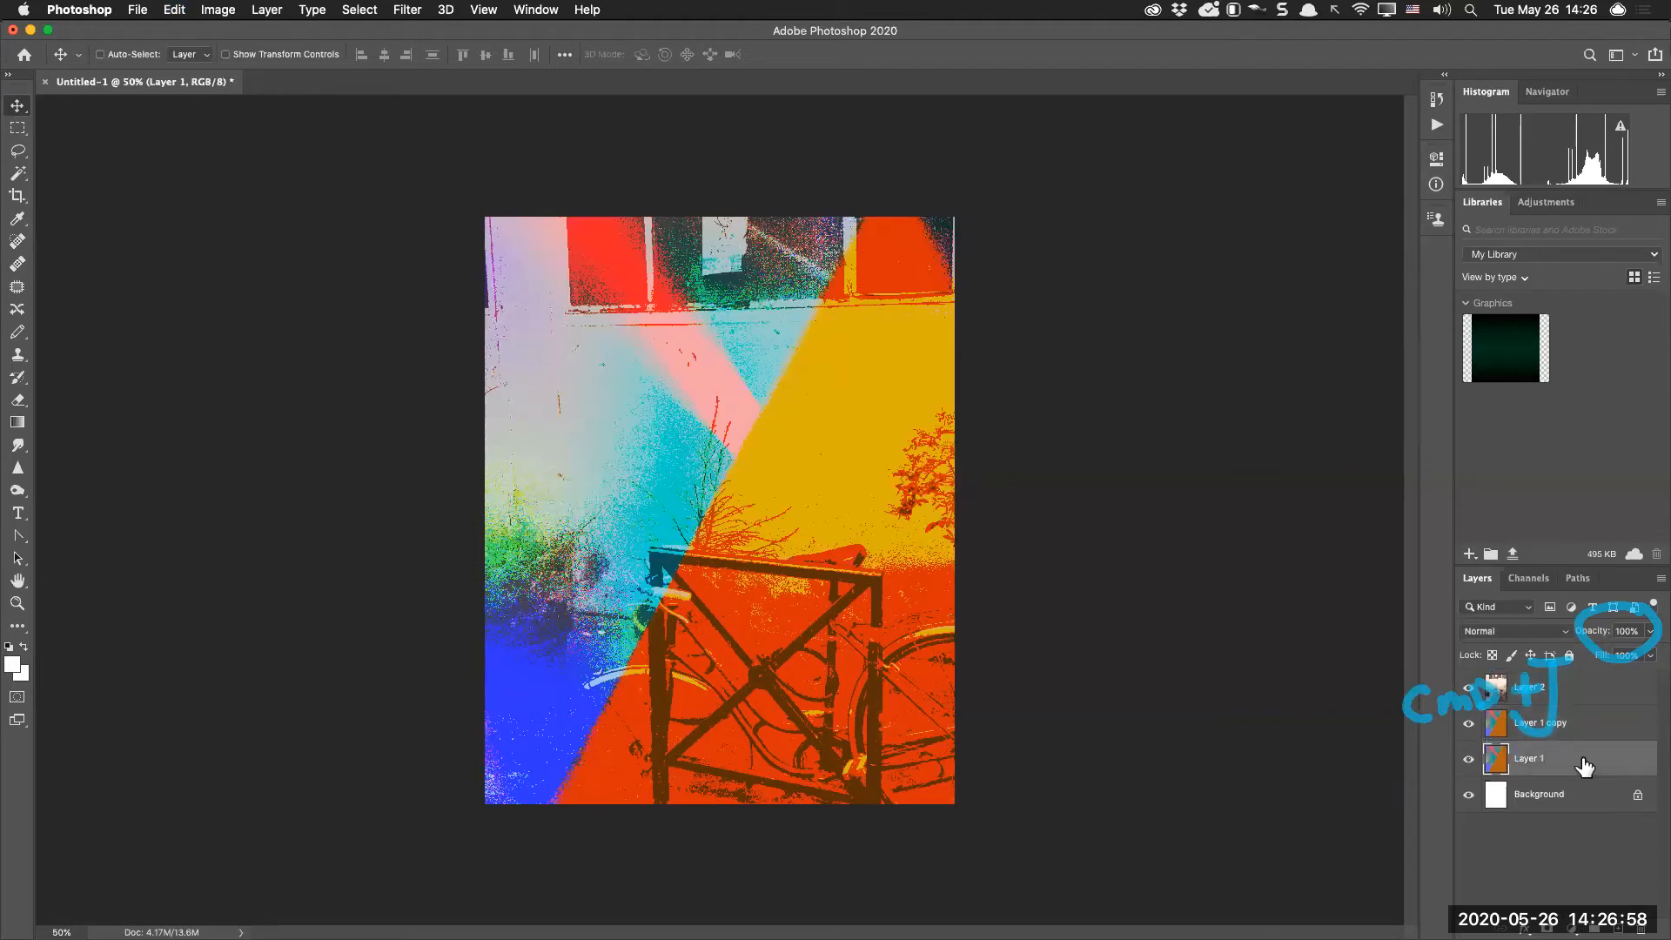
pyautogui.press('super+shift+bracketright')
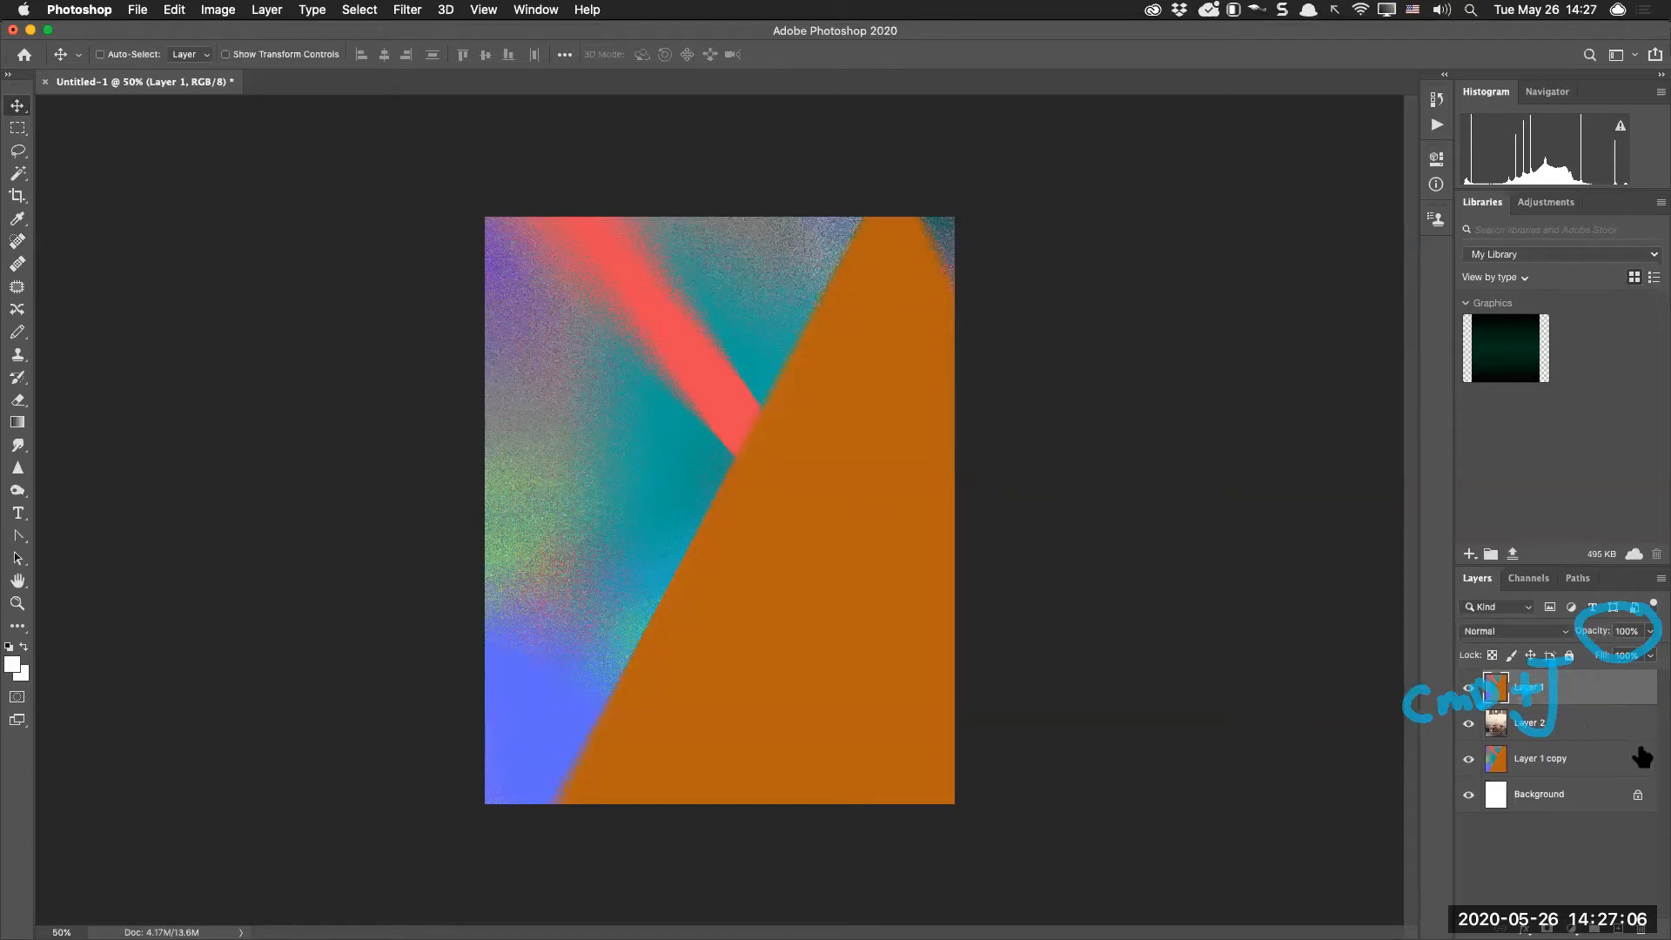
# Select Layer 1, Layer 2 and Layer 1 copy in turn to review their stacking order and blend settings
pyautogui.moveTo(1569, 699)
pyautogui.mouseDown()
pyautogui.moveTo(1577, 764)
pyautogui.moveTo(1582, 683)
pyautogui.mouseUp()
pyautogui.click(1596, 725)
pyautogui.click(1596, 759)
pyautogui.click(1599, 721)
pyautogui.click(1610, 684)
pyautogui.click(1607, 722)
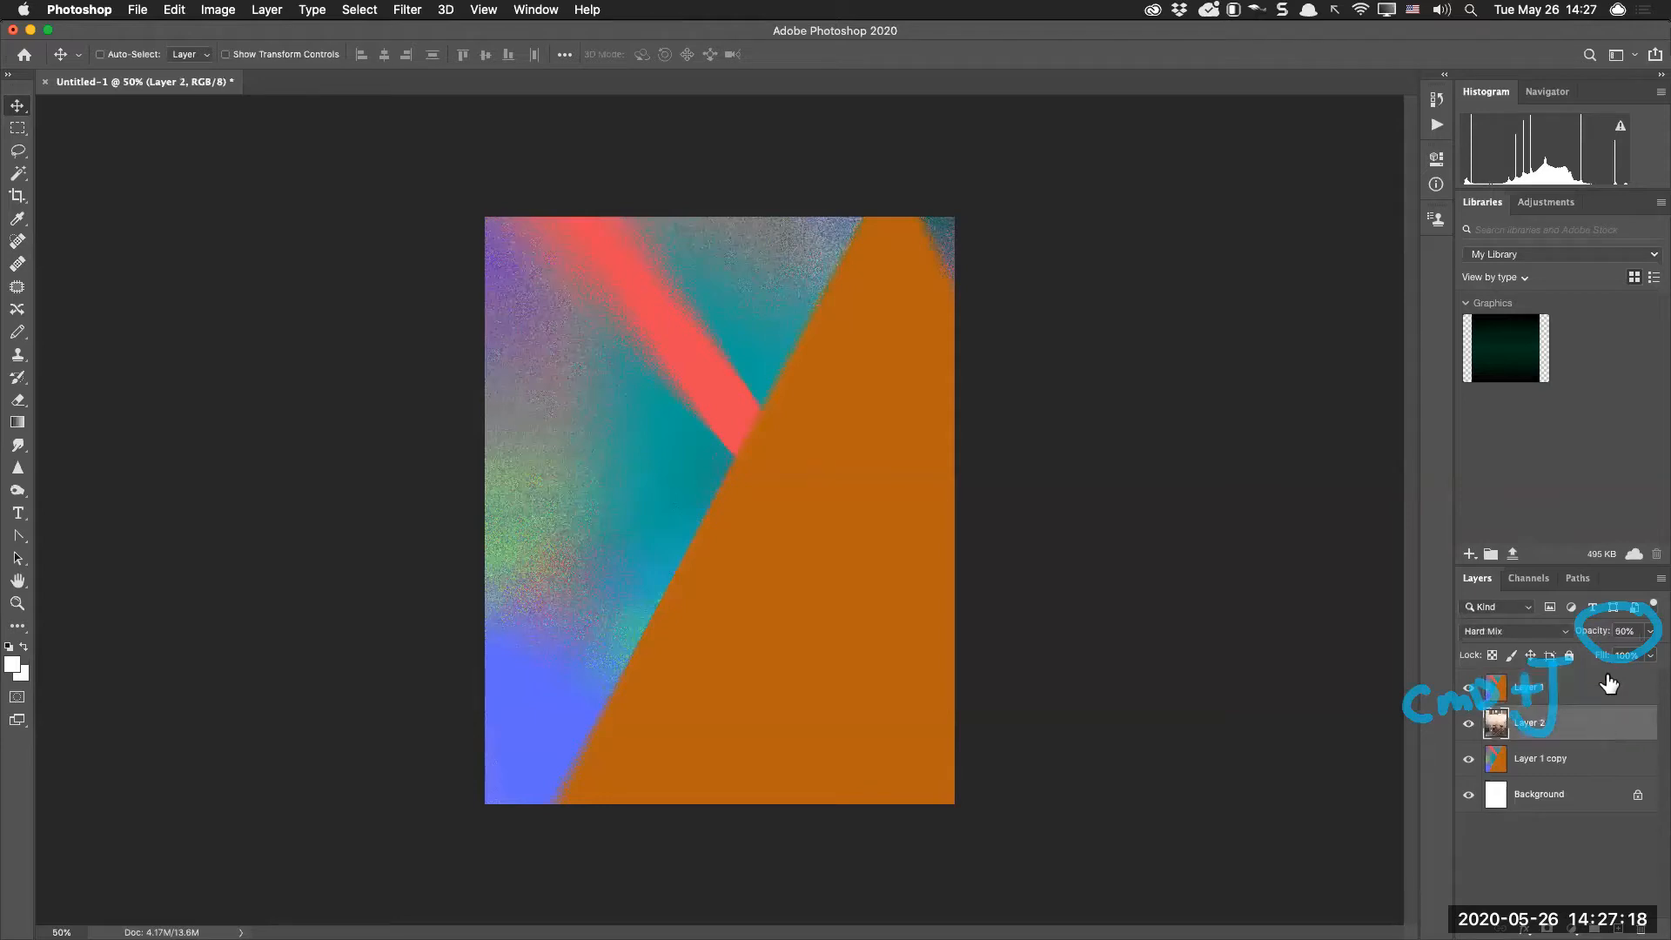
pyautogui.click(1607, 679)
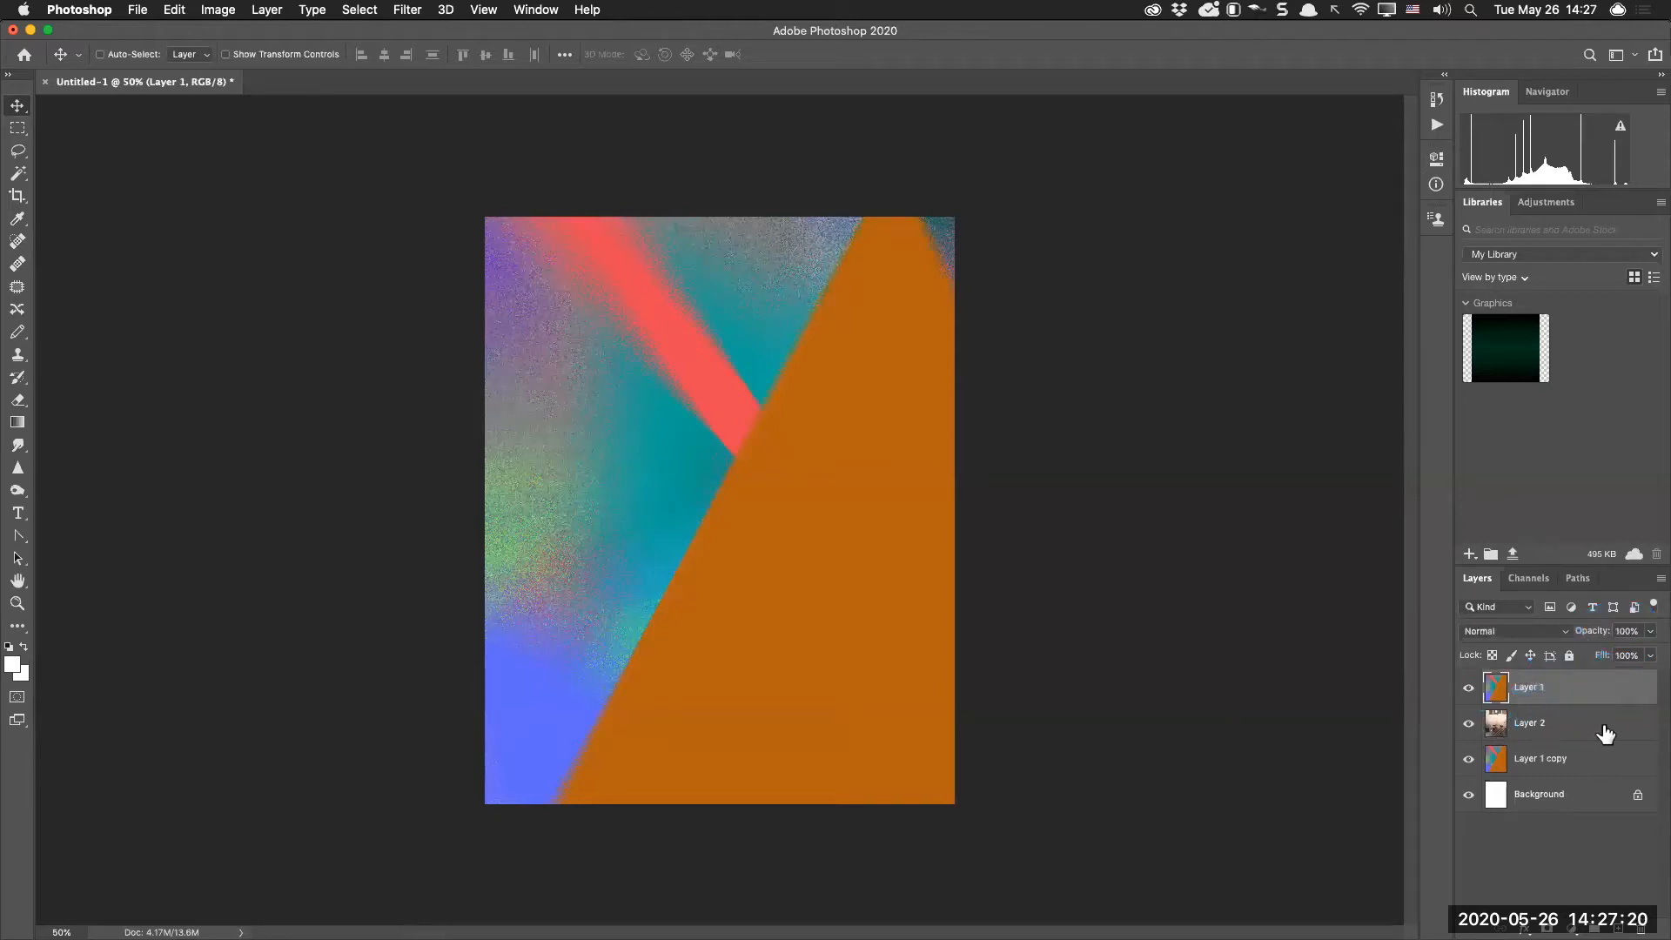
pyautogui.click(1562, 722)
pyautogui.click(1595, 692)
pyautogui.click(1598, 731)
pyautogui.click(1603, 763)
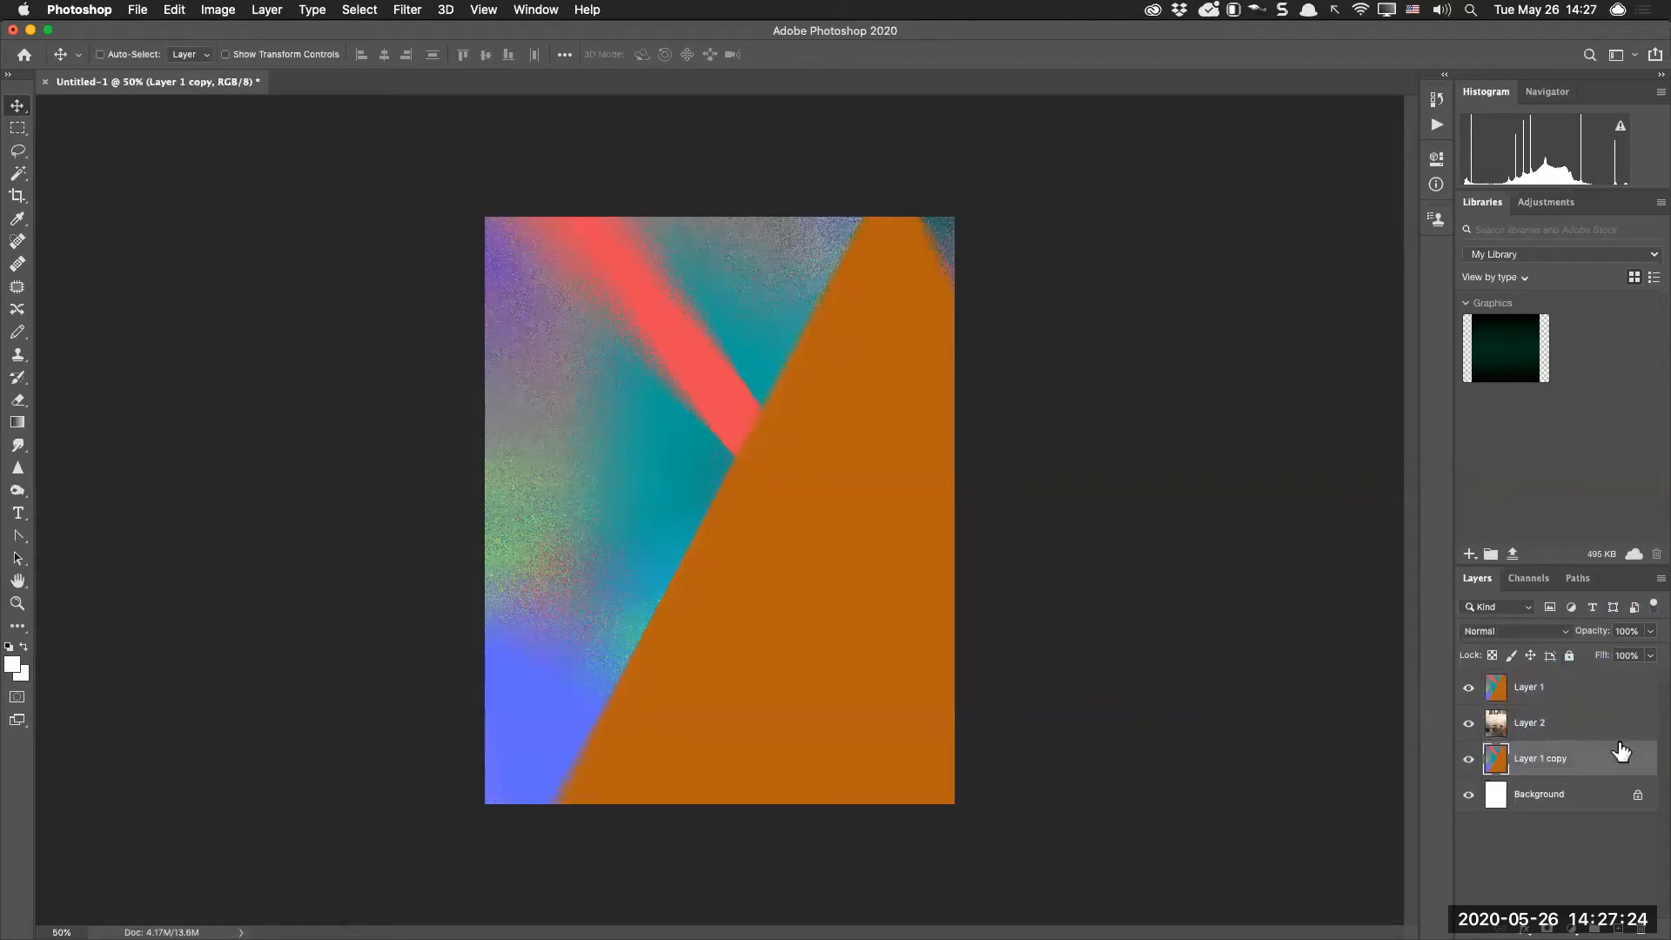
pyautogui.click(1558, 684)
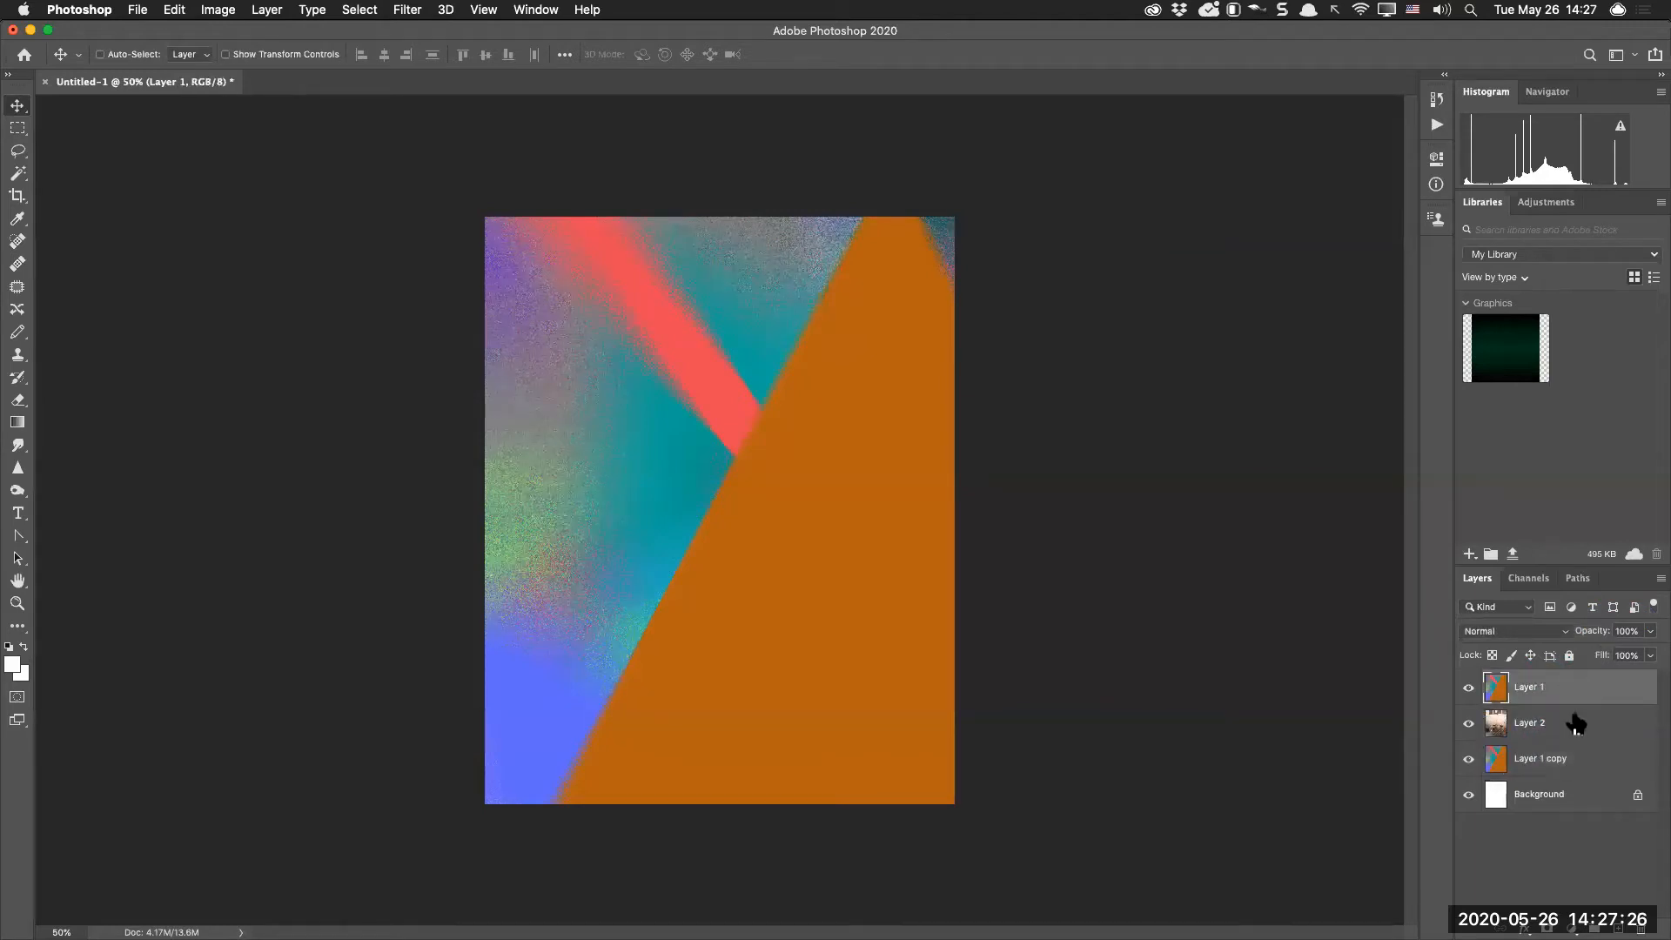
pyautogui.click(1570, 766)
pyautogui.click(1601, 696)
# Hide Layer 1 to examine how Layer 2 blends with Layer 1 copy beneath it, and show Layer 1 again
pyautogui.click(1468, 687)
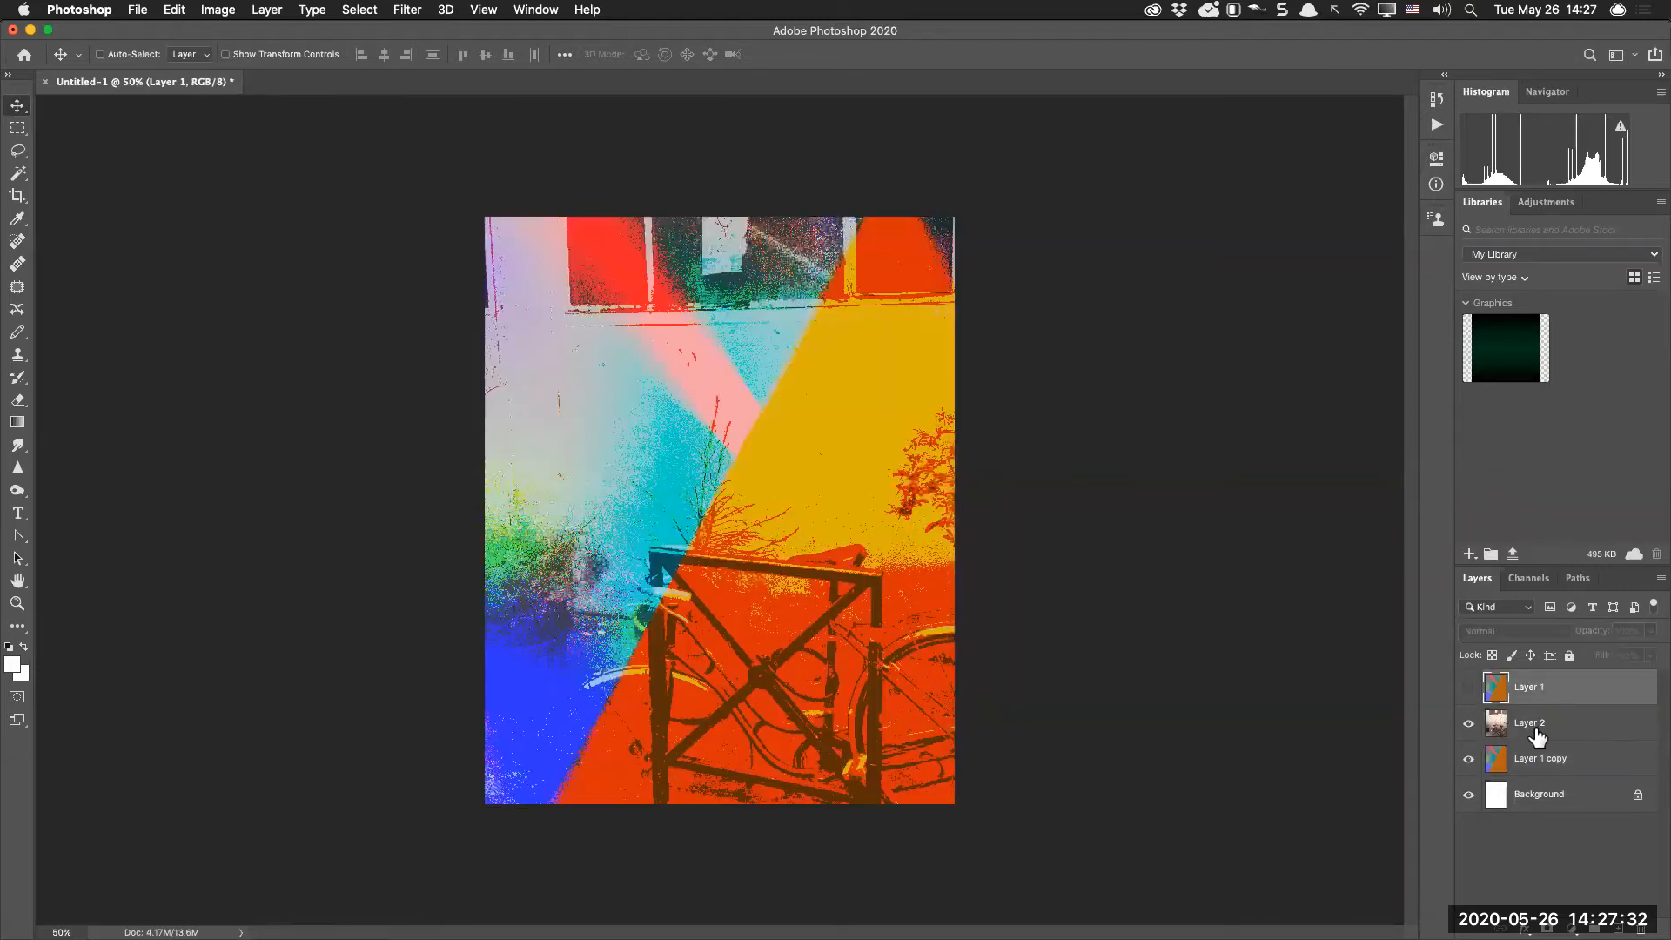
pyautogui.click(1537, 735)
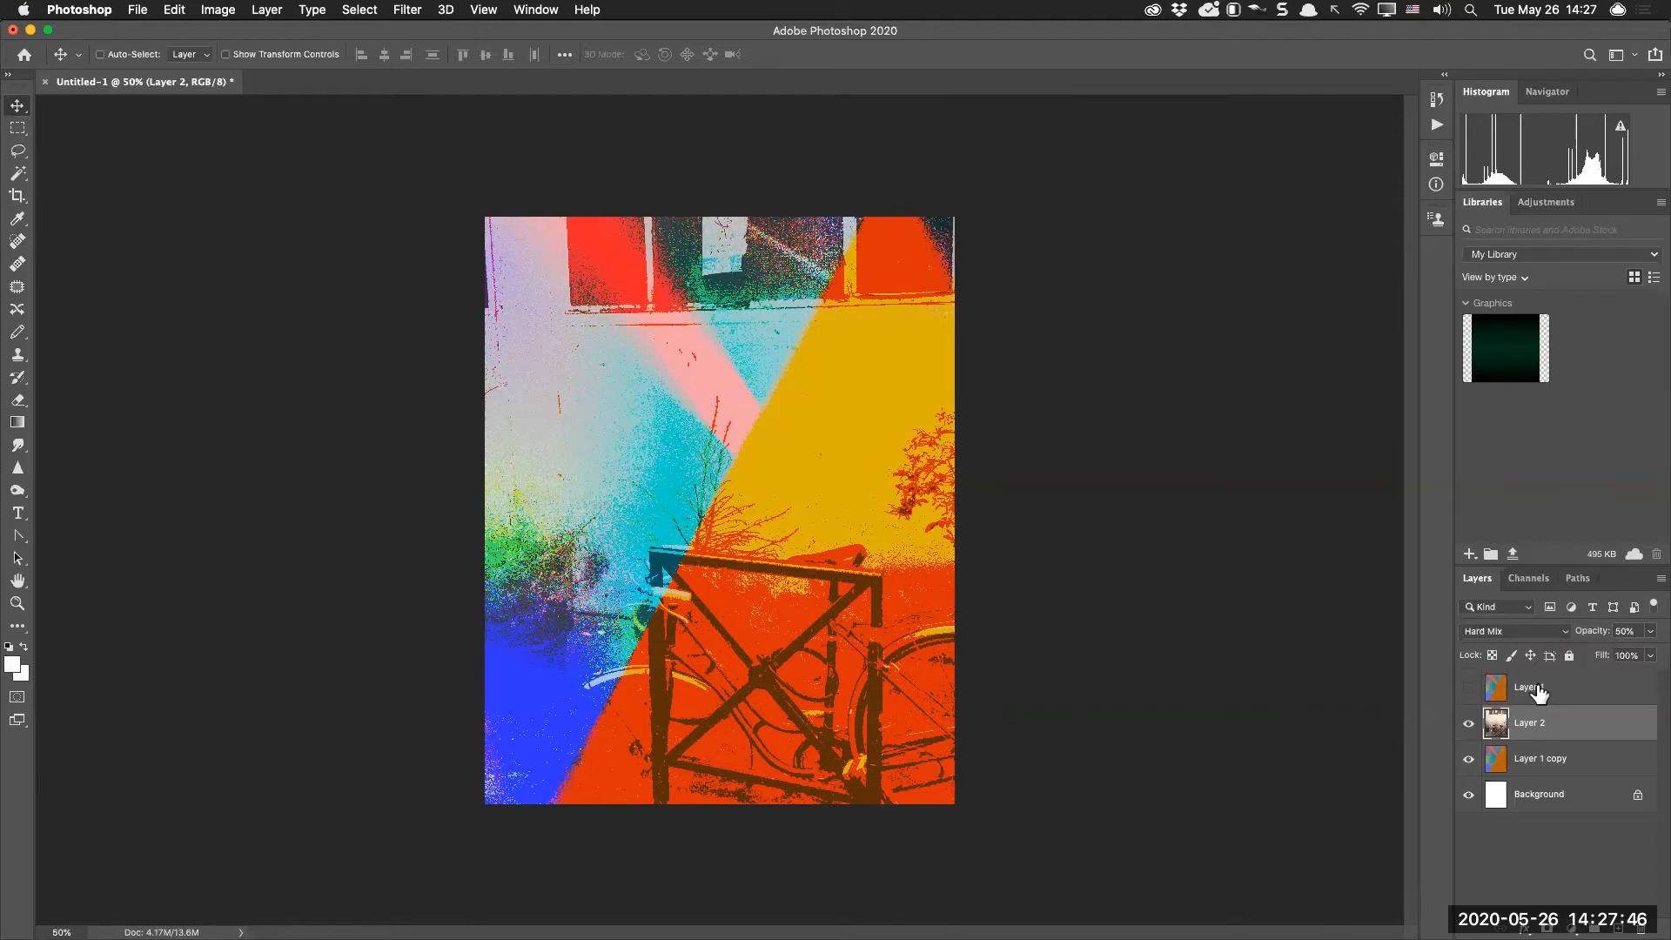
pyautogui.click(1620, 690)
pyautogui.click(1468, 687)
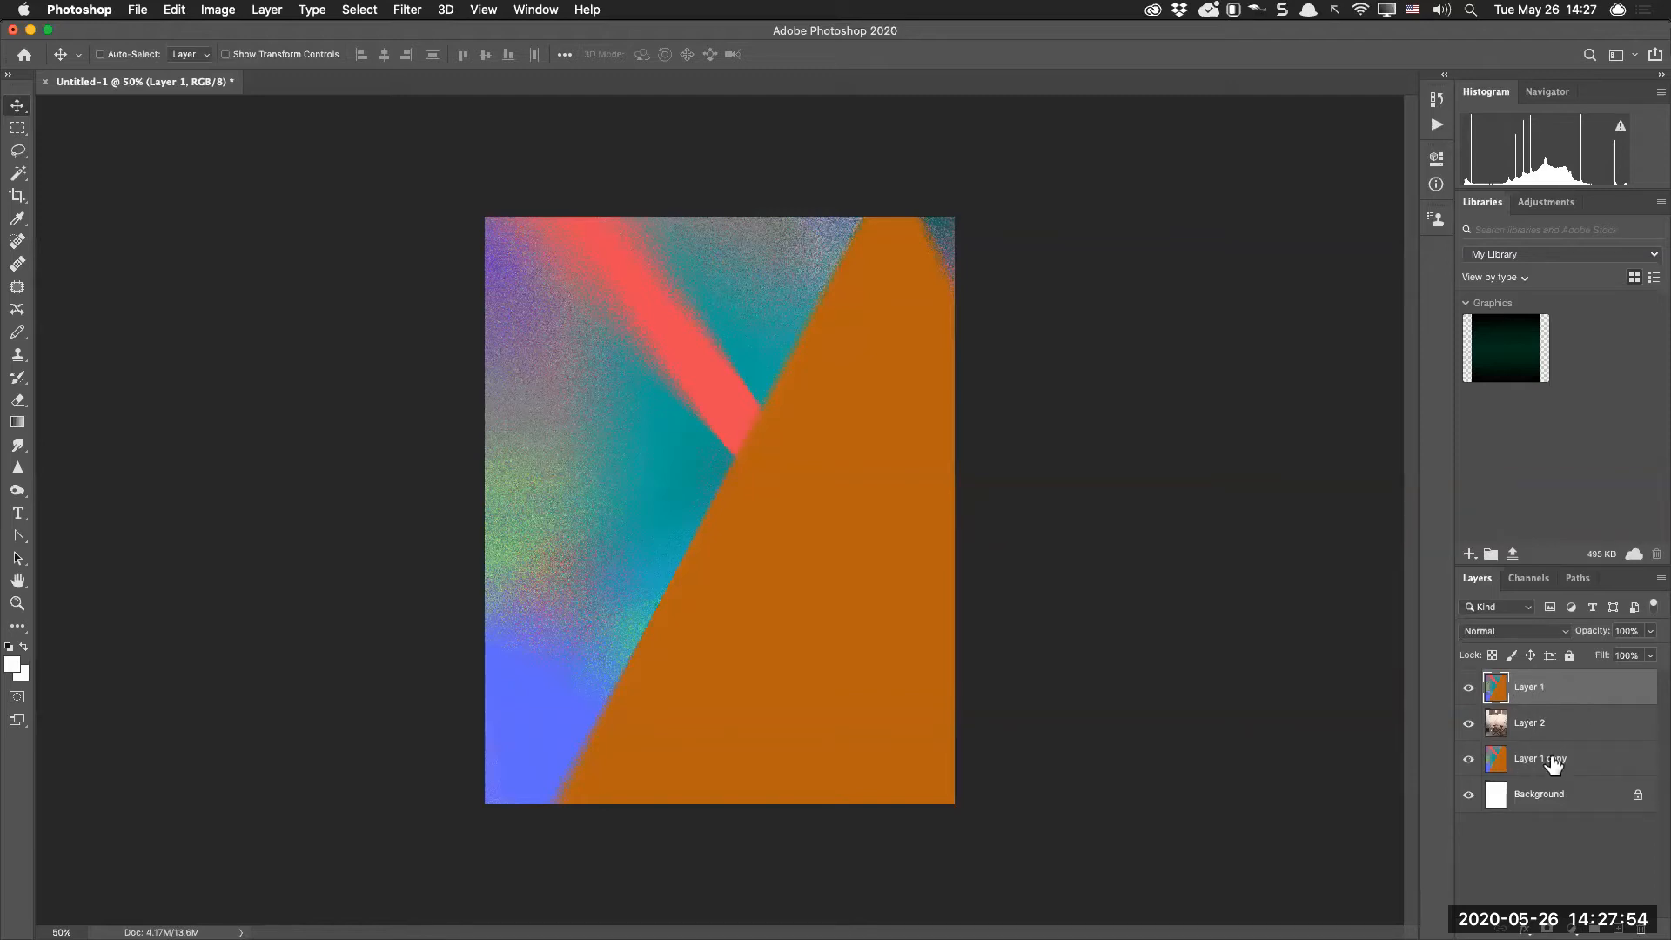
# Restore Layer 1 to its place directly above the Background, and move Layer 1 copy above Layer 2
pyautogui.click(1628, 752)
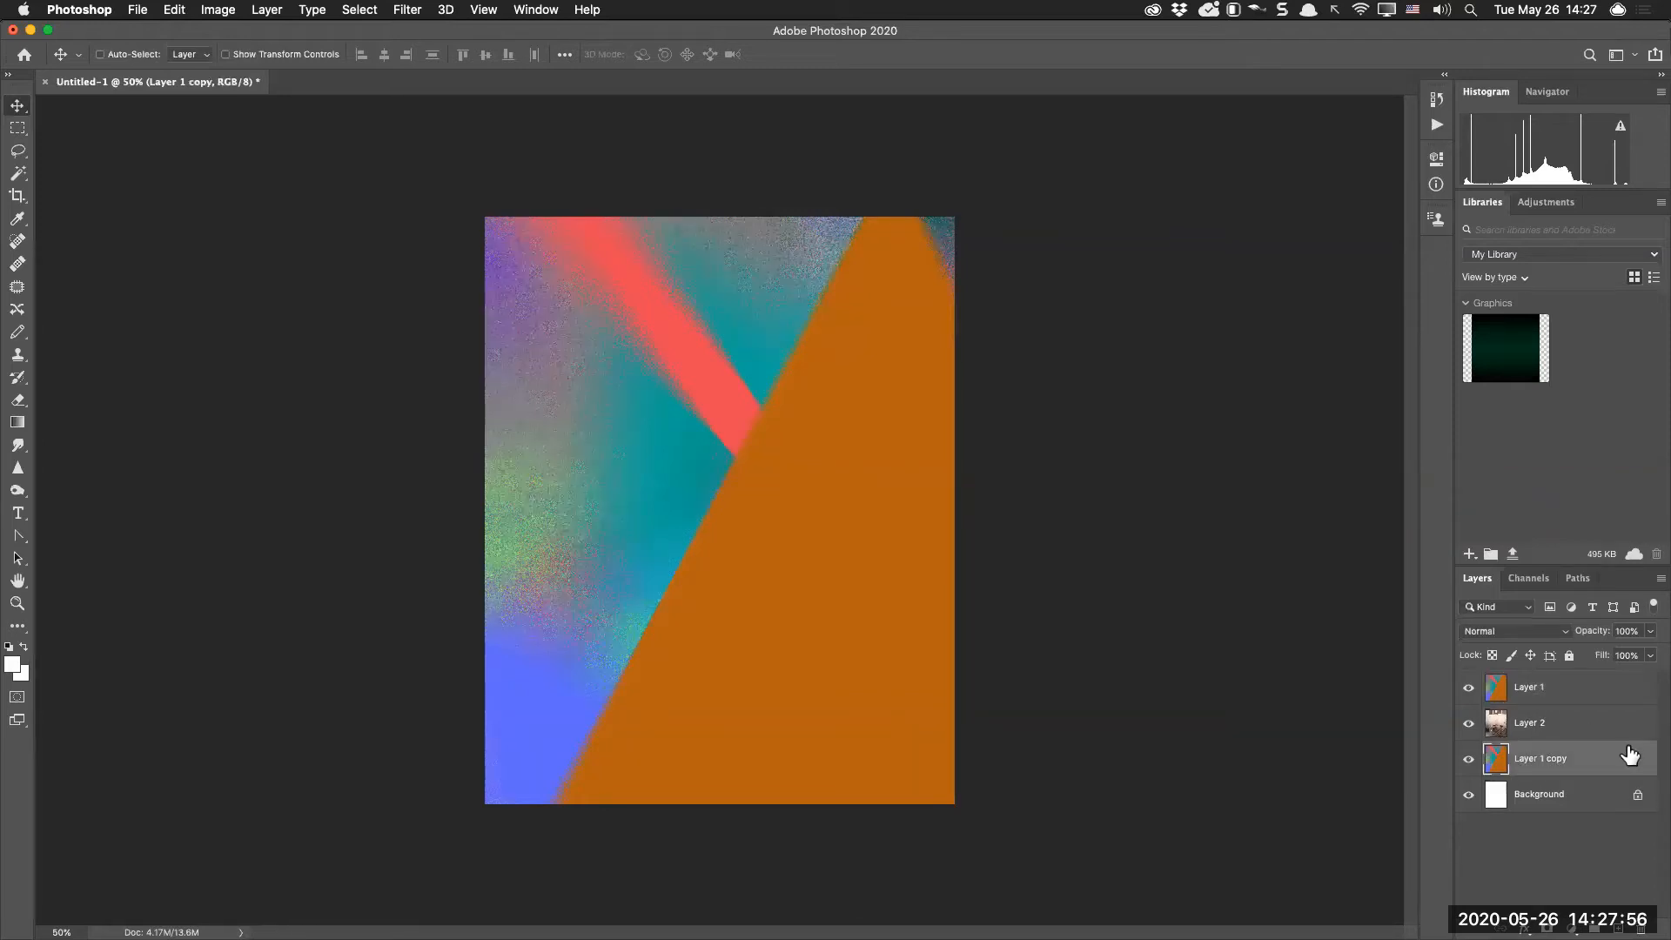
pyautogui.press('Delete')
pyautogui.moveTo(1578, 689); pyautogui.dragTo(1577, 745)
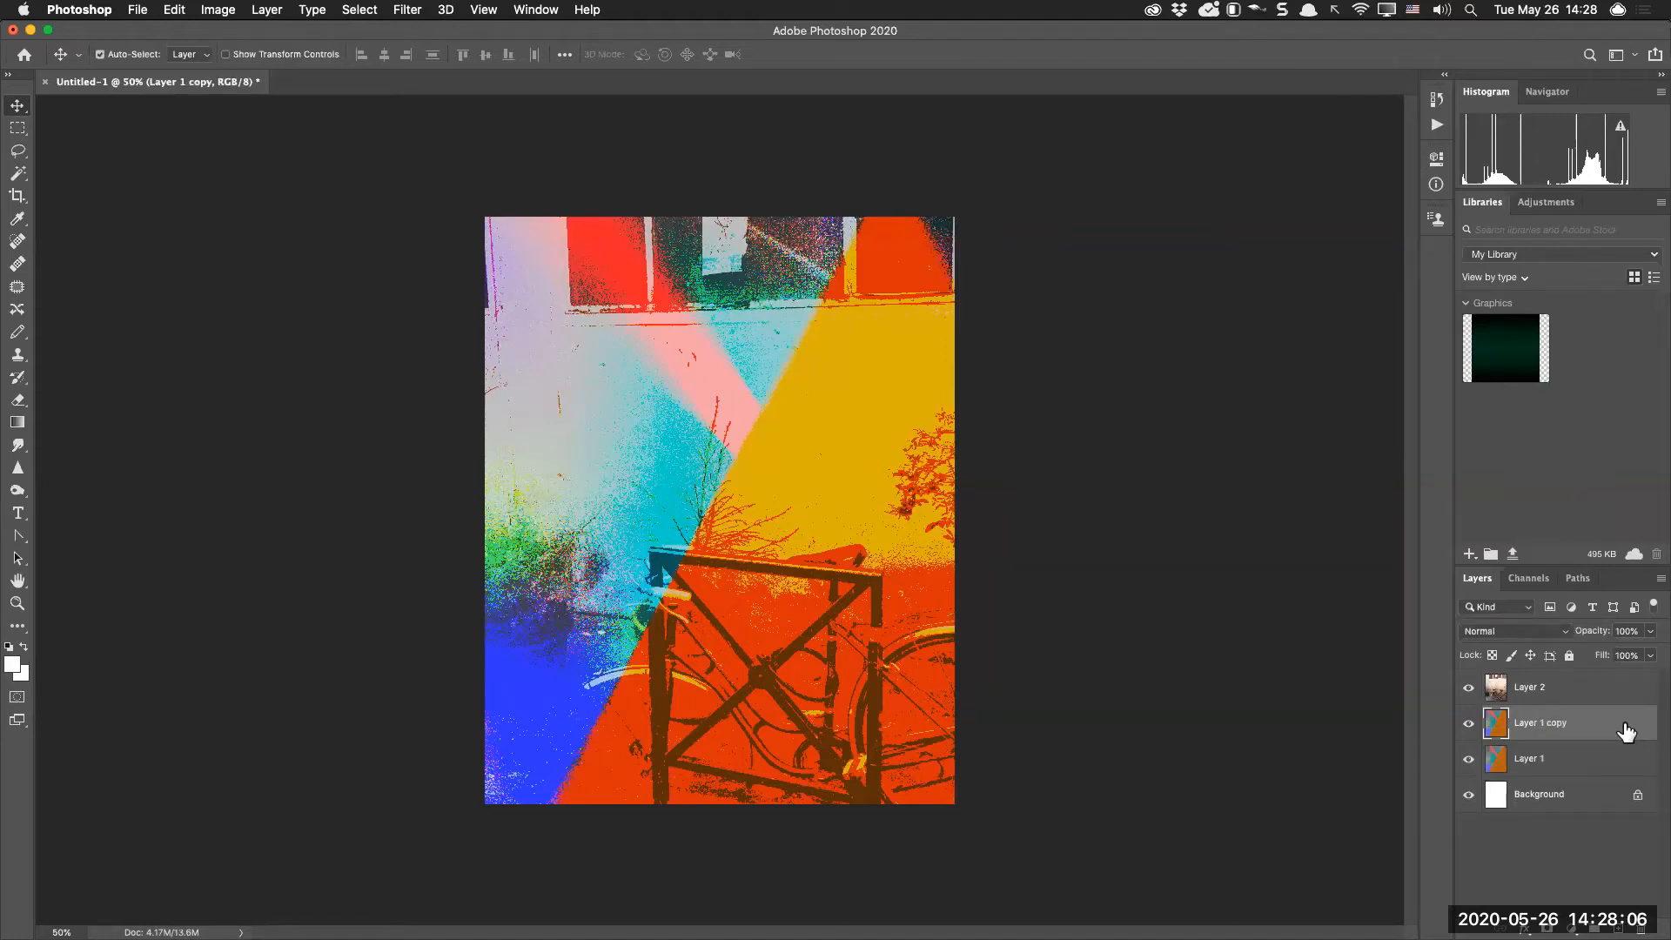
pyautogui.press('super+bracketright')
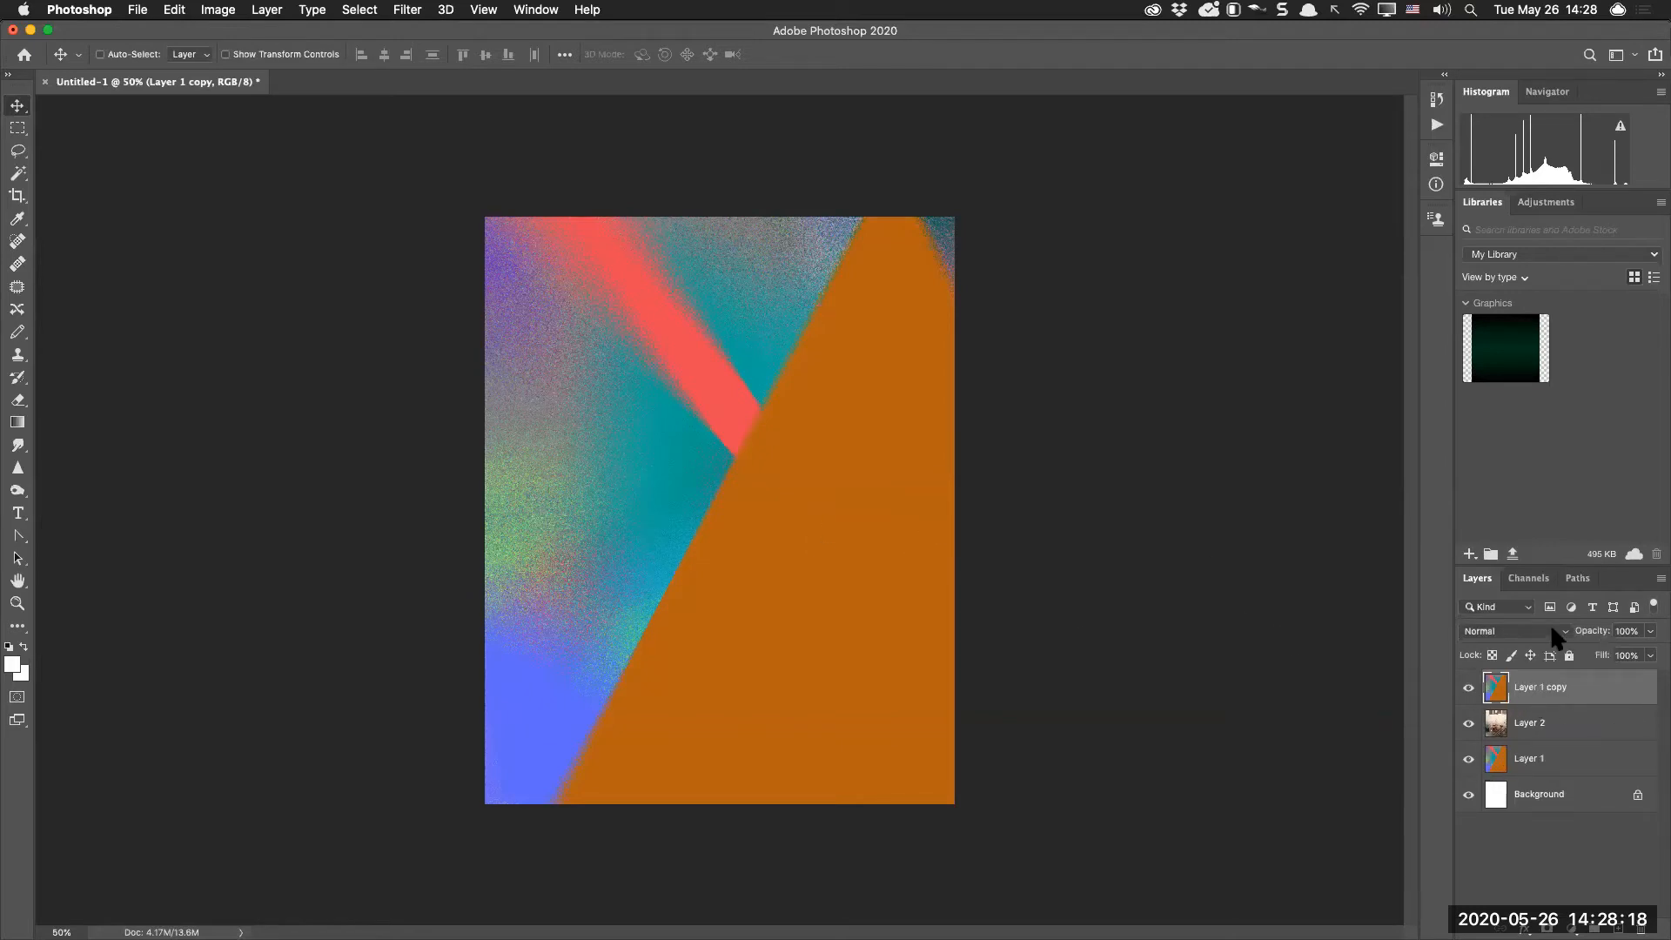
# Cycle the blend mode of Layer 1 copy from Darken through Luminosity and back, and settle on Exclusion
pyautogui.hotkey('shift', 'alt', 'm')
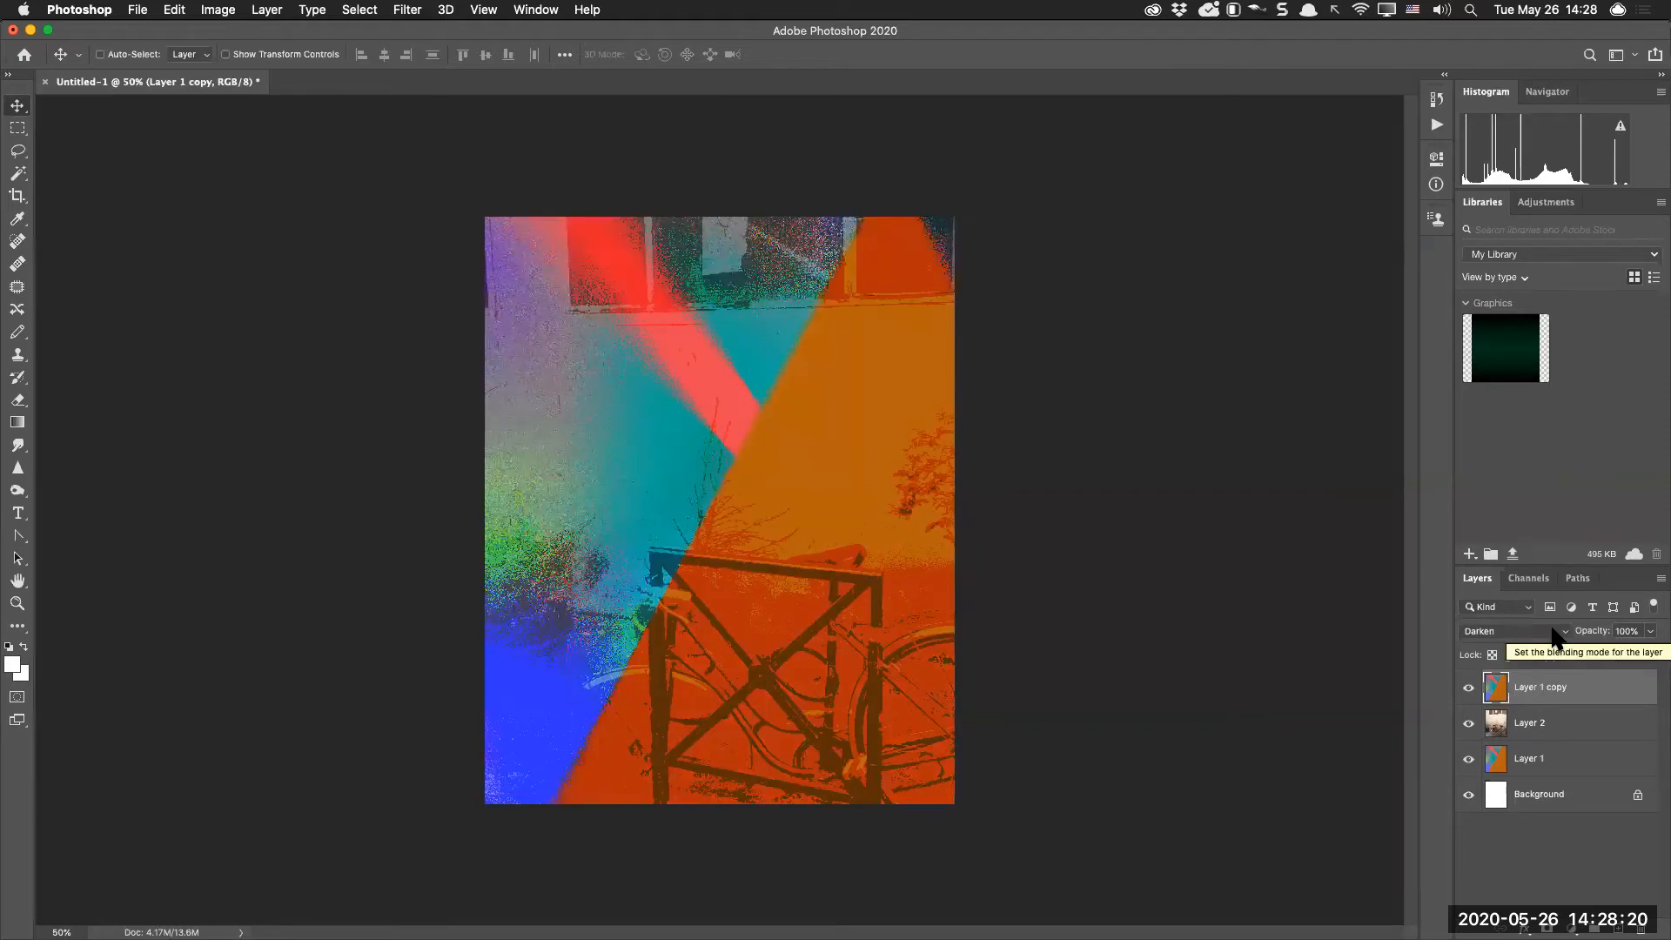
pyautogui.hotkey('shift', '+')
pyautogui.hotkey('shift', '+')
pyautogui.hotkey('shift', '+')
pyautogui.hotkey('shift', '+')
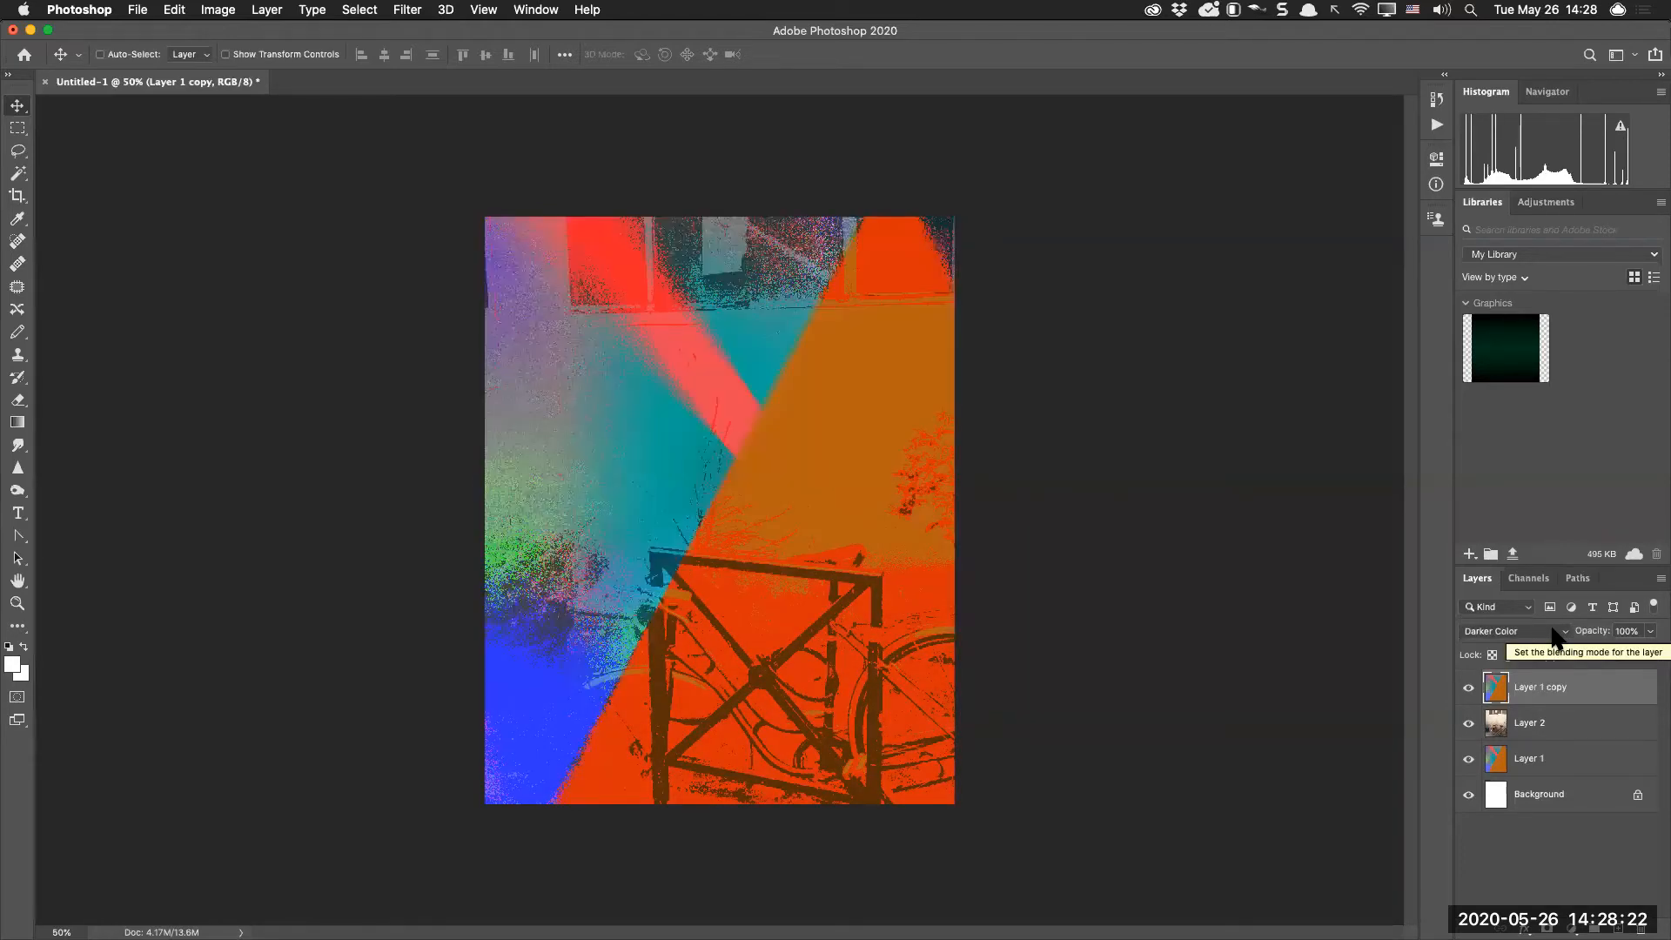
pyautogui.hotkey('shift', '+')
pyautogui.hotkey('shift', '+')
pyautogui.hotkey('shift', '+')
pyautogui.hotkey('shift', '+')
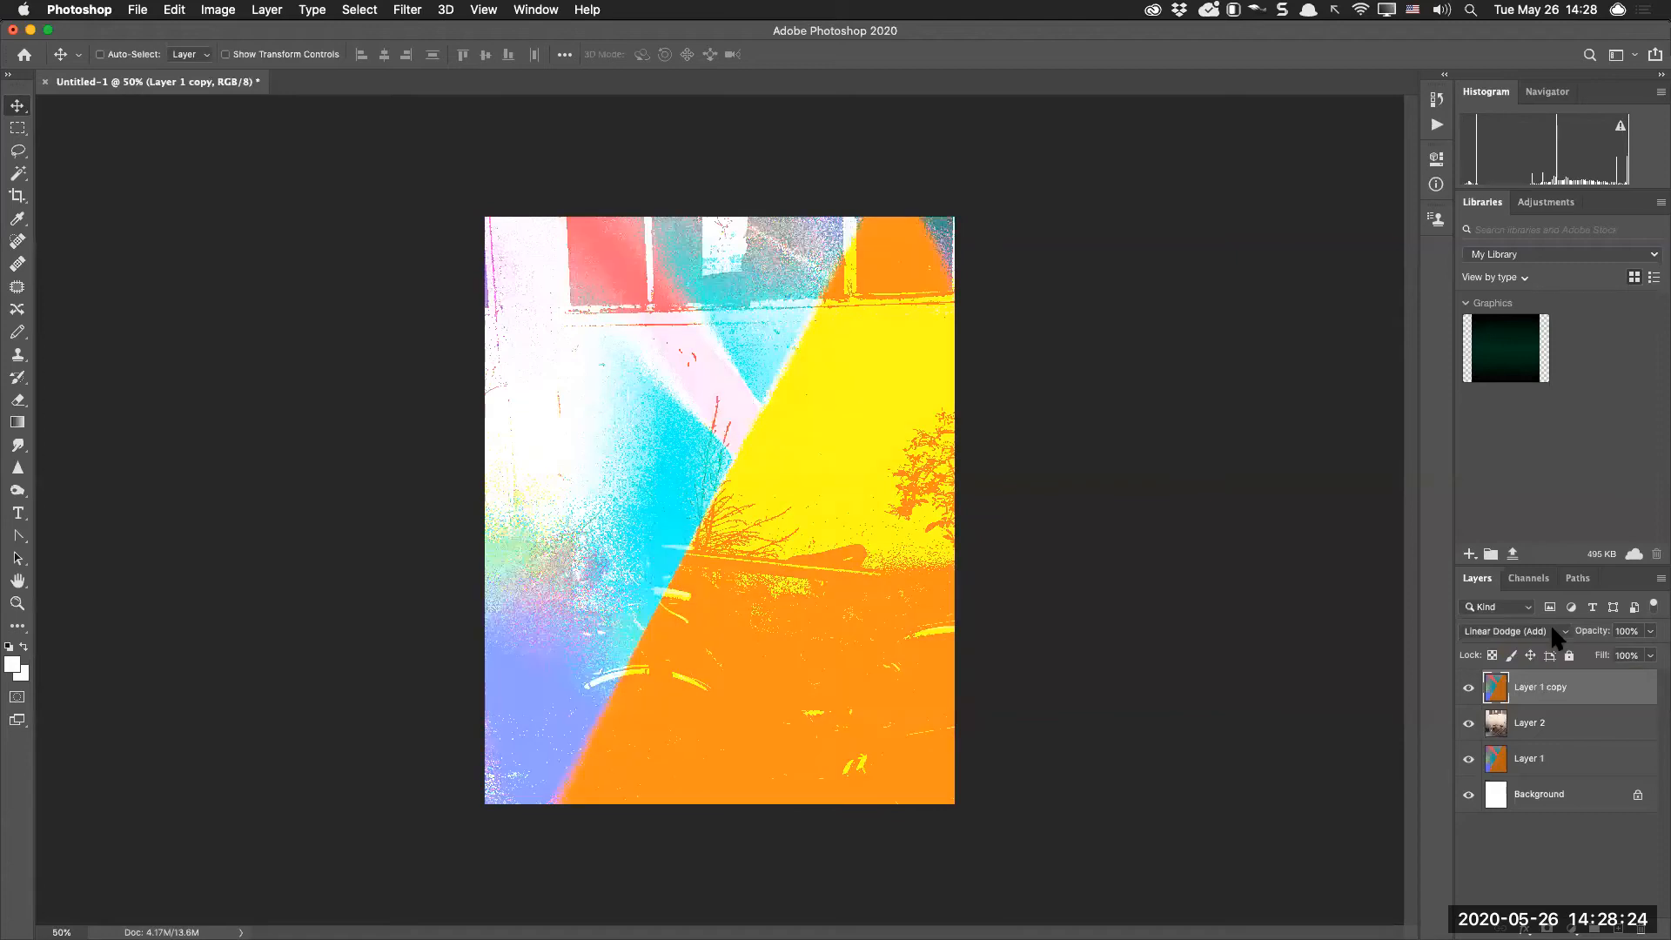
pyautogui.hotkey('shift', '+')
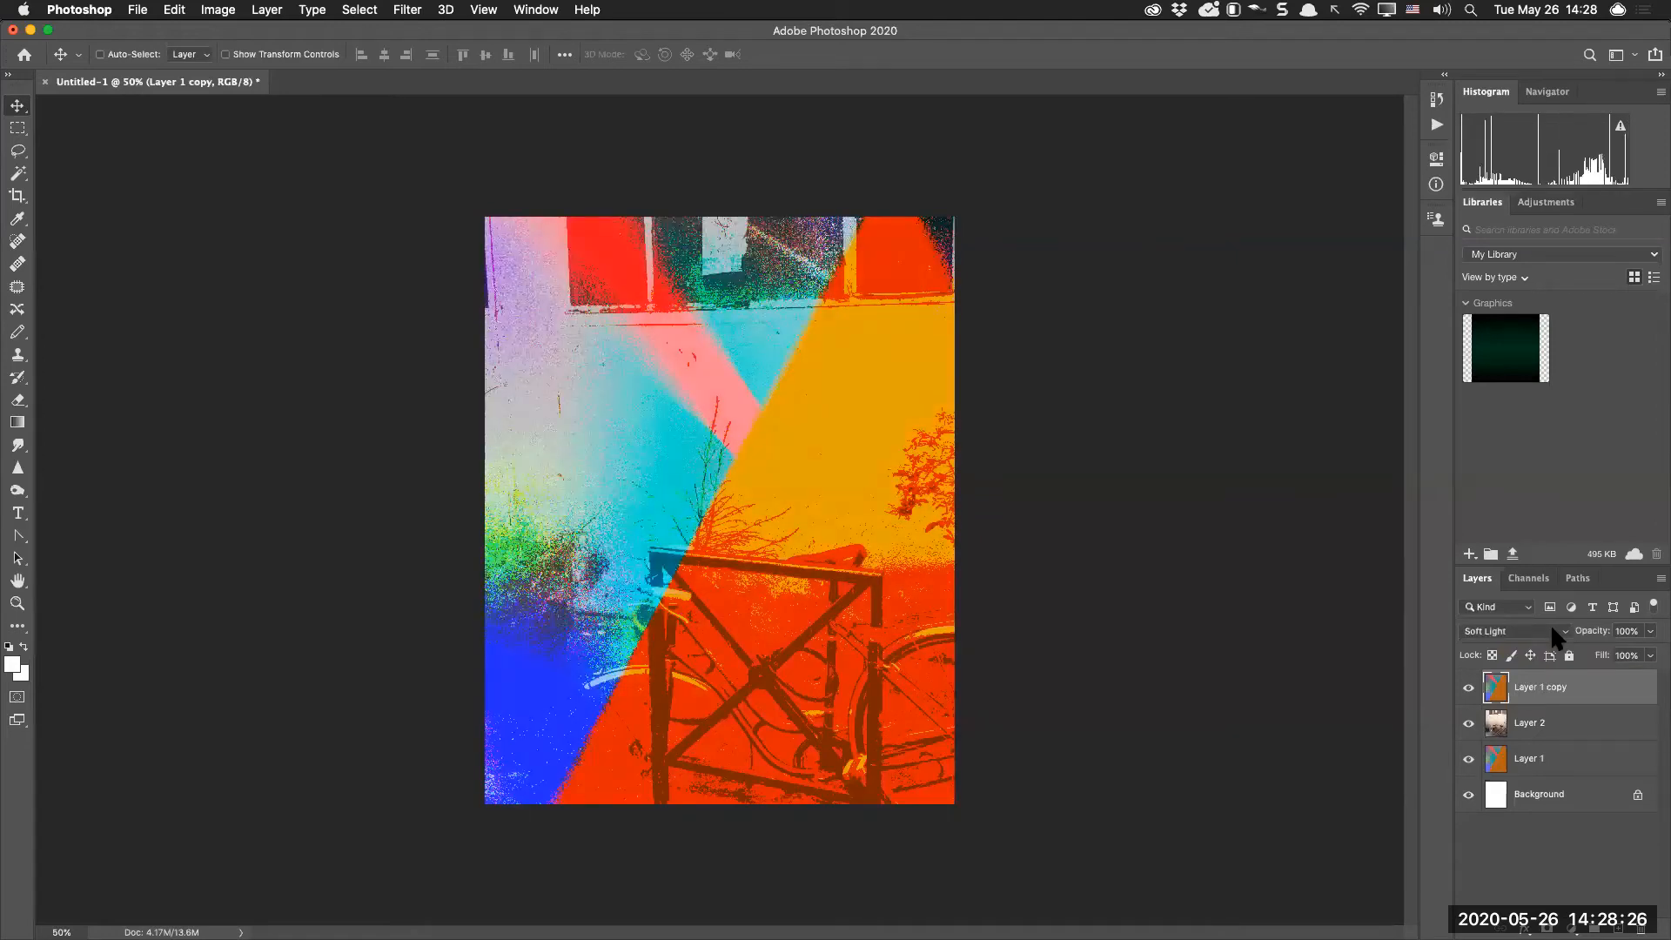
pyautogui.hotkey('shift', '+')
pyautogui.hotkey('shift', '+')
pyautogui.hotkey('shift', '+')
pyautogui.hotkey('shift', '+')
pyautogui.hotkey('shift', '+')
pyautogui.hotkey('shift', '+')
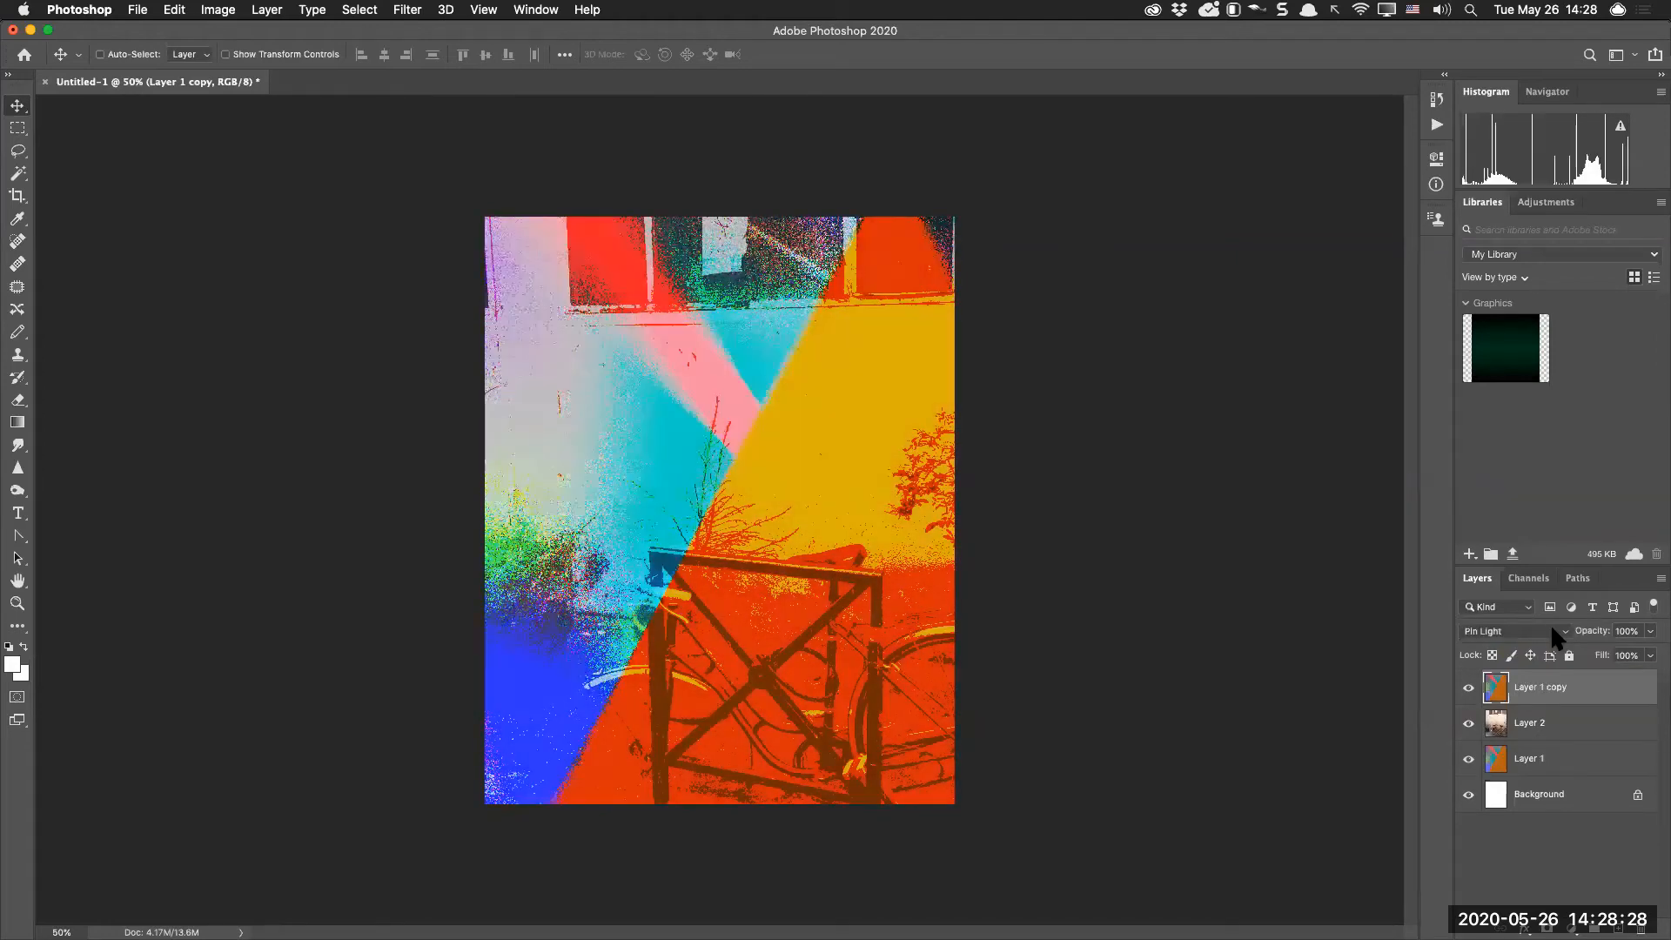
pyautogui.hotkey('shift', '+')
pyautogui.hotkey('shift', '-')
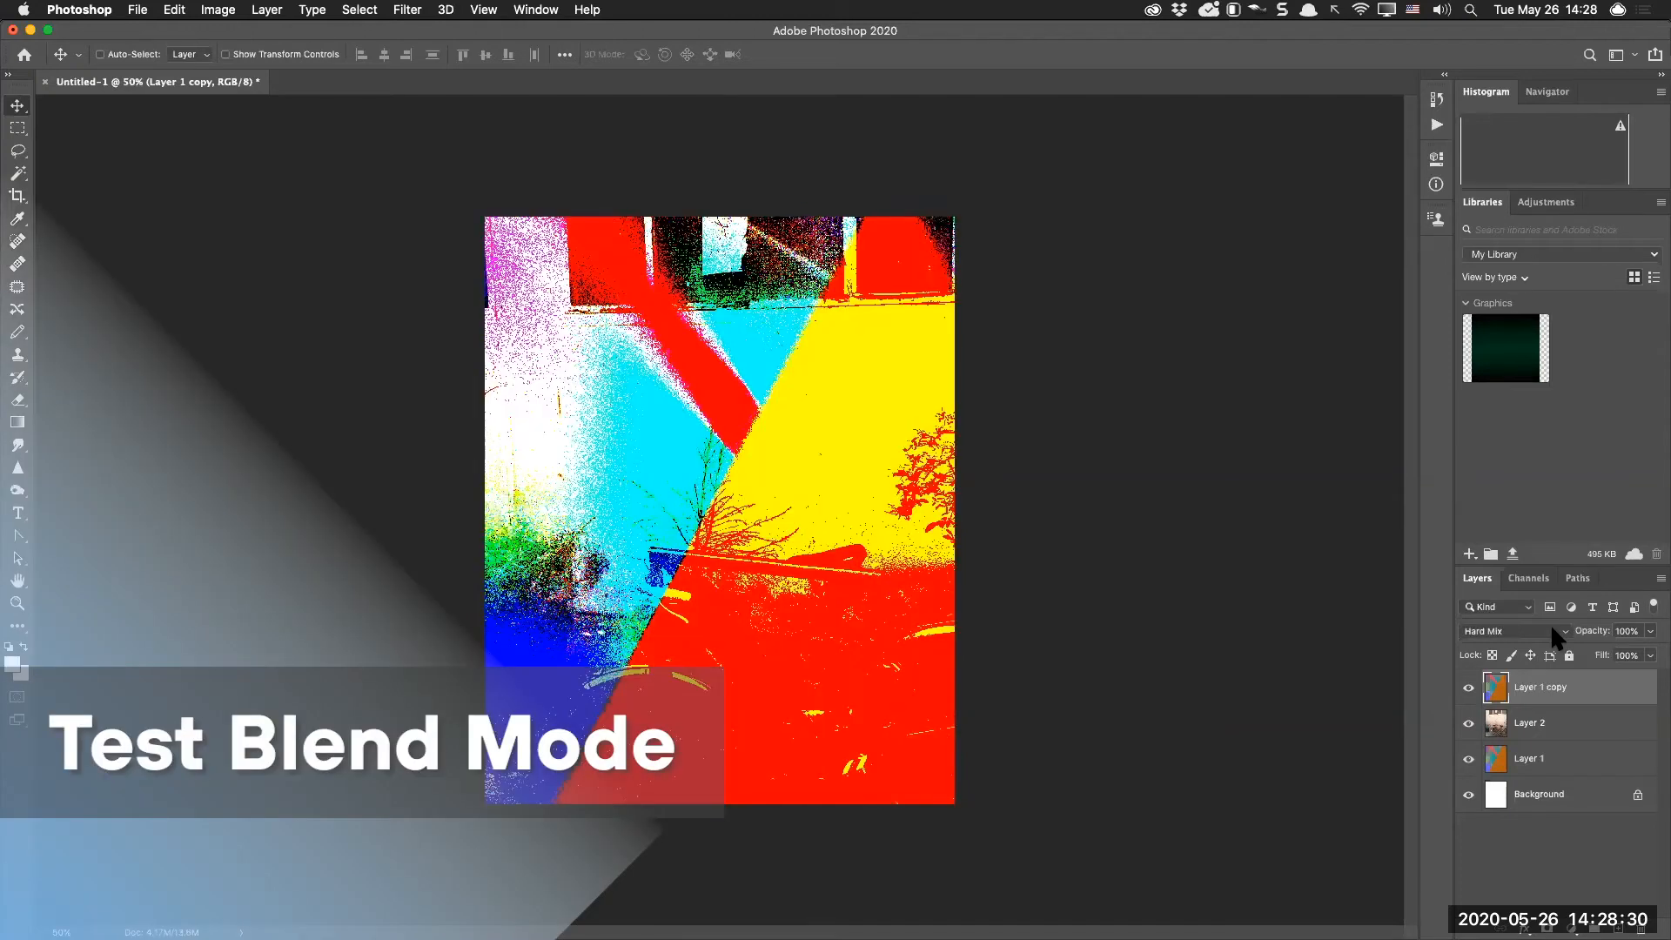
pyautogui.hotkey('shift', '+')
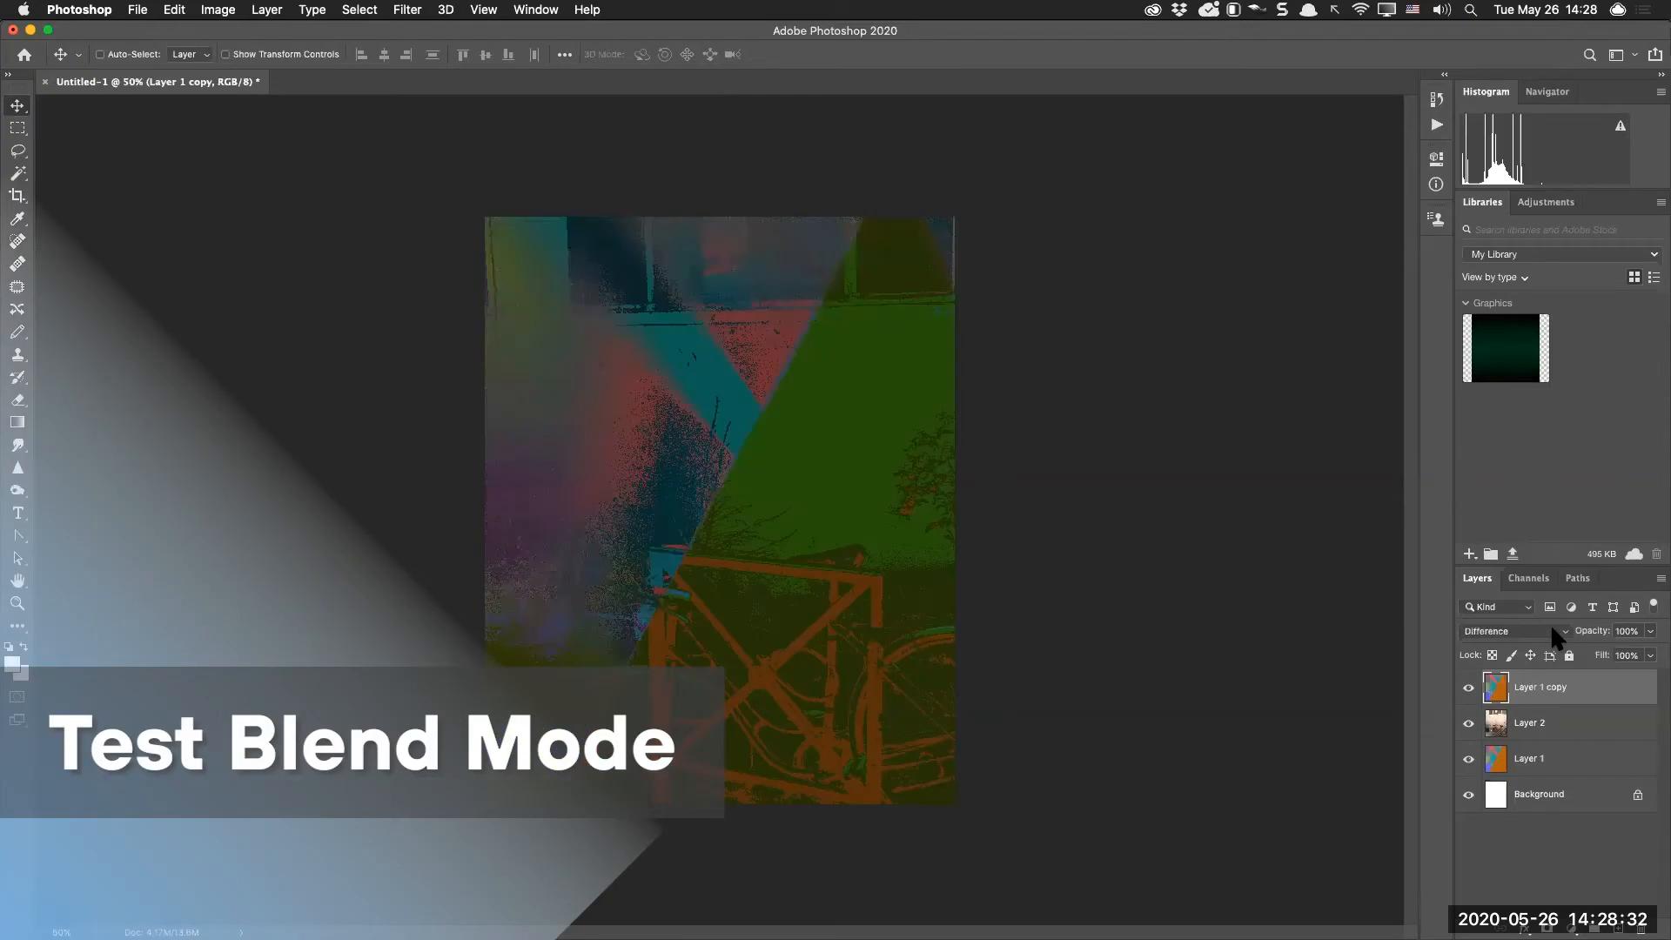
pyautogui.hotkey('shift', '+')
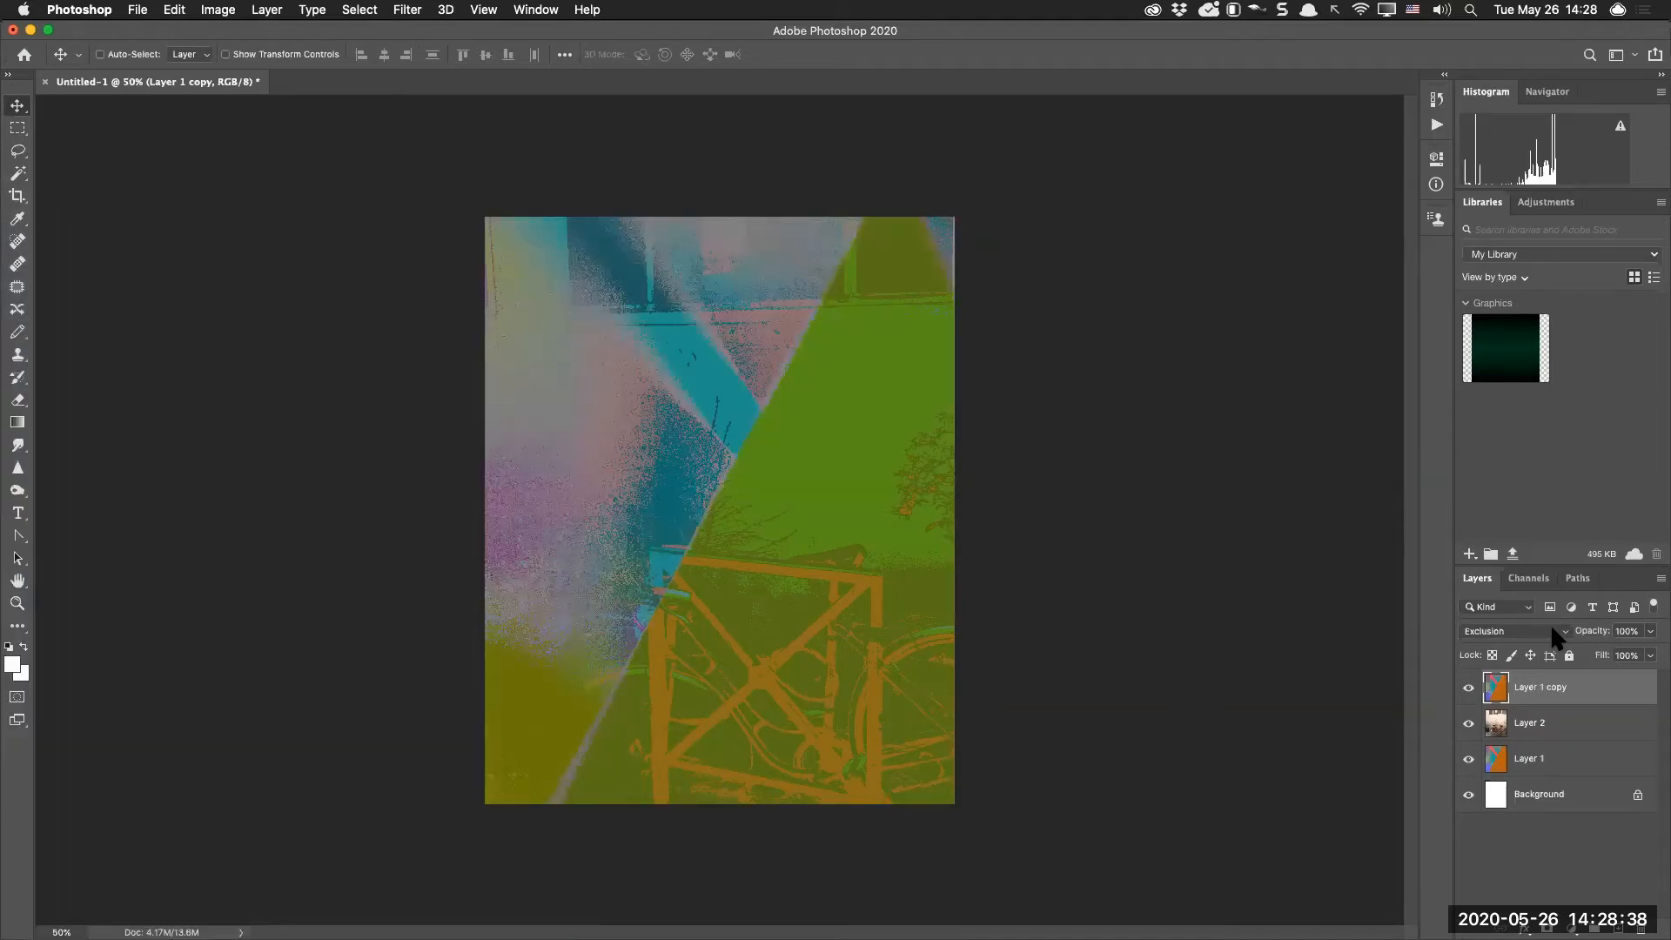
pyautogui.hotkey('shift', '+')
pyautogui.hotkey('shift', '-')
pyautogui.hotkey('shift', '+')
pyautogui.hotkey('shift', '+')
pyautogui.hotkey('shift', '+')
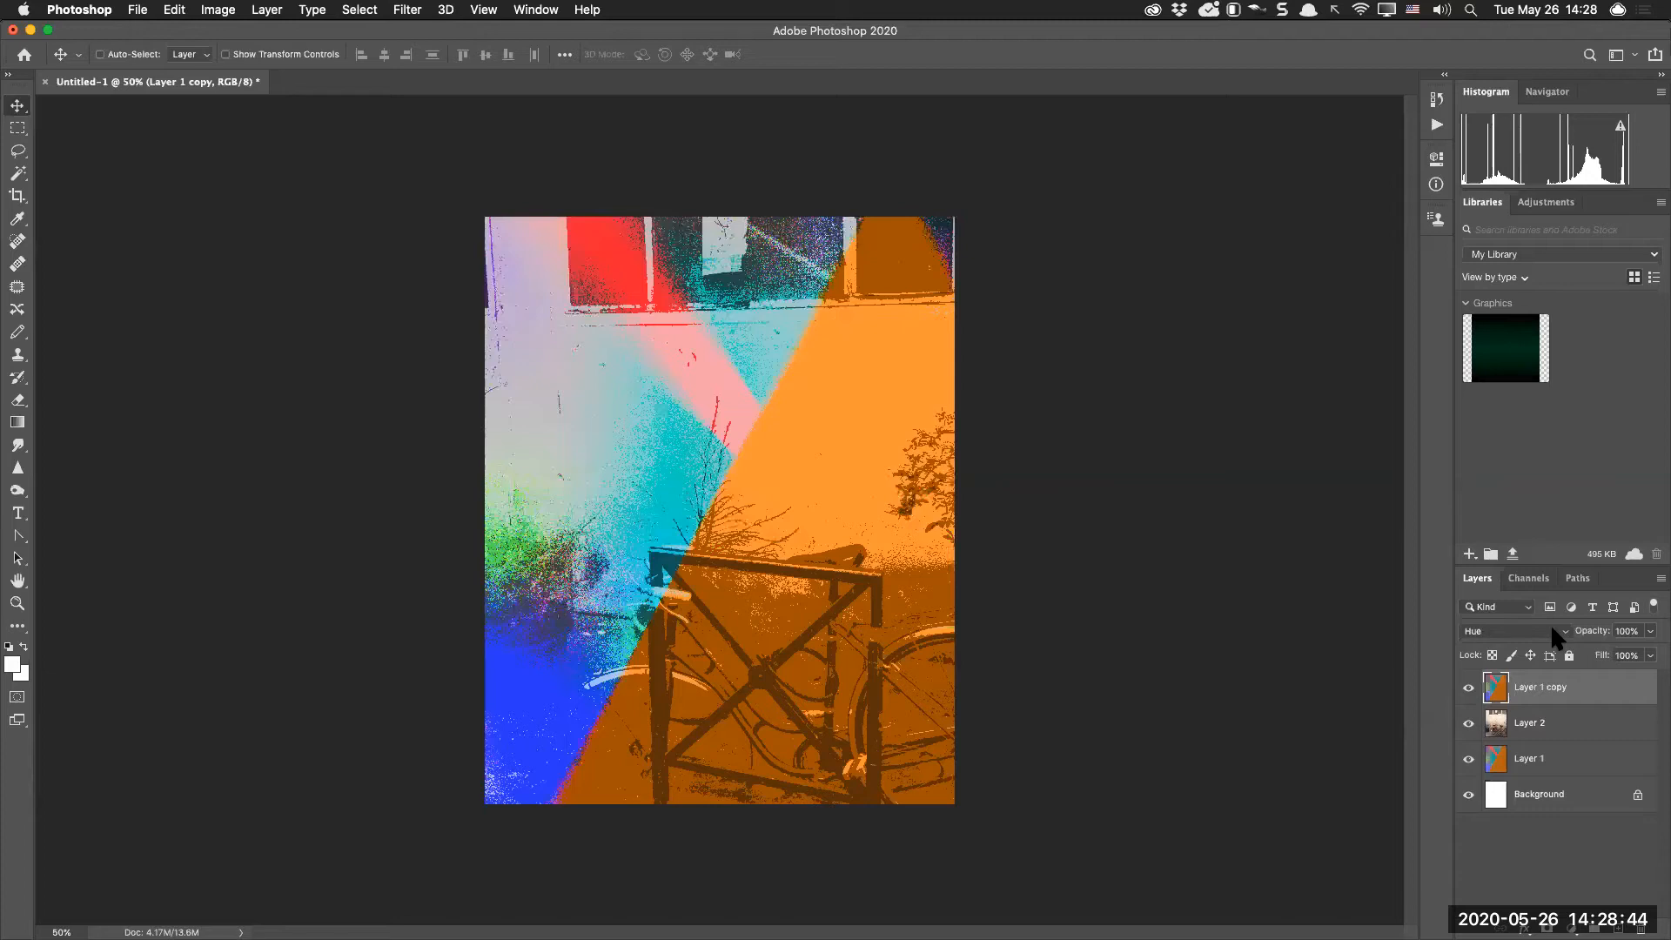
pyautogui.hotkey('shift', '-')
pyautogui.hotkey('shift', '+')
pyautogui.hotkey('shift', '+')
pyautogui.hotkey('shift', '+')
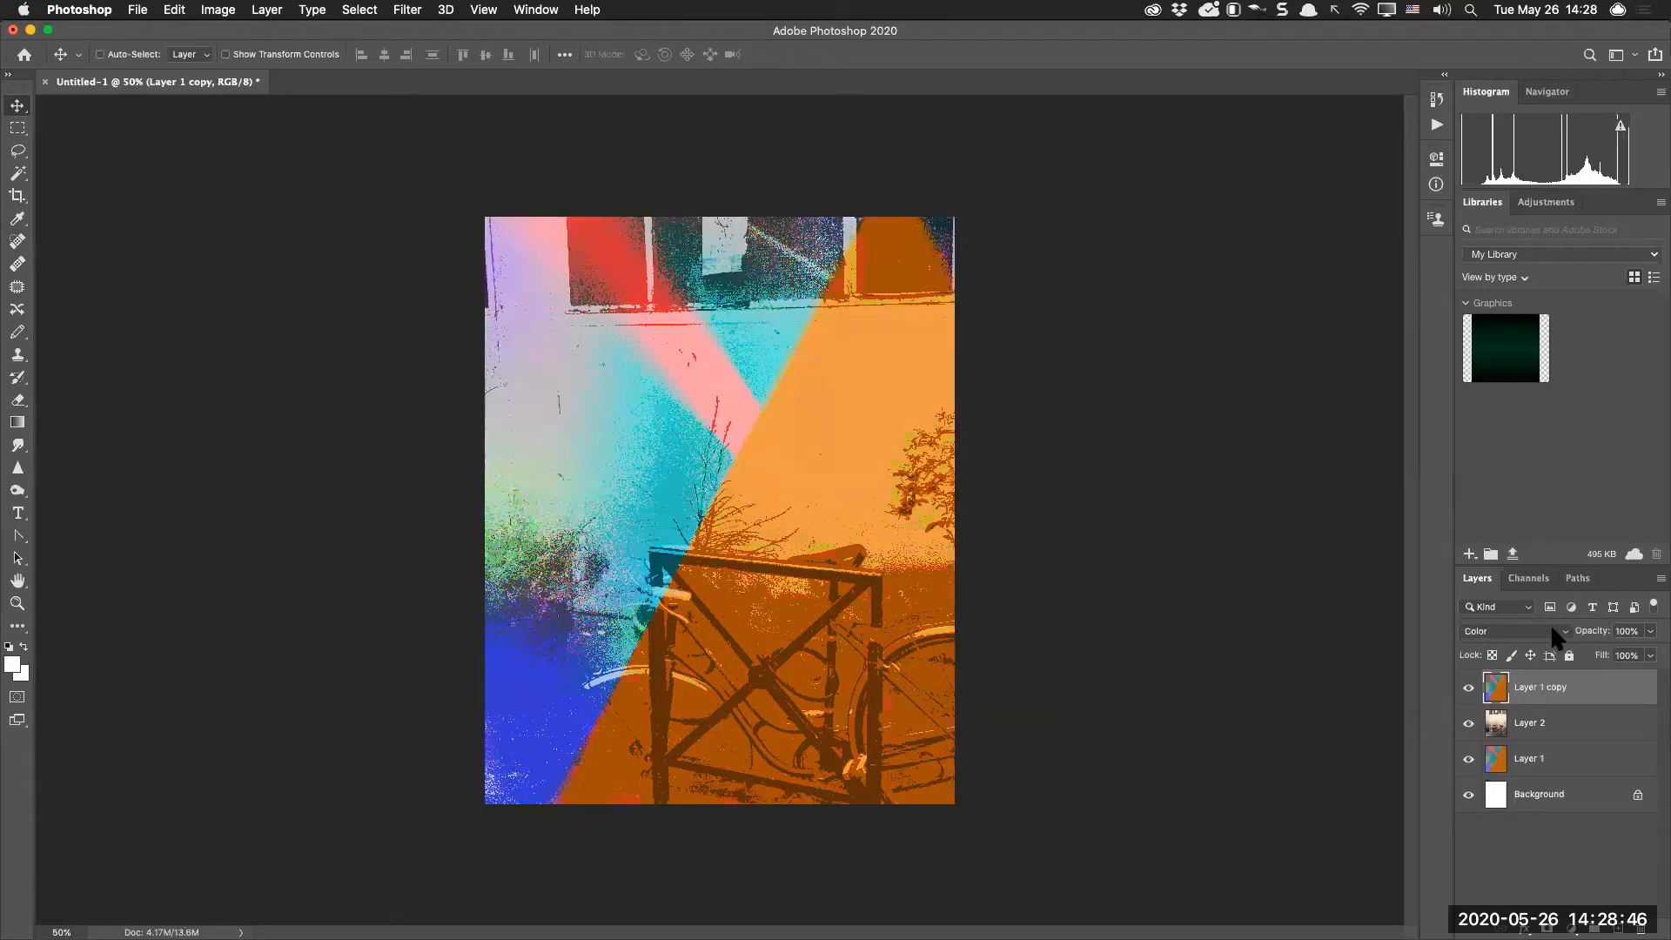
pyautogui.hotkey('shift', '+')
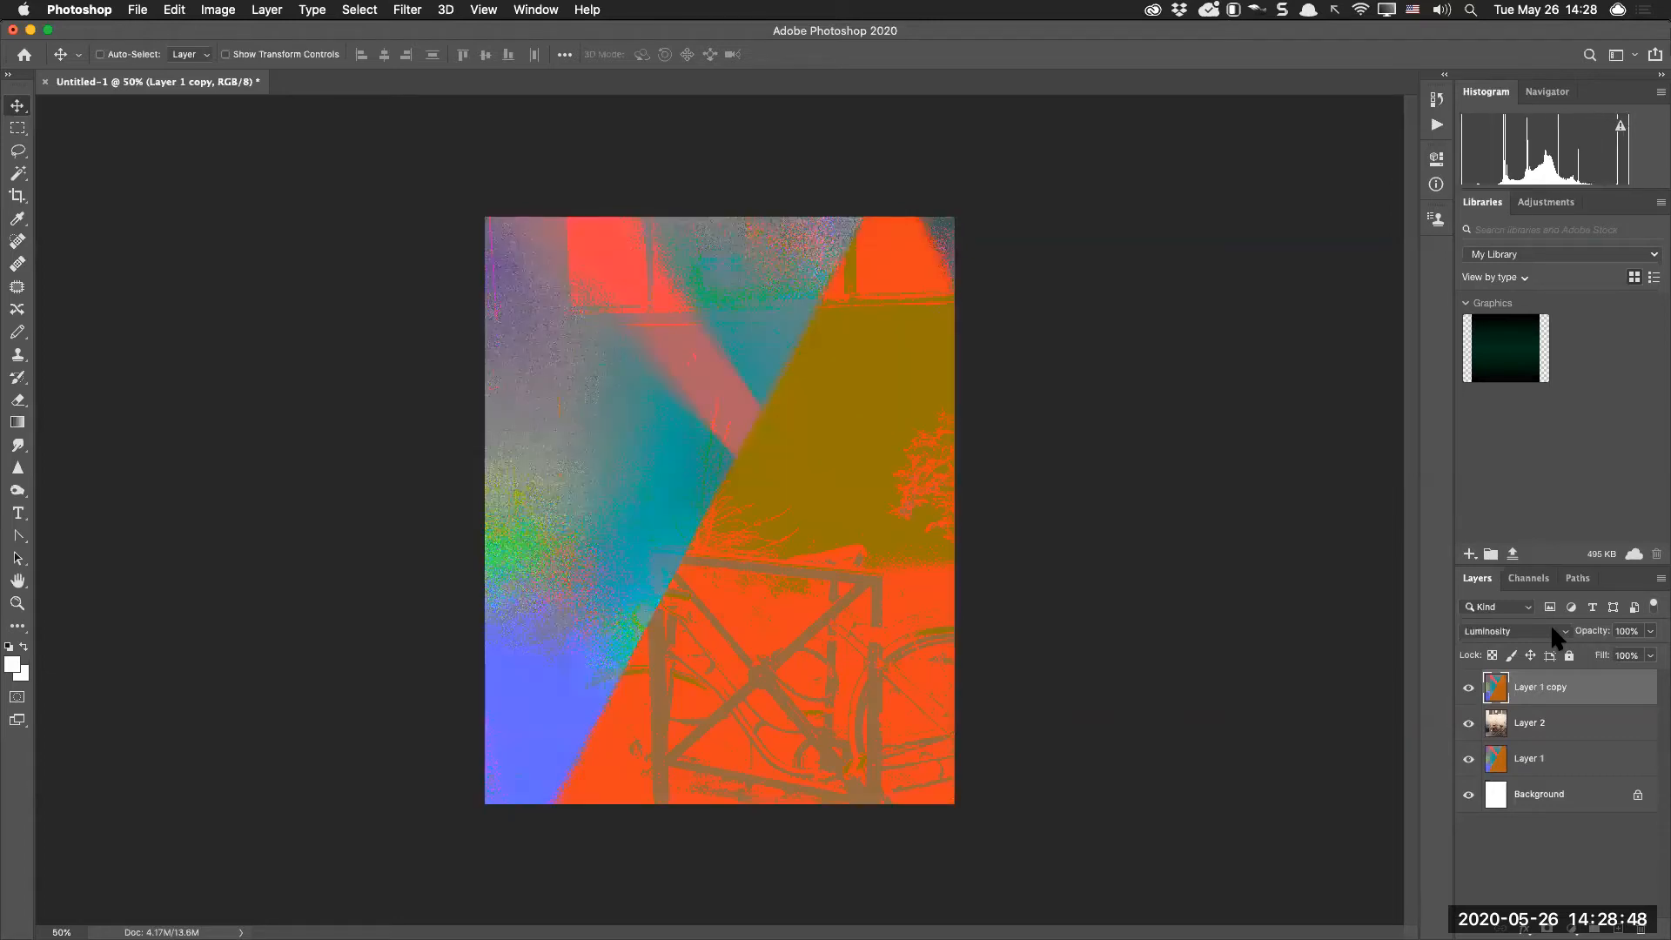
pyautogui.hotkey('shift', '-')
pyautogui.hotkey('shift', '-')
pyautogui.hotkey('shift', '-')
pyautogui.hotkey('shift', '-')
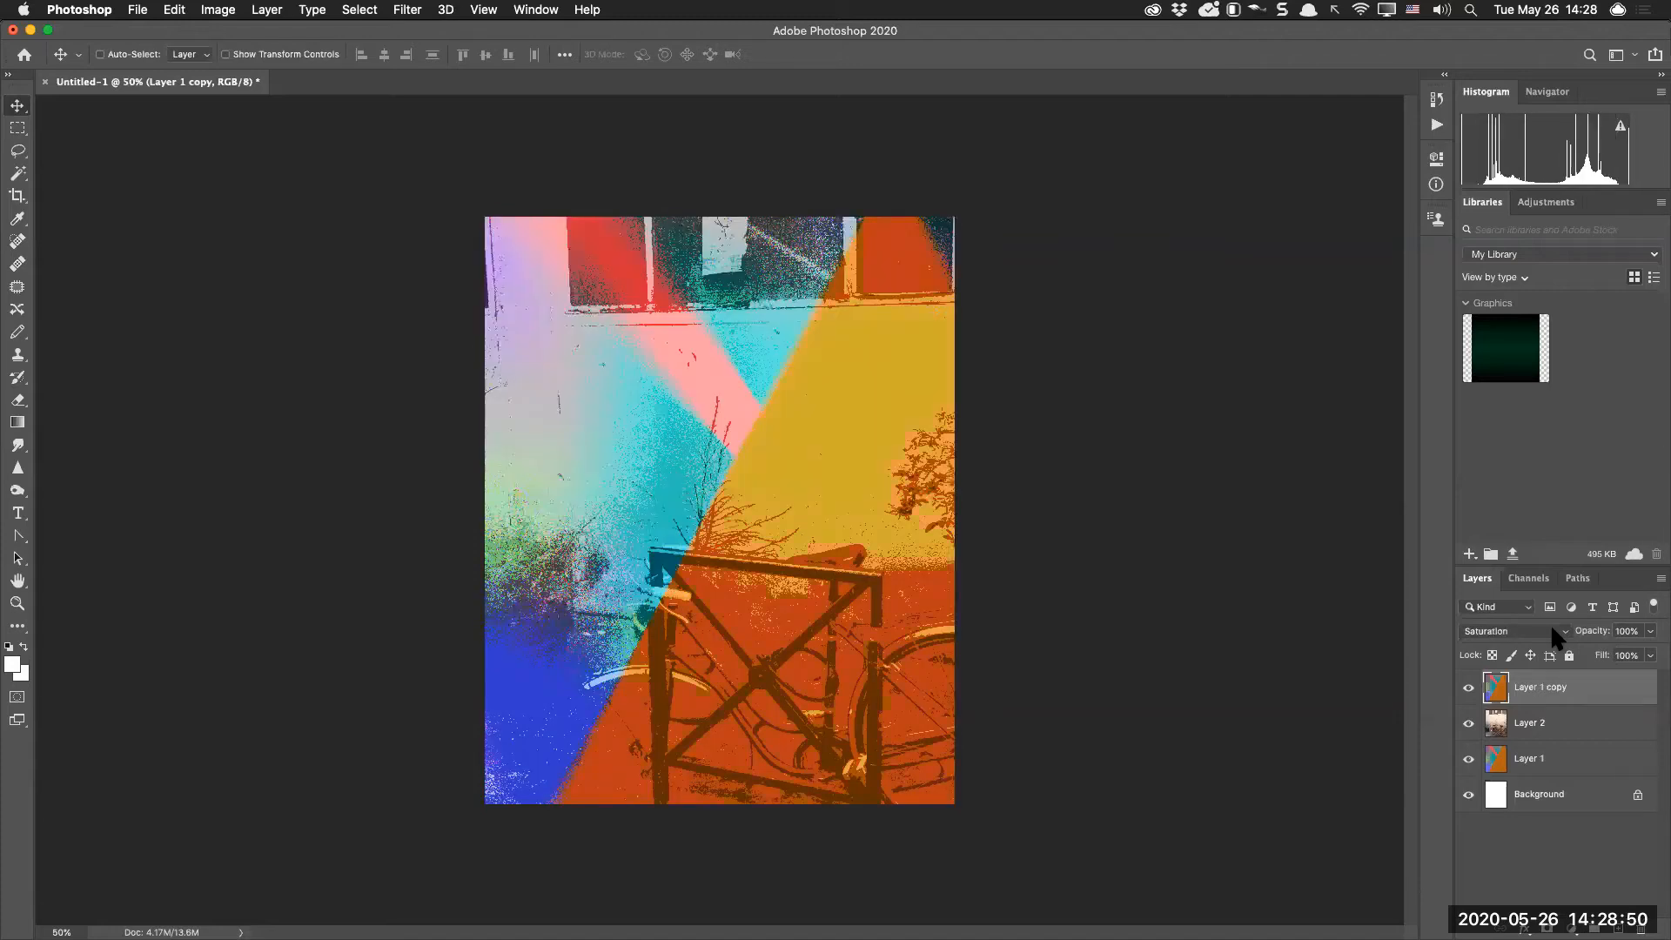
pyautogui.hotkey('shift', '-')
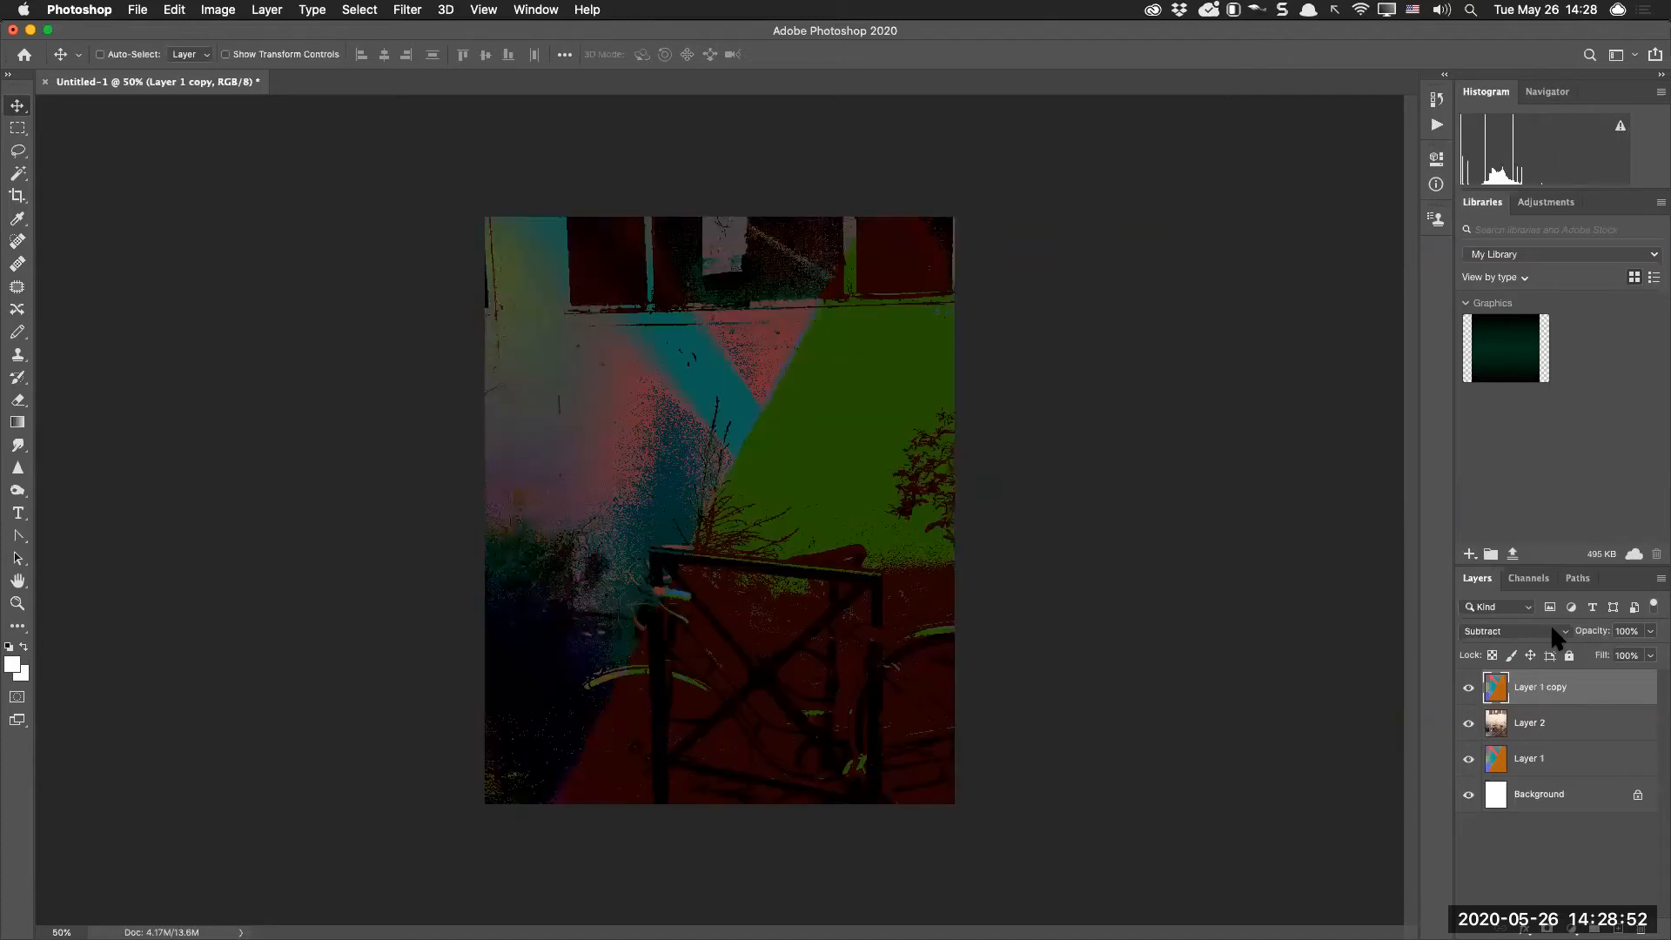
pyautogui.hotkey('shift', '-')
pyautogui.hotkey('shift', '-')
pyautogui.hotkey('shift', '-')
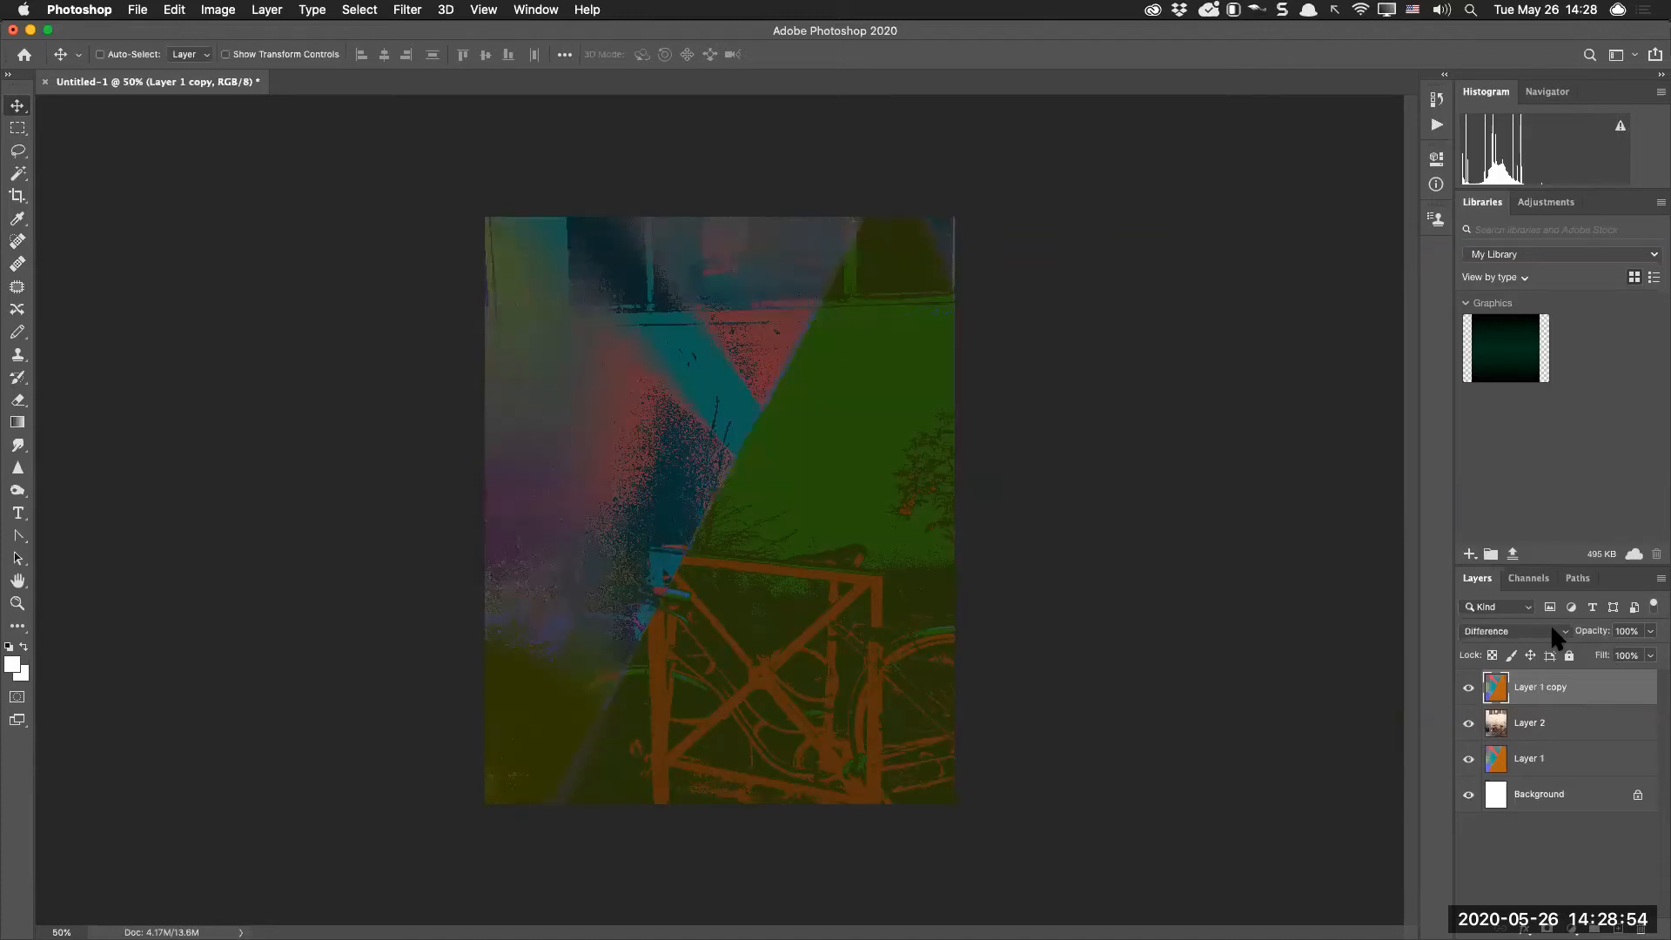
pyautogui.hotkey('shift', '+')
pyautogui.hotkey('shift', '+')
pyautogui.hotkey('shift', '+')
pyautogui.hotkey('shift', '+')
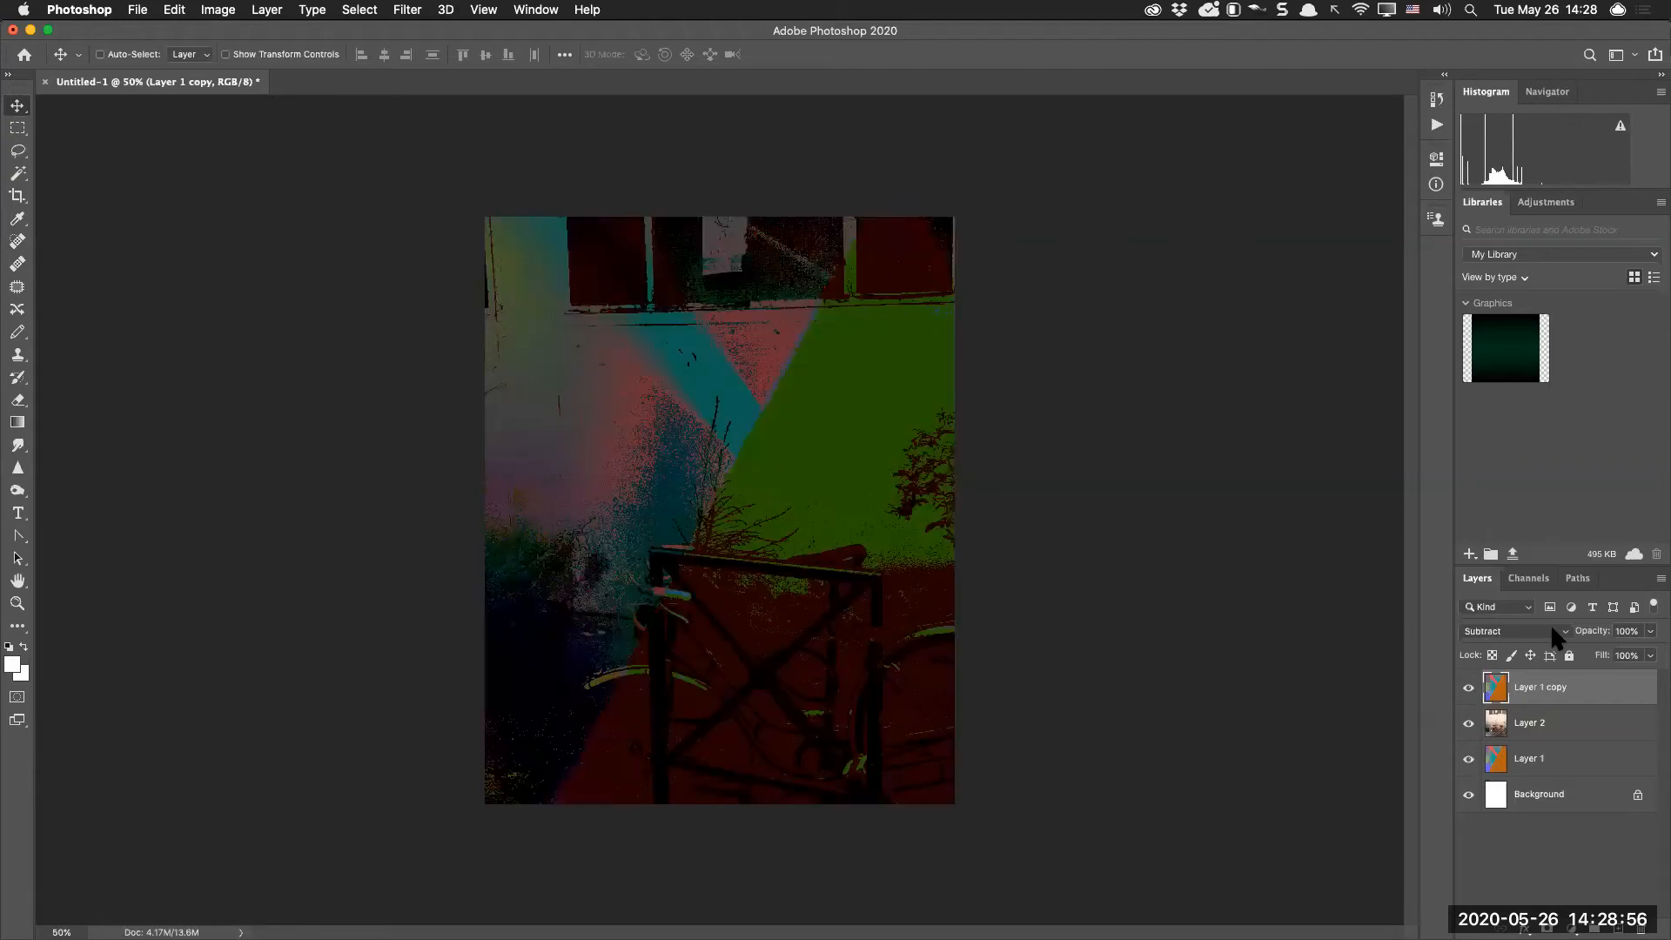
pyautogui.hotkey('shift', '-')
pyautogui.hotkey('shift', '-')
pyautogui.hotkey('shift', '-')
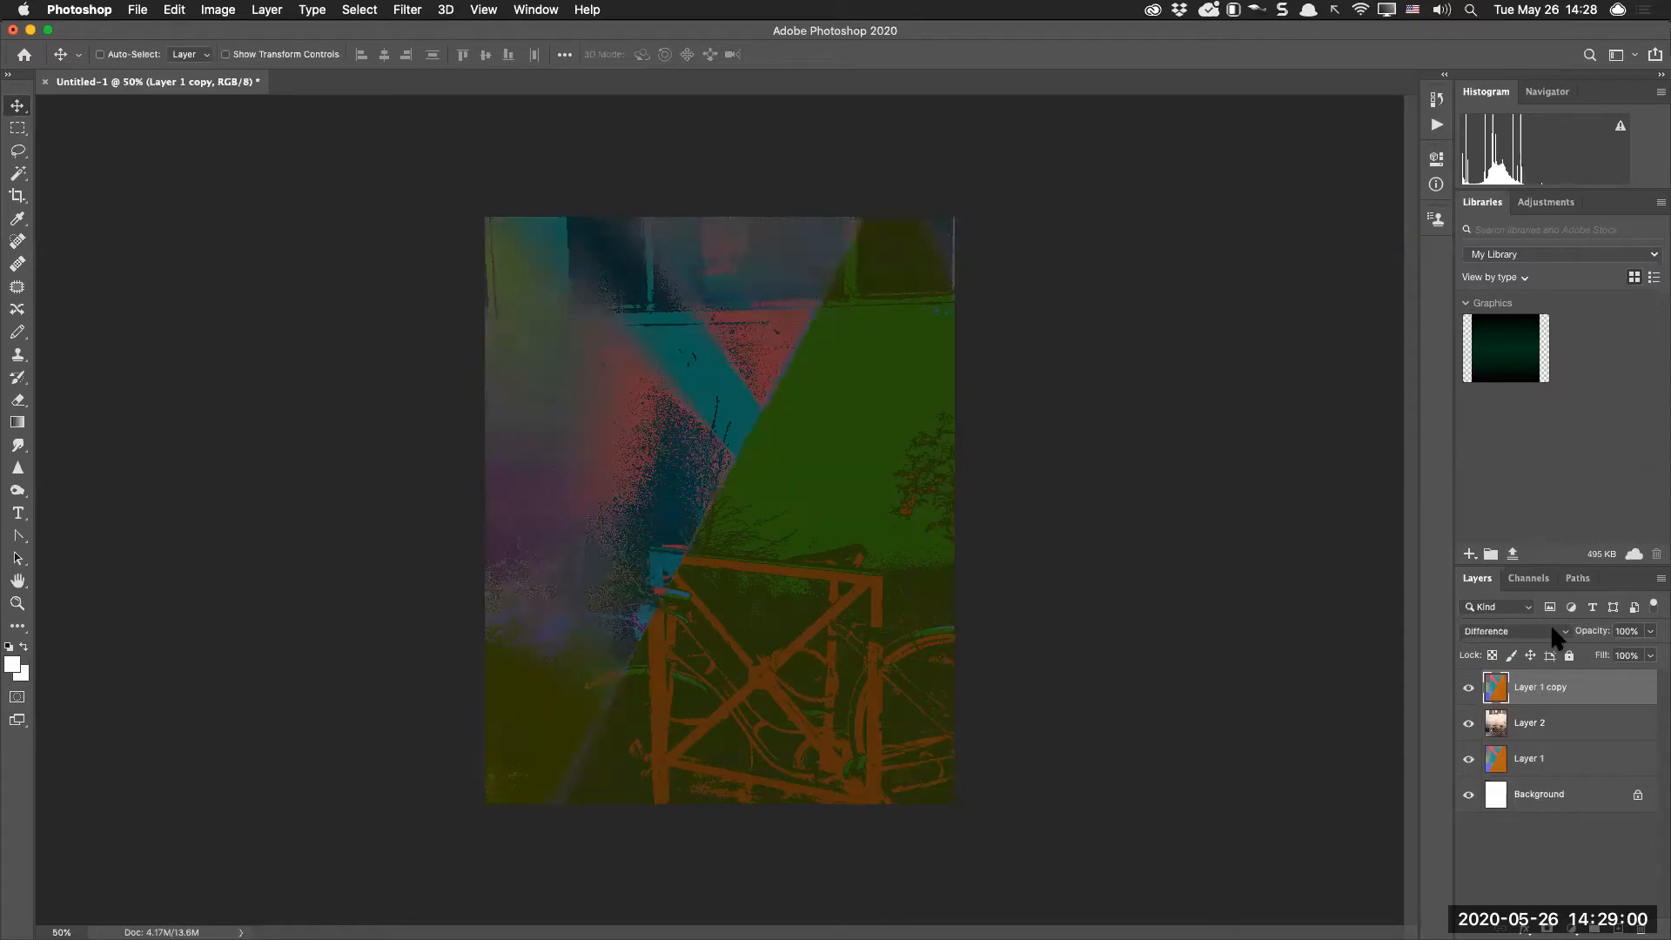
pyautogui.hotkey('shift', '-')
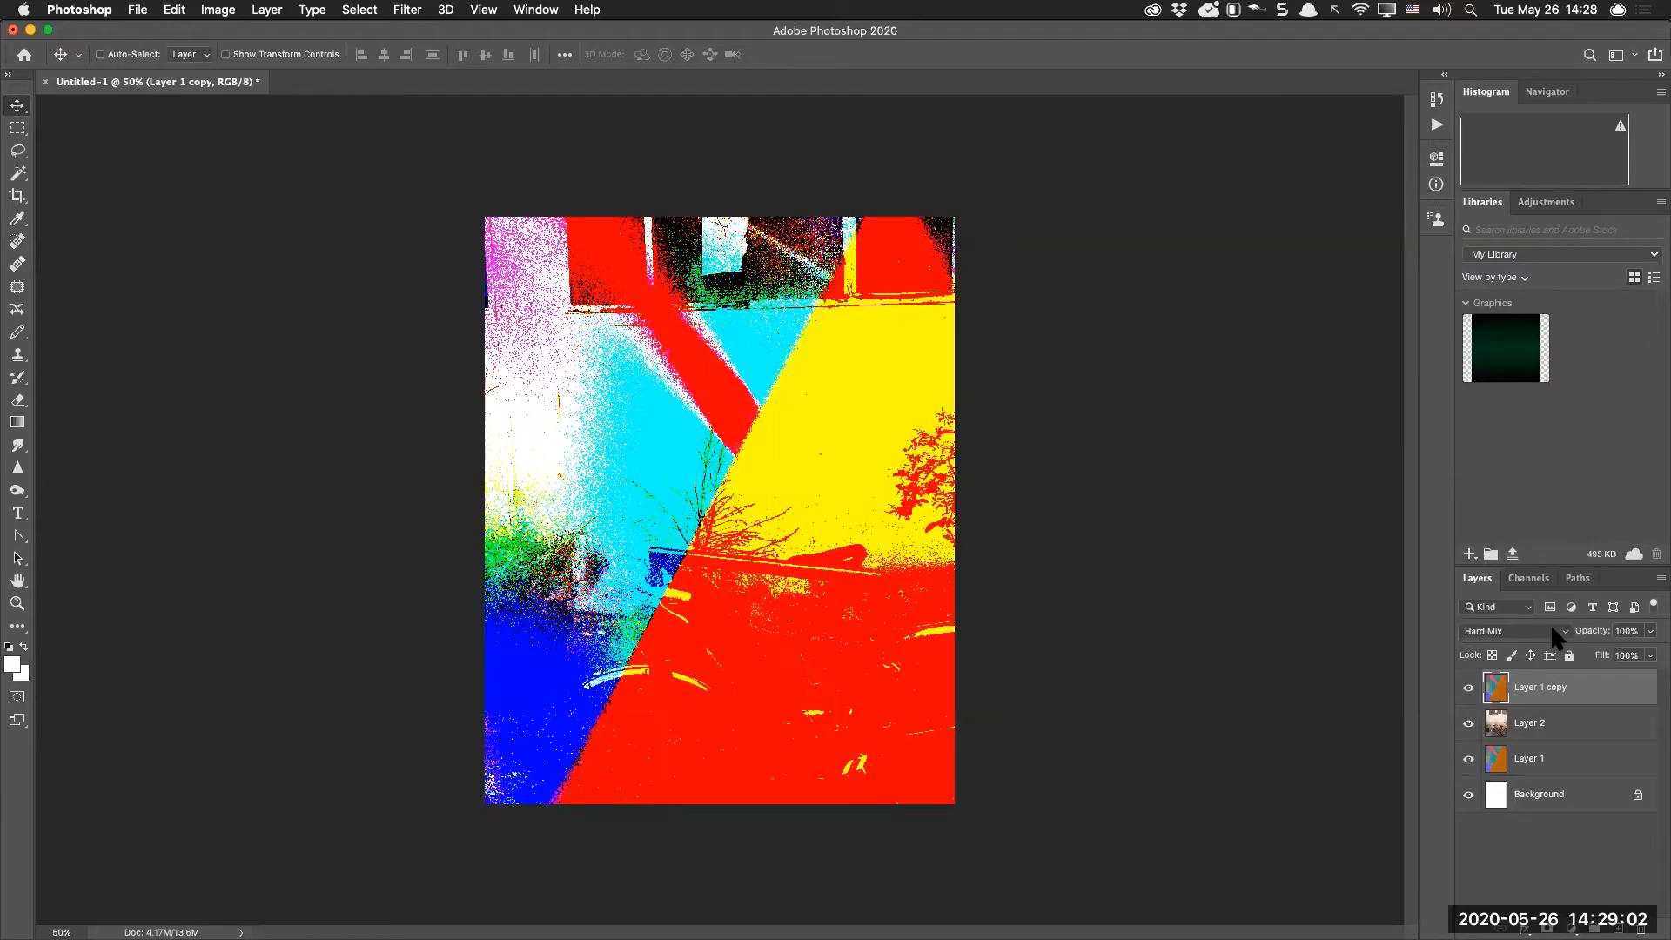
pyautogui.hotkey('shift', '+')
pyautogui.hotkey('shift', '+')
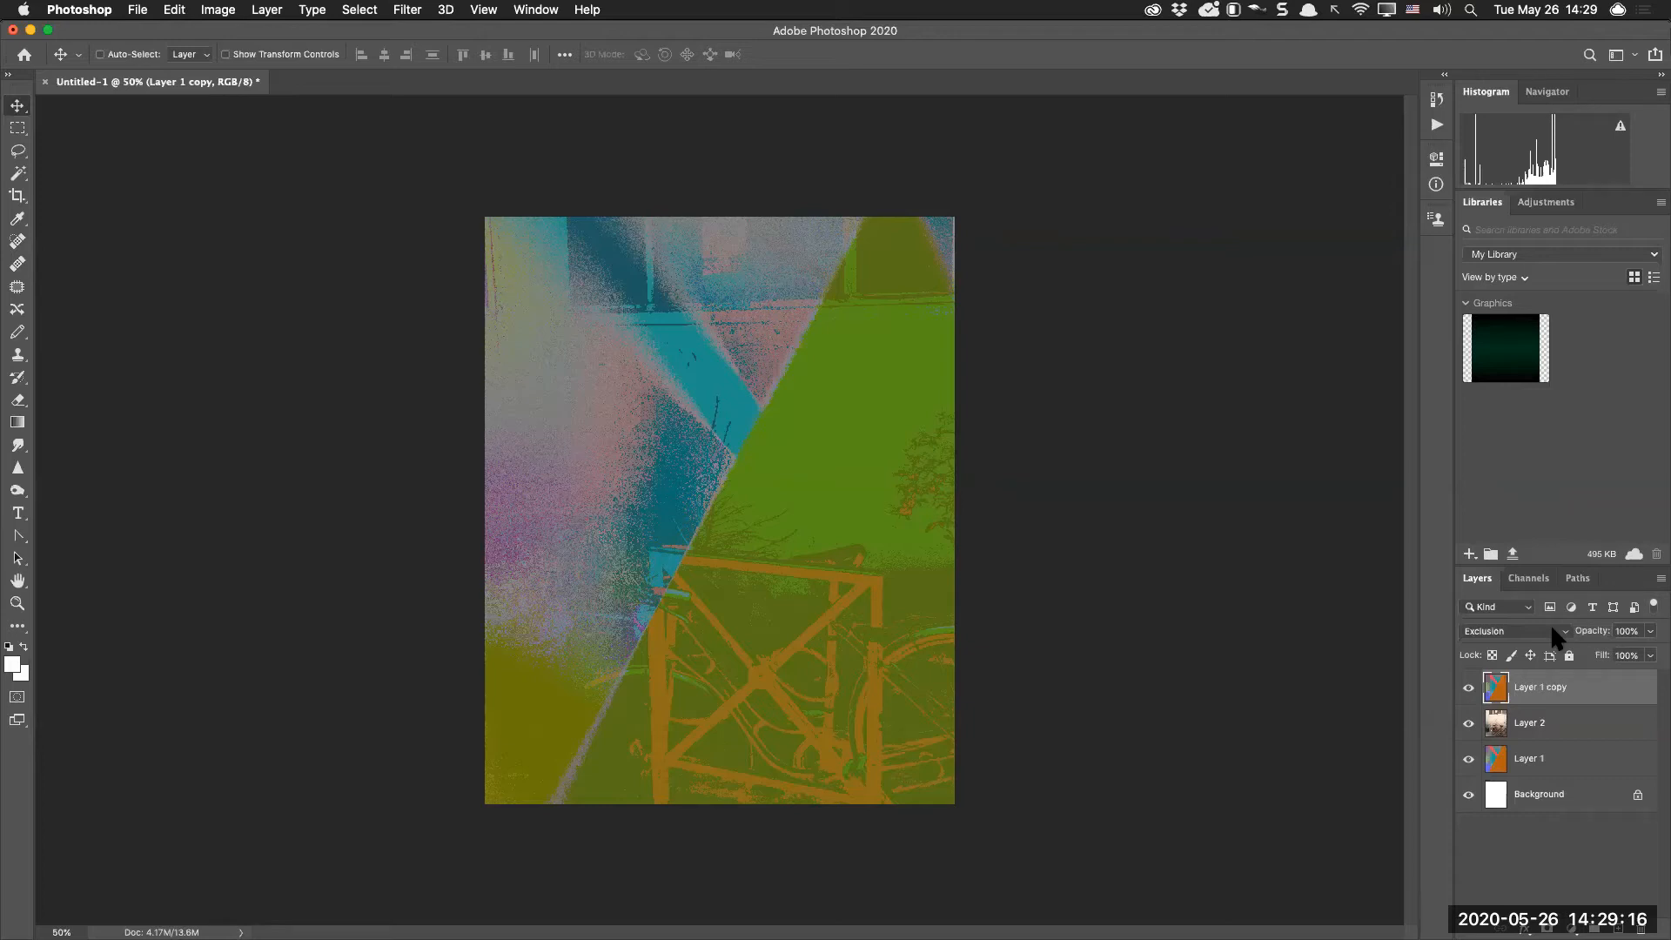
# Try a duplicate of Layer 2, compare the composition with the copy hidden and shown, and delete the copy
pyautogui.click(1588, 722)
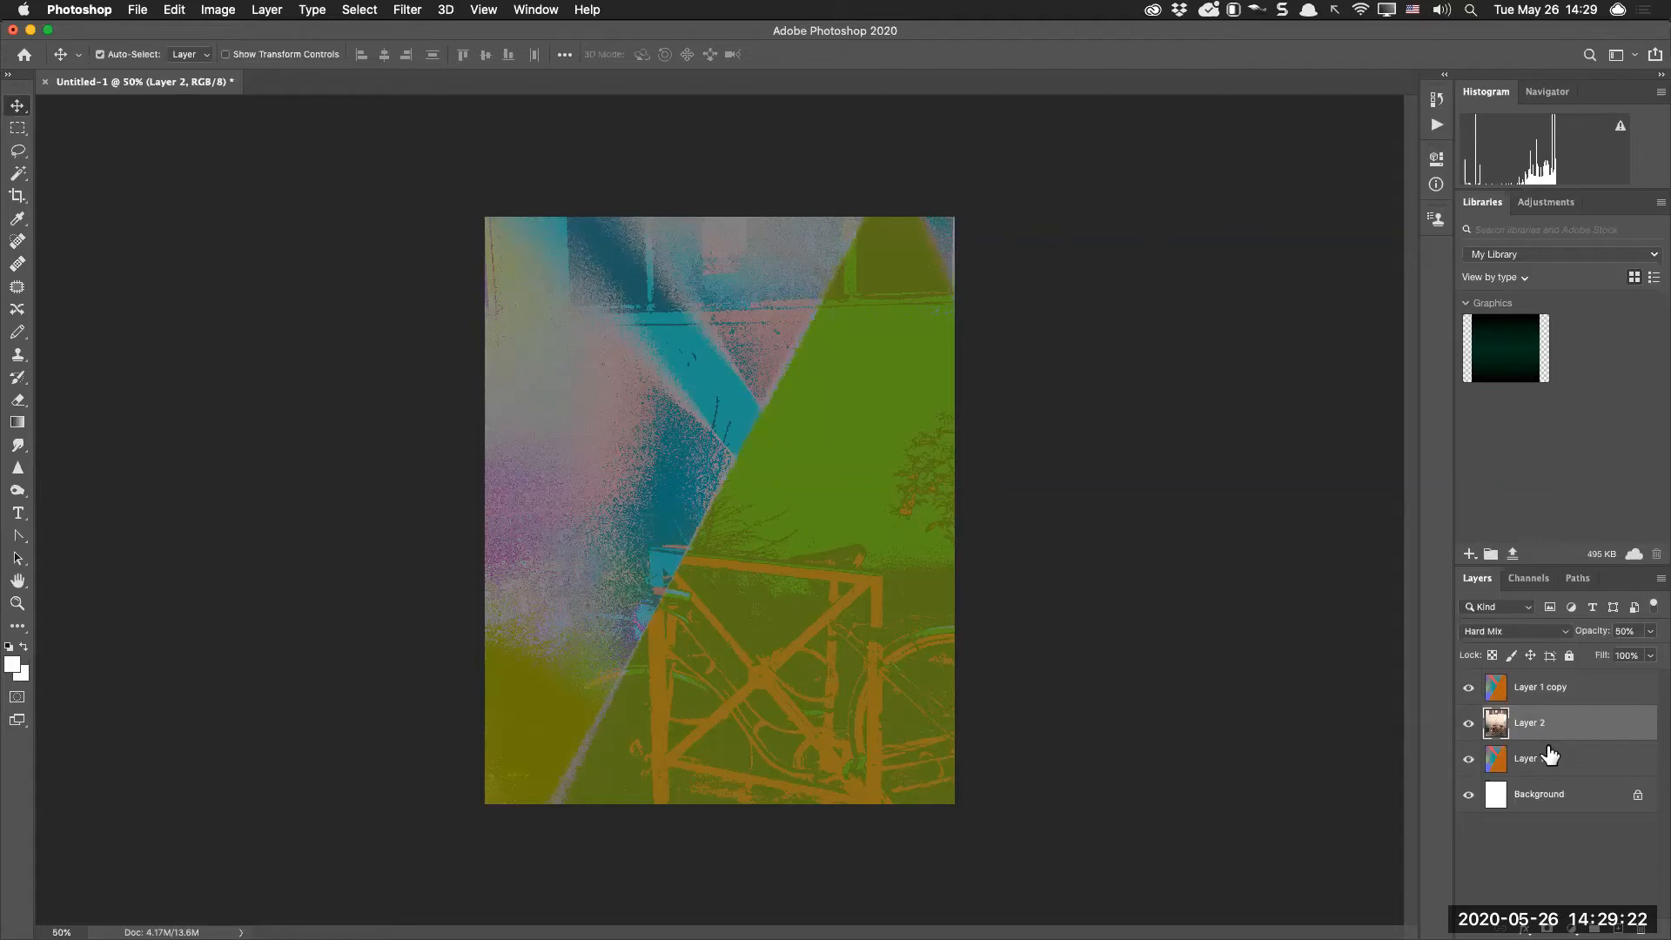
pyautogui.press('super+j')
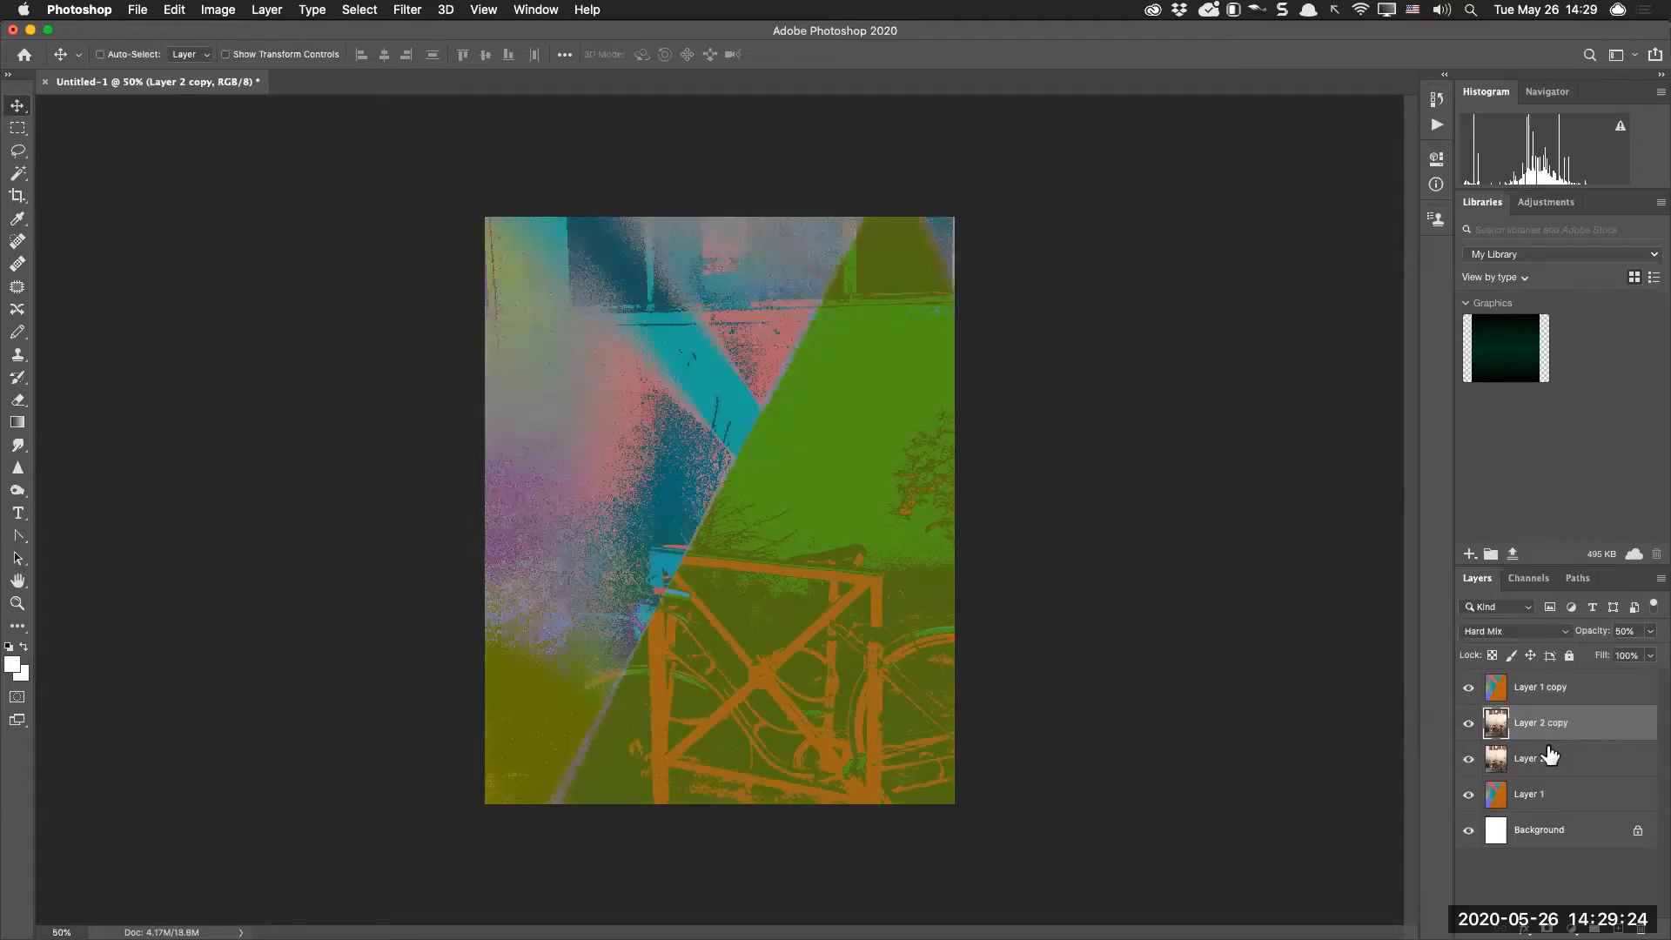
pyautogui.click(1467, 723)
pyautogui.click(1467, 723)
pyautogui.press('Delete')
# Raise the opacity of Layer 2 to 100%, and check the blend settings of Layer 1 copy and Layer 1
pyautogui.click(1598, 641)
pyautogui.moveTo(1598, 639); pyautogui.dragTo(1658, 640)
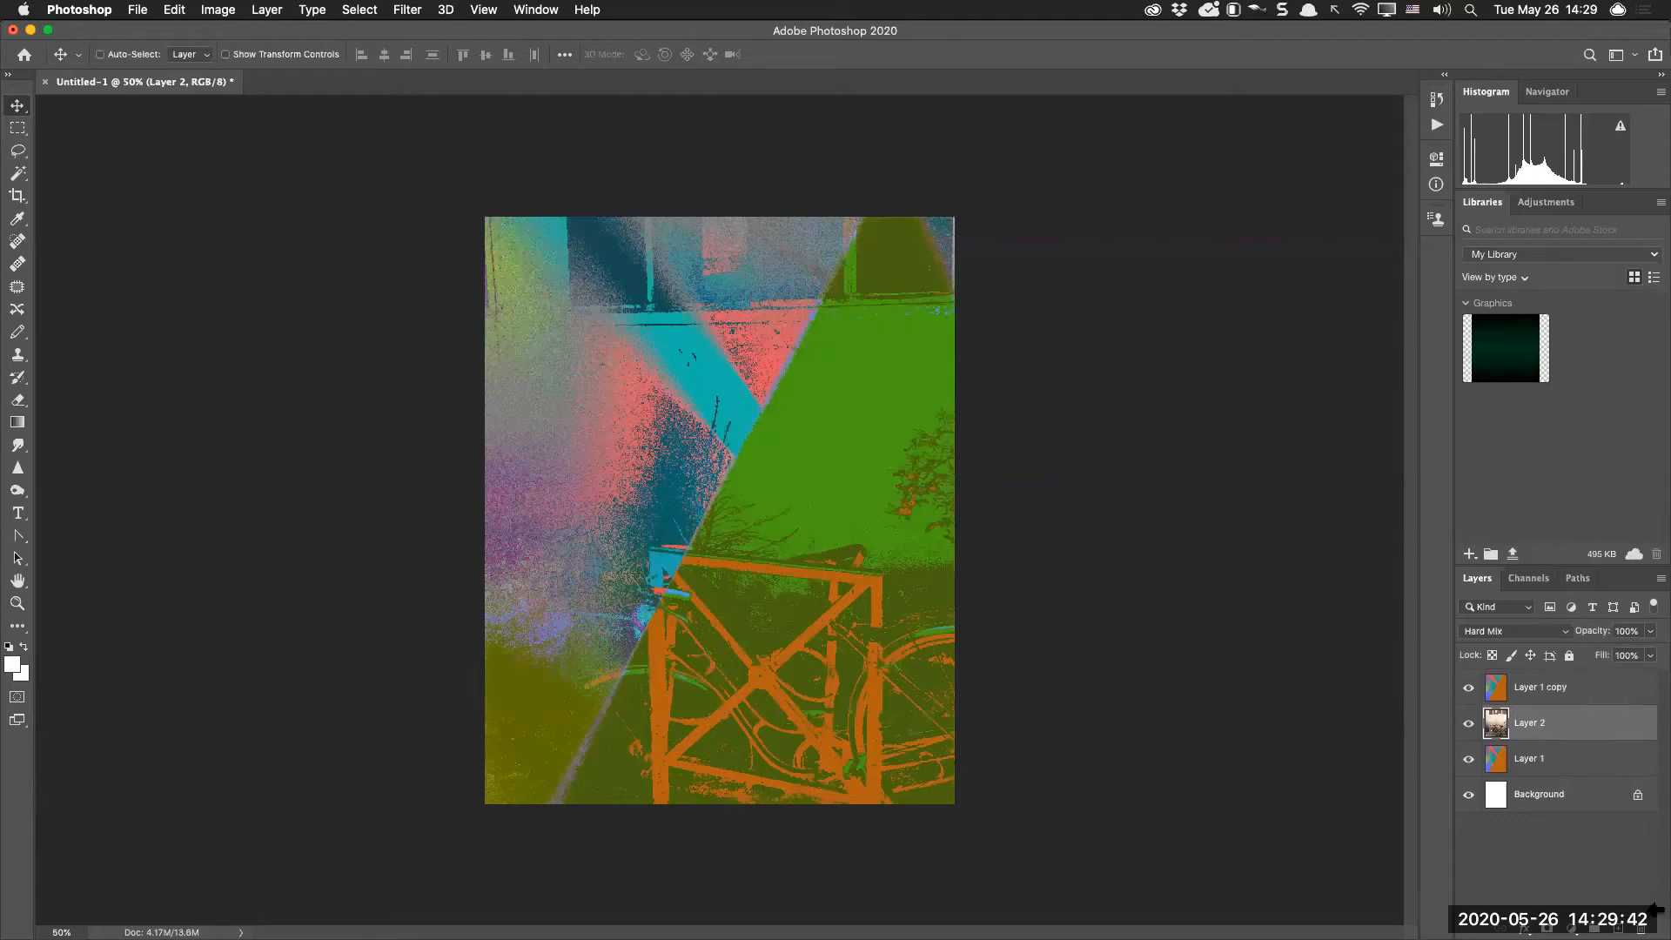
pyautogui.click(1586, 695)
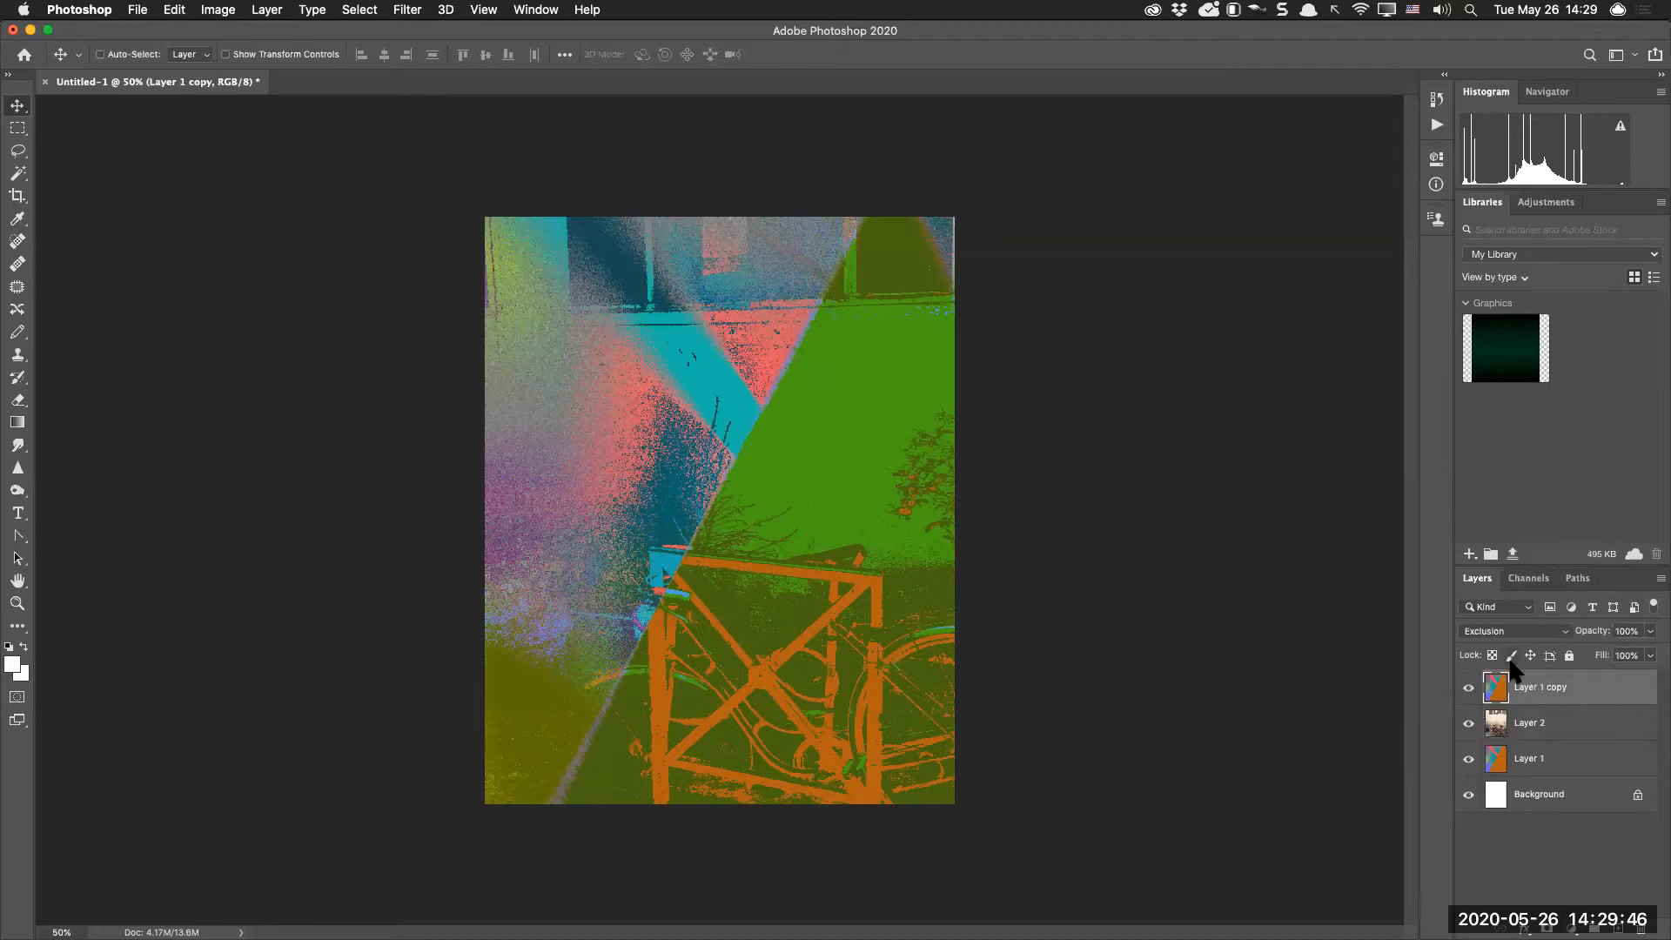
pyautogui.click(1552, 771)
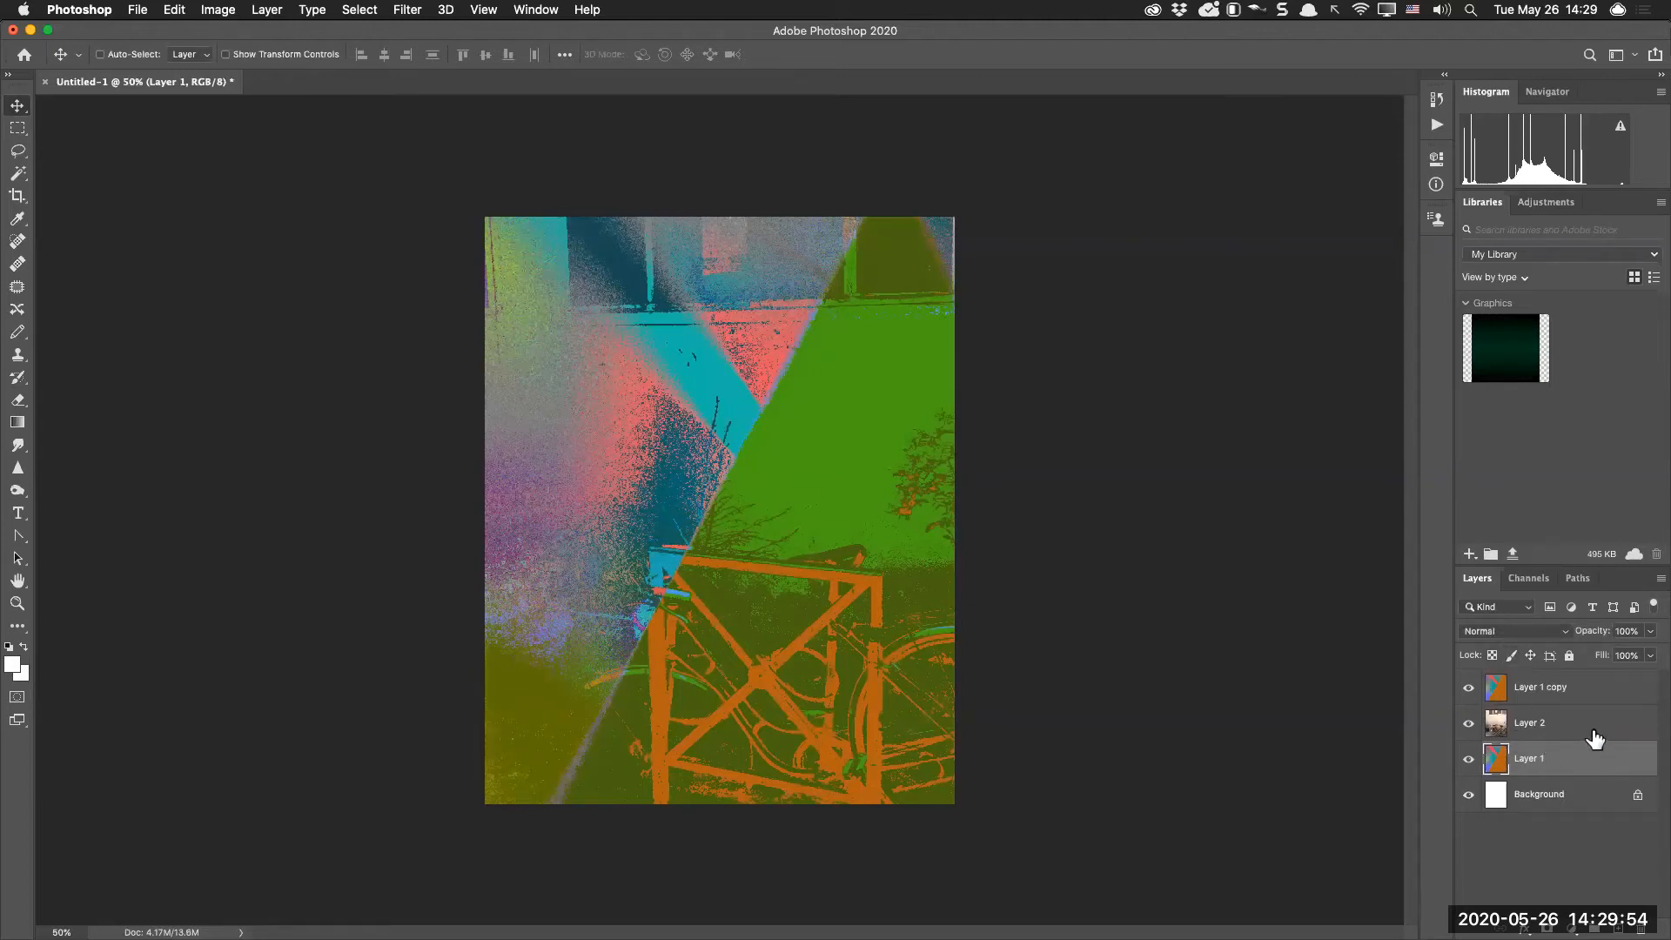
# Check the blend settings of Layer 2, Layer 1 and Layer 1 copy in turn
pyautogui.click(1637, 724)
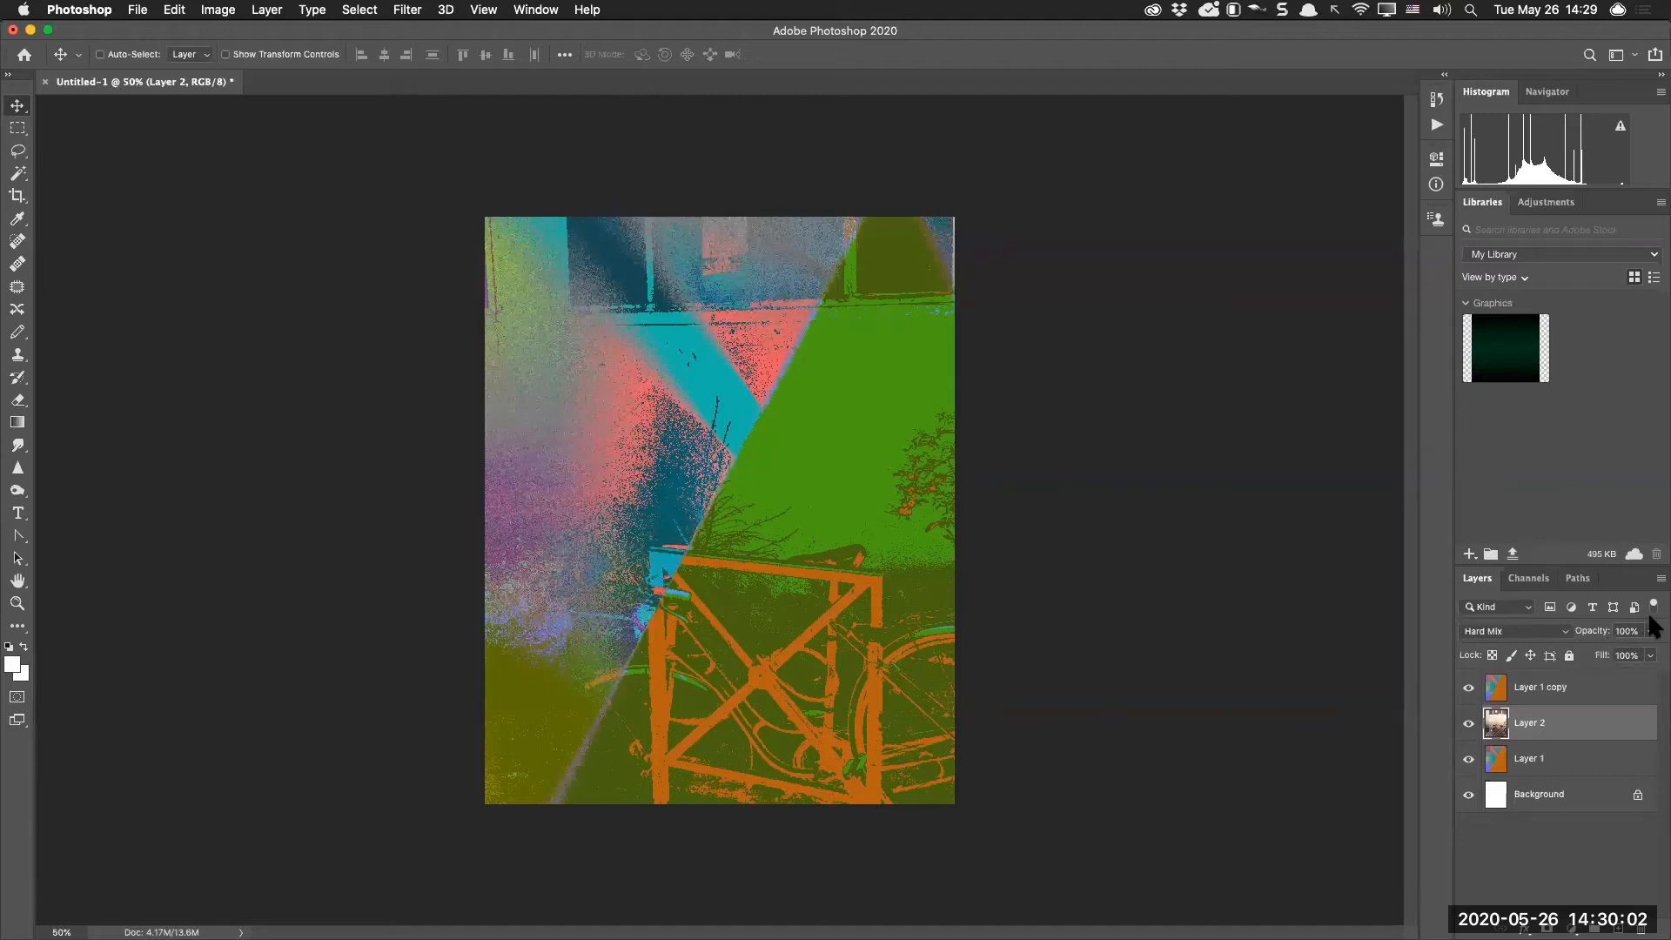
pyautogui.click(1563, 767)
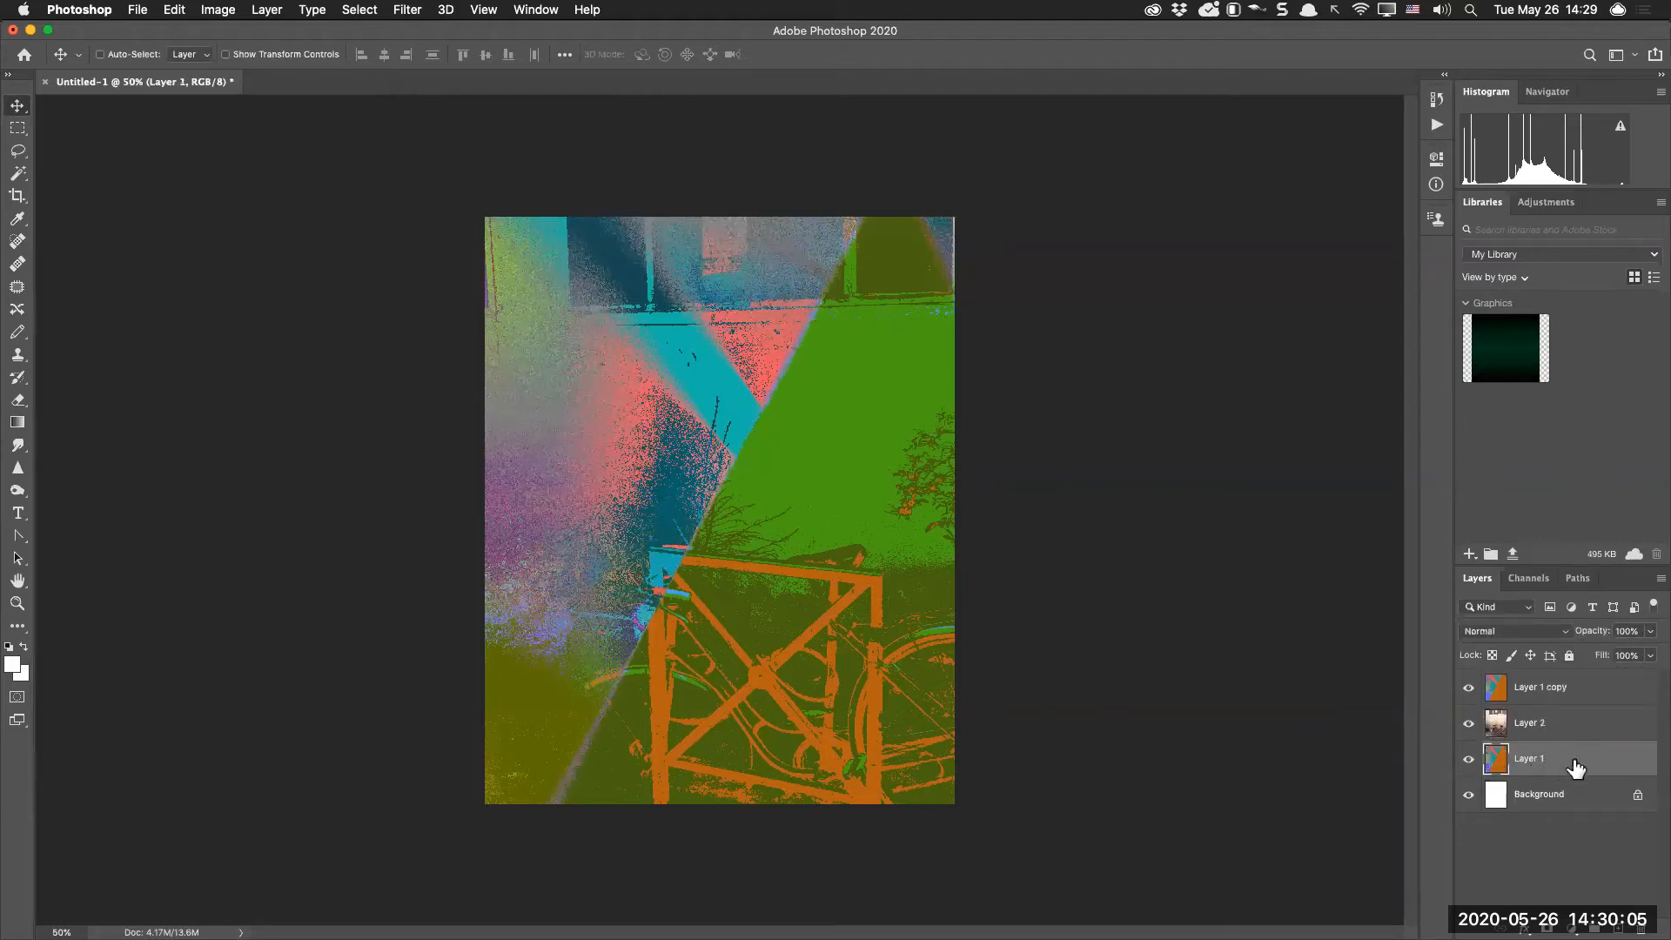
pyautogui.click(1573, 689)
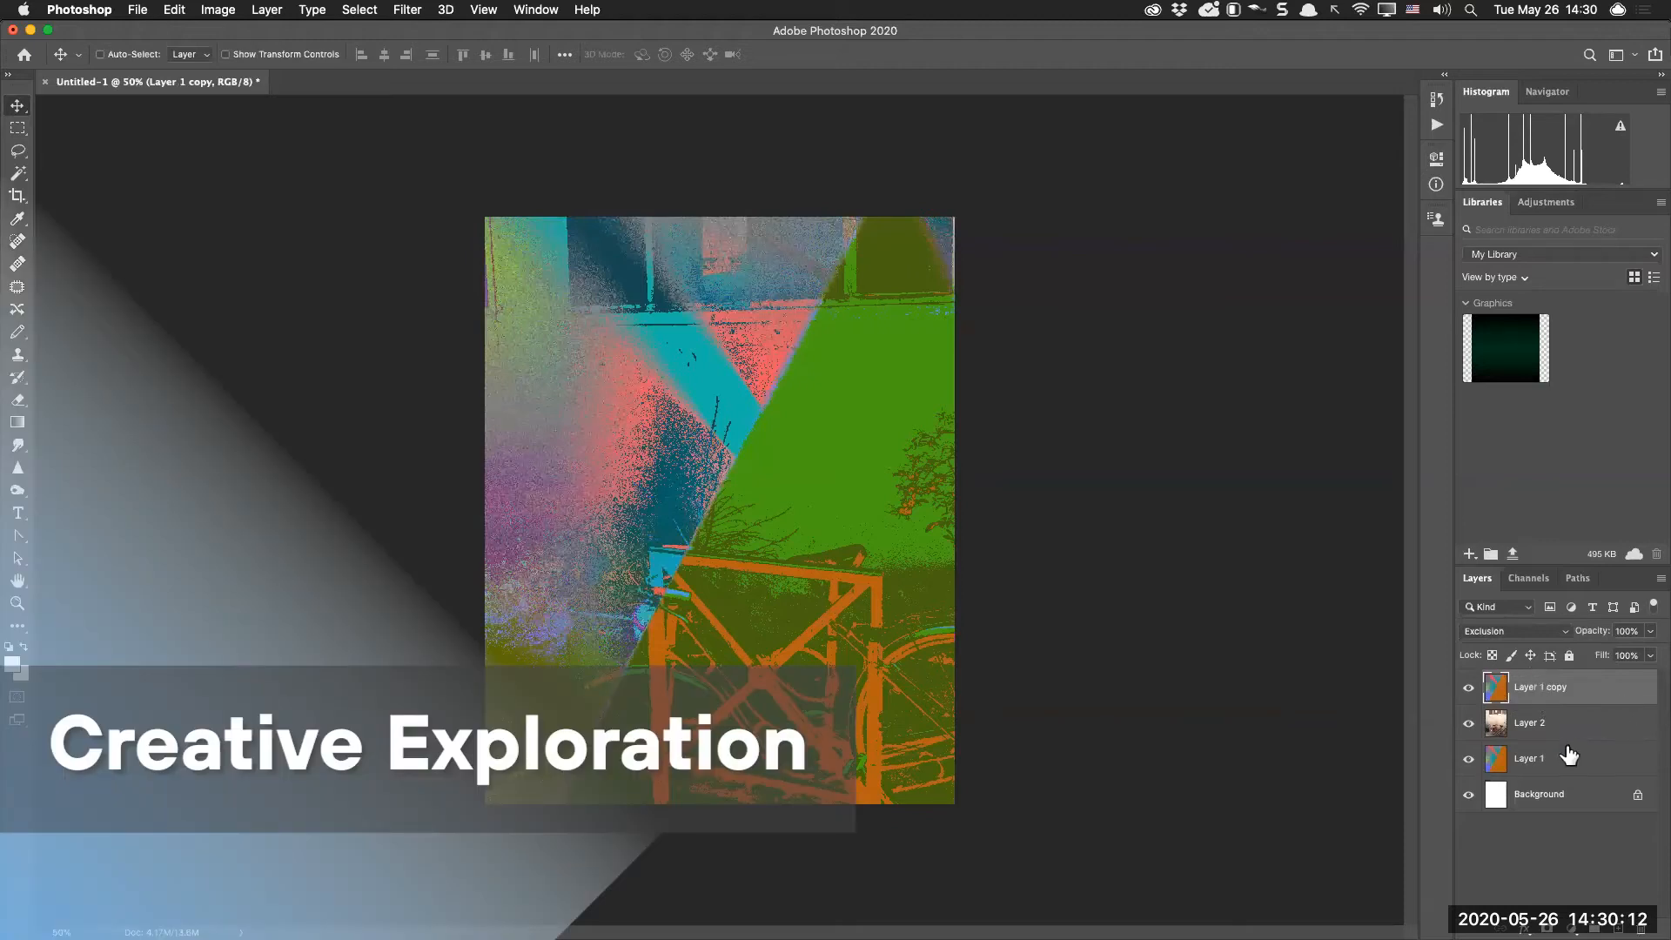
pyautogui.click(1568, 753)
# Duplicate Layer 2 and move the copy above Layer 1 copy, at the top of the layer stack
pyautogui.click(1627, 725)
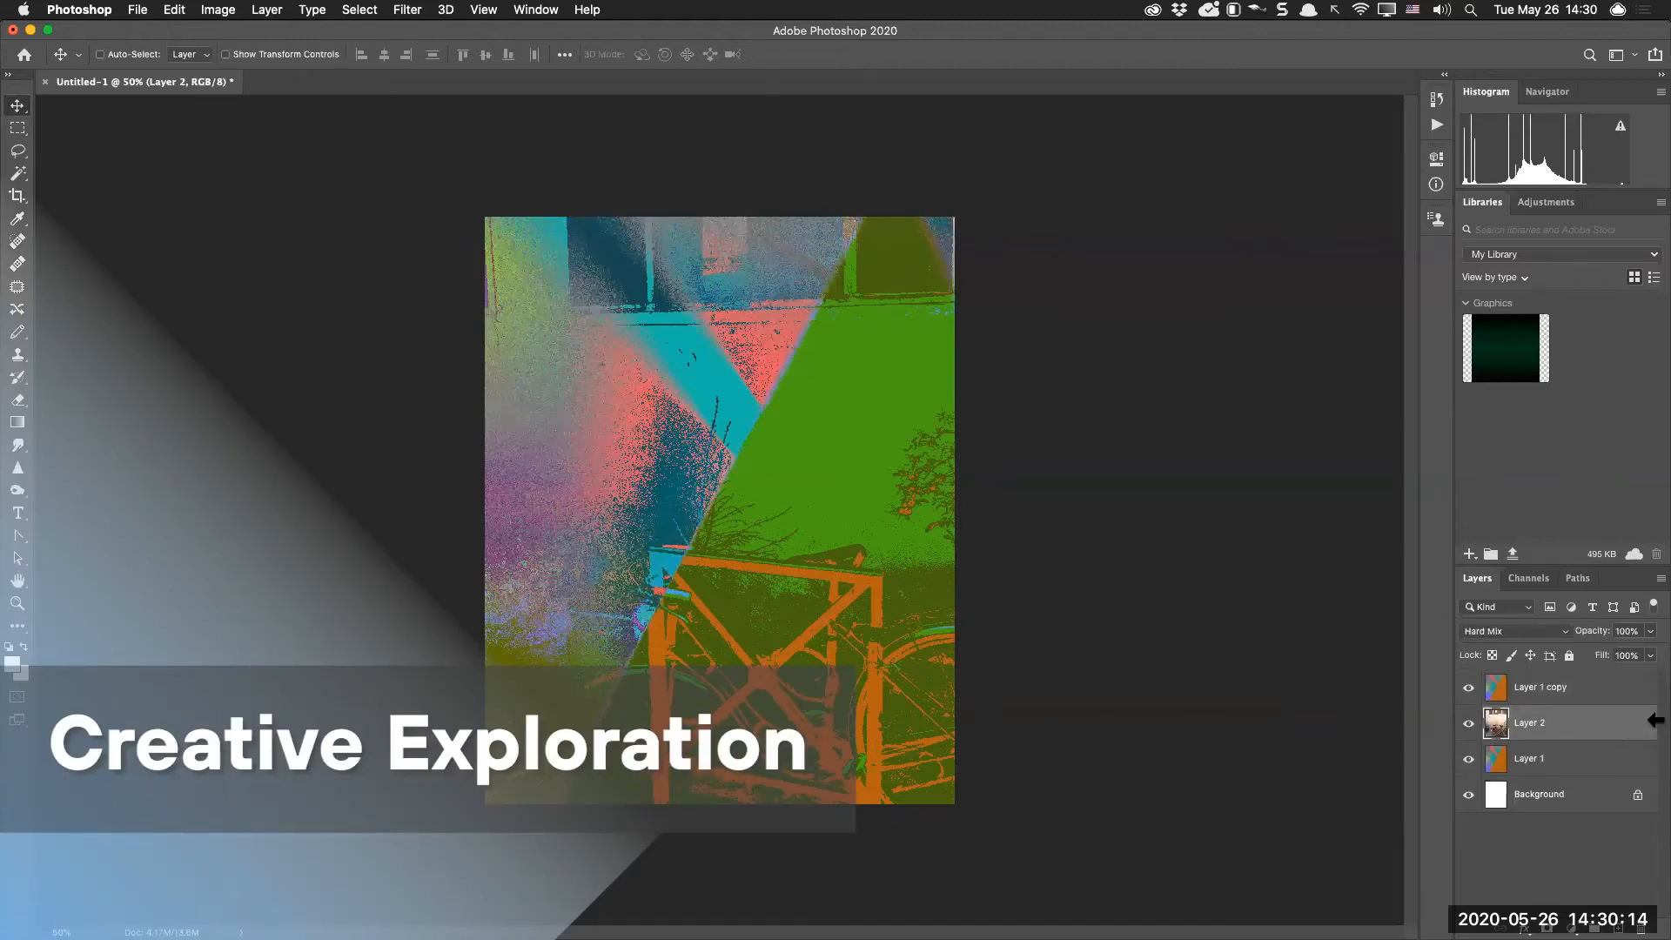
pyautogui.press('super+j')
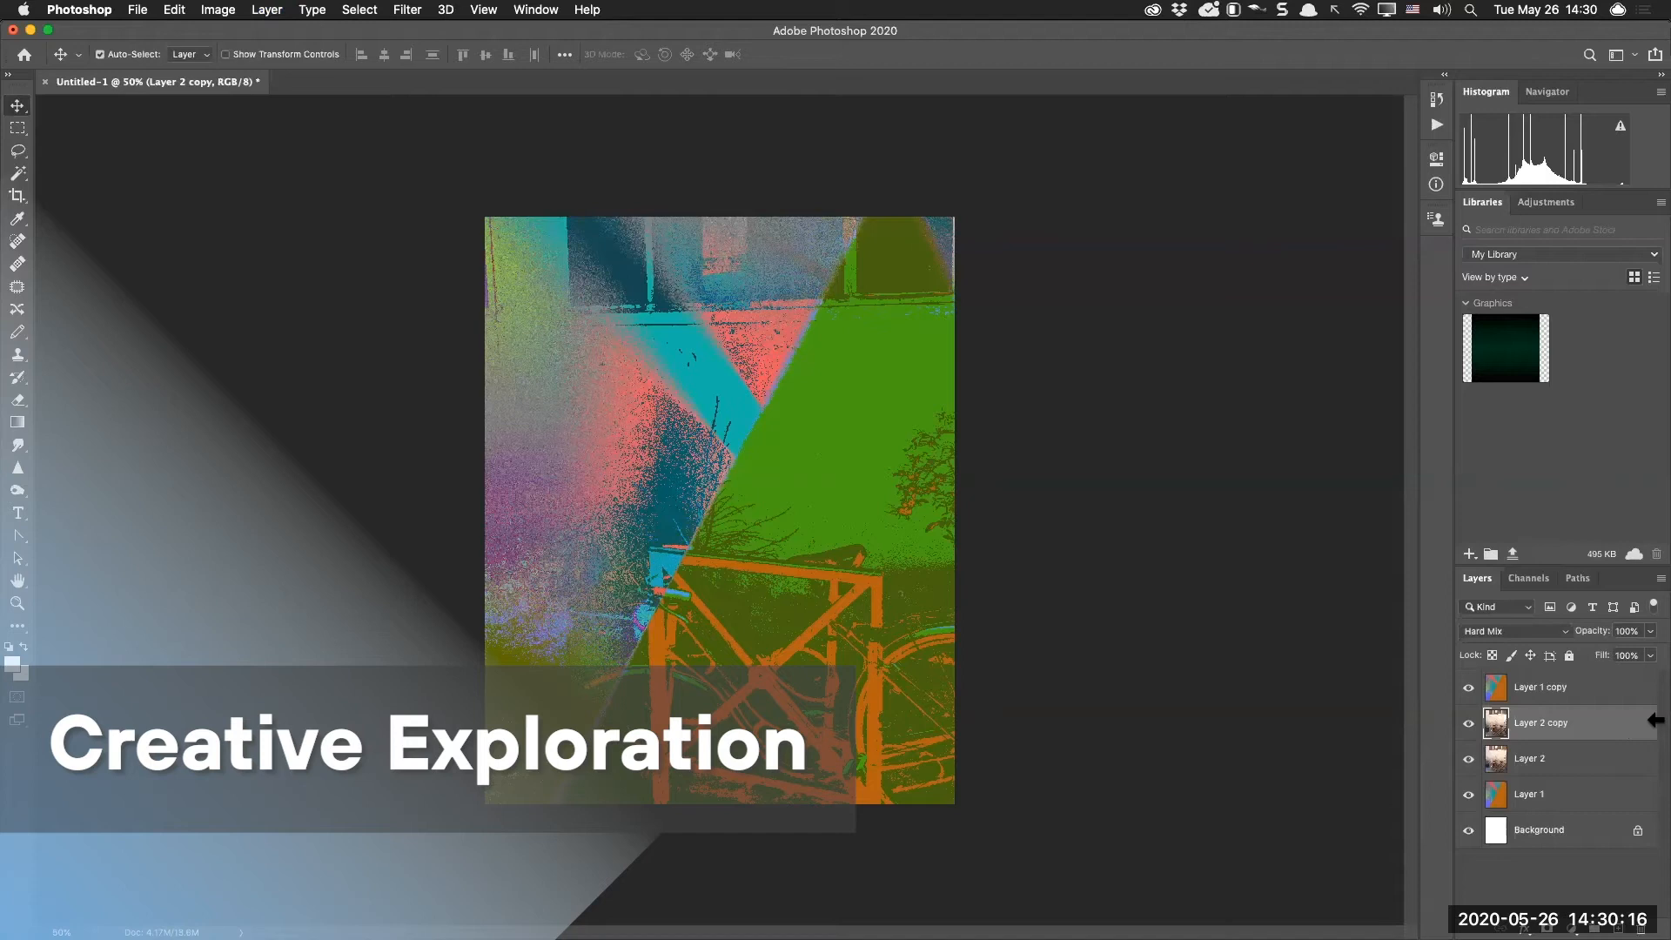
pyautogui.press('super+bracketright')
pyautogui.press('super+bracketleft')
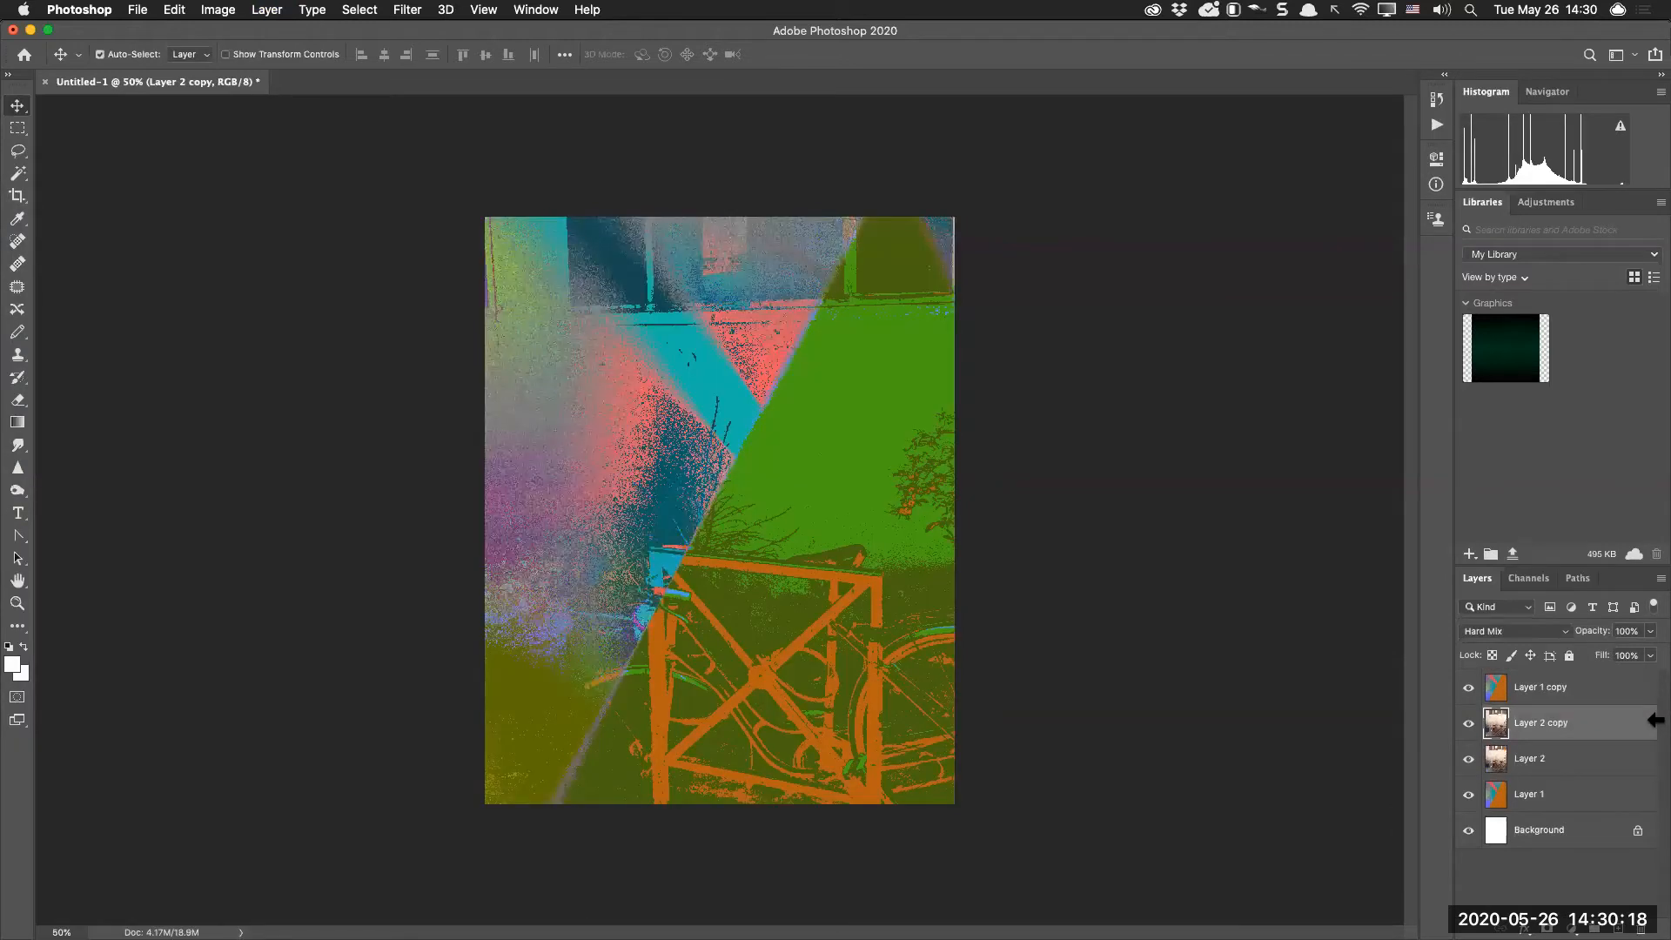
pyautogui.press('super+bracketright')
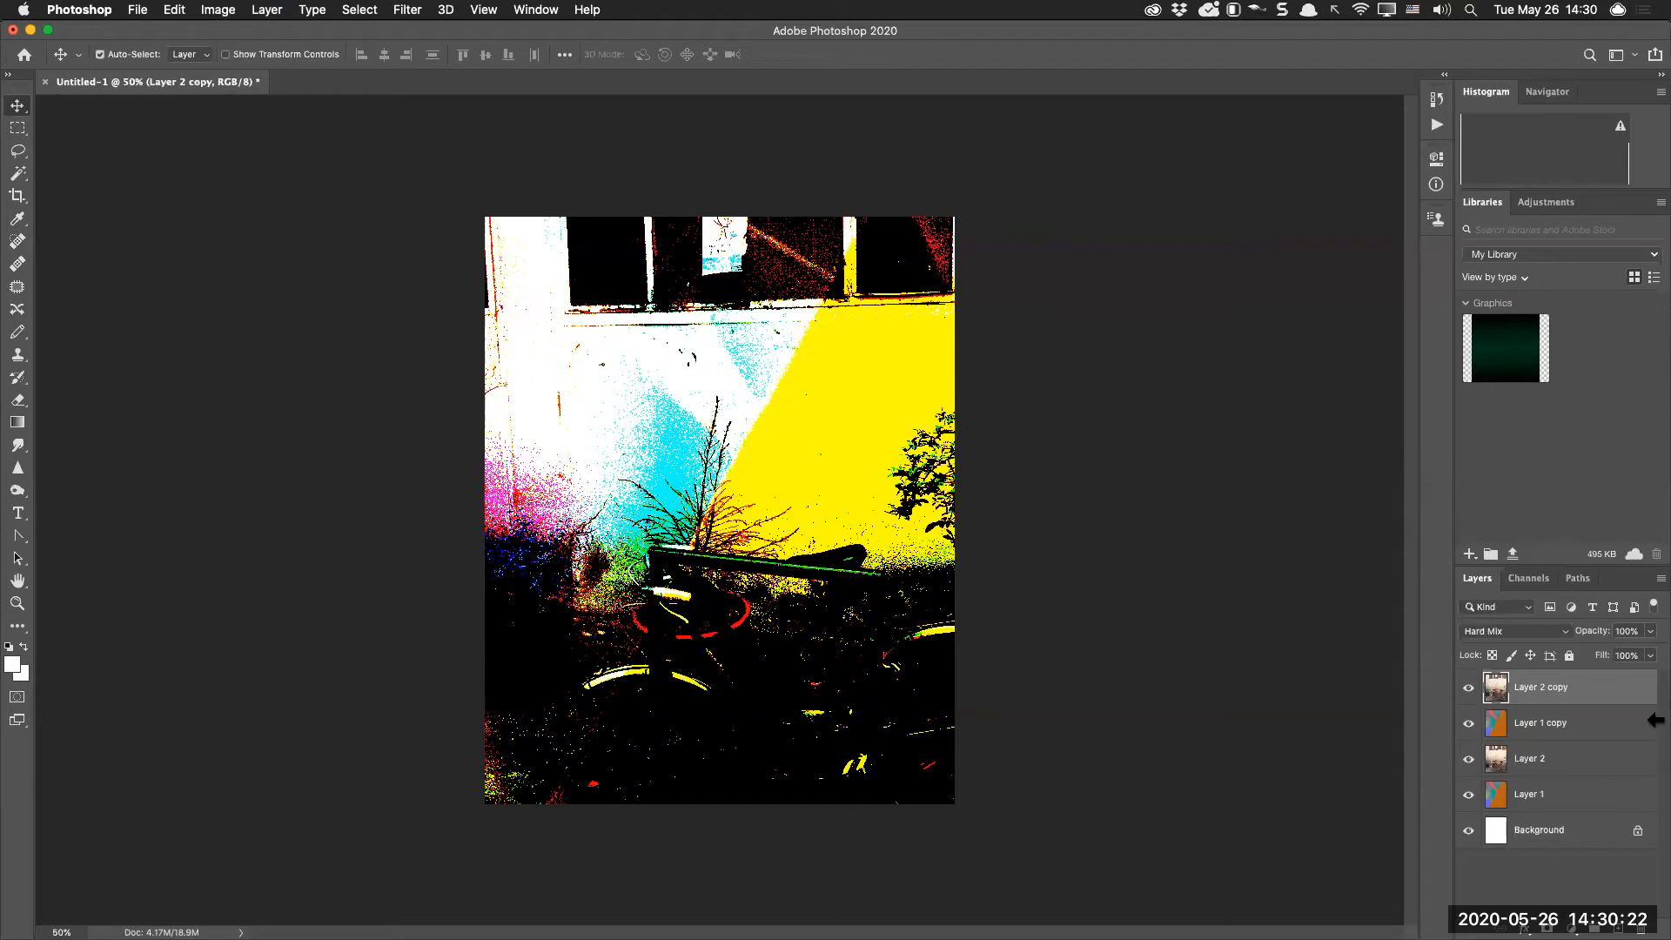
# Set the blend mode of Layer 2 copy to Normal, and compare the composition with that layer hidden and shown
pyautogui.click(1558, 631)
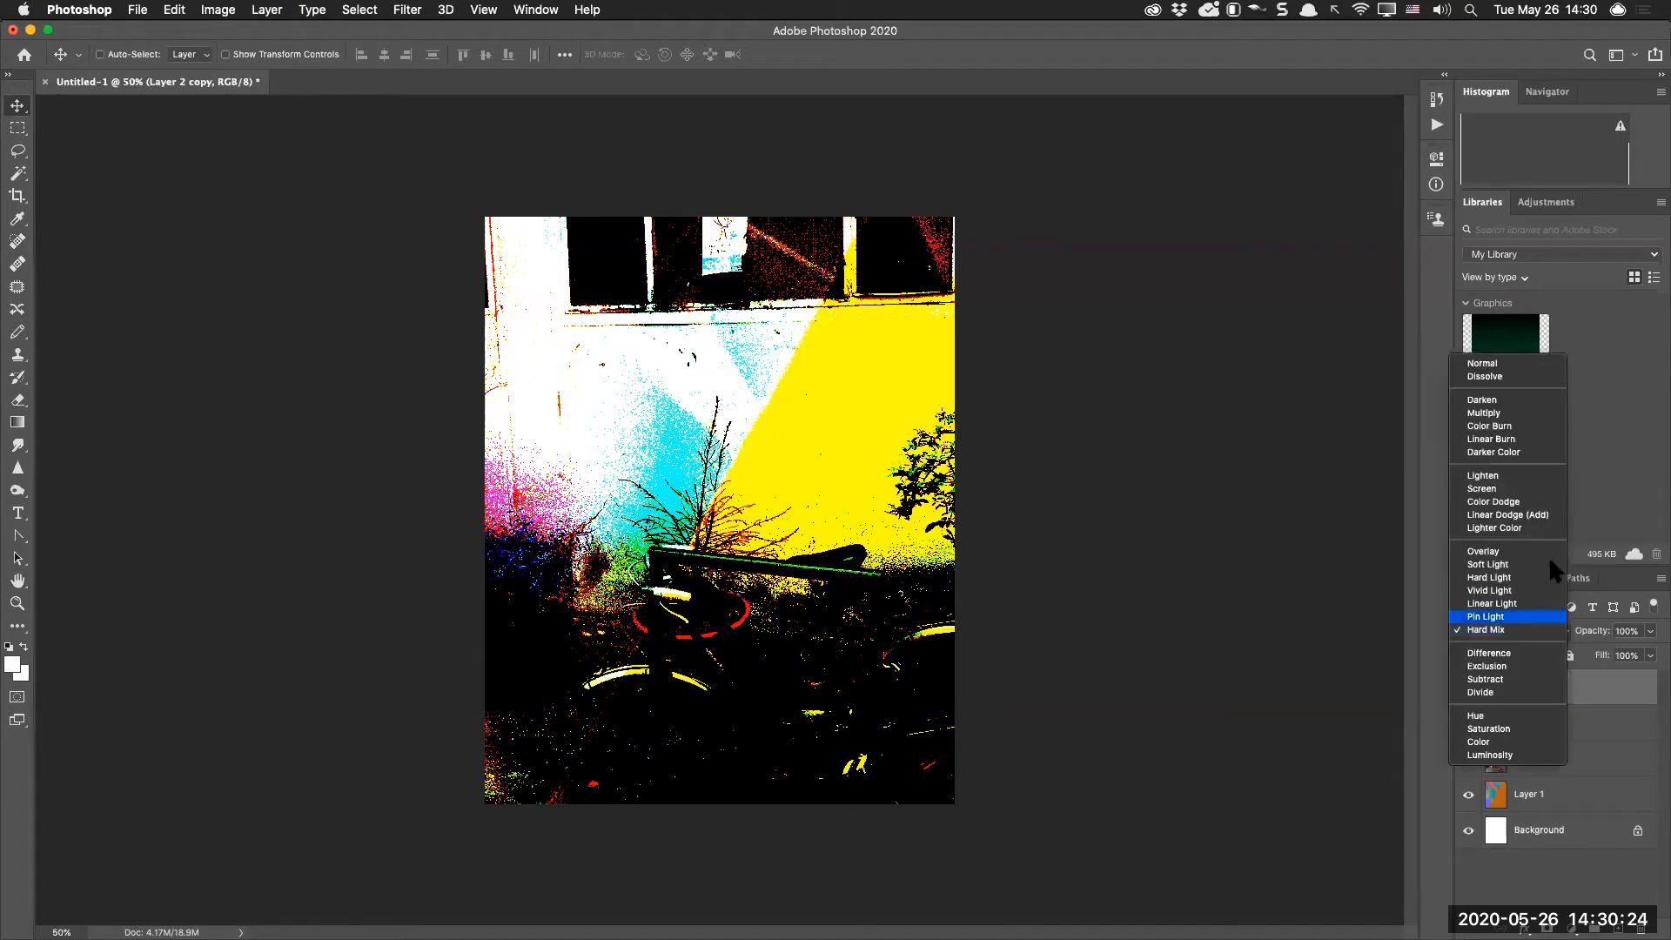
pyautogui.click(1510, 363)
pyautogui.click(1468, 688)
pyautogui.click(1469, 687)
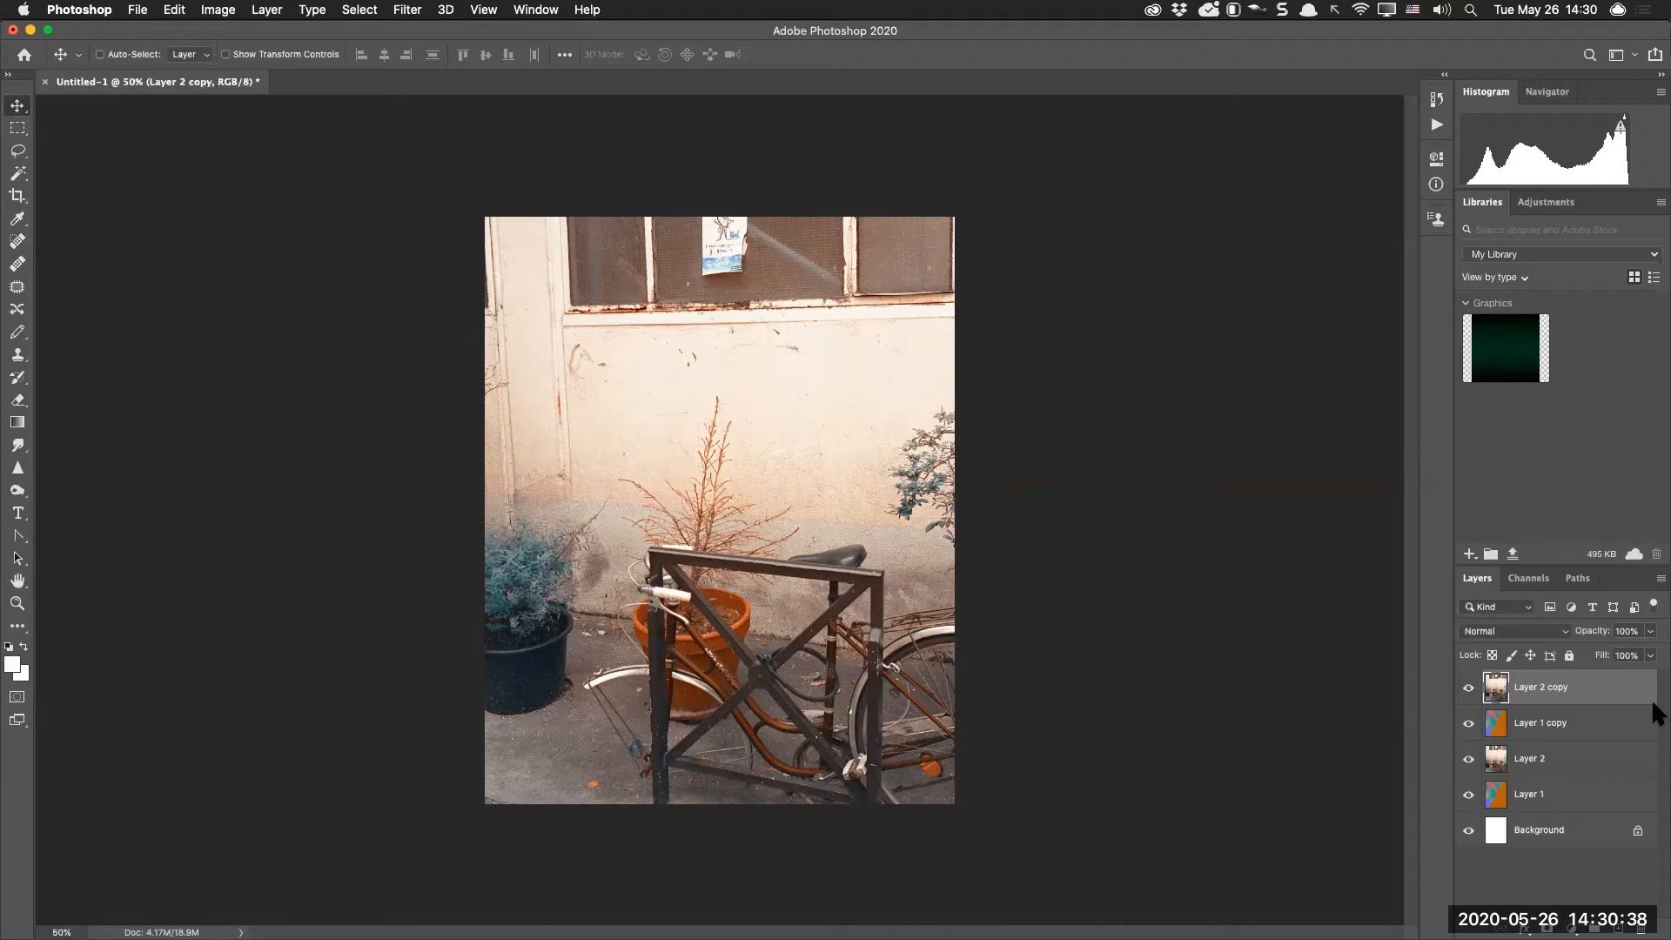
pyautogui.click(1468, 687)
pyautogui.click(1532, 727)
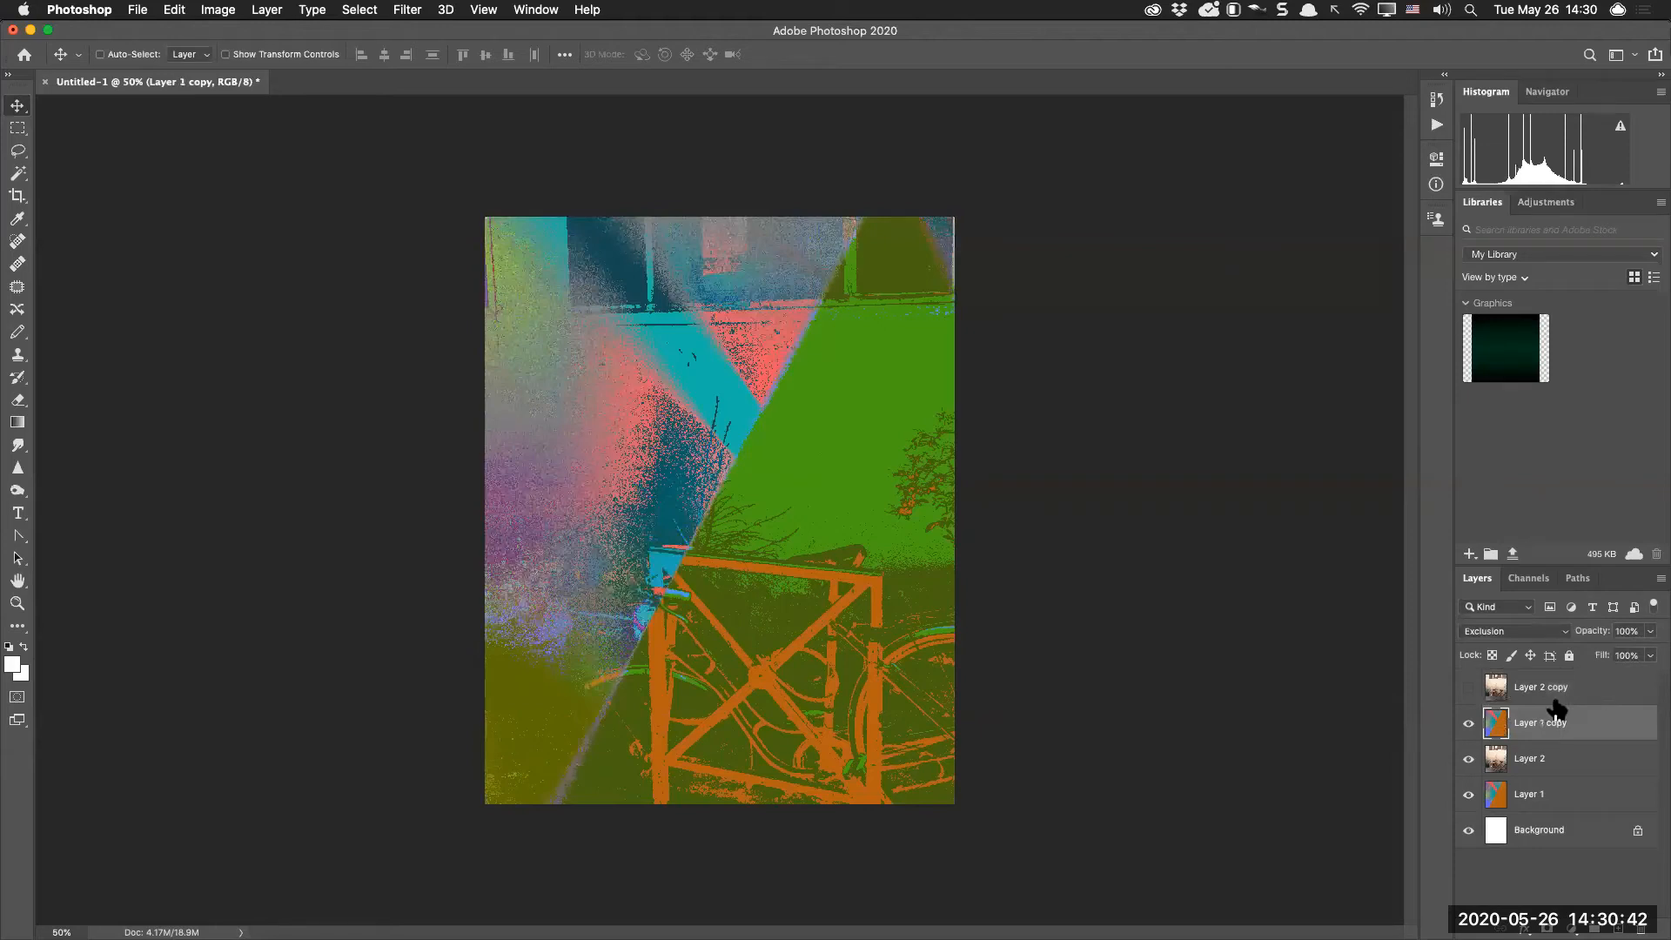
pyautogui.click(1479, 692)
pyautogui.click(1468, 687)
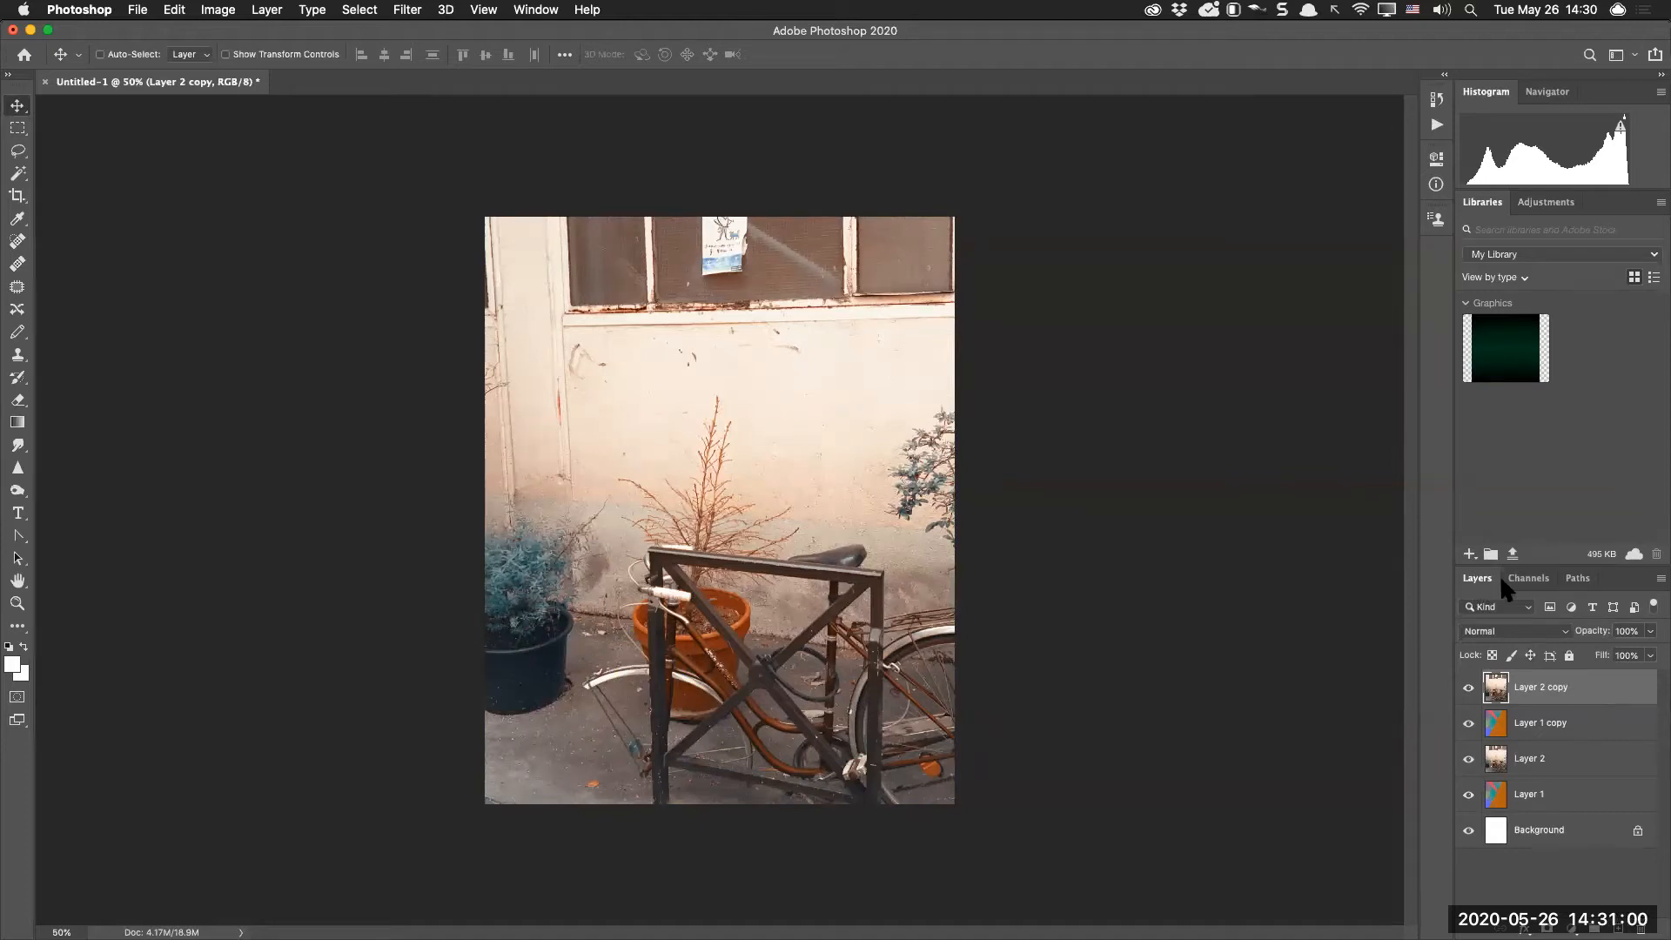
# Detach the Layers panel so it floats beside the canvas, and enlarge it until the full layer stack fits
pyautogui.press('super+alt+space')
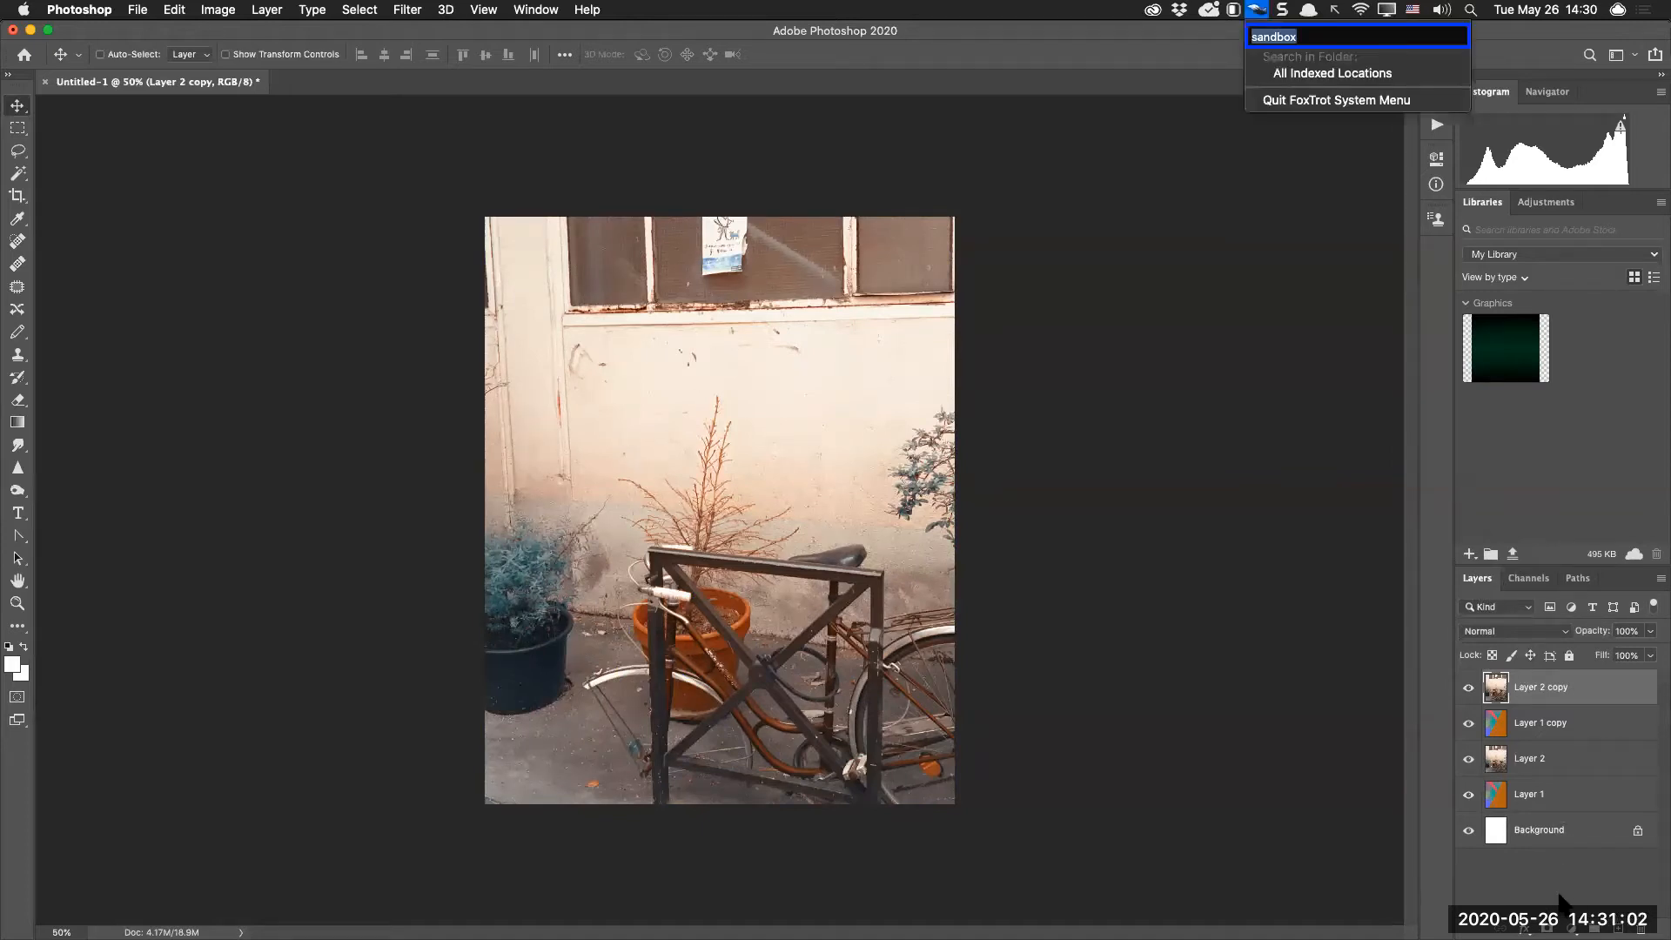
pyautogui.press('Escape')
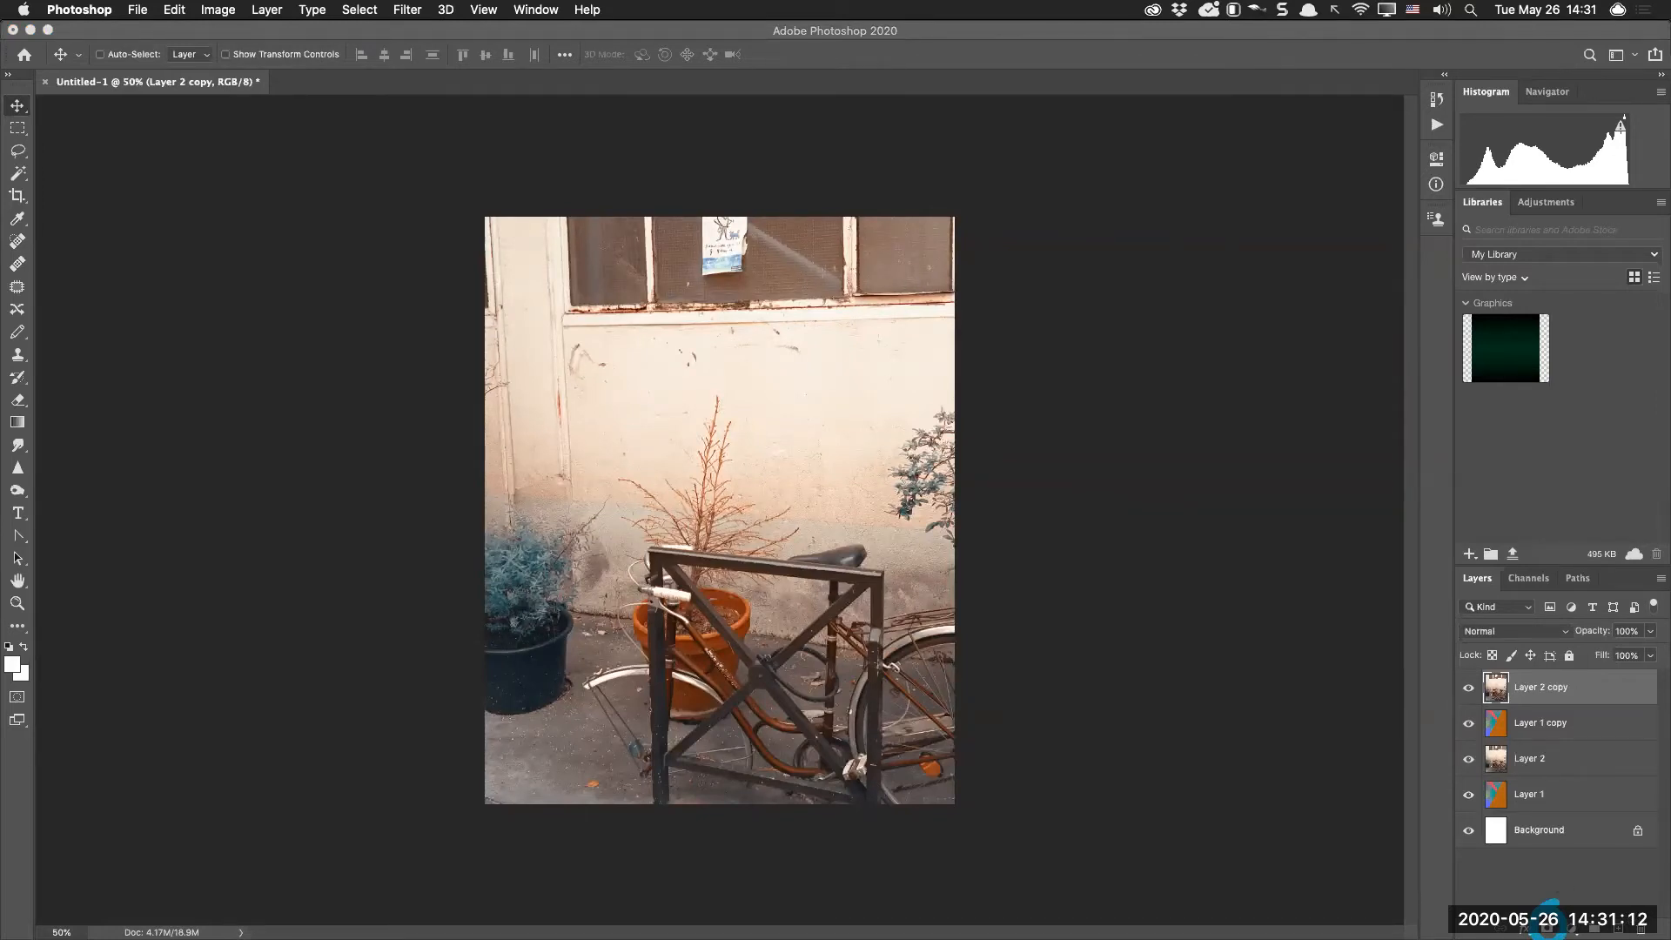
pyautogui.click(1477, 582)
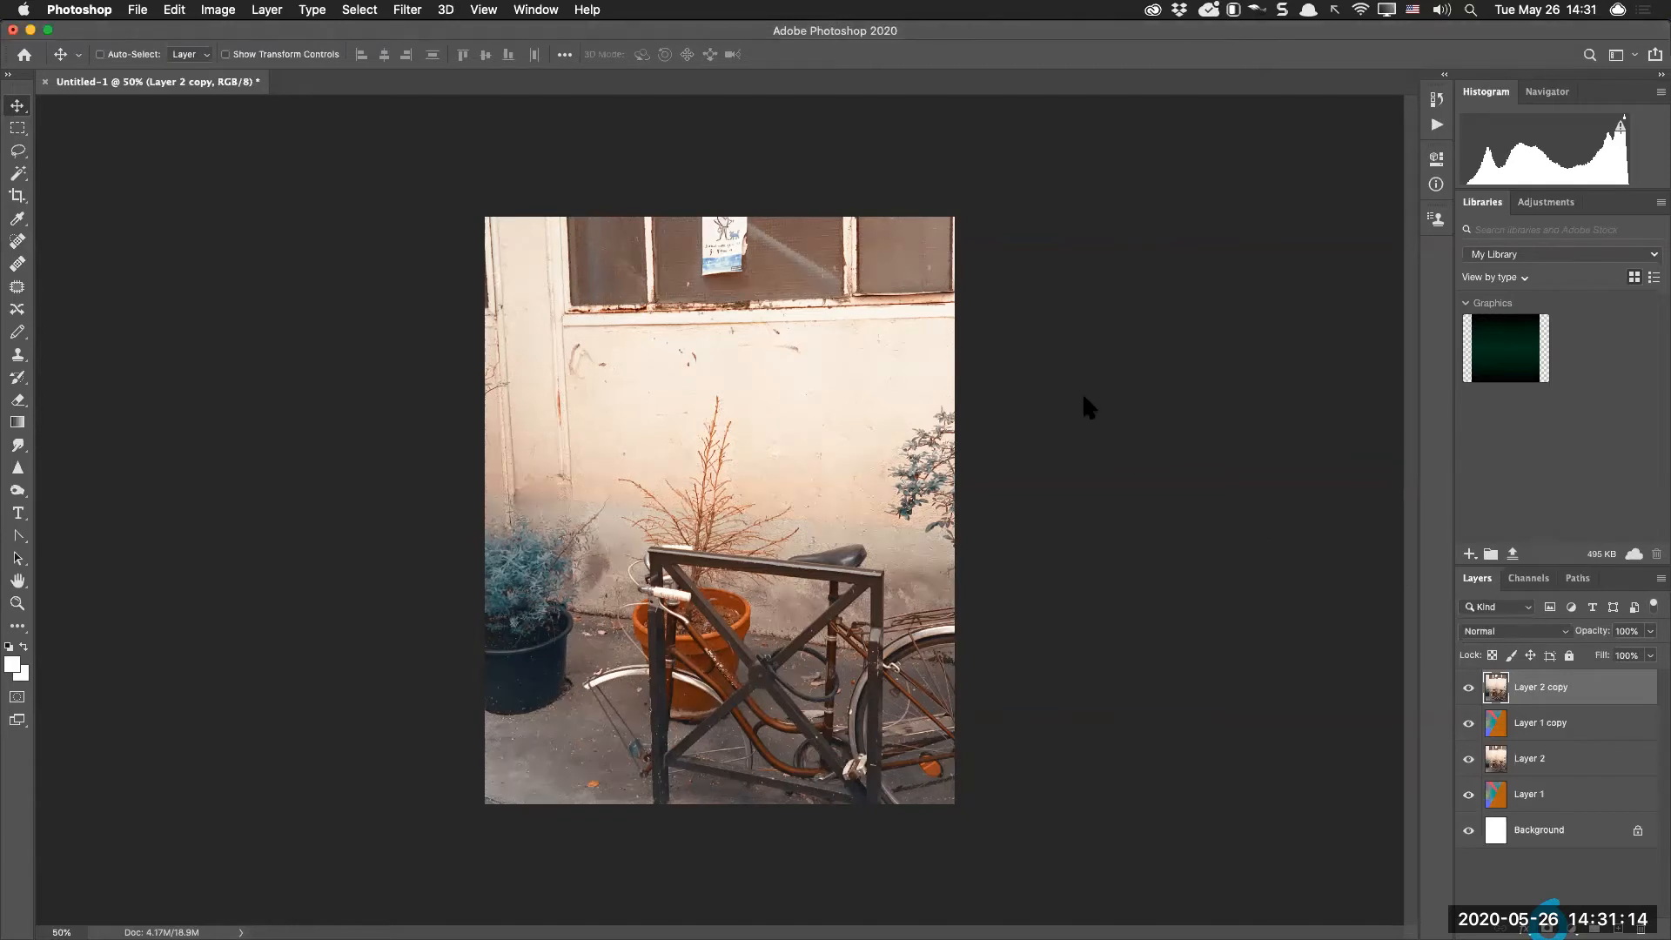
pyautogui.moveTo(1492, 578); pyautogui.dragTo(1051, 283)
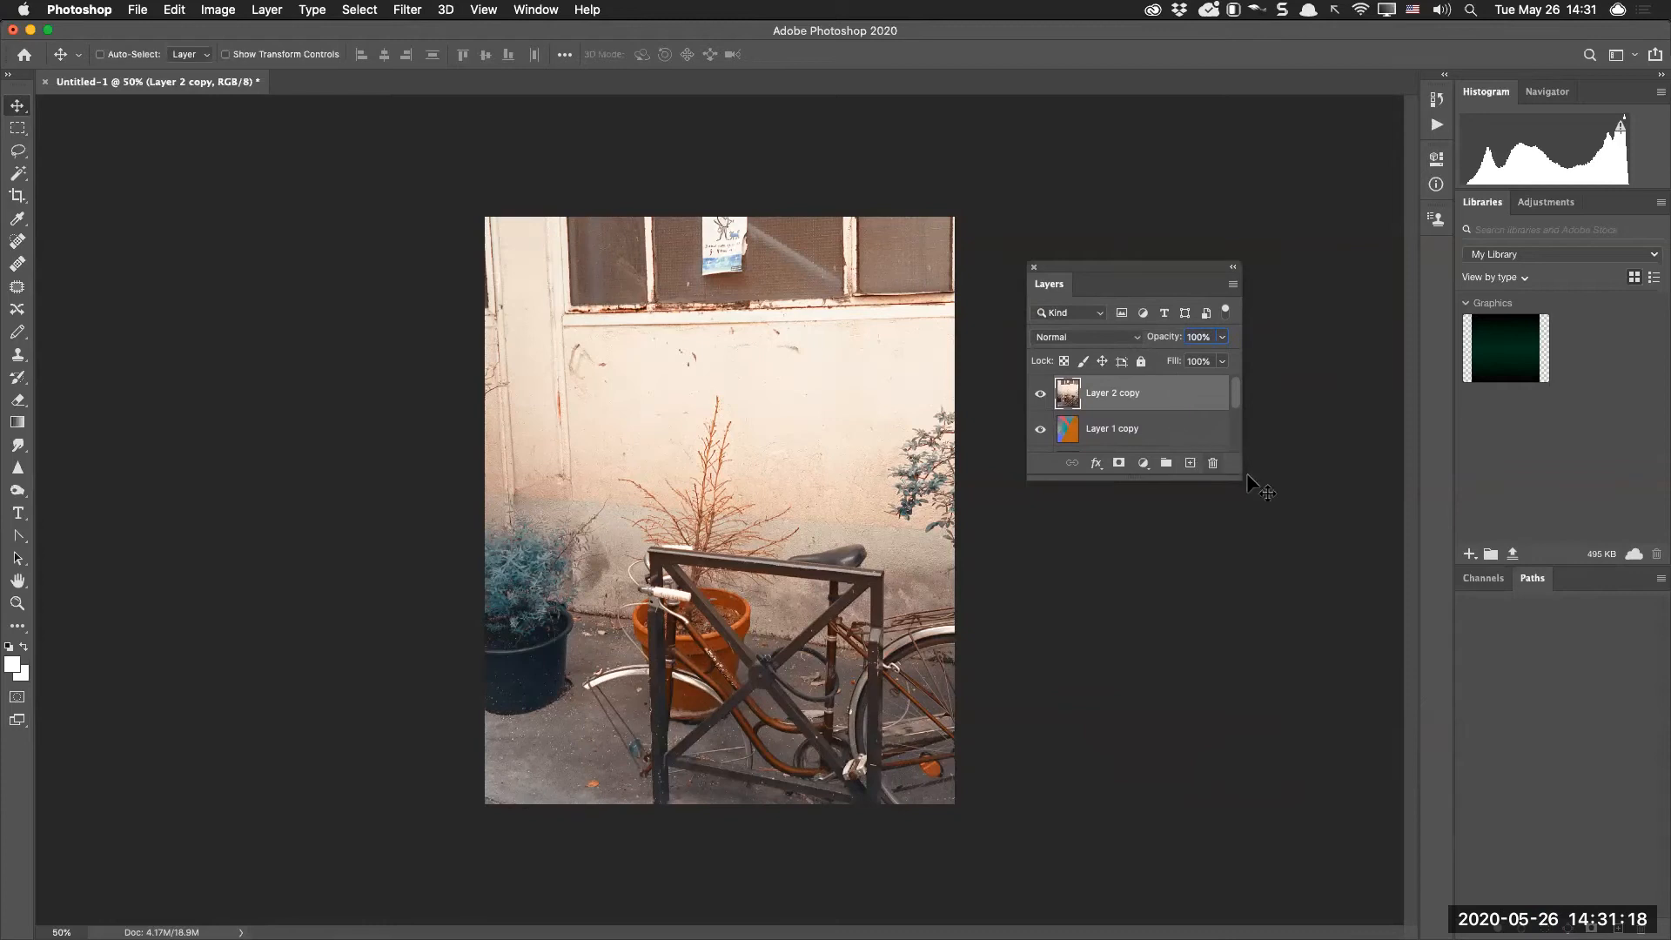
pyautogui.moveTo(1242, 473); pyautogui.dragTo(1340, 678)
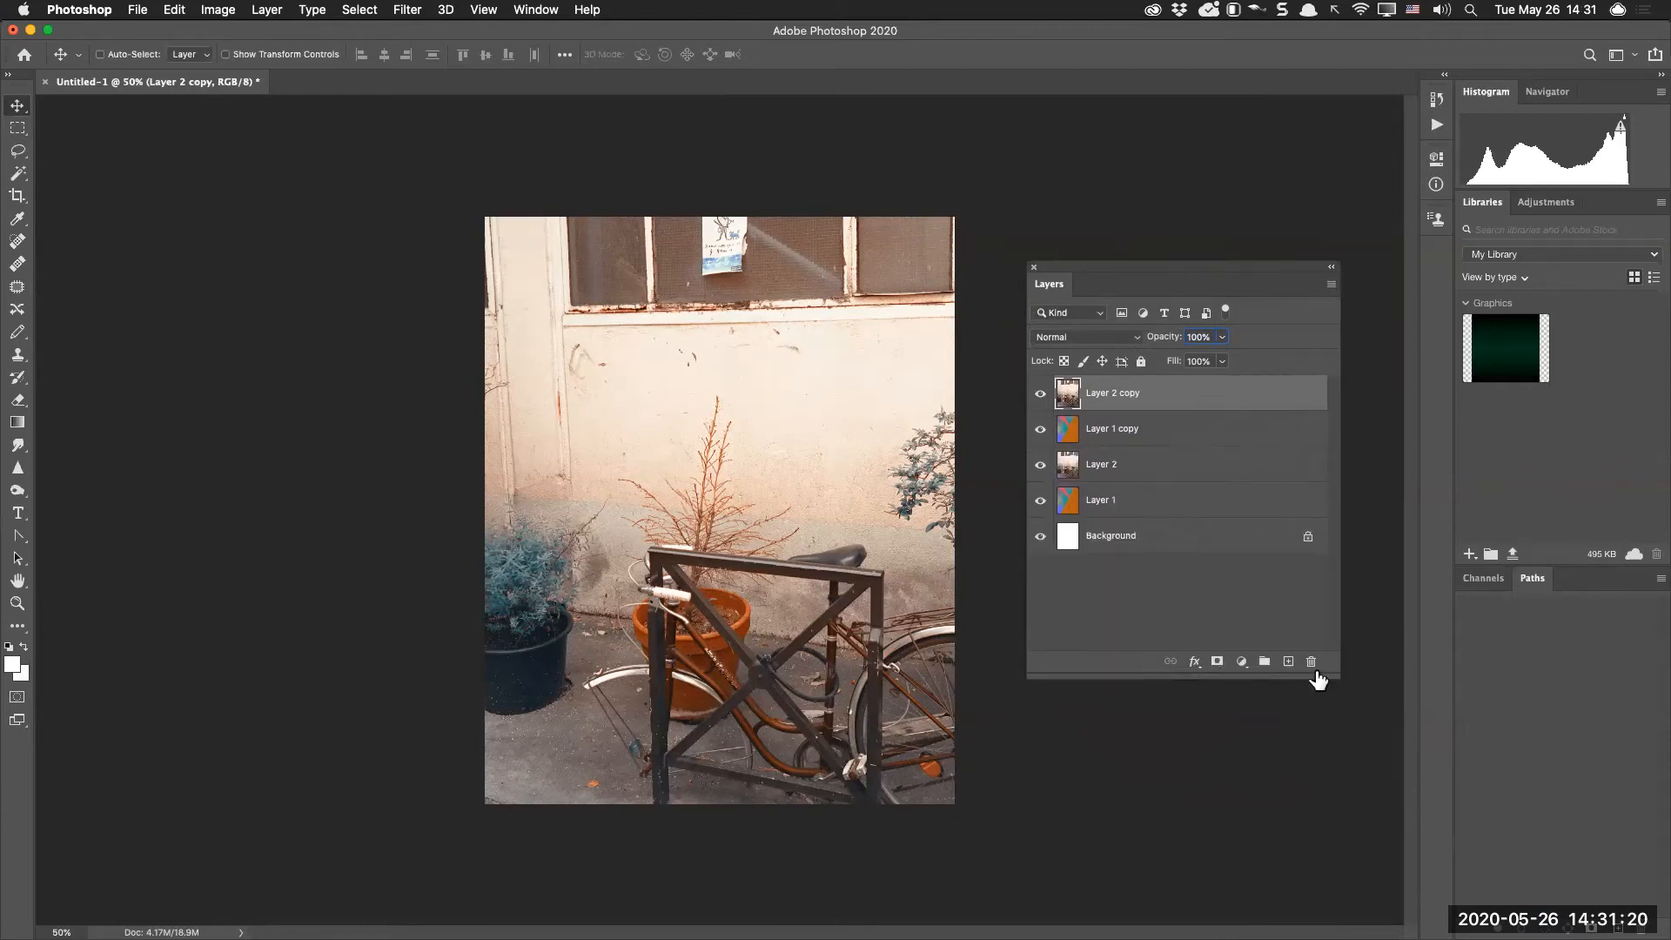
pyautogui.rightClick(1218, 636)
pyautogui.click(1191, 602)
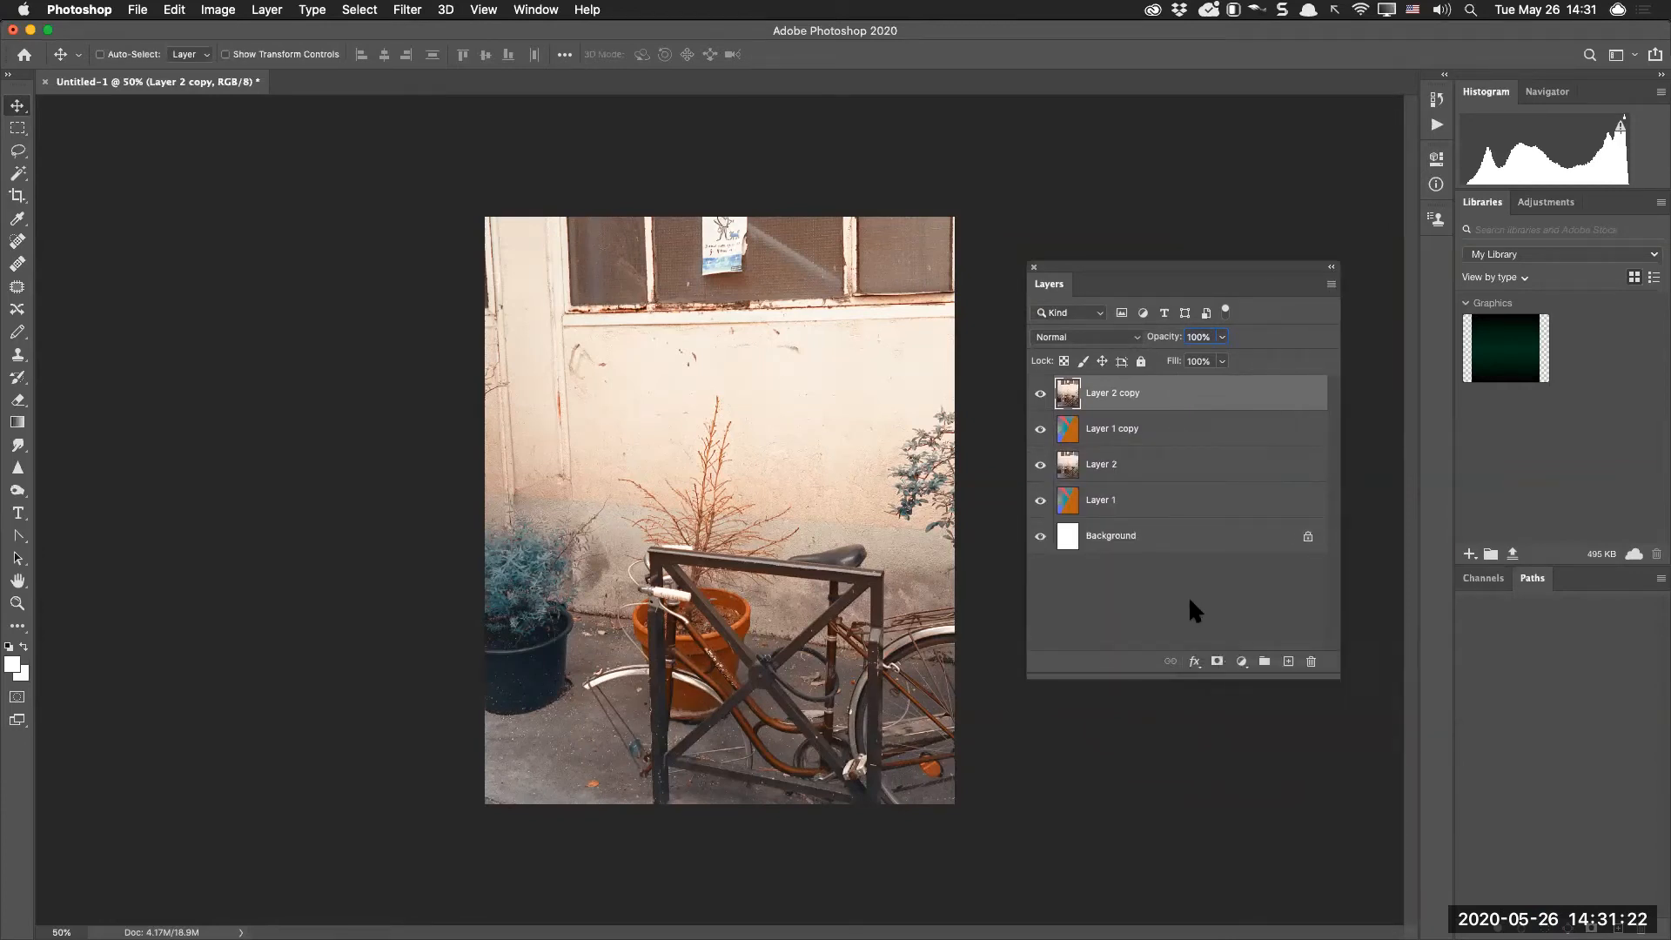
# Add a layer mask to Layer 2 copy, and activate the Gradient tool with white as foreground and black as background
pyautogui.click(1218, 663)
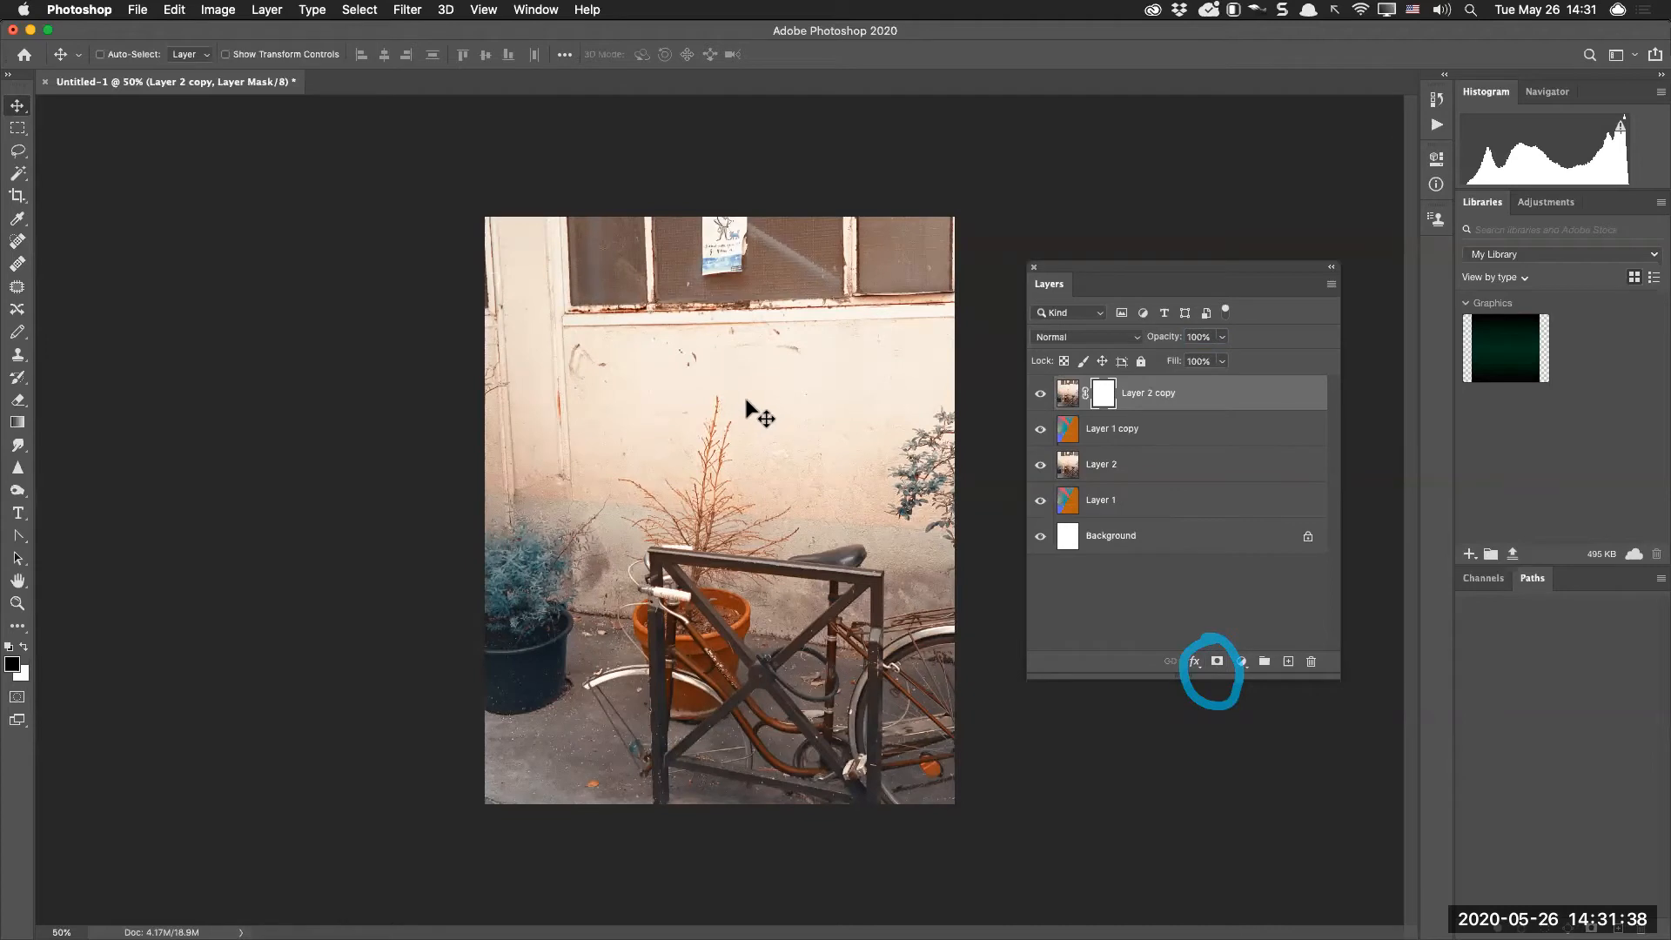
pyautogui.press('g')
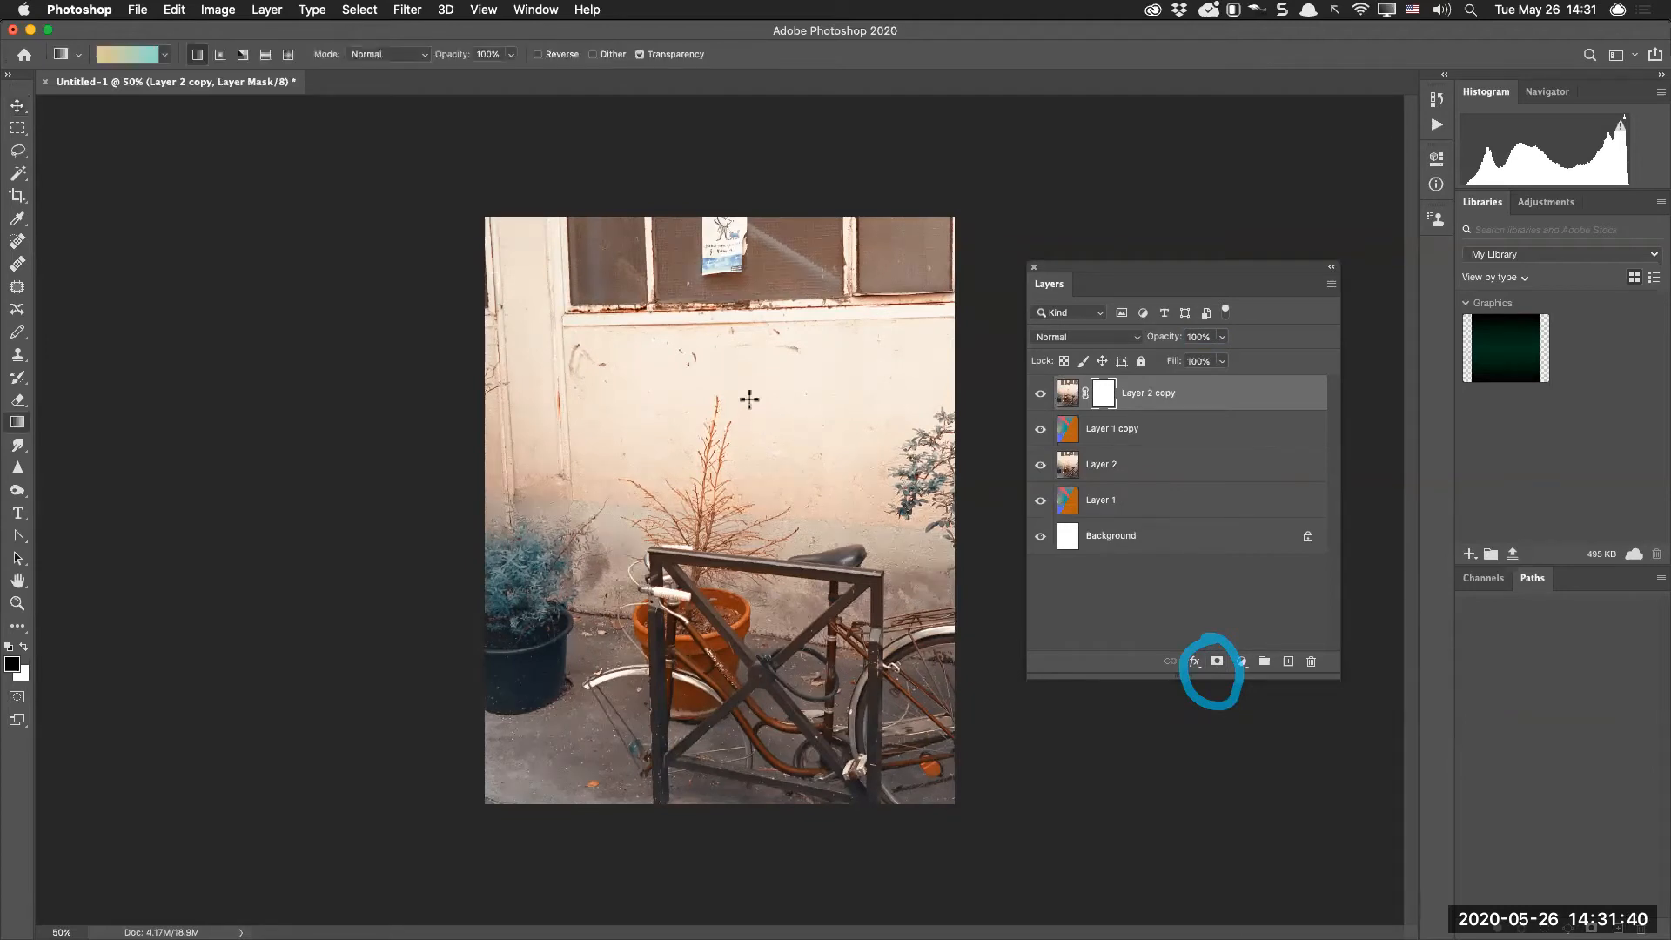
pyautogui.press('x')
pyautogui.moveTo(809, 367)
pyautogui.mouseDown()
pyautogui.moveTo(704, 395)
pyautogui.moveTo(755, 535)
pyautogui.moveTo(778, 468)
pyautogui.moveTo(827, 483)
pyautogui.mouseUp()
pyautogui.moveTo(746, 464)
pyautogui.mouseDown()
pyautogui.moveTo(896, 437)
pyautogui.moveTo(844, 591)
pyautogui.mouseUp()
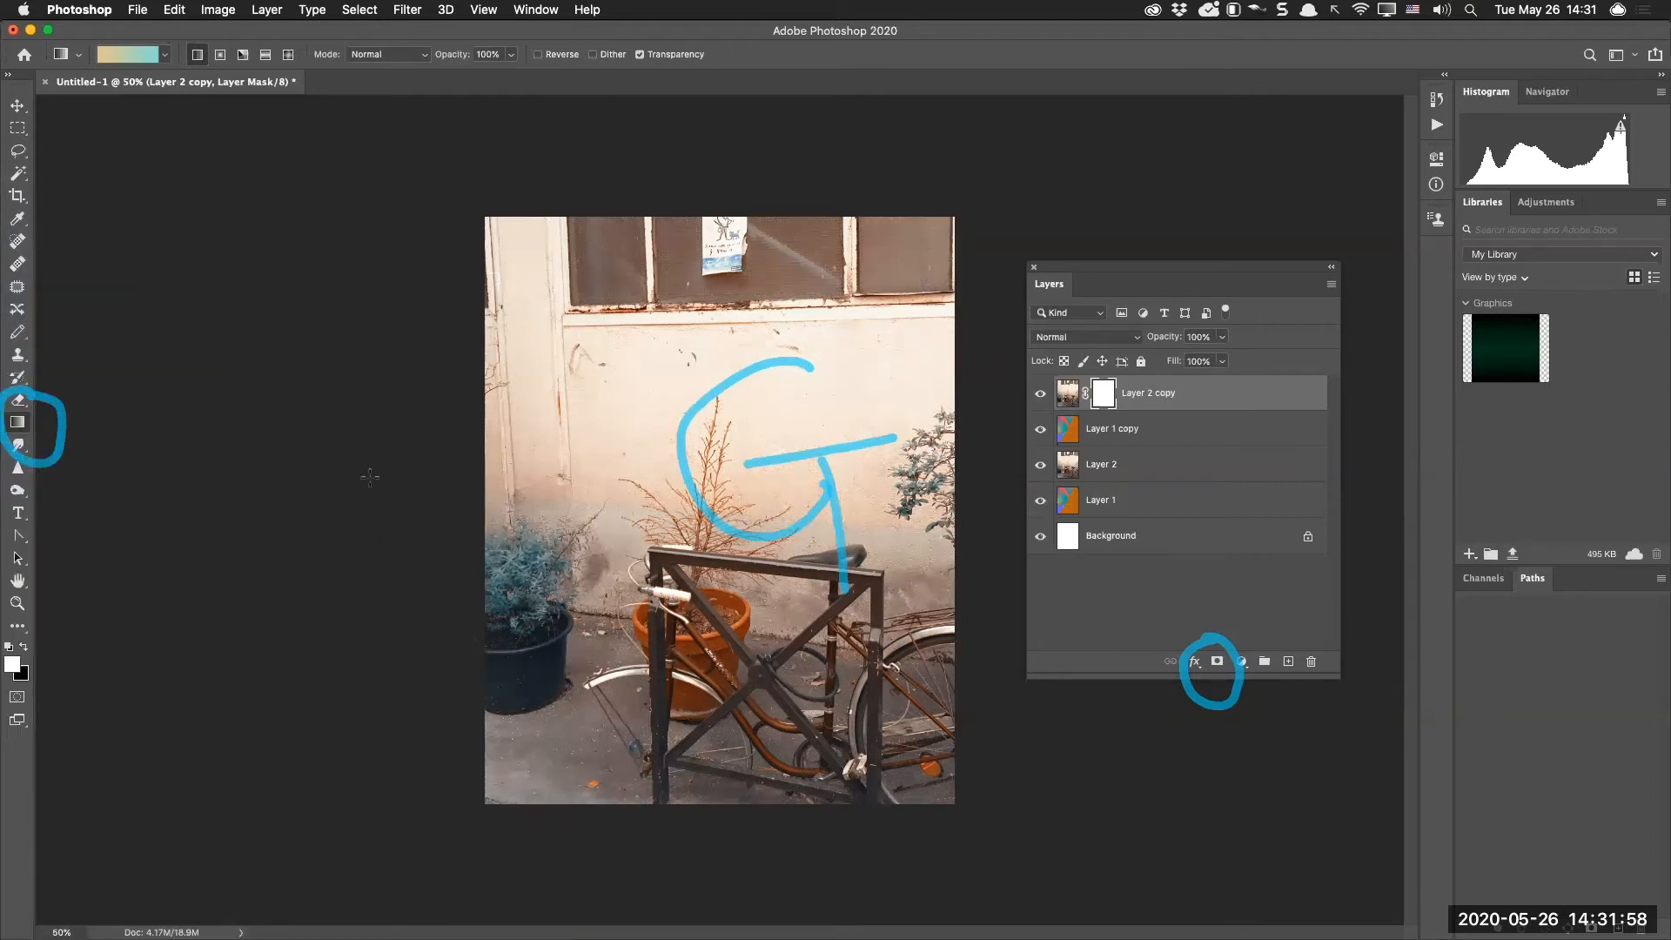
# Choose the foreground-to-background gradient preset running from white to black, and turn off the gradient's Transparency option
pyautogui.click(166, 55)
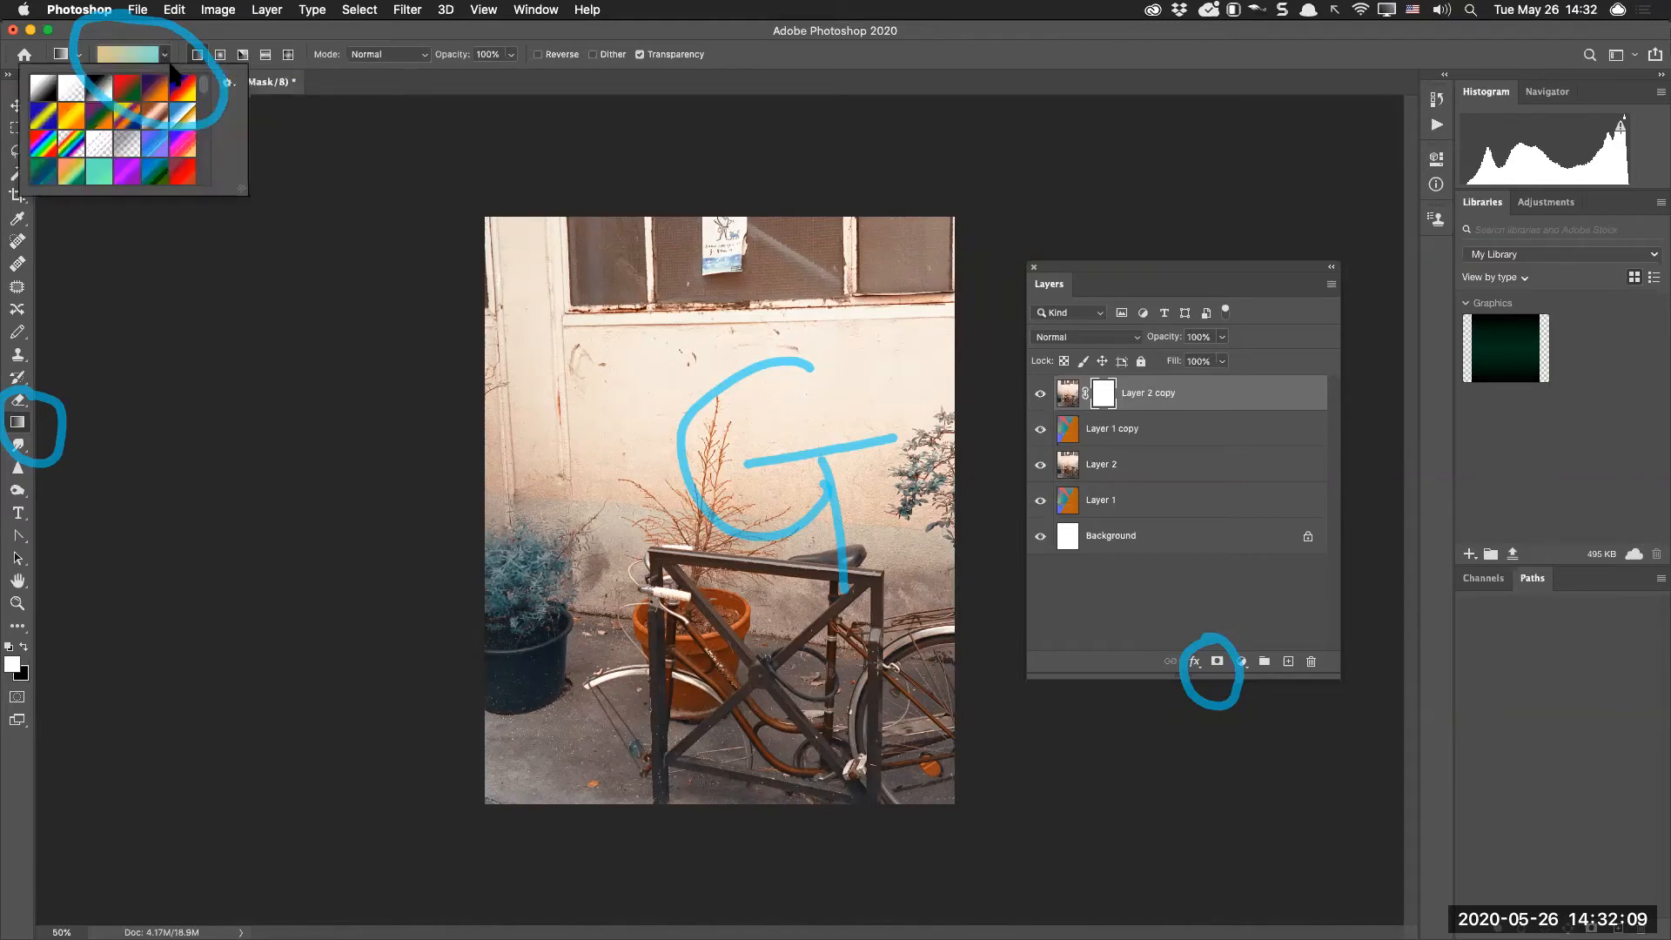
pyautogui.click(45, 92)
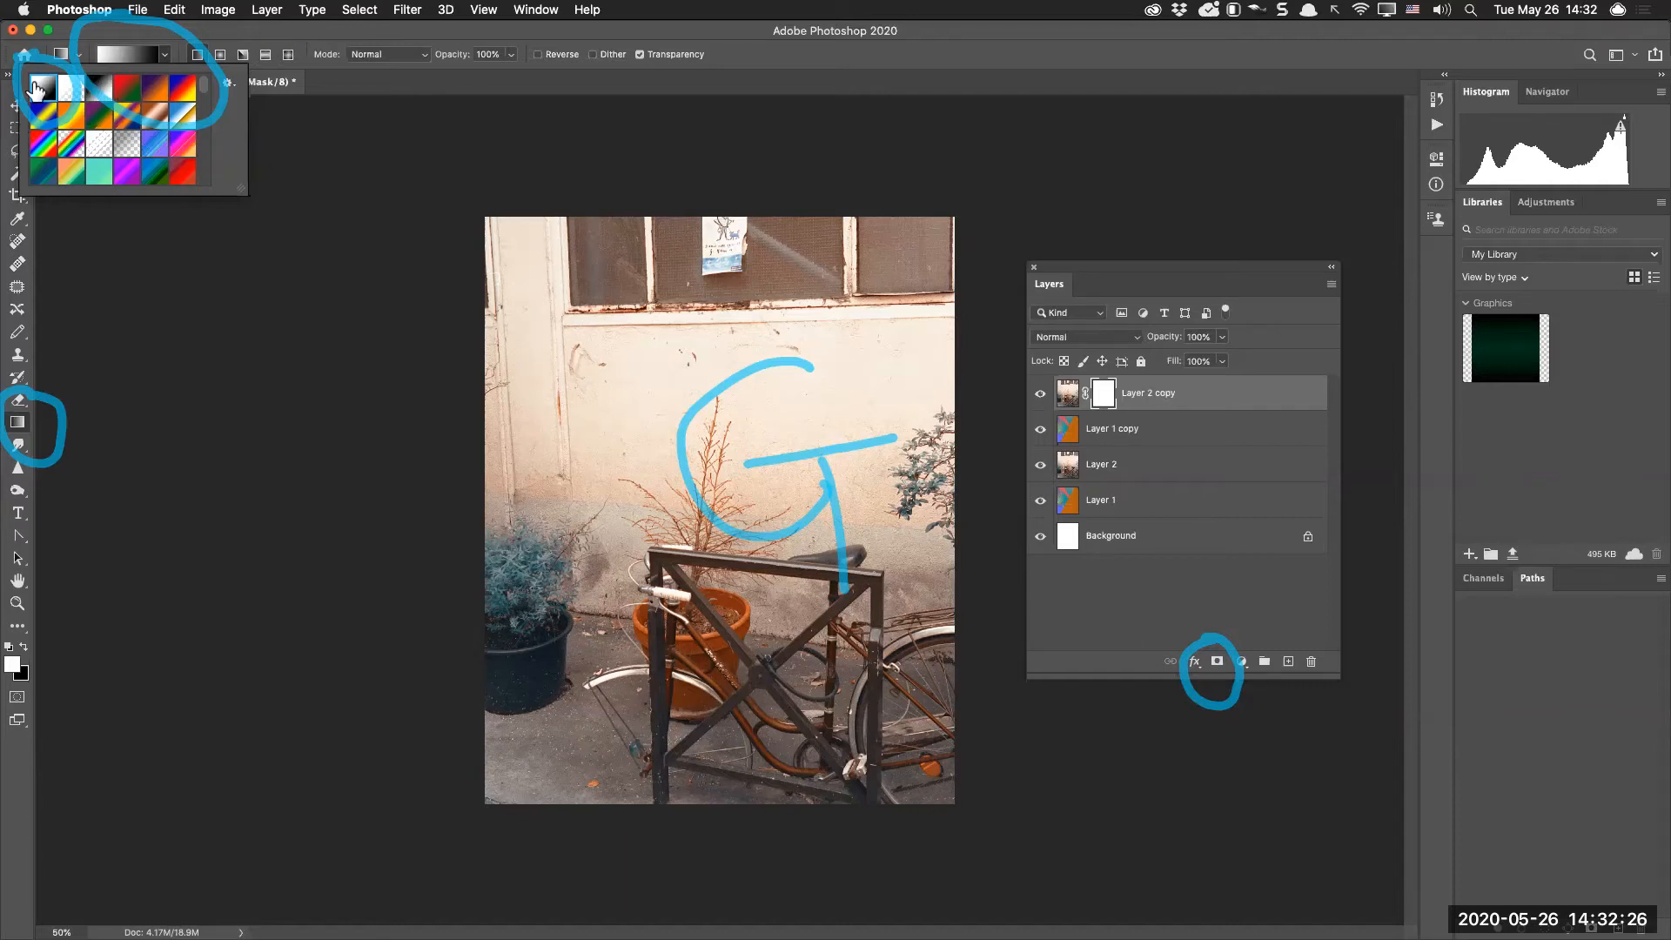
pyautogui.click(240, 41)
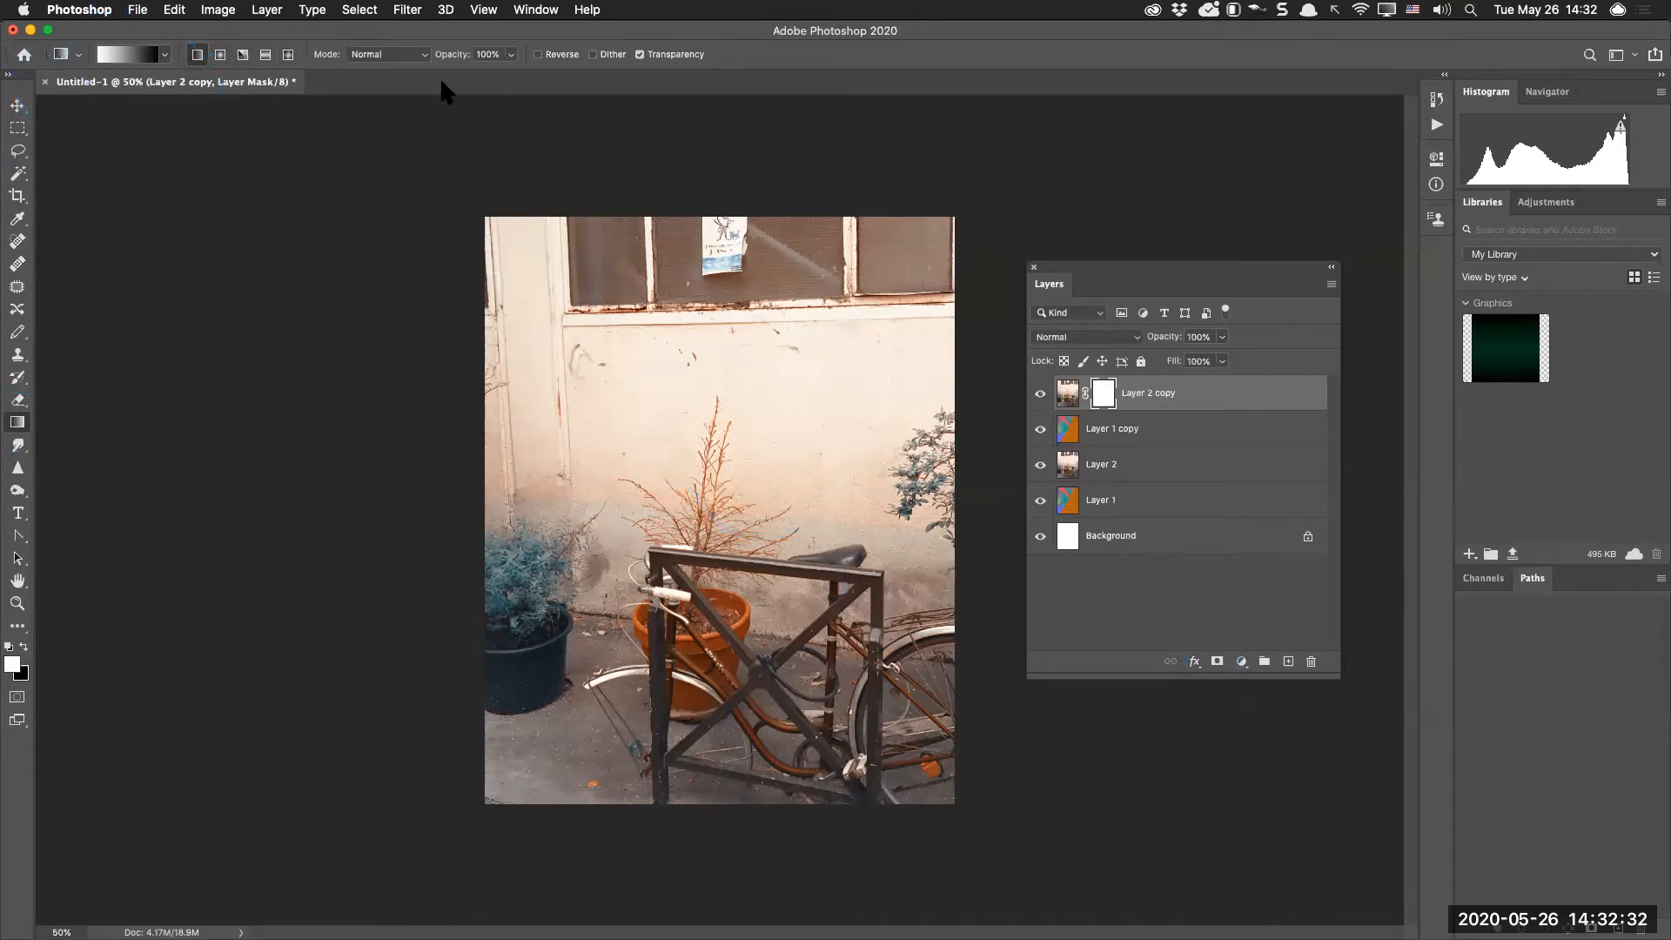
pyautogui.moveTo(395, 38)
pyautogui.mouseDown()
pyautogui.moveTo(289, 30)
pyautogui.moveTo(347, 64)
pyautogui.mouseUp()
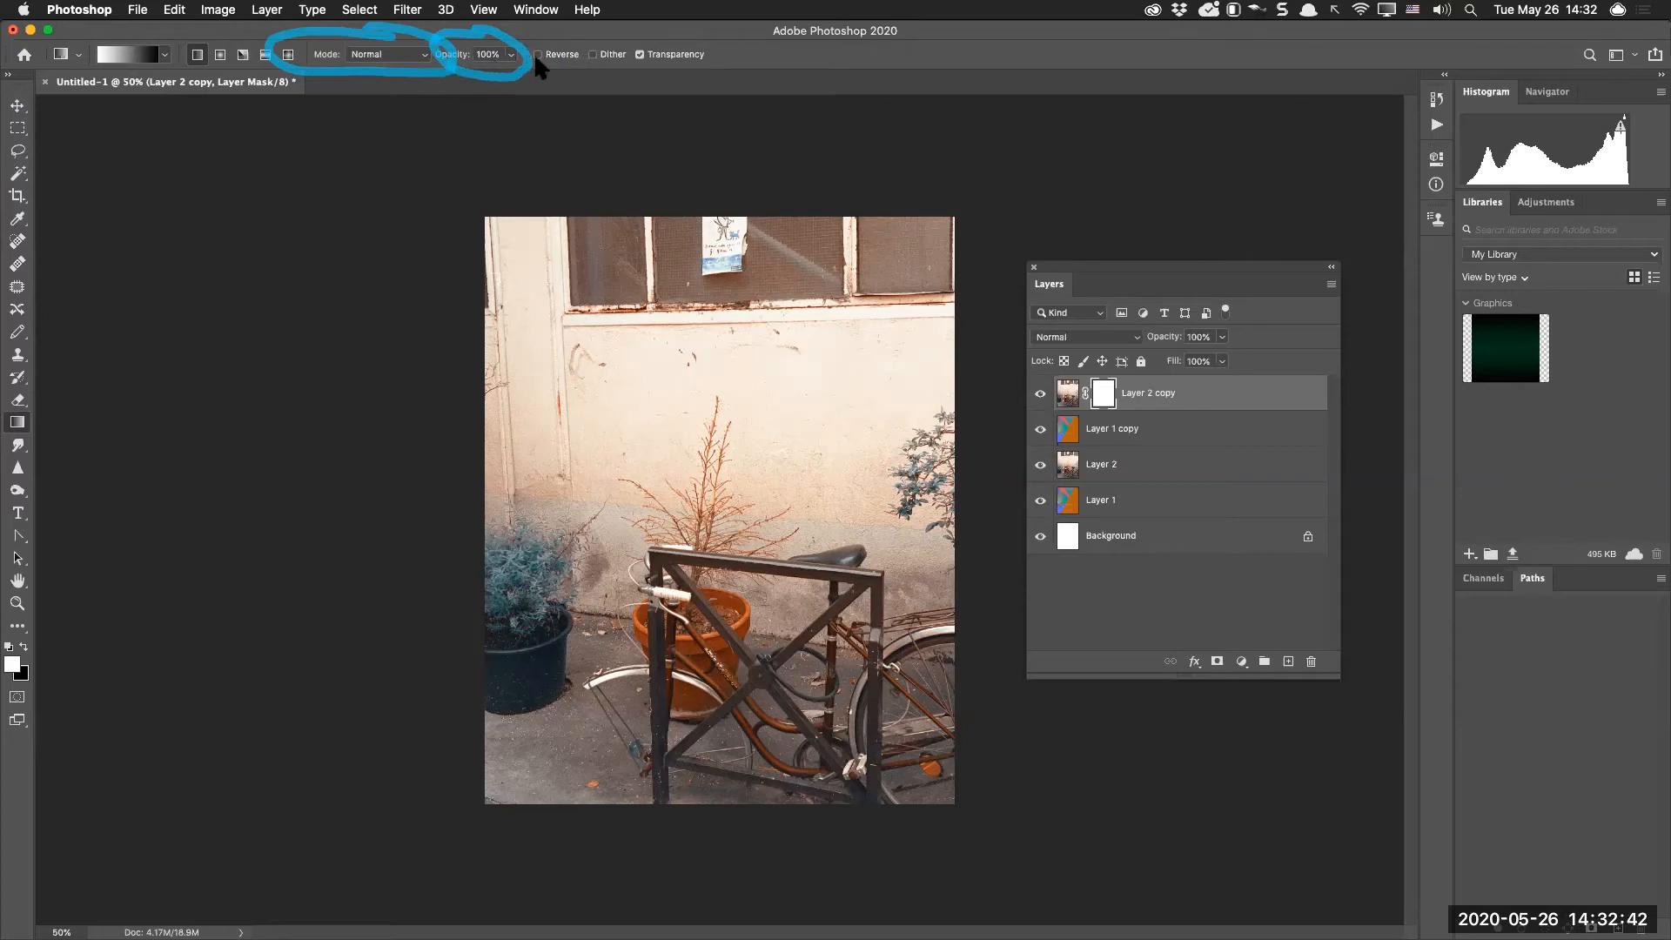
pyautogui.click(672, 55)
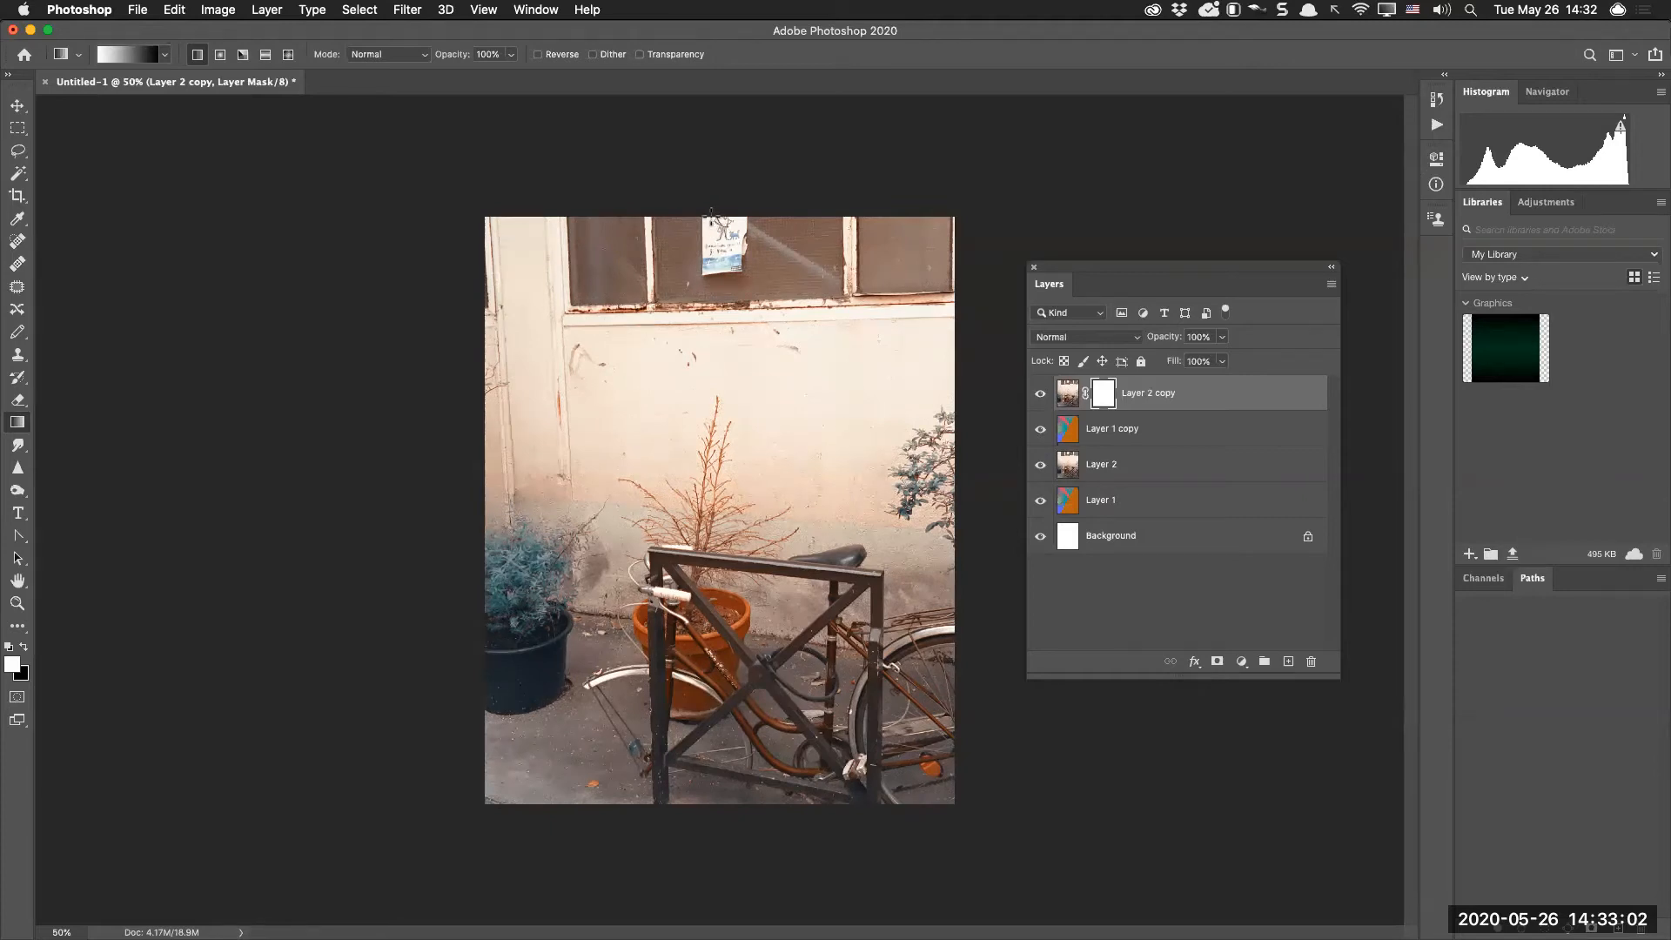
# Try vertical and diagonal gradients on the Layer 2 copy mask, ending with a diagonal blend that reveals the bicycle photo toward the lower right
pyautogui.moveTo(712, 216); pyautogui.dragTo(712, 802)
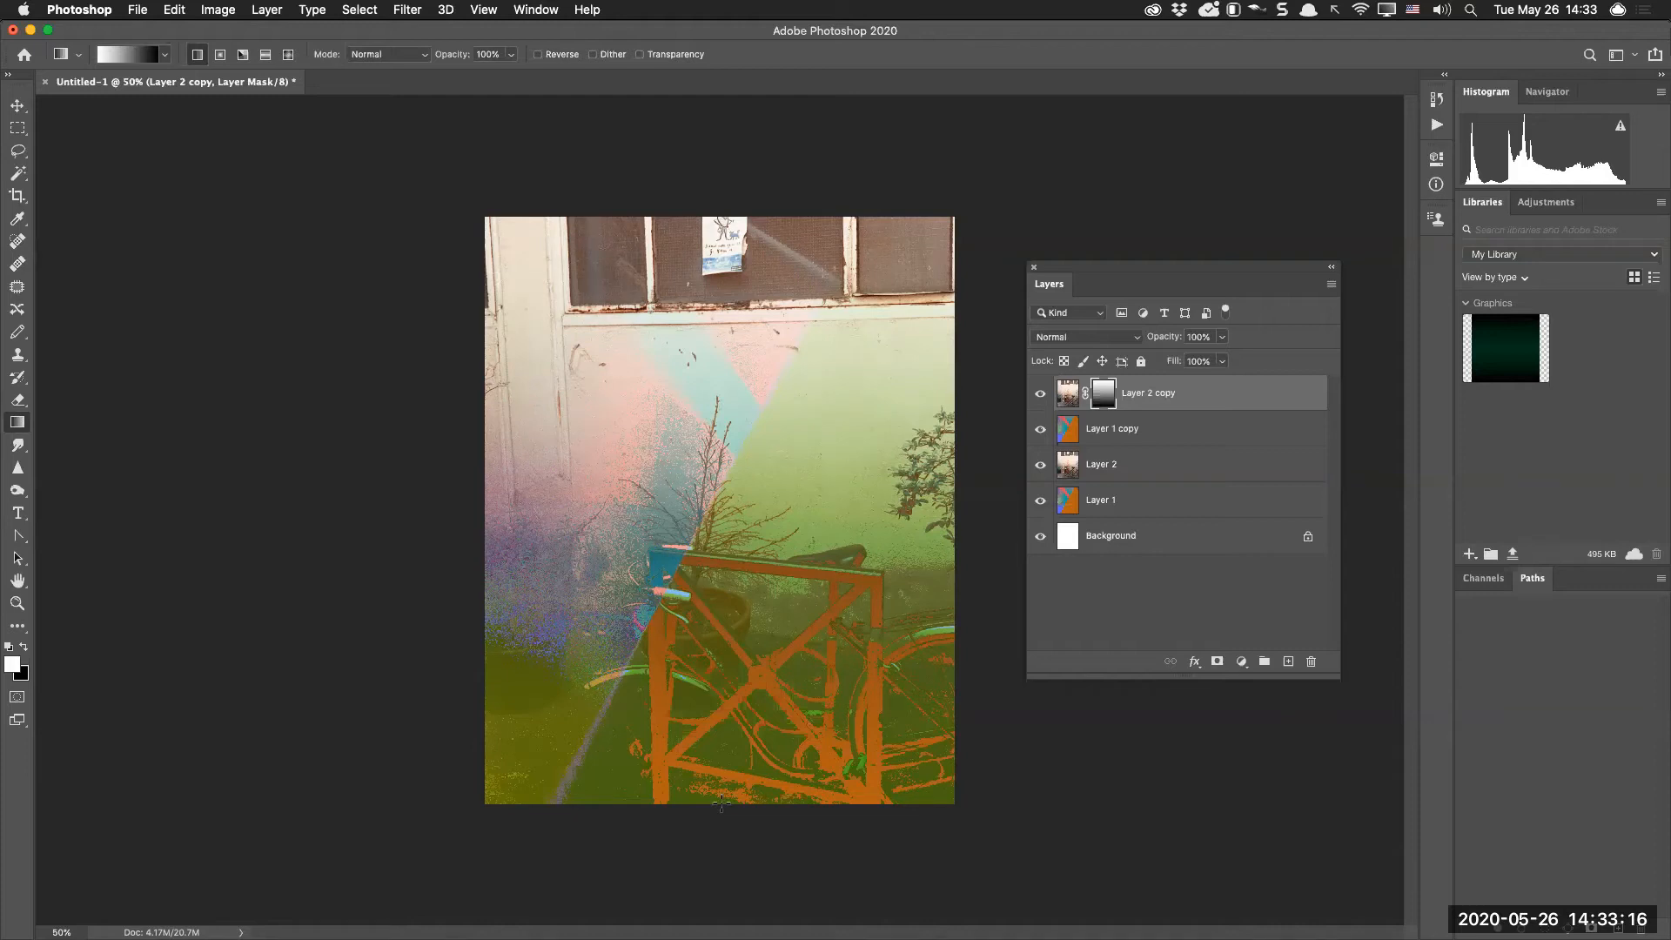
pyautogui.moveTo(721, 802); pyautogui.dragTo(726, 218)
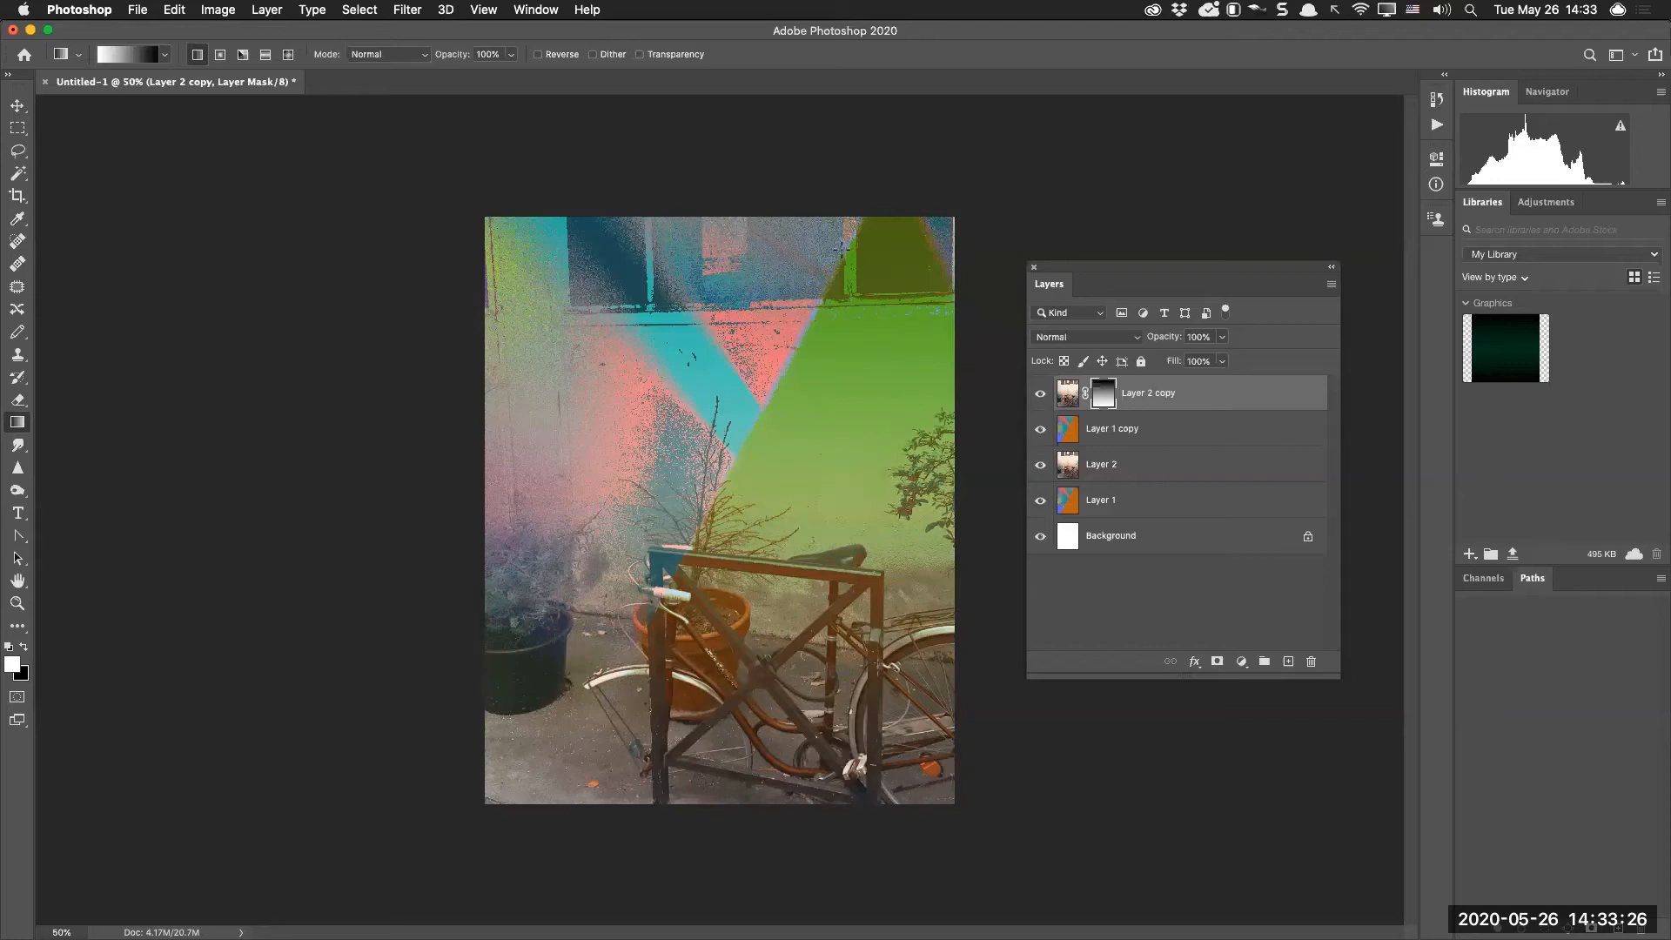
pyautogui.moveTo(739, 539); pyautogui.dragTo(661, 496)
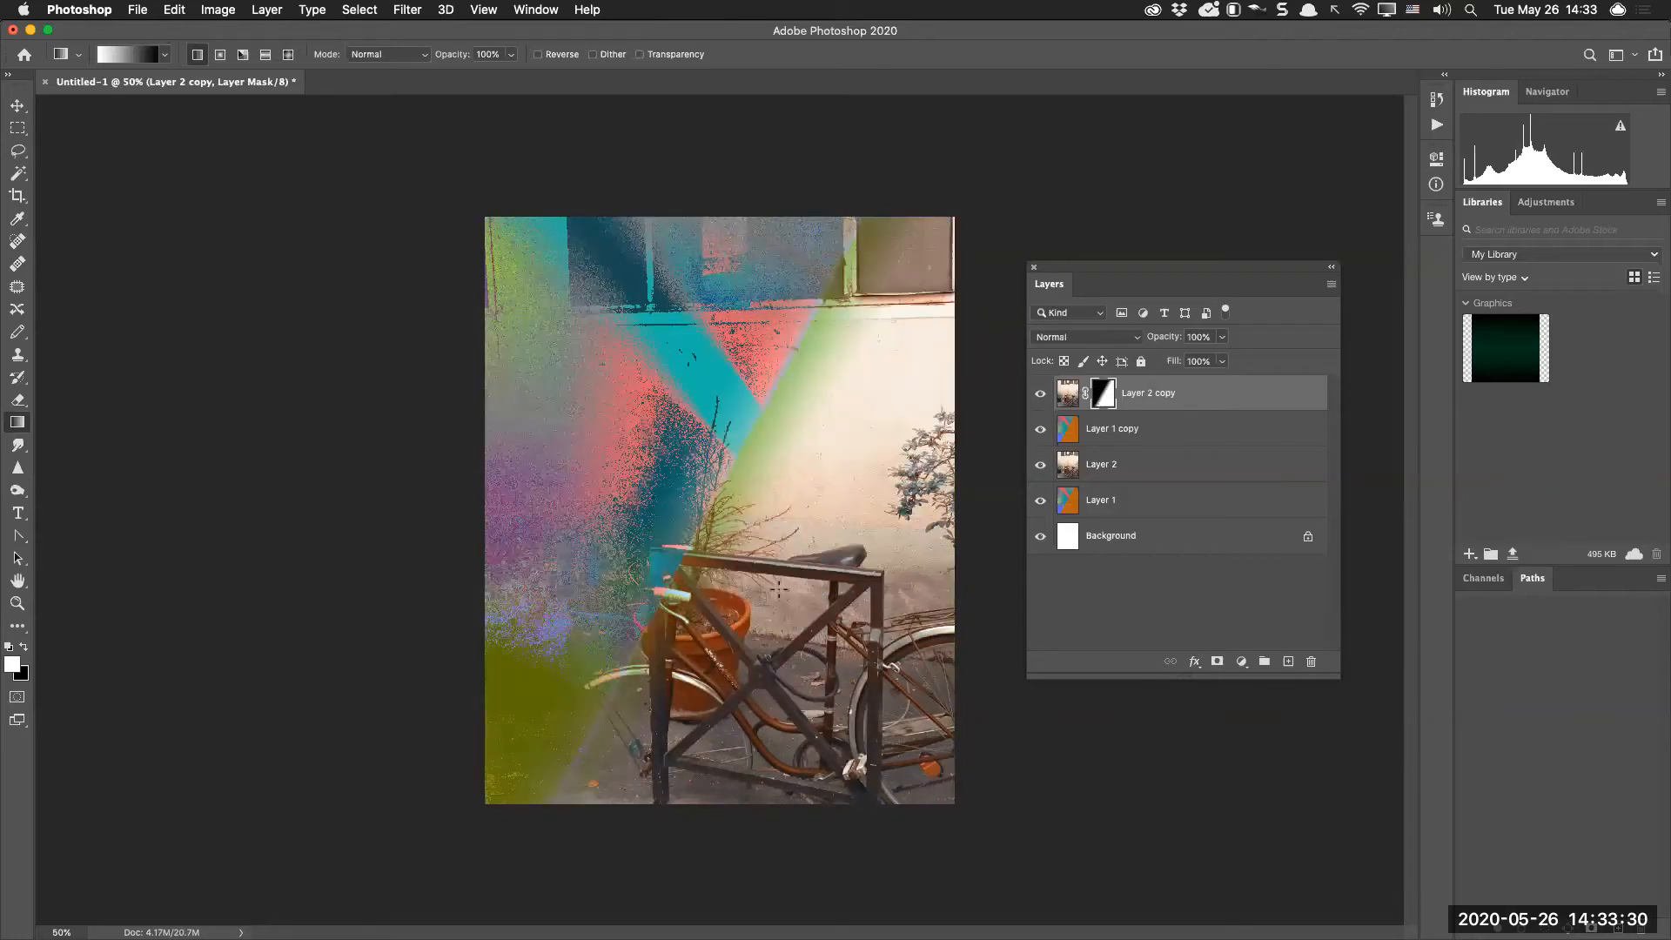
pyautogui.moveTo(778, 589); pyautogui.dragTo(616, 462)
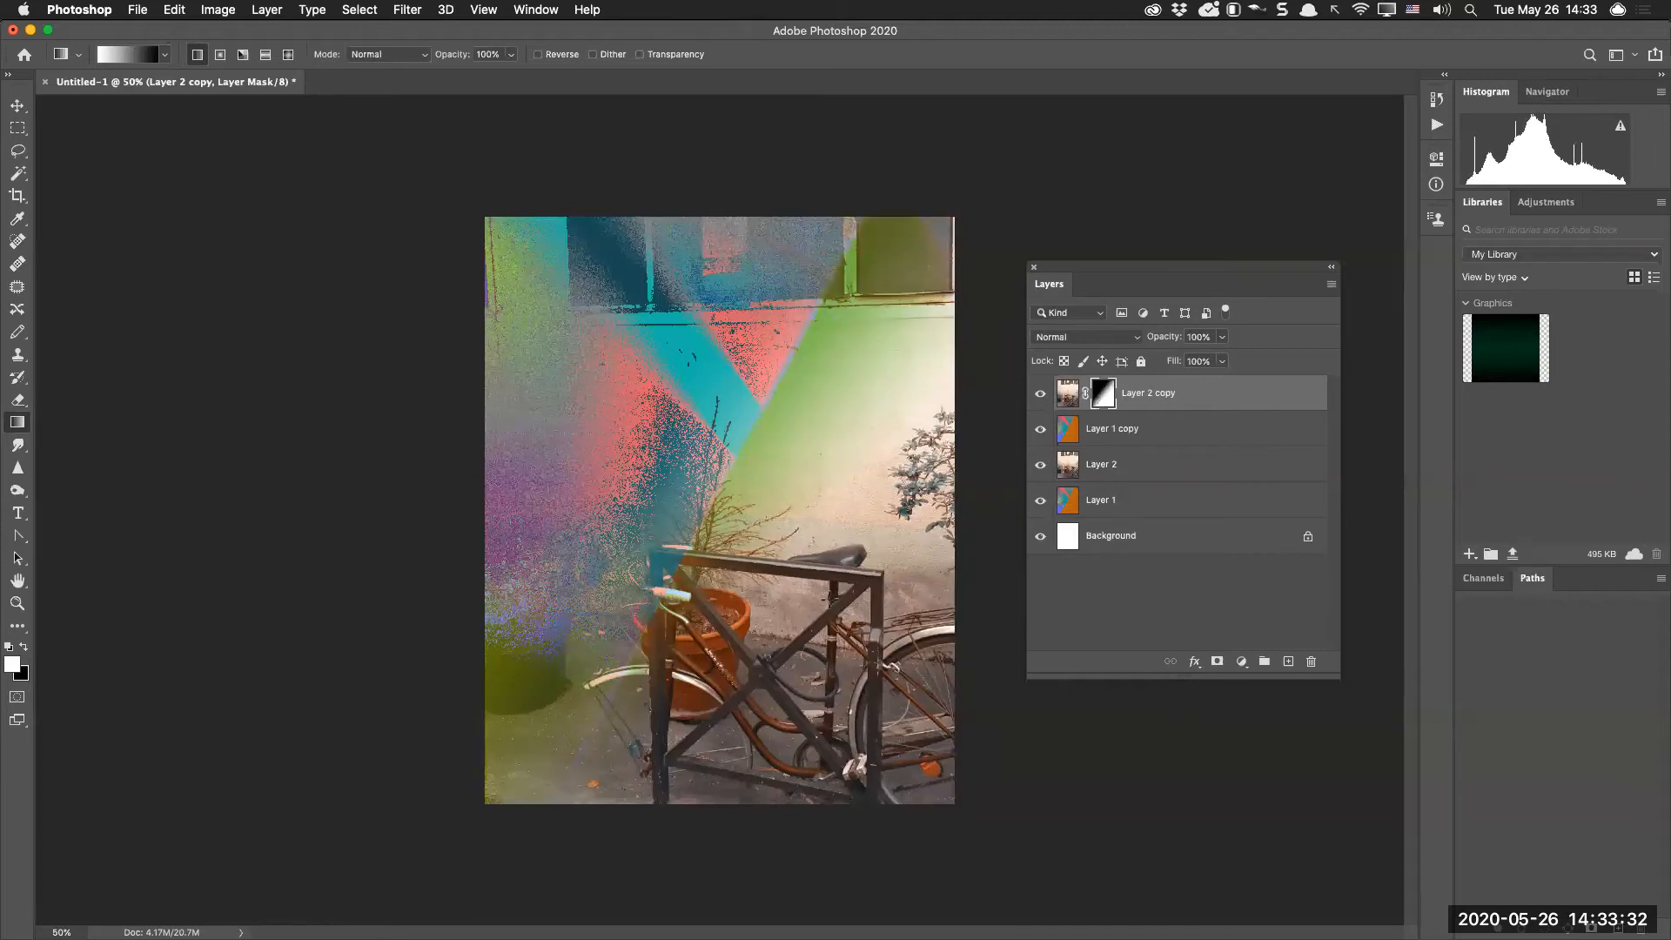
pyautogui.moveTo(848, 582); pyautogui.dragTo(639, 488)
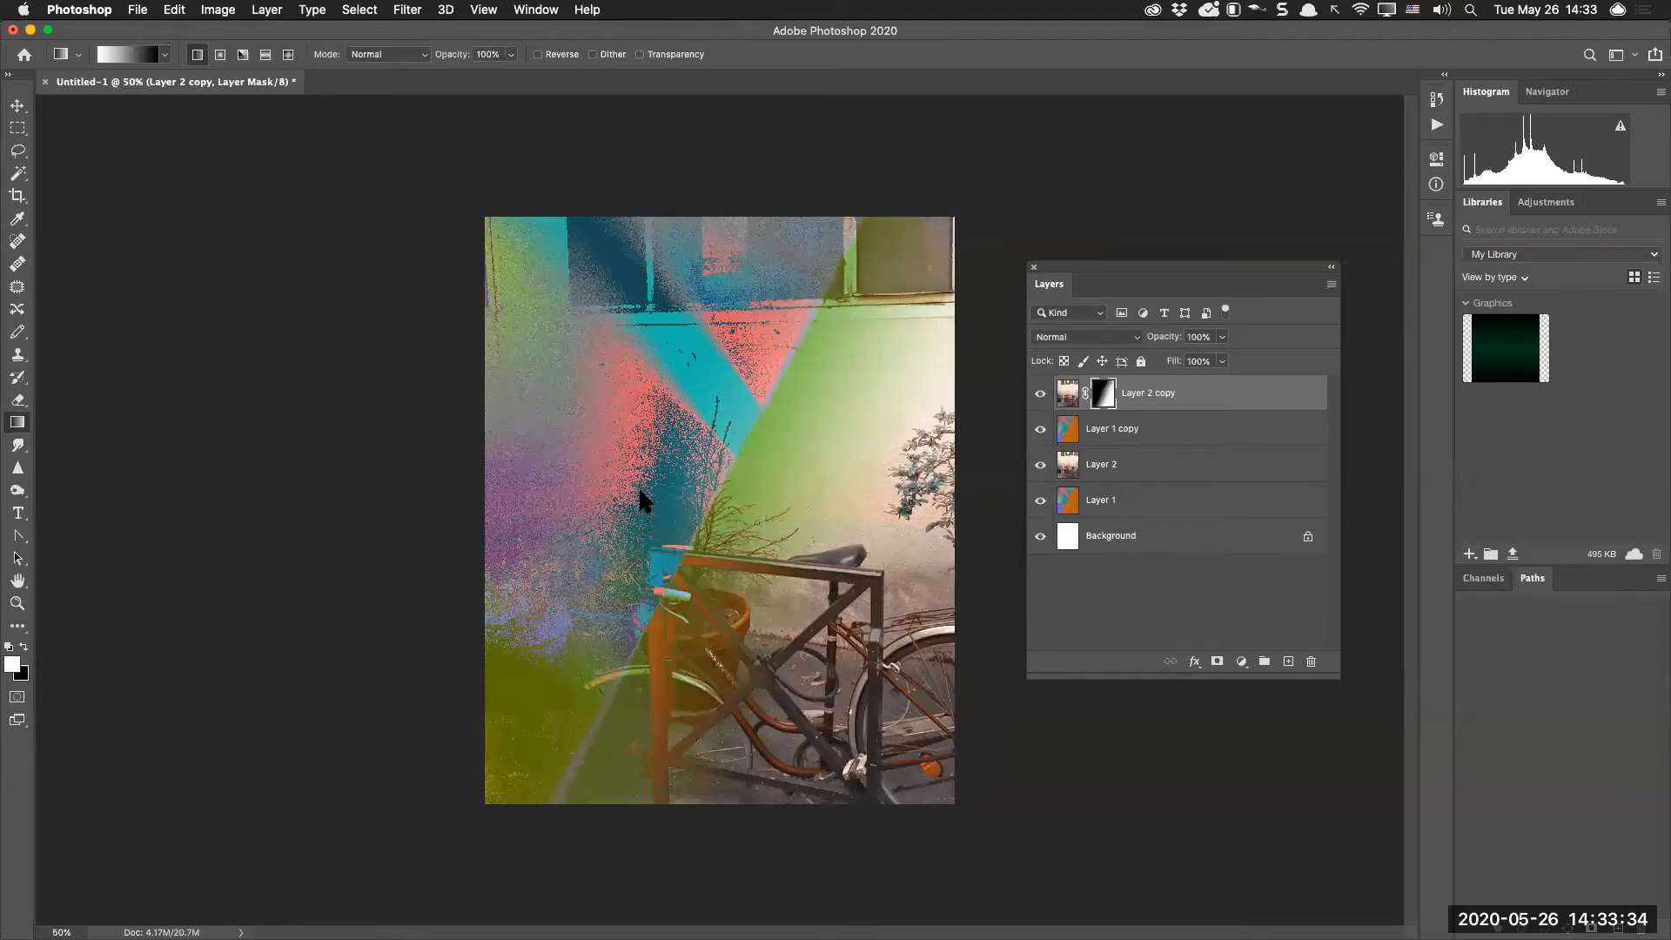
pyautogui.moveTo(791, 588); pyautogui.dragTo(648, 494)
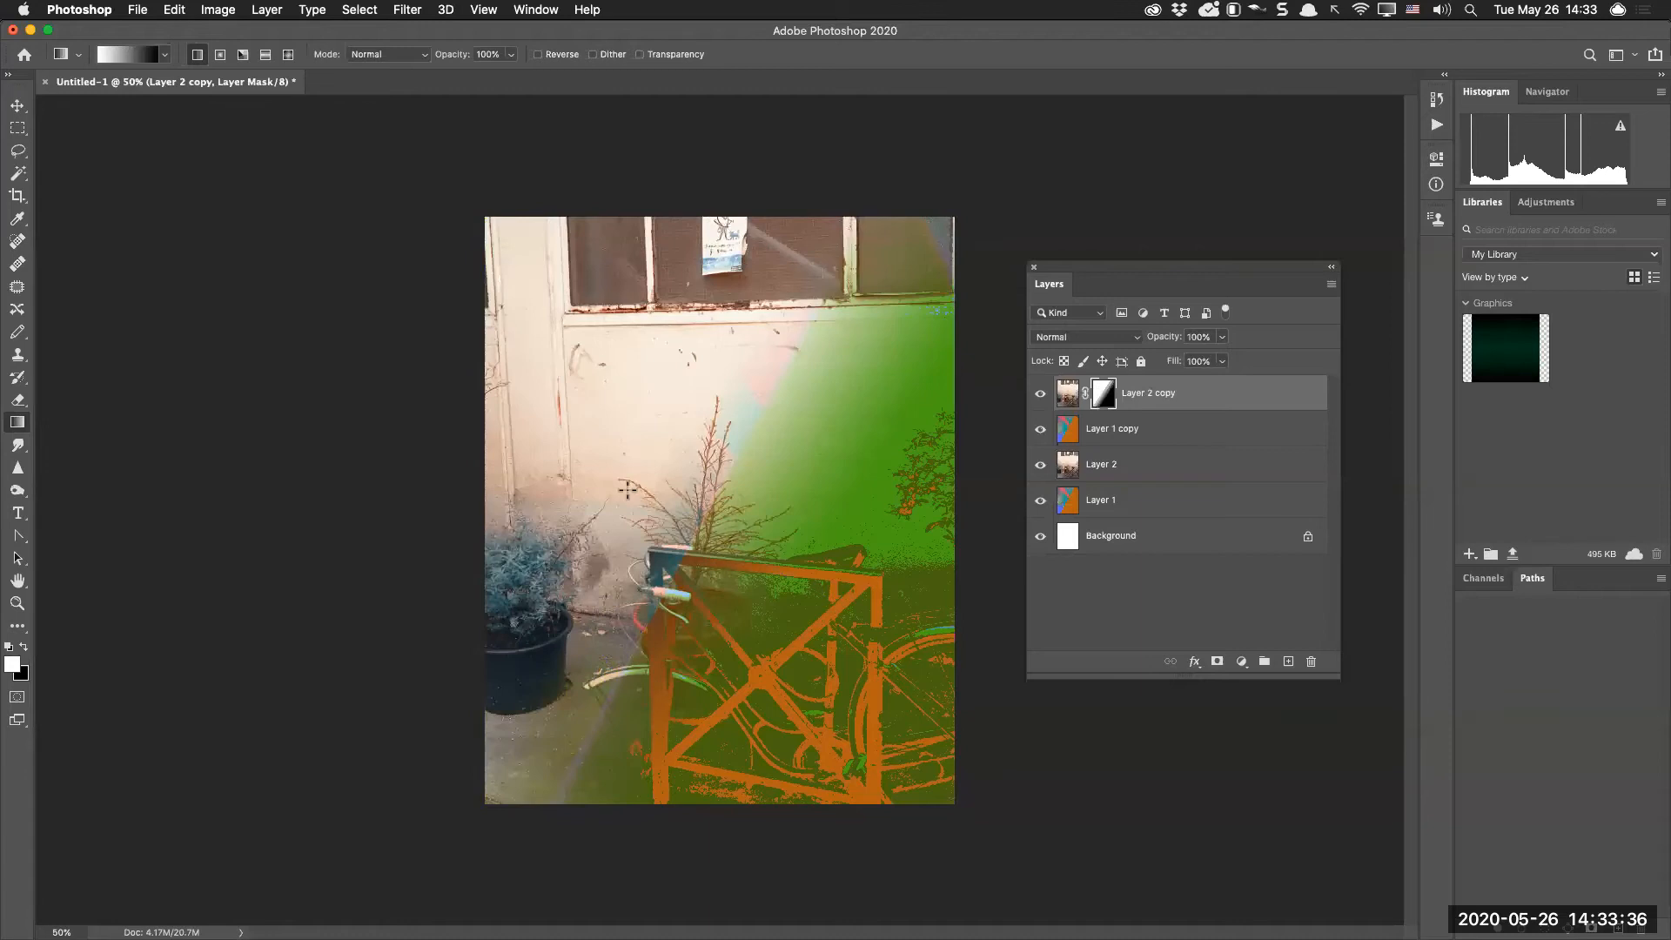
pyautogui.press('super+i')
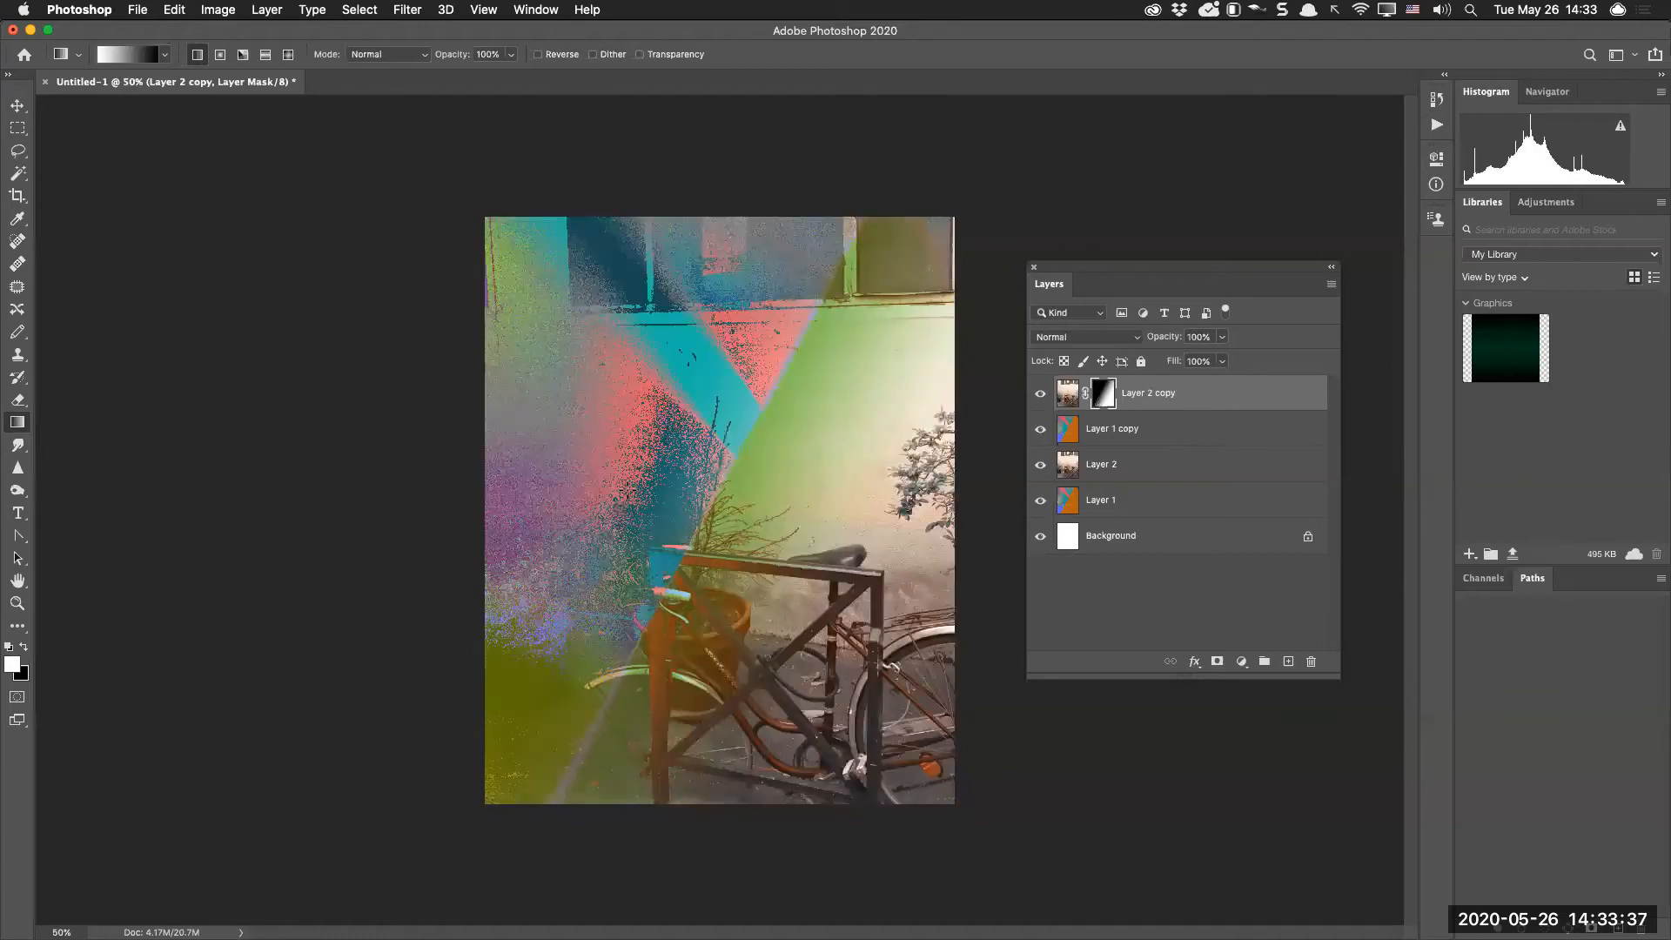
# Try shifting the Layer 2 copy photo slightly down and to the right, and return it to its original position
pyautogui.click(1067, 393)
pyautogui.press('v')
pyautogui.moveTo(825, 600)
pyautogui.mouseDown()
pyautogui.moveTo(902, 532)
pyautogui.moveTo(856, 560)
pyautogui.moveTo(837, 596)
pyautogui.moveTo(853, 615)
pyautogui.mouseUp()
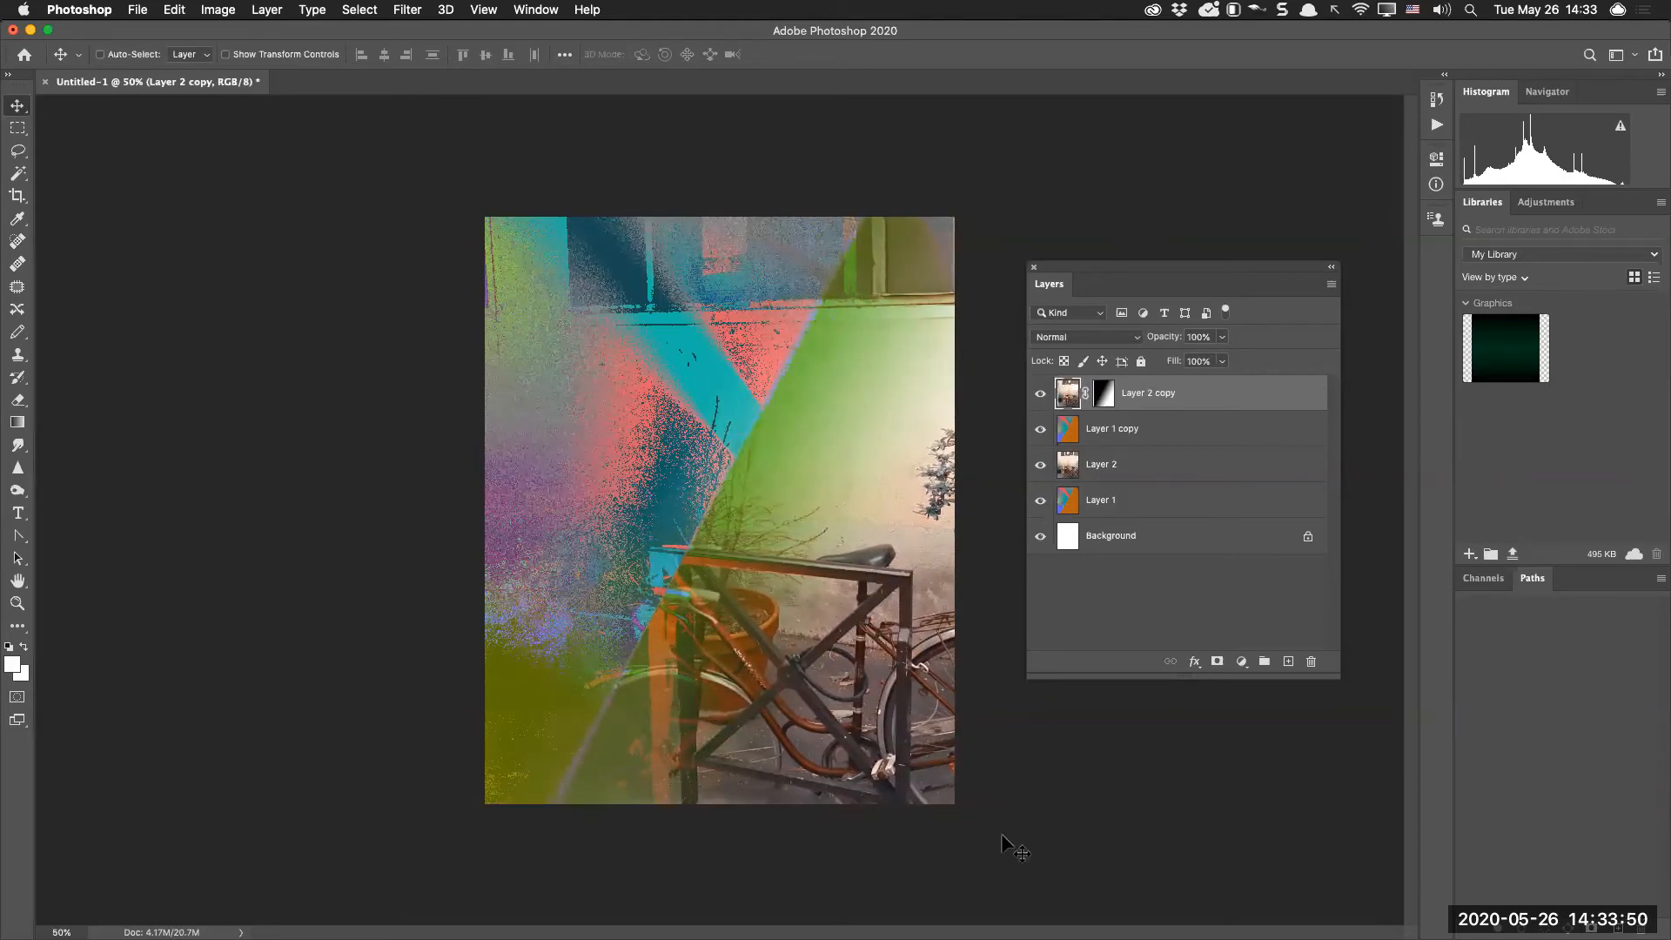
pyautogui.moveTo(887, 762)
pyautogui.mouseDown()
pyautogui.moveTo(1253, 756)
pyautogui.moveTo(826, 630)
pyautogui.moveTo(841, 737)
pyautogui.moveTo(865, 745)
pyautogui.mouseUp()
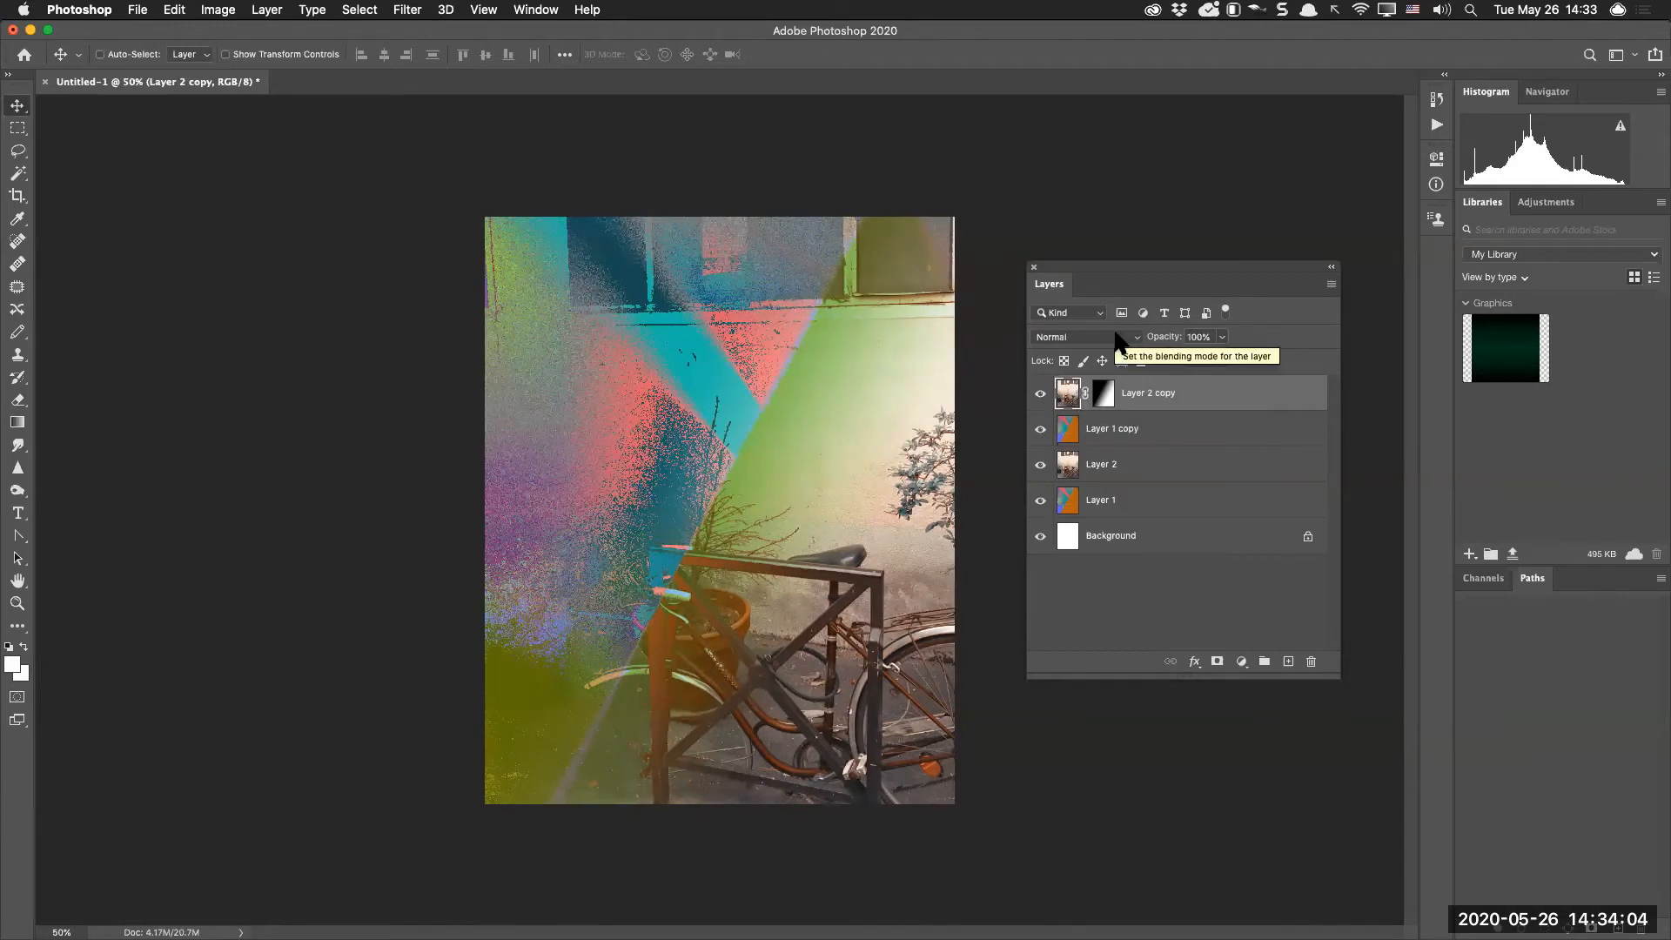
# Try the blend modes from Dissolve through Divide on Layer 2 copy, and return it to Normal
pyautogui.scroll(-1, 1118, 341)
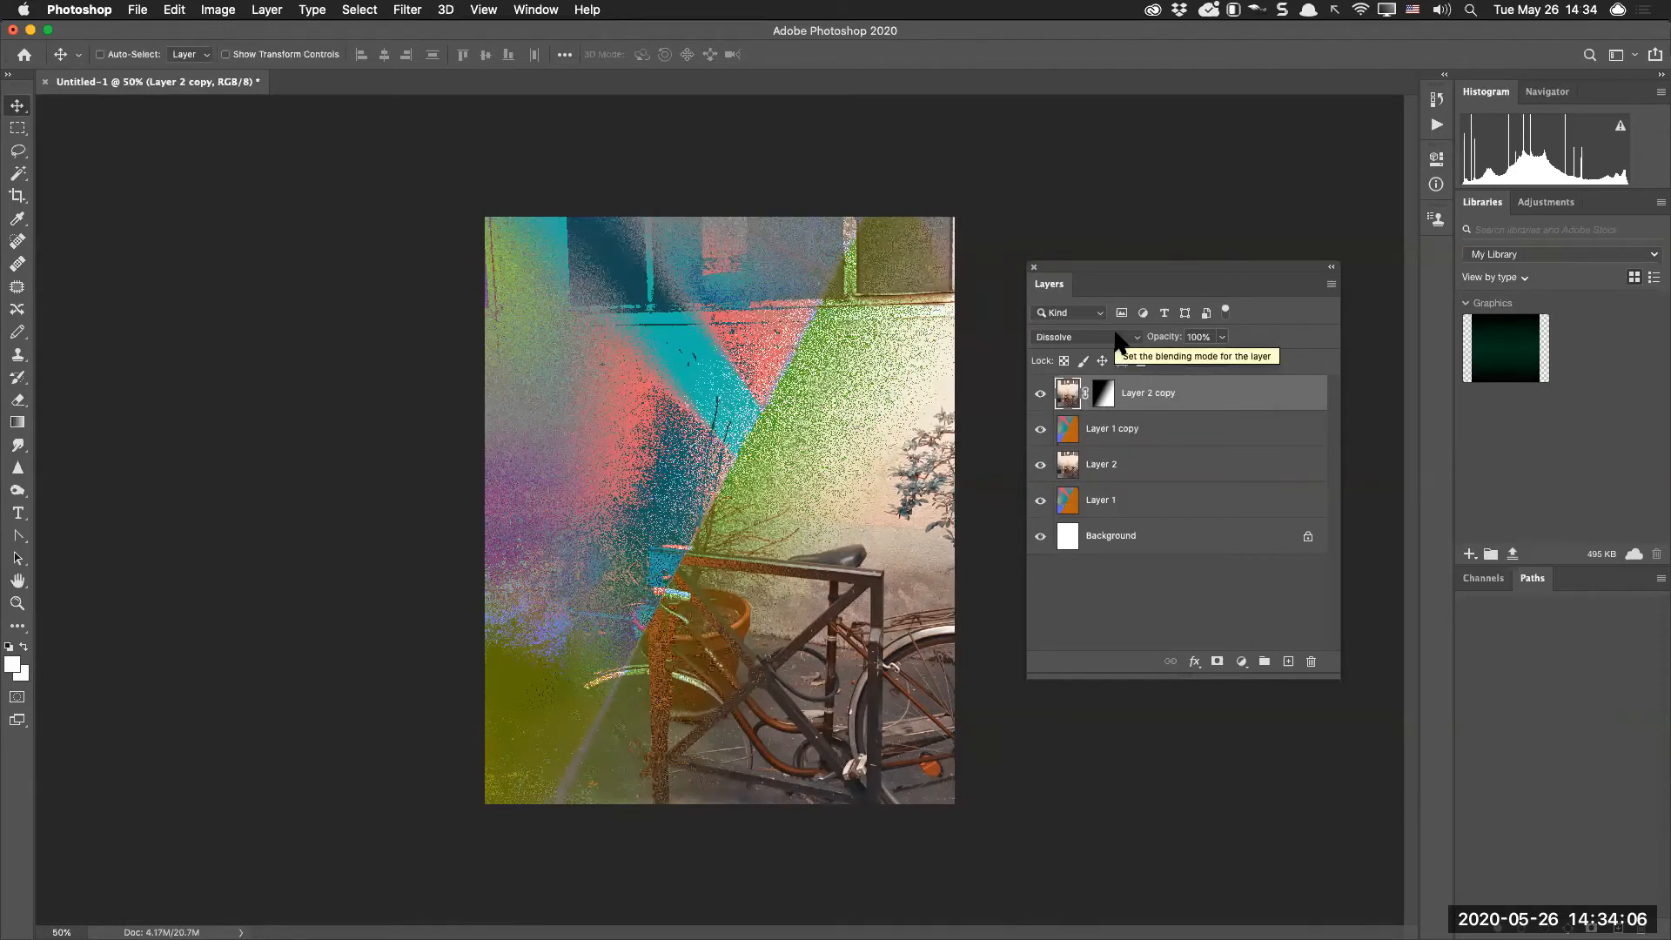
pyautogui.scroll(-5, 1117, 341)
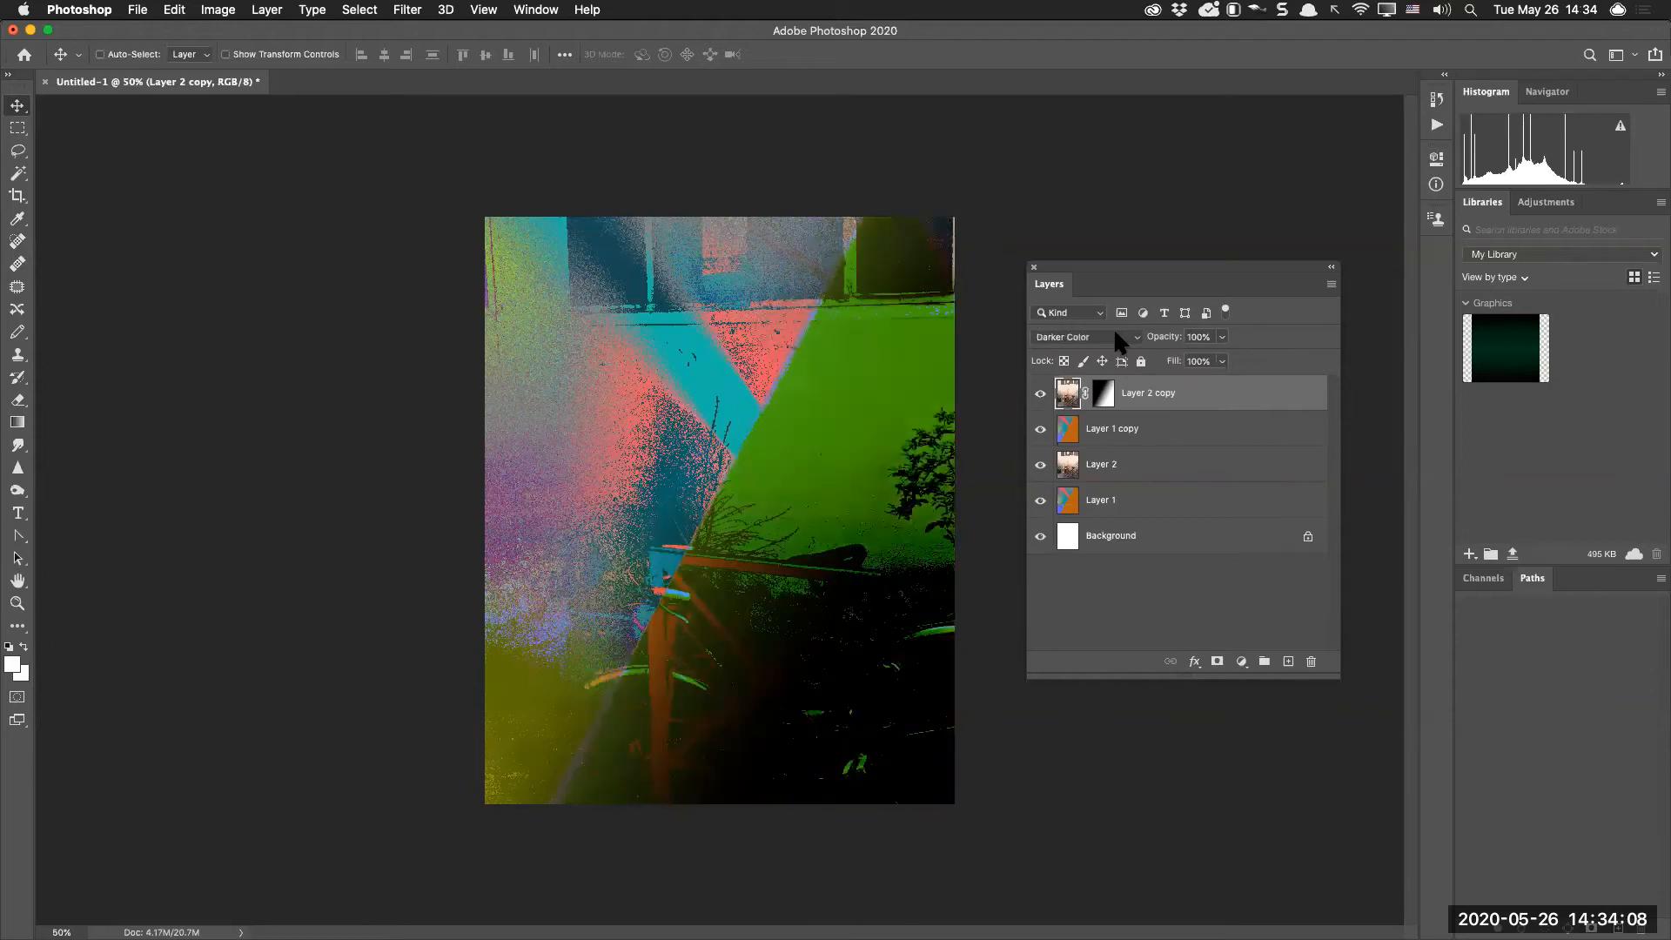
pyautogui.scroll(-3, 1118, 341)
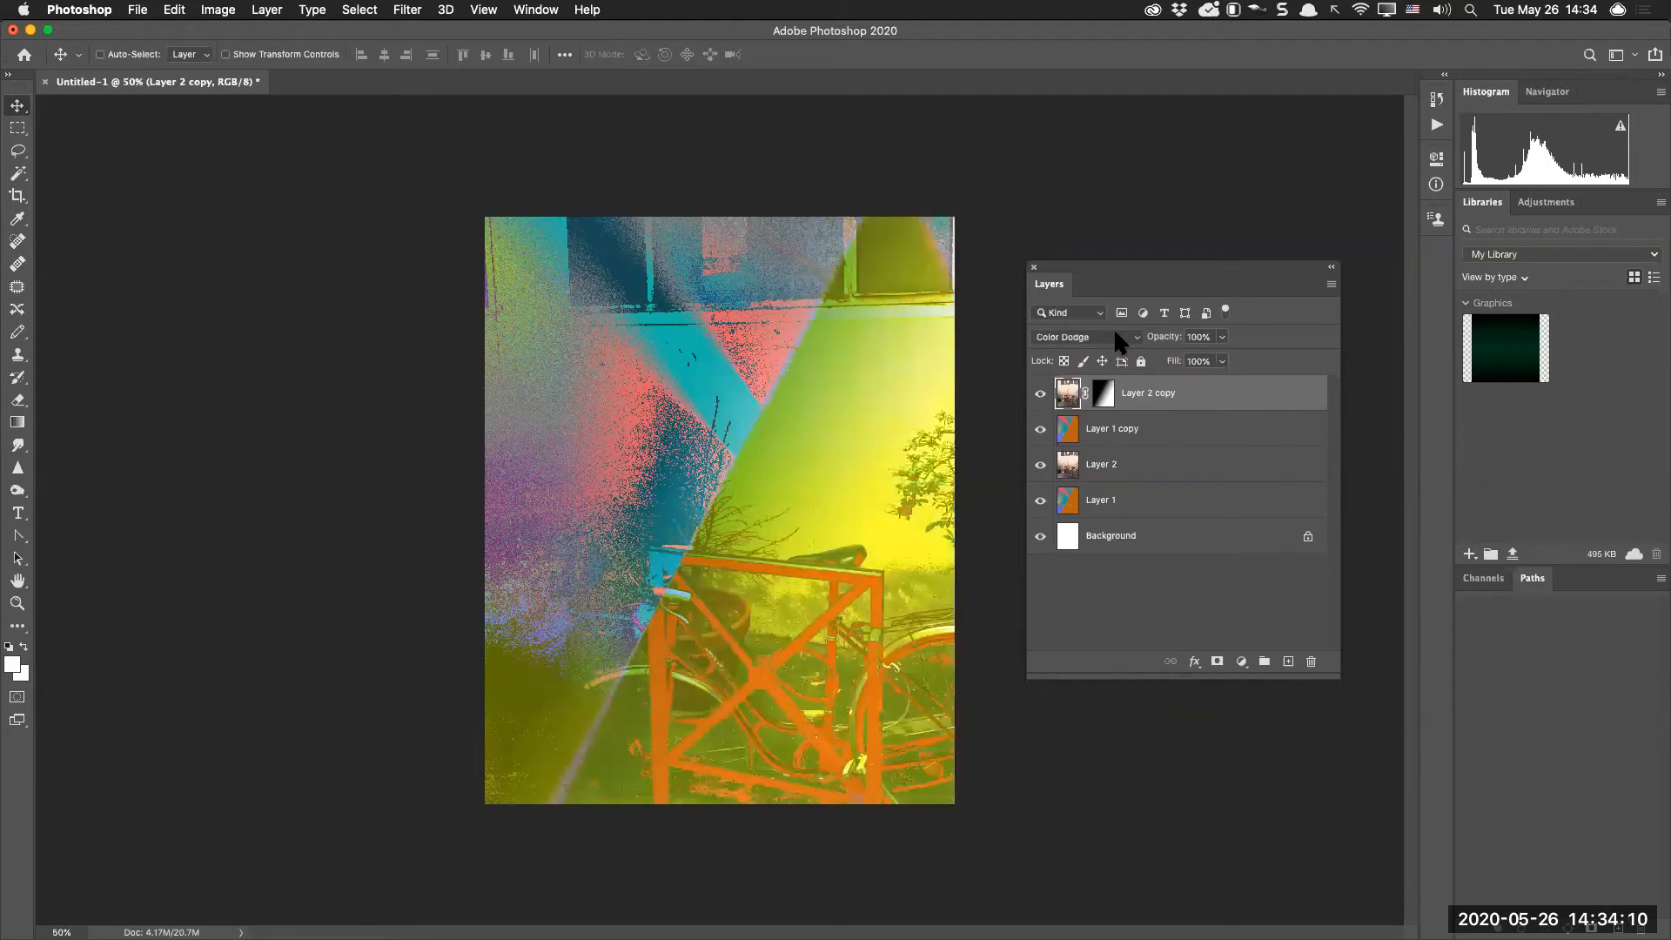
pyautogui.scroll(-2, 1117, 341)
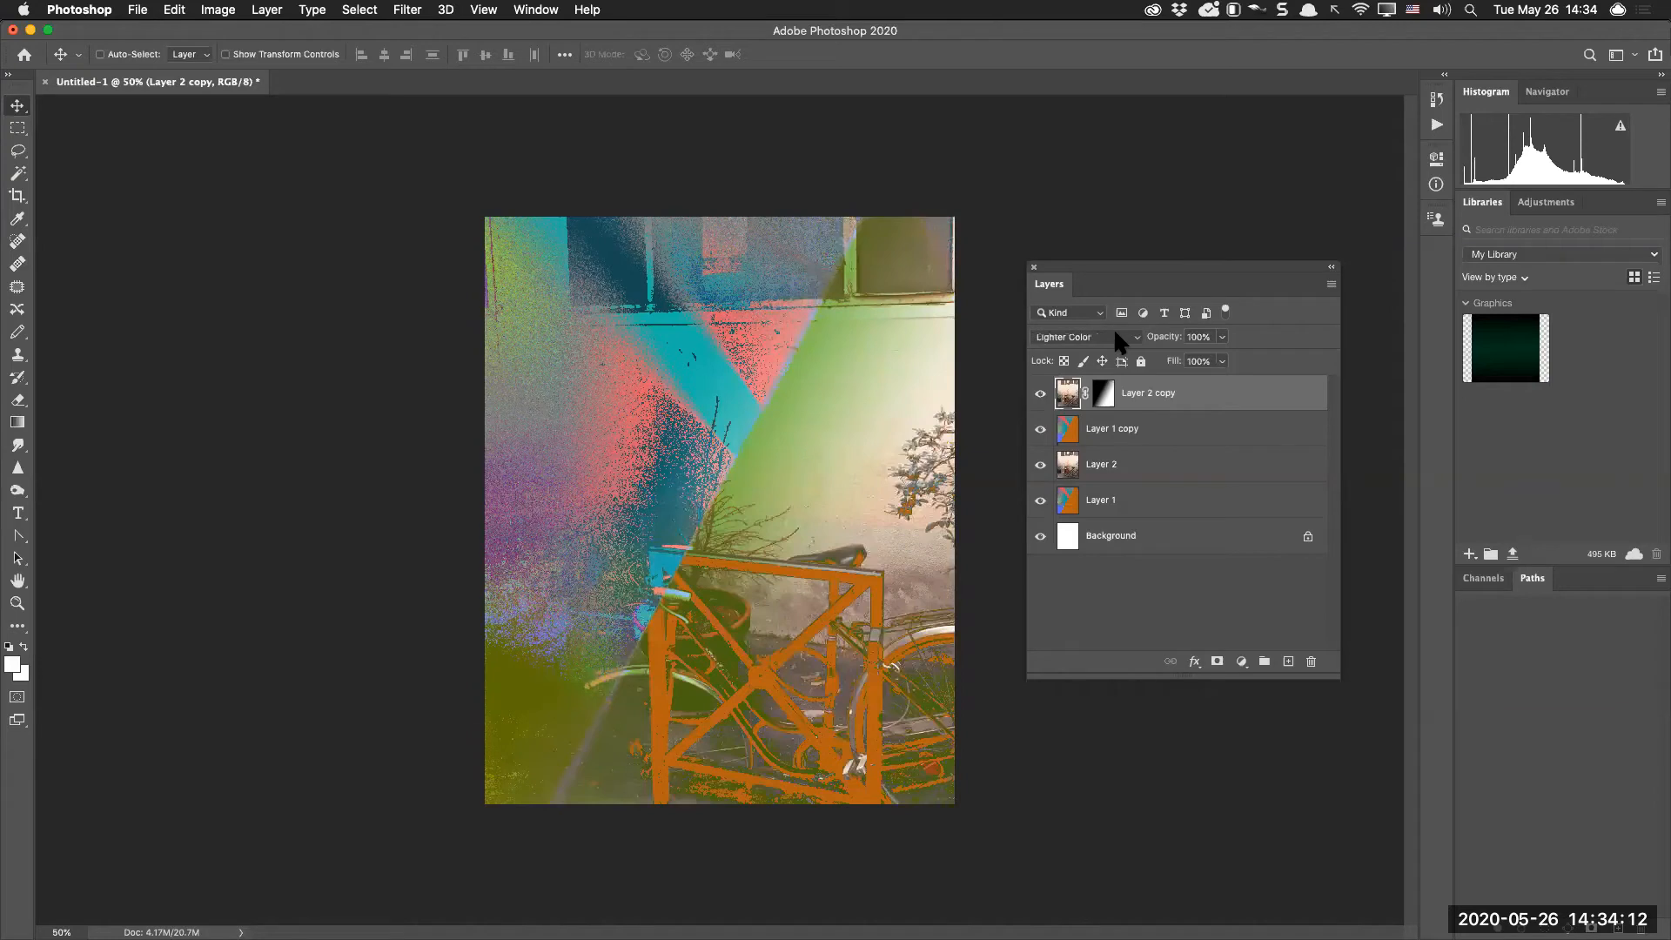
pyautogui.scroll(-3, 1117, 341)
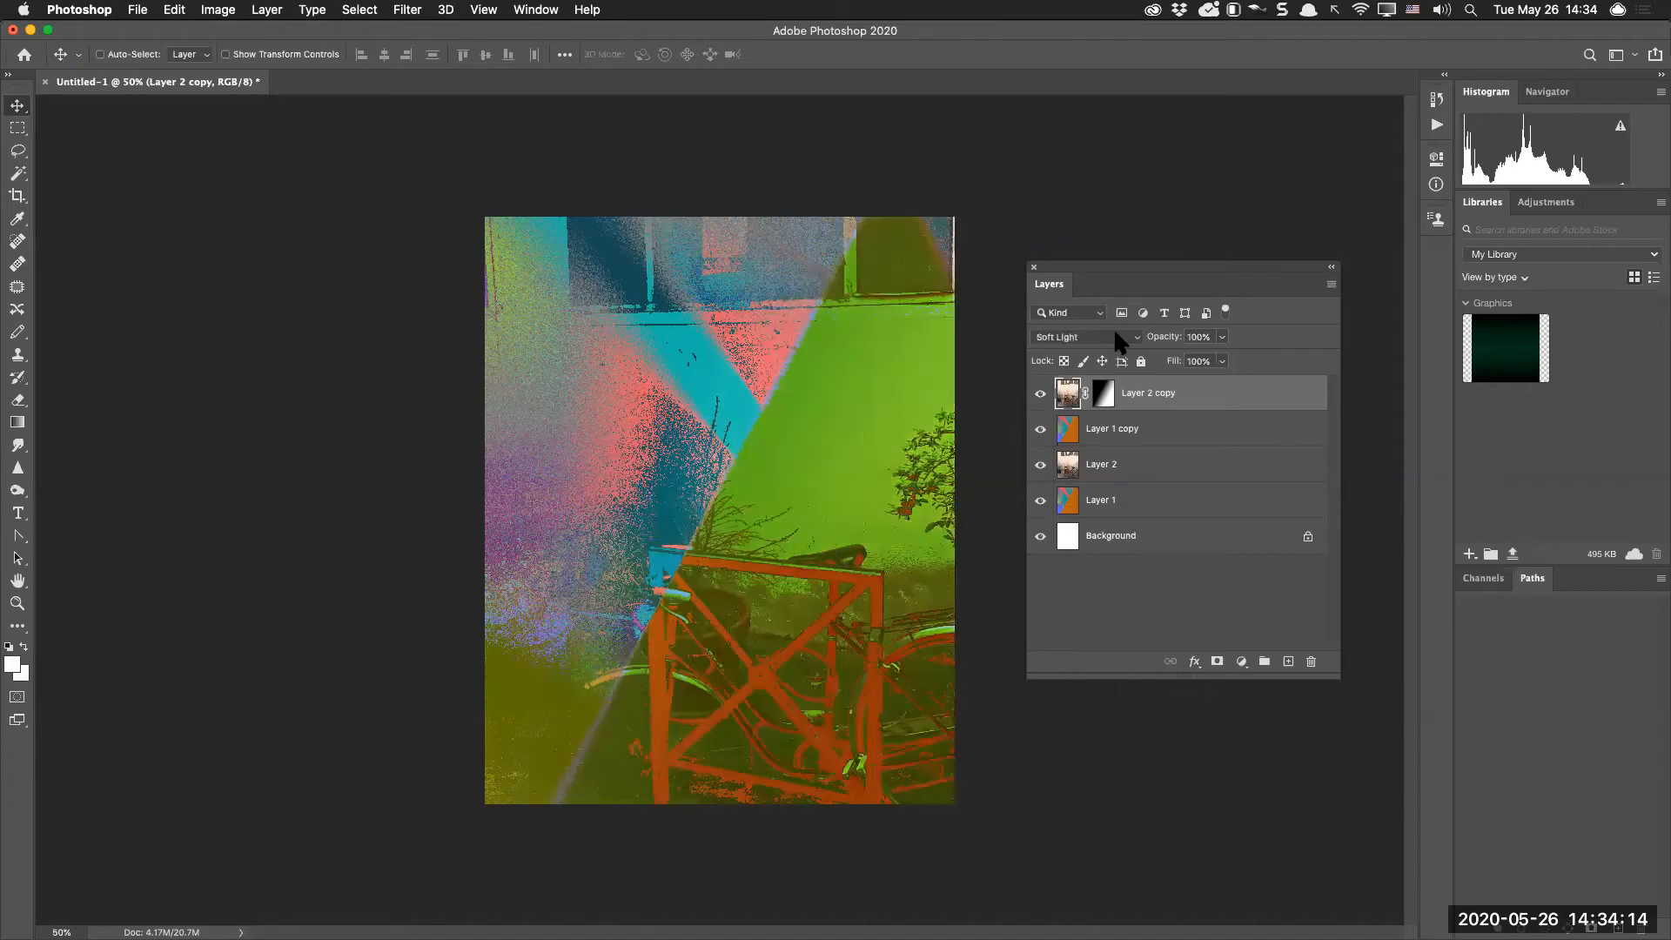
pyautogui.scroll(-2, 1118, 341)
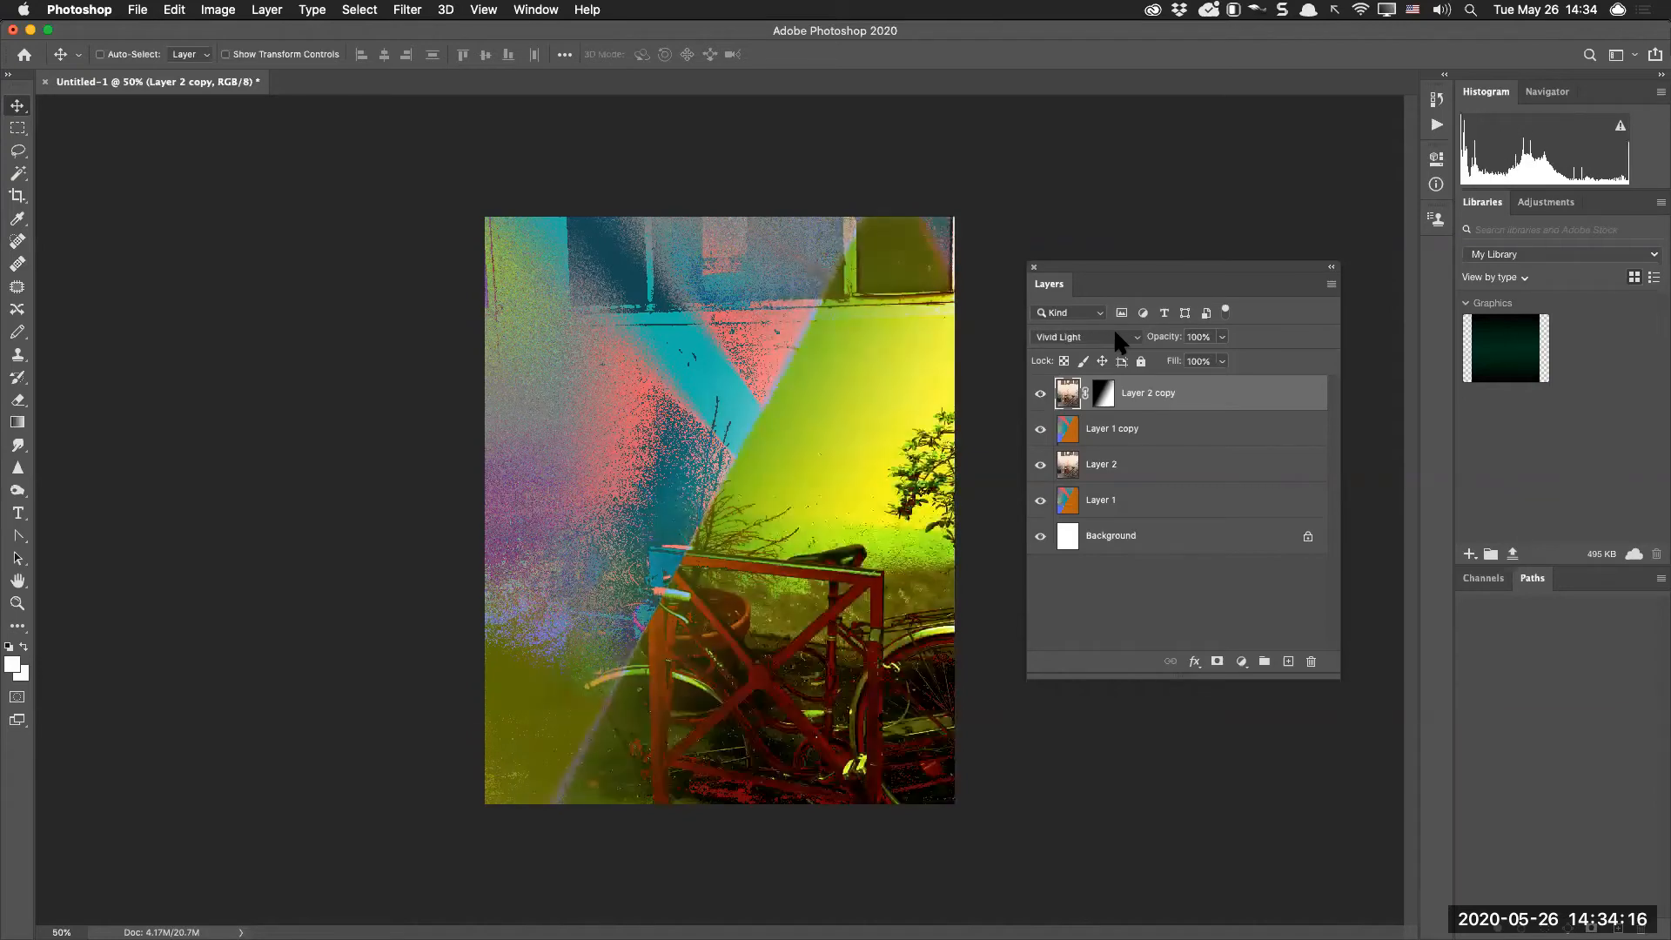
pyautogui.scroll(-2, 1118, 341)
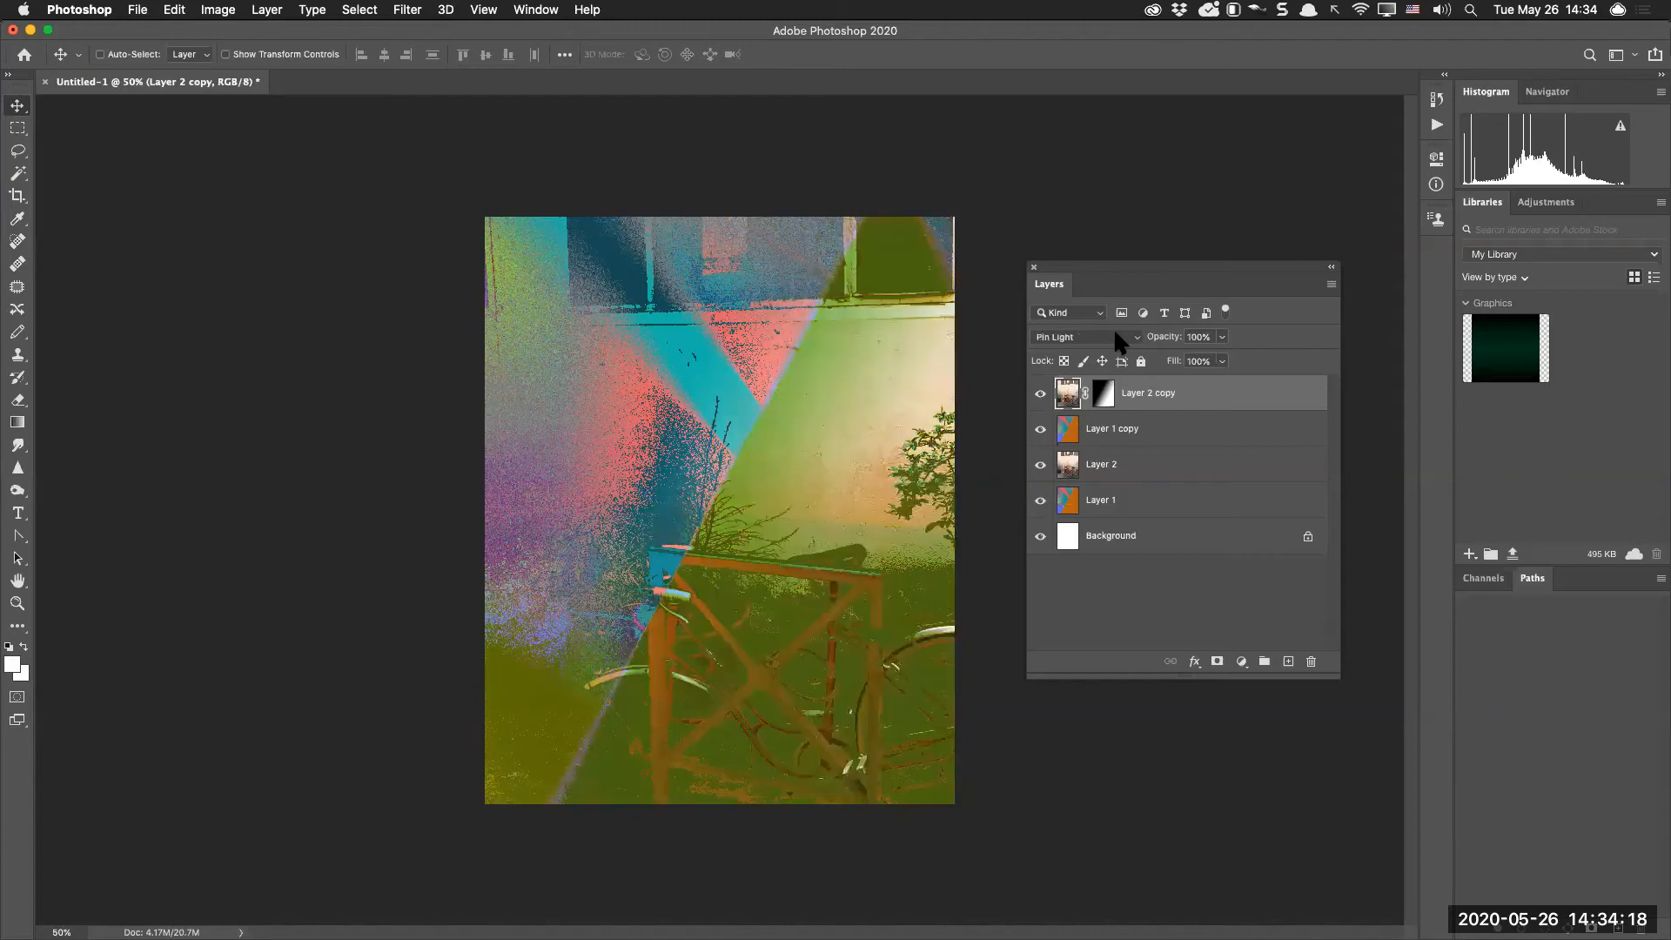
pyautogui.scroll(-3, 1117, 341)
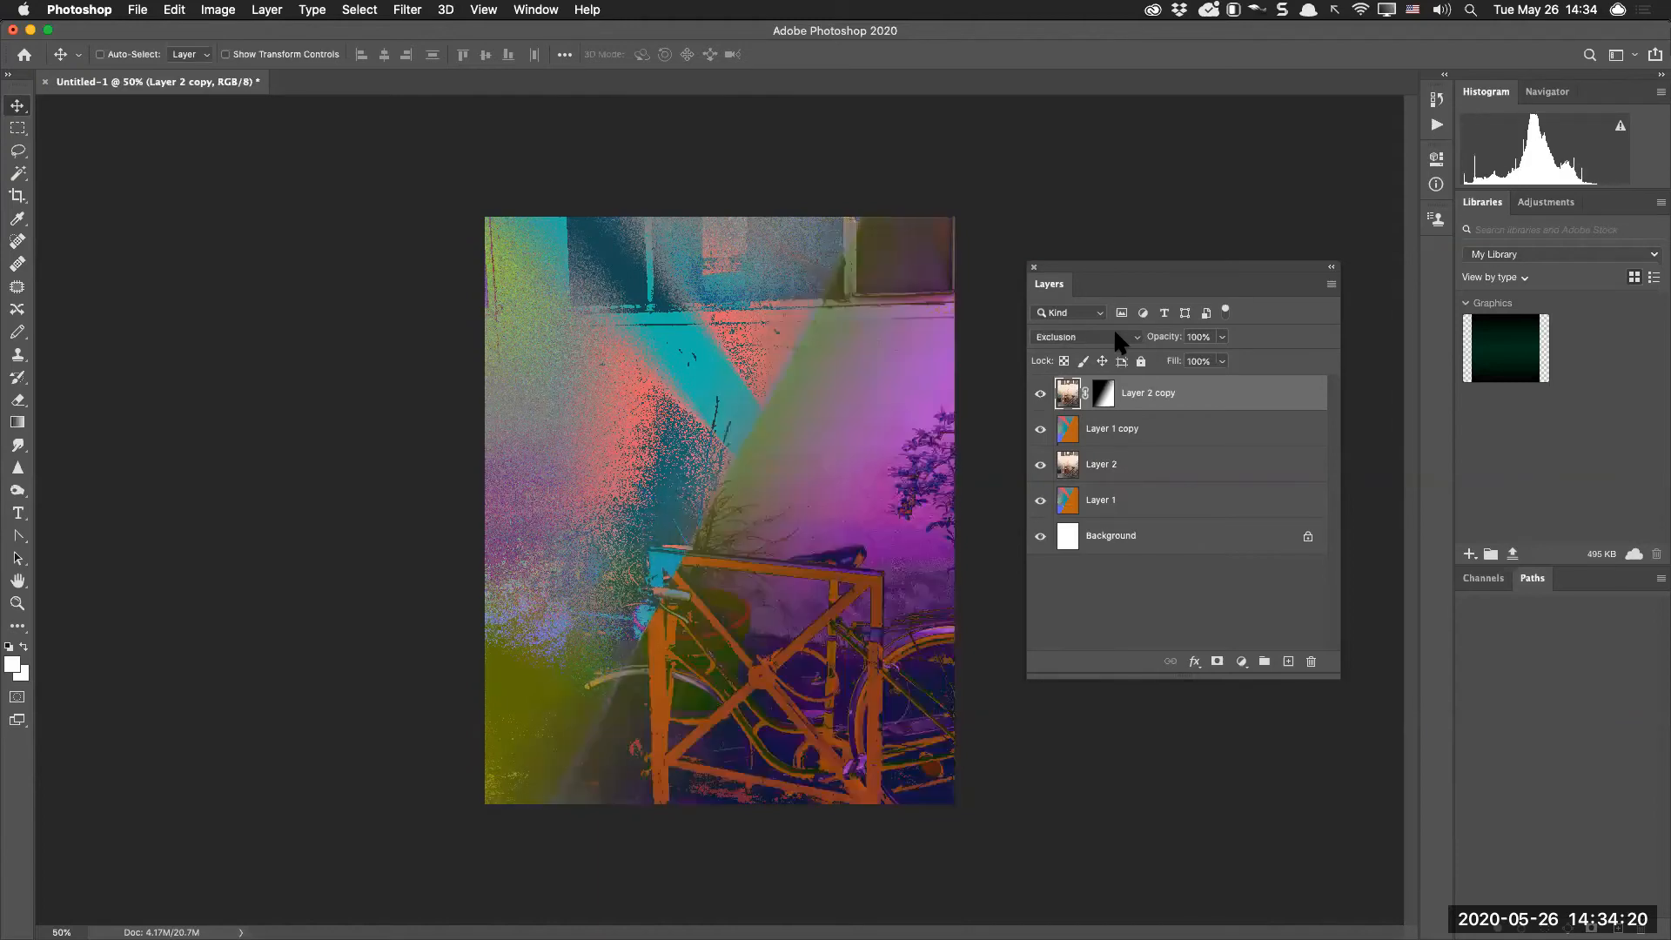
pyautogui.scroll(-3, 1117, 339)
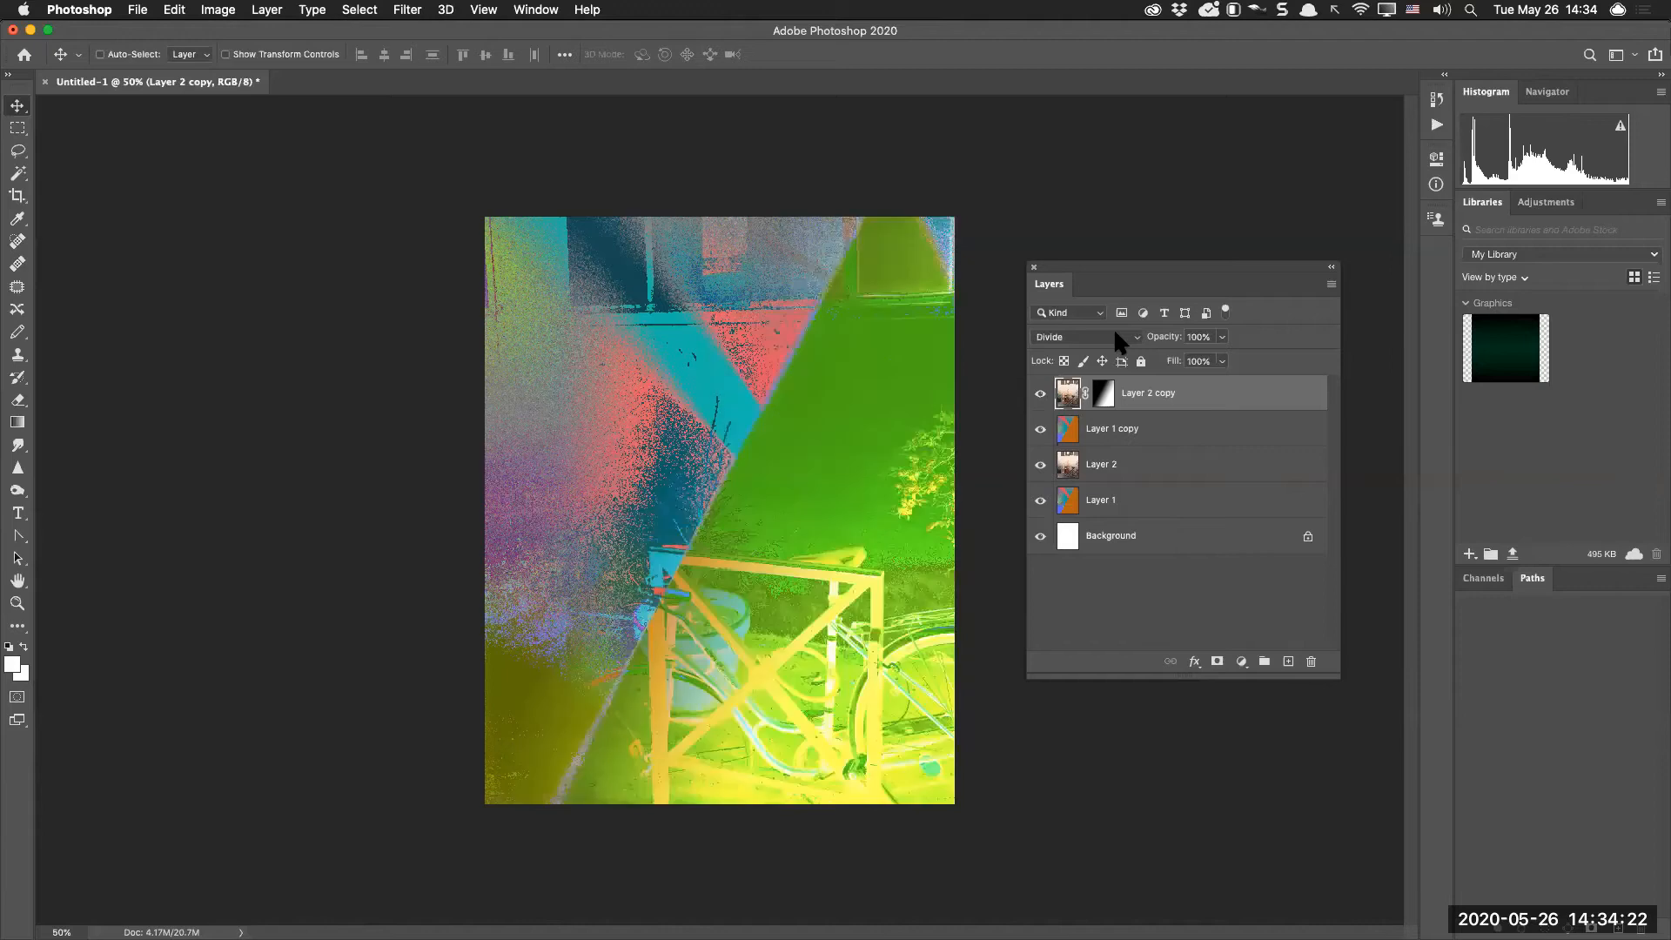
pyautogui.scroll(-3, 1117, 342)
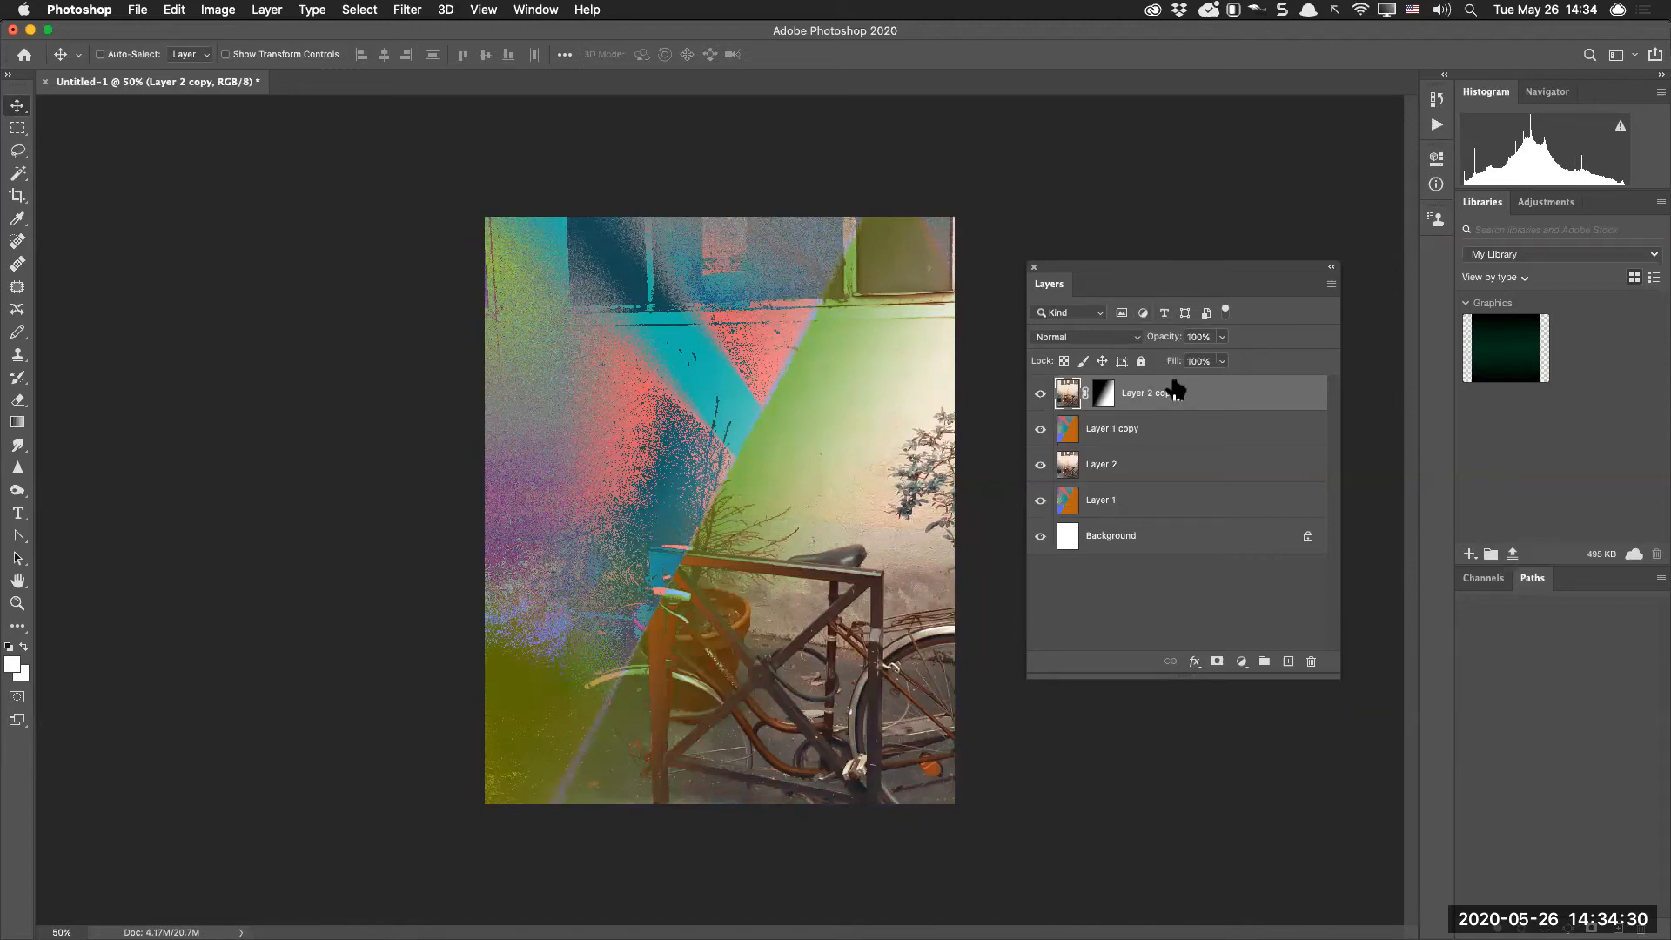
# Set the opacity of Layer 2 copy to 80%
pyautogui.press('8')
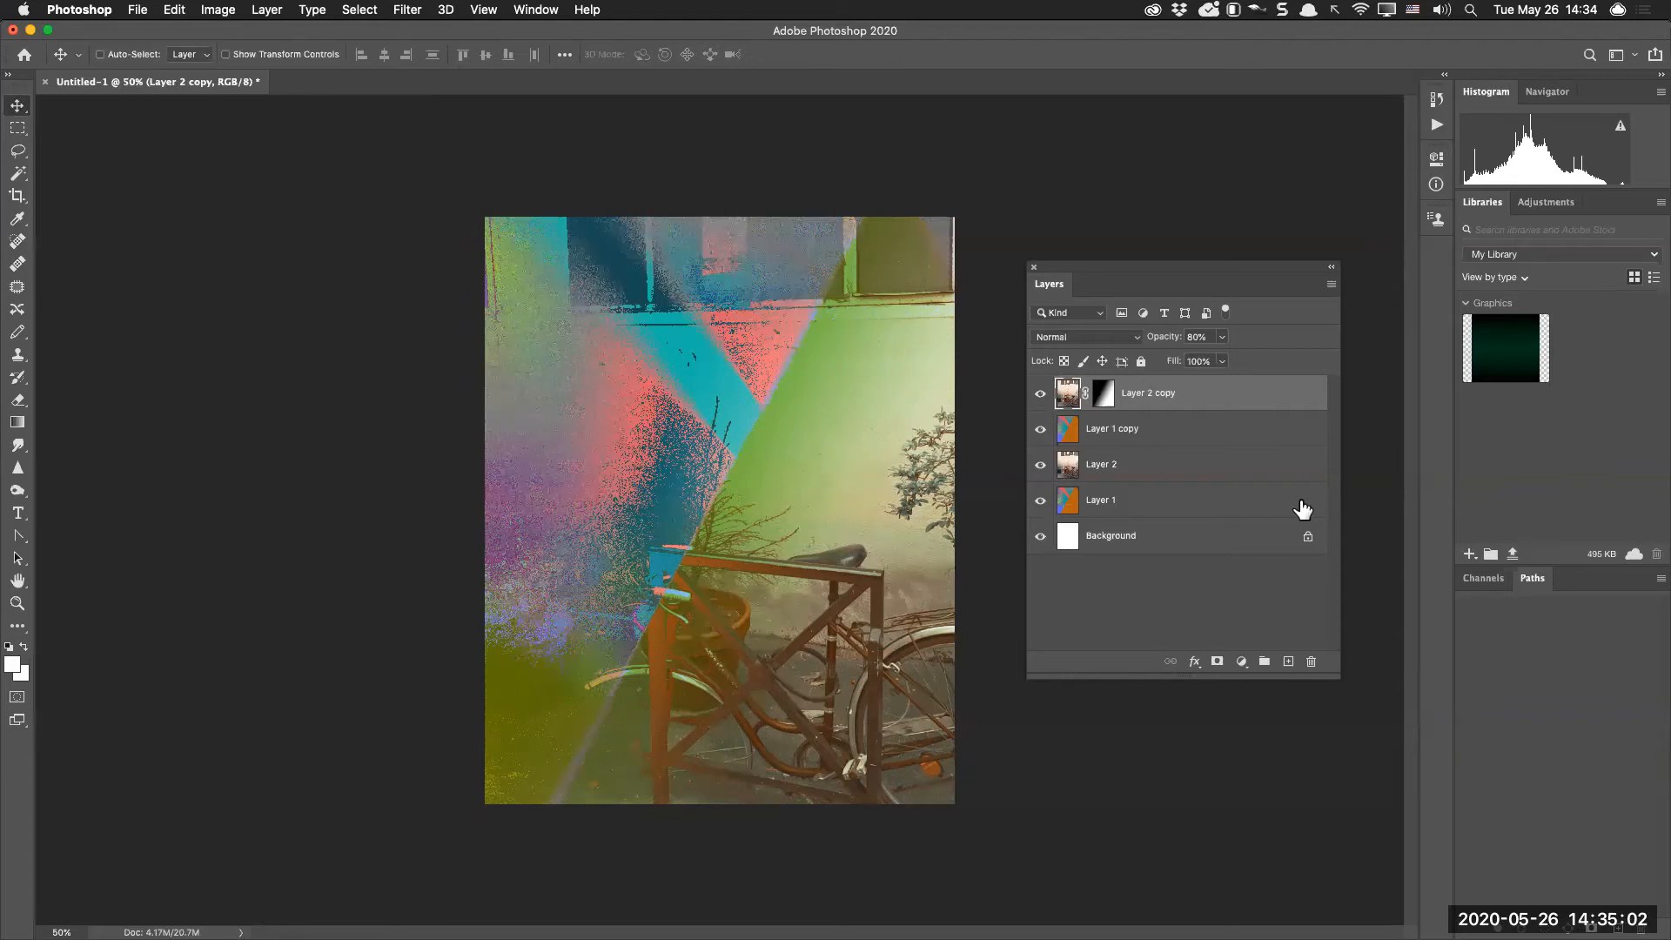
pyautogui.press('super')
pyautogui.click(275, 10)
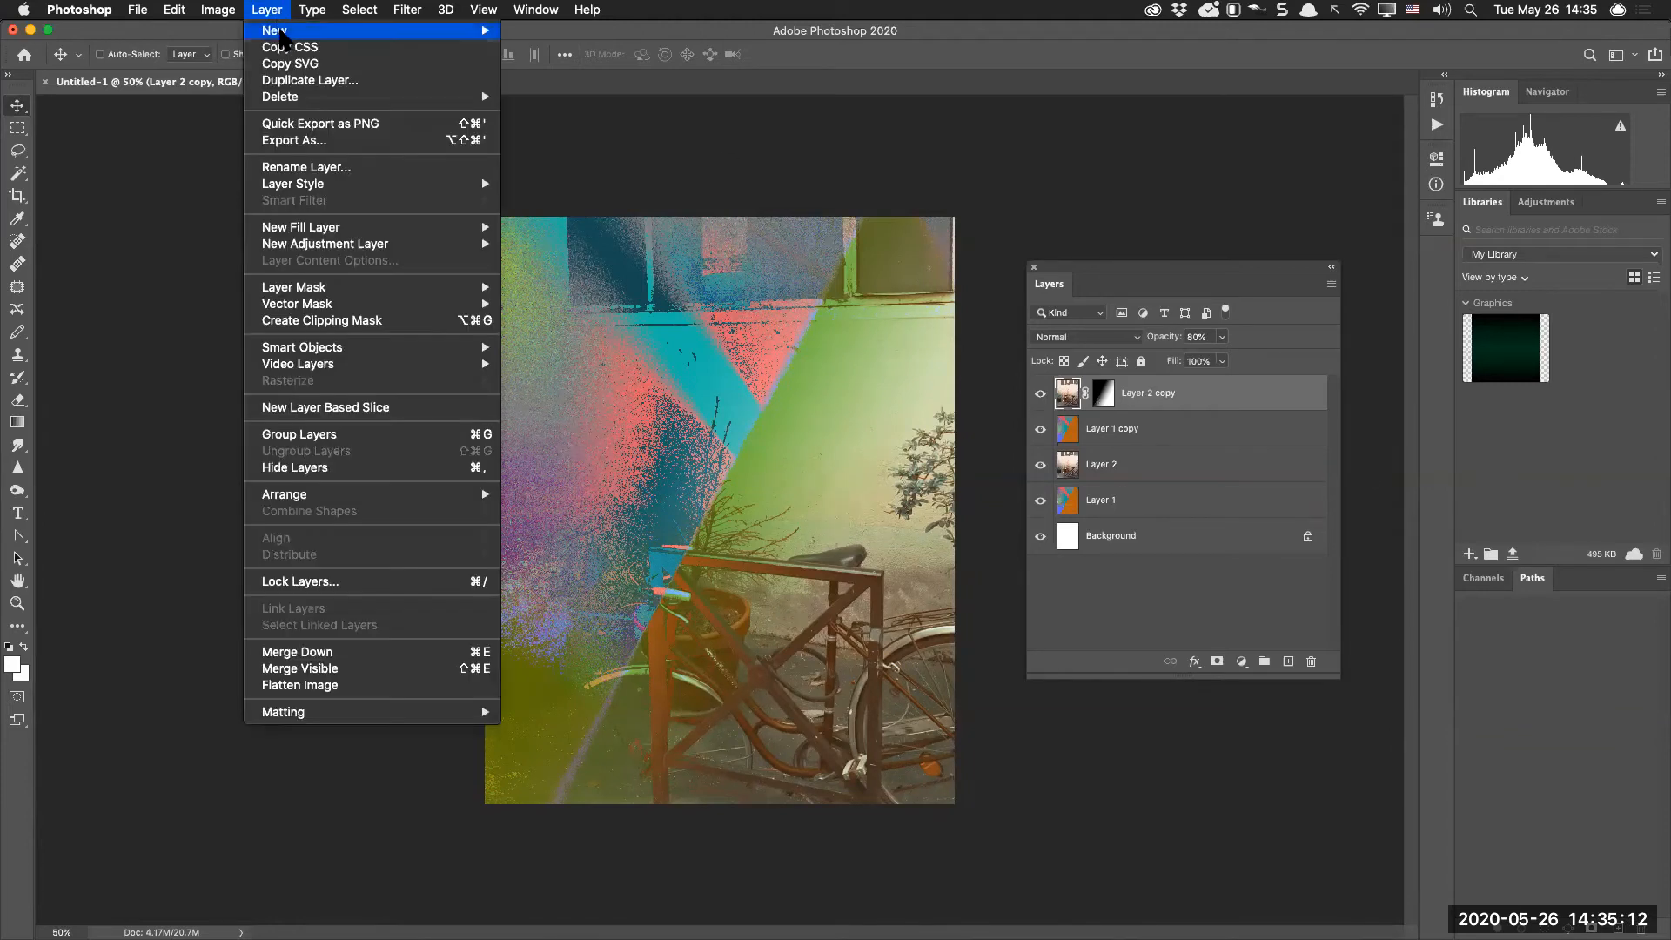
pyautogui.moveTo(291, 35)
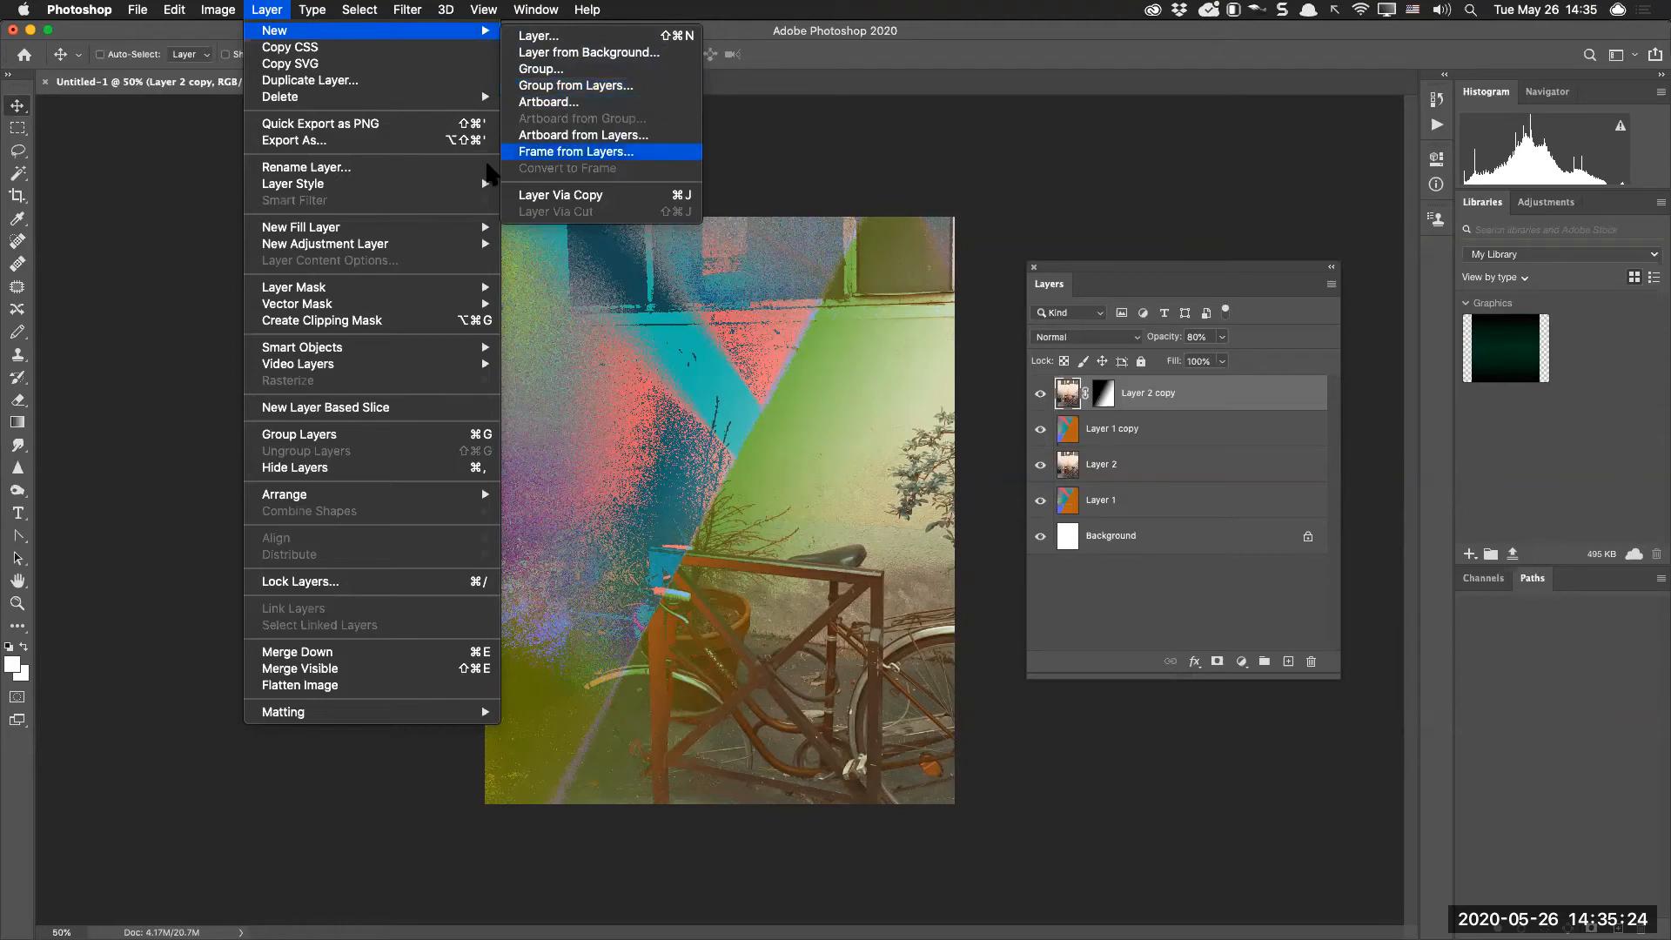
pyautogui.moveTo(389, 244)
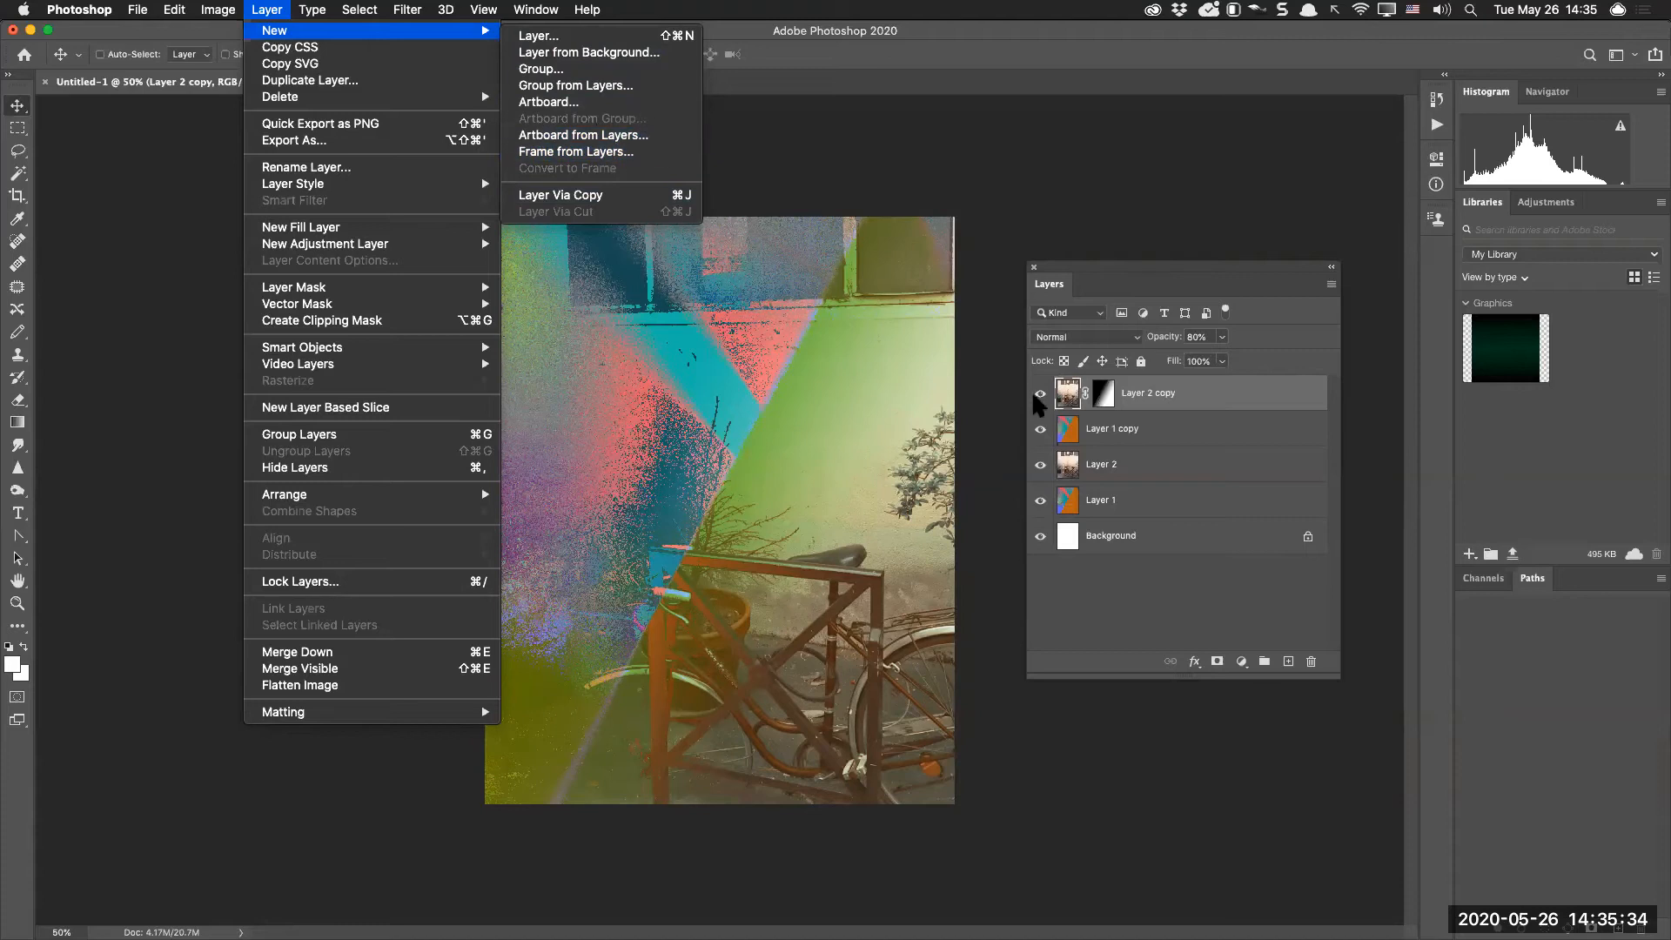
pyautogui.click(1167, 562)
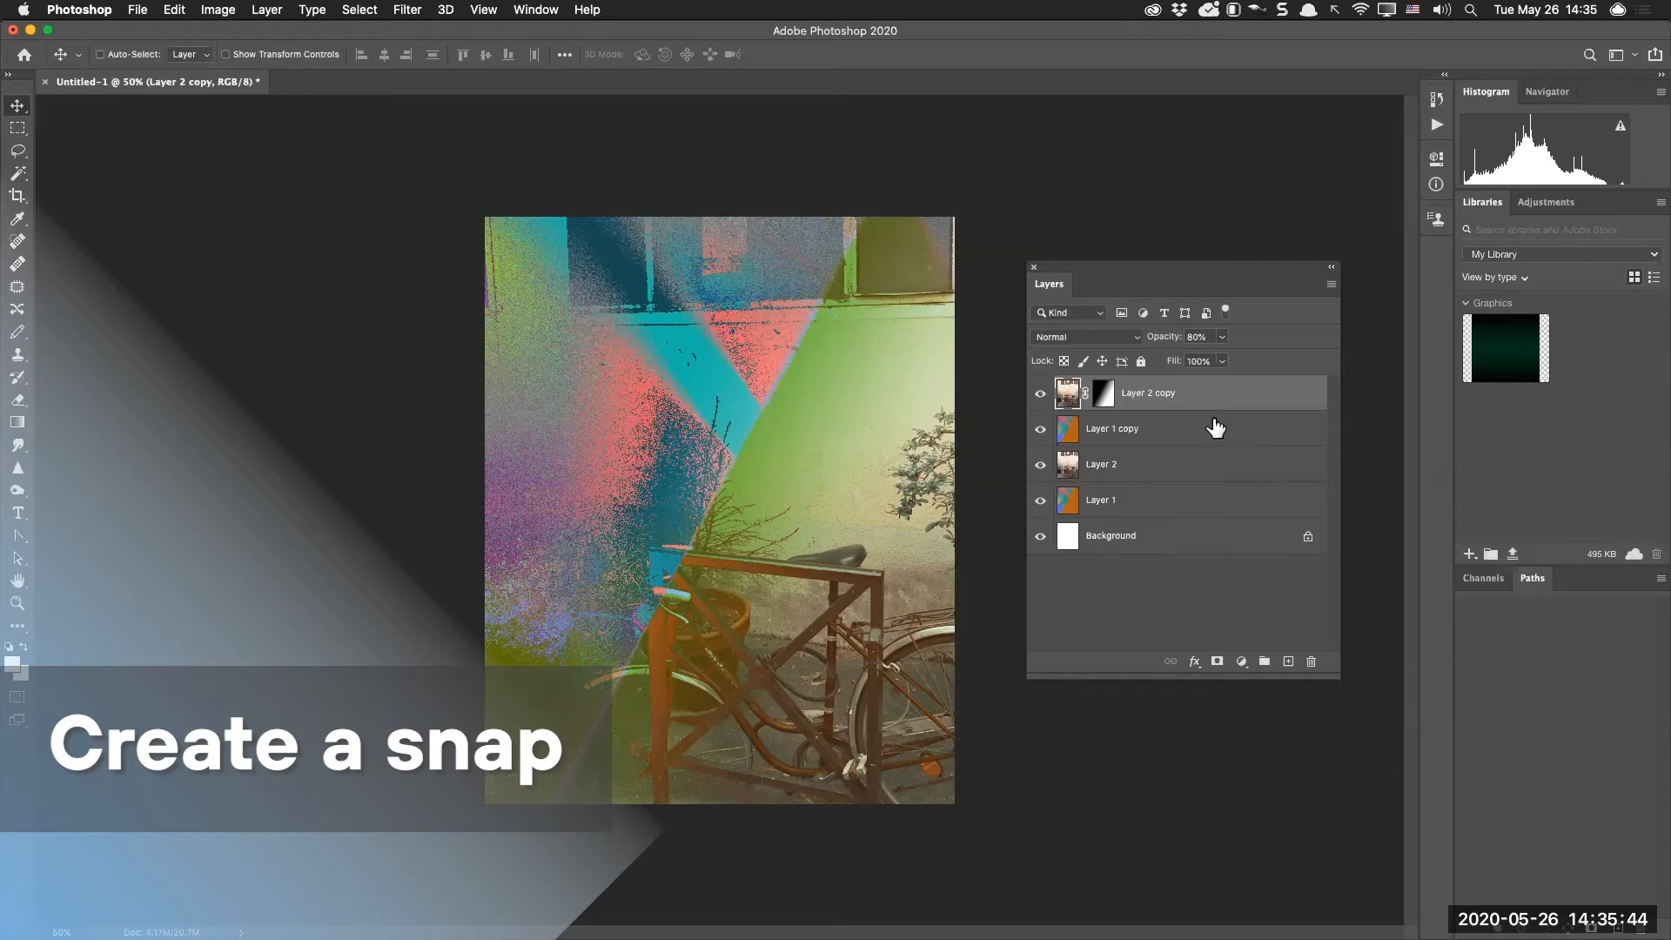
pyautogui.click(1215, 427)
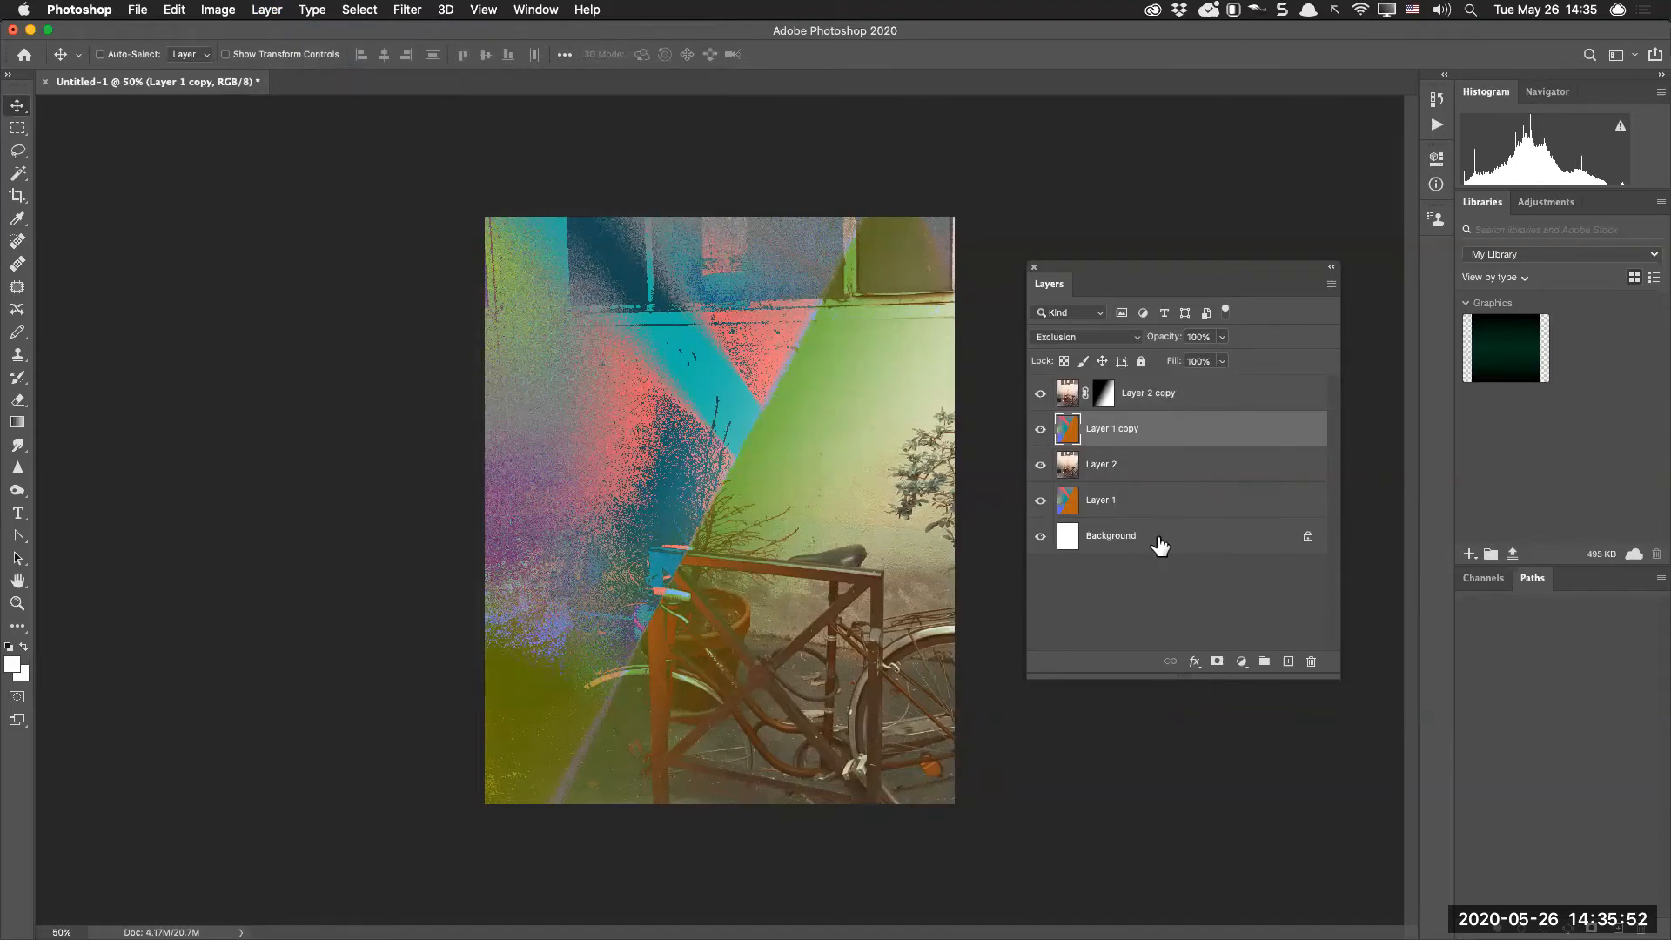
pyautogui.click(1162, 405)
pyautogui.click(1170, 439)
pyautogui.click(1179, 469)
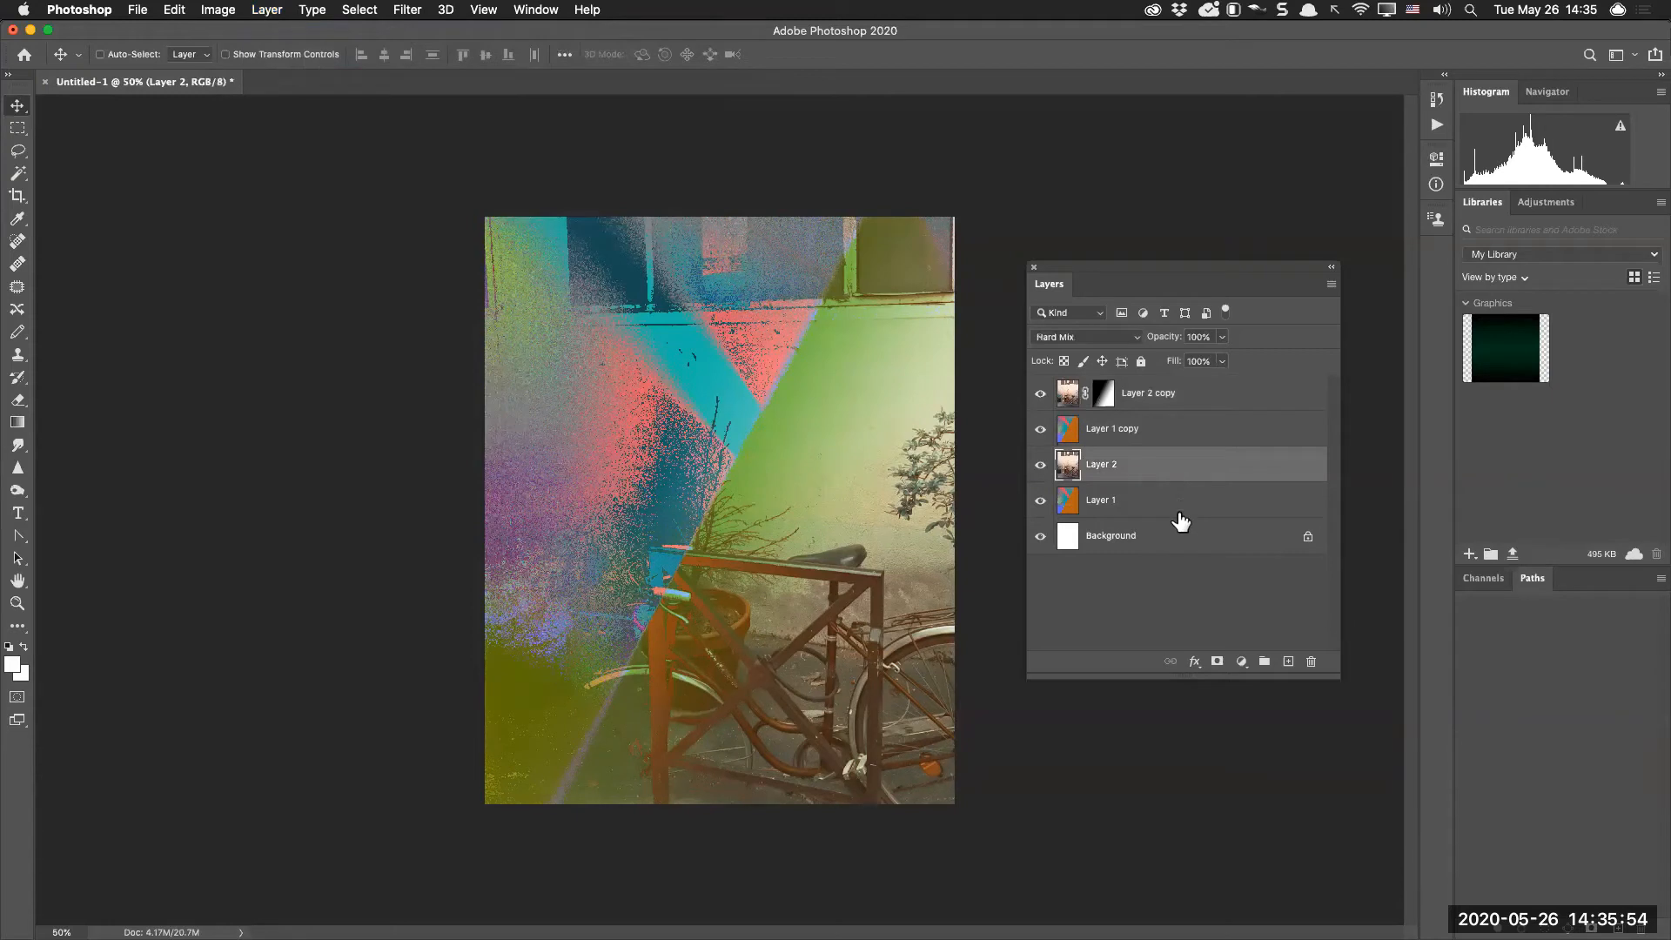
pyautogui.click(1180, 509)
# Select Layer 2 copy and stamp all visible layers into a new merged layer above it
pyautogui.click(1210, 404)
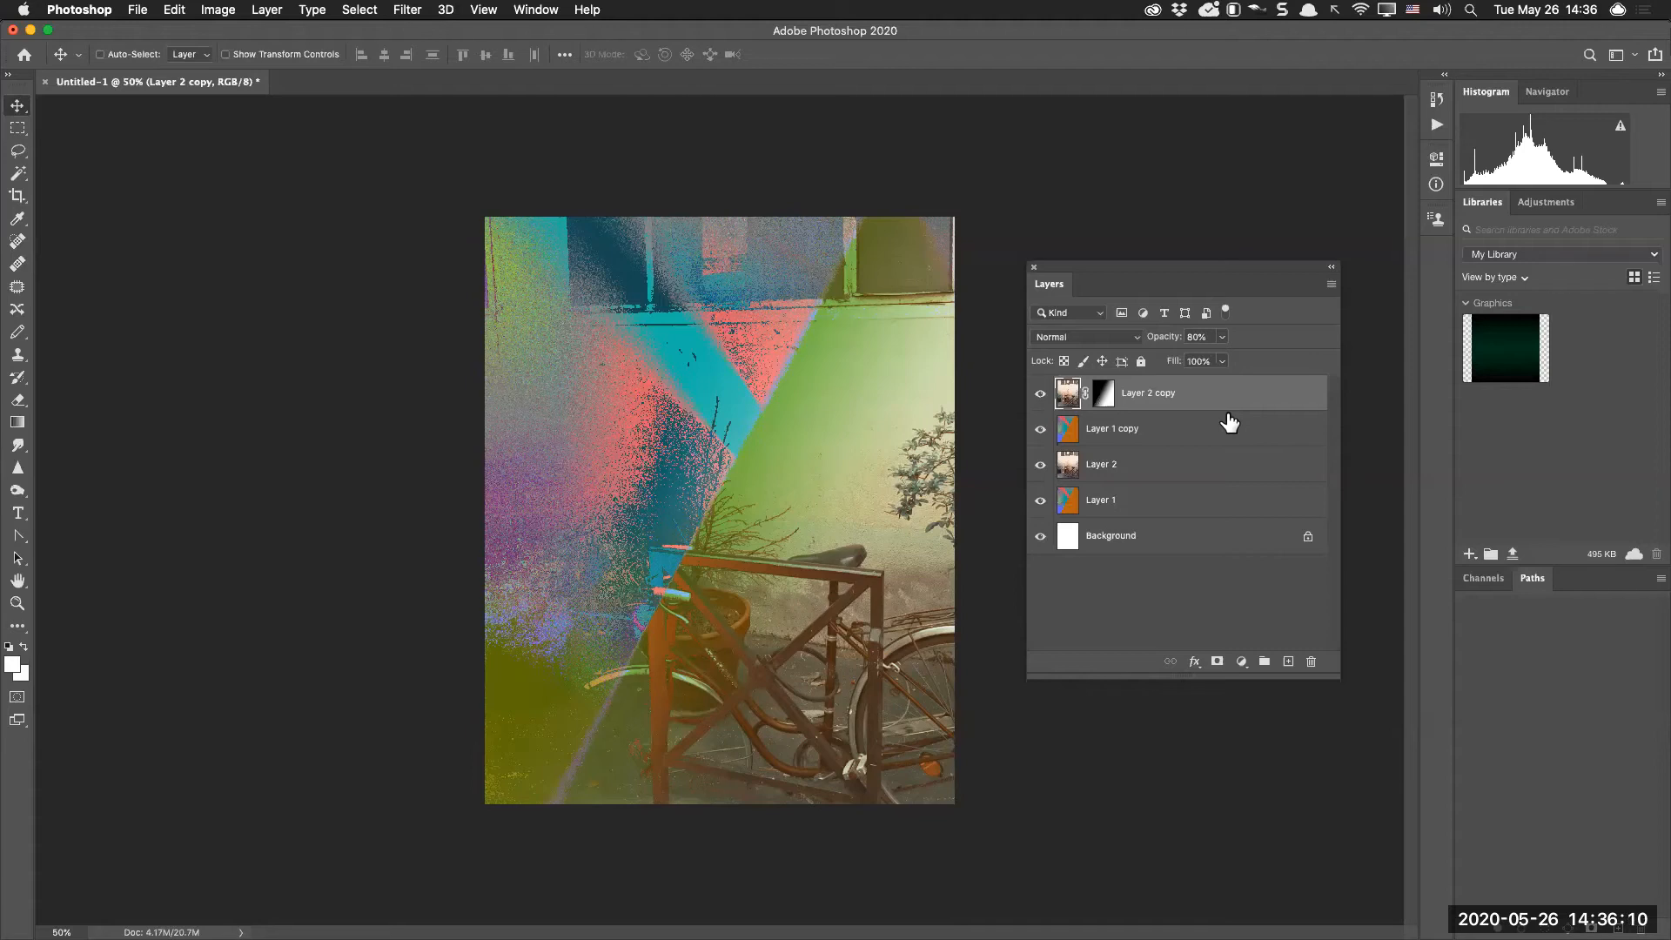
pyautogui.moveTo(1229, 424); pyautogui.dragTo(1227, 406)
pyautogui.press('super+alt+shift+e')
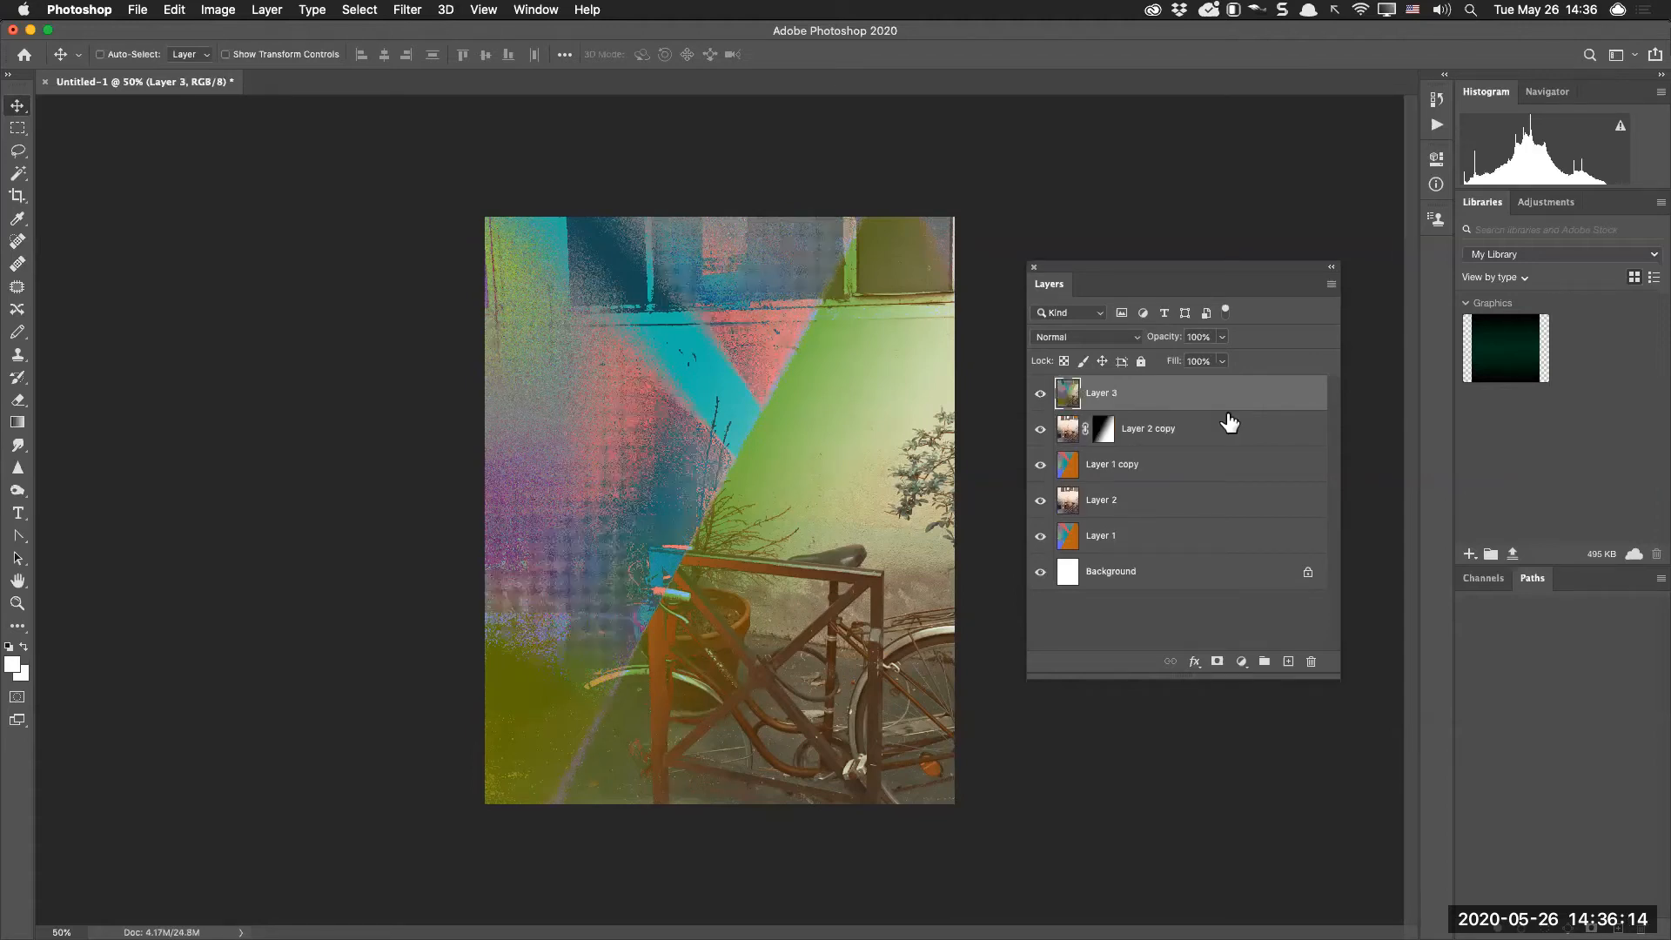
# Compare the merged layer with the layers beneath it at 100% by toggling its visibility, and delete the merged layer
pyautogui.press('super+equal')
pyautogui.press('super+equal')
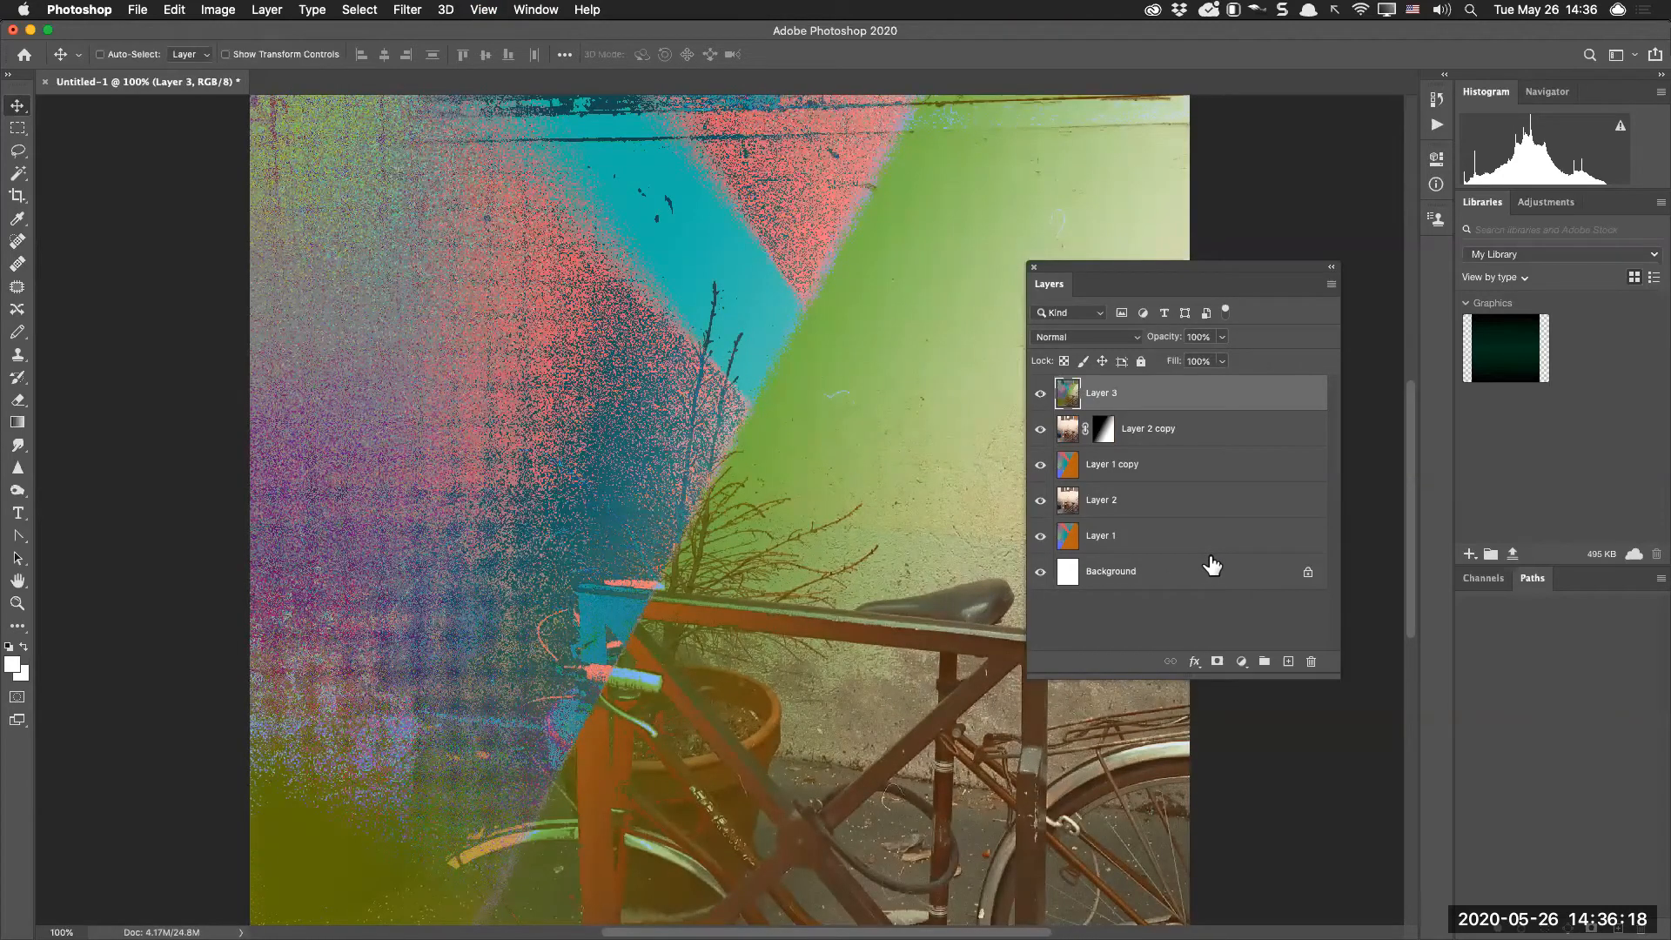
pyautogui.click(1040, 394)
pyautogui.click(1040, 393)
pyautogui.press('super+minus')
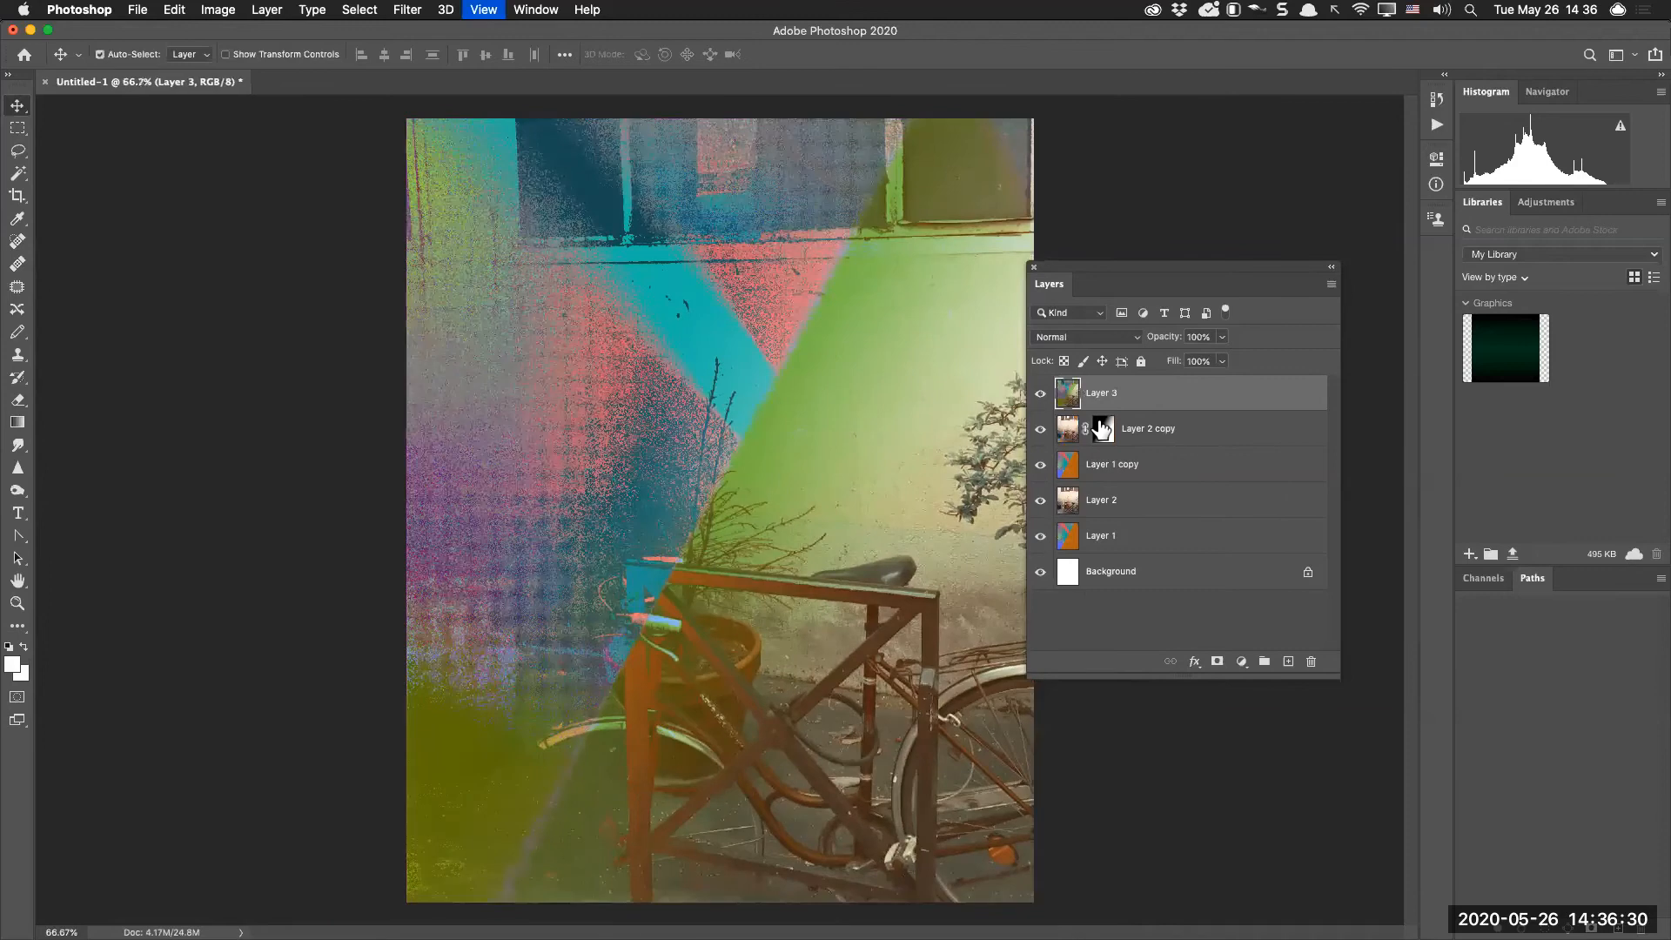
pyautogui.press('super+minus')
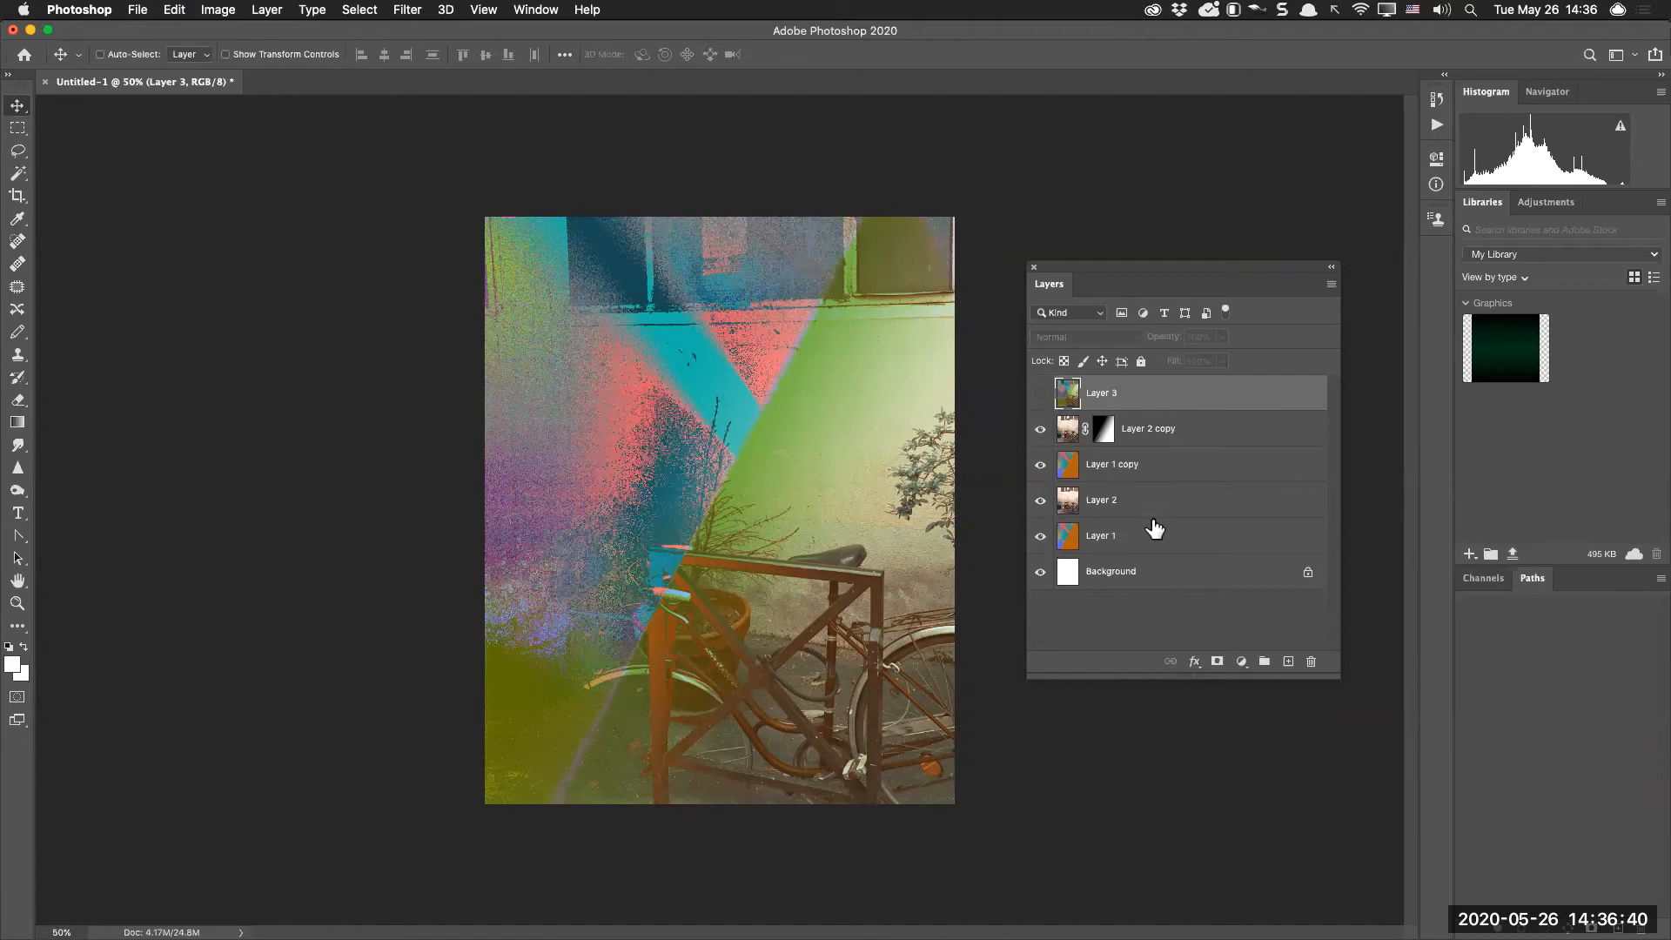
pyautogui.press('Delete')
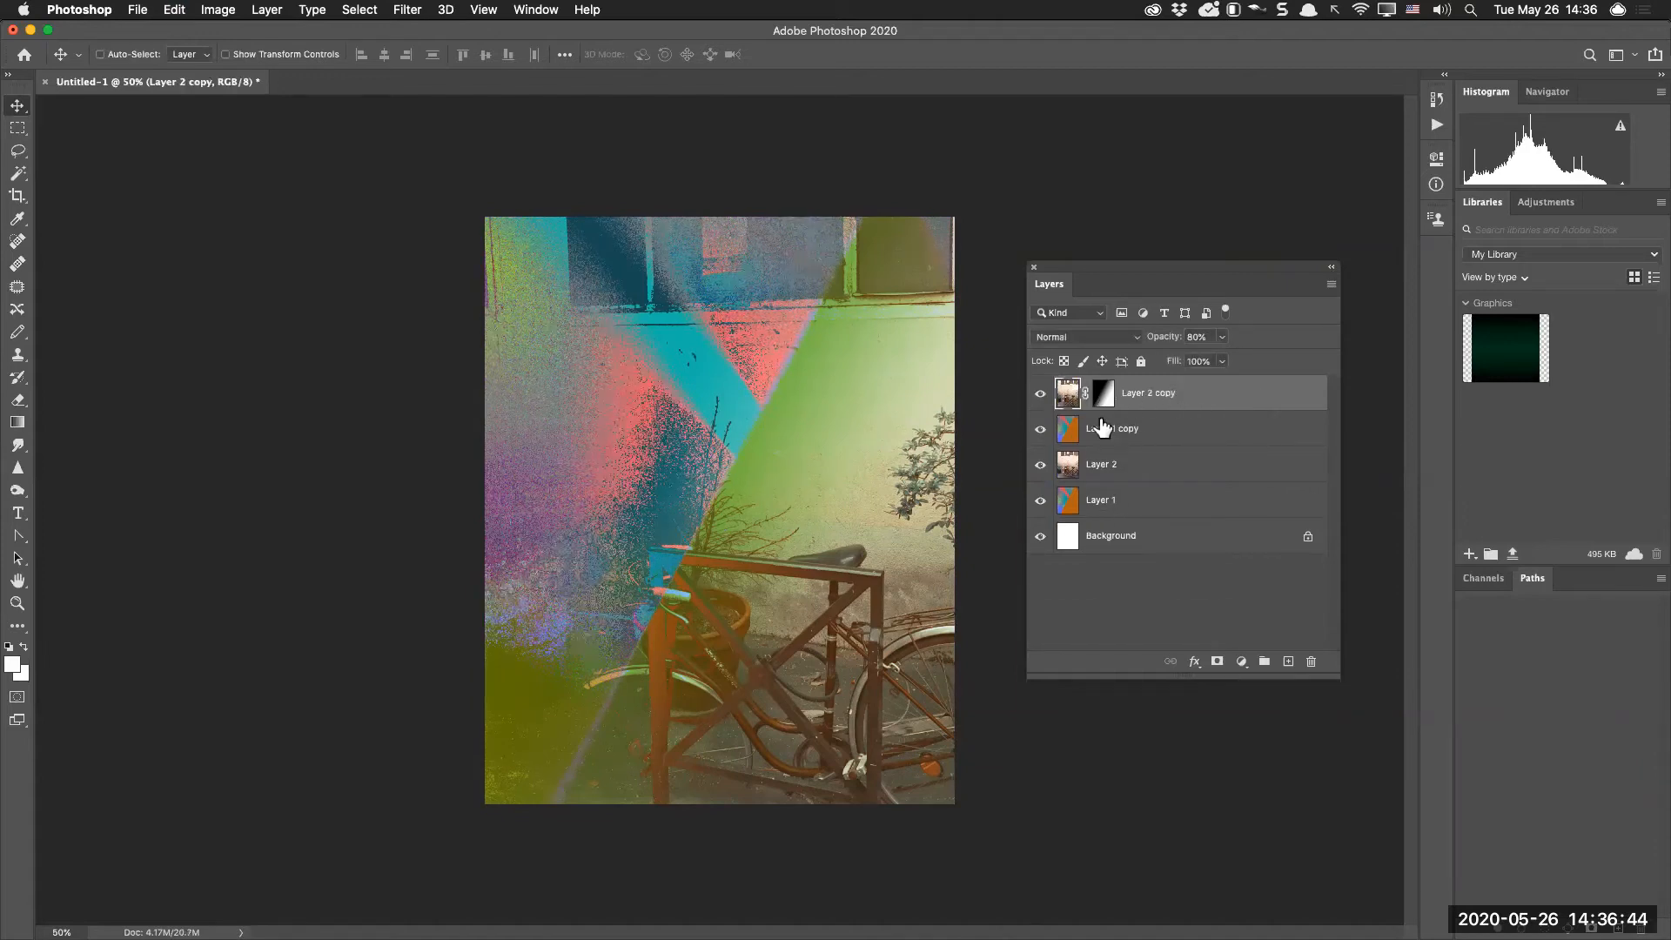
pyautogui.moveTo(1172, 412); pyautogui.dragTo(1150, 416)
pyautogui.moveTo(425, 501)
pyautogui.mouseDown()
pyautogui.moveTo(404, 564)
pyautogui.moveTo(417, 537)
pyautogui.moveTo(473, 540)
pyautogui.moveTo(496, 511)
pyautogui.moveTo(489, 542)
pyautogui.moveTo(571, 531)
pyautogui.mouseUp()
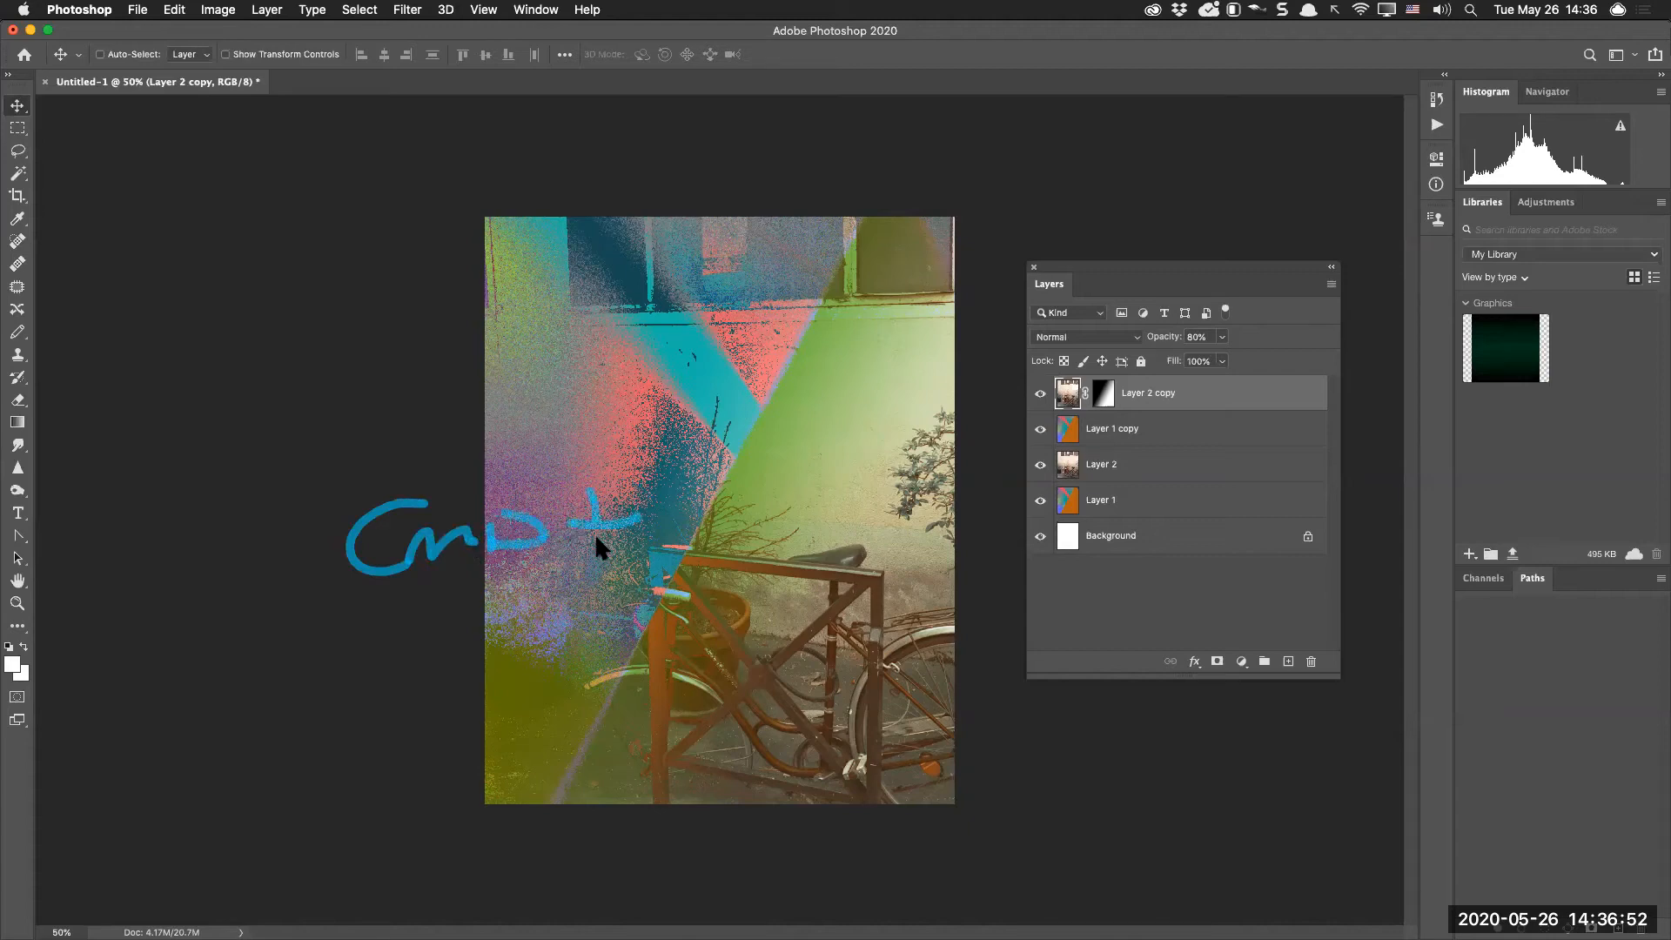
pyautogui.moveTo(666, 497)
pyautogui.mouseDown()
pyautogui.moveTo(703, 496)
pyautogui.moveTo(704, 522)
pyautogui.moveTo(727, 490)
pyautogui.mouseUp()
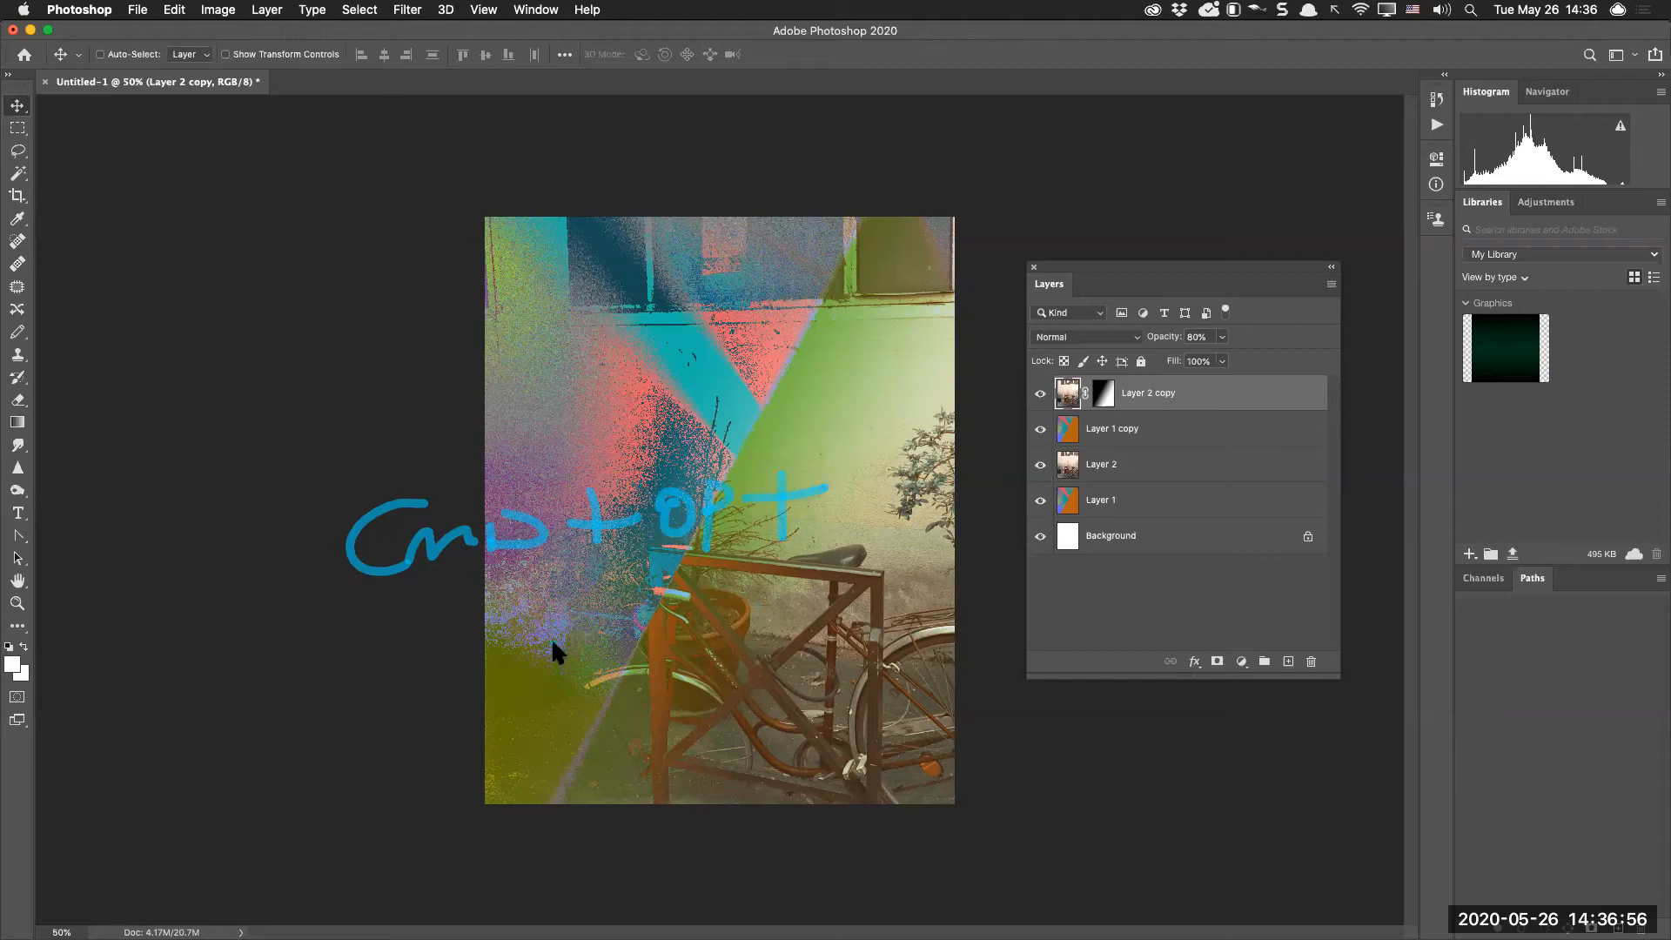
pyautogui.moveTo(639, 626)
pyautogui.mouseDown()
pyautogui.moveTo(702, 623)
pyautogui.moveTo(683, 582)
pyautogui.moveTo(736, 571)
pyautogui.moveTo(741, 659)
pyautogui.moveTo(708, 623)
pyautogui.moveTo(770, 587)
pyautogui.moveTo(797, 627)
pyautogui.moveTo(896, 605)
pyautogui.moveTo(868, 649)
pyautogui.mouseUp()
pyautogui.moveTo(913, 578); pyautogui.dragTo(938, 639)
pyautogui.moveTo(921, 569); pyautogui.dragTo(992, 565)
pyautogui.moveTo(929, 599); pyautogui.dragTo(1001, 595)
pyautogui.moveTo(938, 639); pyautogui.dragTo(1013, 636)
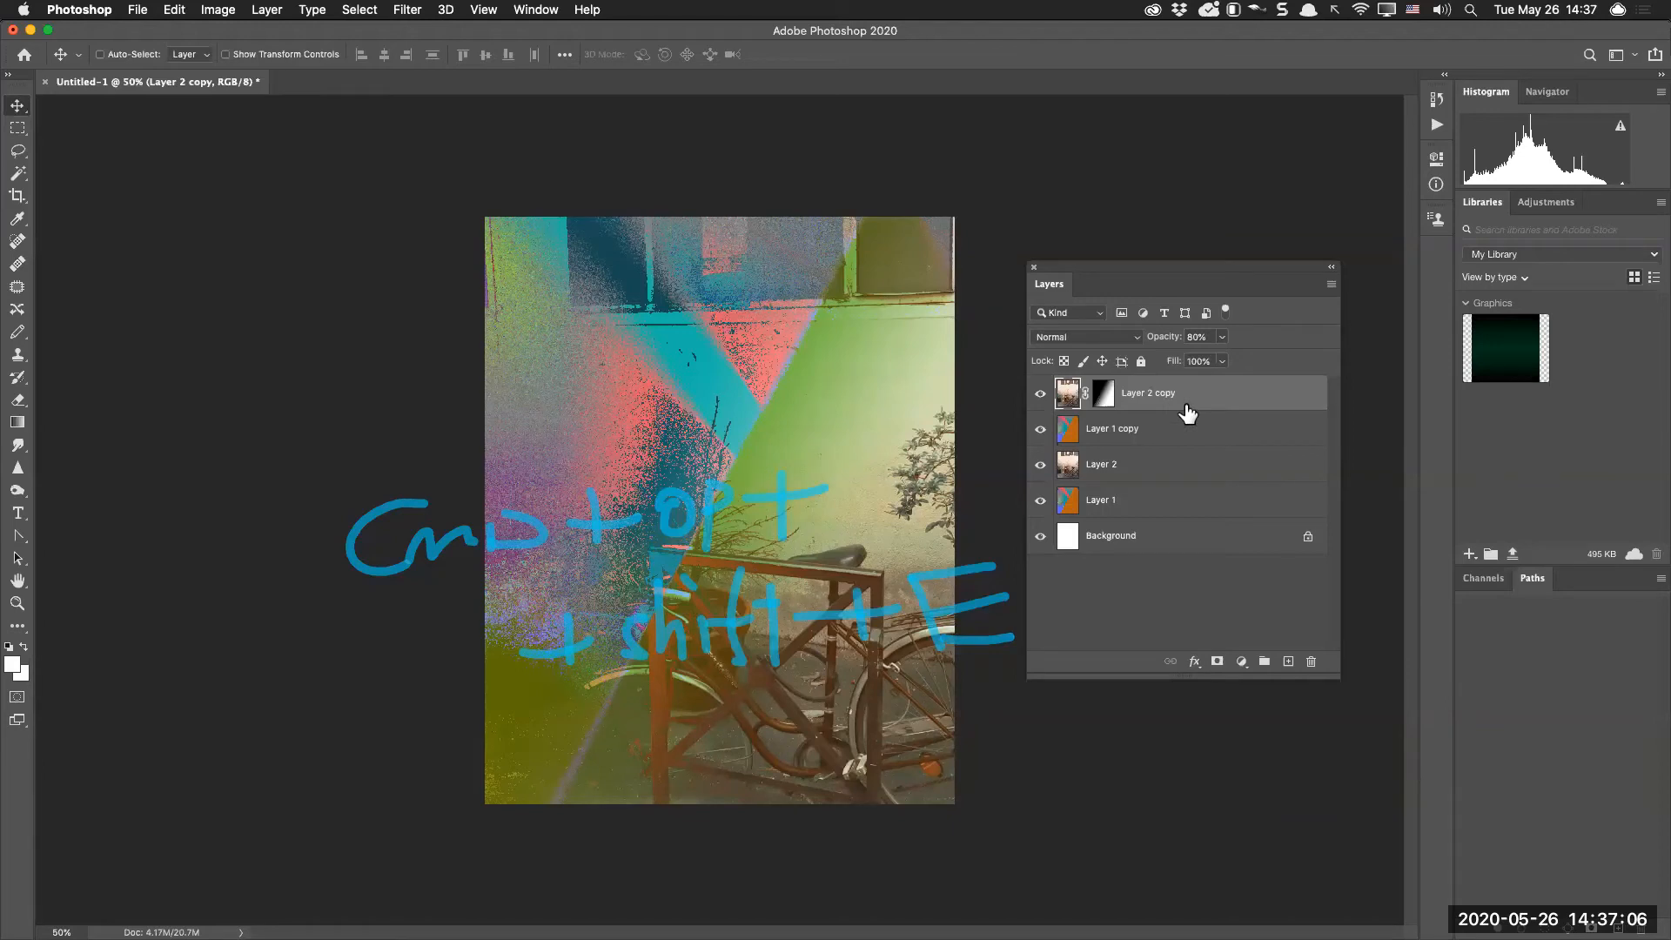
# Stamp all visible layers into a new merged layer at the top of the layer stack
pyautogui.press('super+alt+shift+e')
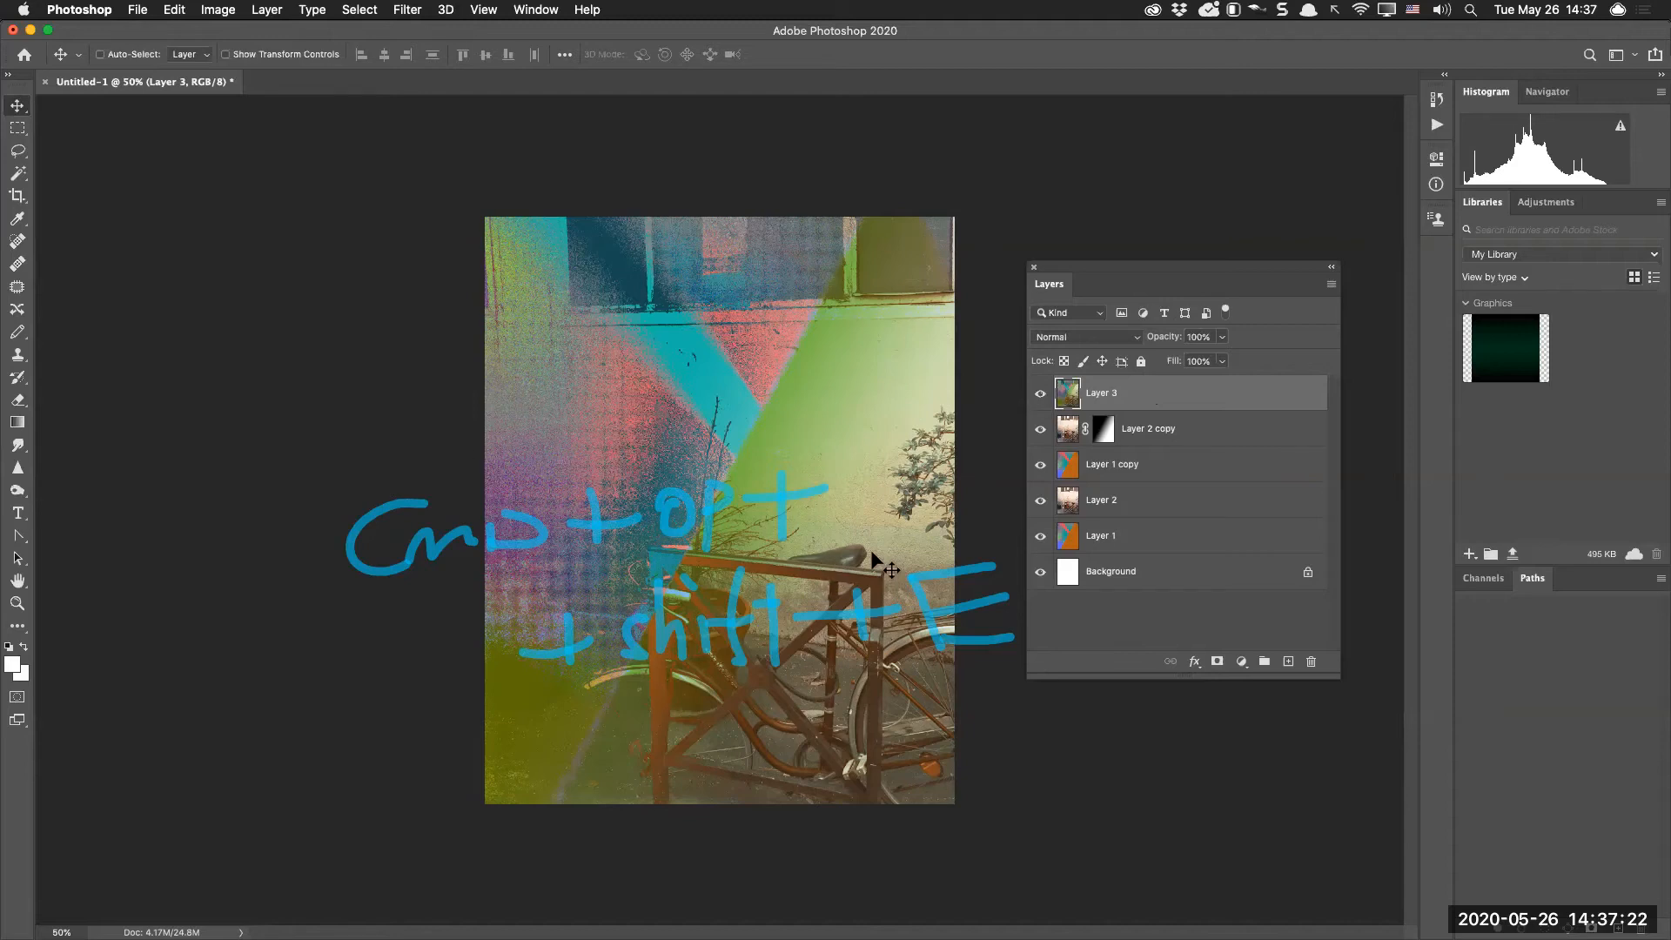
pyautogui.press('Escape')
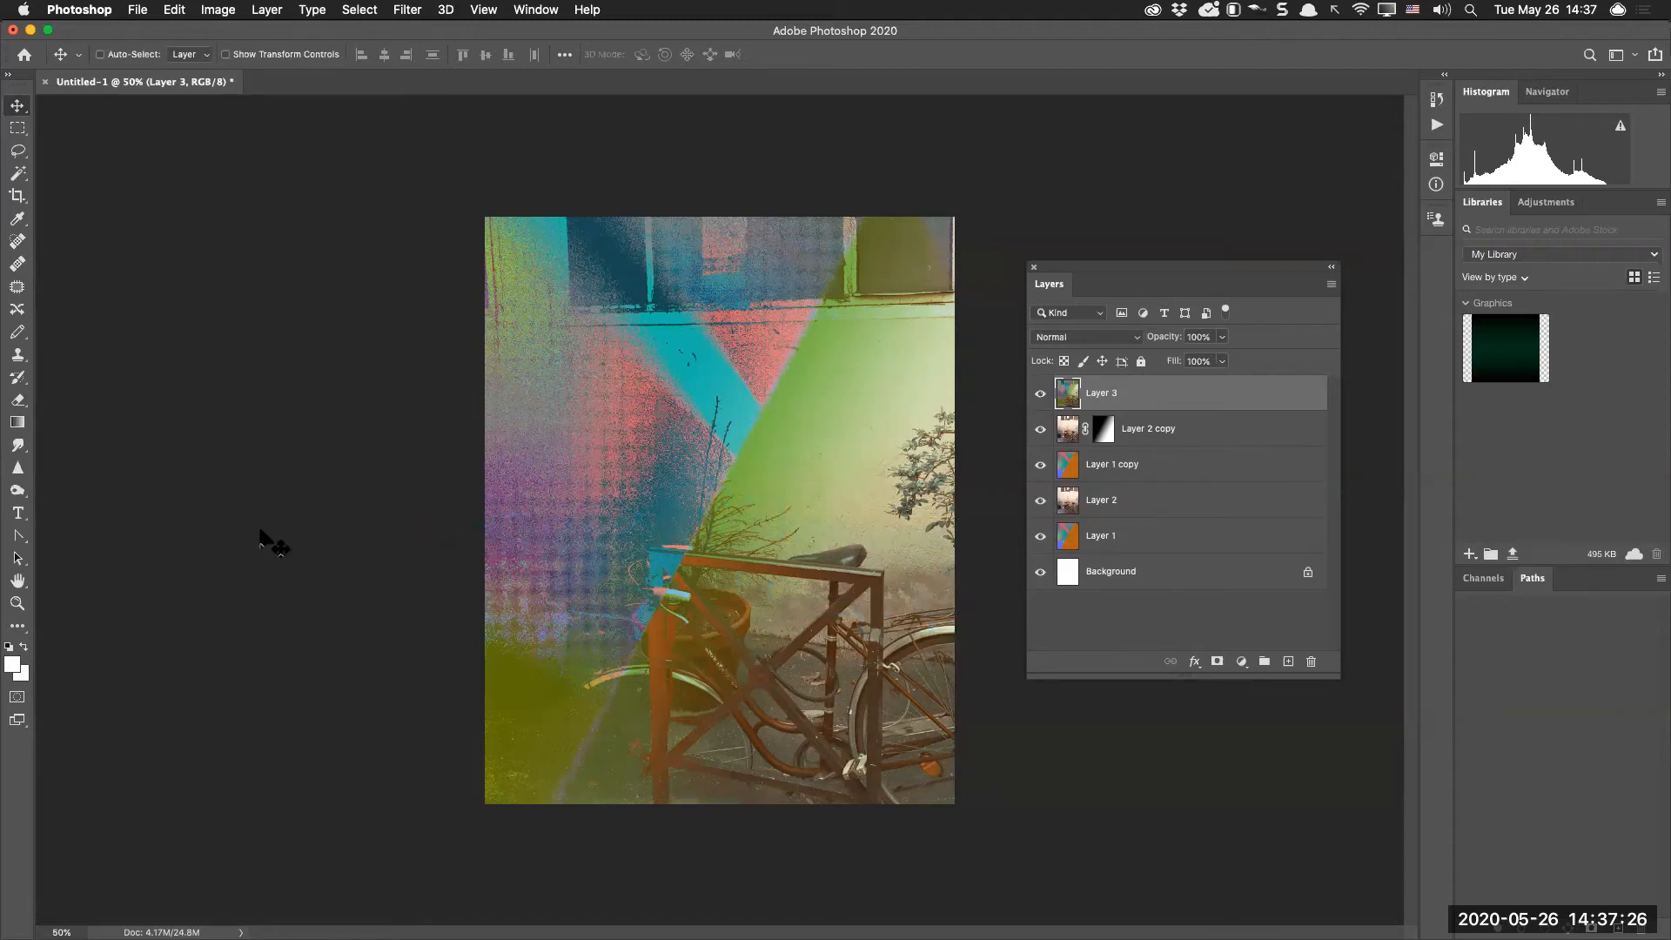
pyautogui.moveTo(312, 502); pyautogui.dragTo(270, 574)
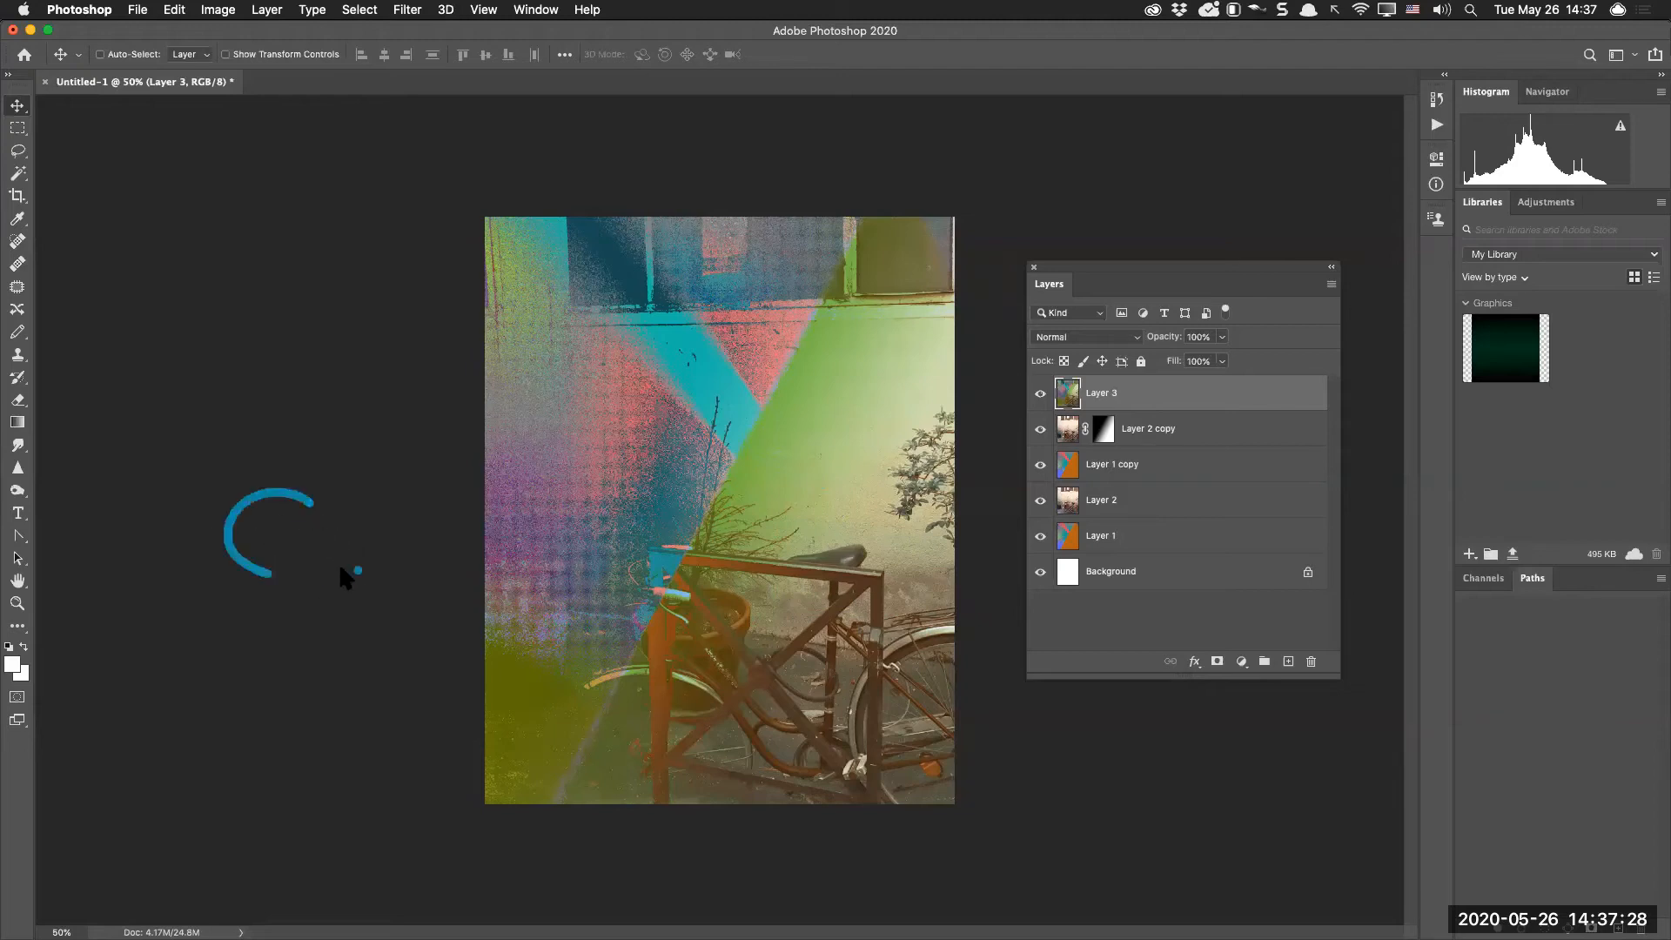
pyautogui.moveTo(447, 502); pyautogui.dragTo(434, 554)
pyautogui.click(509, 537)
pyautogui.moveTo(668, 505); pyautogui.dragTo(653, 580)
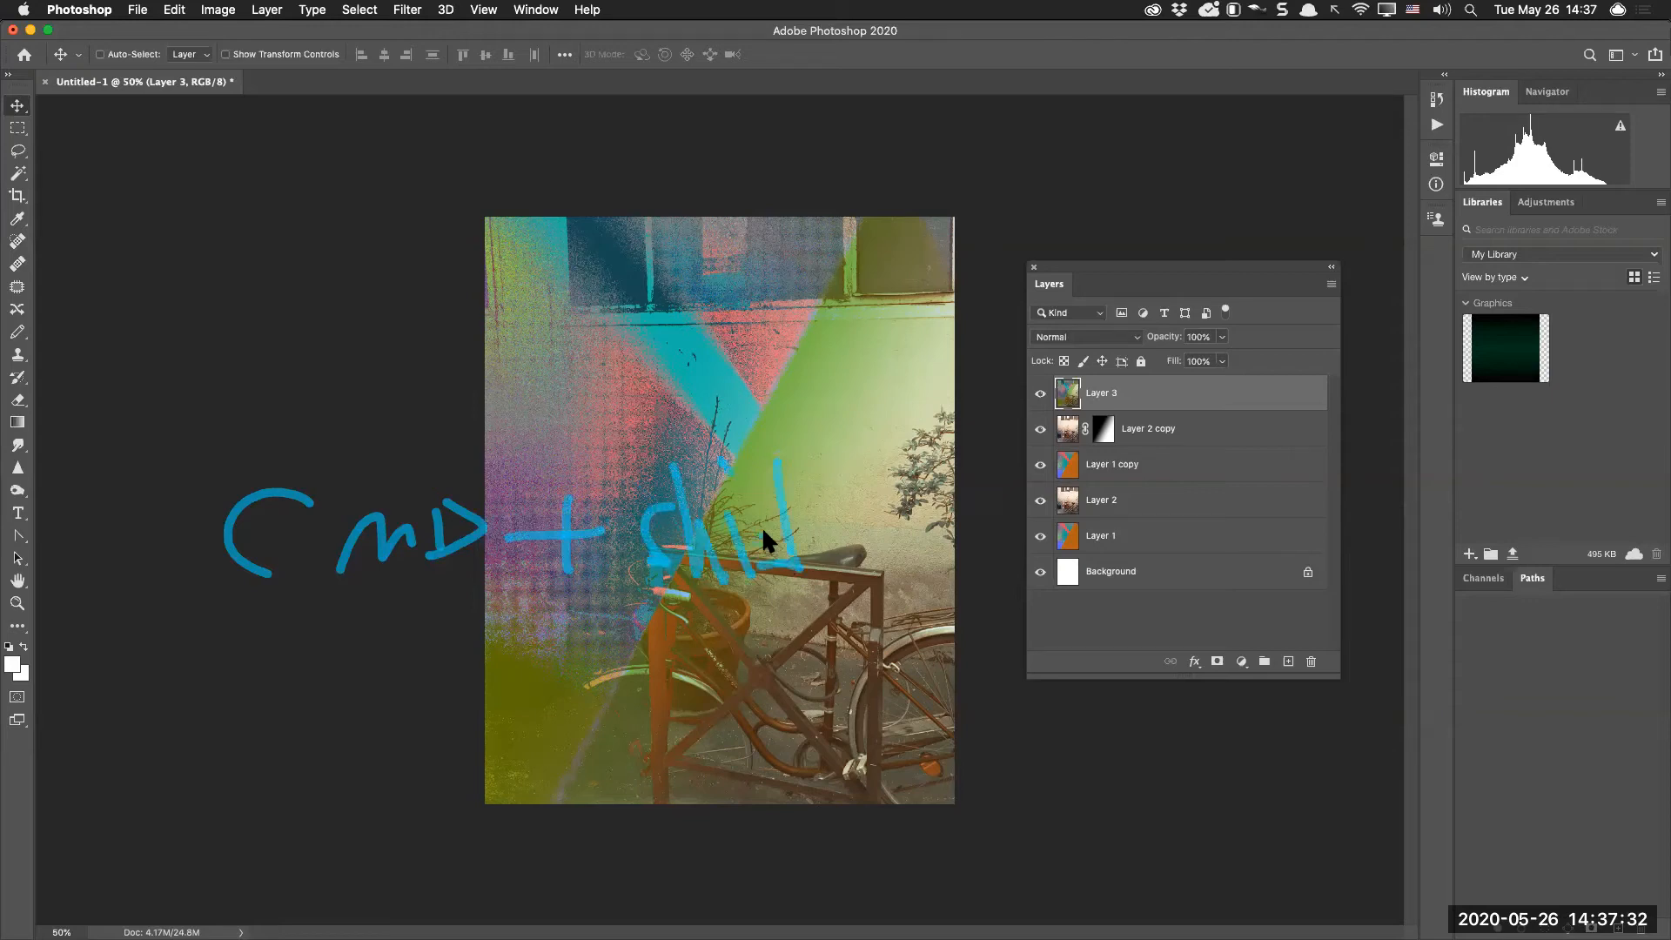
pyautogui.moveTo(873, 506)
pyautogui.mouseDown()
pyautogui.moveTo(877, 581)
pyautogui.moveTo(963, 467)
pyautogui.moveTo(1024, 607)
pyautogui.mouseUp()
pyautogui.moveTo(950, 546); pyautogui.dragTo(1008, 542)
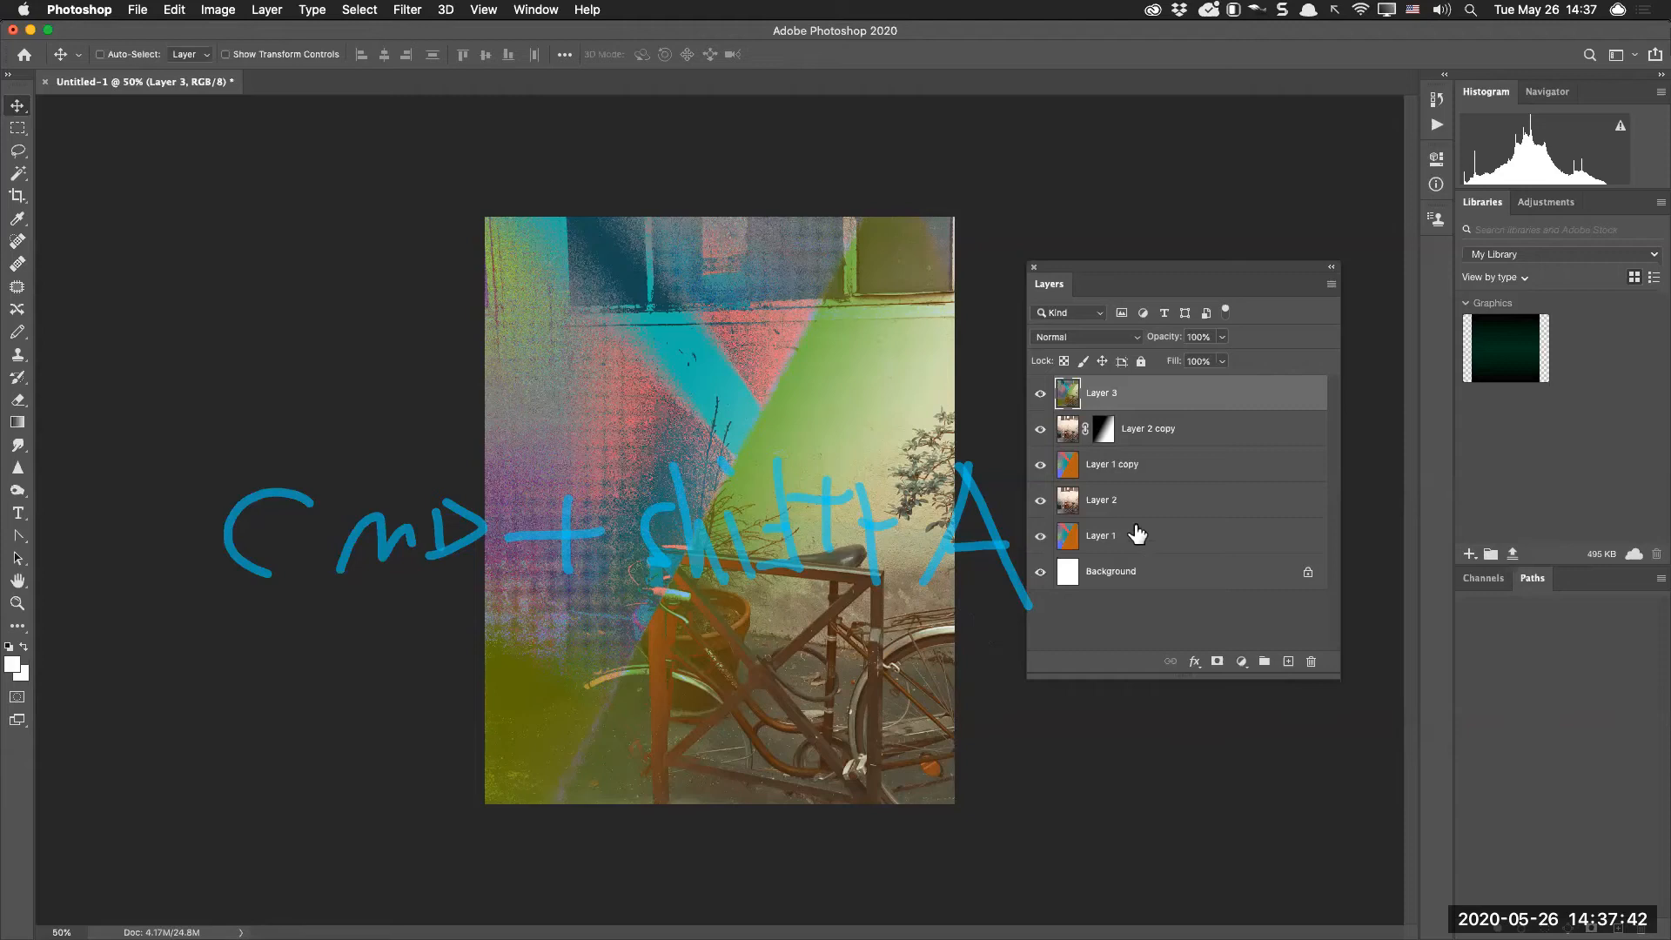
# Open the merged layer in the Camera Raw filter and set Exposure to +1.25, Whites to +83 and Blacks to -76
pyautogui.press('super+shift+a')
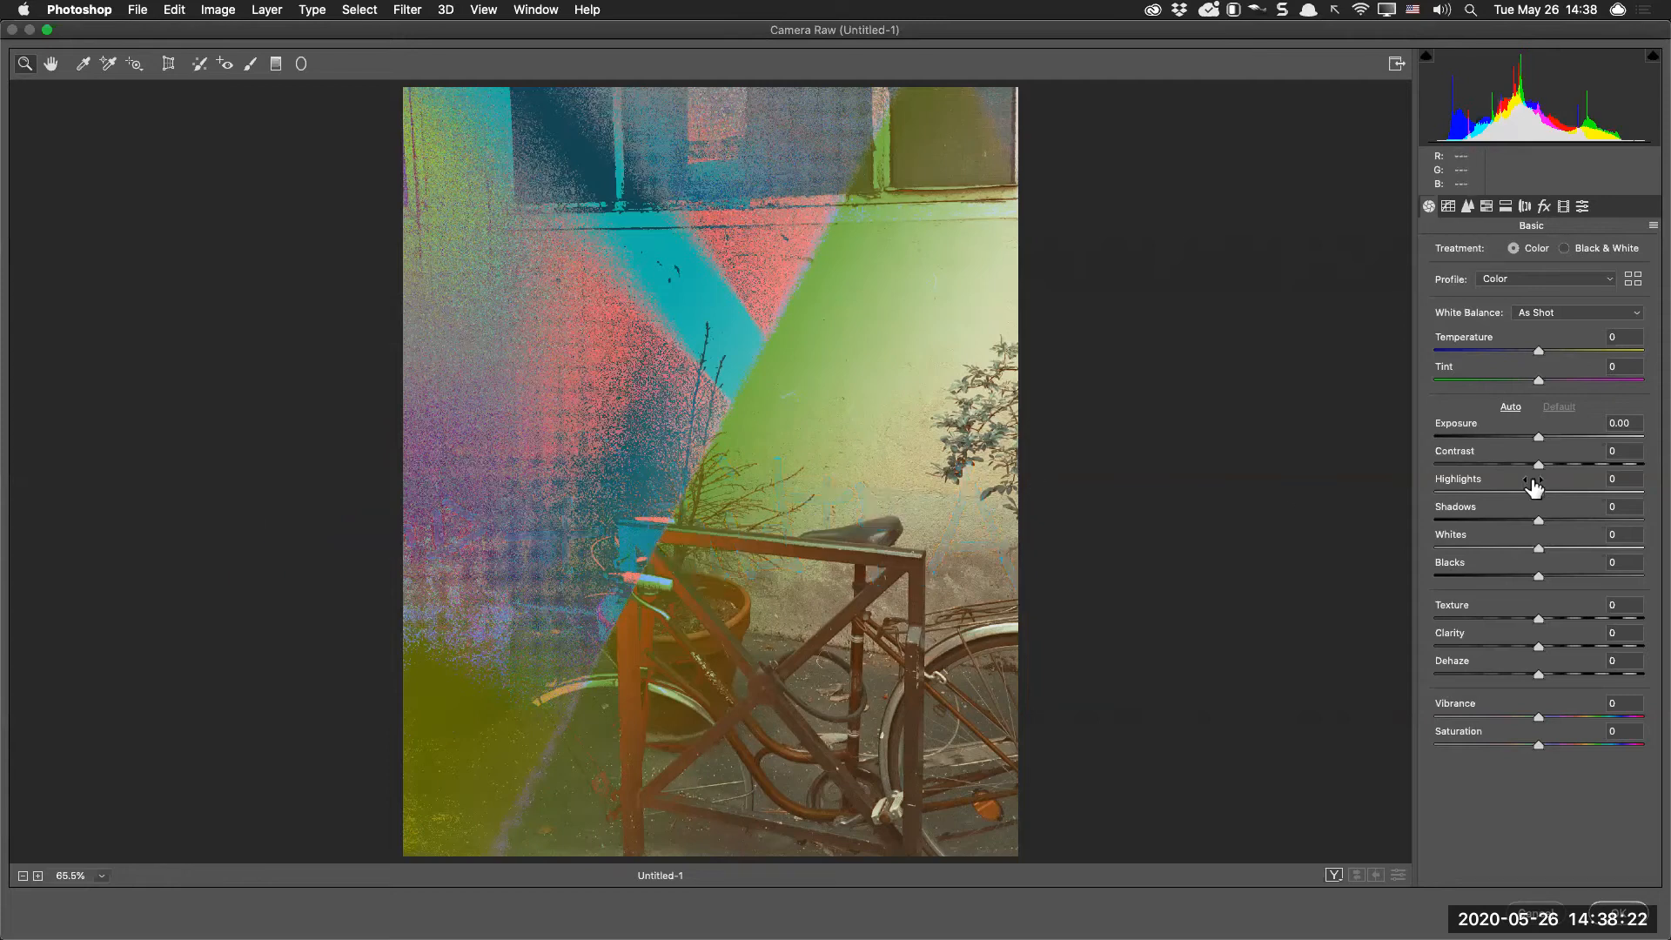
pyautogui.moveTo(1465, 426); pyautogui.dragTo(1484, 430)
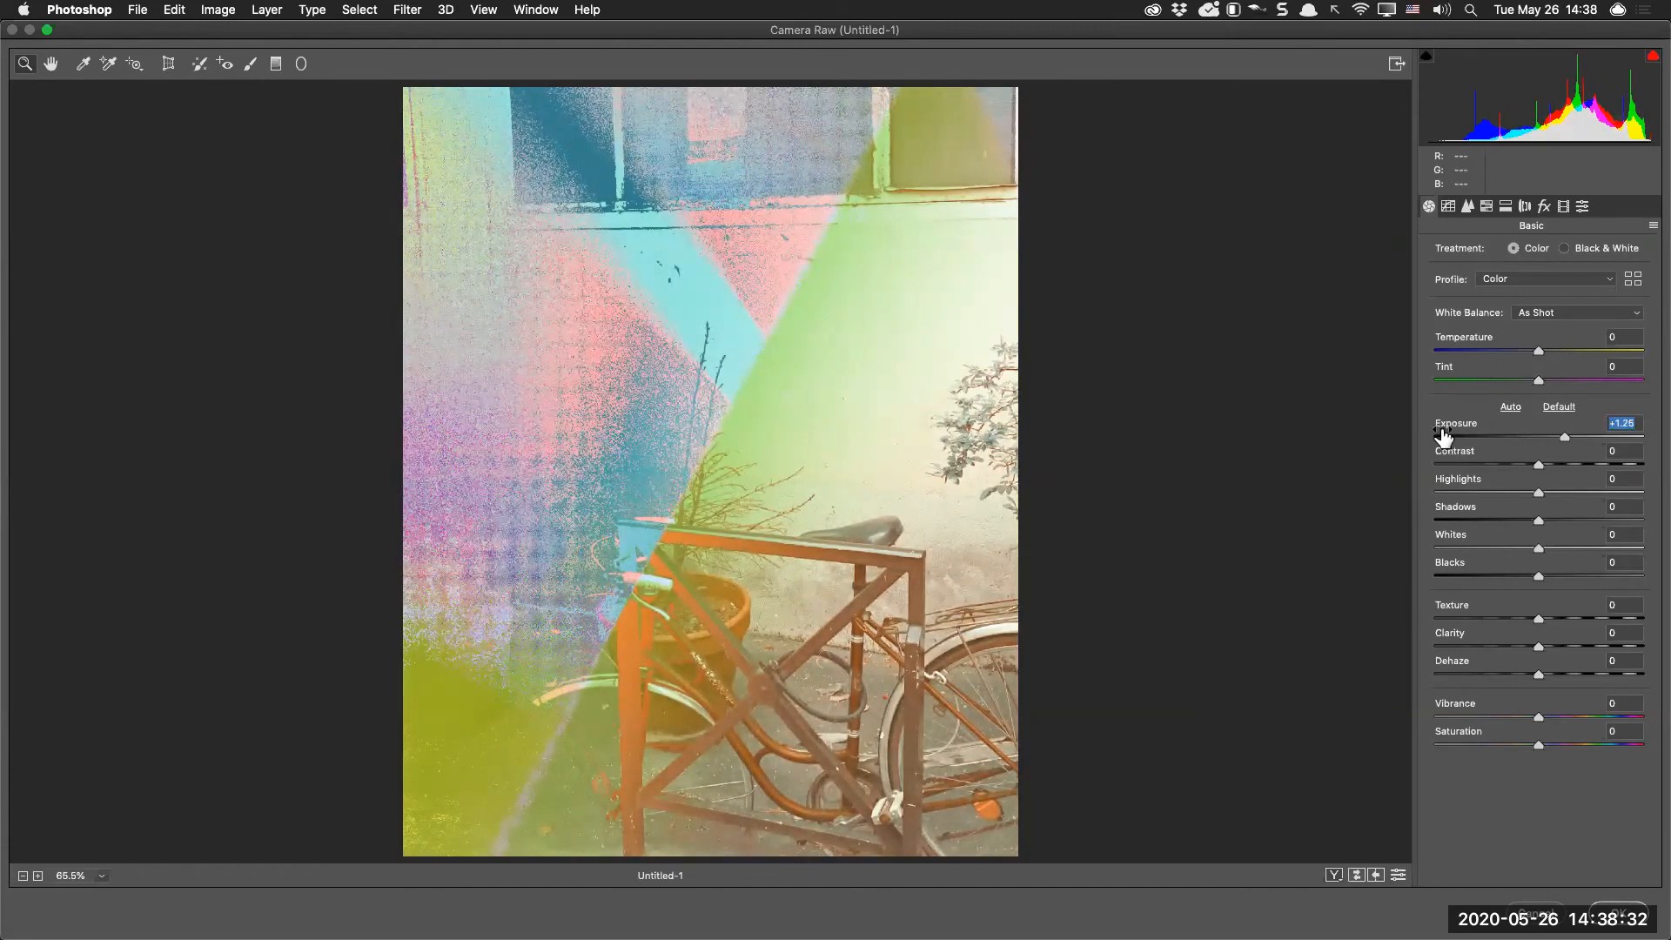
pyautogui.moveTo(1432, 421); pyautogui.dragTo(1479, 423)
pyautogui.moveTo(1460, 534); pyautogui.dragTo(1449, 575)
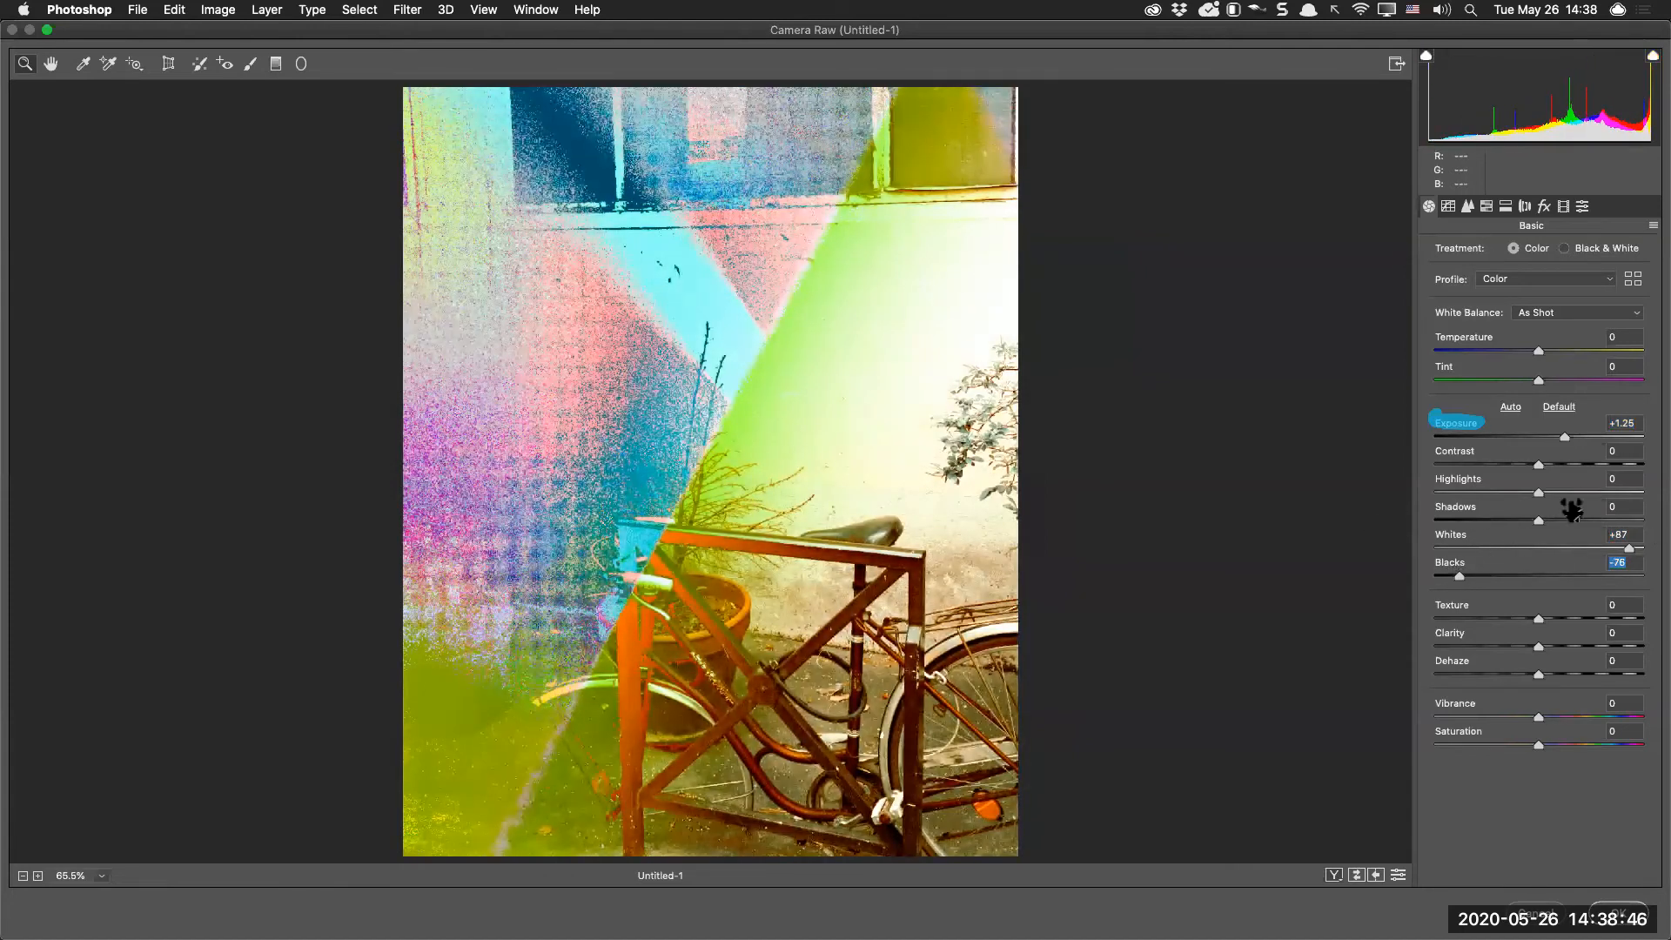
pyautogui.moveTo(1587, 544); pyautogui.dragTo(1581, 543)
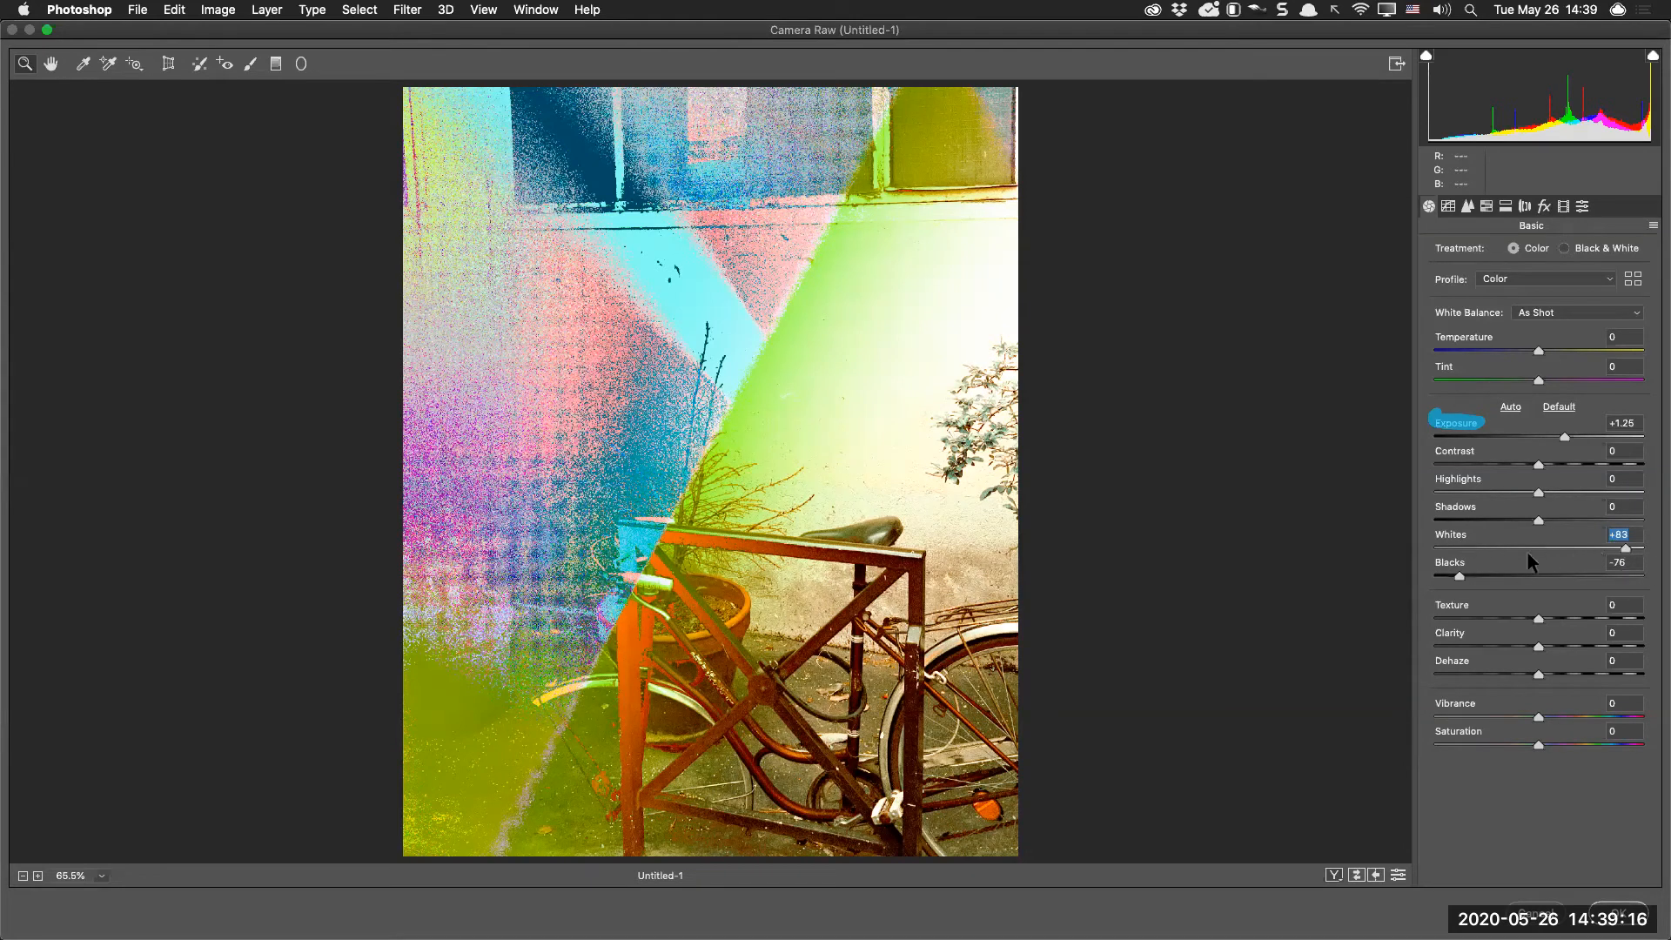
# Try Vibrance at boosted and strongly reduced values, and settle it at +23
pyautogui.moveTo(1423, 528); pyautogui.dragTo(1478, 535)
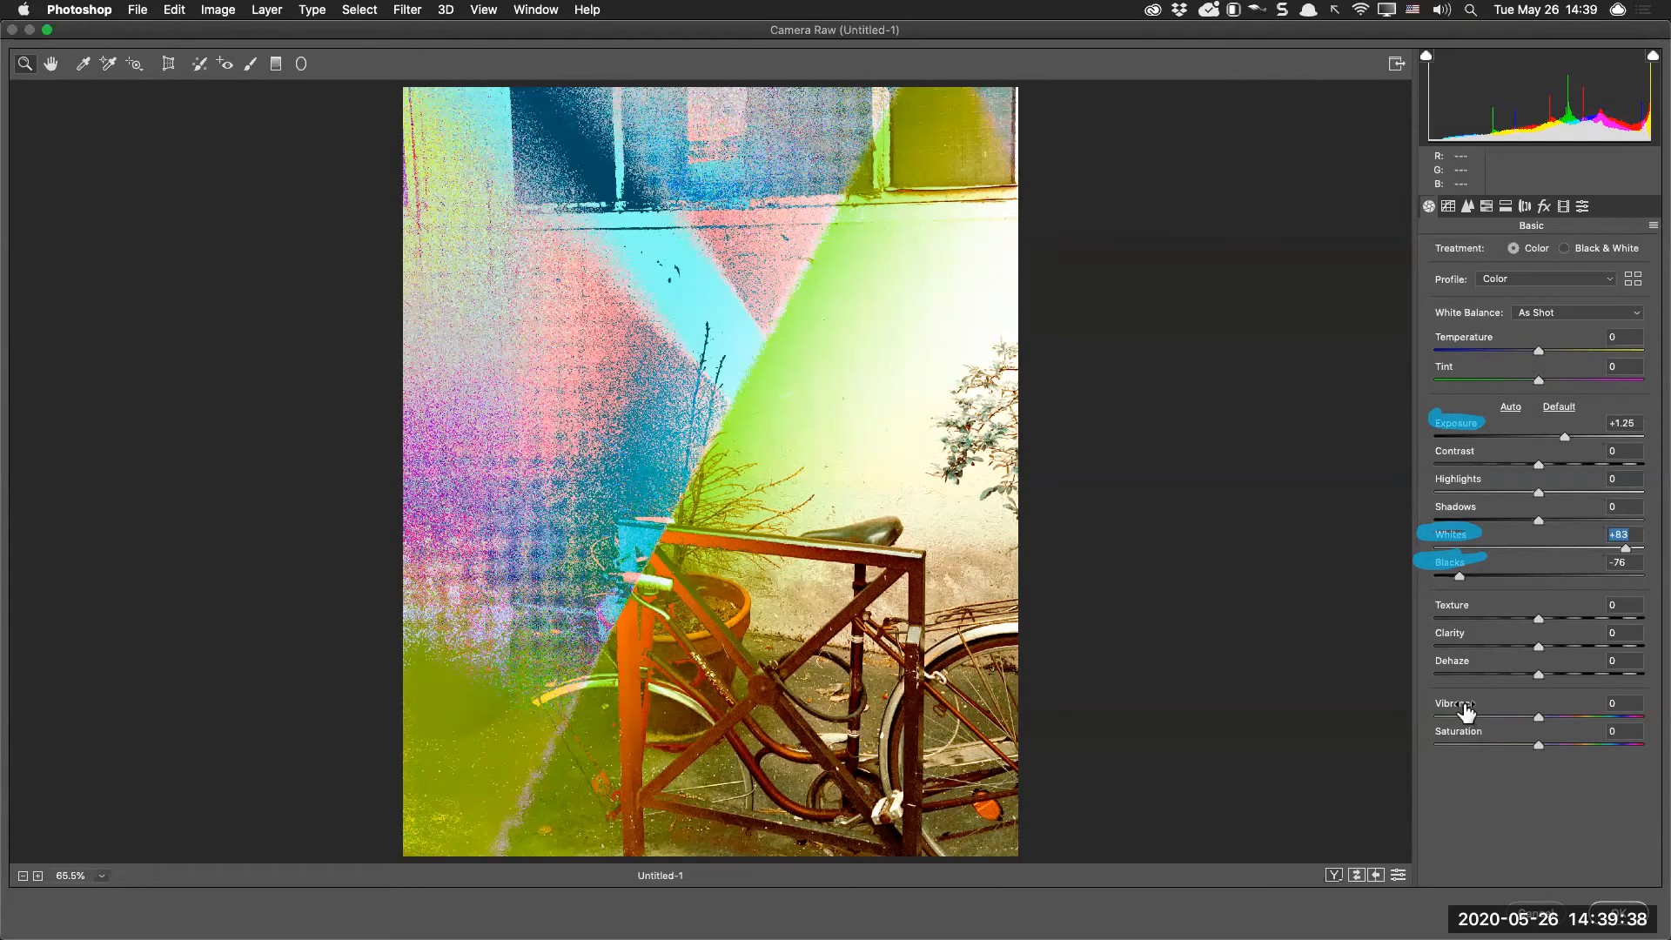
pyautogui.moveTo(1466, 715); pyautogui.dragTo(1483, 701)
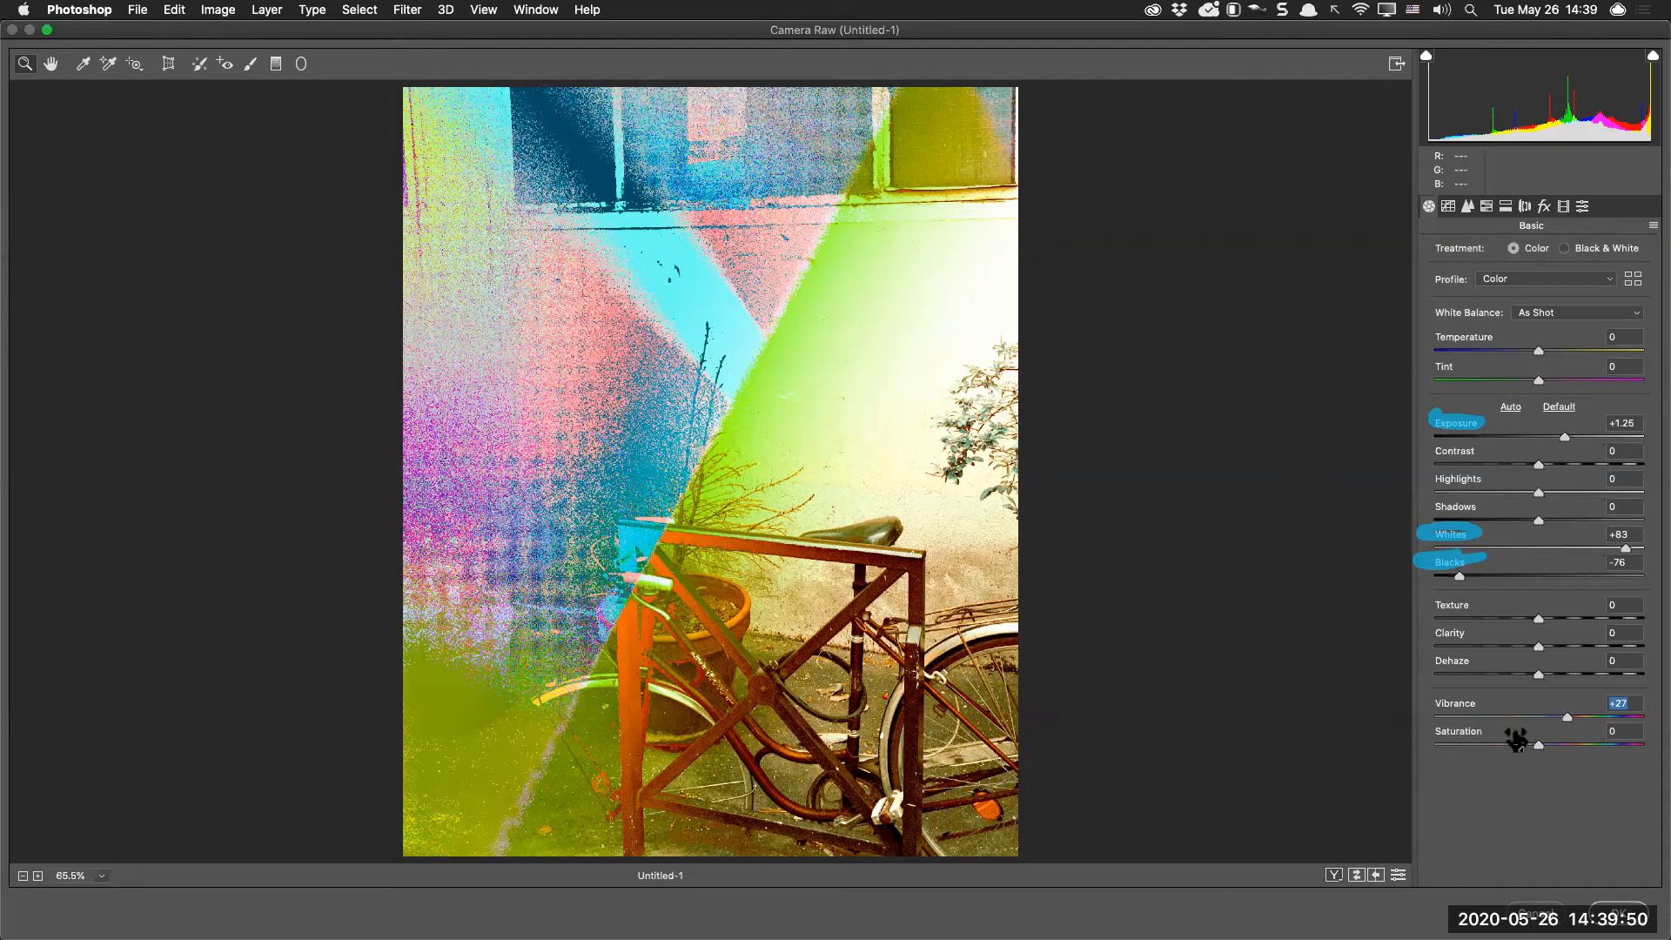
pyautogui.moveTo(1529, 709); pyautogui.dragTo(1318, 733)
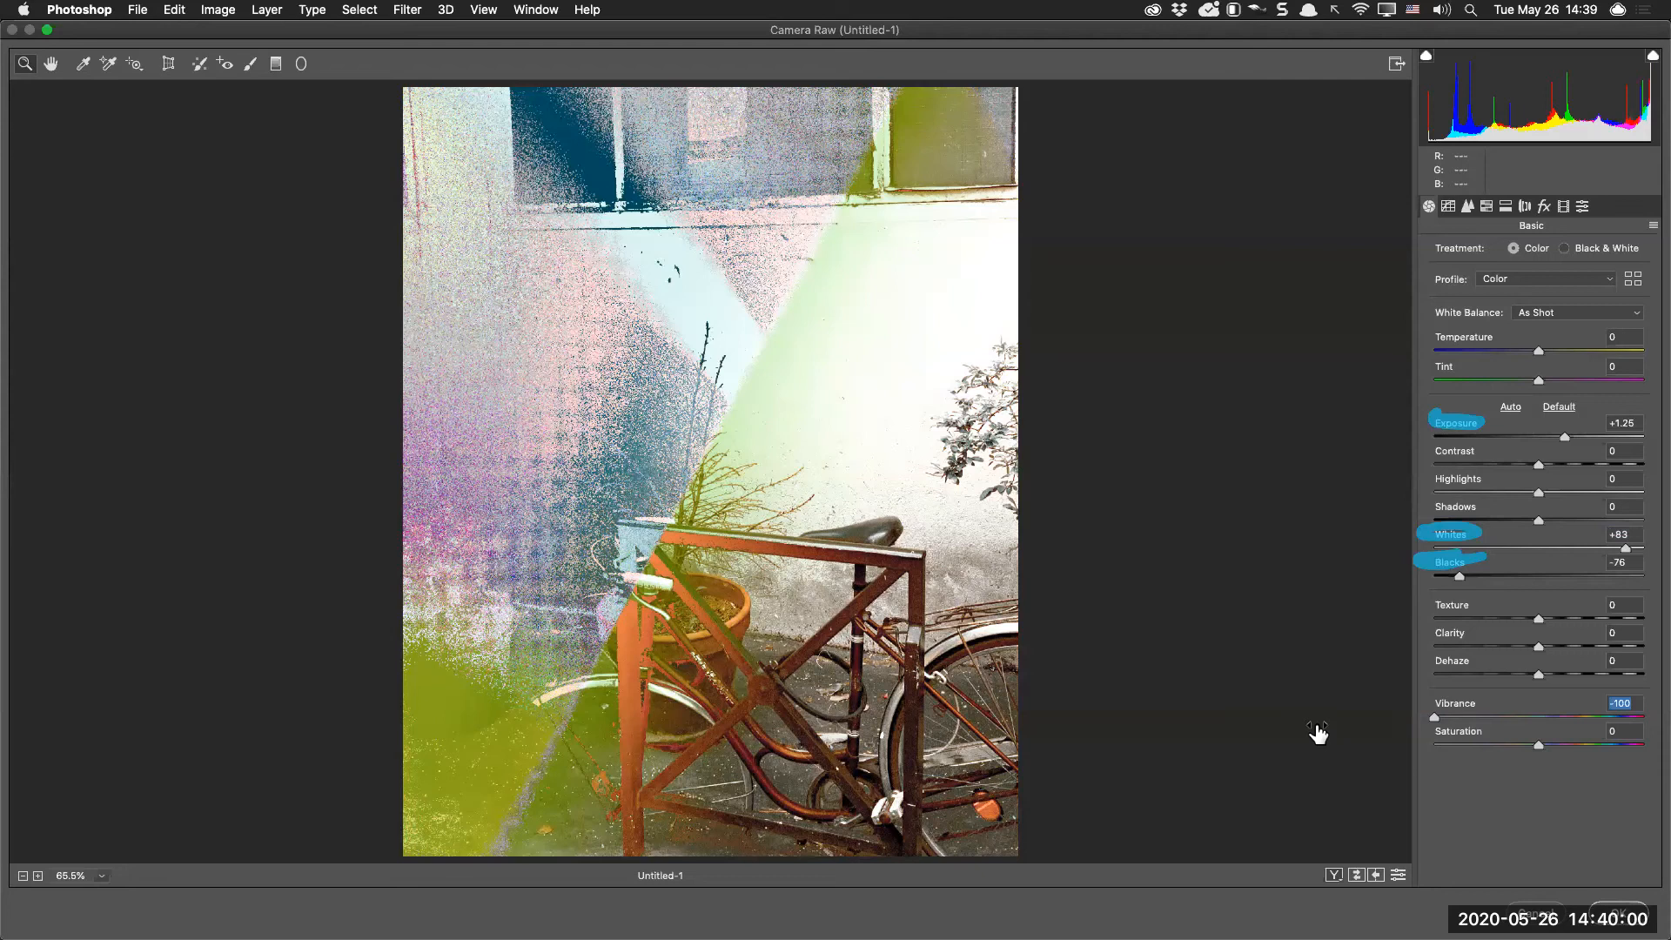
pyautogui.moveTo(1322, 722); pyautogui.dragTo(1379, 720)
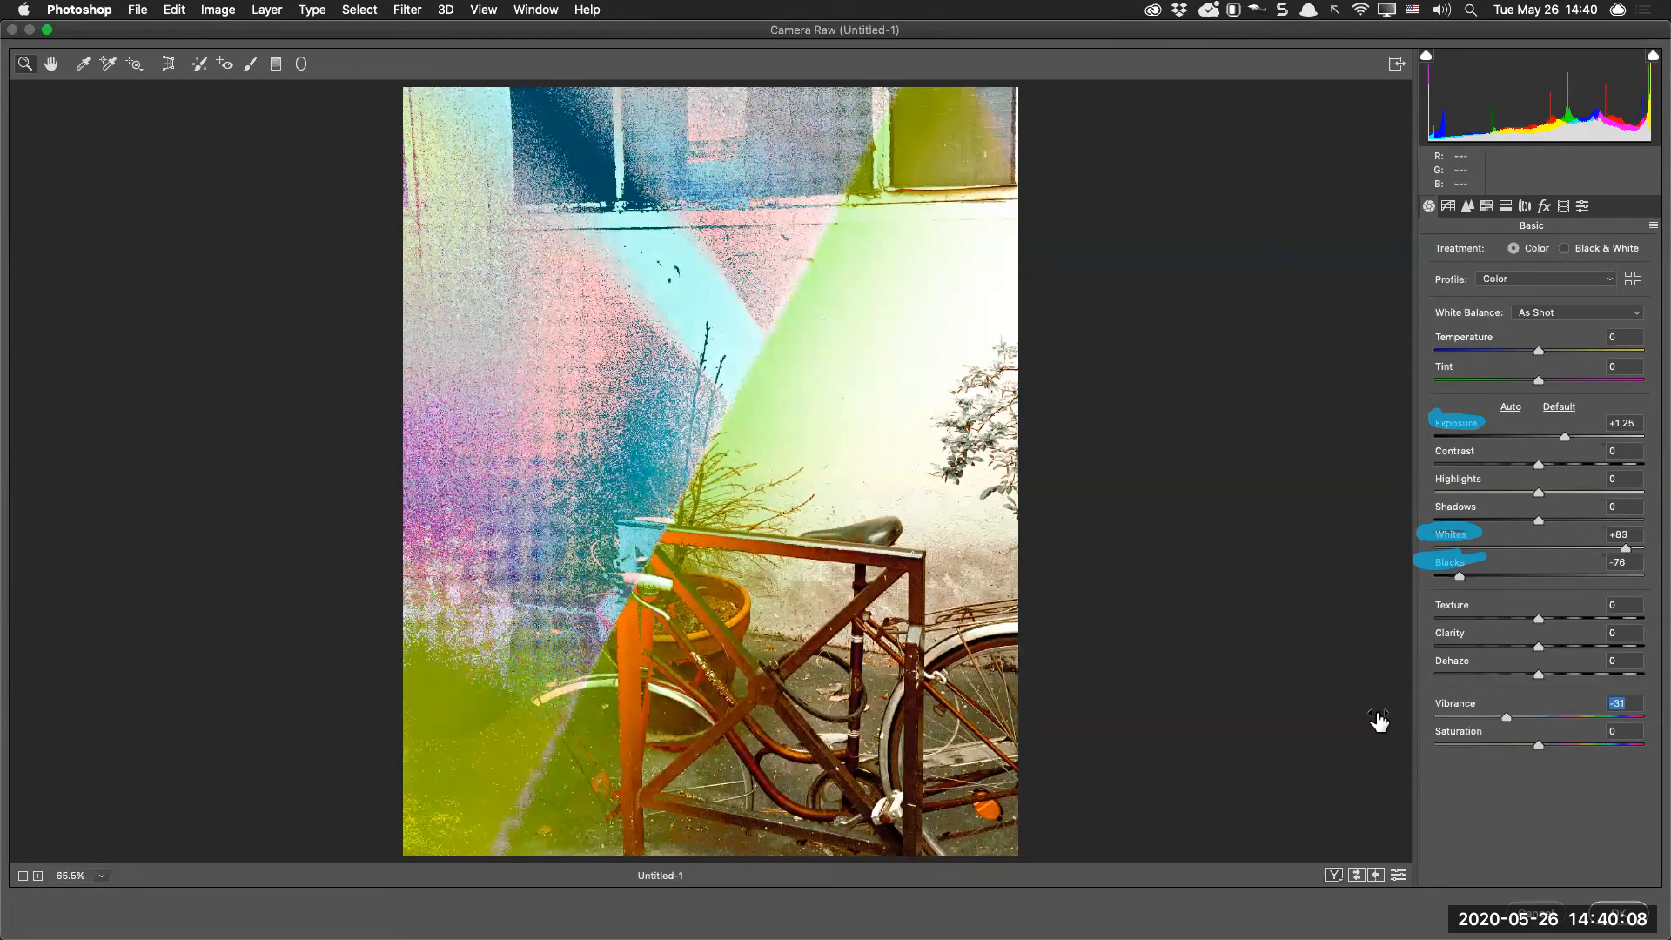
pyautogui.moveTo(1378, 720); pyautogui.dragTo(1425, 740)
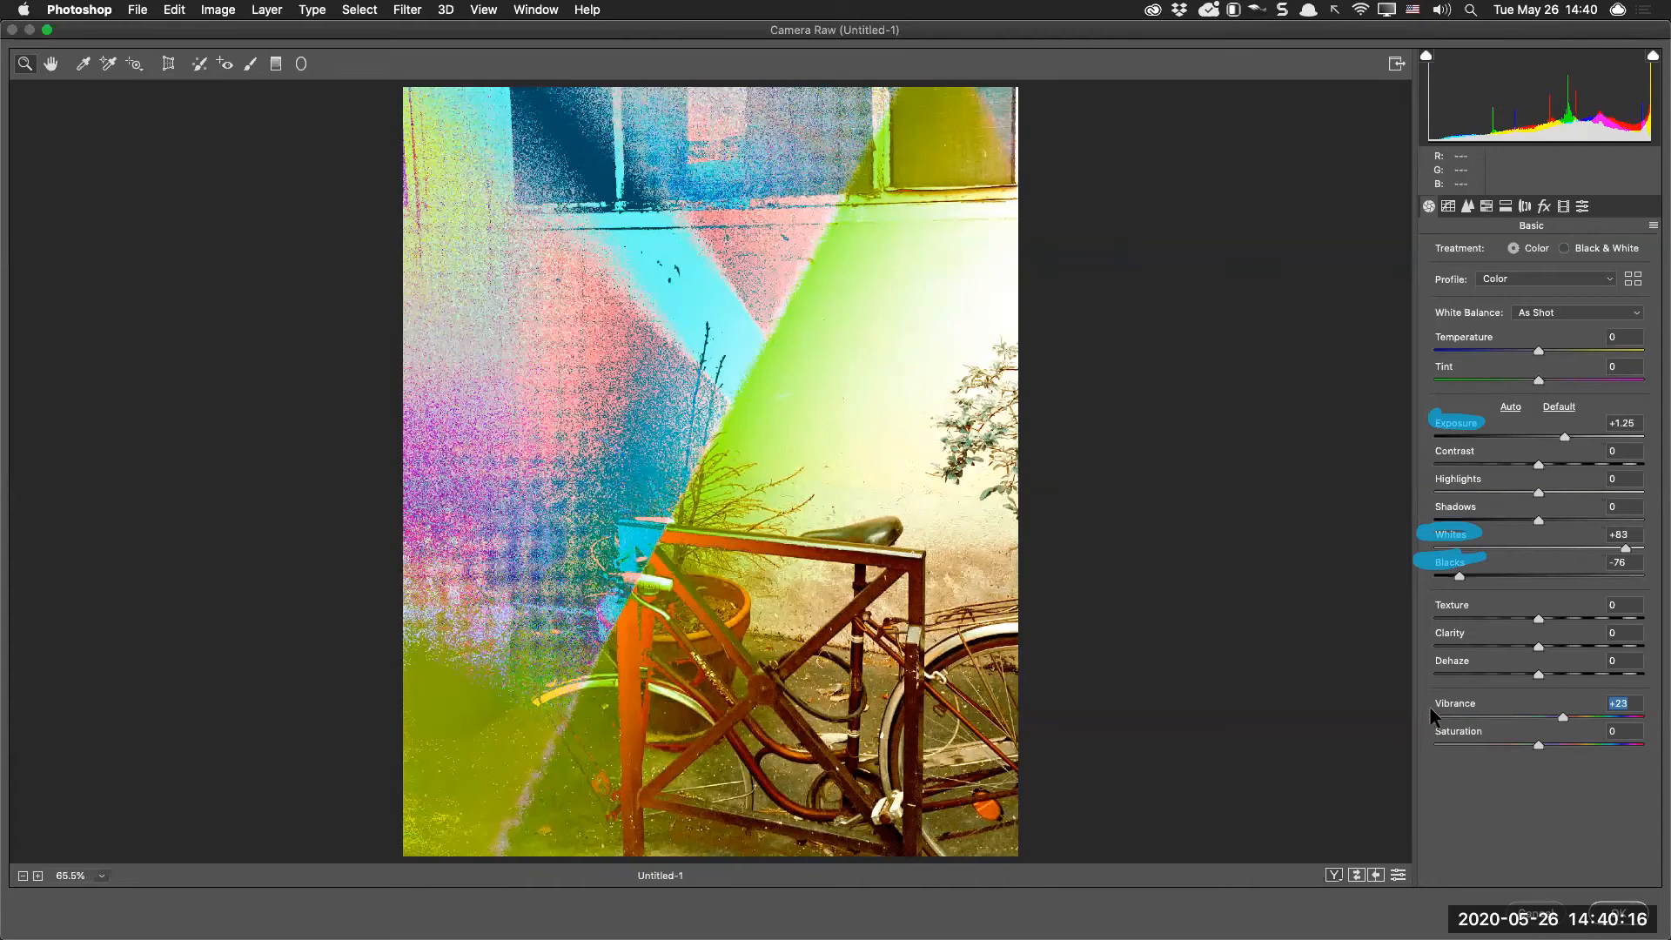
pyautogui.moveTo(1428, 696)
pyautogui.mouseDown()
pyautogui.moveTo(1475, 701)
pyautogui.moveTo(1427, 697)
pyautogui.mouseUp()
# Set Clarity to +28 and Texture to +10, checking the image detail at 100% and 200%
pyautogui.moveTo(1432, 631)
pyautogui.mouseDown()
pyautogui.moveTo(1476, 628)
pyautogui.moveTo(1421, 649)
pyautogui.moveTo(1464, 640)
pyautogui.mouseUp()
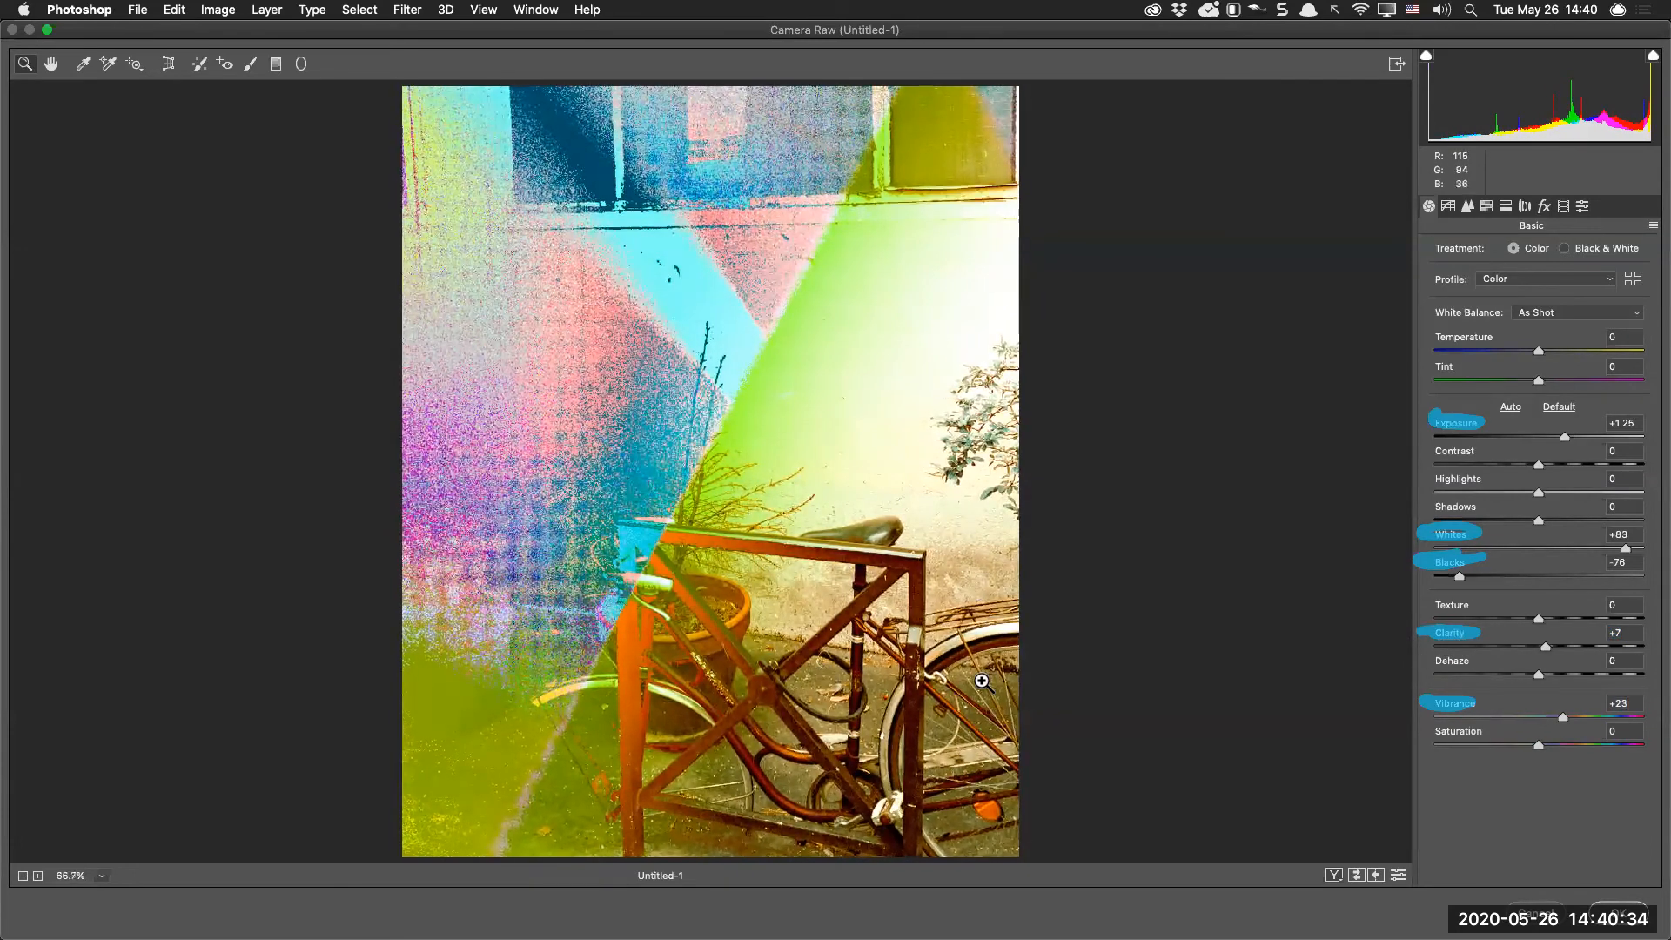
pyautogui.click(977, 682)
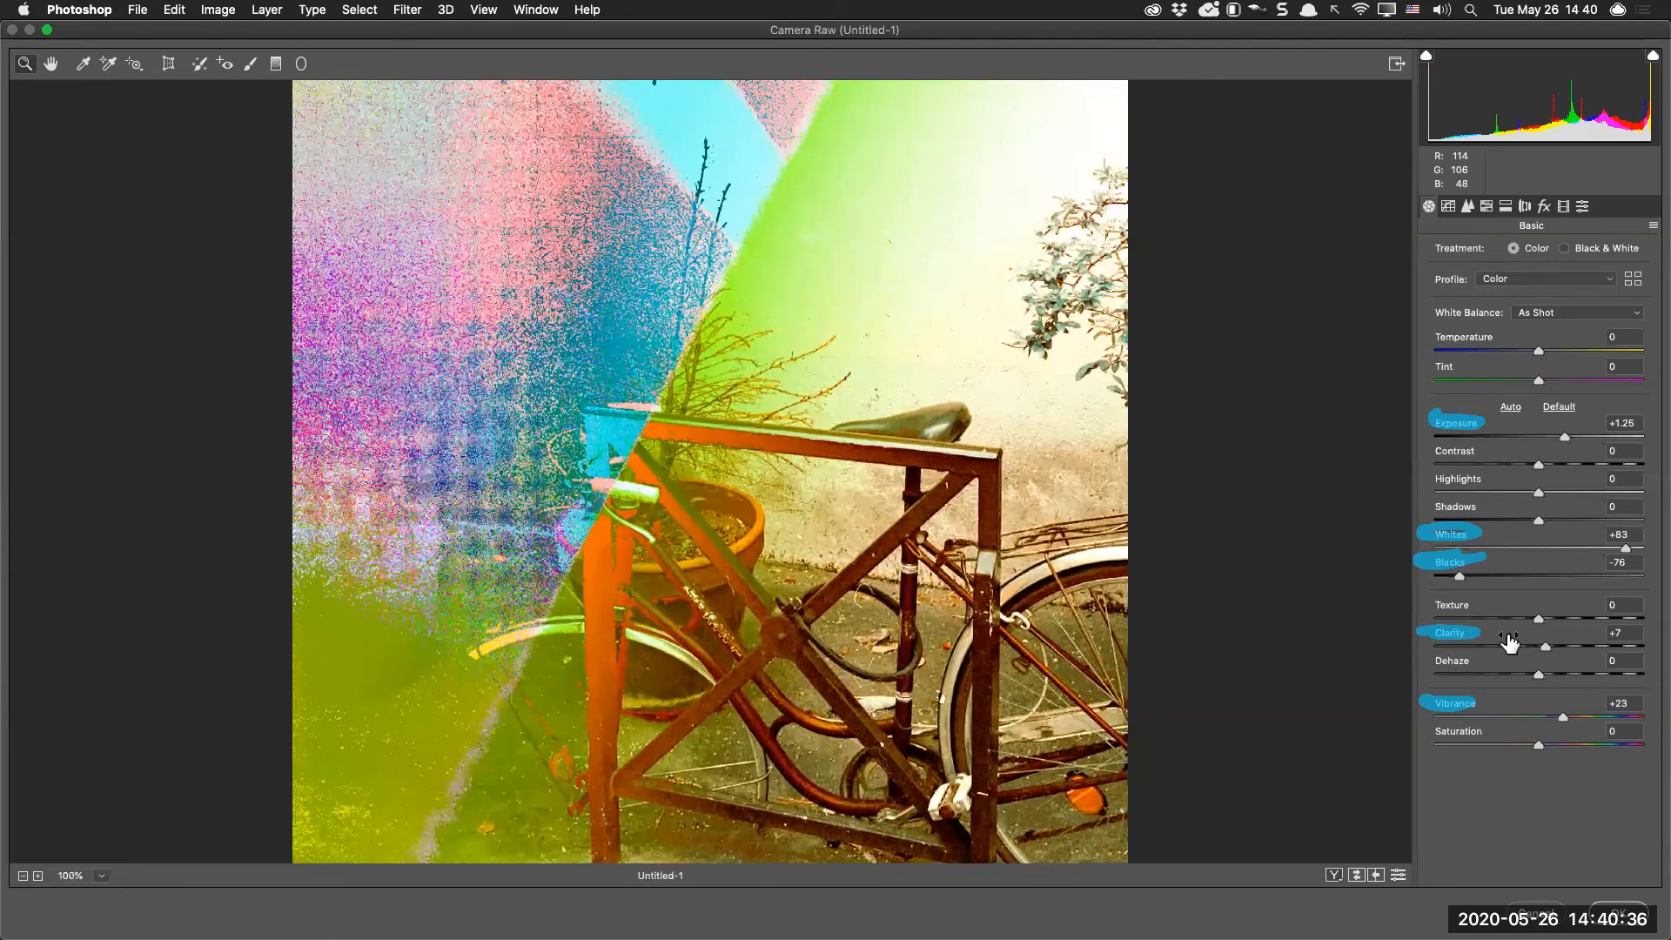
pyautogui.moveTo(1545, 645)
pyautogui.mouseDown()
pyautogui.moveTo(1448, 646)
pyautogui.moveTo(1574, 653)
pyautogui.moveTo(1481, 653)
pyautogui.moveTo(1540, 662)
pyautogui.mouseUp()
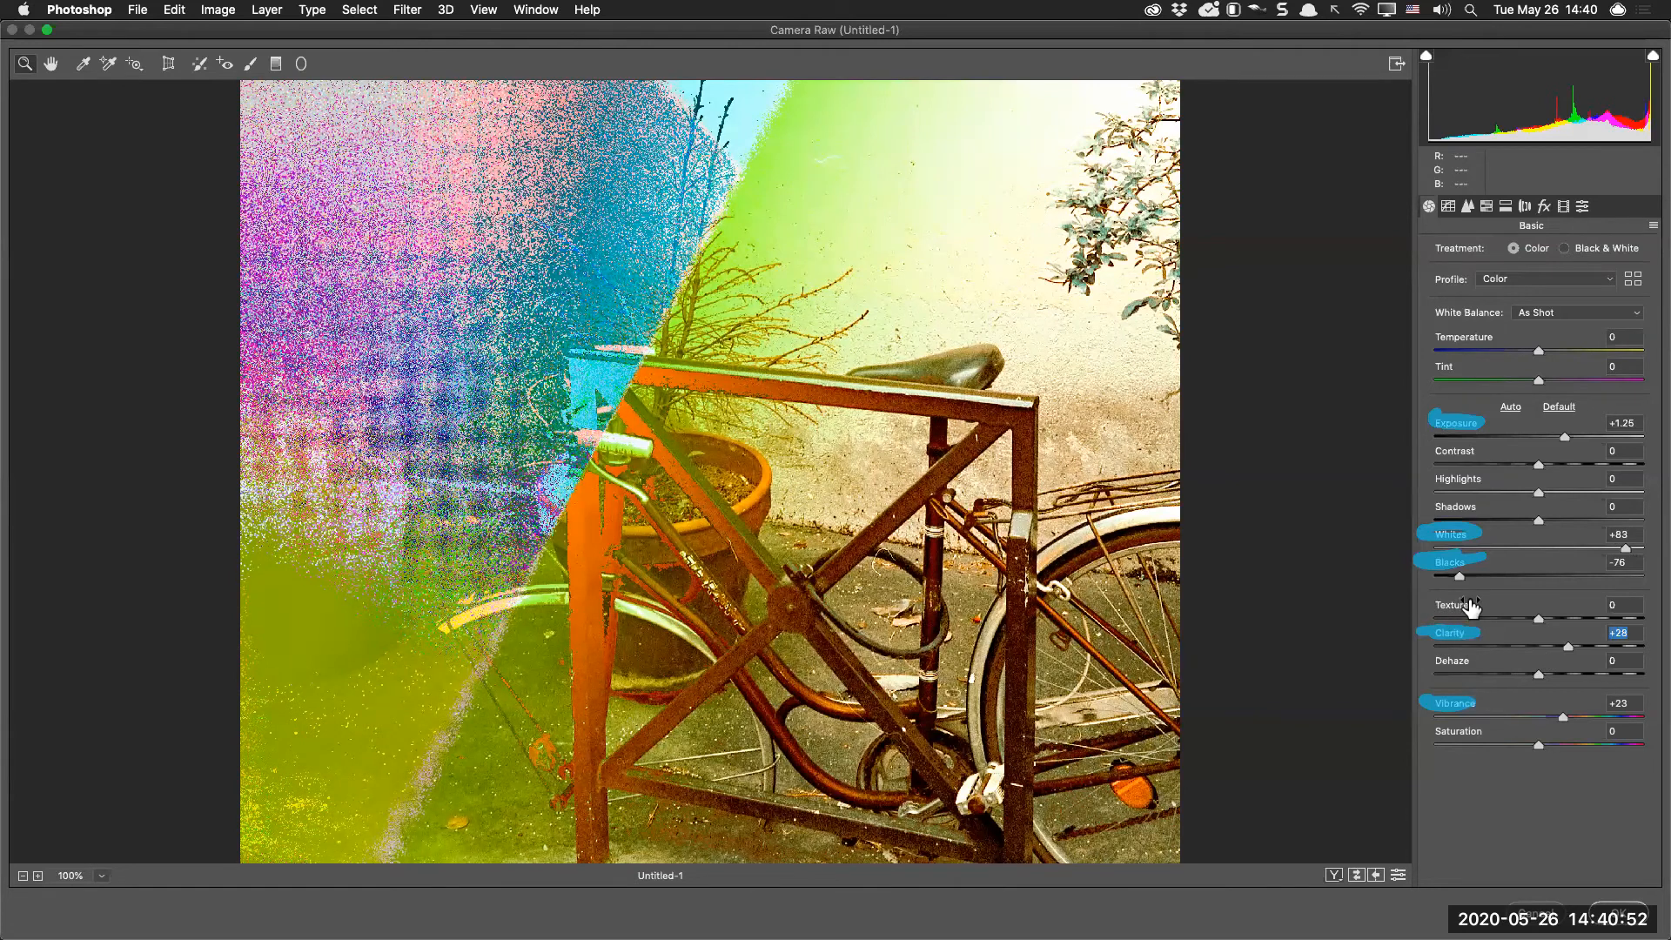
pyautogui.moveTo(1470, 609); pyautogui.dragTo(1479, 615)
pyautogui.press('super+equal')
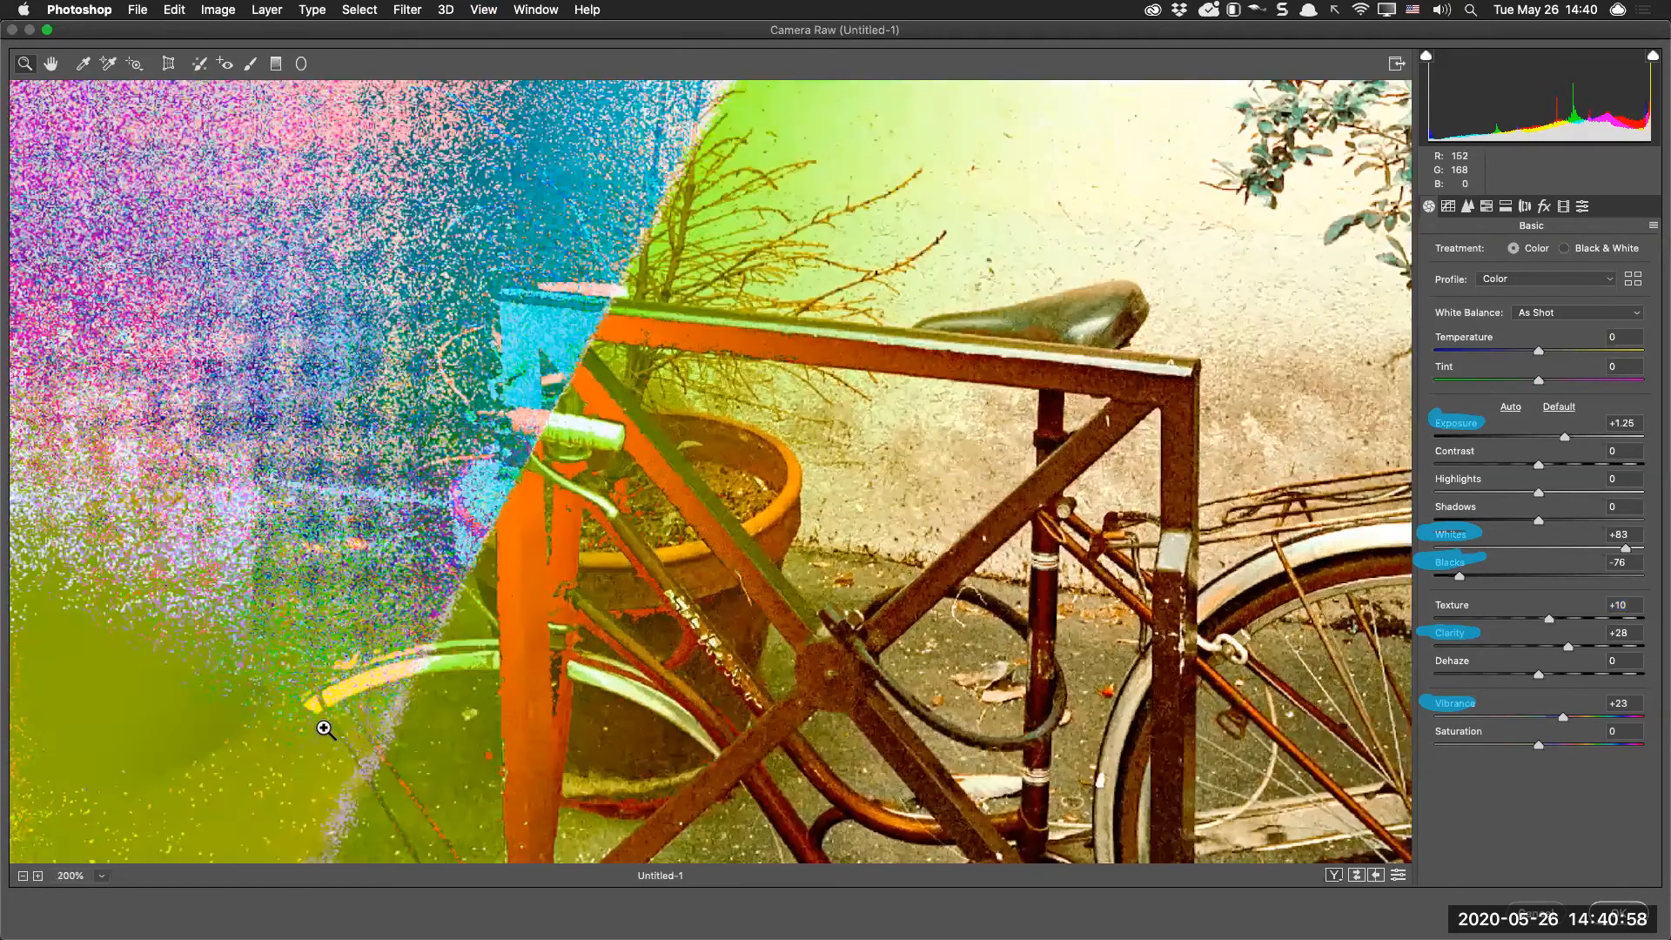
pyautogui.press('super+minus')
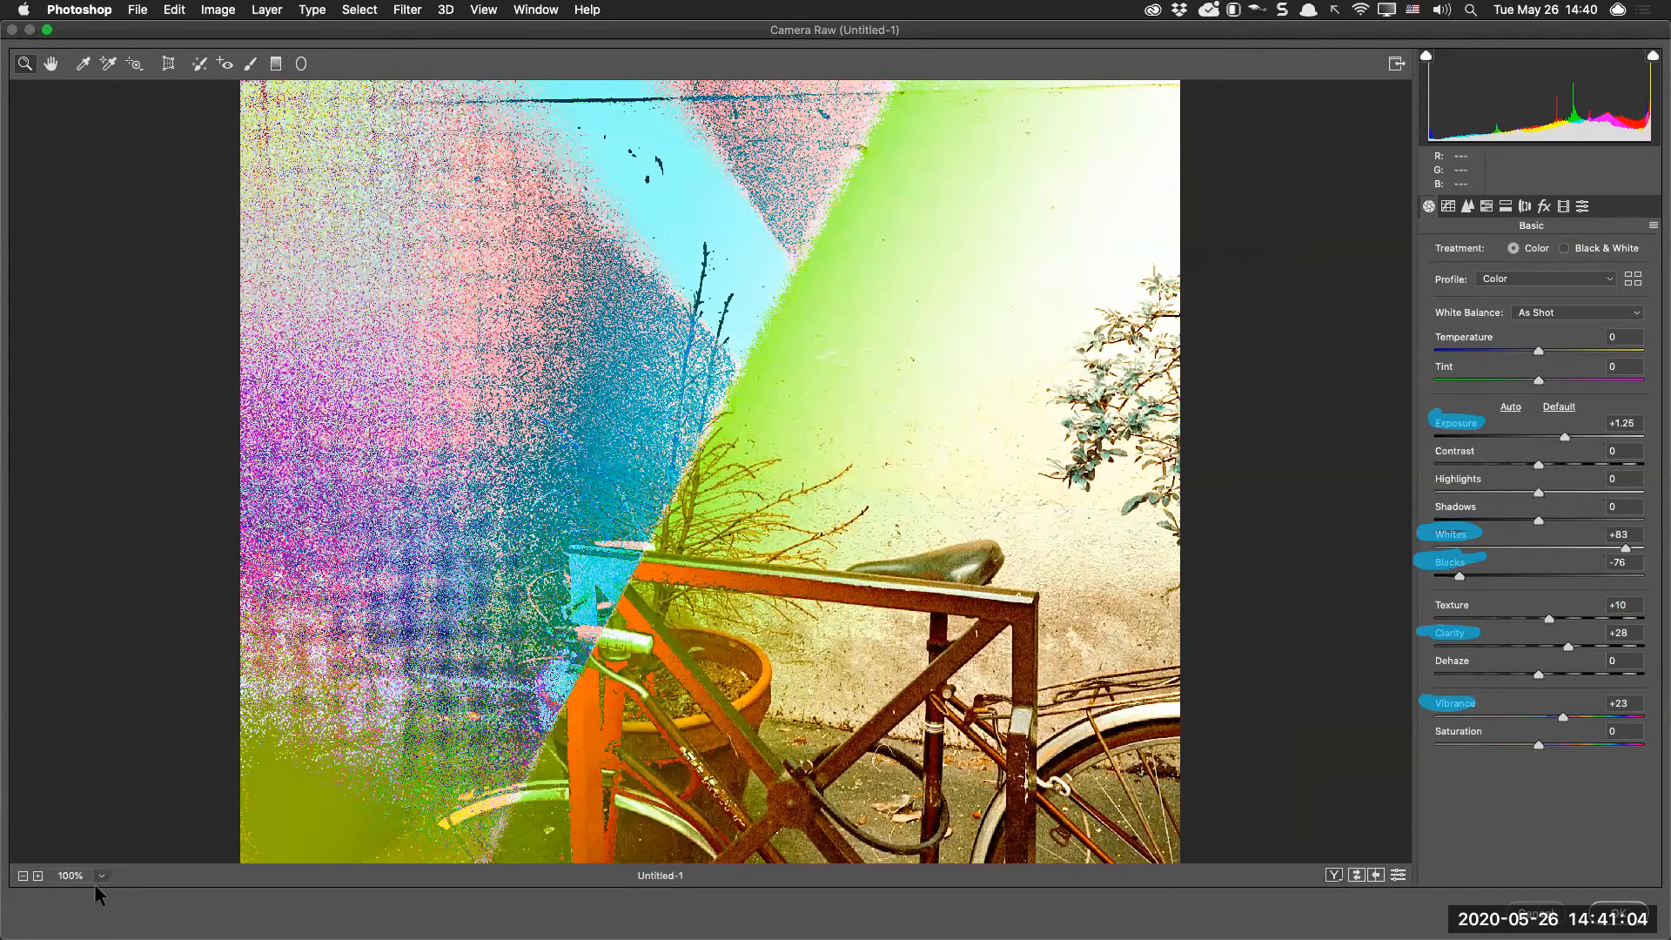
pyautogui.click(770, 559)
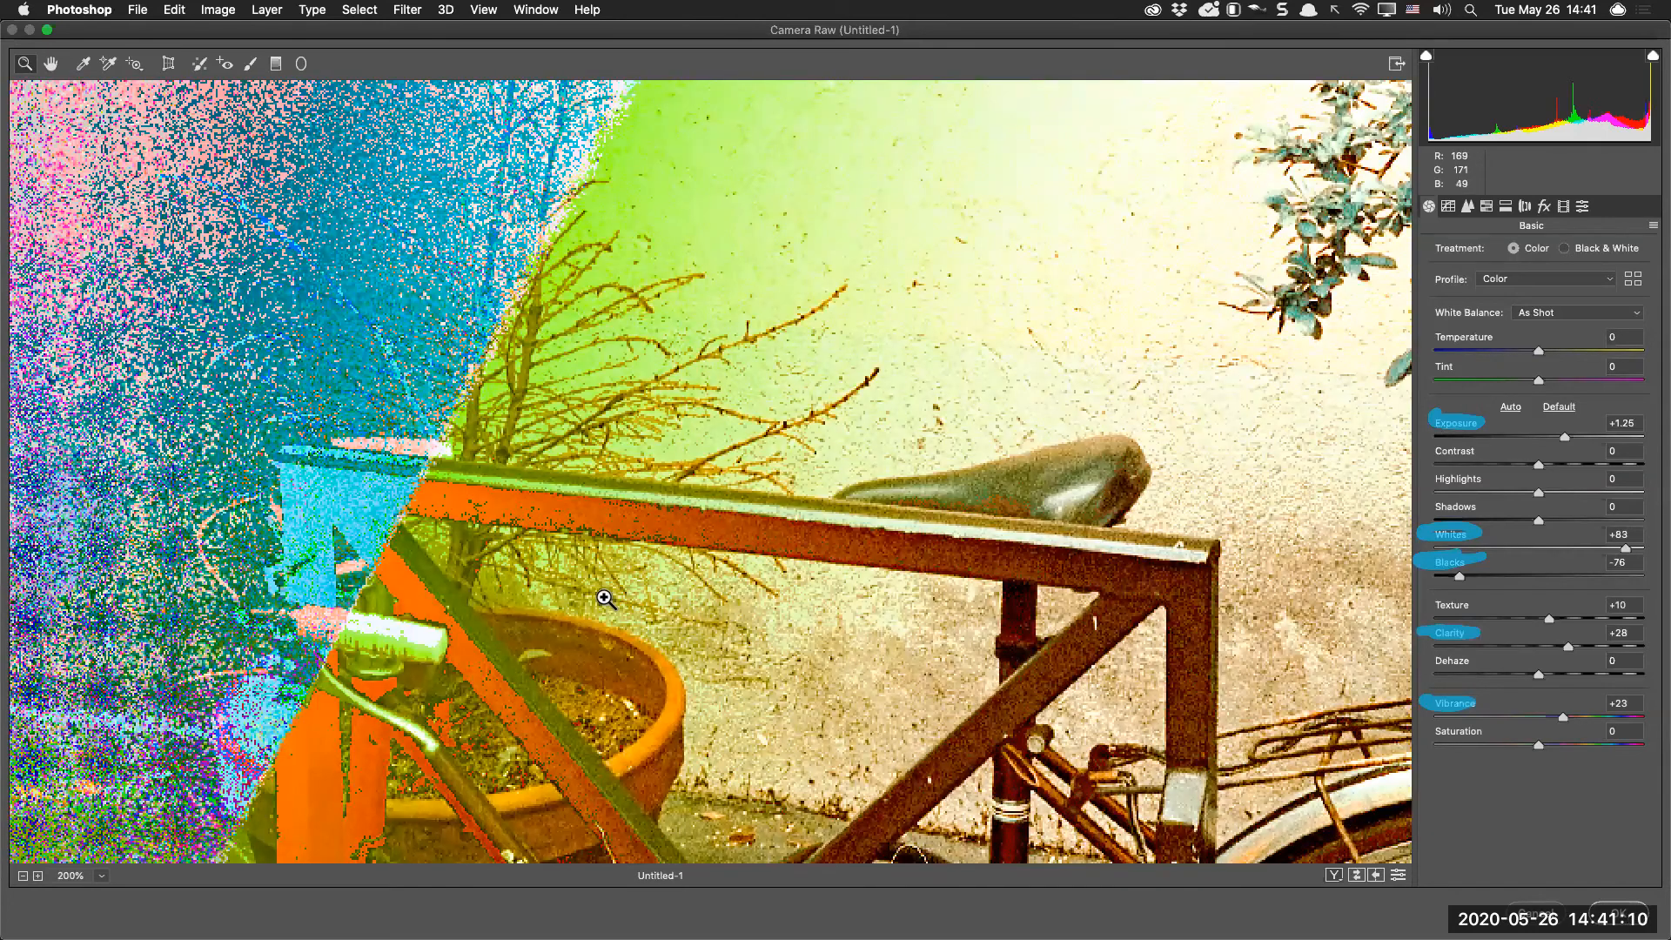
pyautogui.press('super+minus')
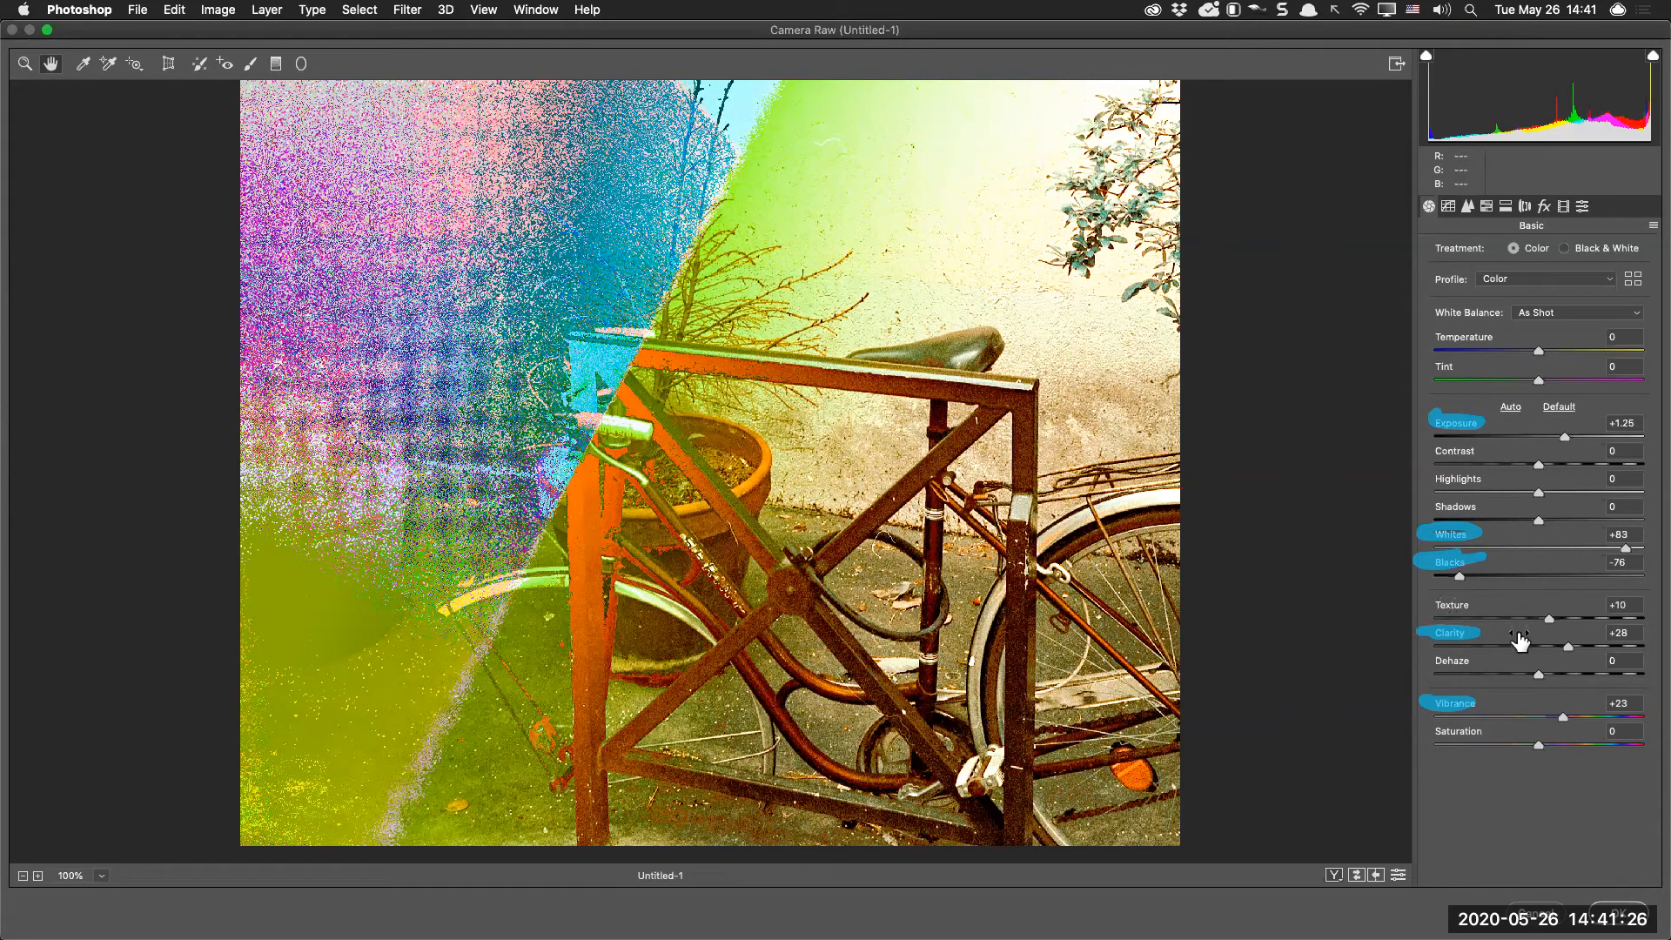
# Fine-tune the basic adjustments to Clarity +27, Texture +4 and Temperature -1
pyautogui.moveTo(1536, 636); pyautogui.dragTo(1471, 616)
pyautogui.moveTo(1472, 348); pyautogui.dragTo(1469, 348)
pyautogui.moveTo(1469, 348); pyautogui.dragTo(1474, 347)
pyautogui.press('super+minus')
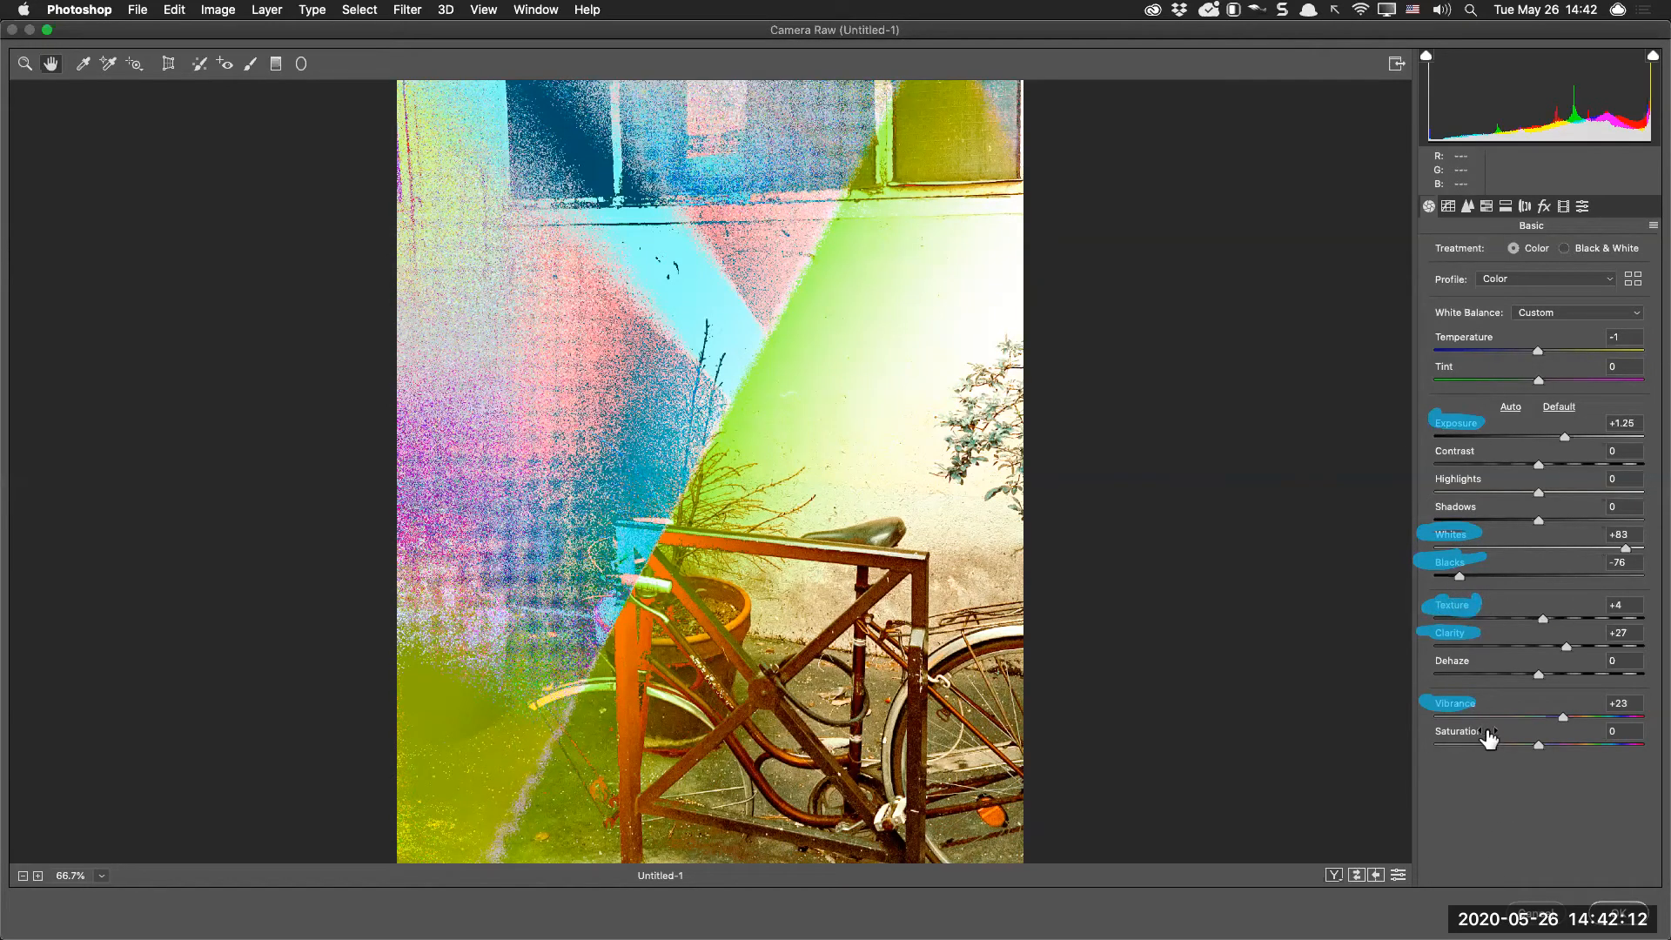
pyautogui.click(1633, 280)
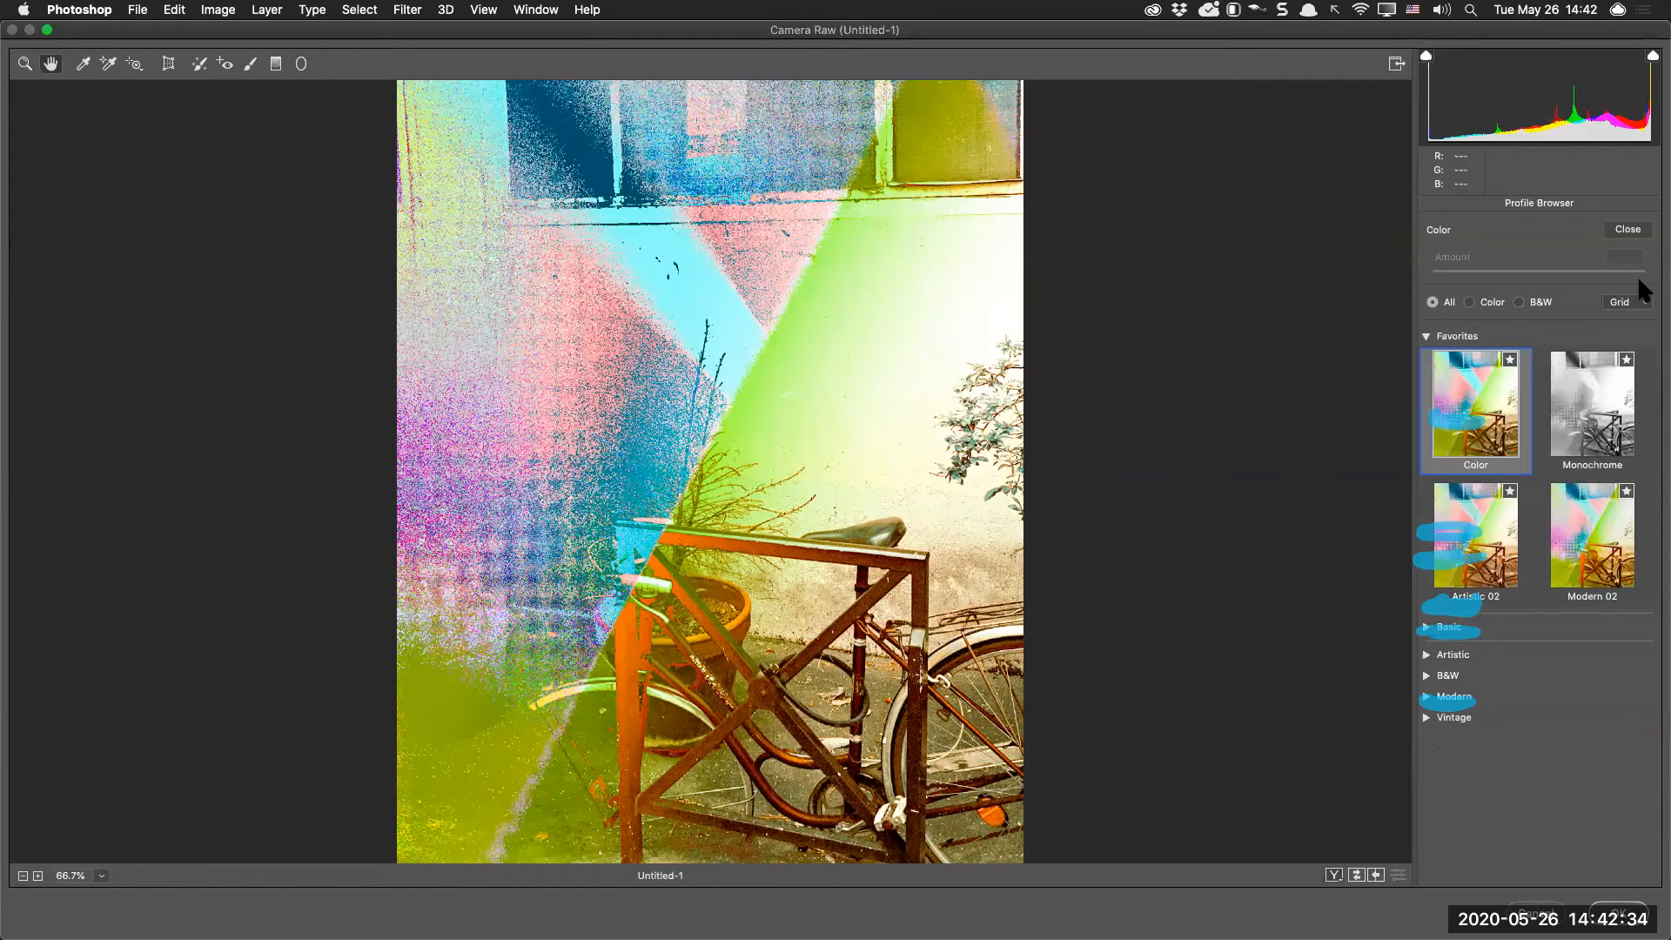
pyautogui.click(1627, 229)
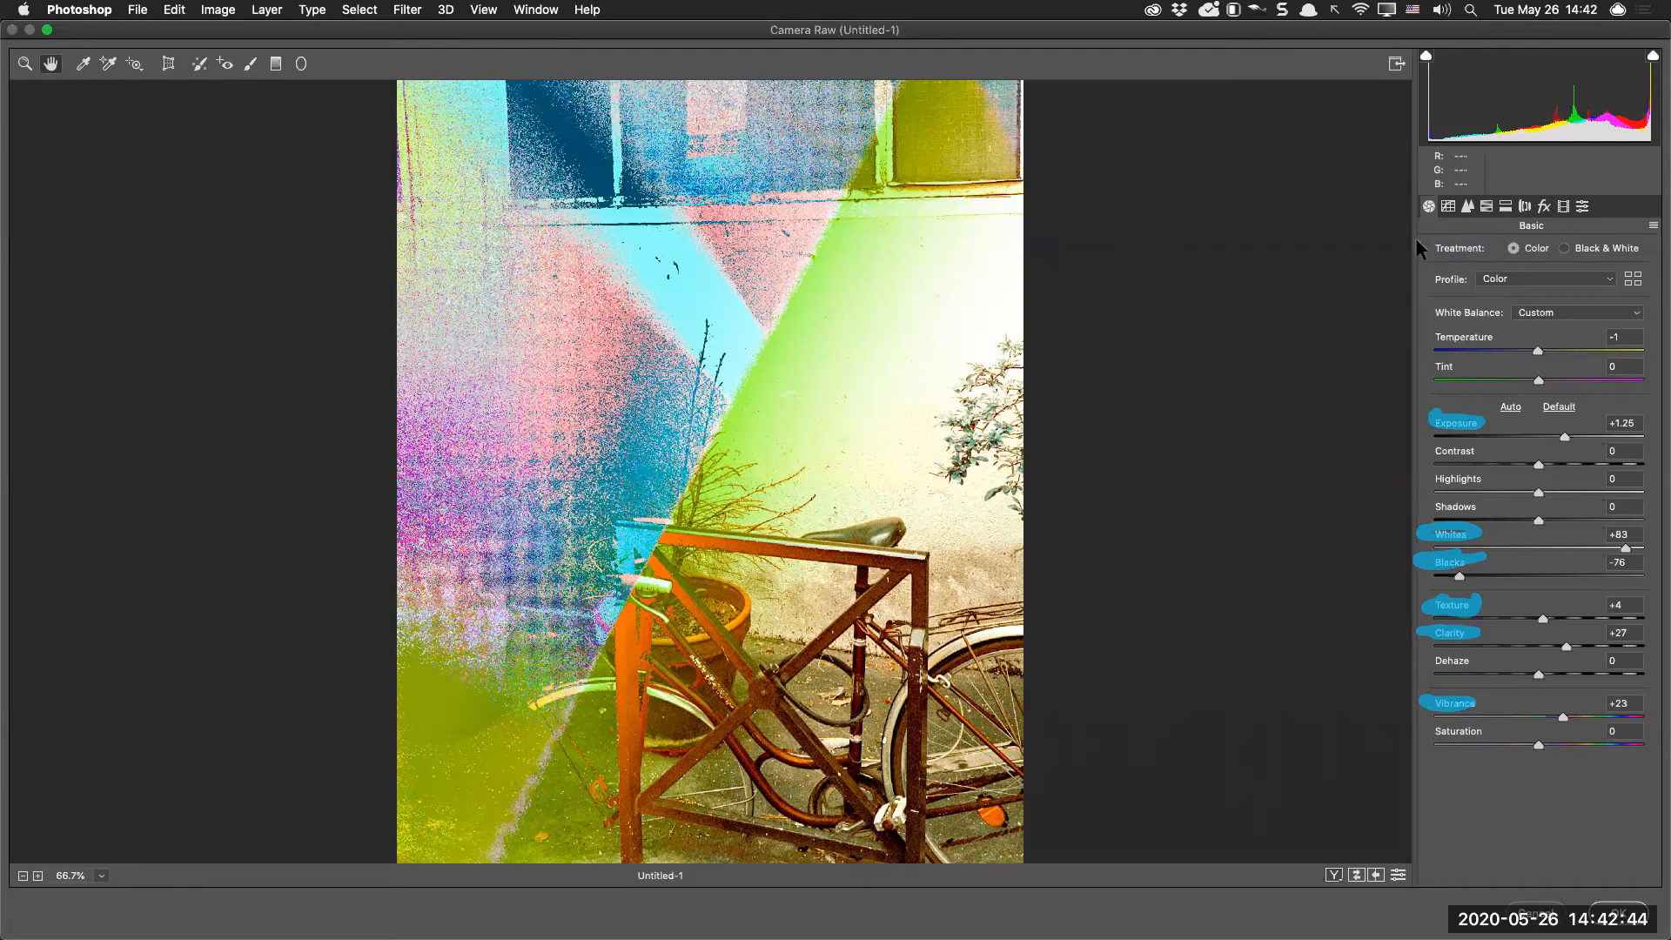
pyautogui.moveTo(1459, 233); pyautogui.dragTo(1429, 236)
pyautogui.moveTo(1483, 248)
pyautogui.mouseDown()
pyautogui.moveTo(1420, 248)
pyautogui.moveTo(1595, 251)
pyautogui.moveTo(1502, 242)
pyautogui.mouseUp()
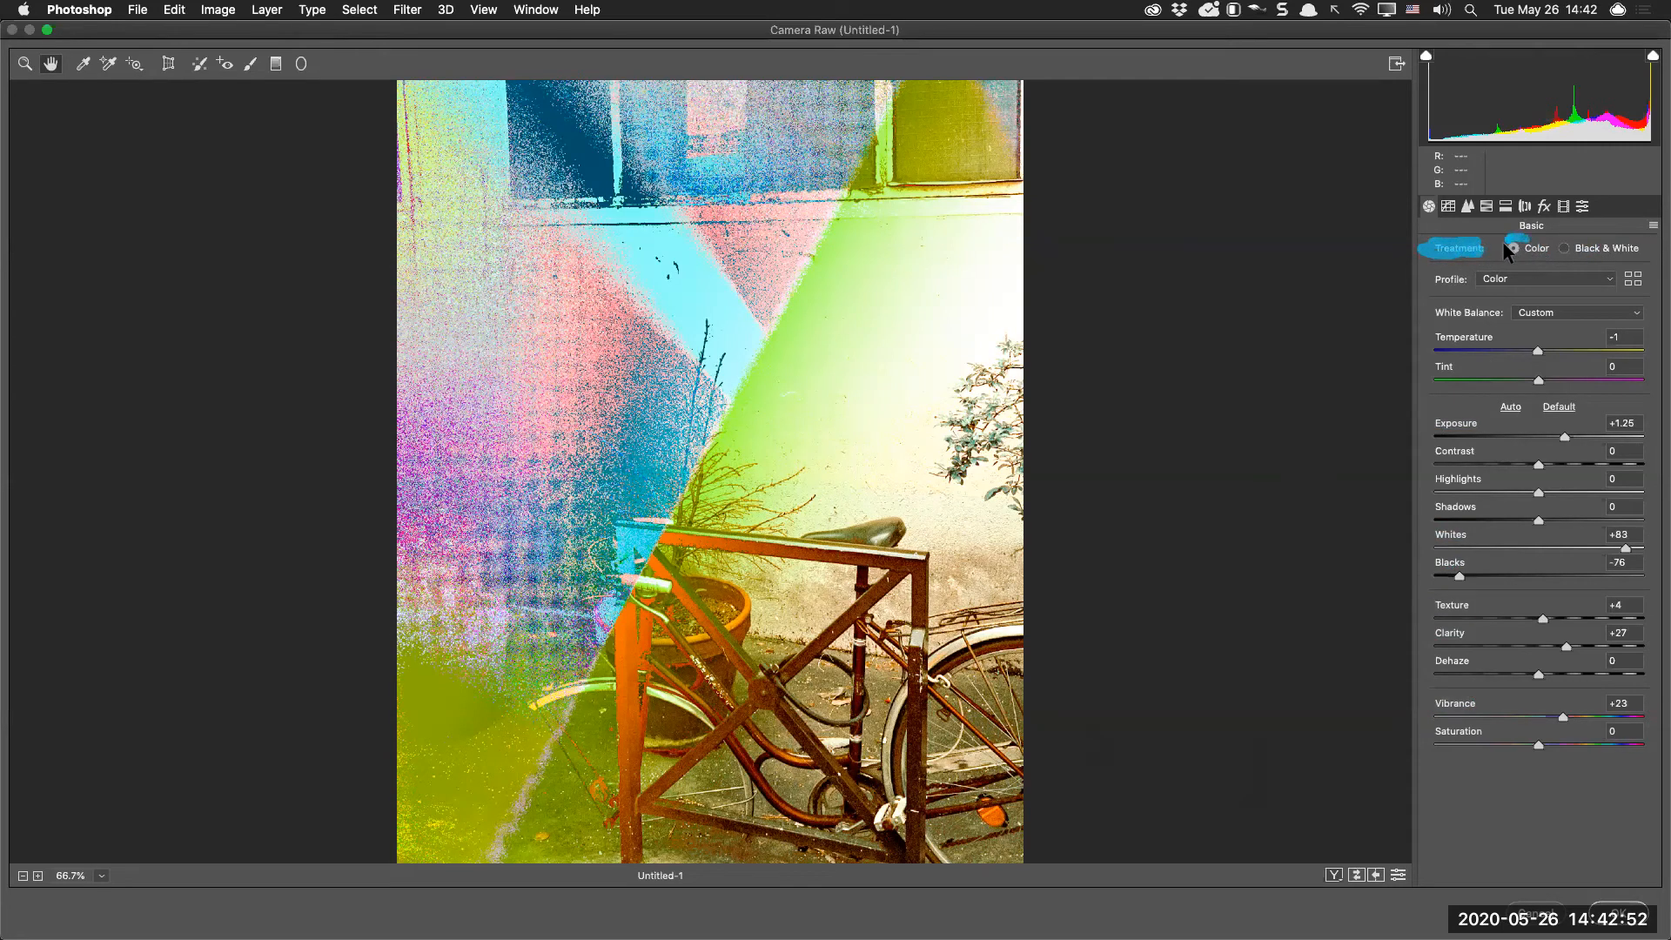
pyautogui.moveTo(1629, 271); pyautogui.dragTo(1632, 290)
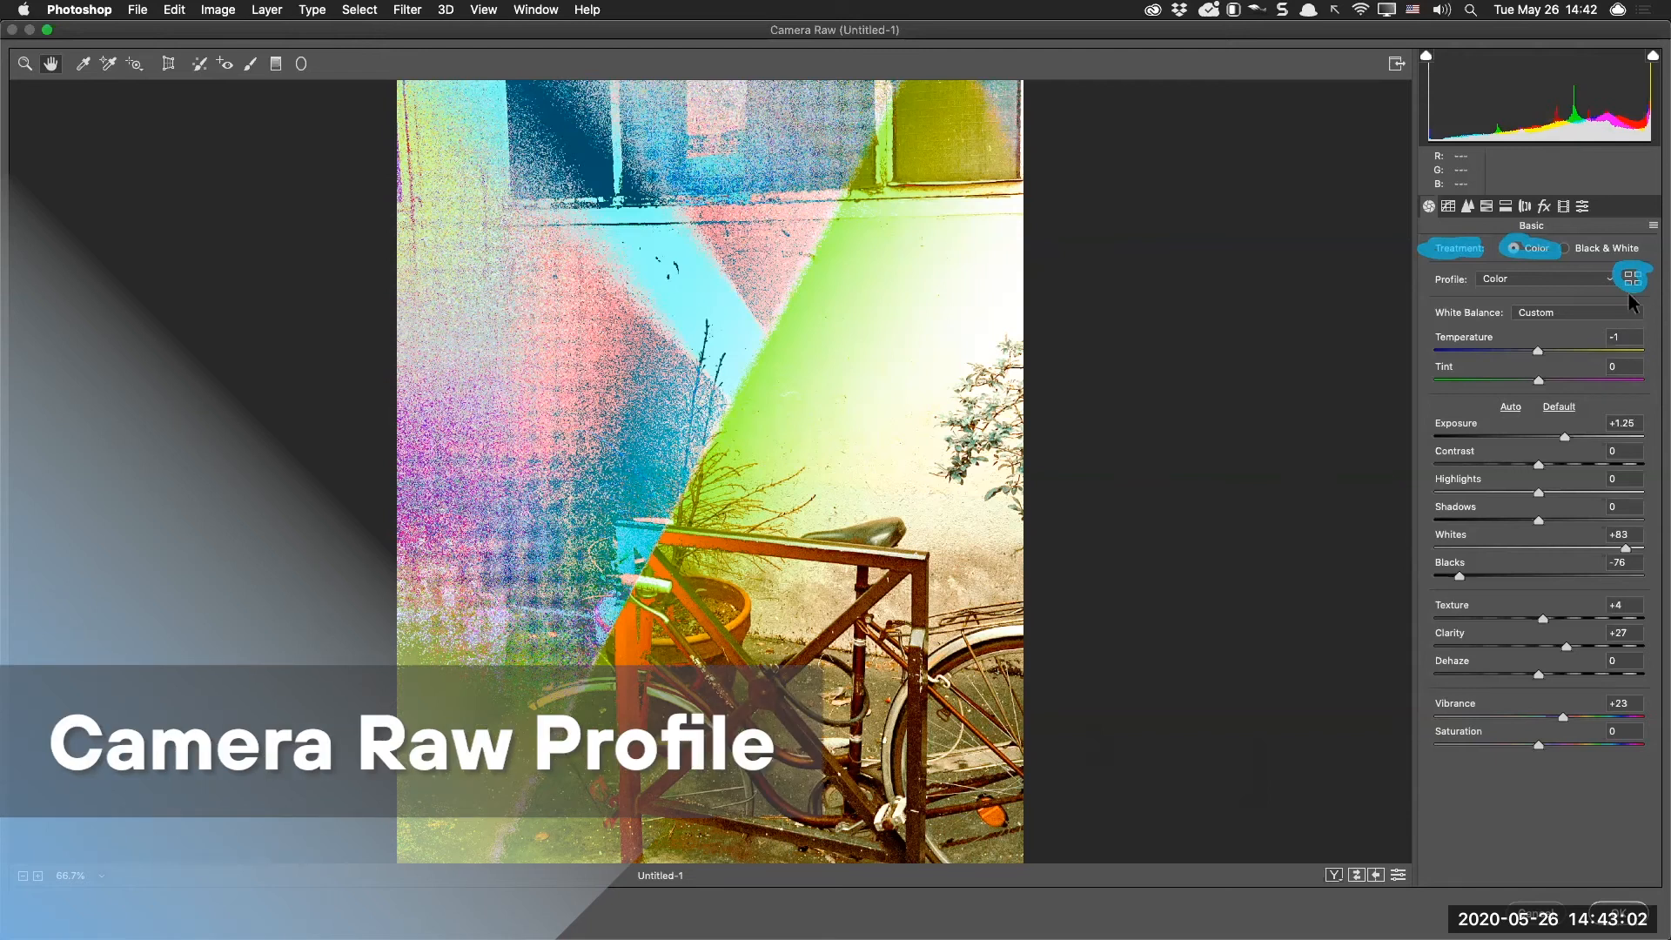
# Open the profile browser, limit it to color profiles and expand the Basic and Artistic groups
pyautogui.click(1631, 278)
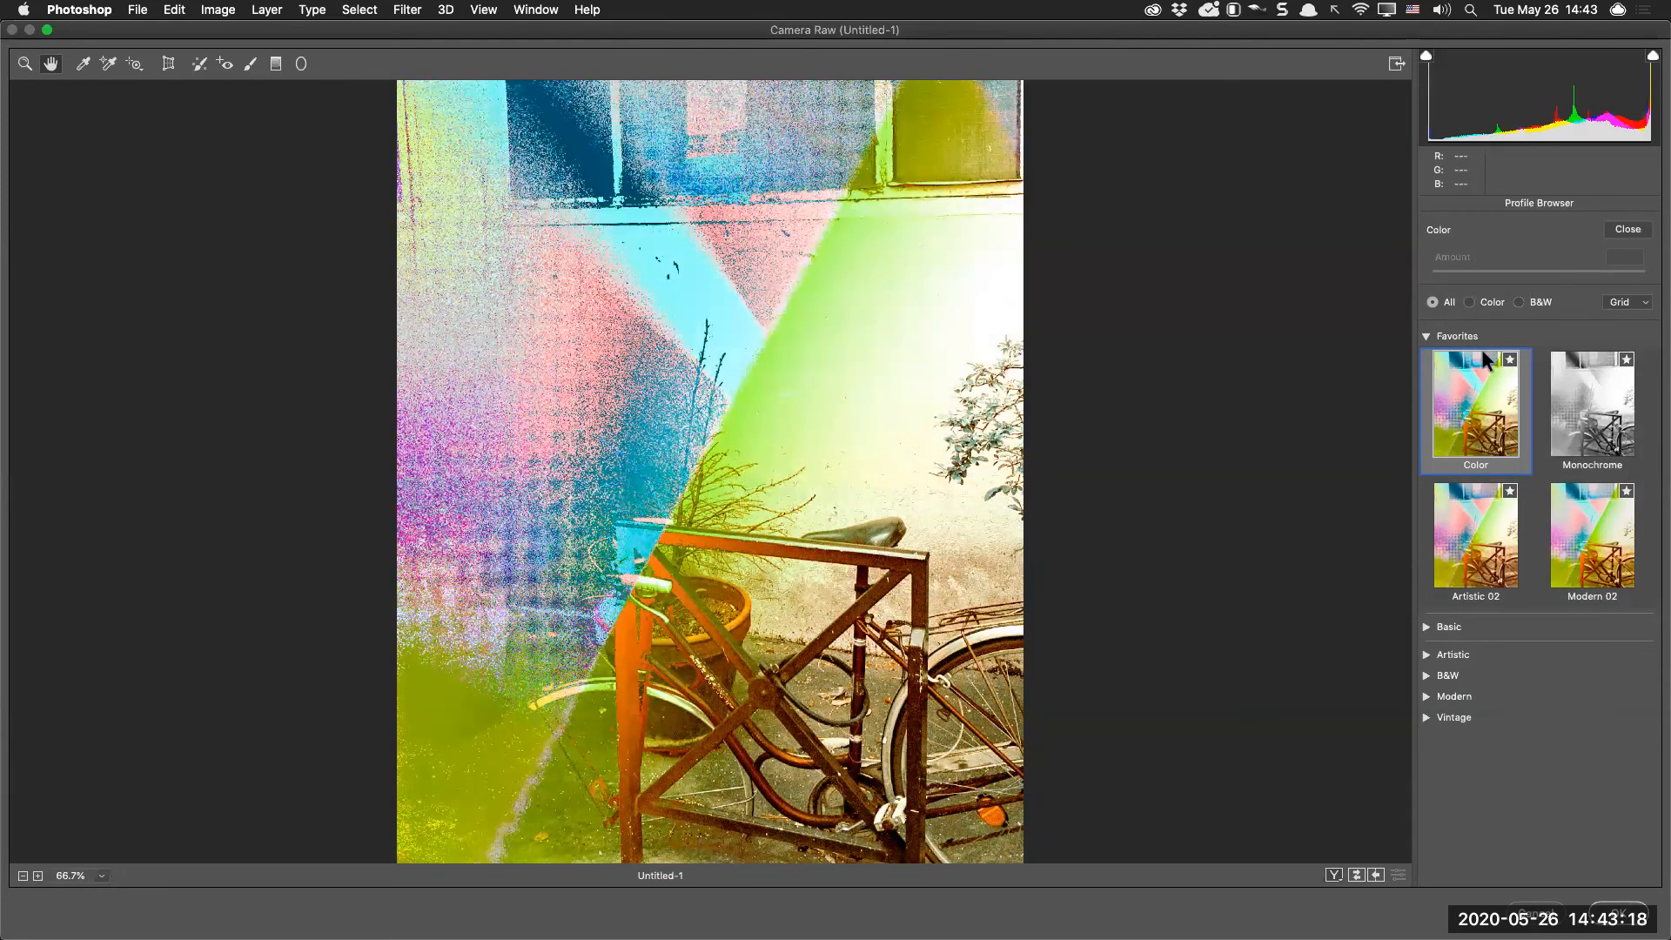
pyautogui.click(1478, 301)
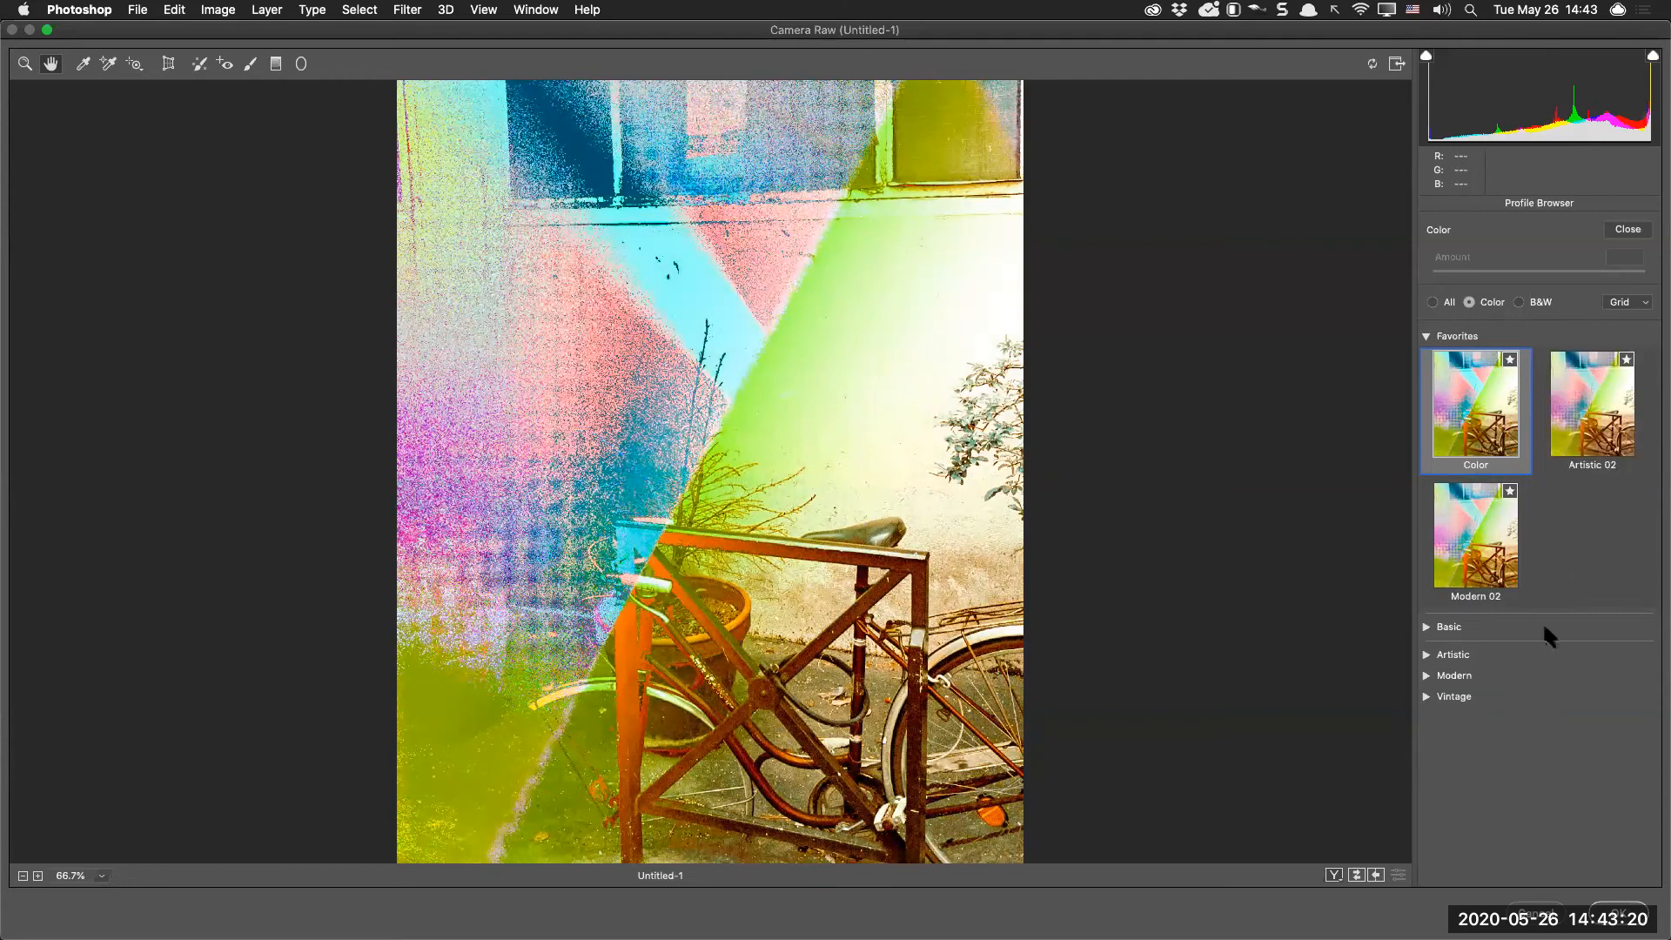
pyautogui.click(1428, 630)
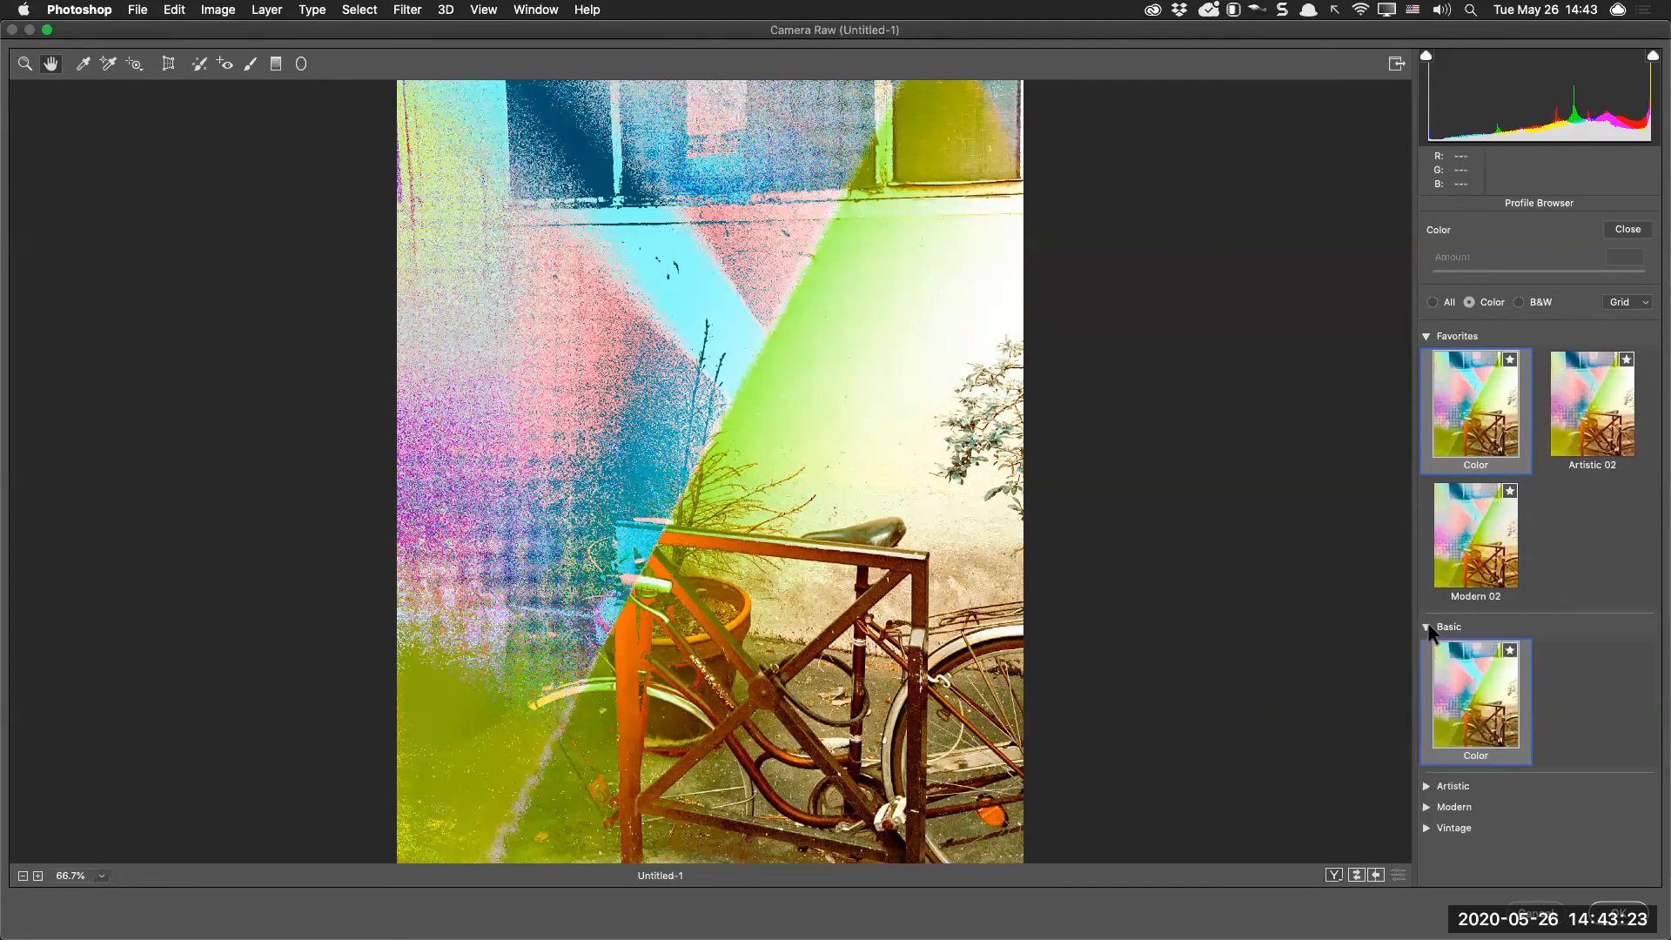
pyautogui.click(1429, 788)
pyautogui.scroll(-5, 1532, 679)
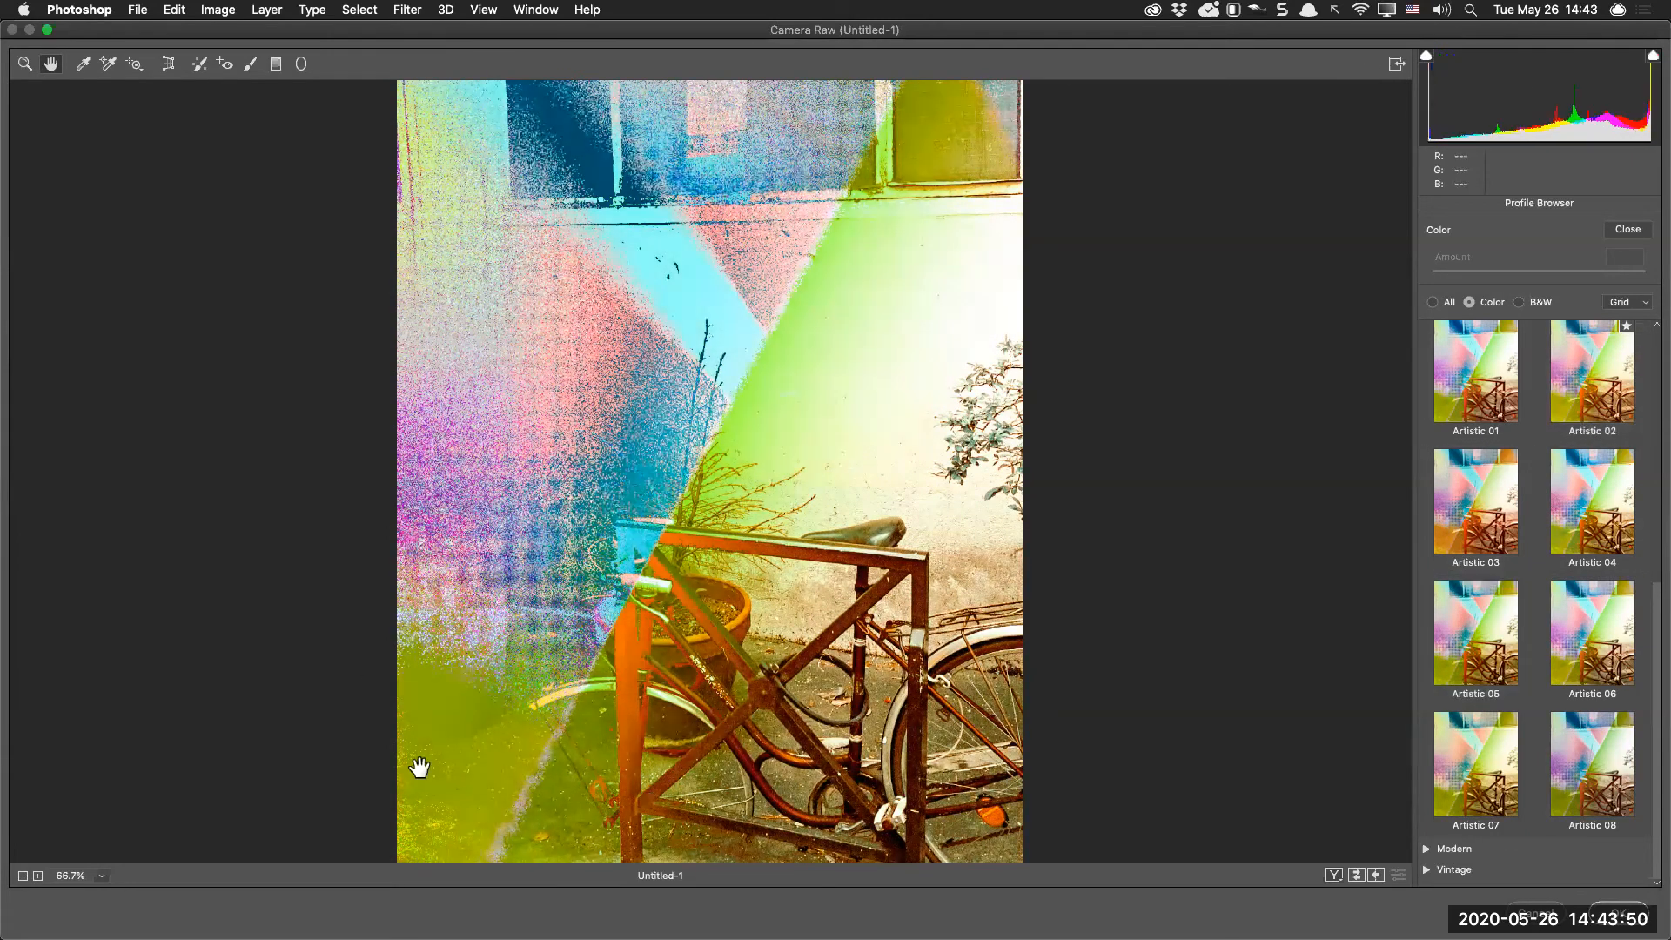
pyautogui.moveTo(470, 602)
pyautogui.mouseDown()
pyautogui.moveTo(392, 805)
pyautogui.moveTo(548, 876)
pyautogui.moveTo(582, 670)
pyautogui.moveTo(470, 596)
pyautogui.moveTo(557, 617)
pyautogui.mouseUp()
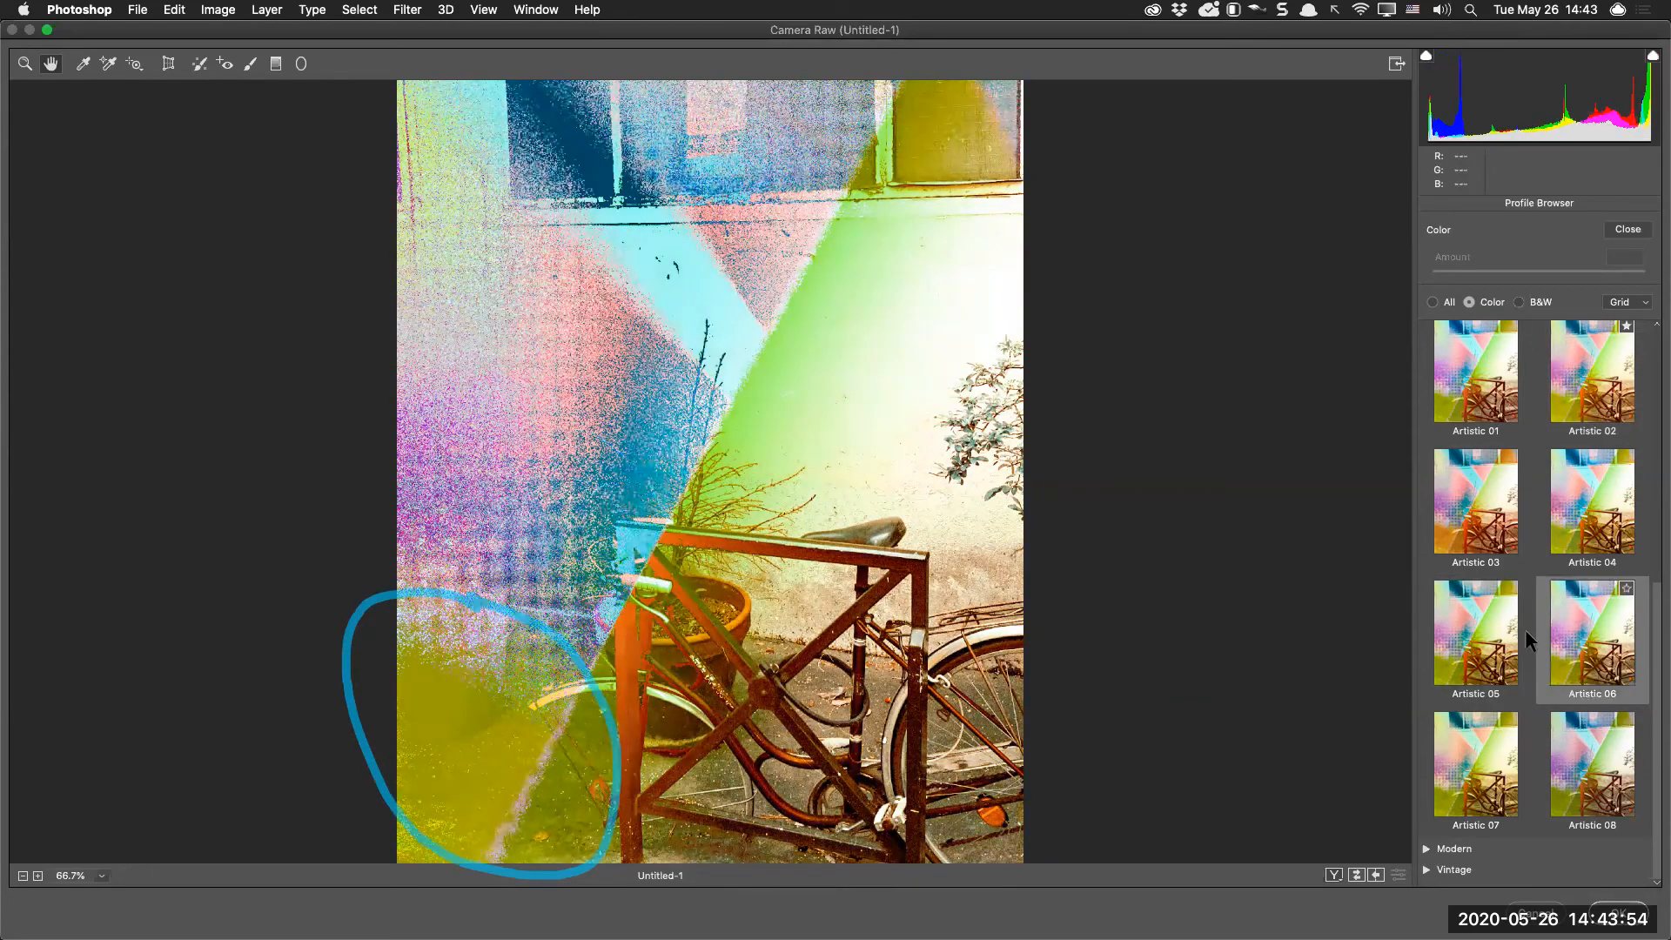
# Apply the Artistic 03 profile with an Amount of 112 and close the profile browser
pyautogui.click(1476, 477)
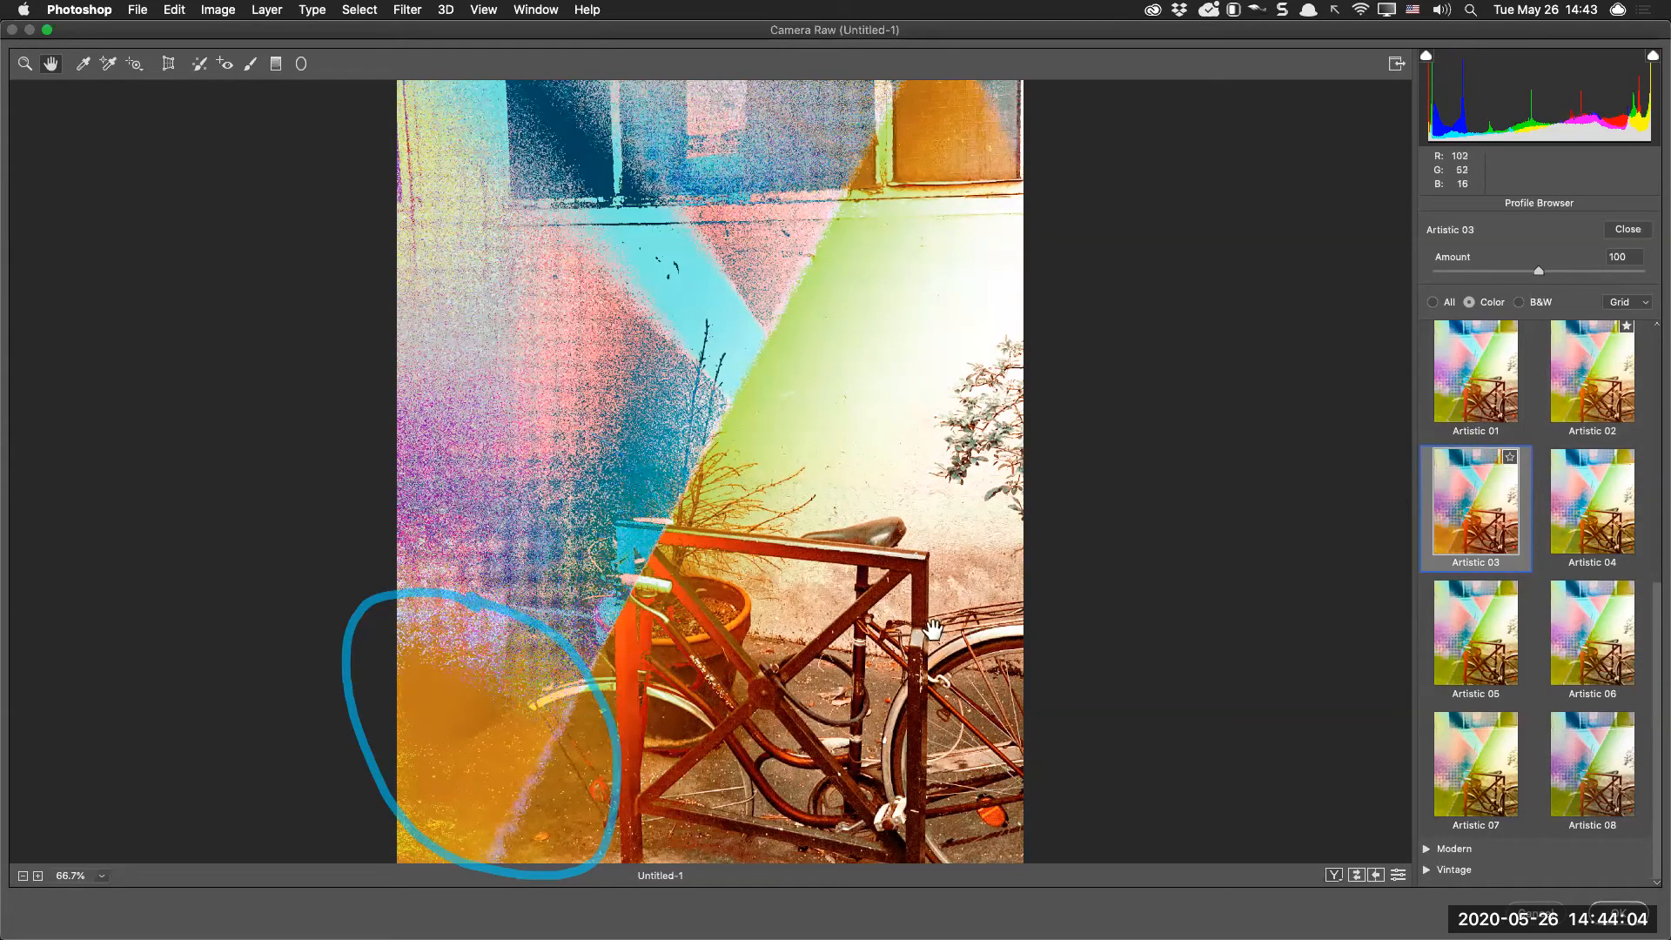
pyautogui.moveTo(1634, 257); pyautogui.dragTo(1587, 278)
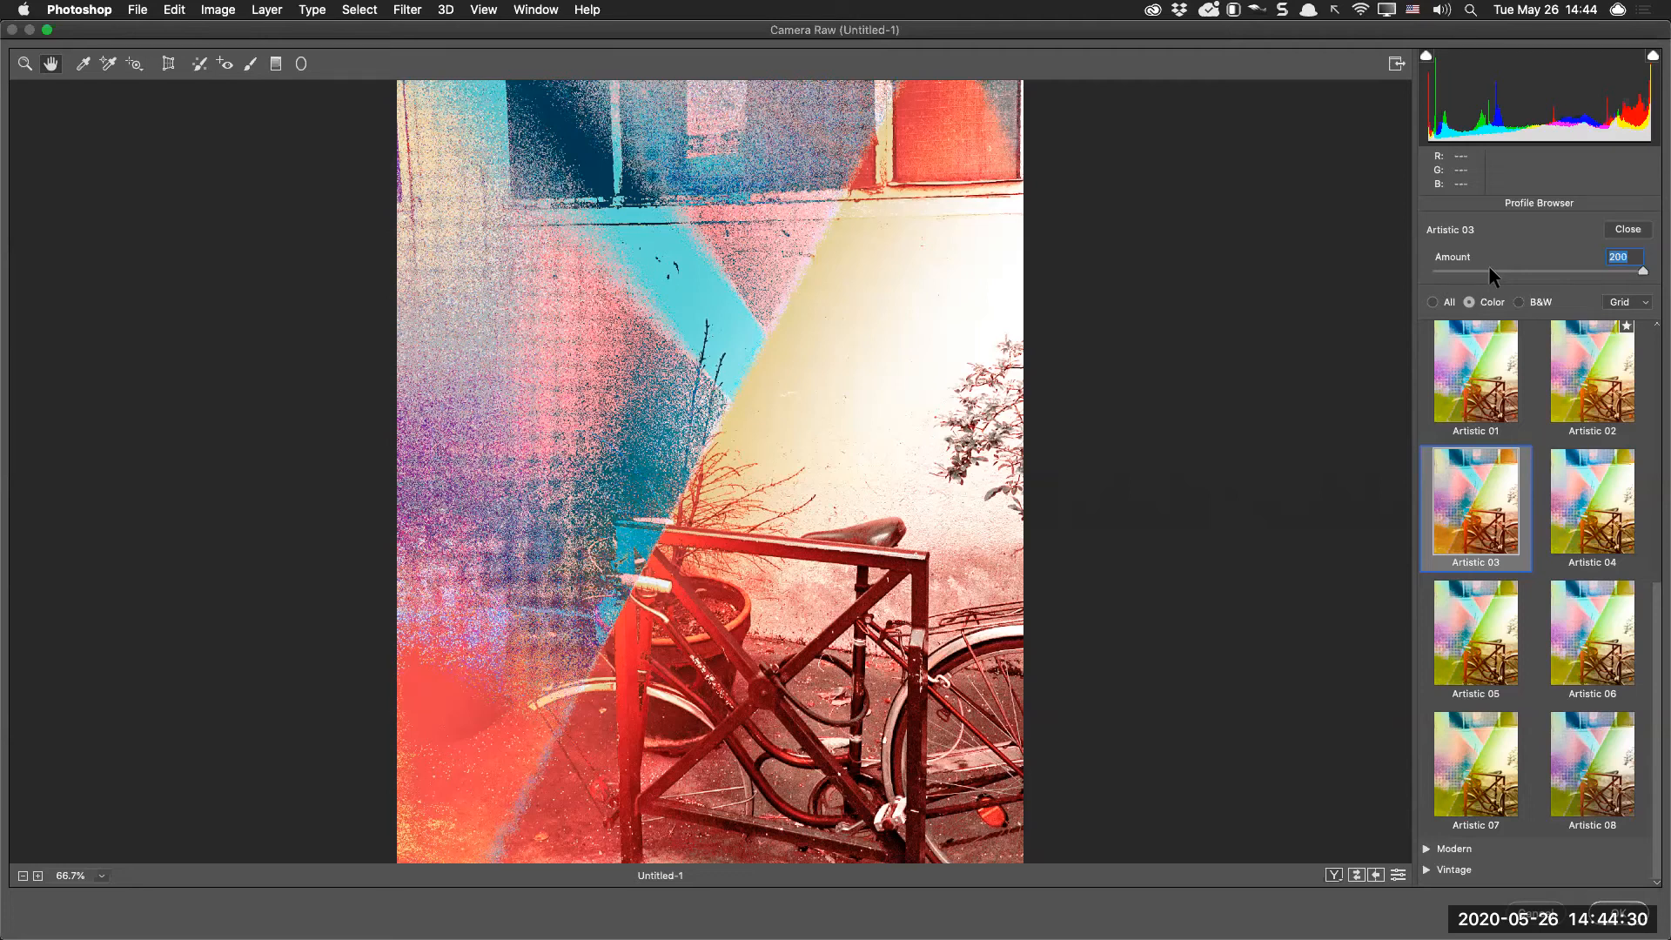
pyautogui.moveTo(1606, 277); pyautogui.dragTo(1551, 271)
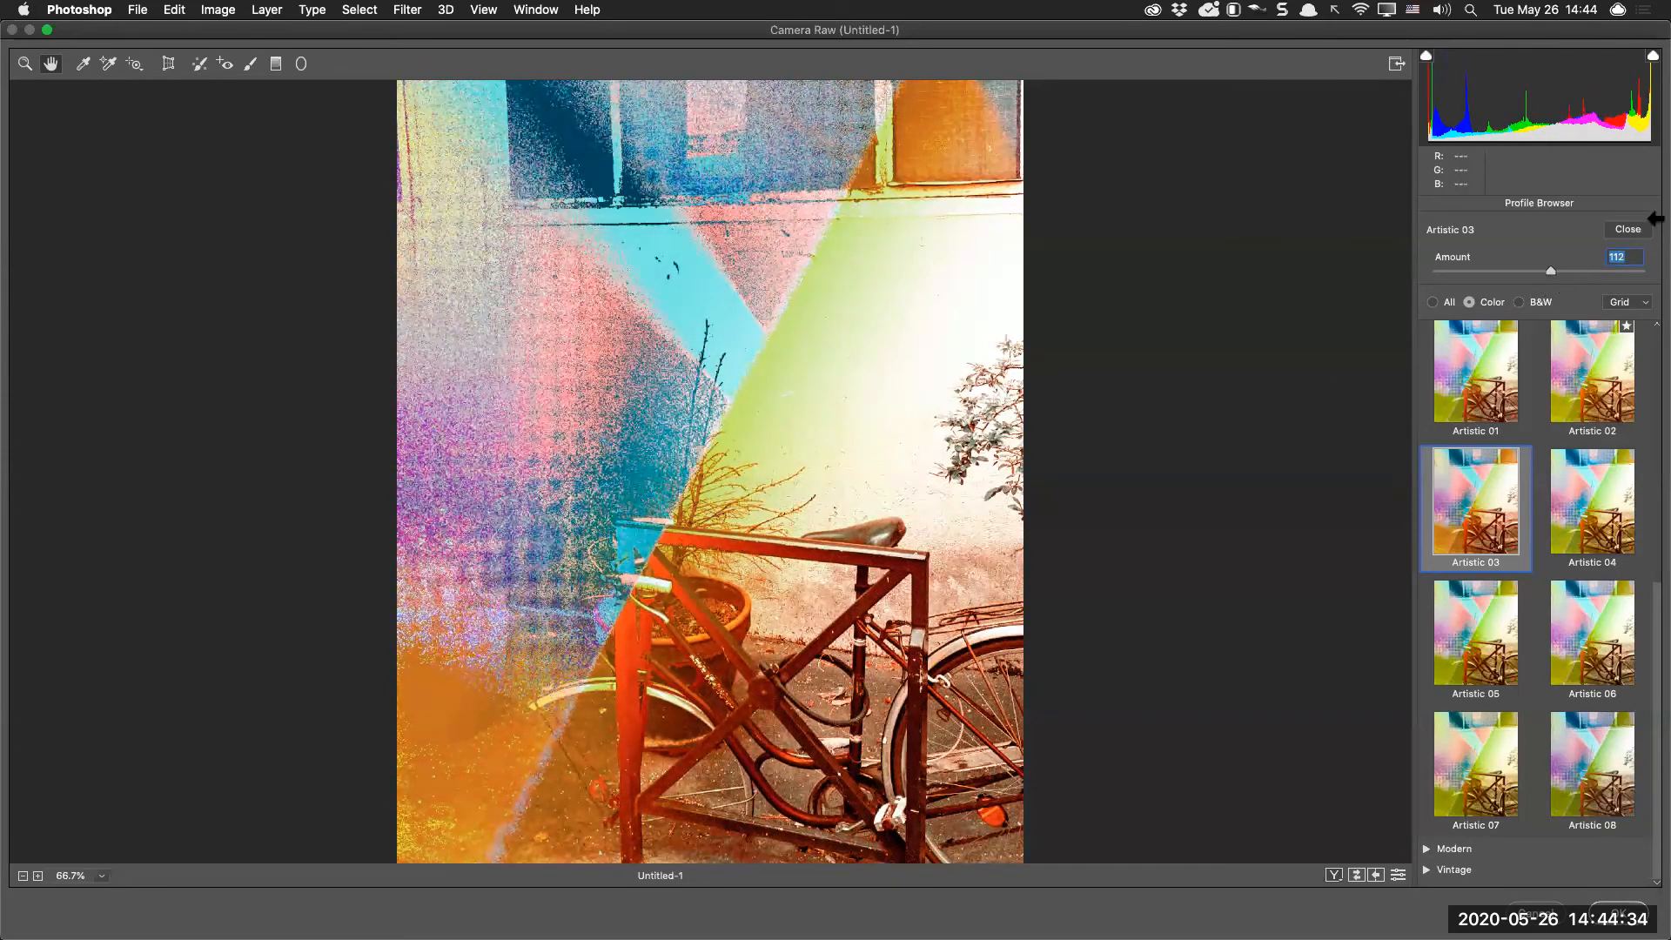
pyautogui.click(1627, 229)
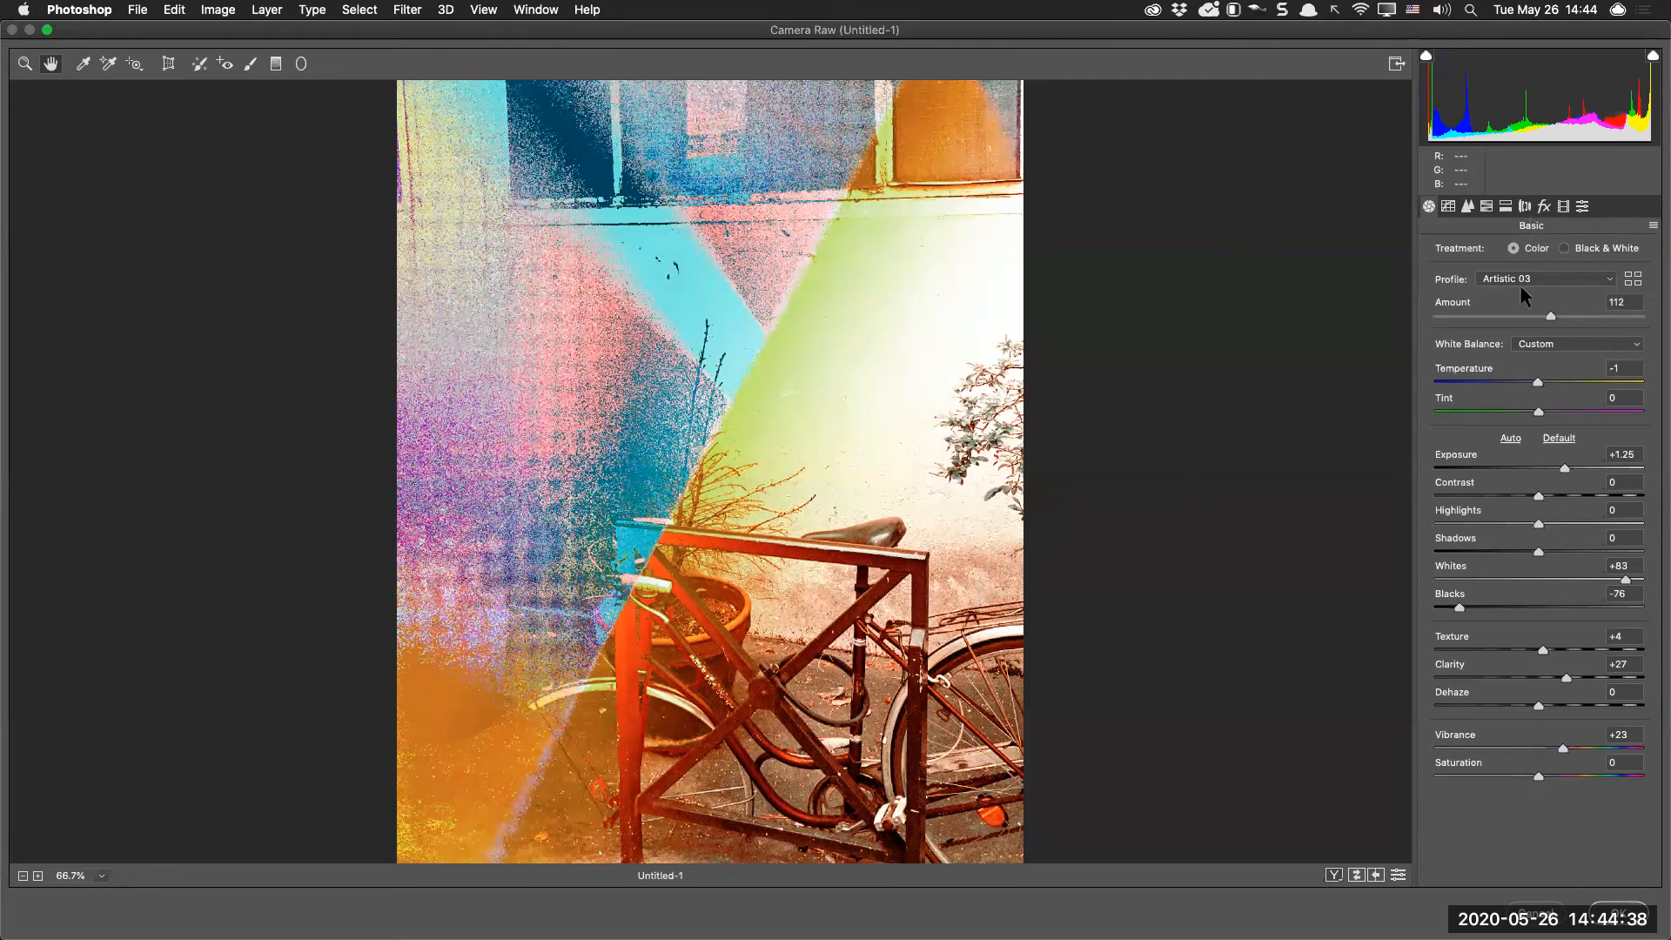
# Add grain with an Amount of 7 in the effects settings and apply the Camera Raw filter to Layer 3
pyautogui.click(1543, 209)
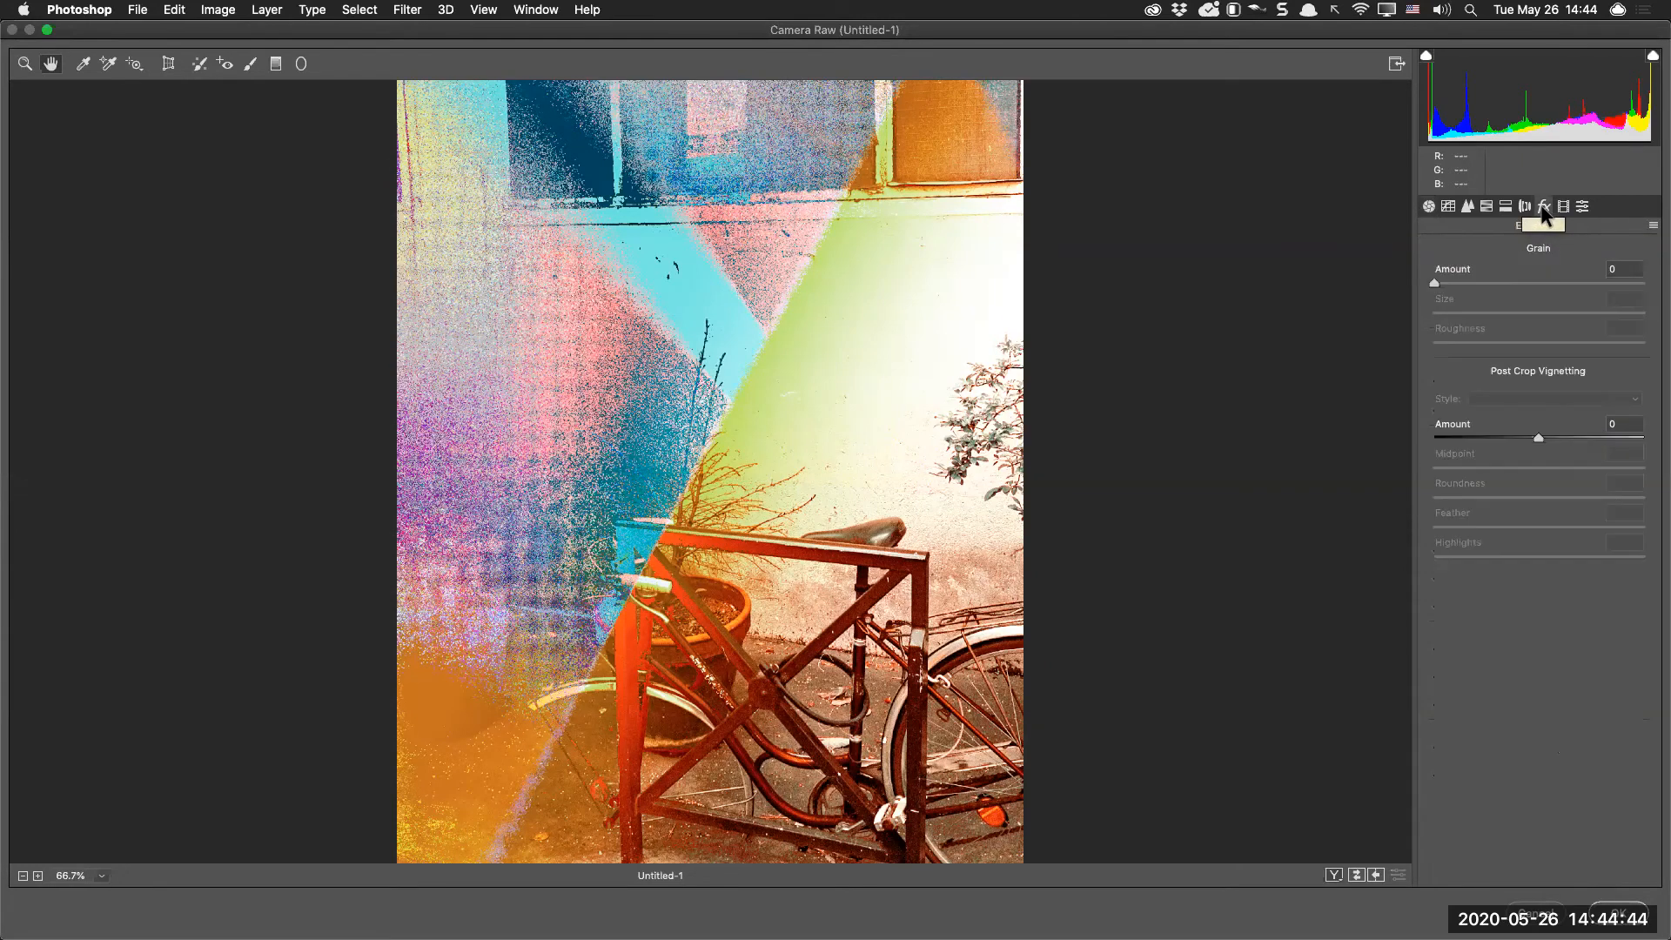
pyautogui.moveTo(1454, 280)
pyautogui.mouseDown()
pyautogui.moveTo(1553, 287)
pyautogui.moveTo(1440, 284)
pyautogui.mouseUp()
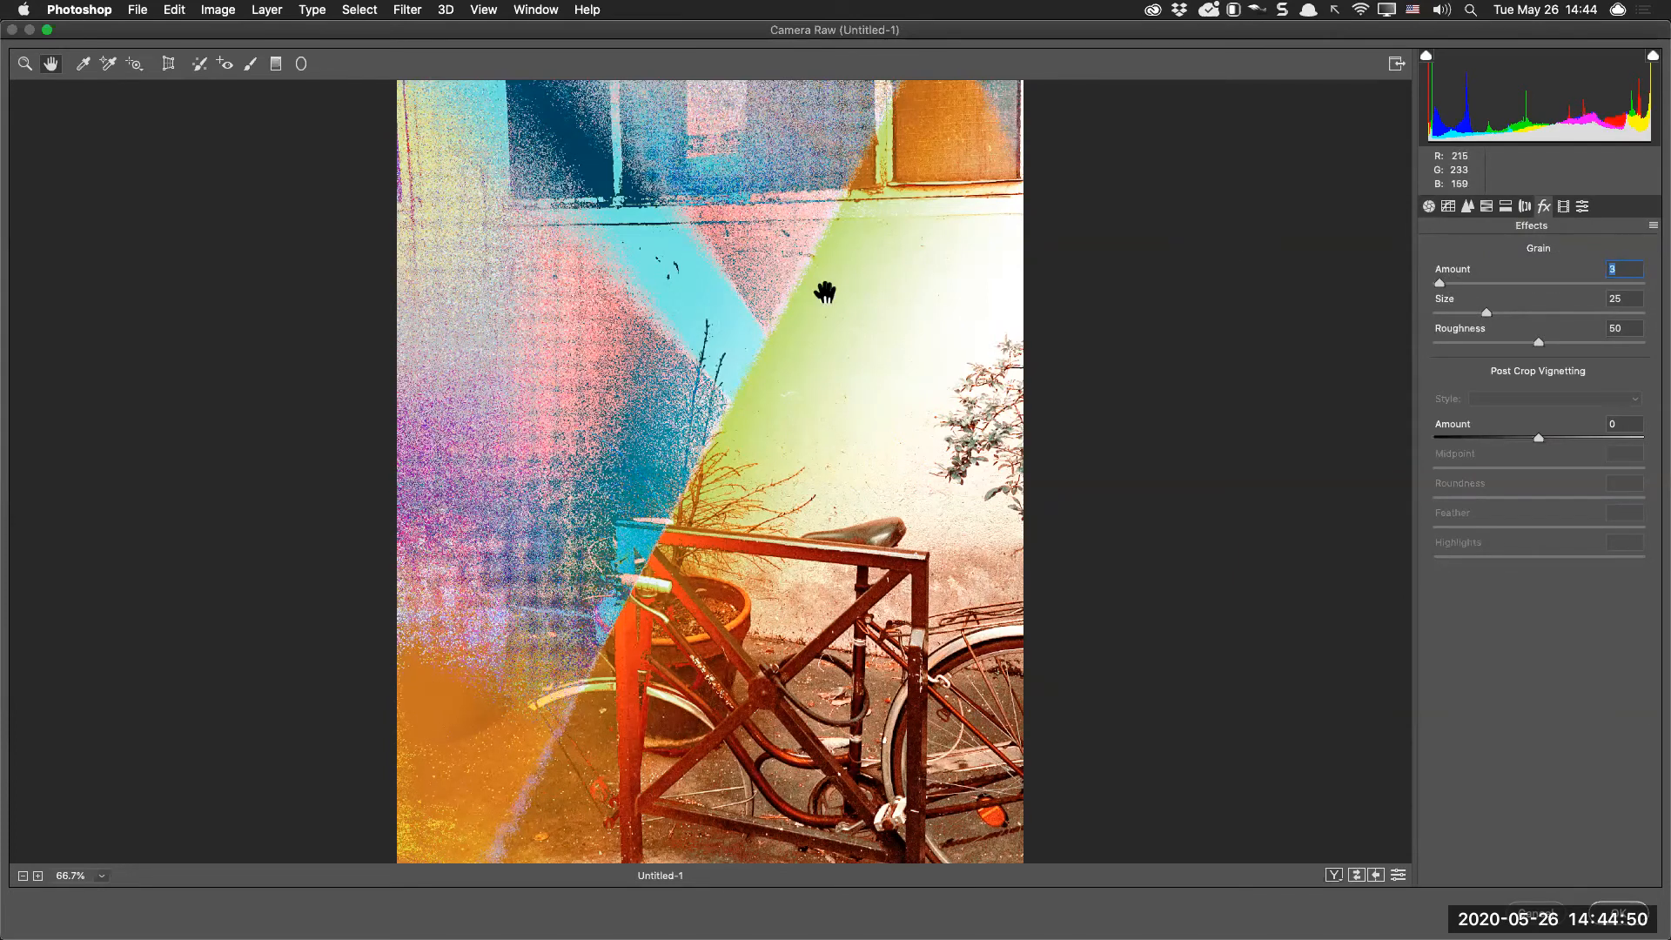
pyautogui.press('super+plus')
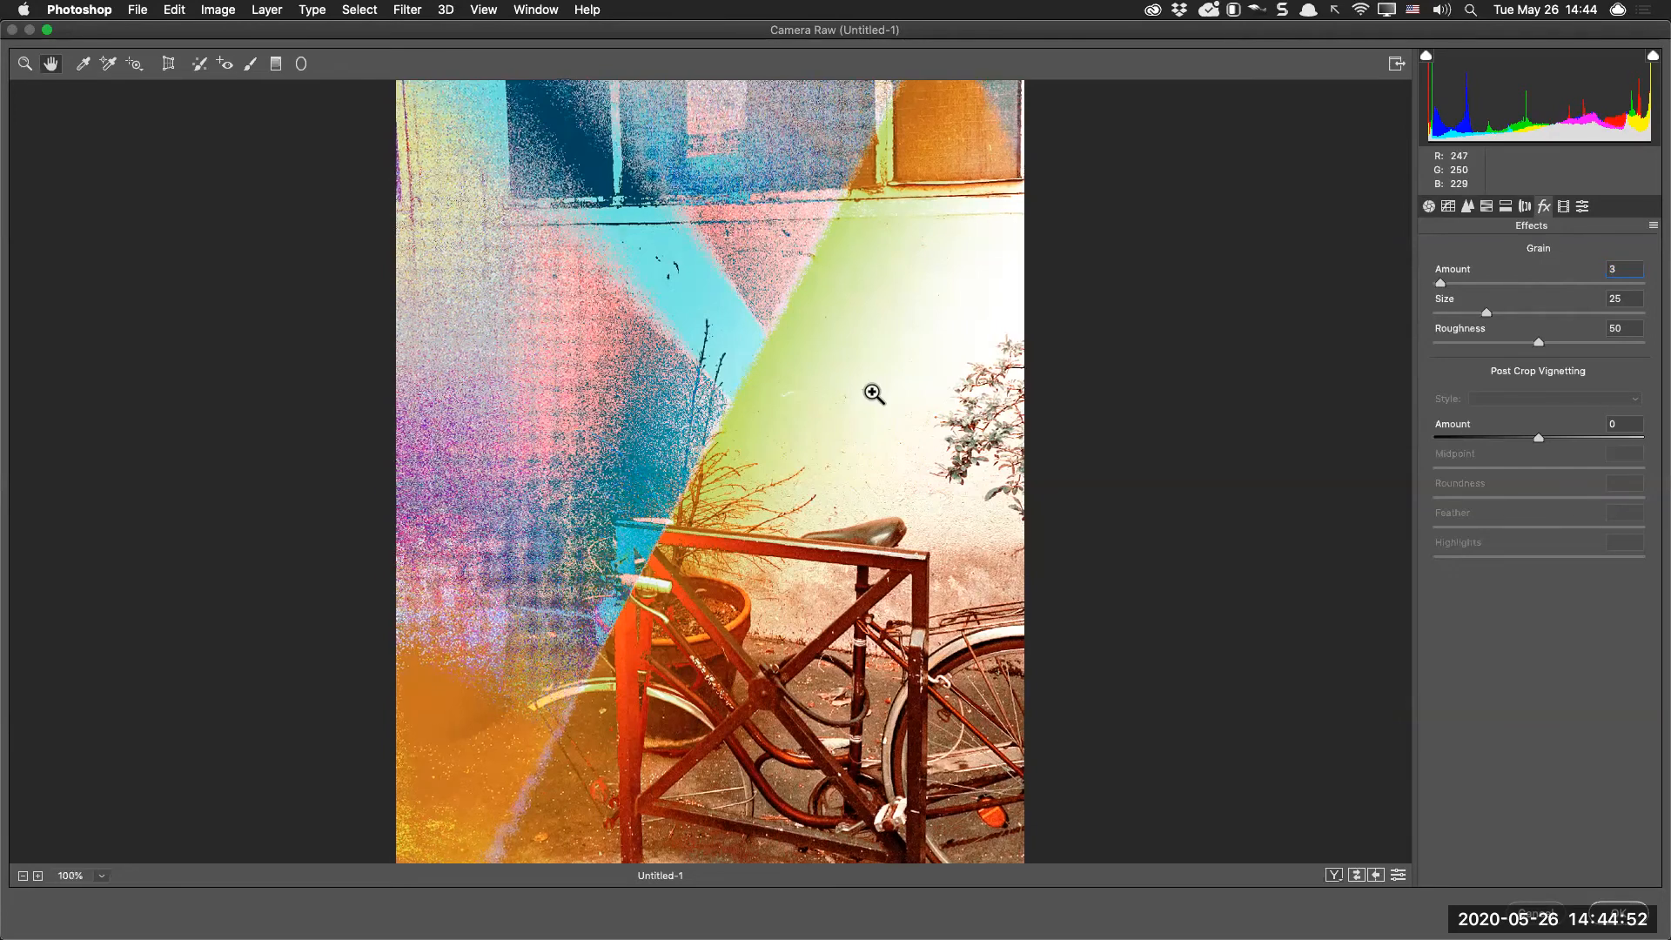
pyautogui.press('super+plus')
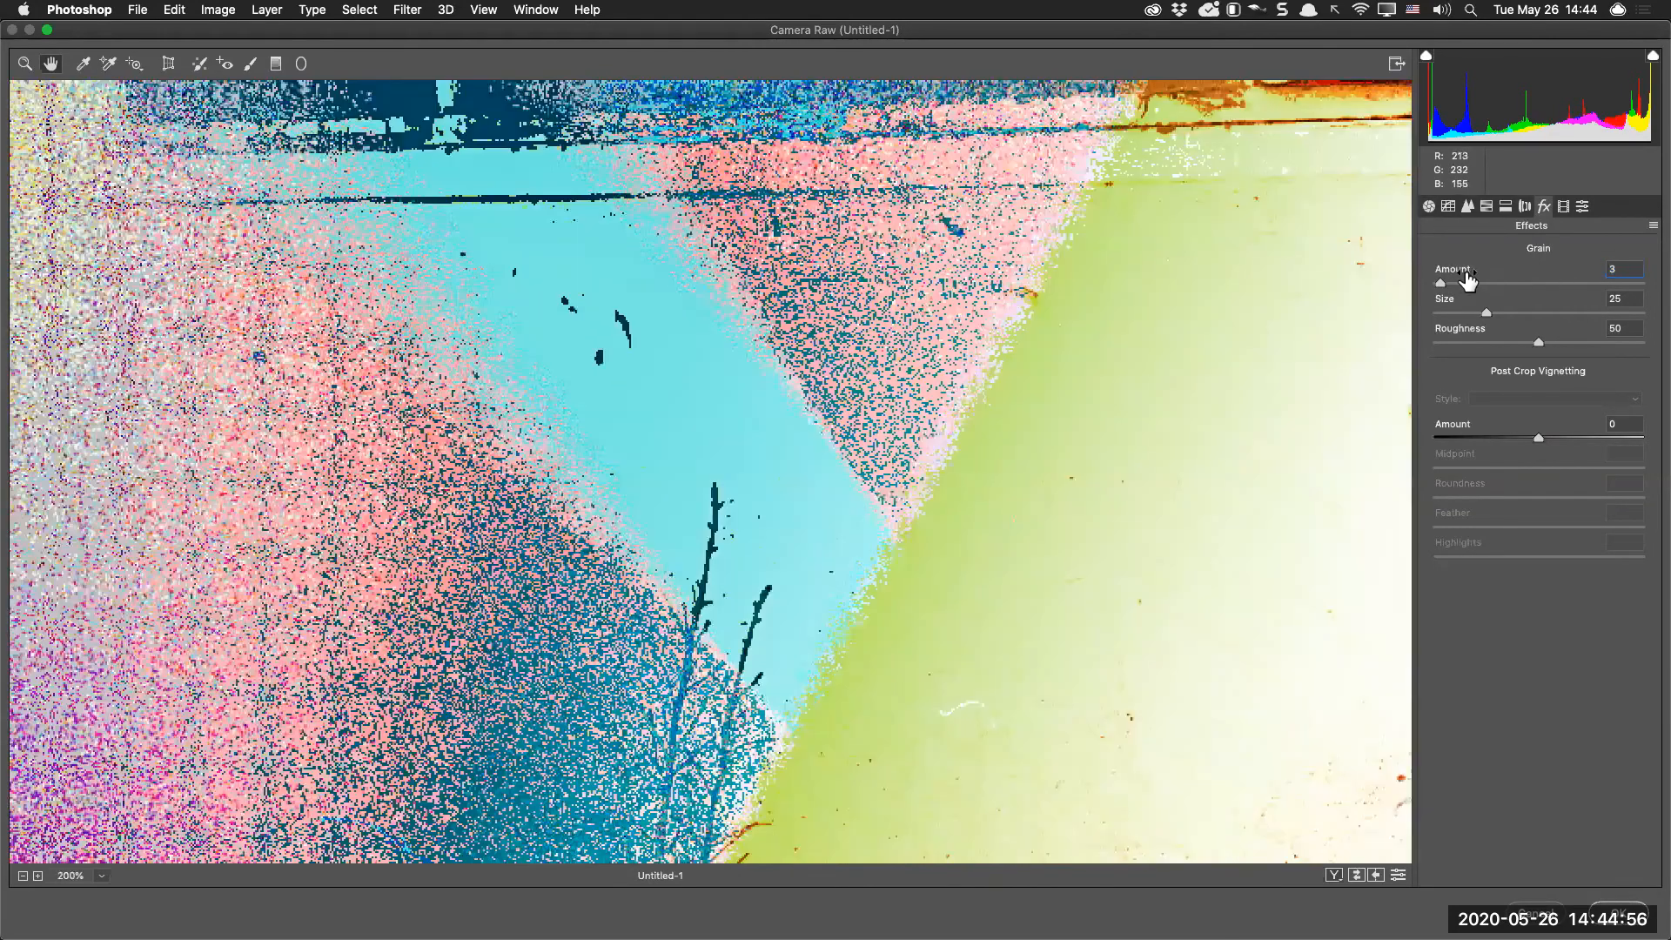
pyautogui.moveTo(1460, 273); pyautogui.dragTo(1439, 270)
pyautogui.press('super+0')
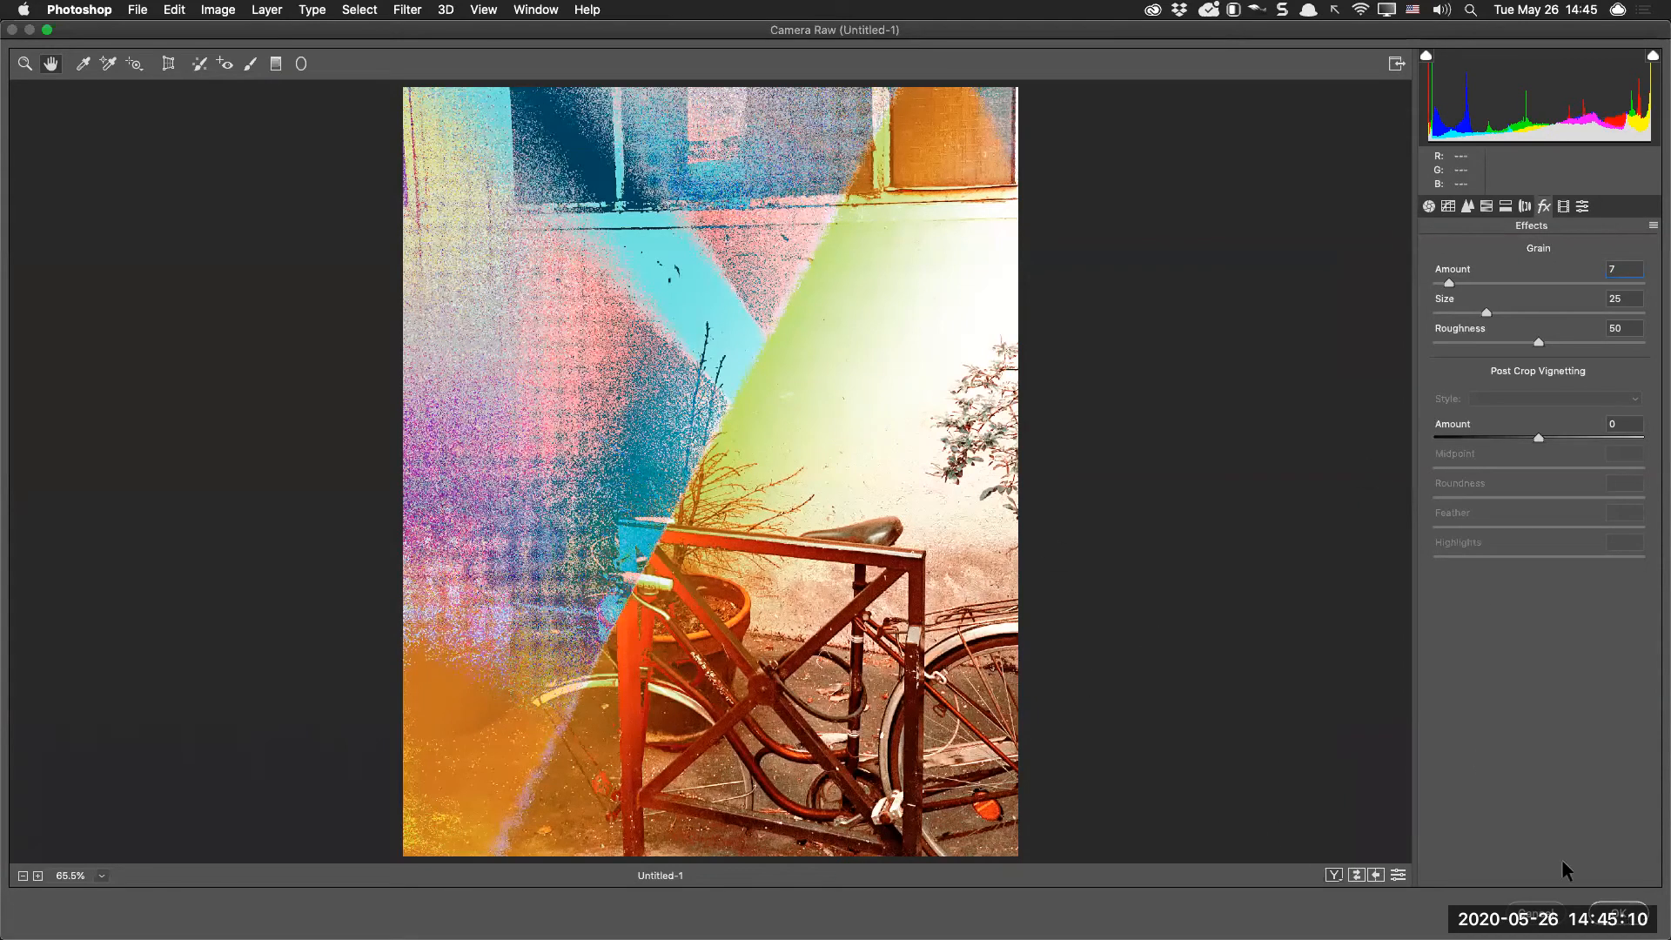
pyautogui.click(1618, 912)
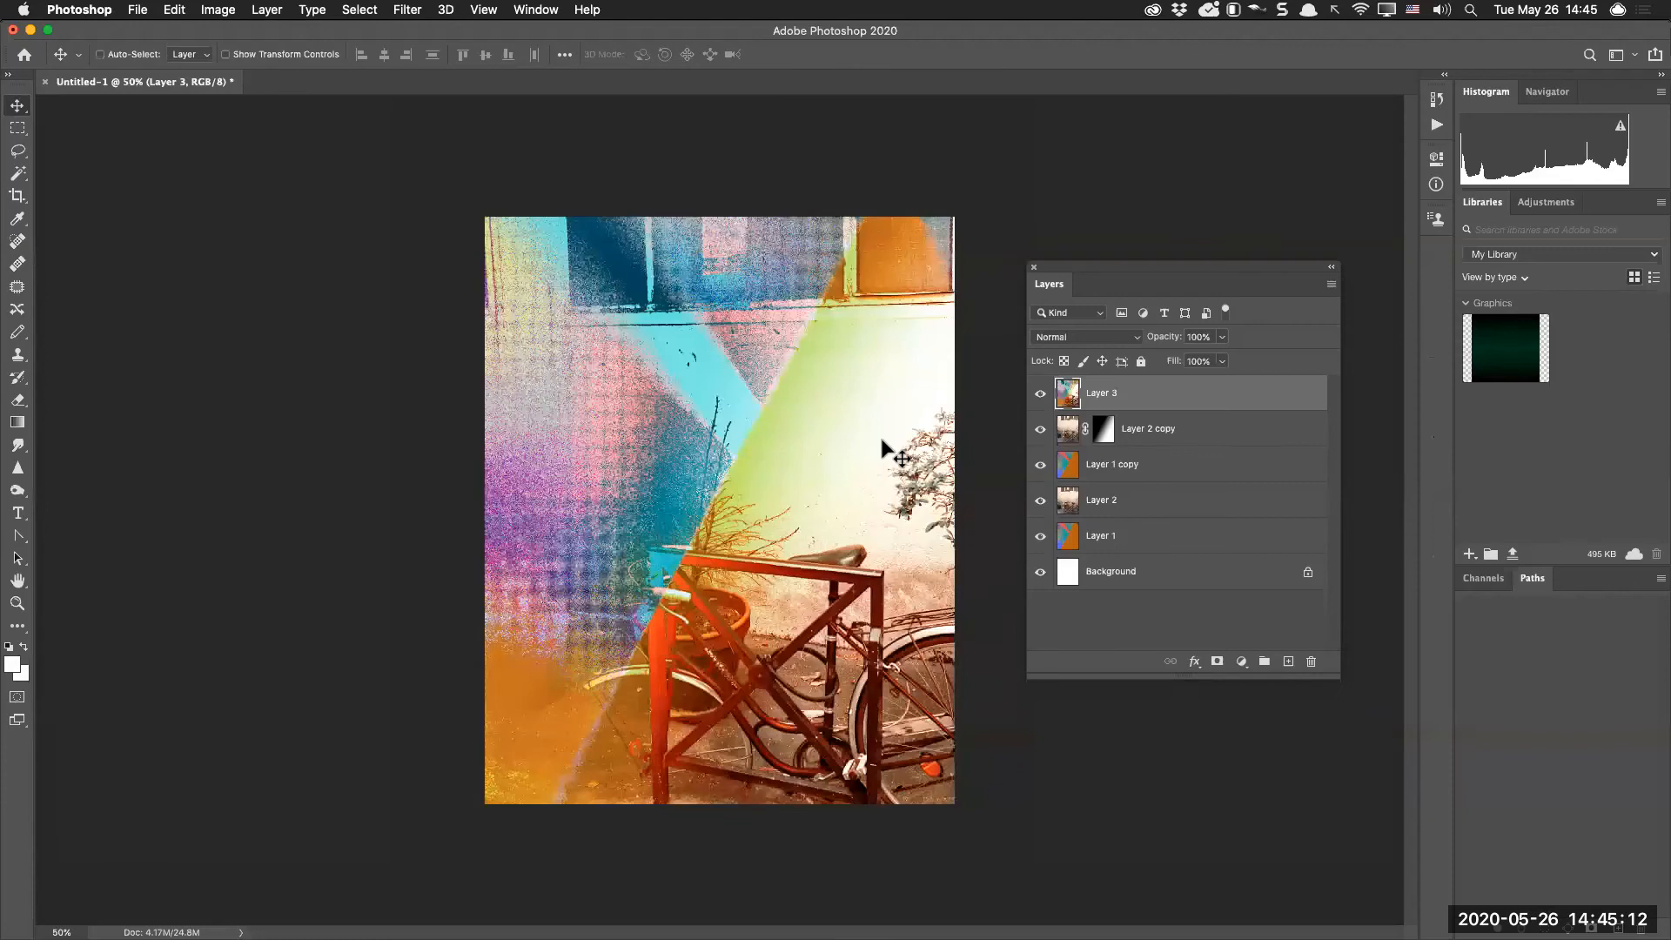
# Compare the filtered Layer 3 with the layers beneath it by toggling its visibility
pyautogui.click(1039, 395)
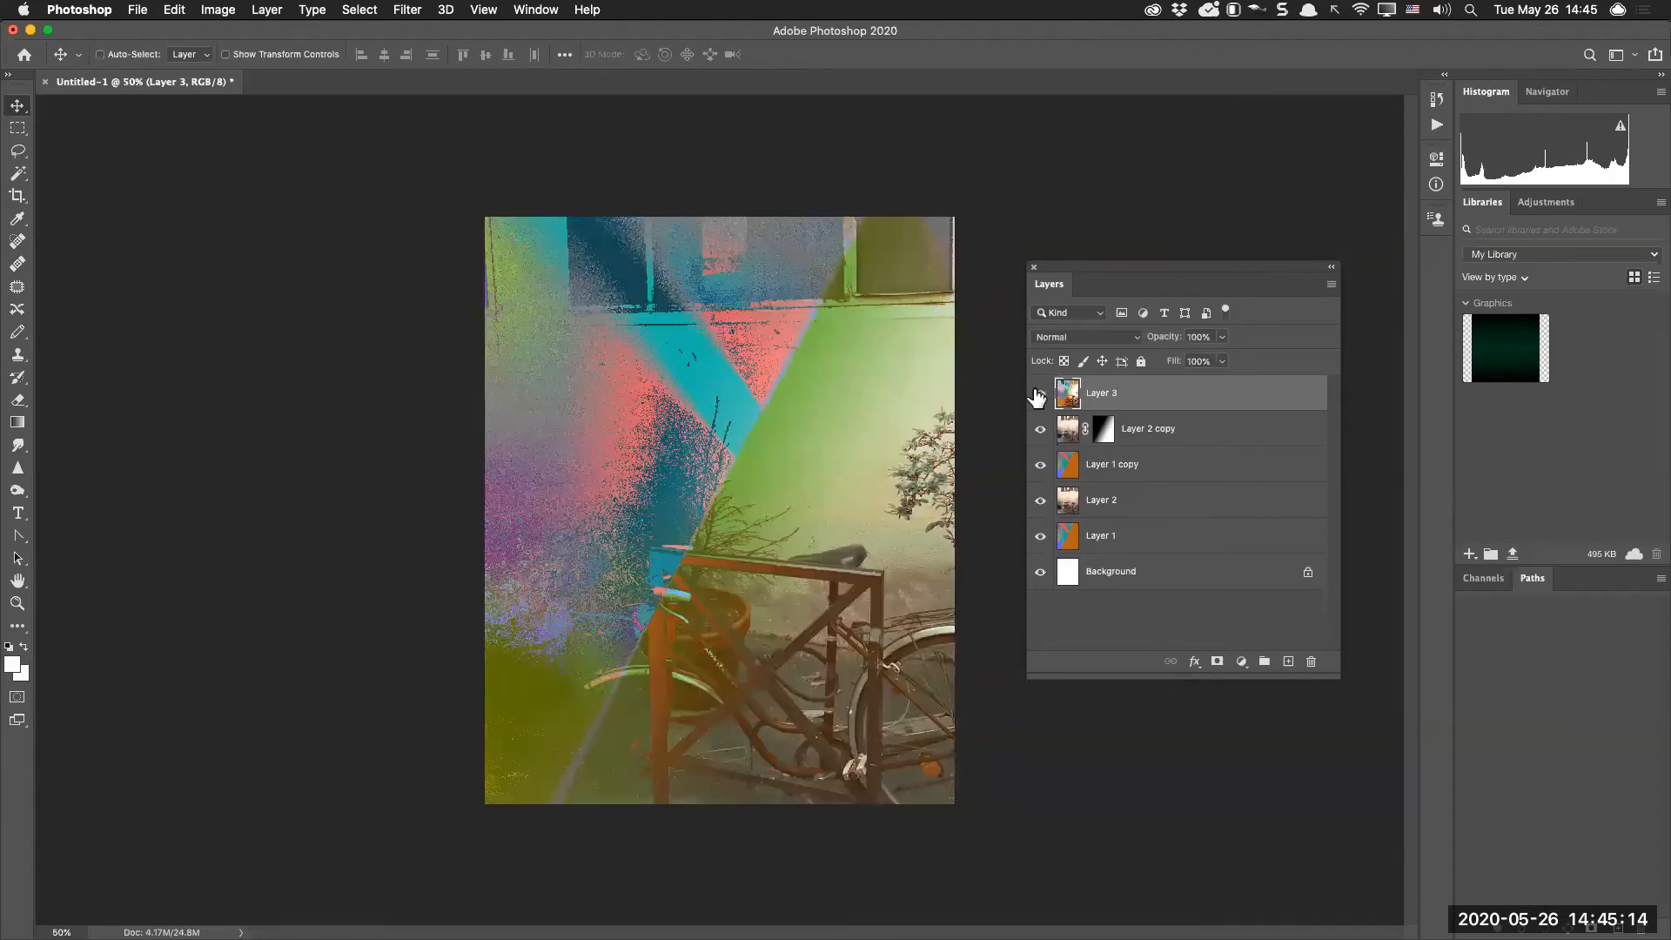
pyautogui.click(1039, 394)
pyautogui.click(1039, 394)
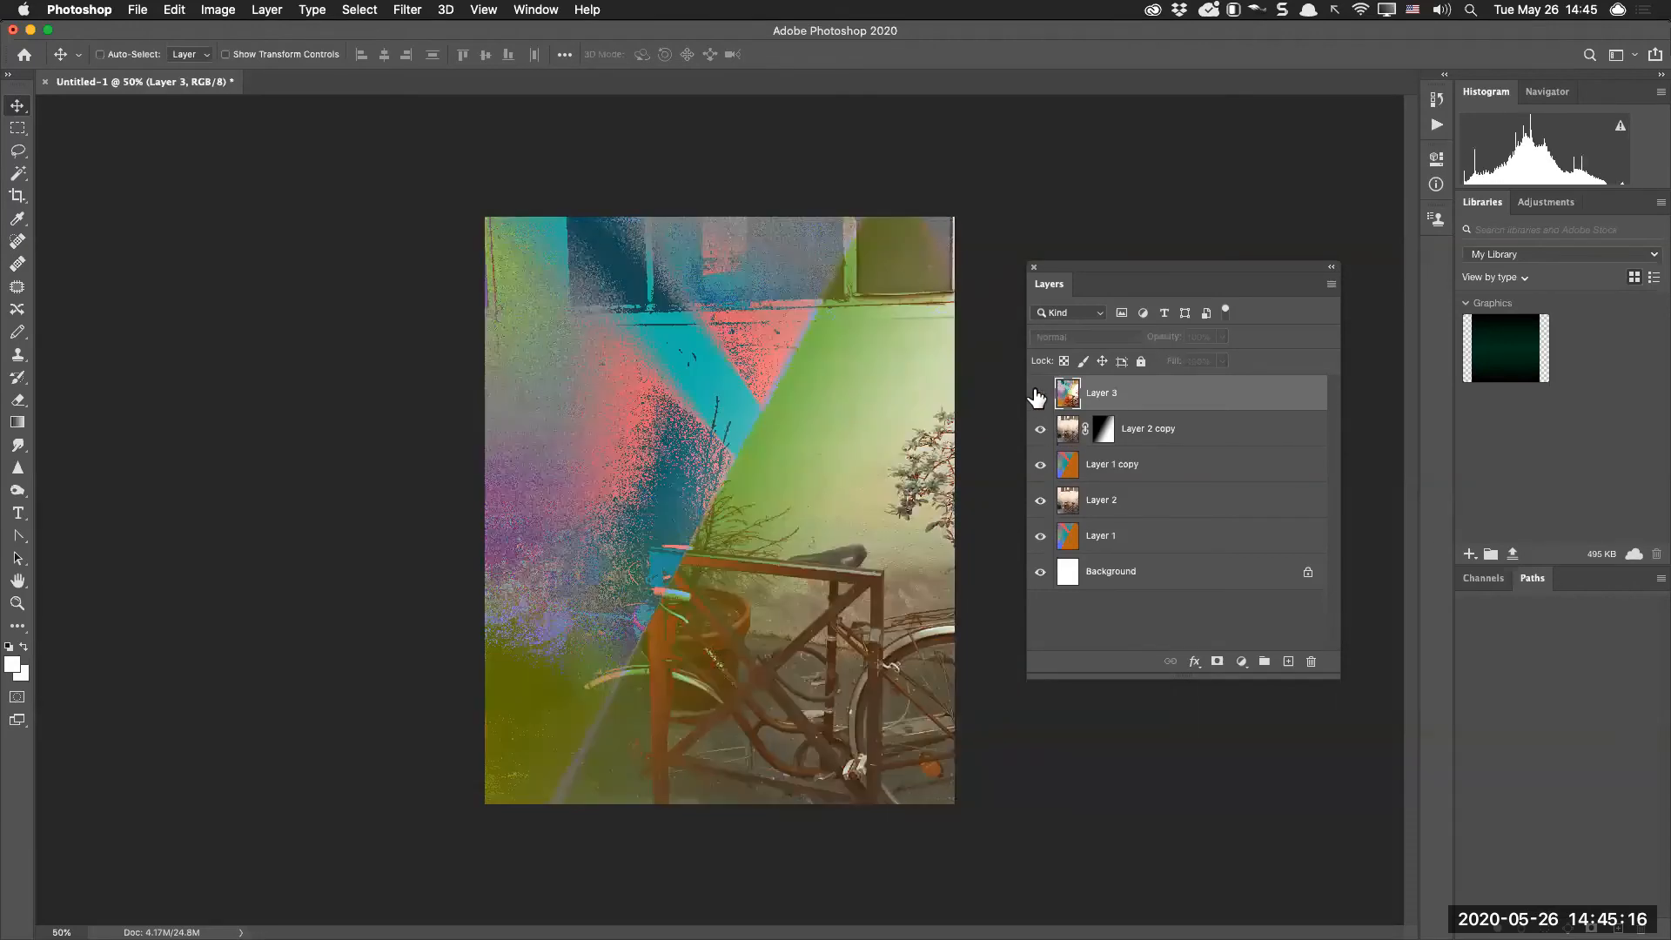
pyautogui.click(1039, 394)
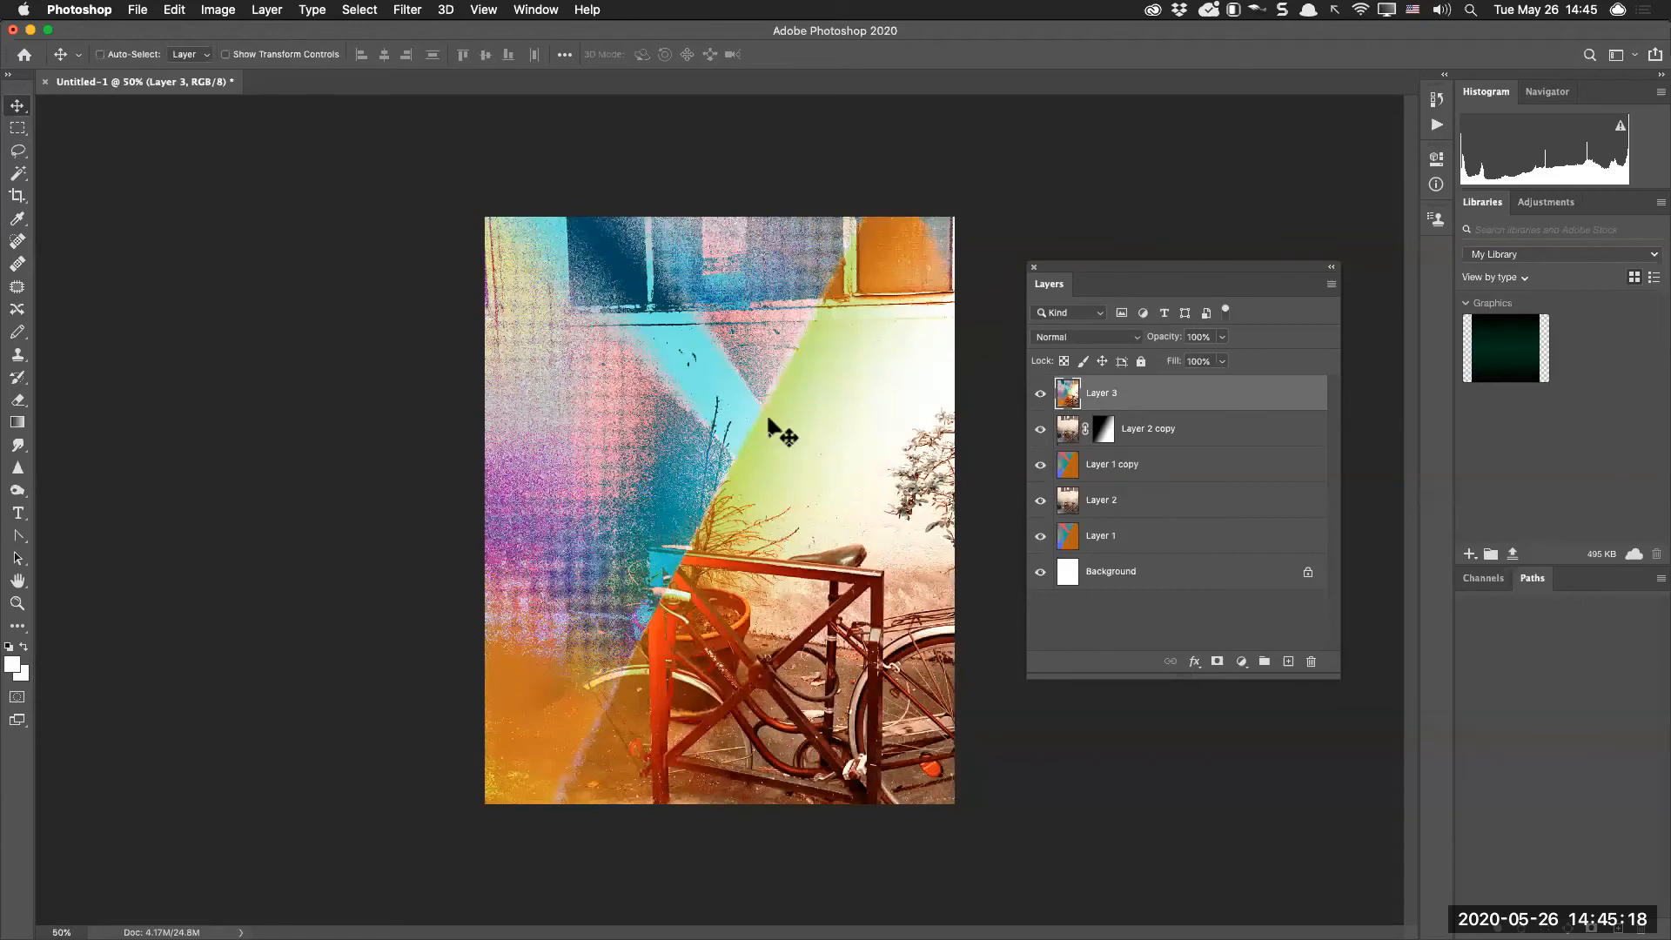
# Compare the image with and without Layer 3 at 50% and 100% zoom by toggling the layer's visibility
pyautogui.click(1040, 396)
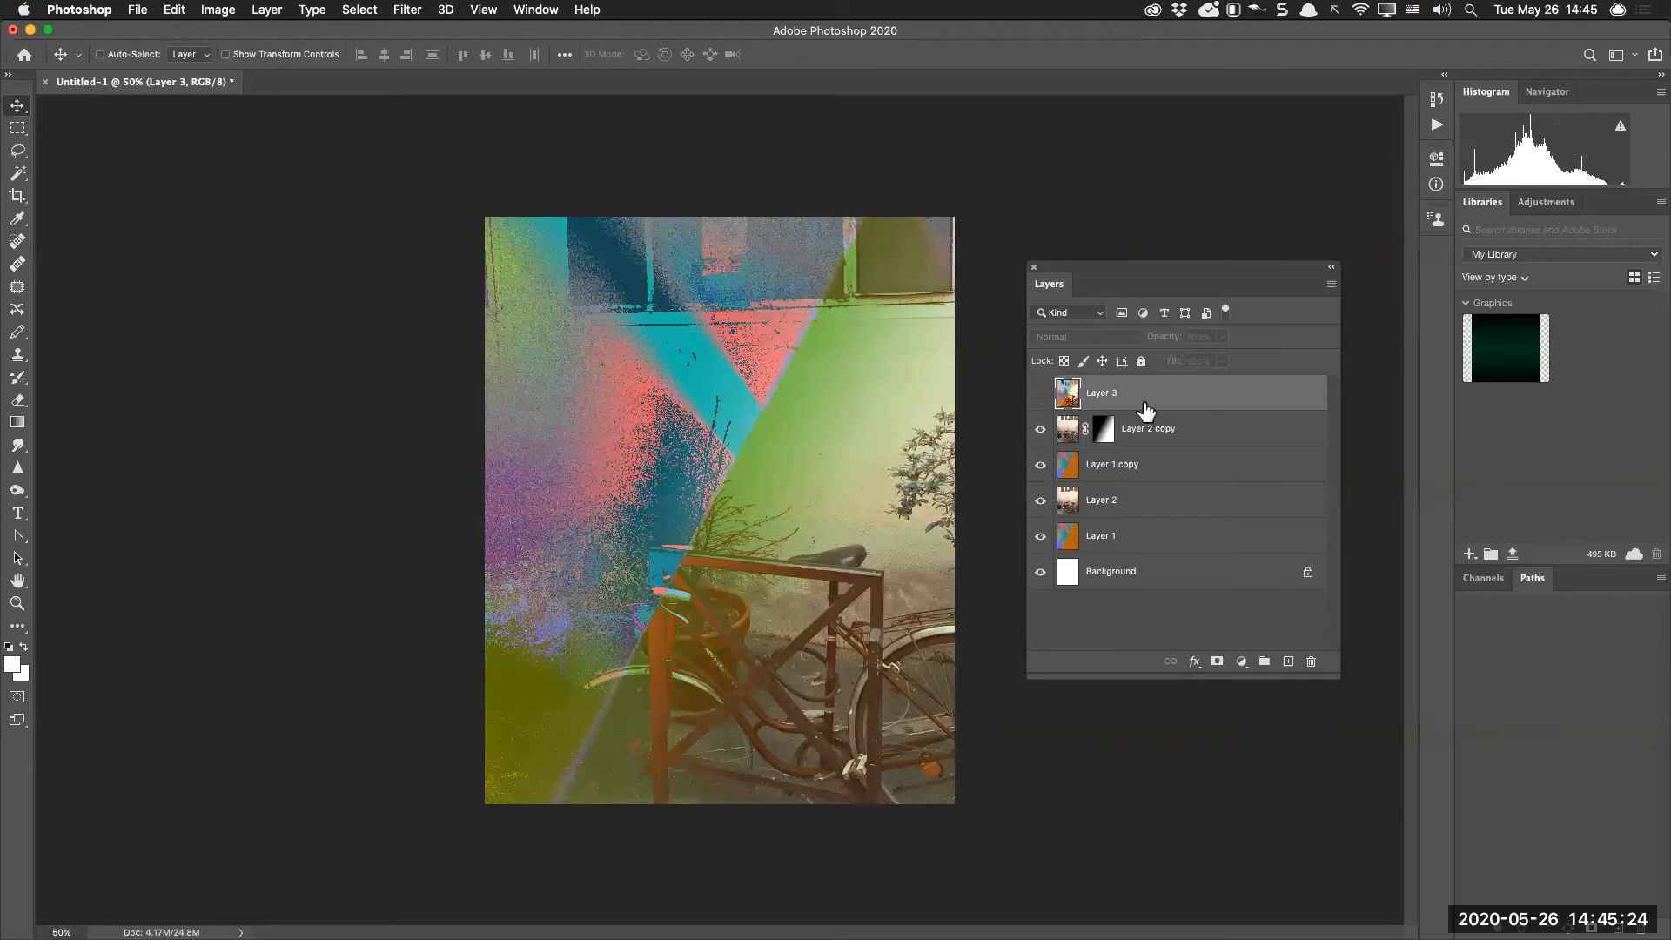
pyautogui.click(1041, 394)
pyautogui.press('super+1')
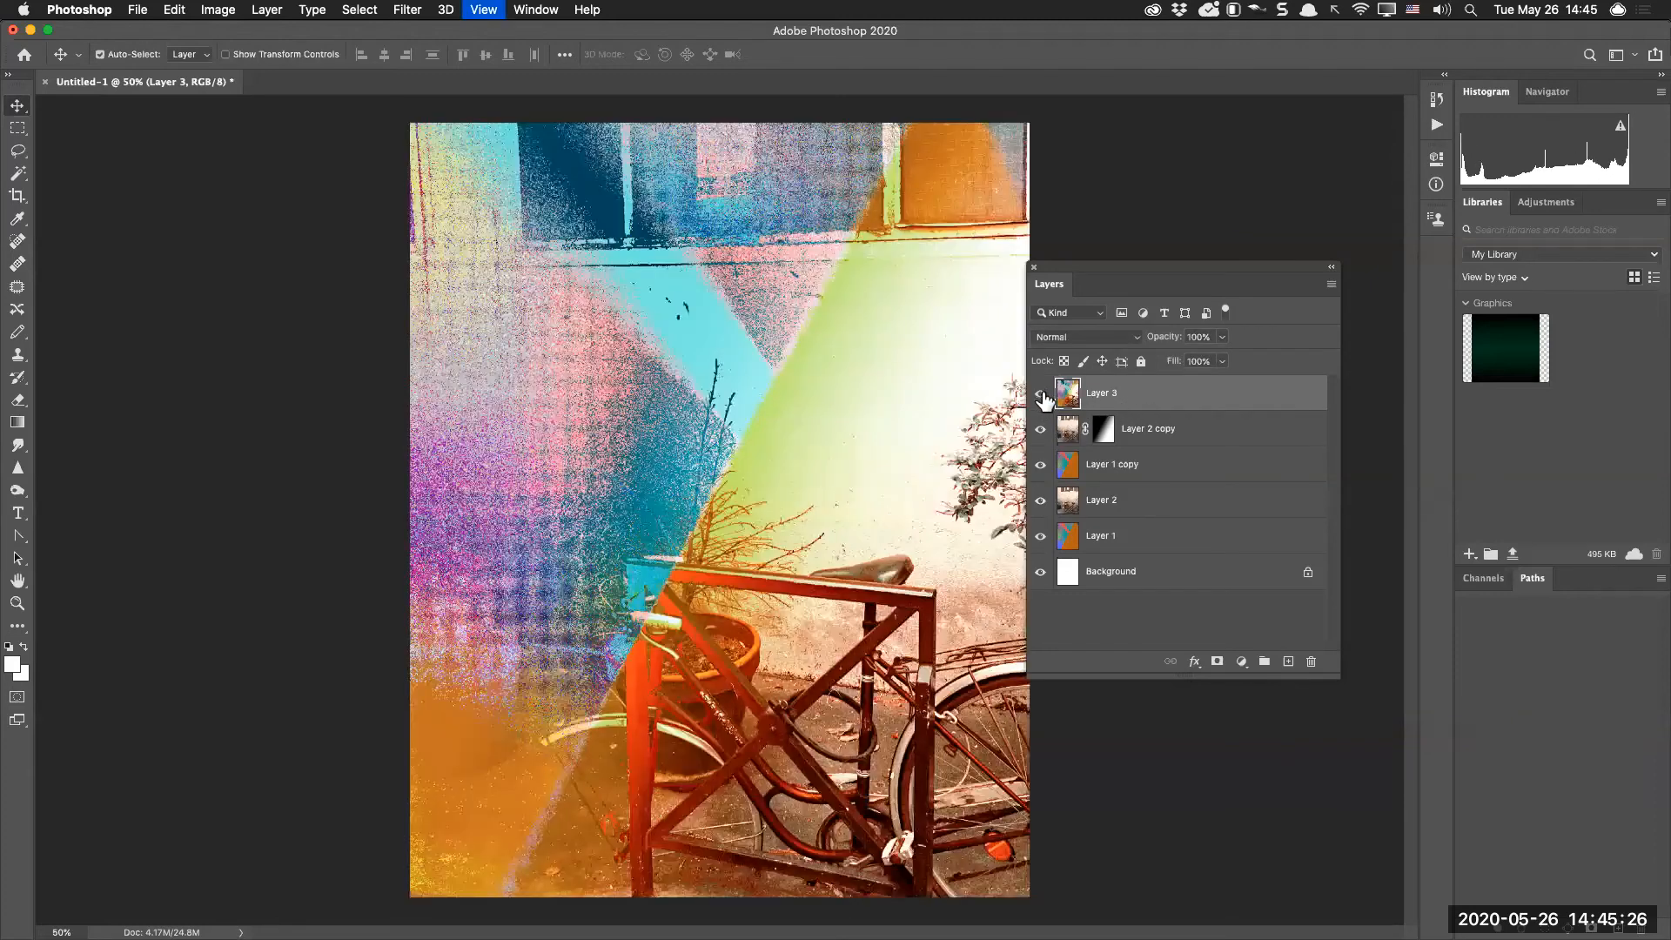
pyautogui.click(1041, 394)
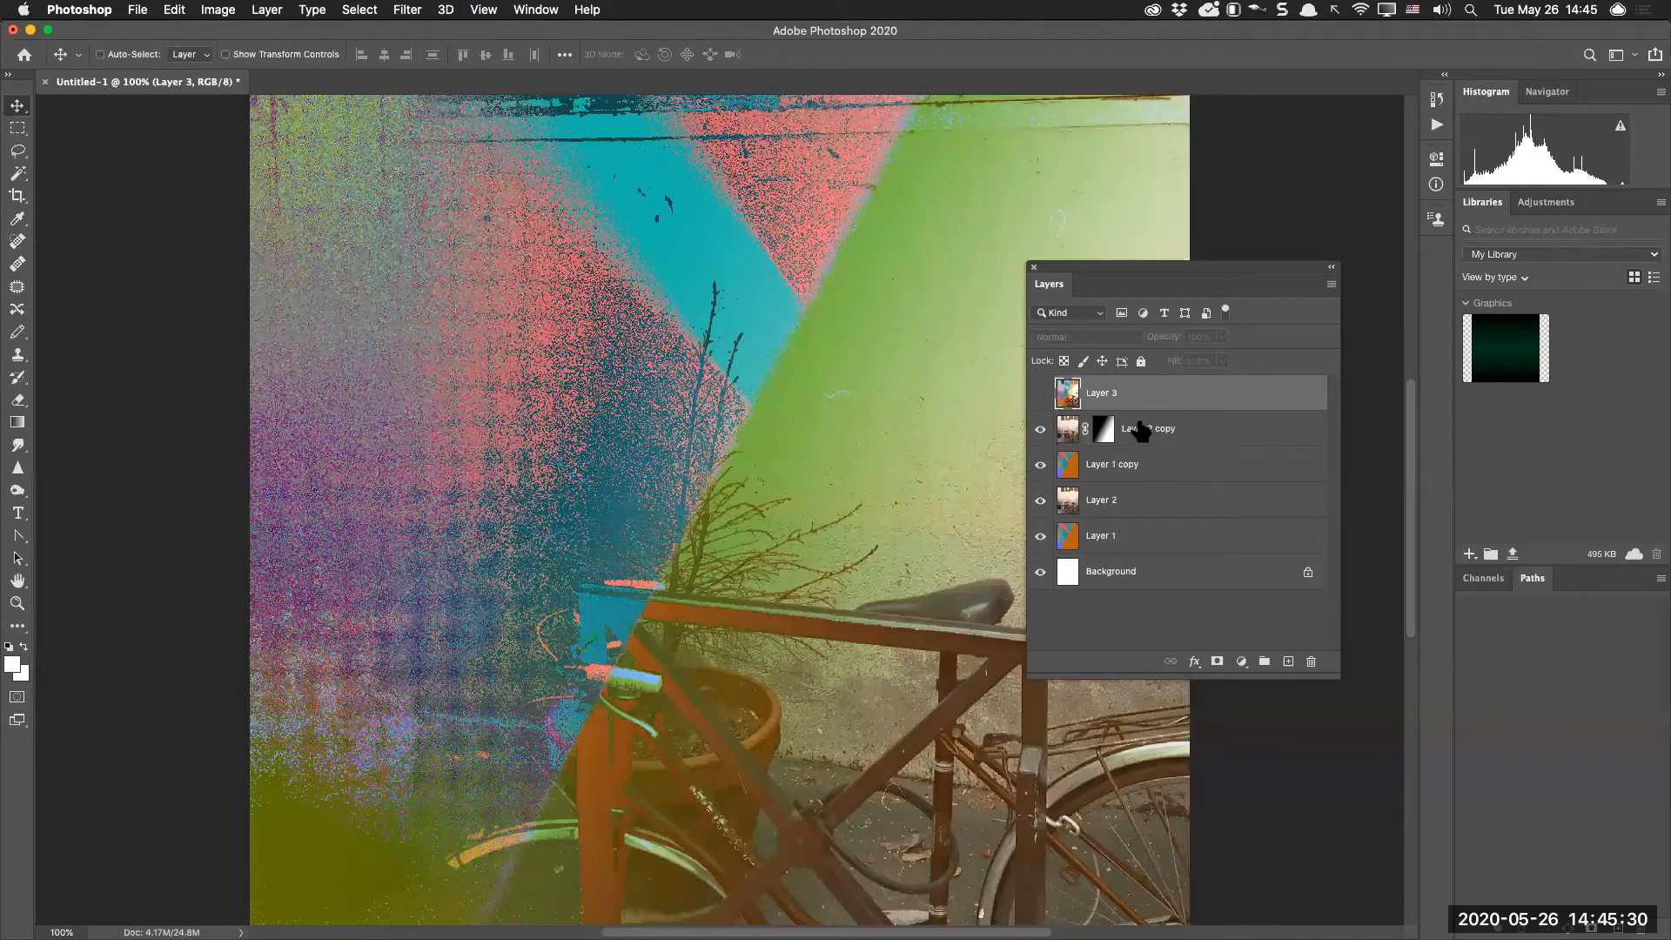
pyautogui.click(1041, 395)
pyautogui.click(1041, 394)
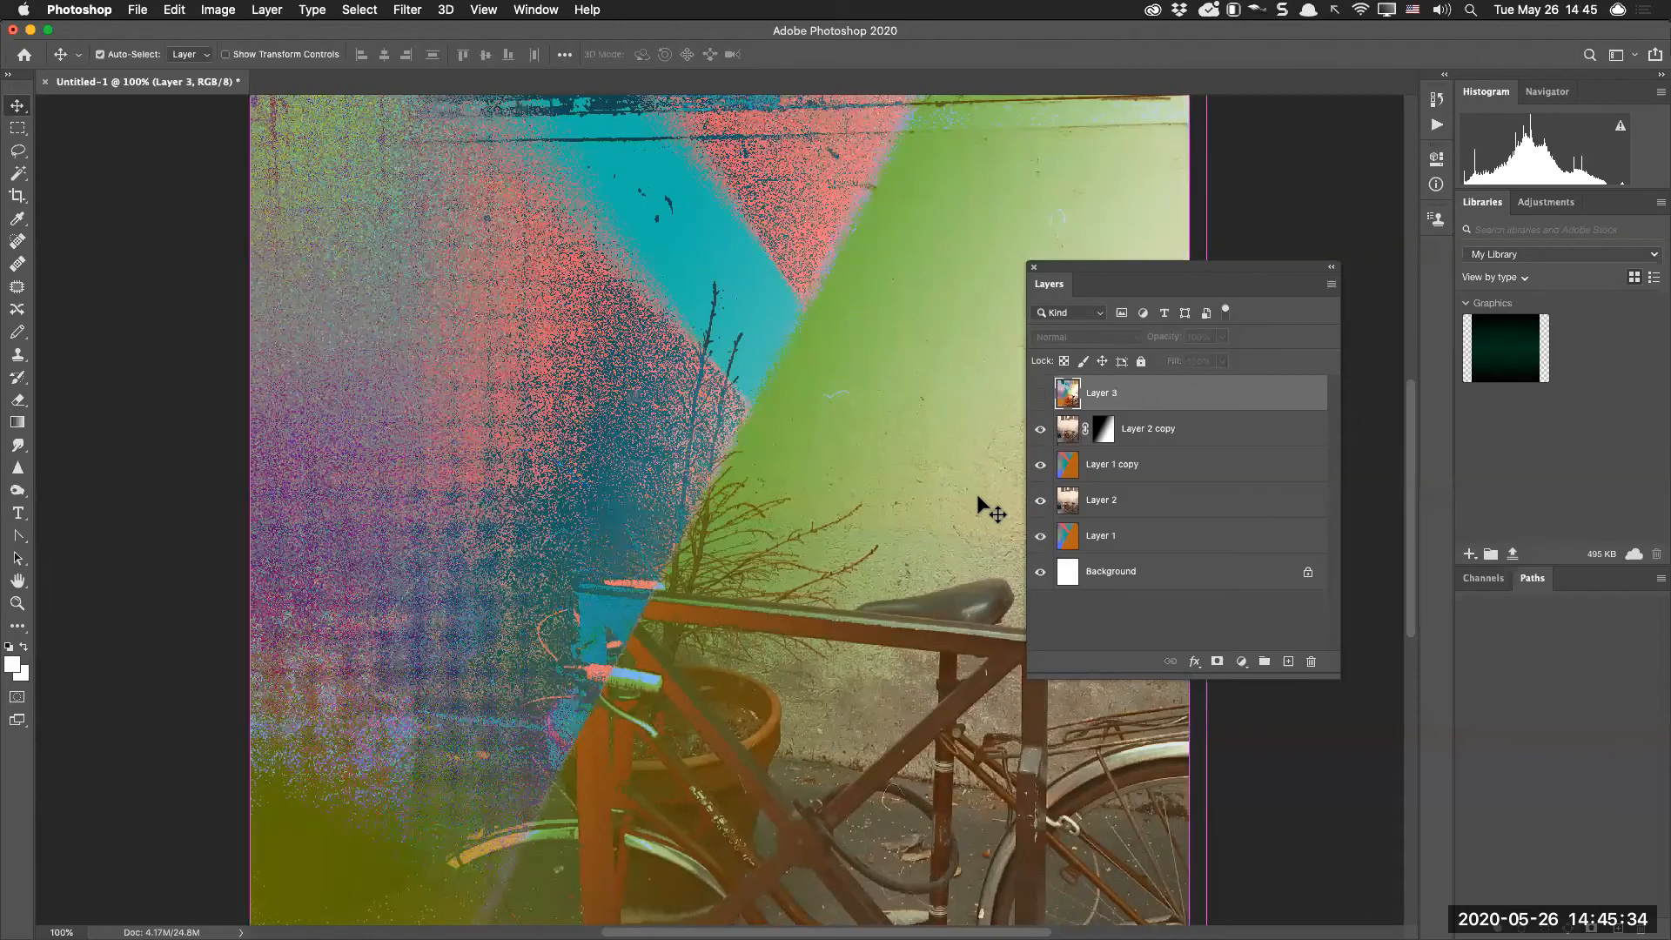
pyautogui.press('super+minus')
pyautogui.press('super+minus')
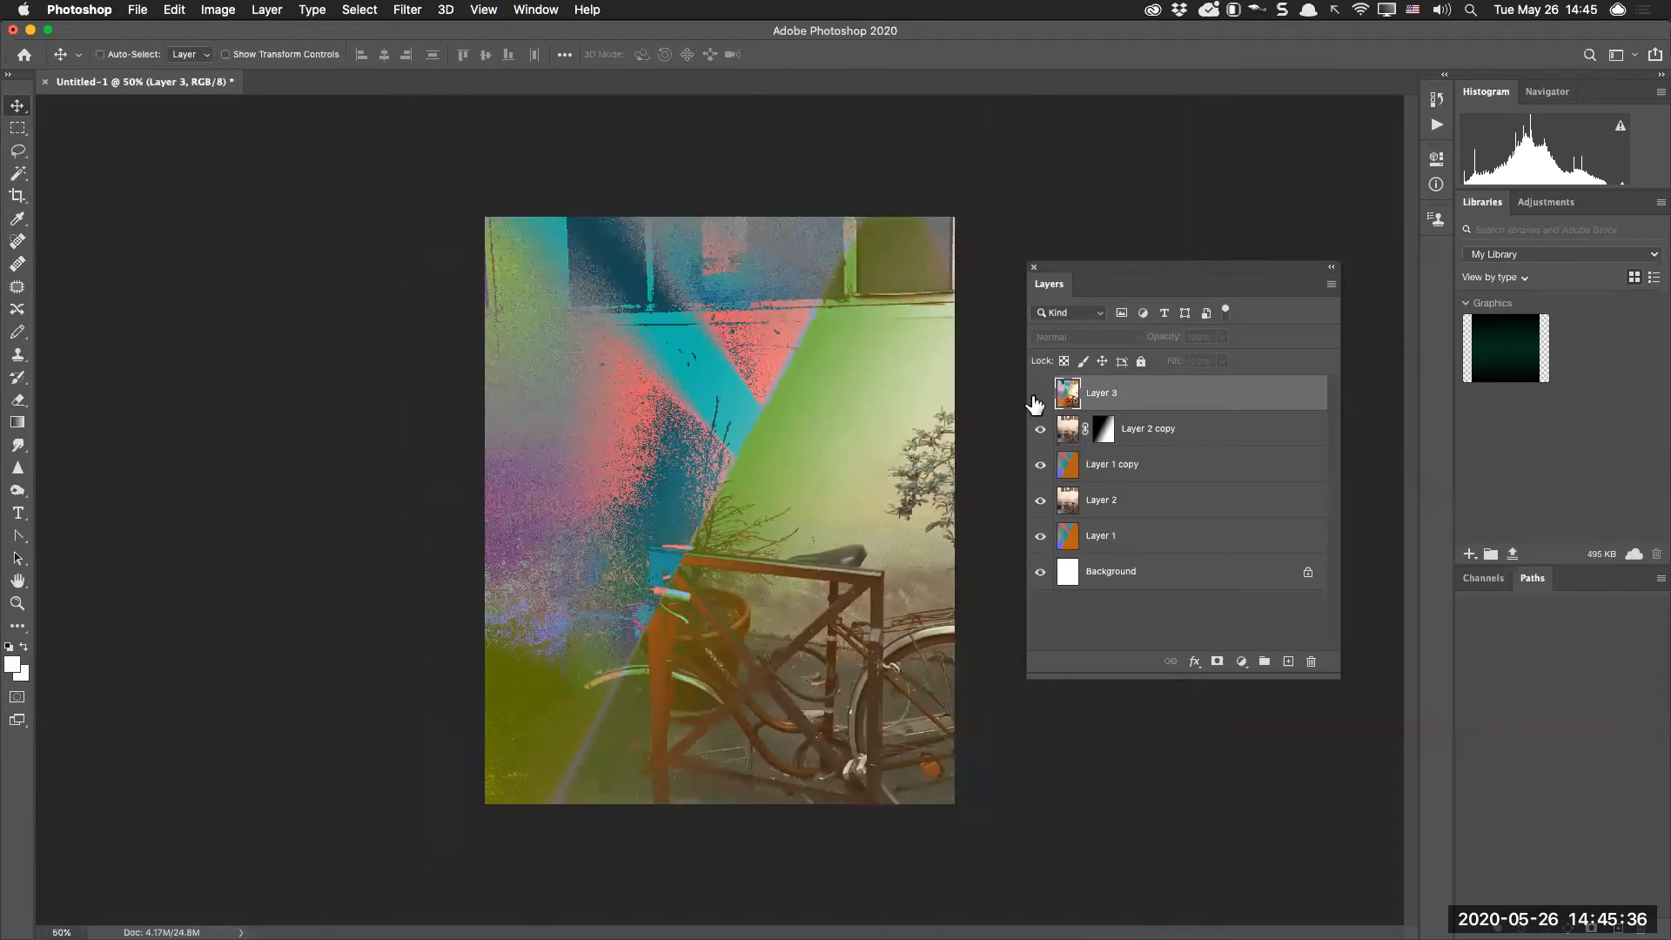
# Examine the unfiltered layers beneath Layer 3 up close, and make Layer 3 visible again
pyautogui.press('super+plus')
pyautogui.press('super+plus')
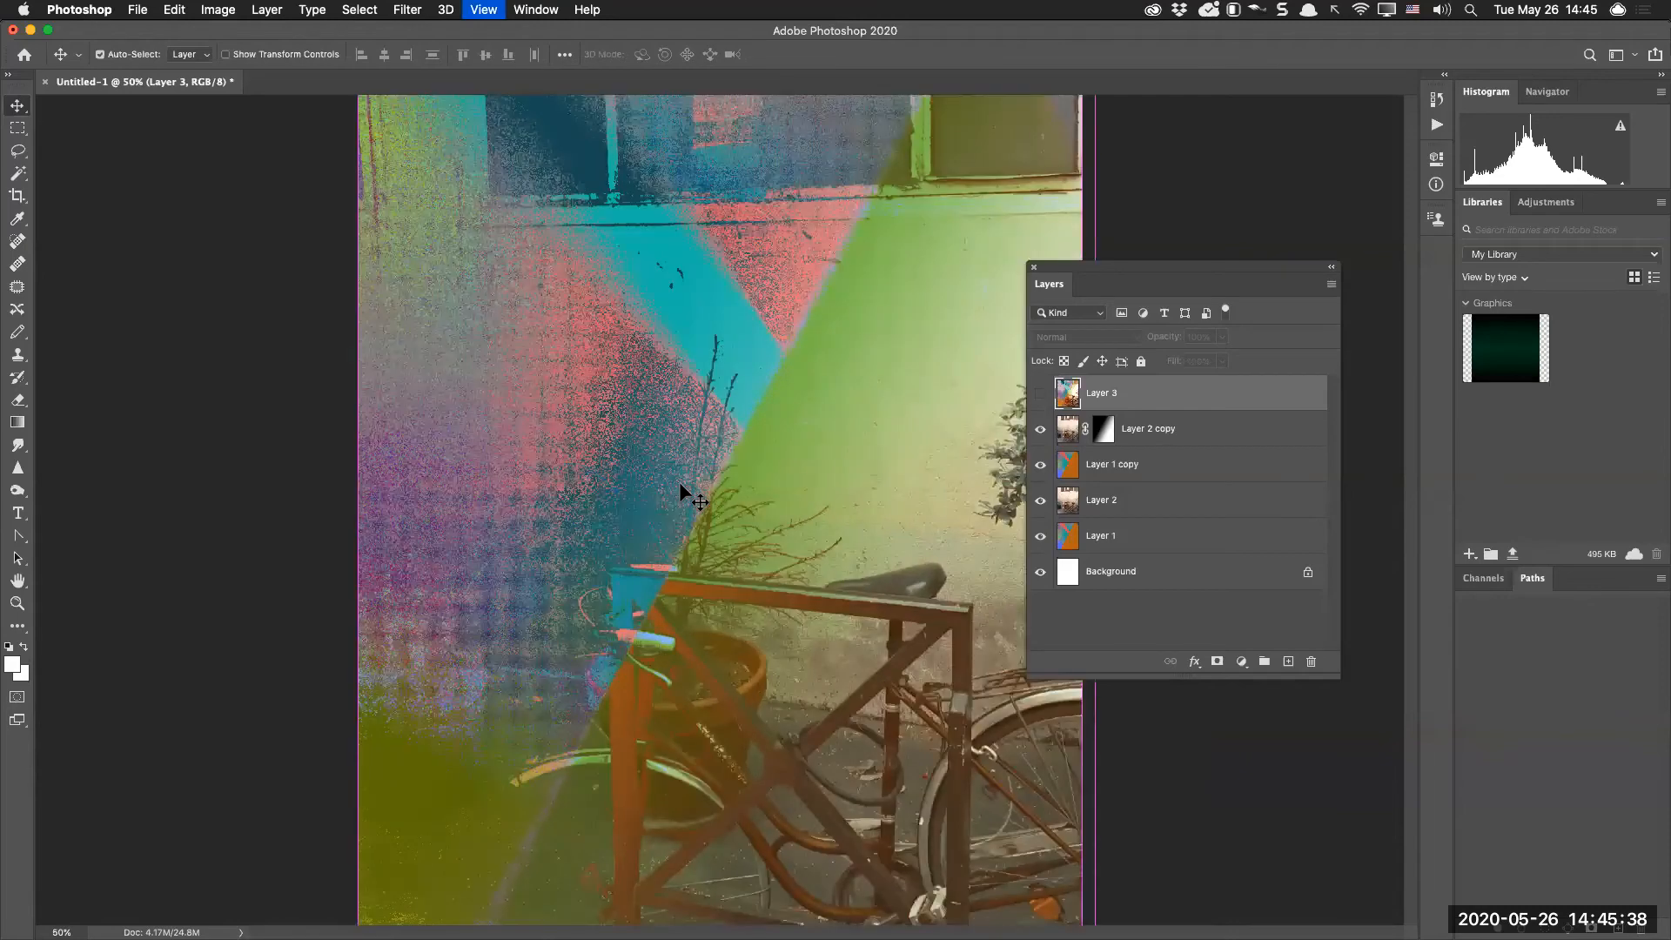
pyautogui.press('super+plus')
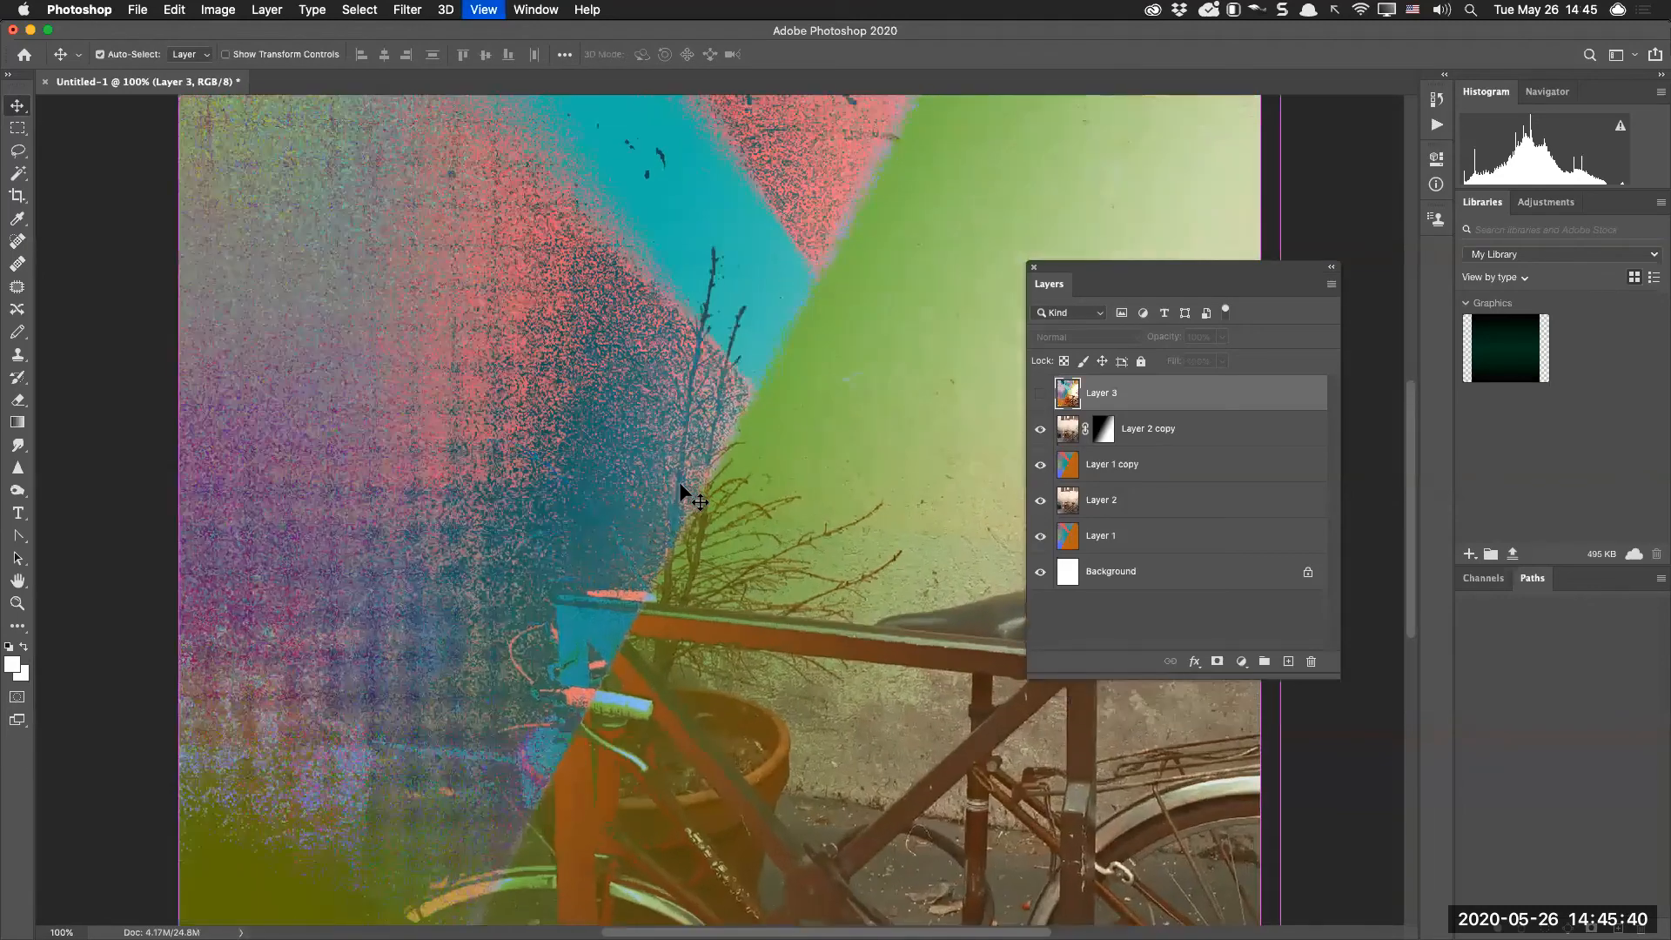
pyautogui.press('super+minus')
pyautogui.press('super+minus')
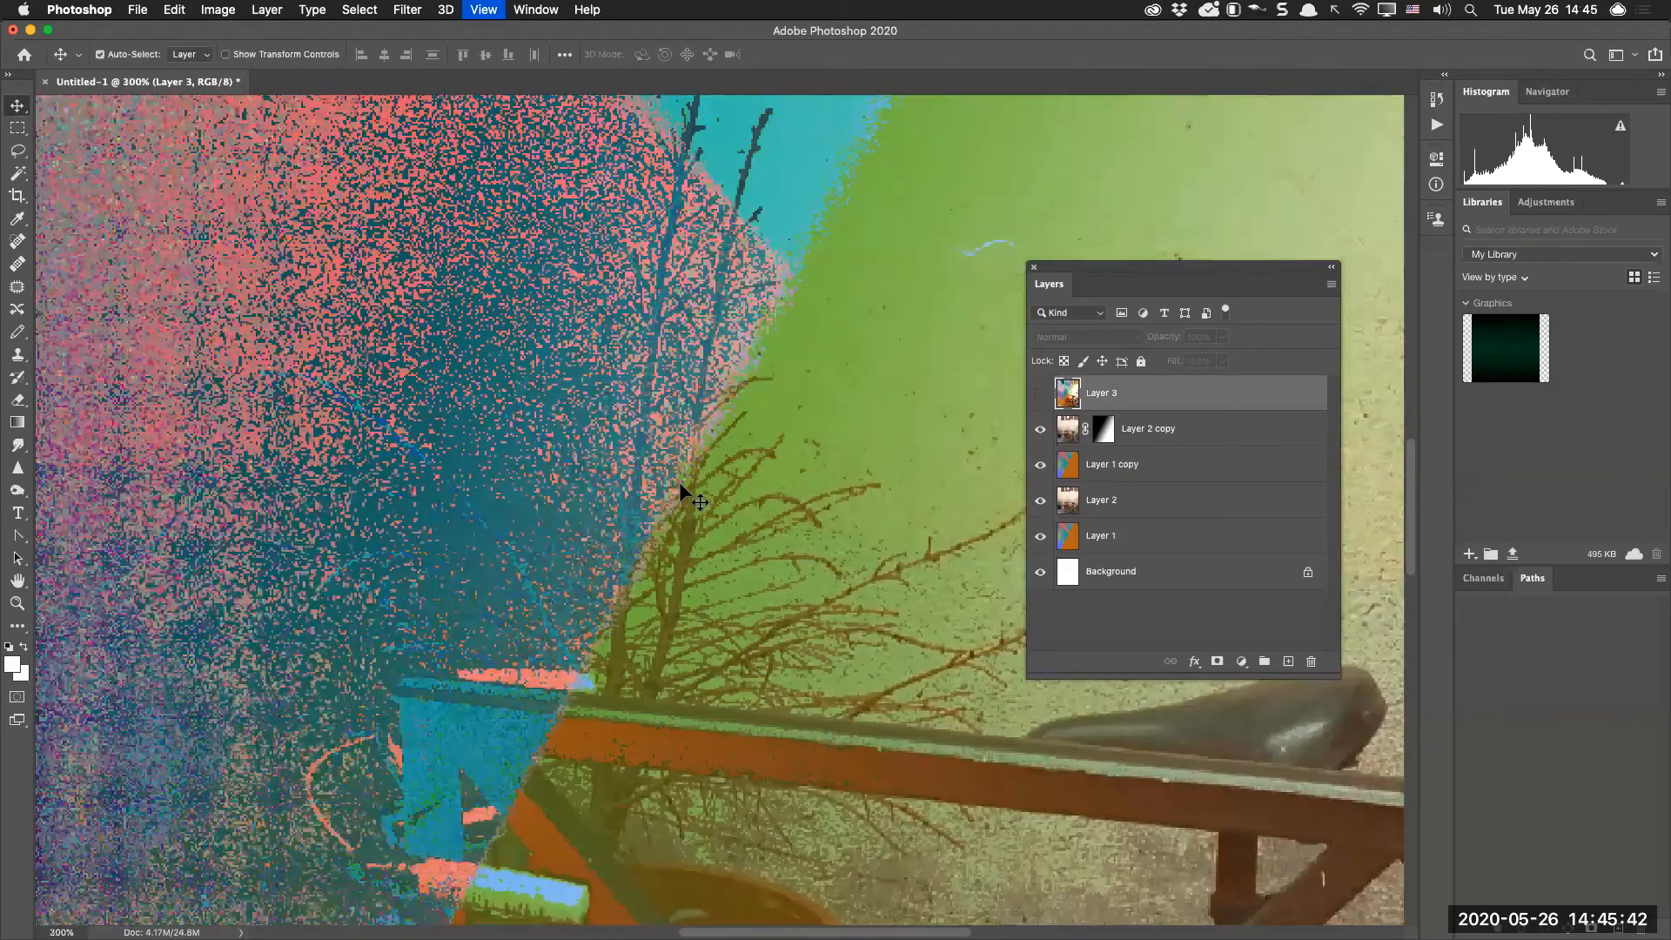
pyautogui.click(1136, 533)
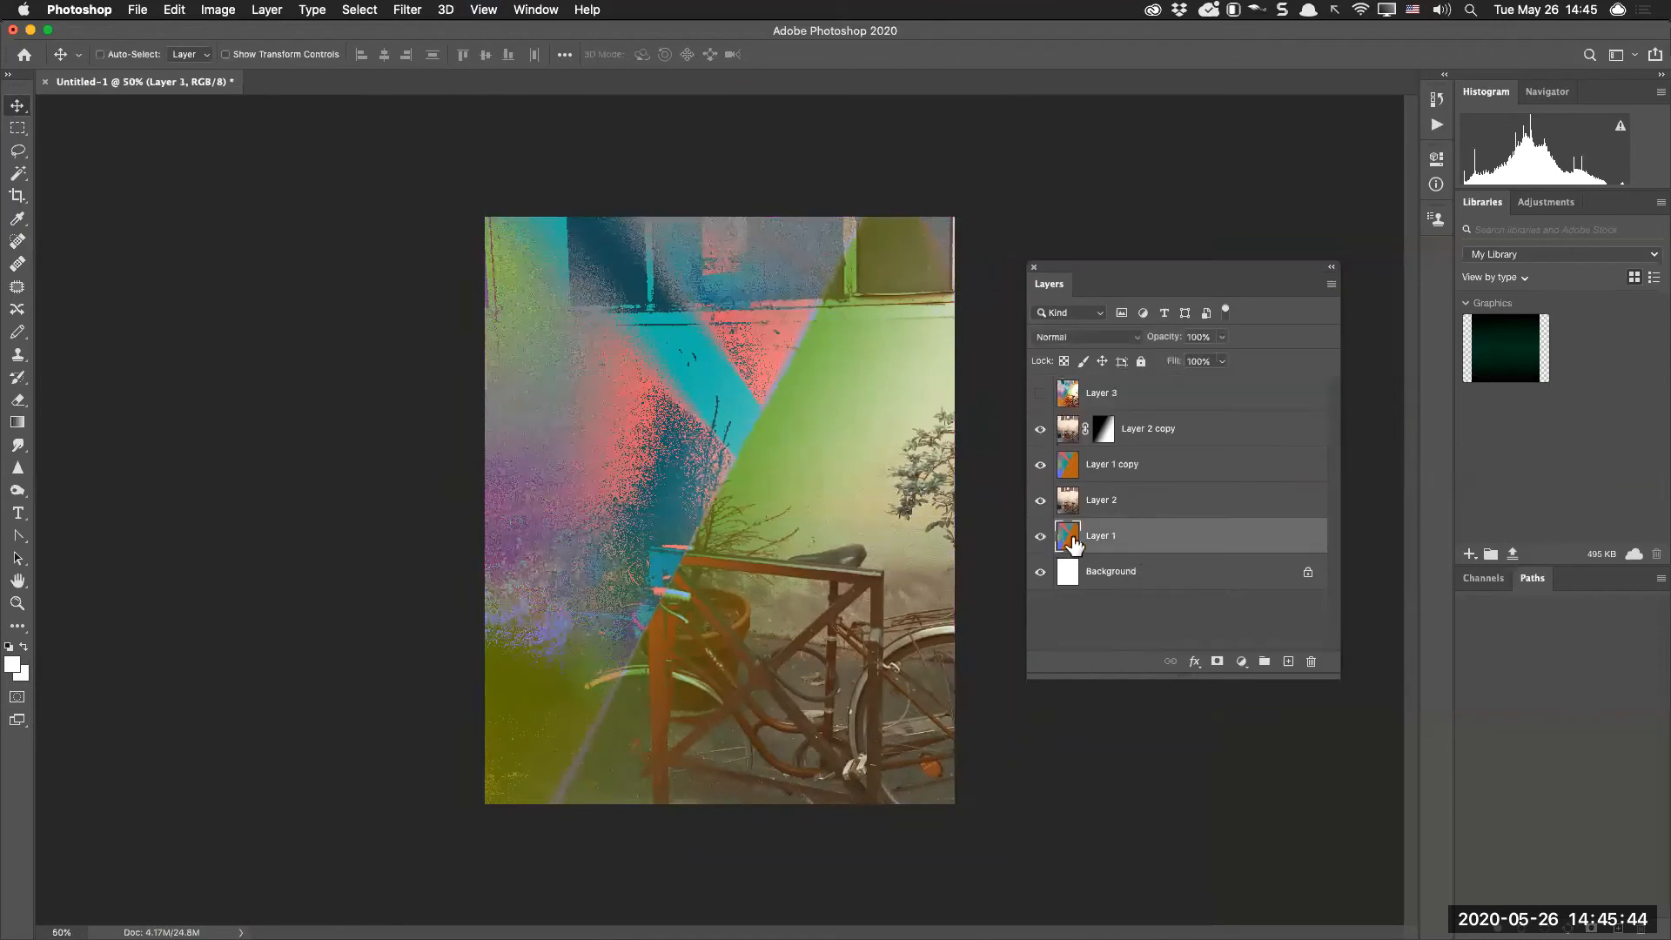
pyautogui.click(1041, 394)
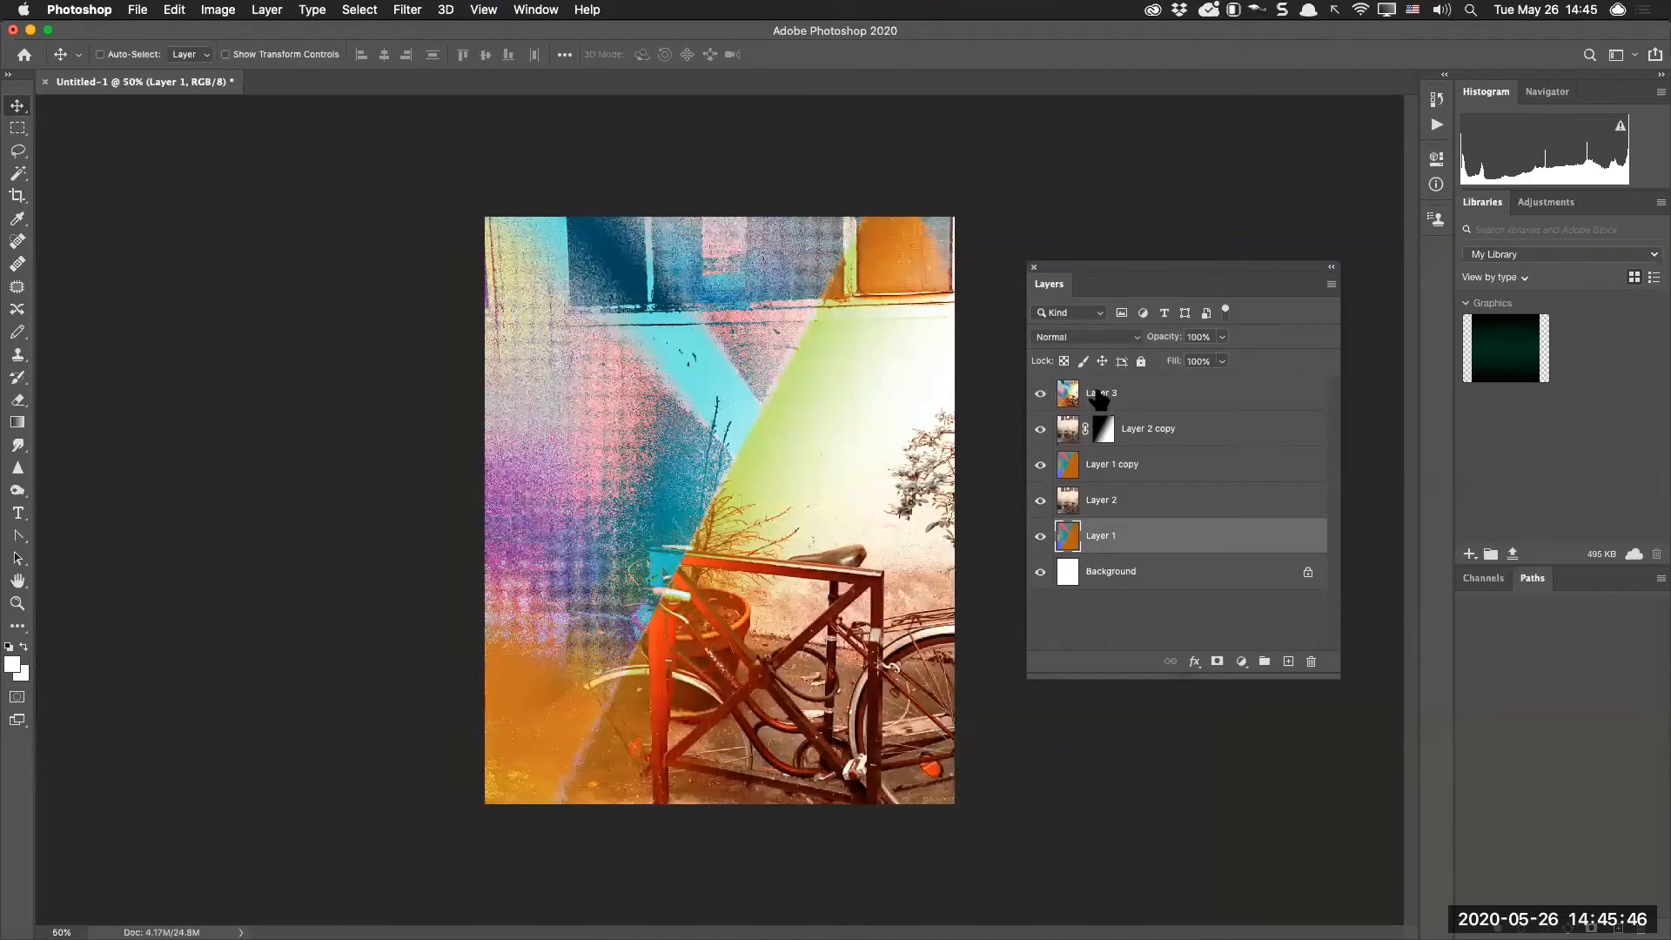
# Duplicate Layer 1 and move the copy above Layer 3 to the top of the layer stack
pyautogui.click(1098, 398)
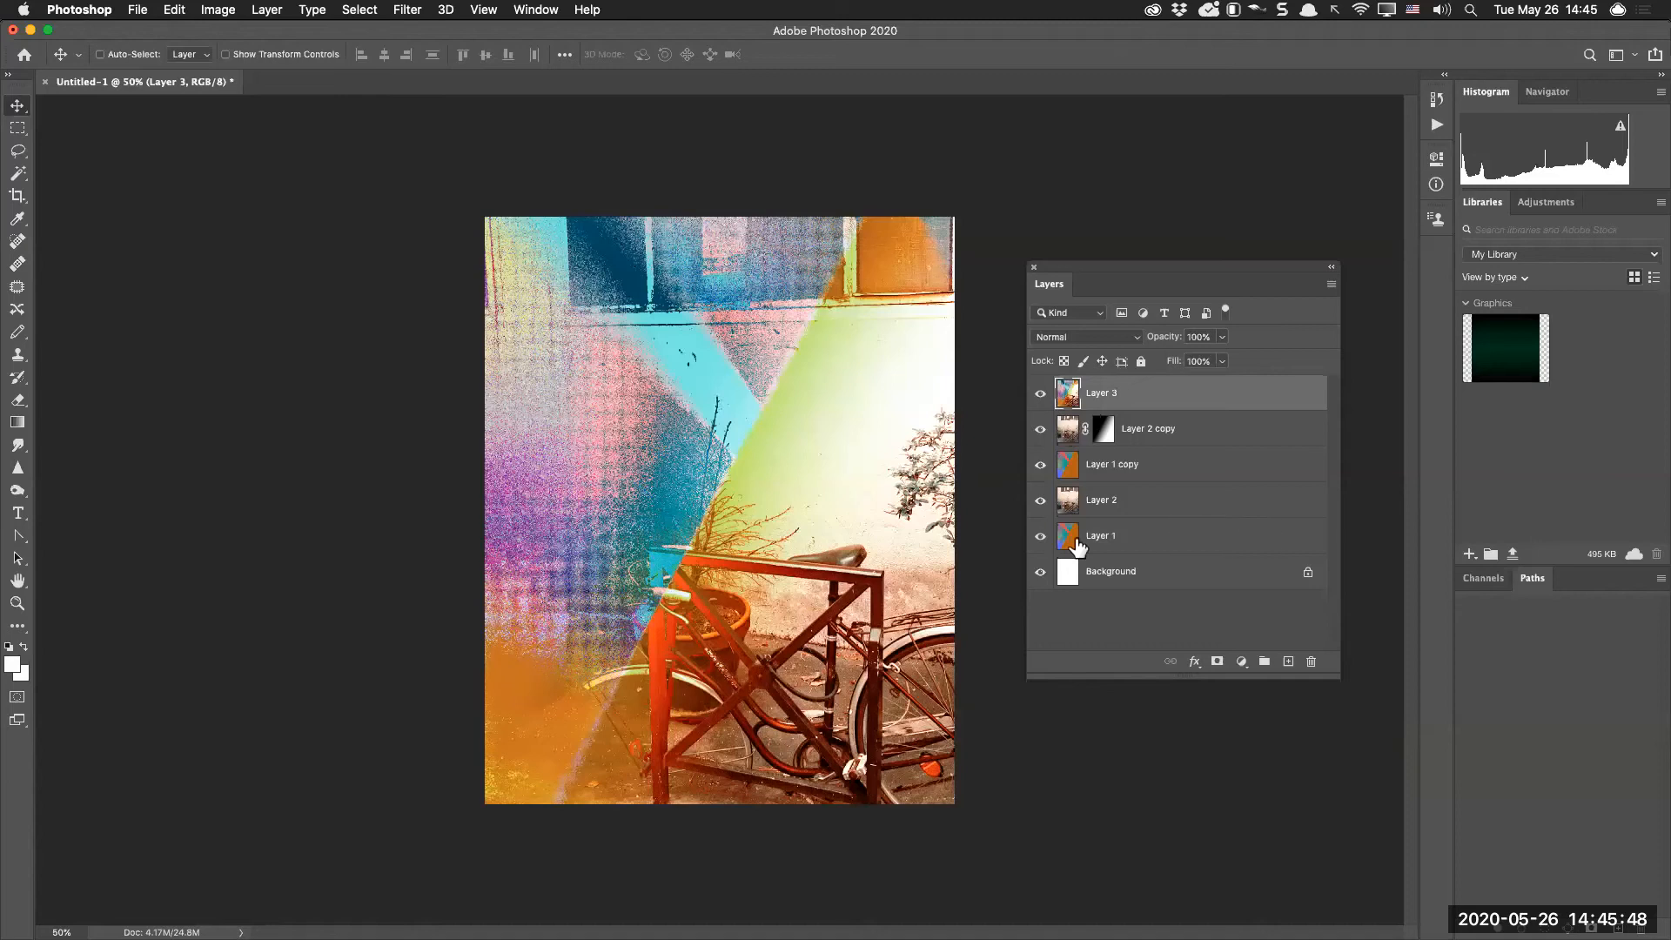
pyautogui.click(1096, 547)
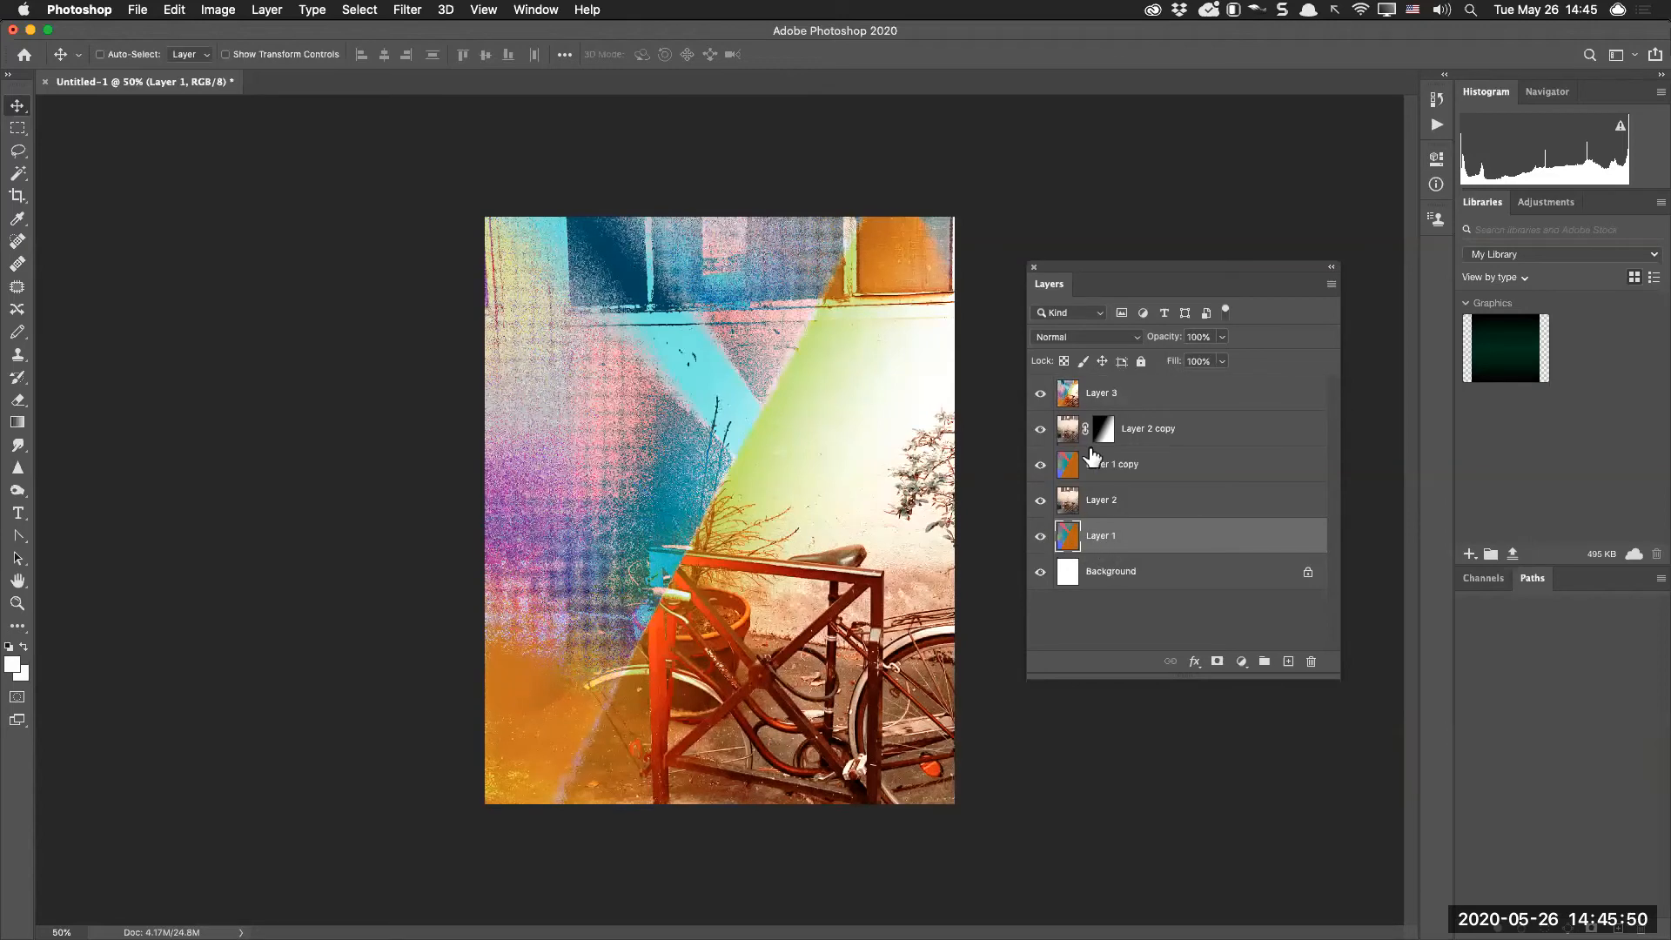
pyautogui.press('super+j')
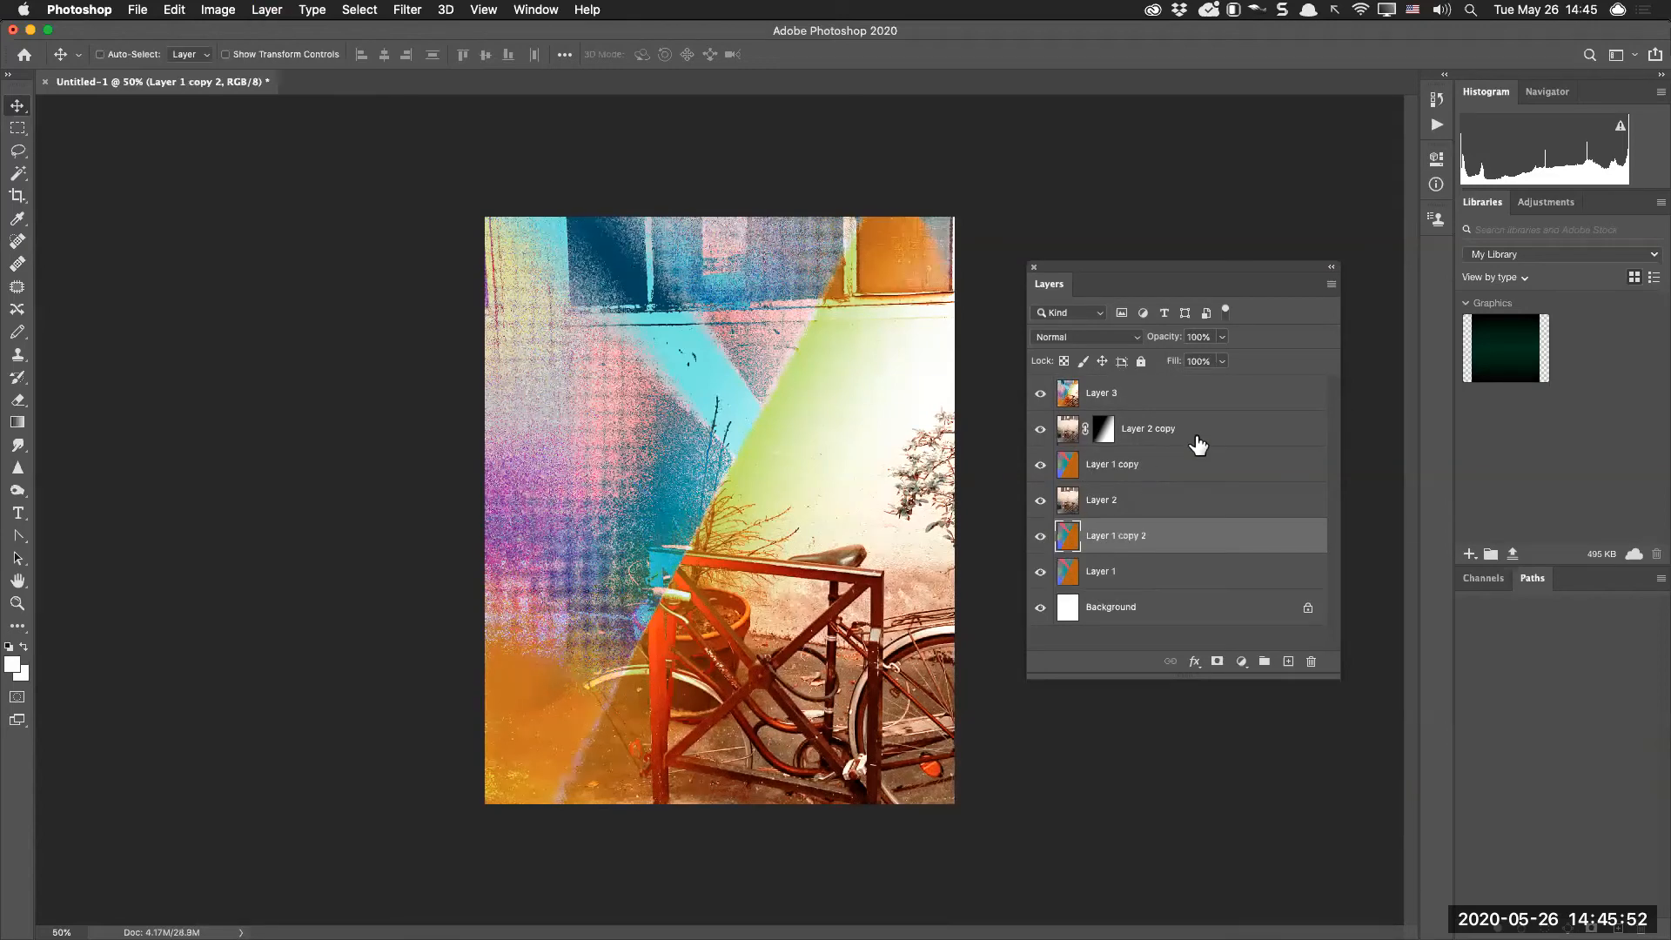
pyautogui.moveTo(1150, 544); pyautogui.dragTo(1146, 381)
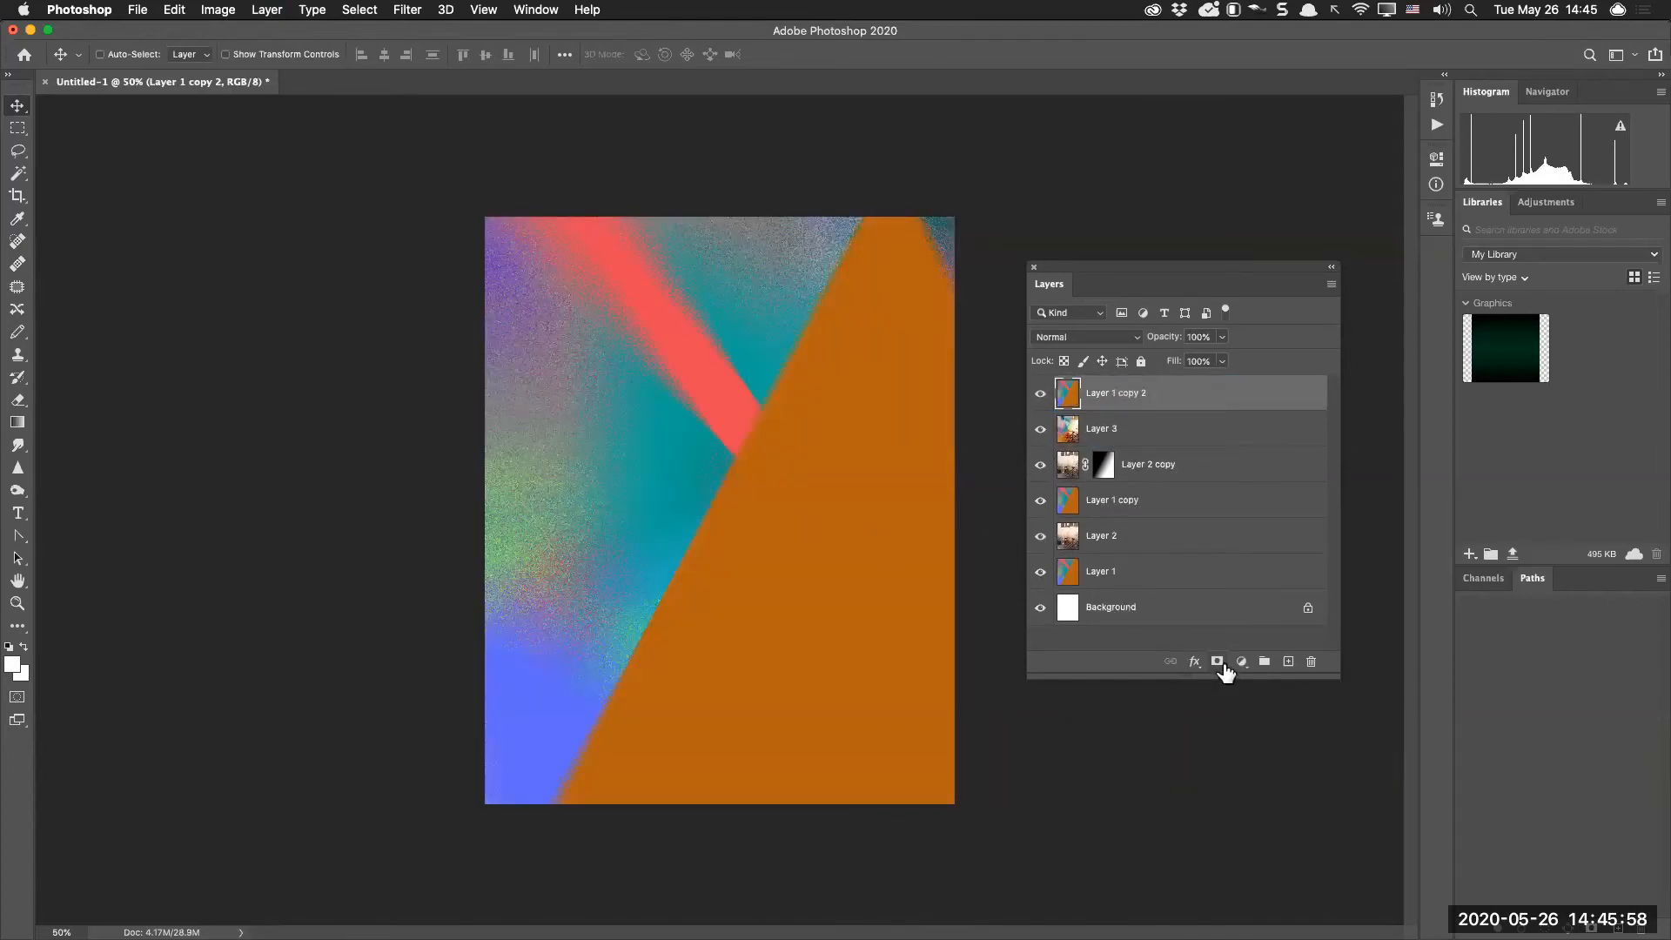
# Add a layer mask to the topmost Layer 1 copy and fill it with a diagonal white-to-black gradient hiding its lower-right part
pyautogui.click(1217, 663)
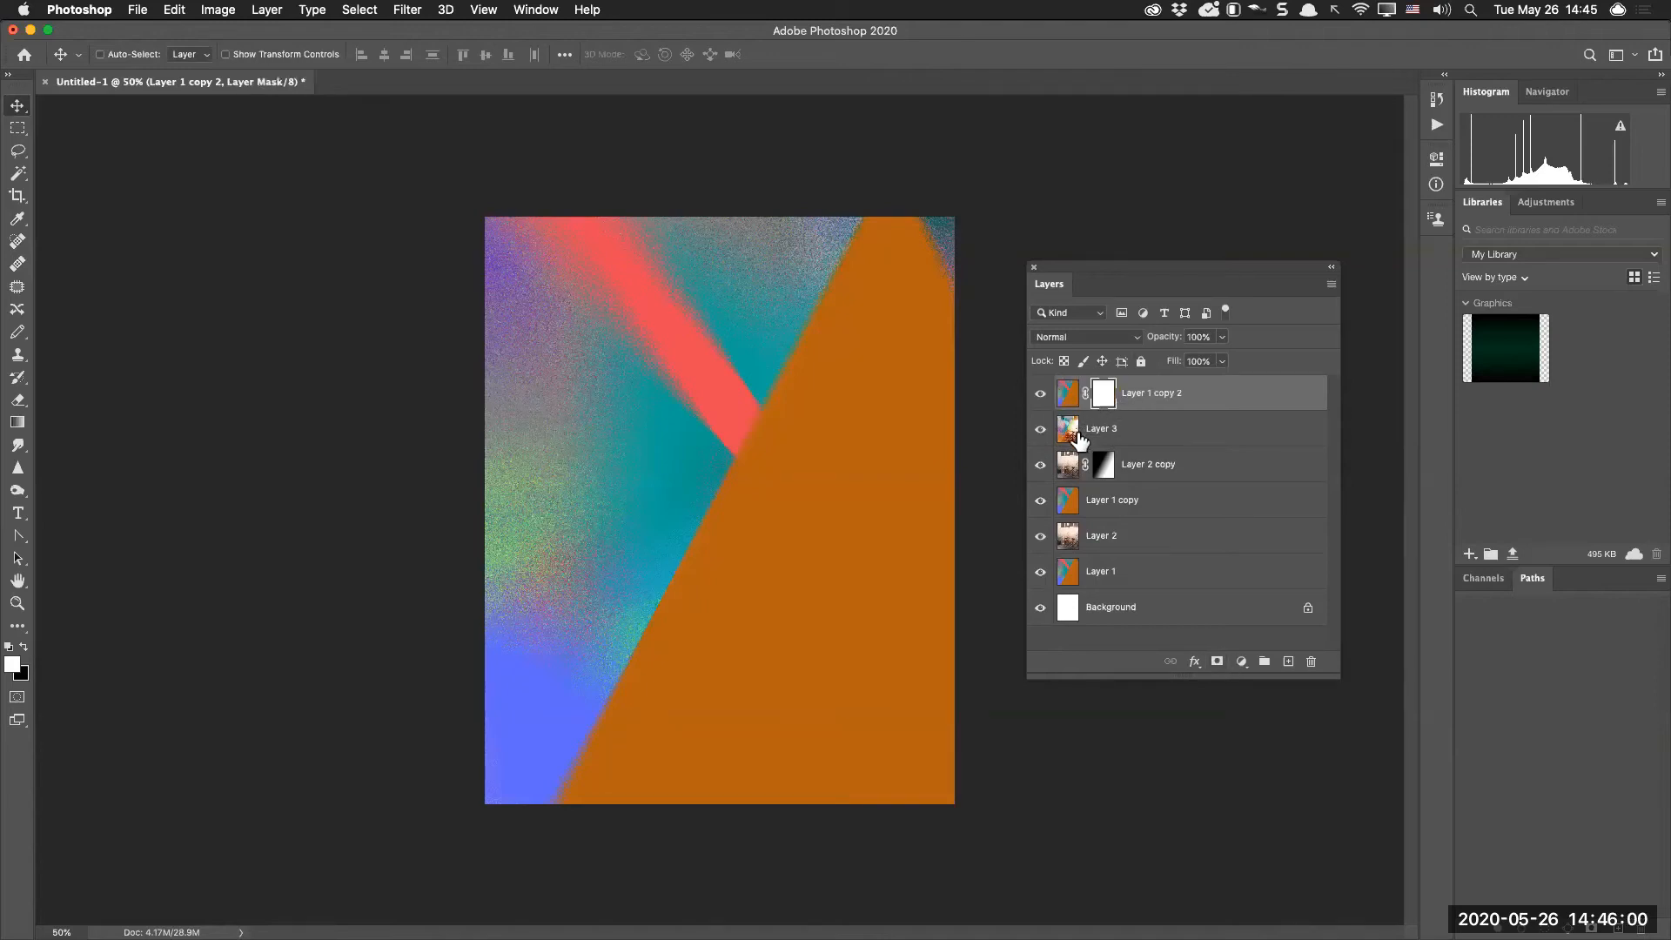
pyautogui.press('g')
pyautogui.moveTo(737, 499); pyautogui.dragTo(768, 519)
pyautogui.moveTo(682, 482); pyautogui.dragTo(775, 566)
pyautogui.moveTo(669, 520); pyautogui.dragTo(726, 432)
pyautogui.moveTo(790, 528); pyautogui.dragTo(790, 528)
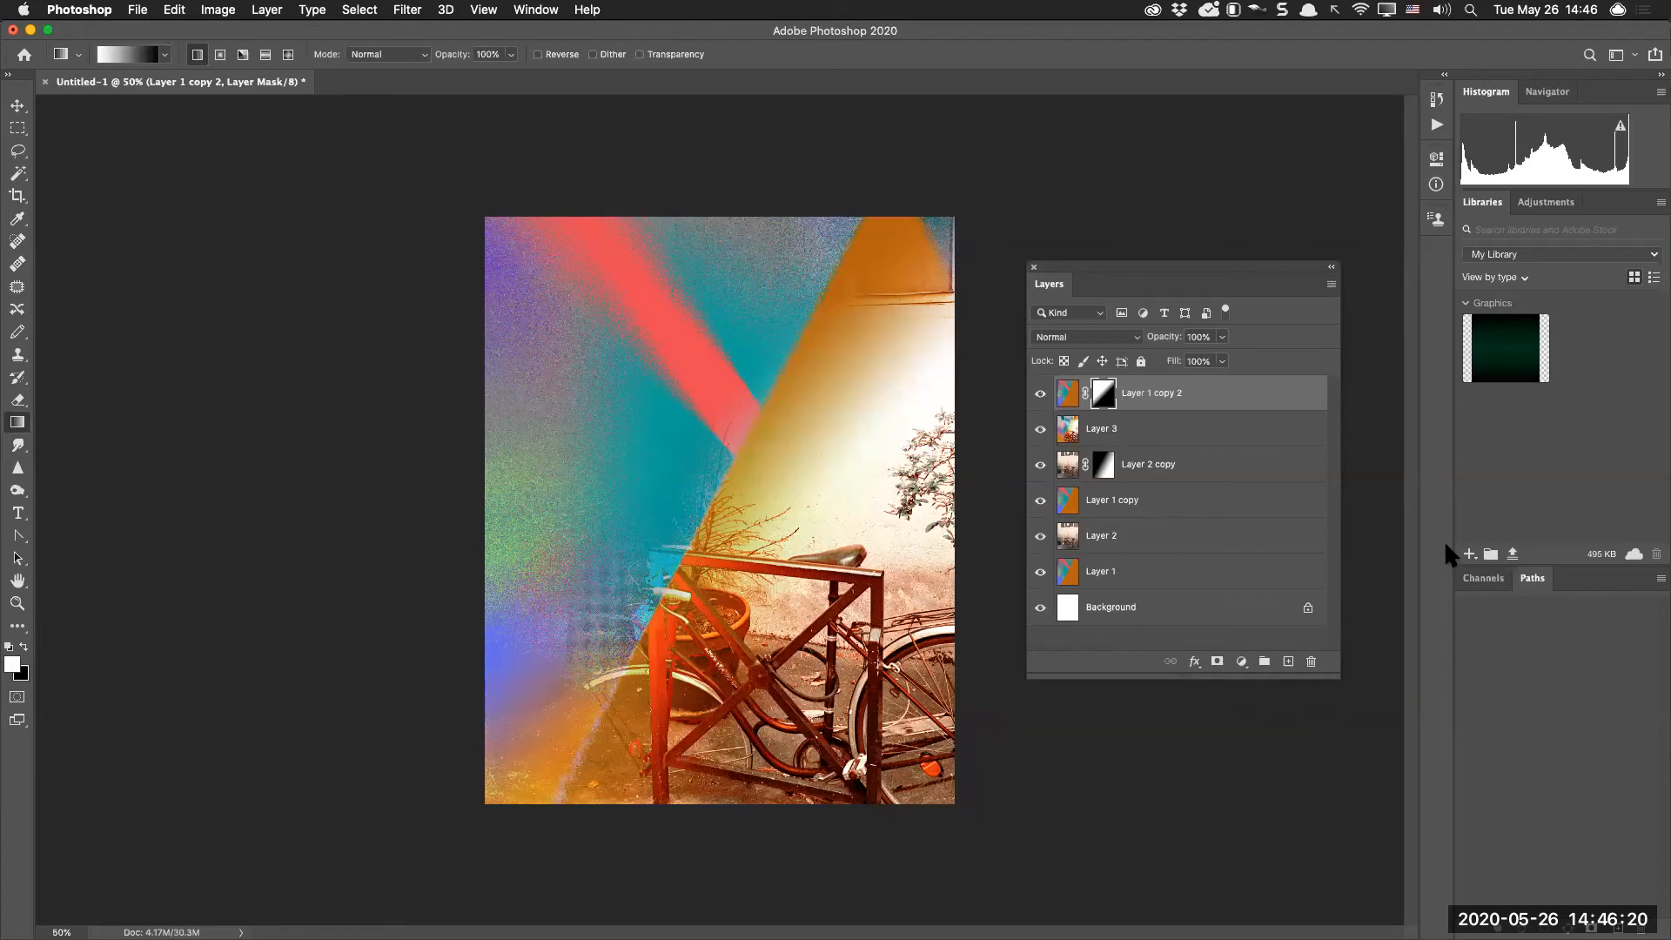
# Stamp all visible layers into a new merged layer above the masked Layer 1 copy
pyautogui.click(1066, 400)
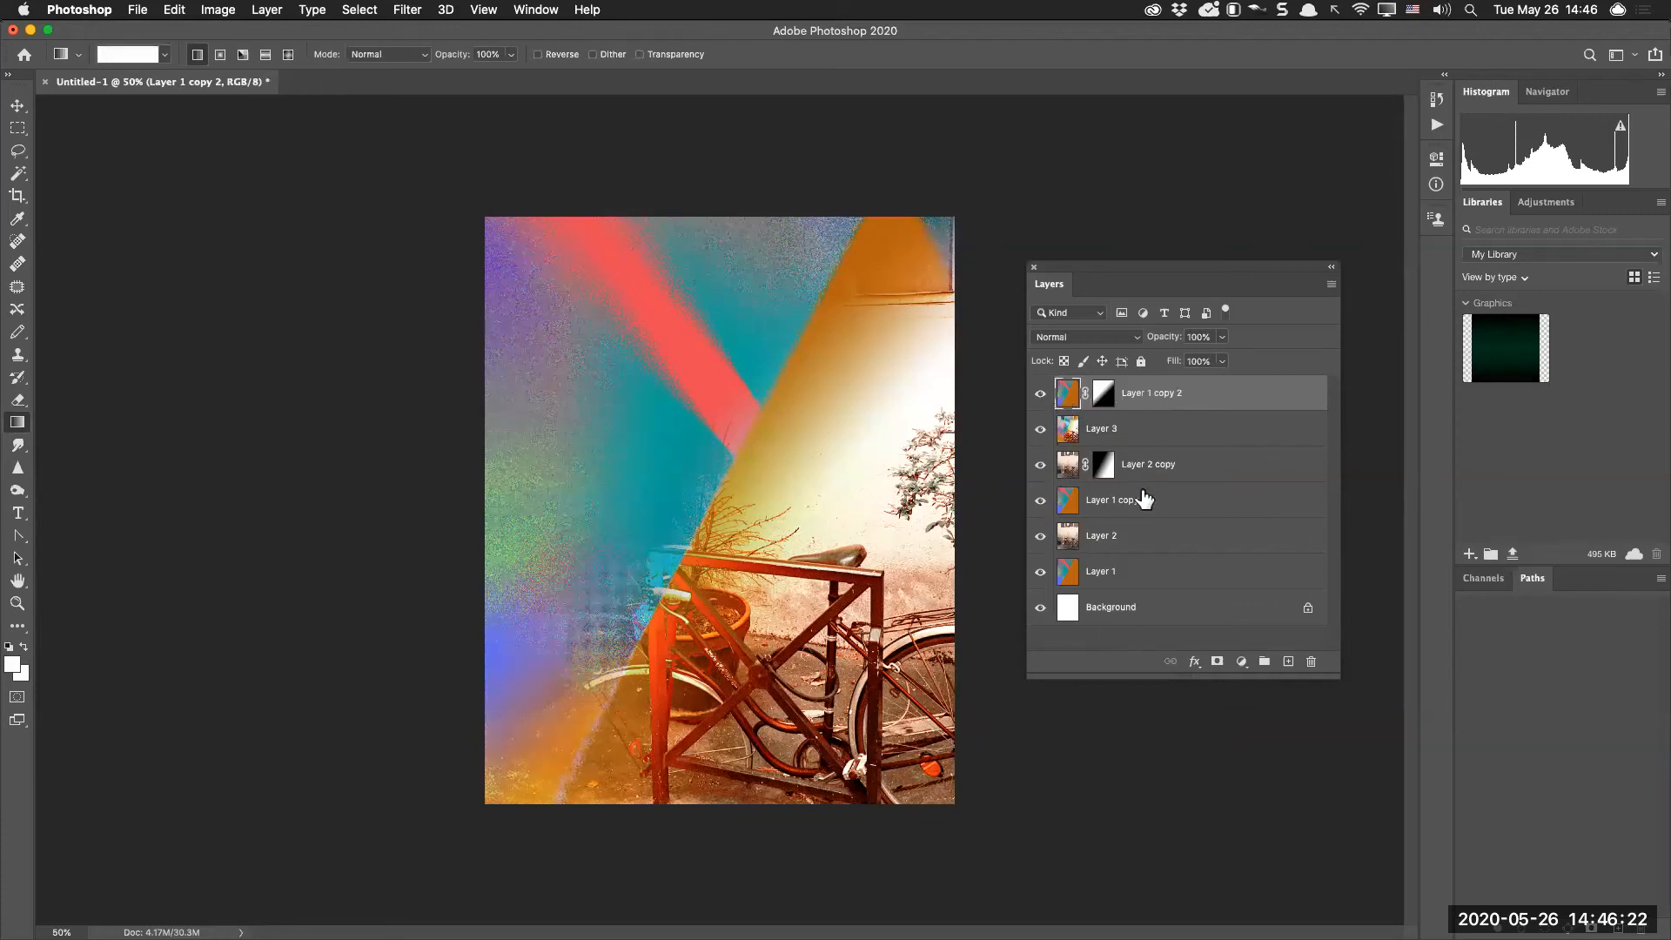
pyautogui.press('super+alt+shift+e')
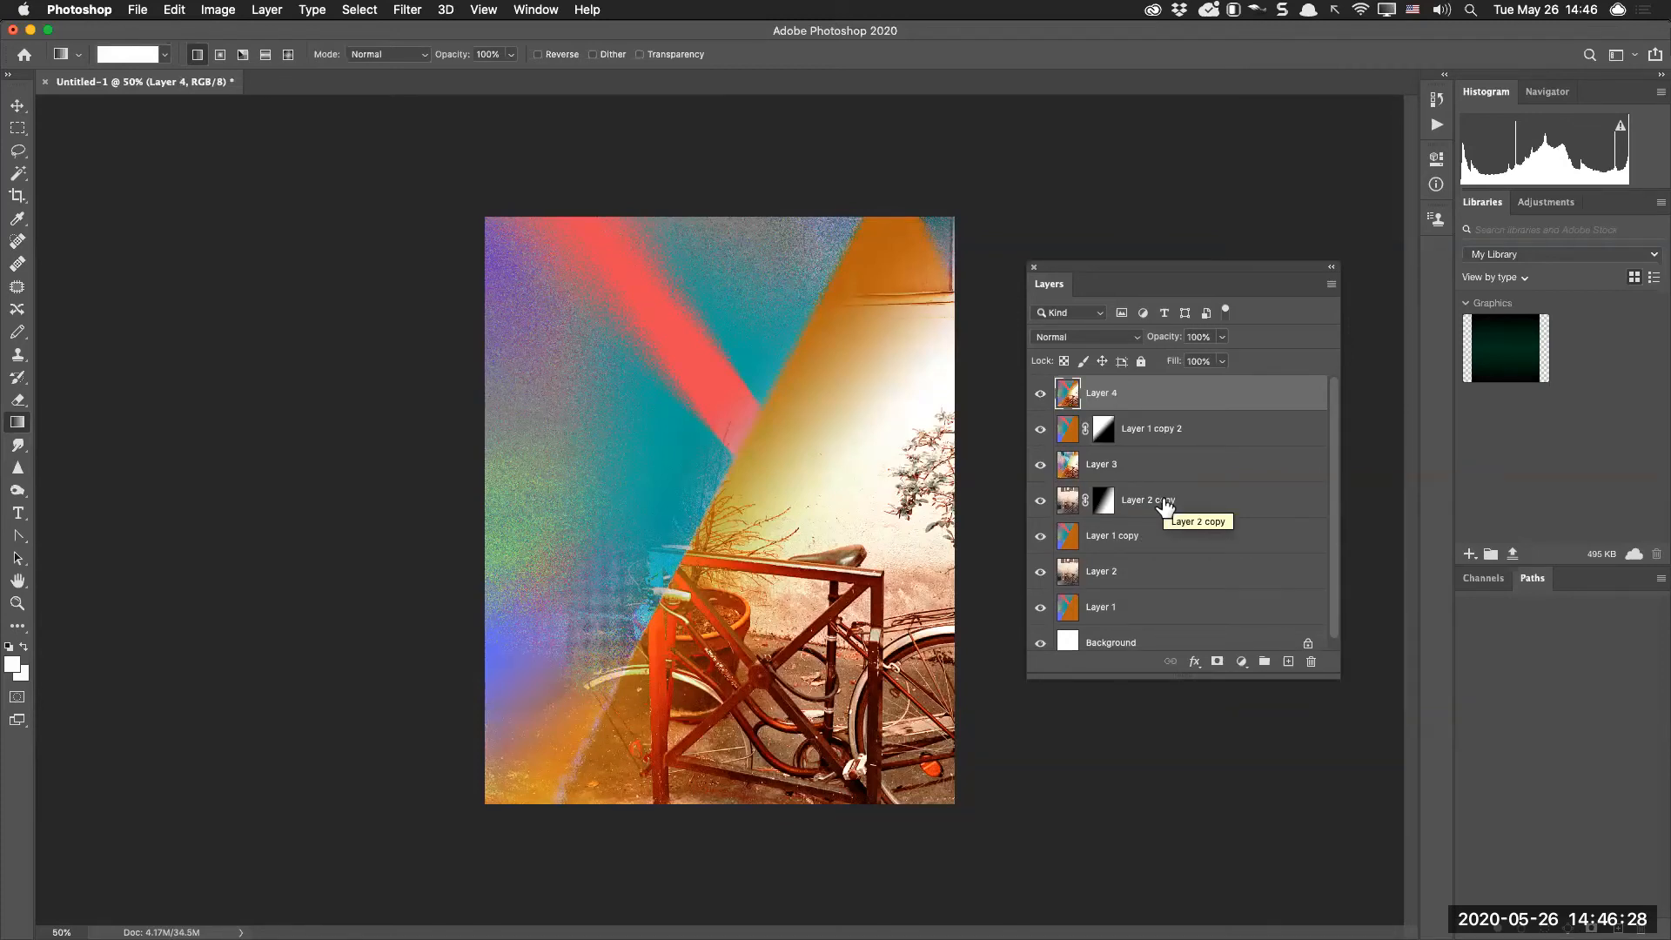
pyautogui.press('BackSpace')
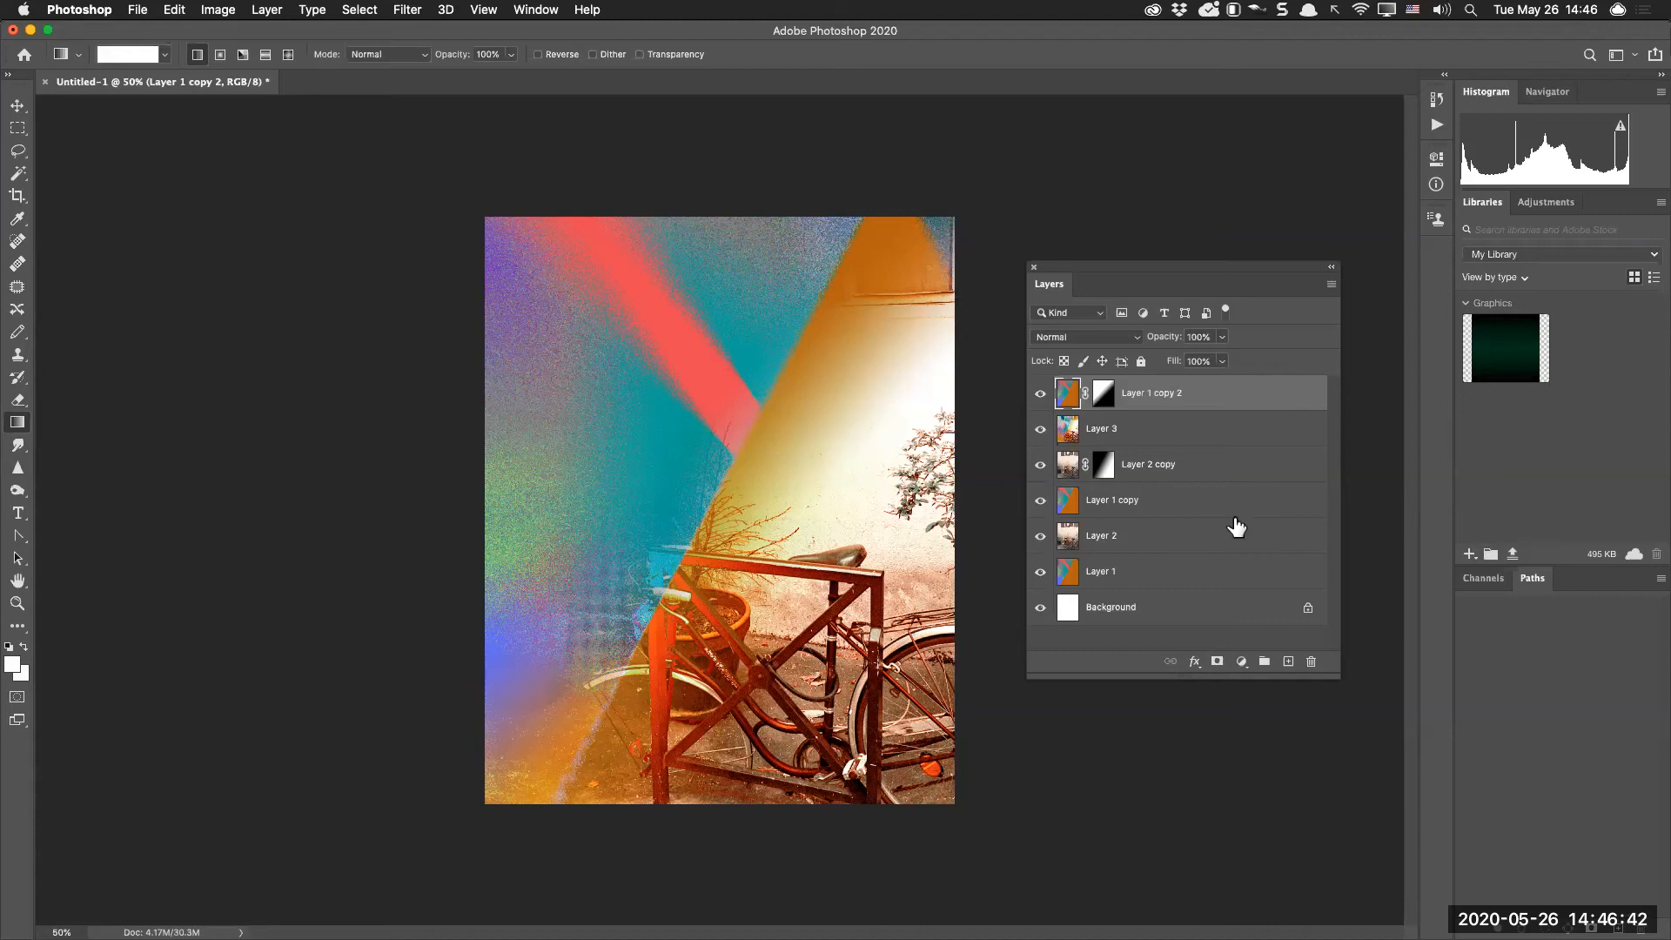
pyautogui.press('super+alt+shift+e')
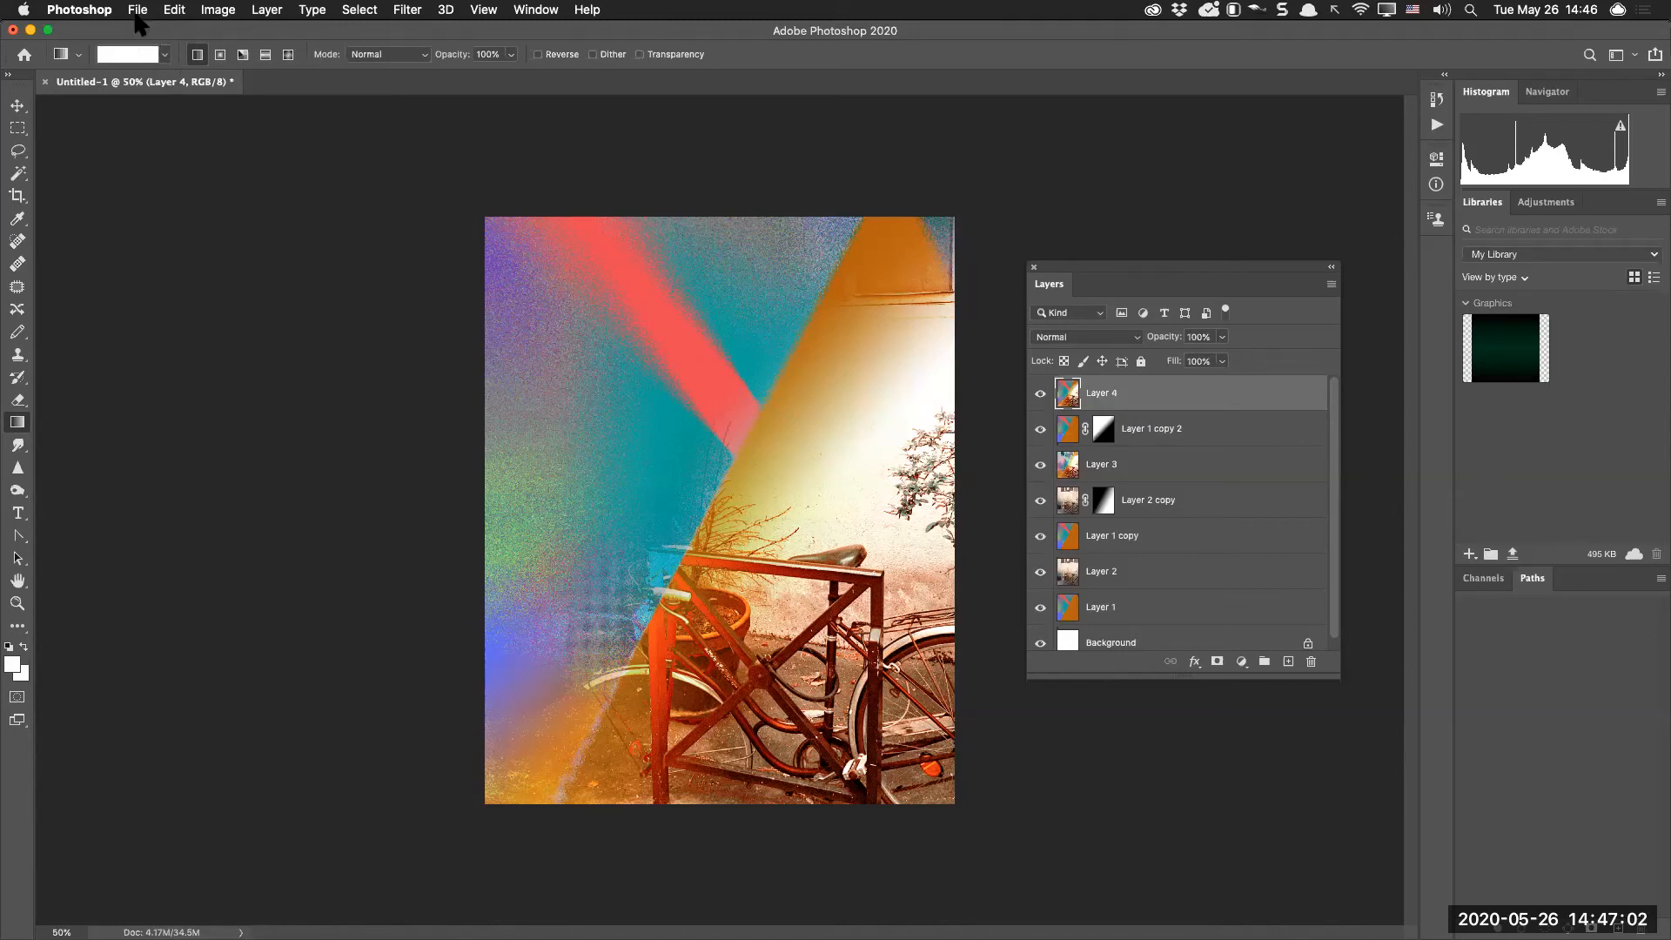
pyautogui.click(138, 11)
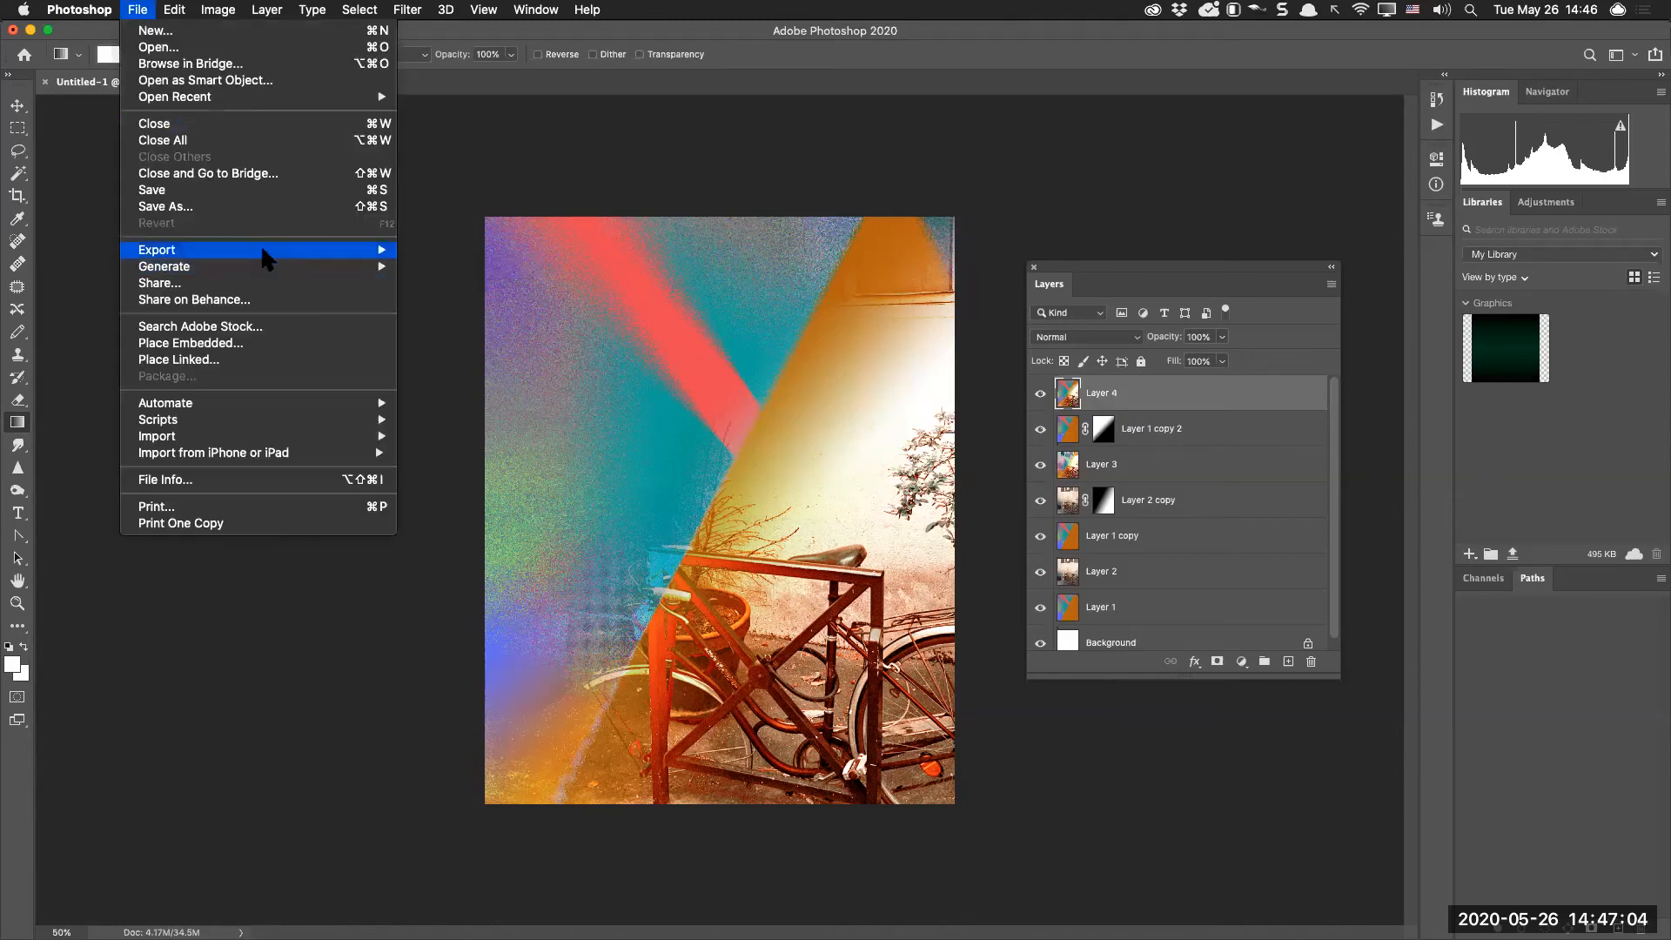
pyautogui.moveTo(300, 250)
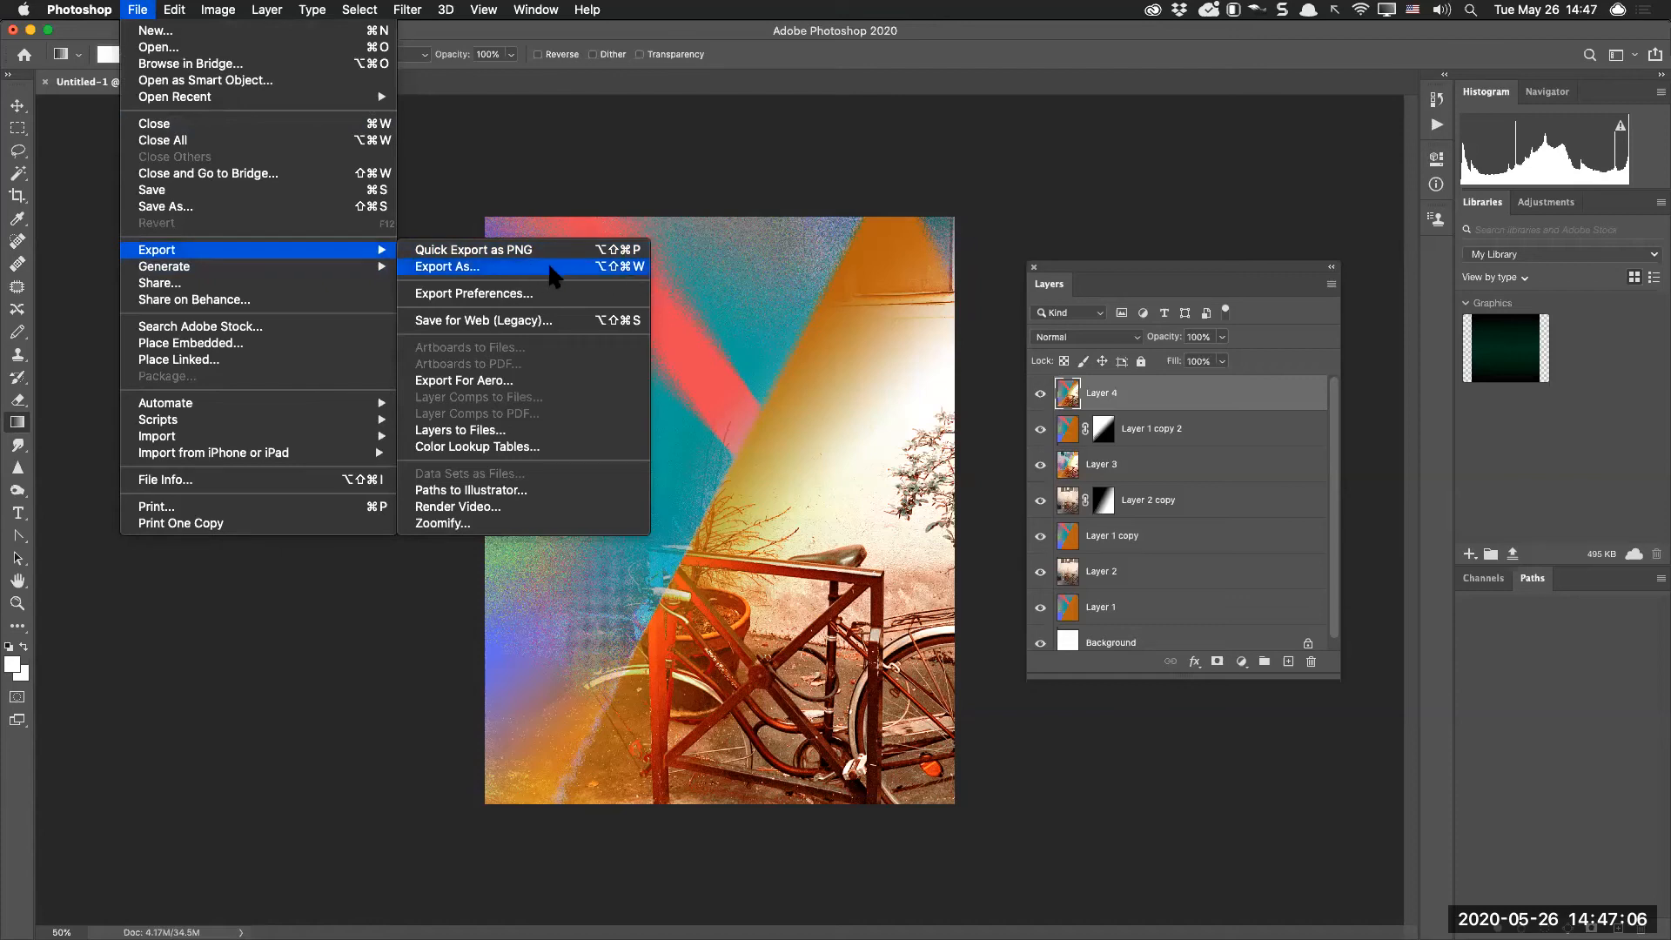
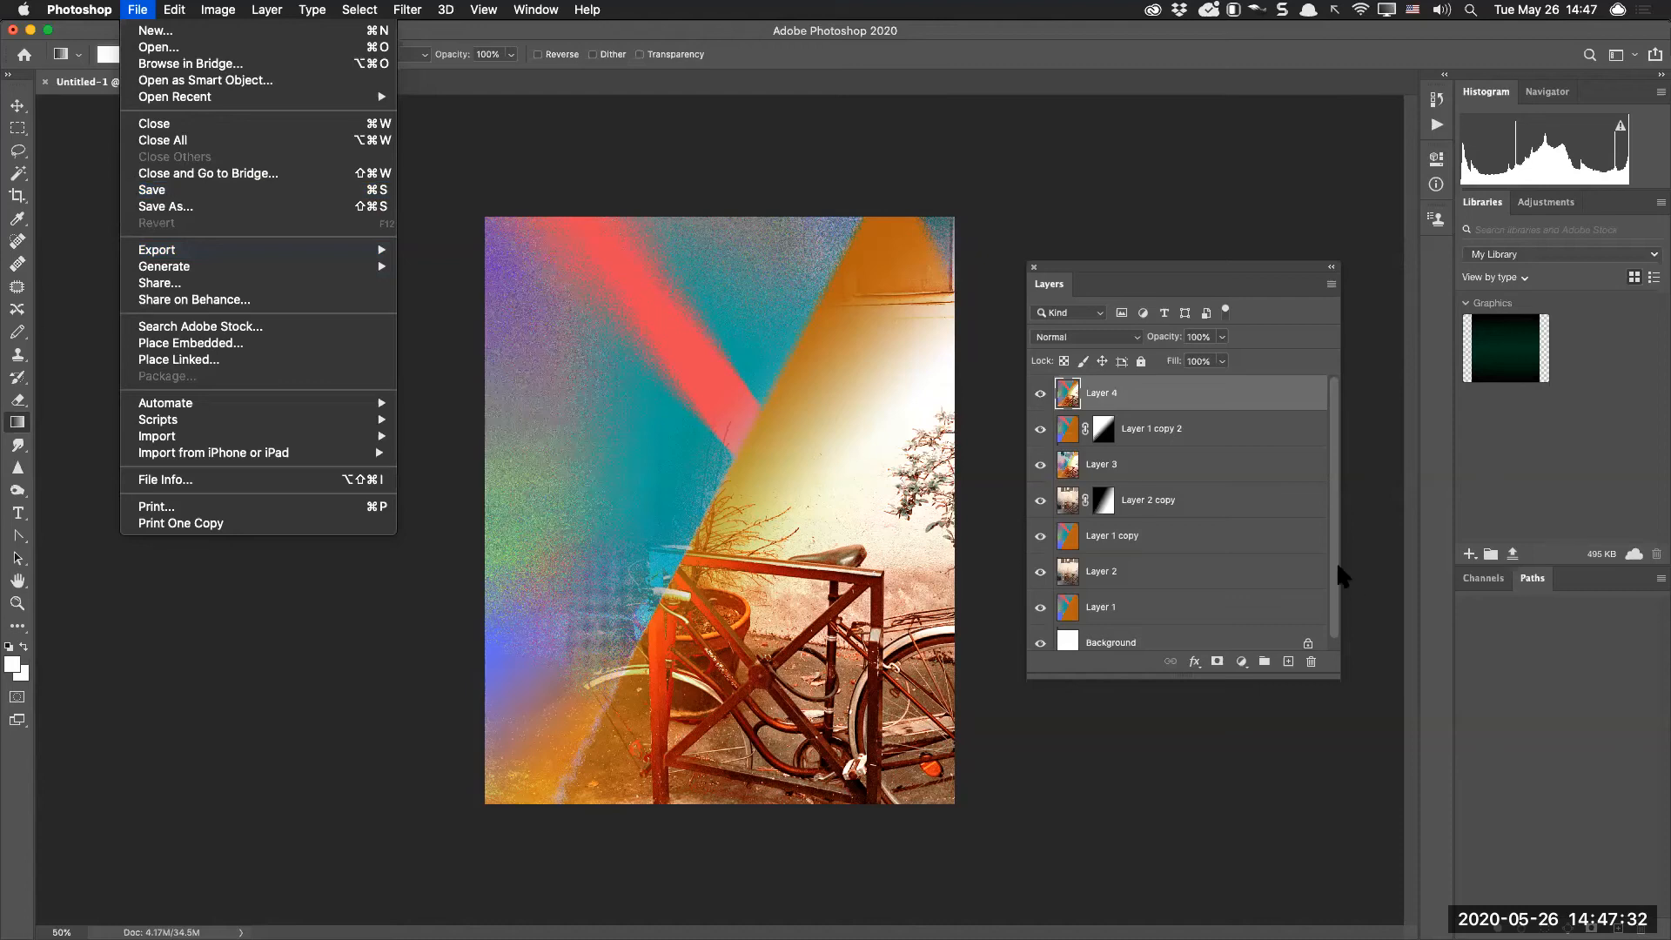
pyautogui.click(1338, 501)
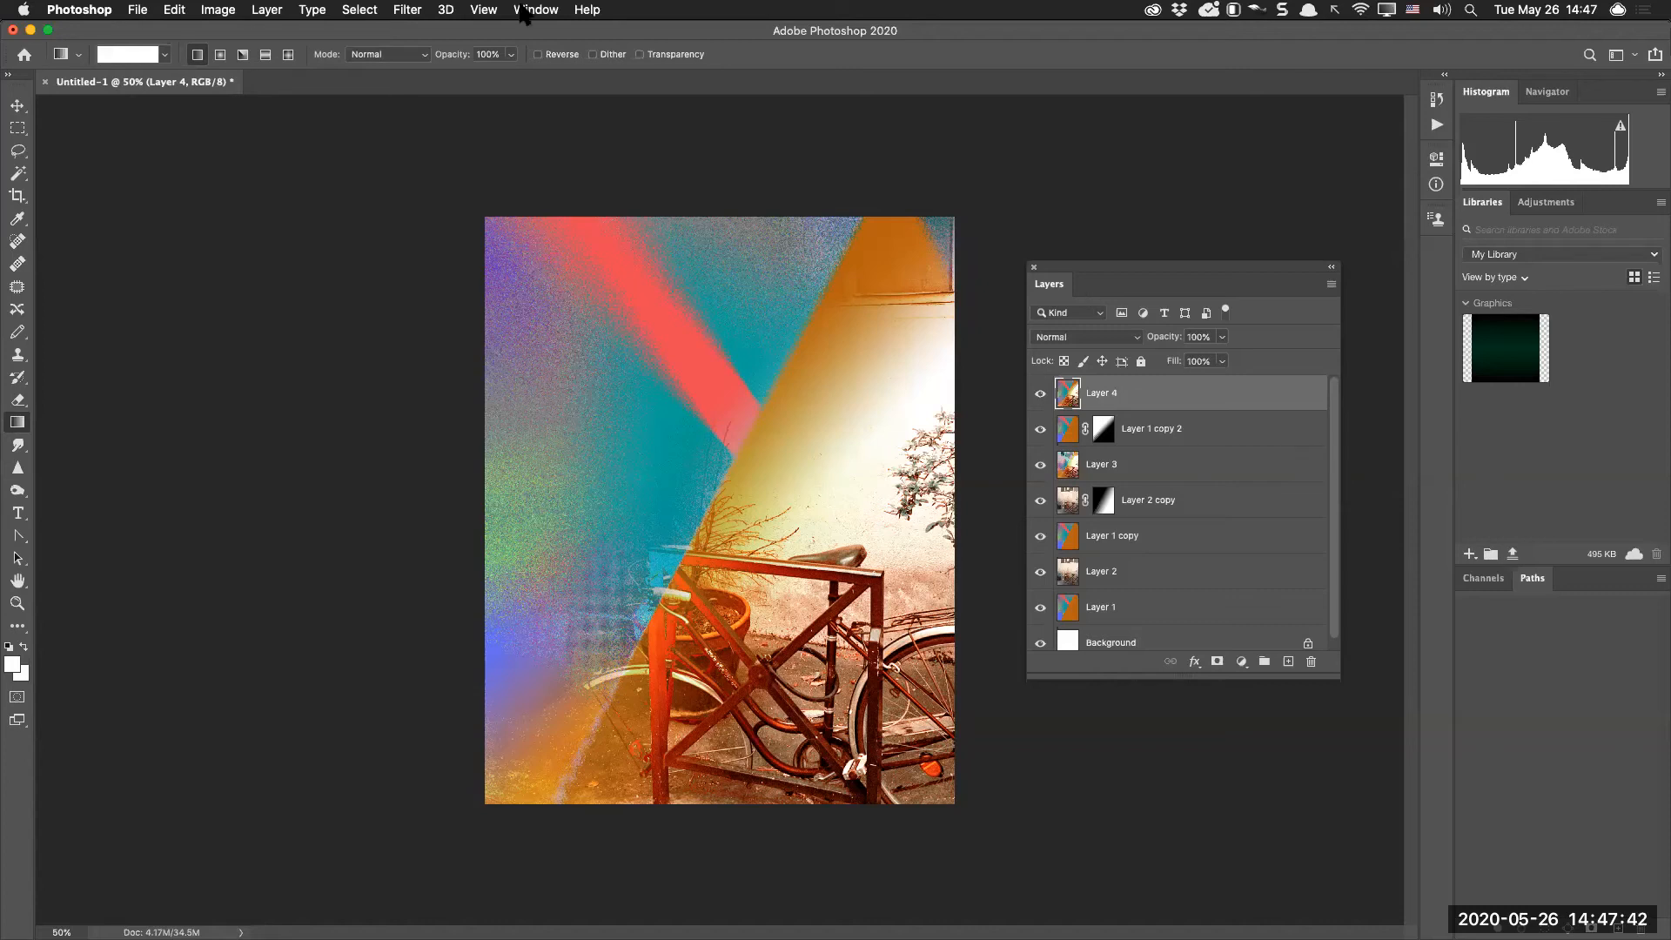
pyautogui.click(139, 11)
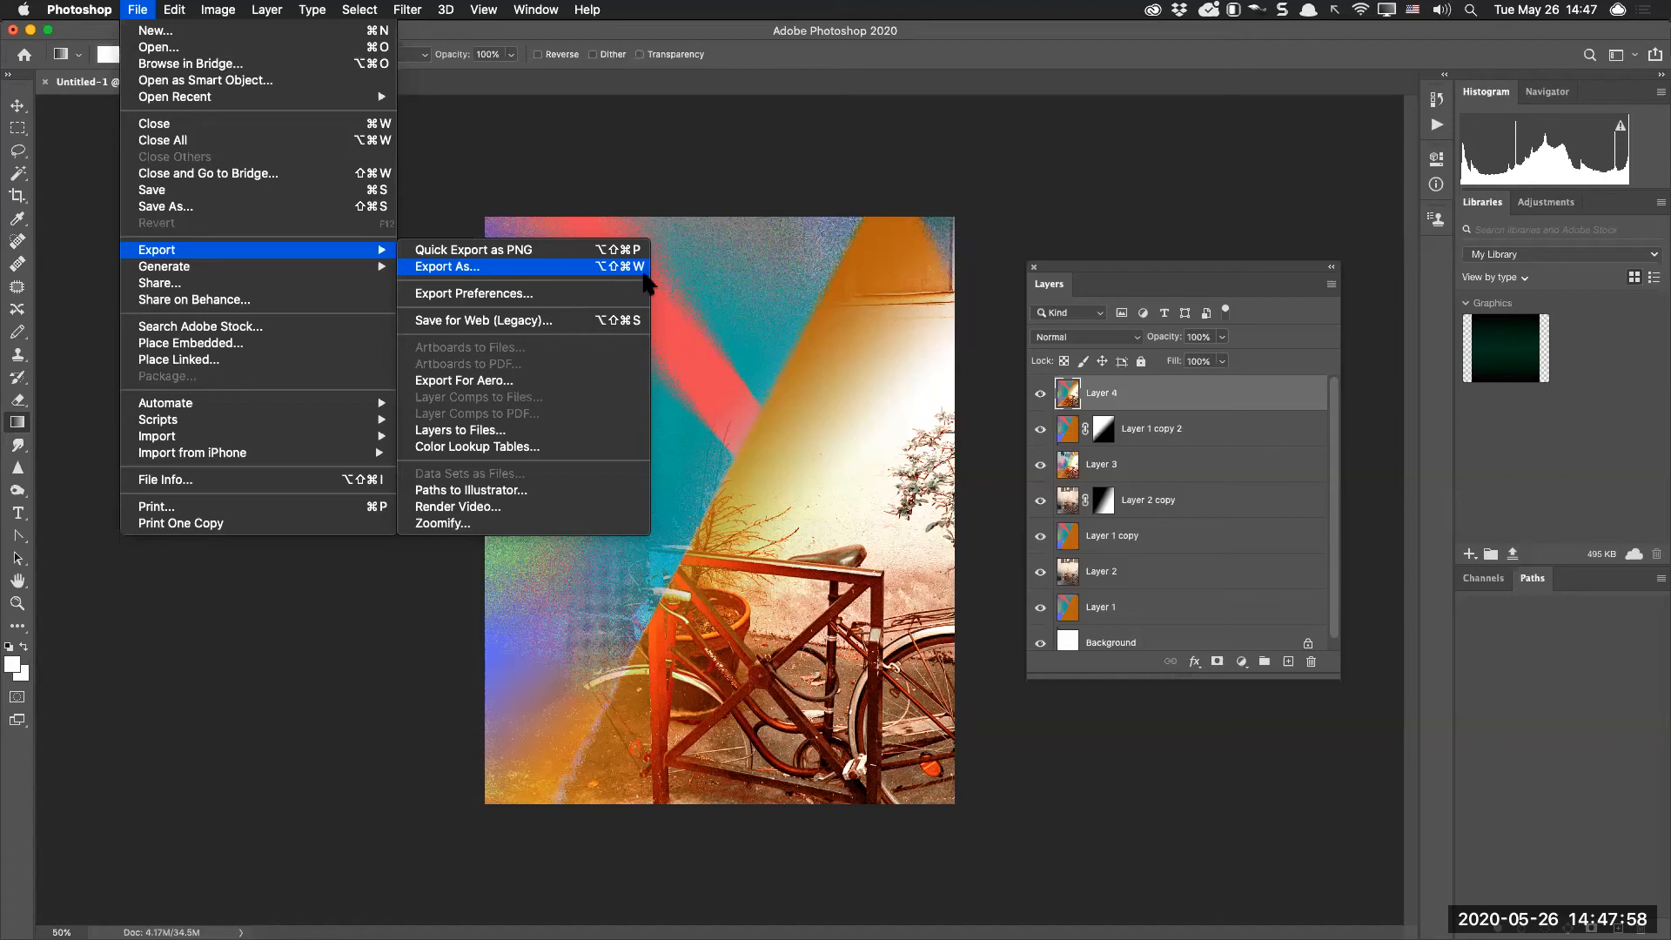
pyautogui.click(776, 335)
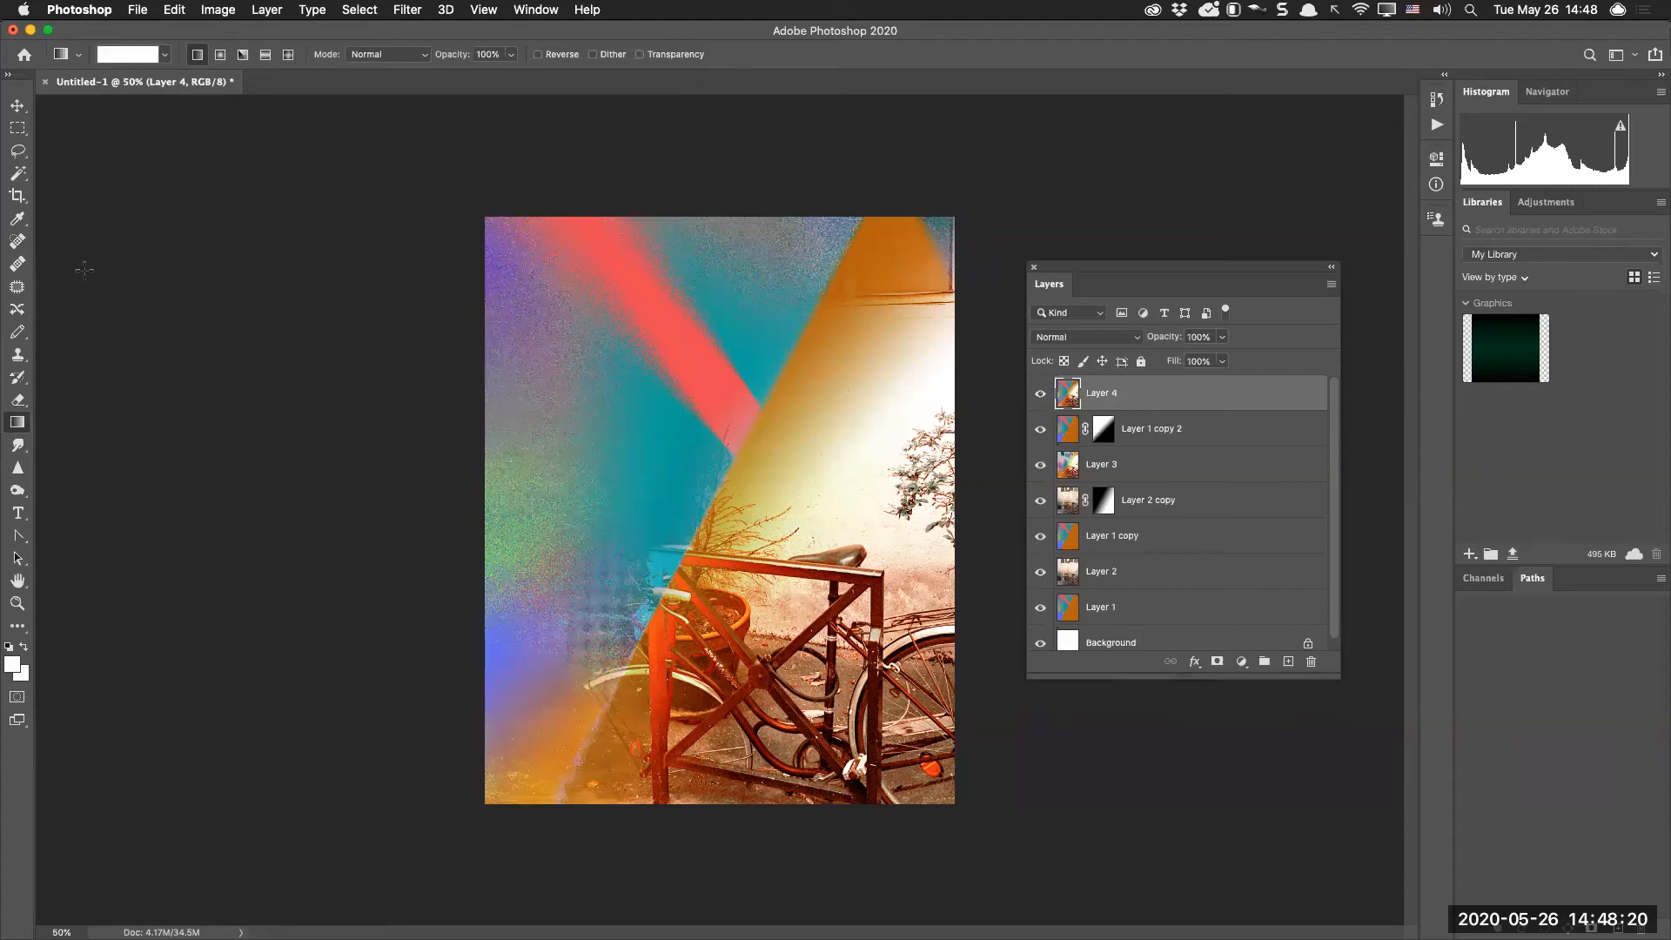
# Switch to the Move tool, select the entire canvas and clear the selection
pyautogui.click(16, 106)
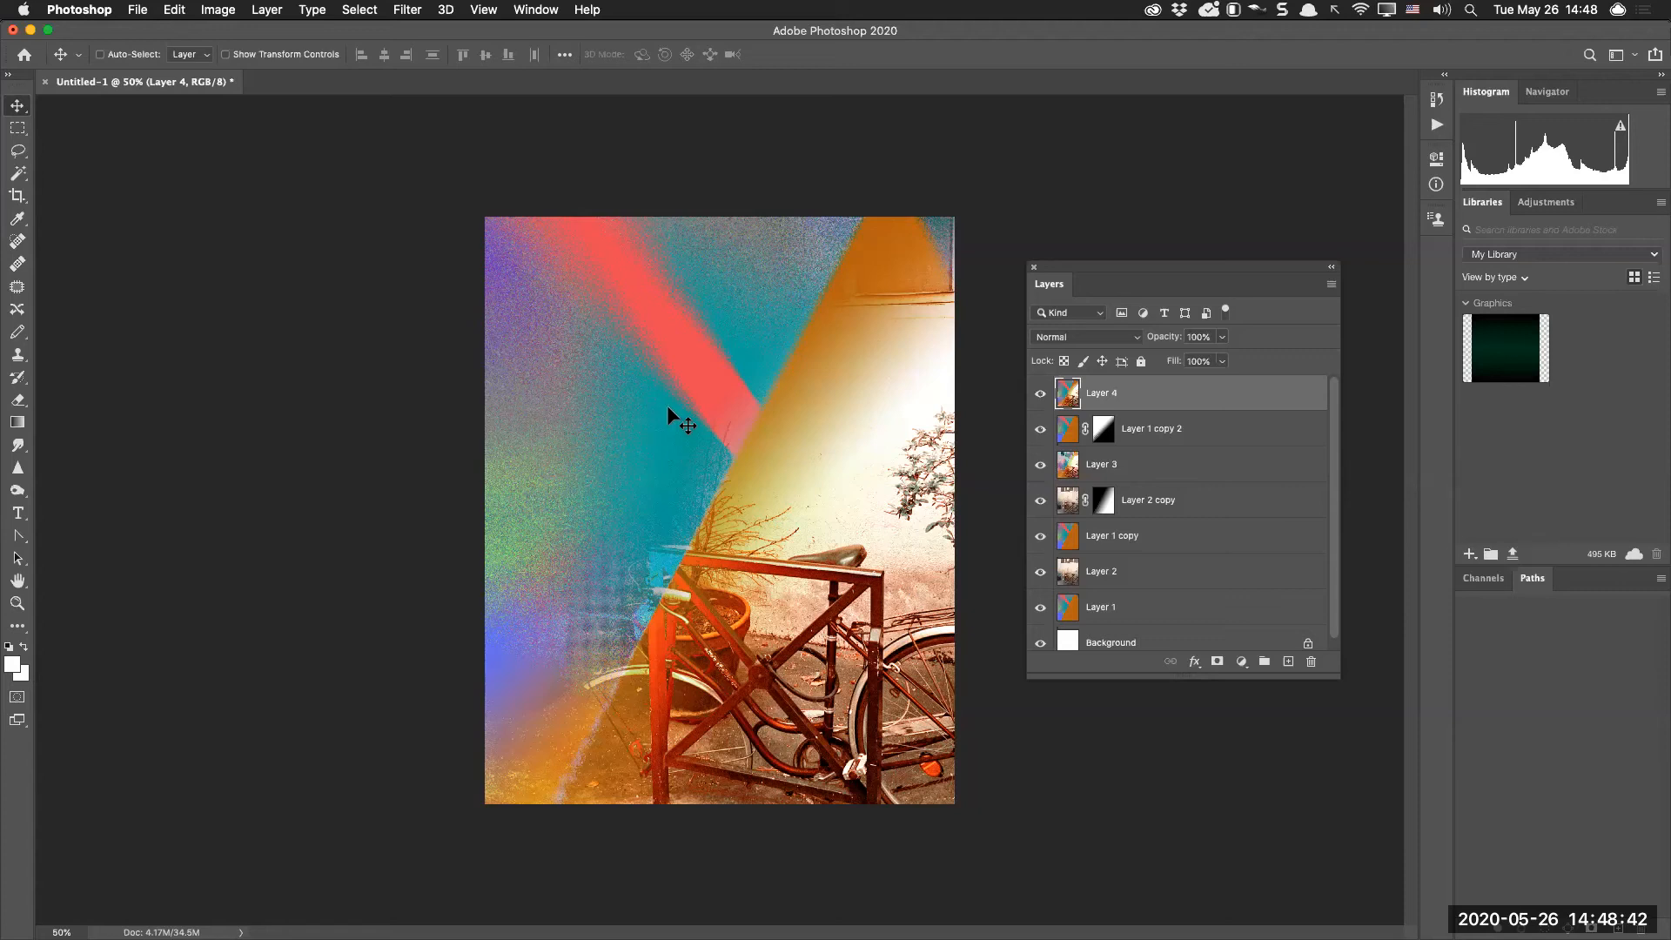
pyautogui.press('super+a')
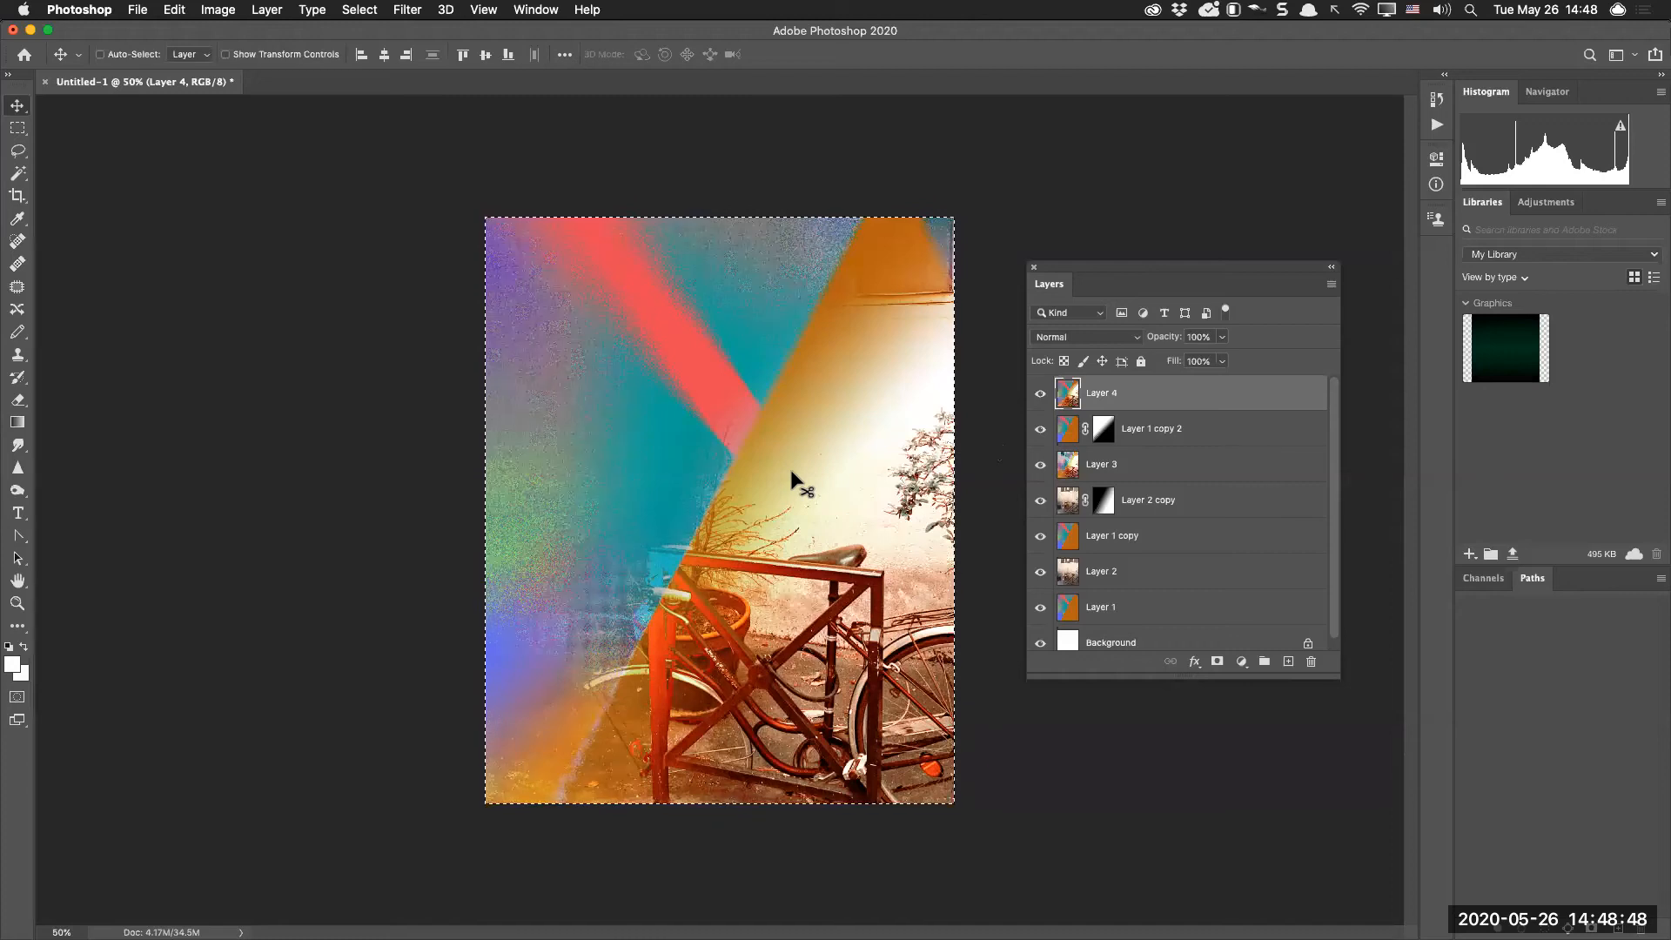
pyautogui.press('super+d')
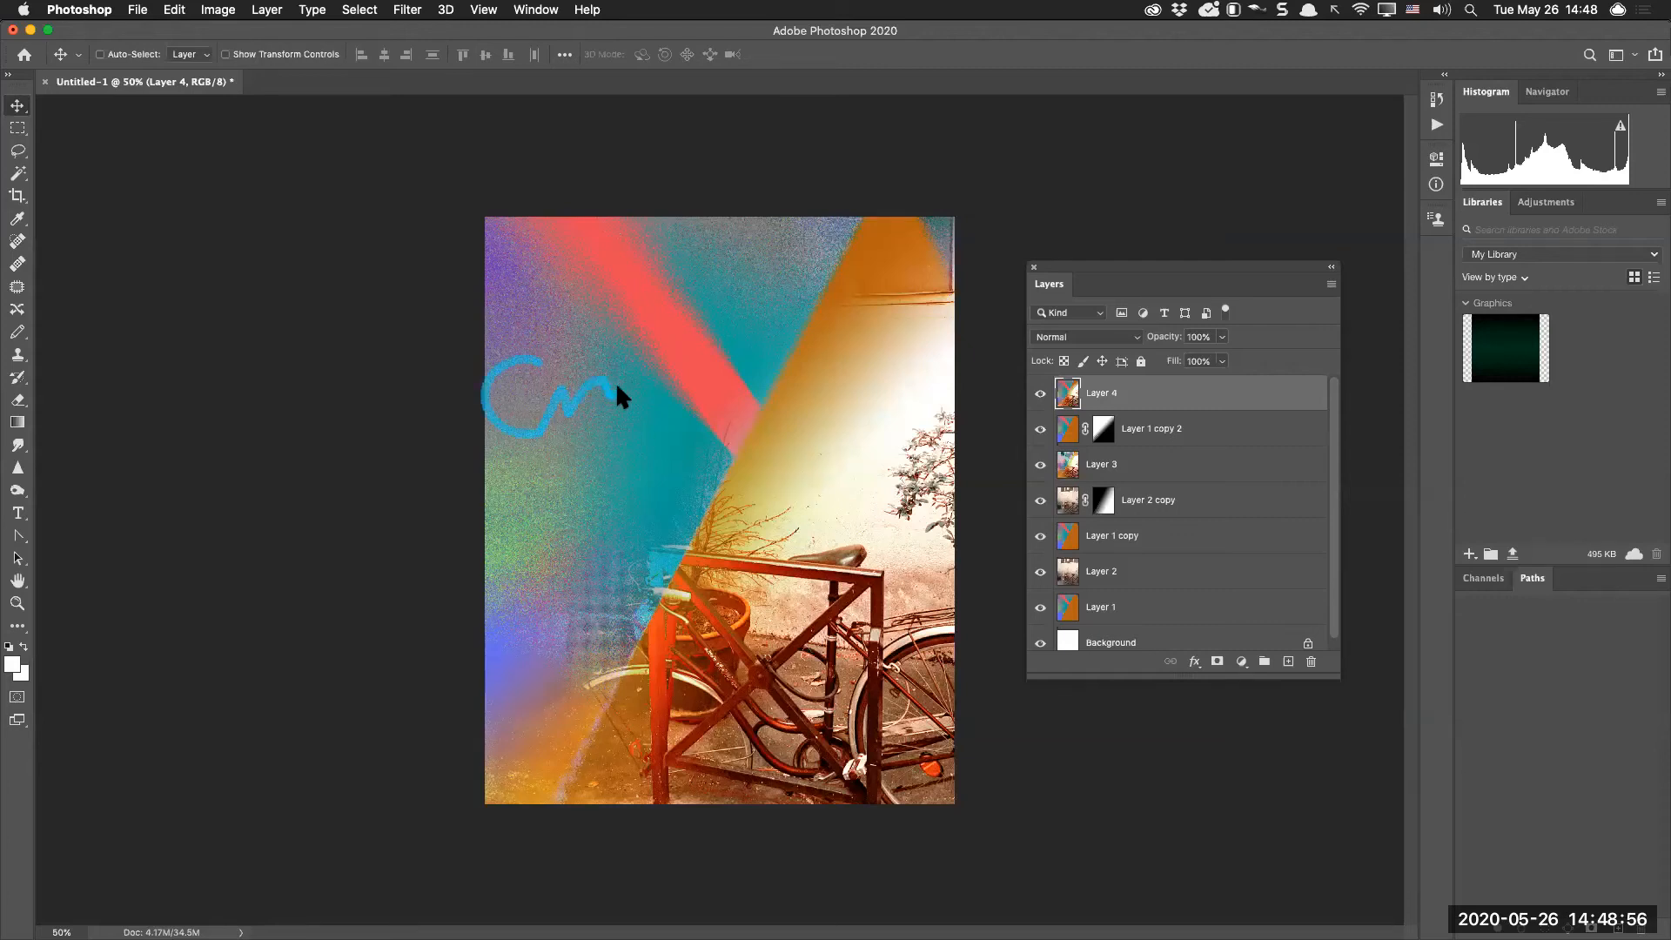
pyautogui.moveTo(719, 377); pyautogui.dragTo(820, 361)
pyautogui.moveTo(762, 343)
pyautogui.mouseDown()
pyautogui.moveTo(774, 399)
pyautogui.moveTo(920, 355)
pyautogui.mouseUp()
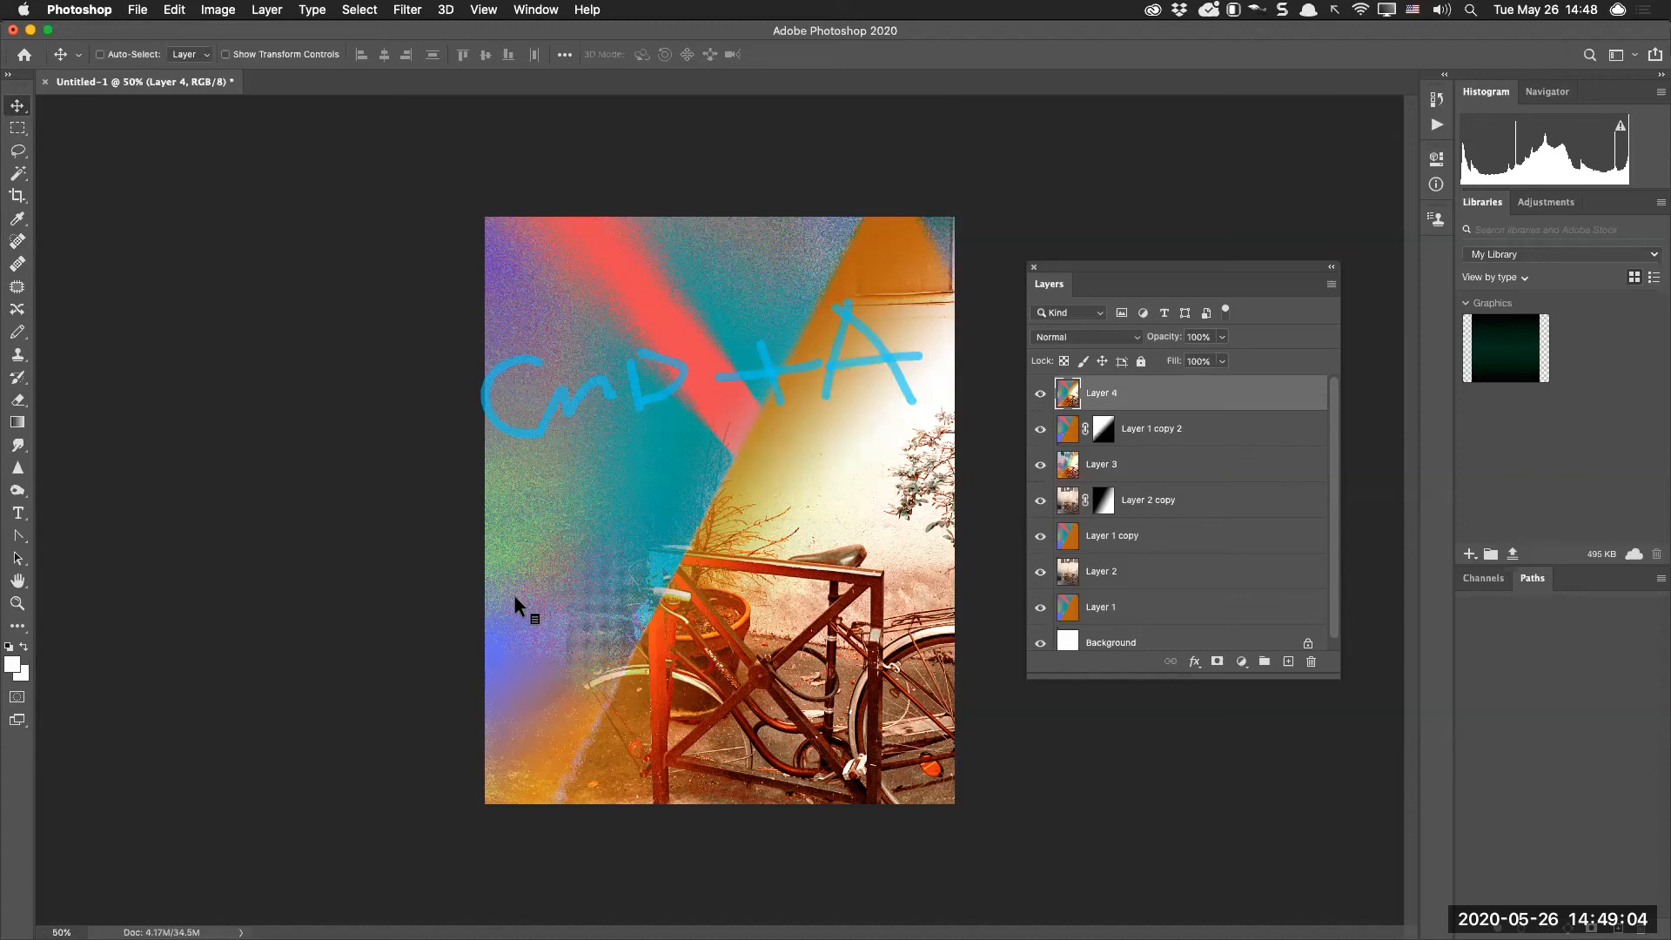
pyautogui.moveTo(520, 539); pyautogui.dragTo(549, 605)
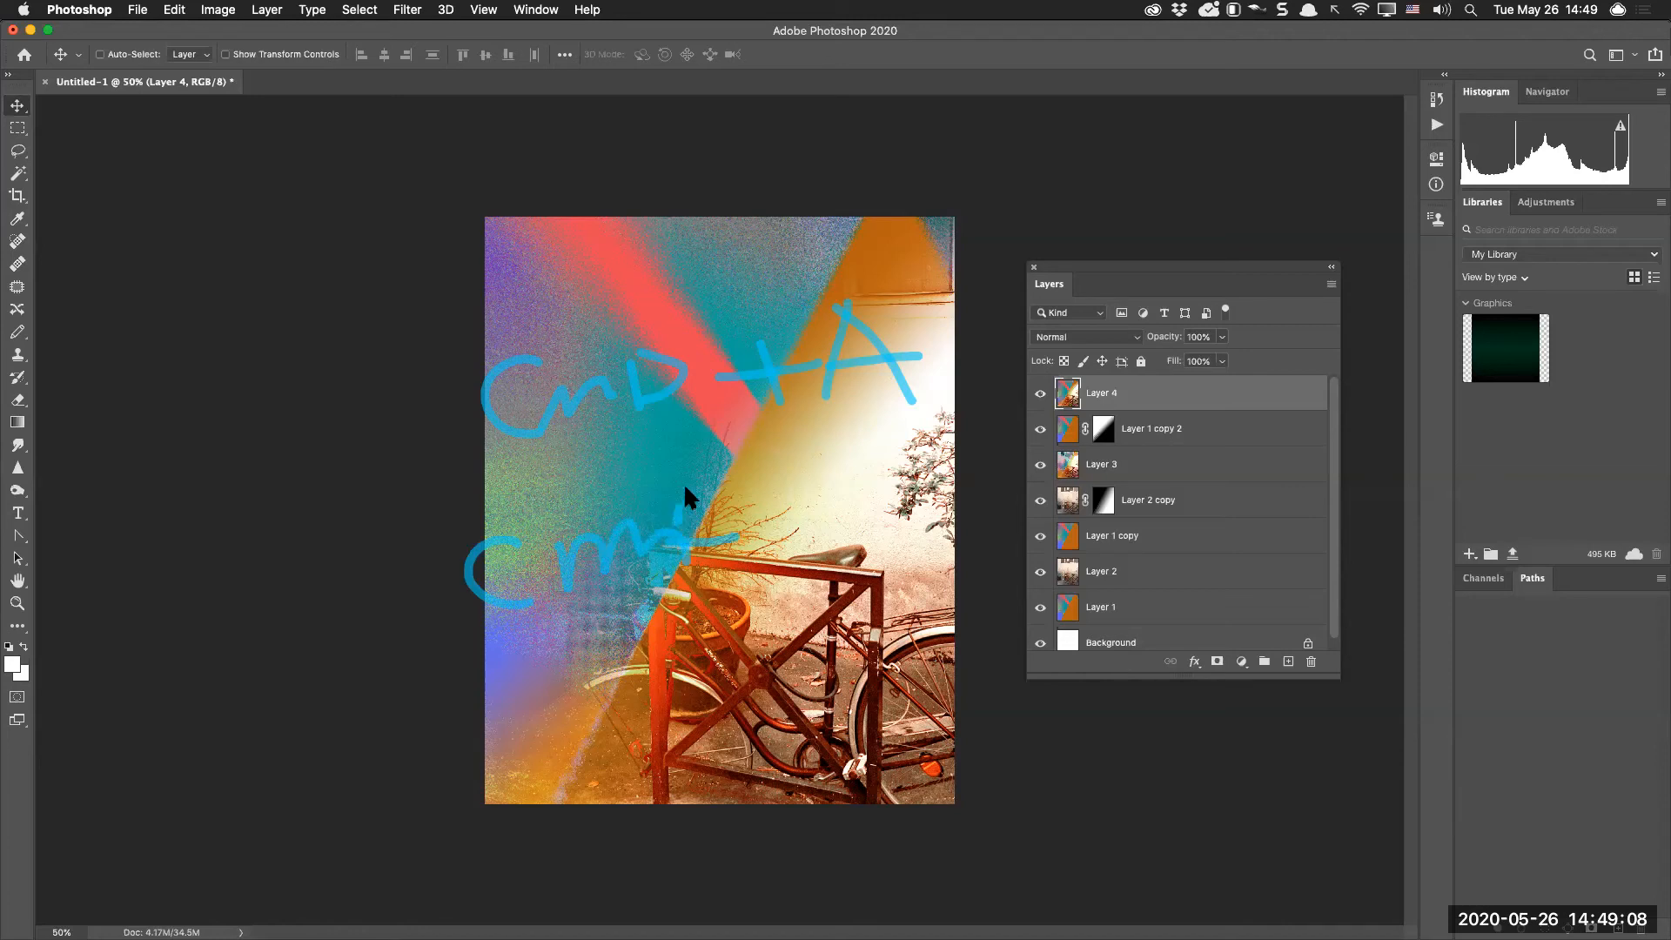
pyautogui.moveTo(937, 477); pyautogui.dragTo(946, 557)
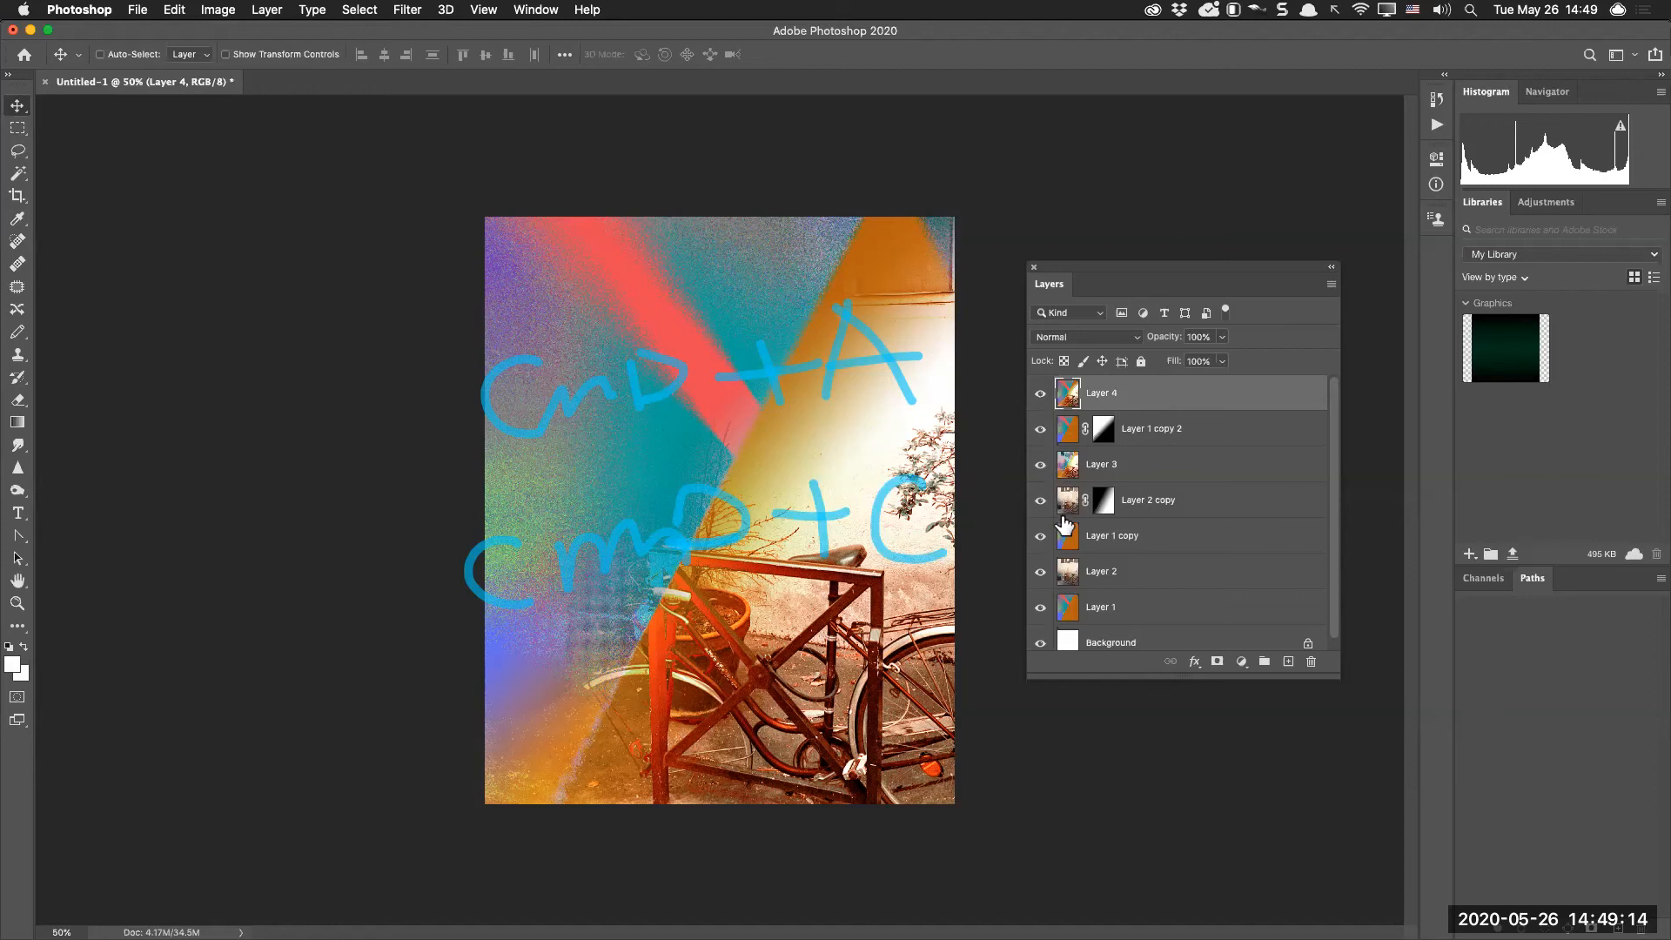
# Select the whole canvas with Layer 4 active, deselect it and make Layer 3 the active layer
pyautogui.press('super+a')
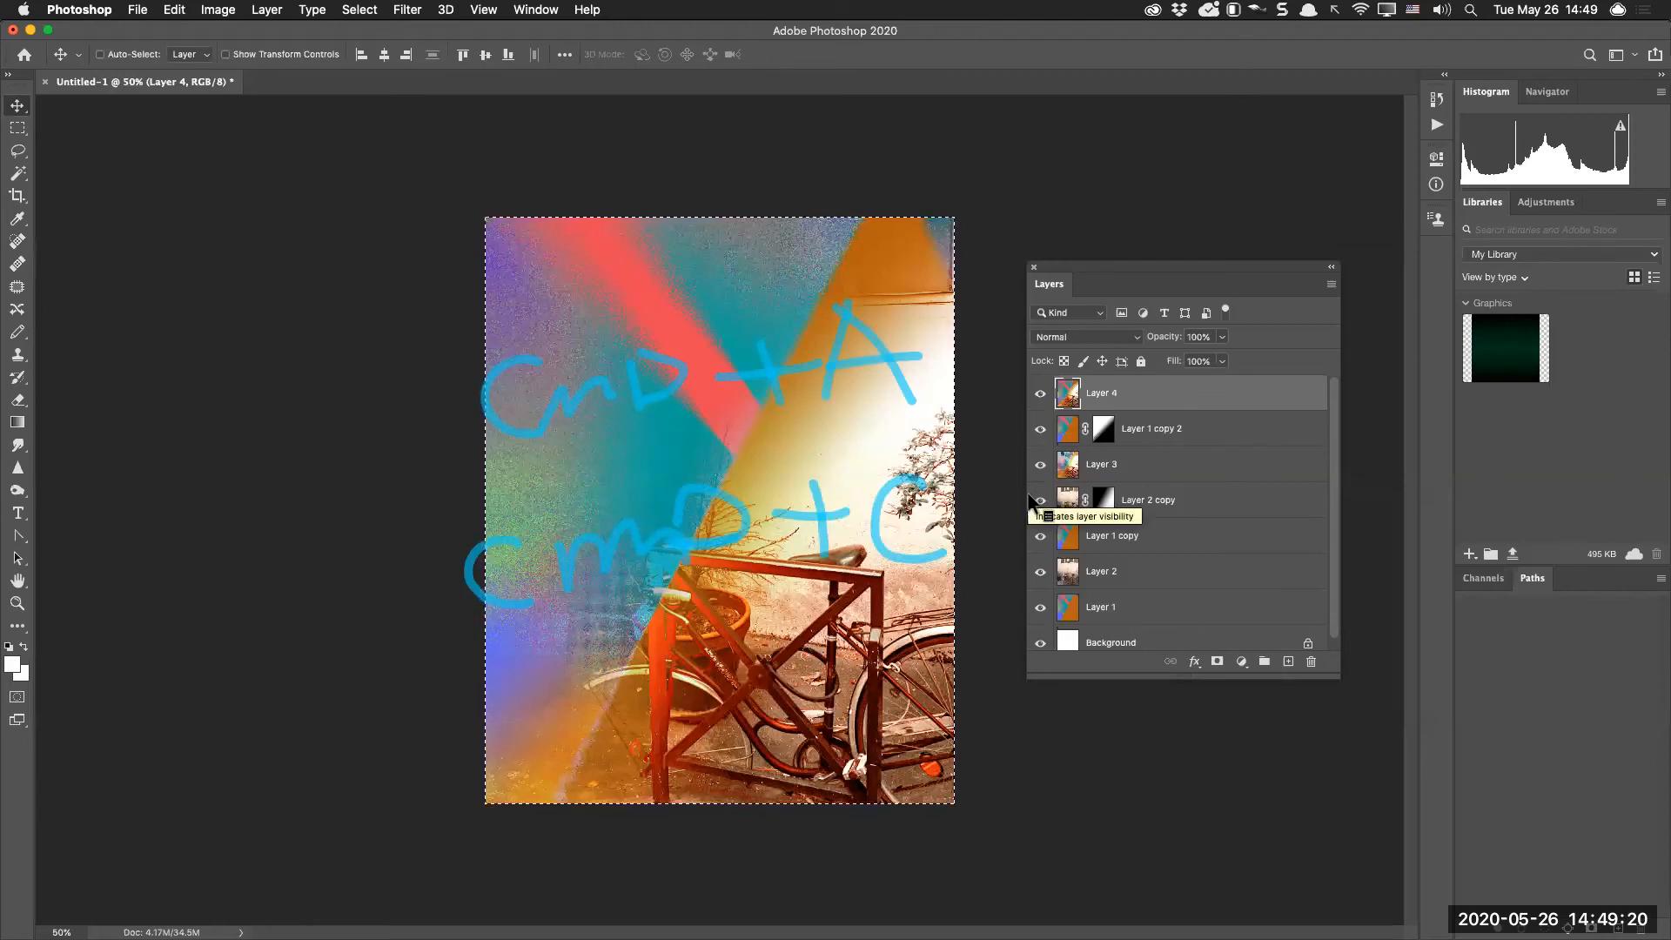
pyautogui.press('super+d')
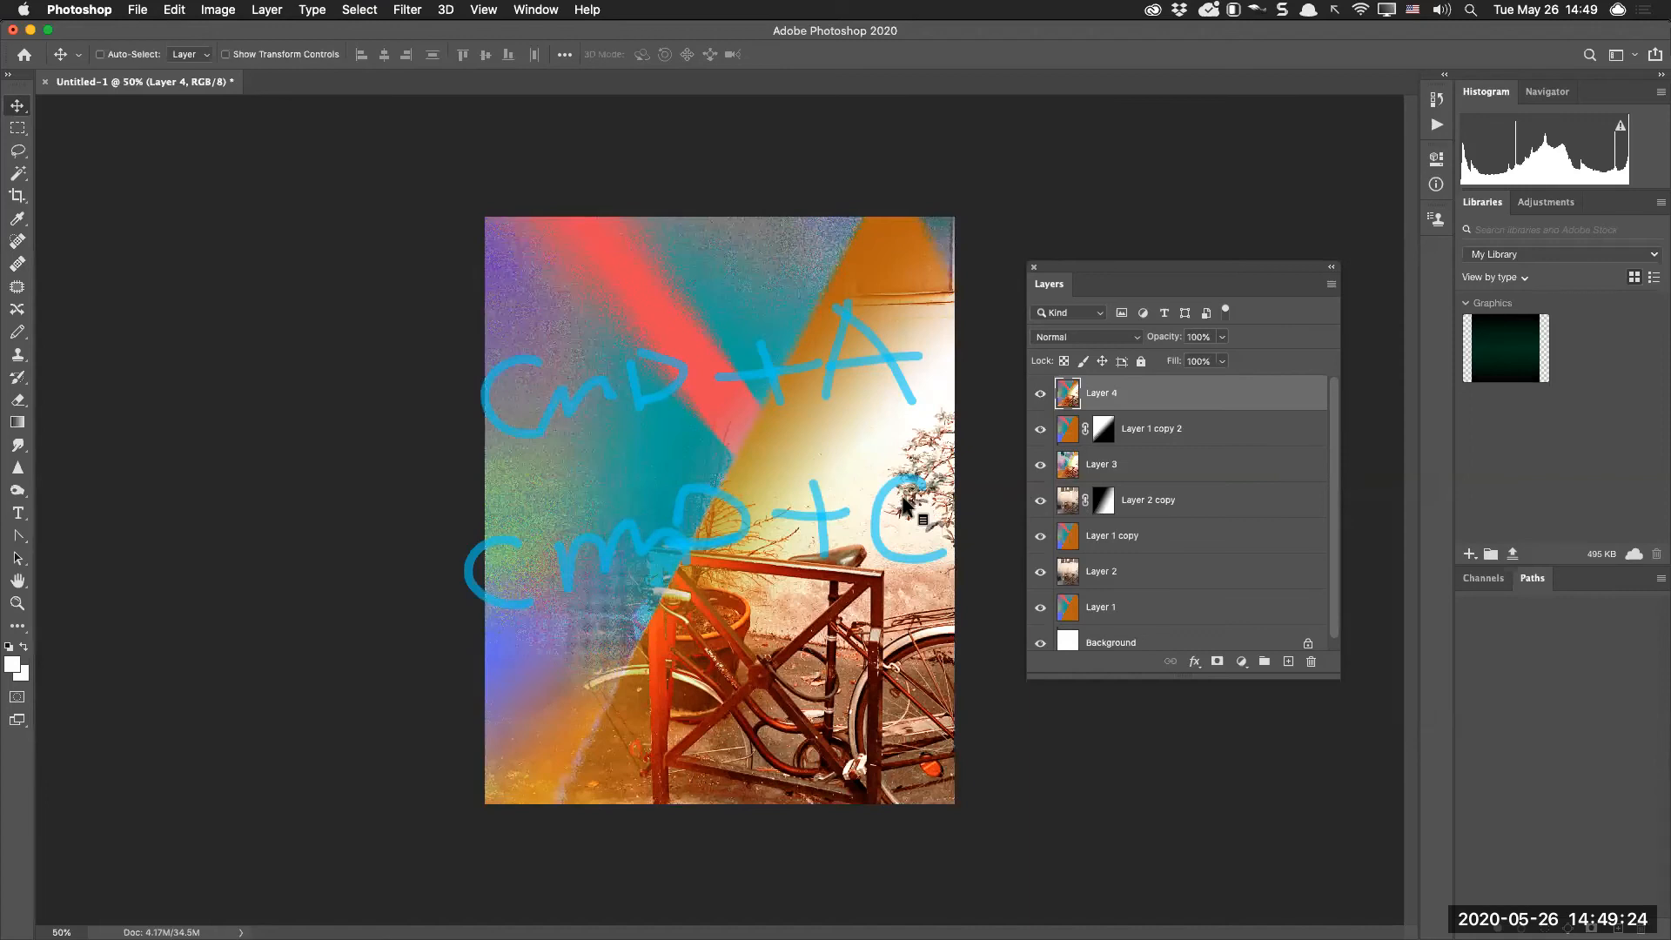
pyautogui.click(1087, 466)
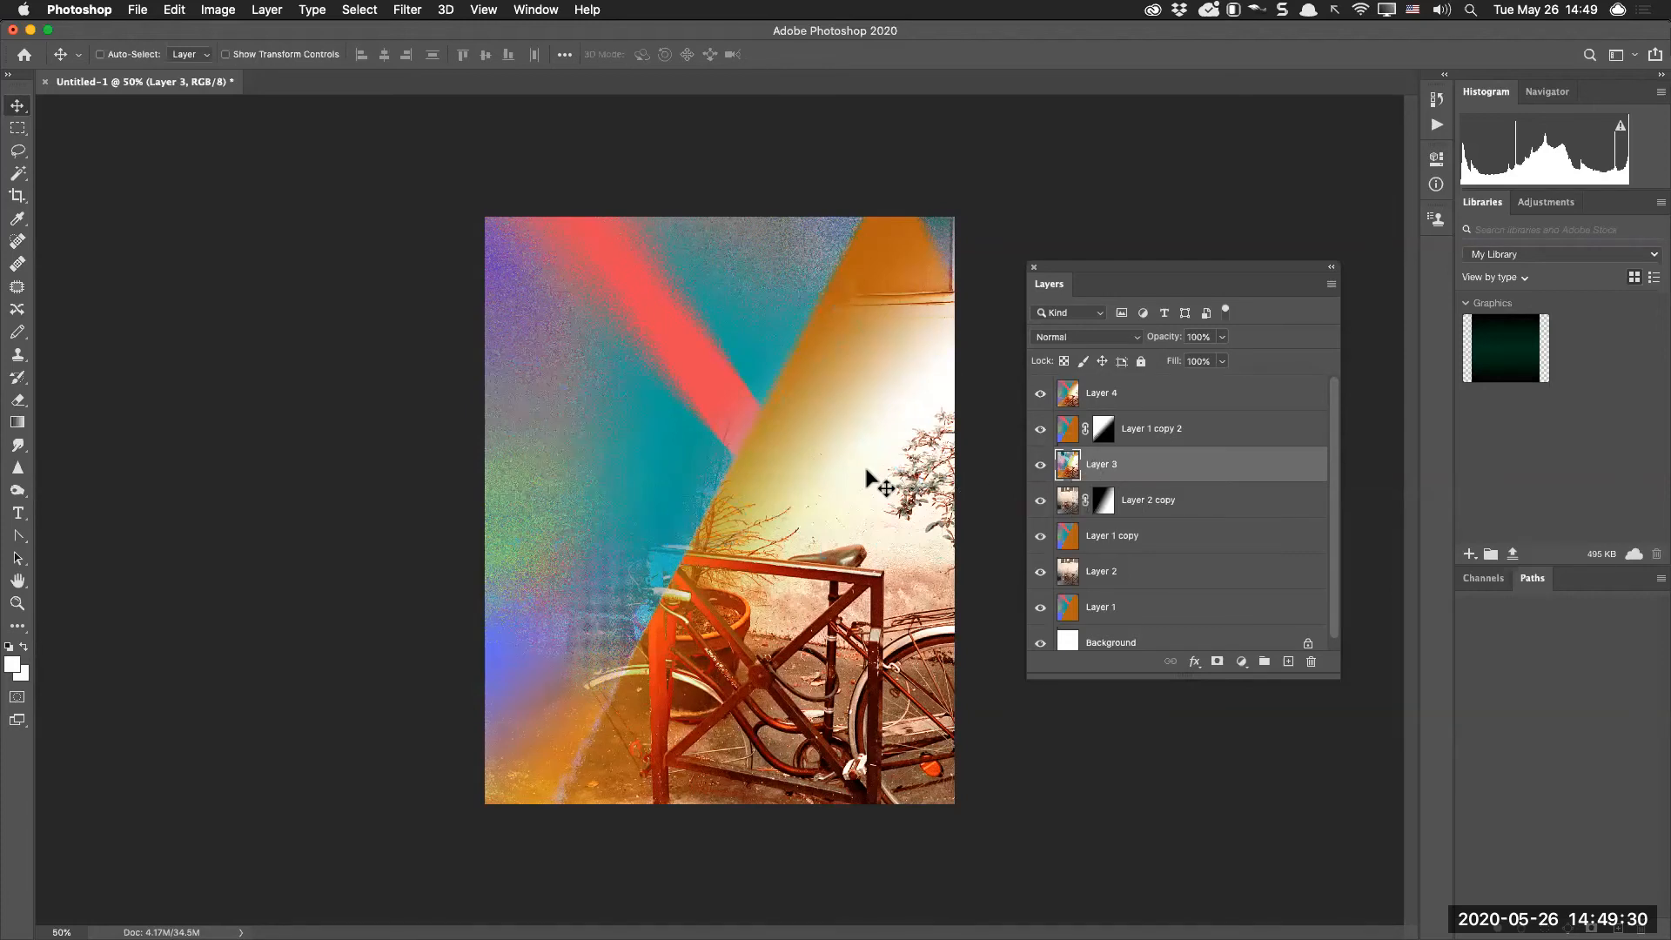
# Copy the entire Layer 3 image and paste it below the title of the reallive 0526 Dropbox Paper document in Chrome
pyautogui.press('super+a')
pyautogui.press('super+c')
pyautogui.press('super+Tab')
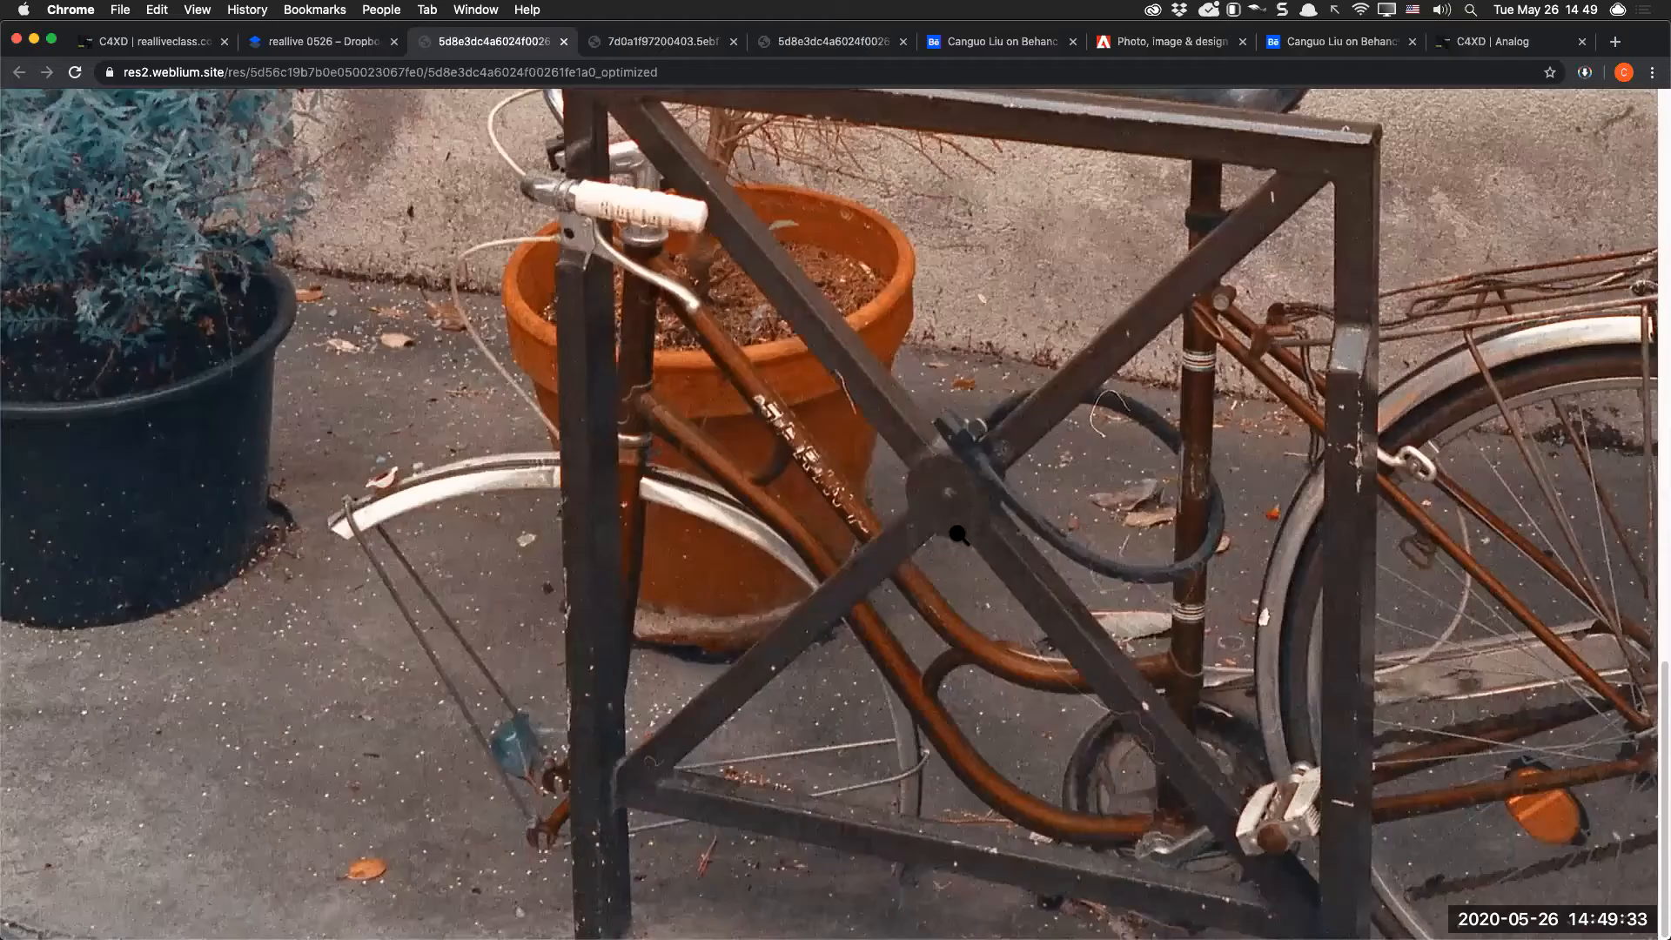
pyautogui.click(281, 46)
pyautogui.click(799, 189)
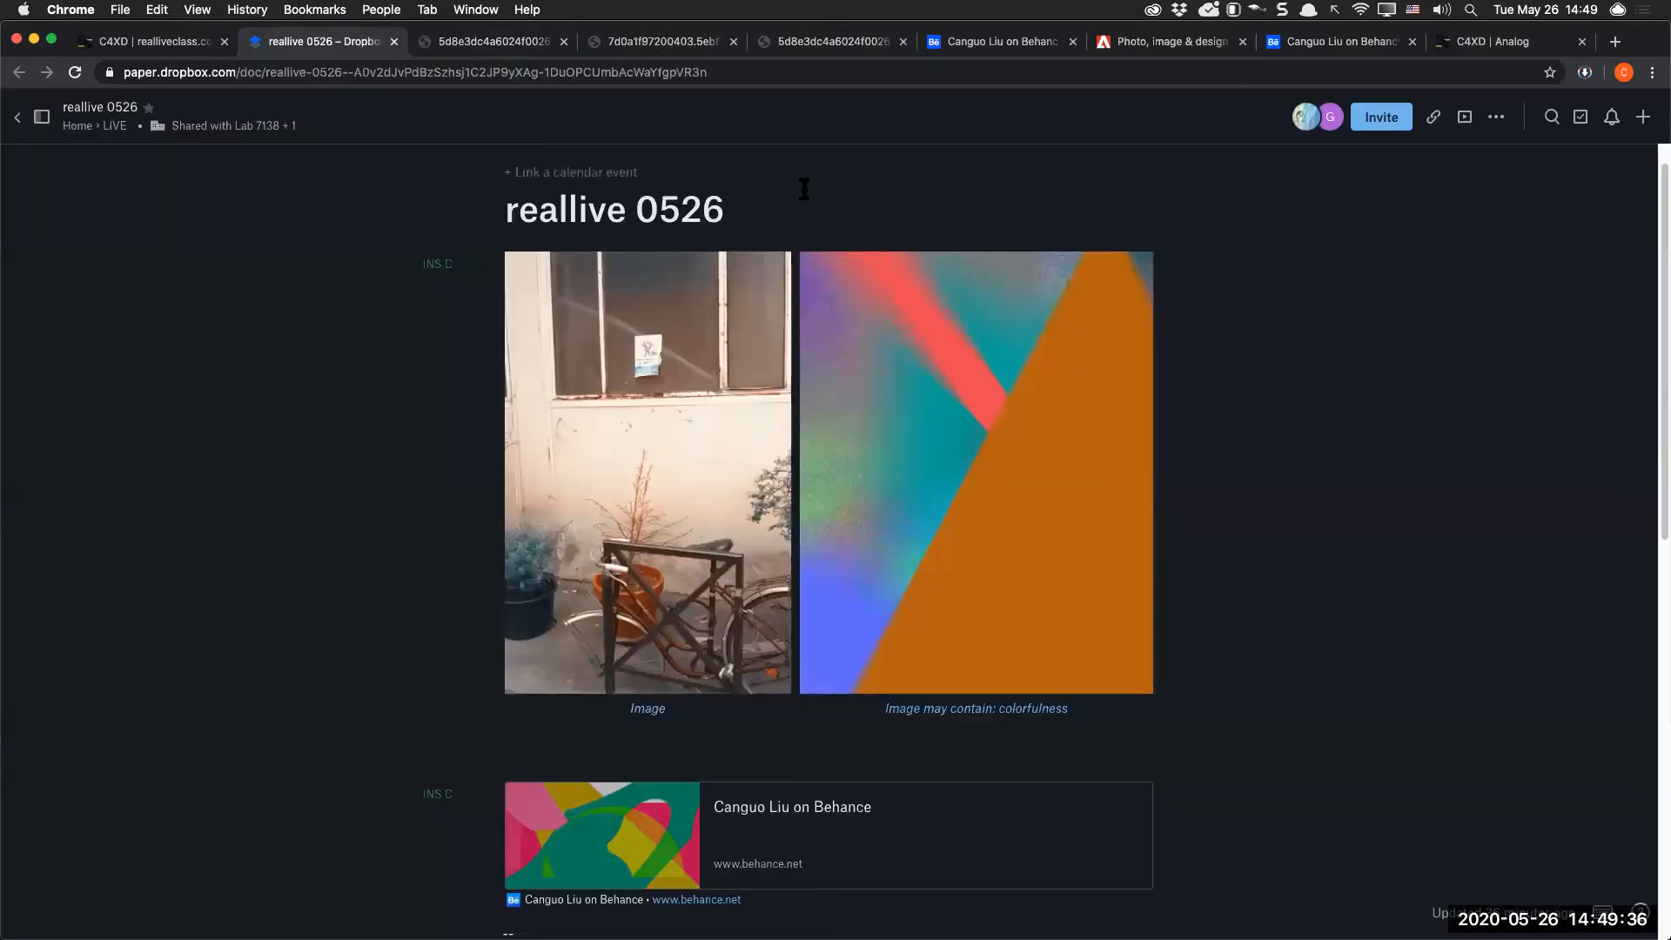
pyautogui.press('Return')
pyautogui.press('super+v')
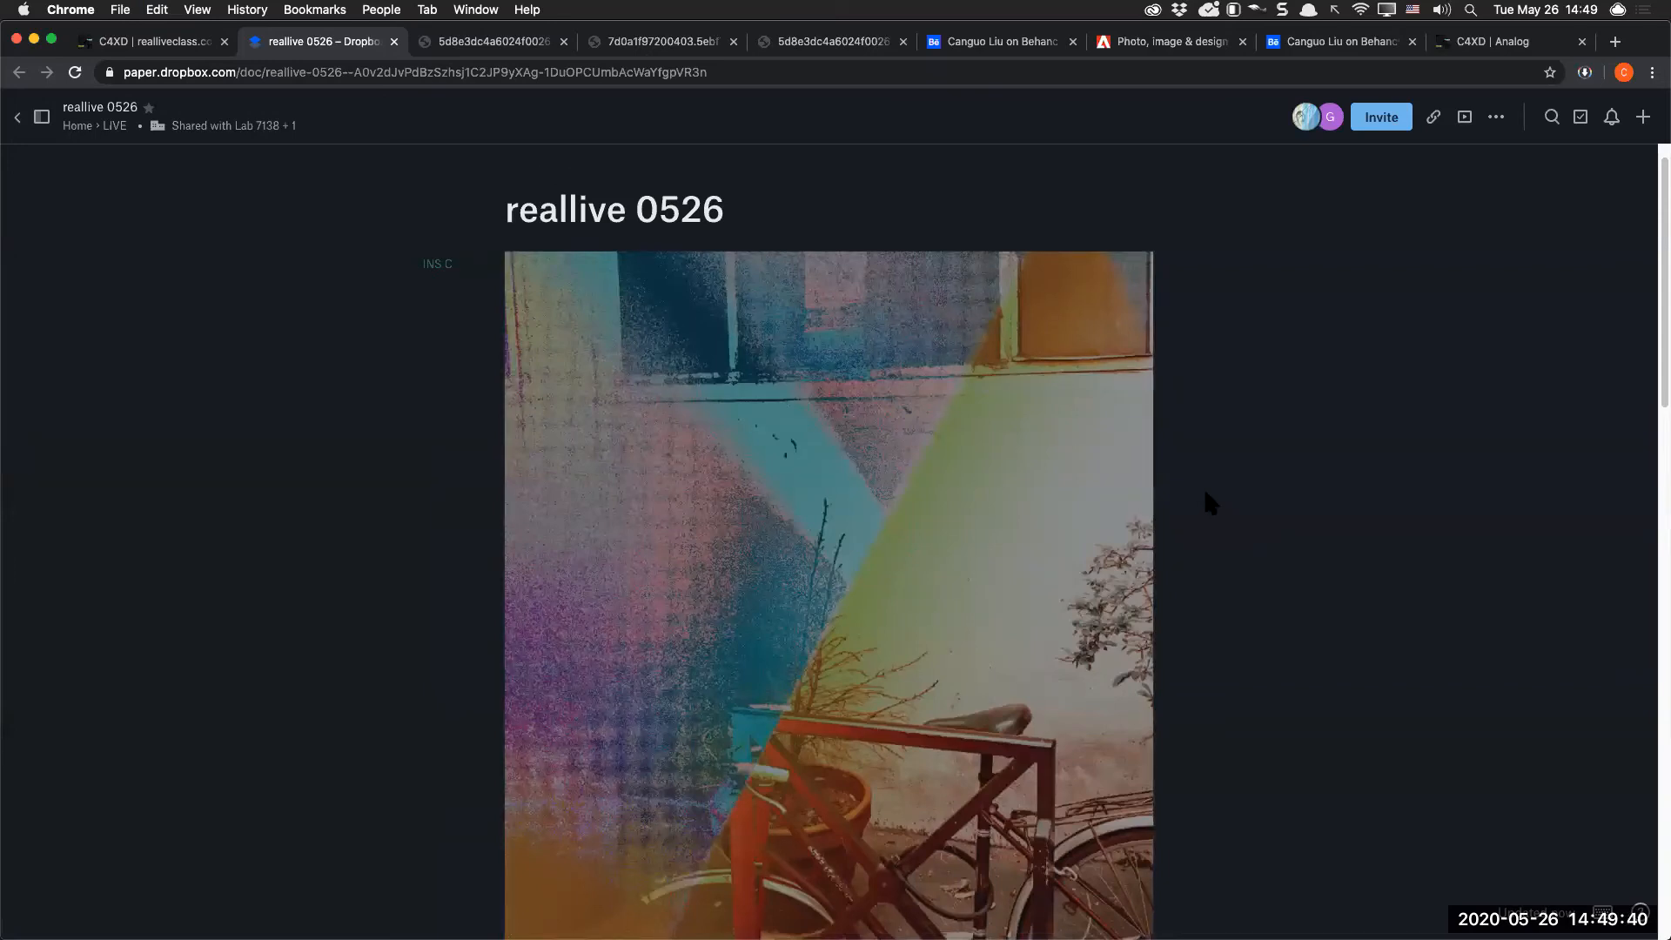
# Open the pasted composition in the enlarged image preview, examine it and return to the document
pyautogui.scroll(-5, 1201, 505)
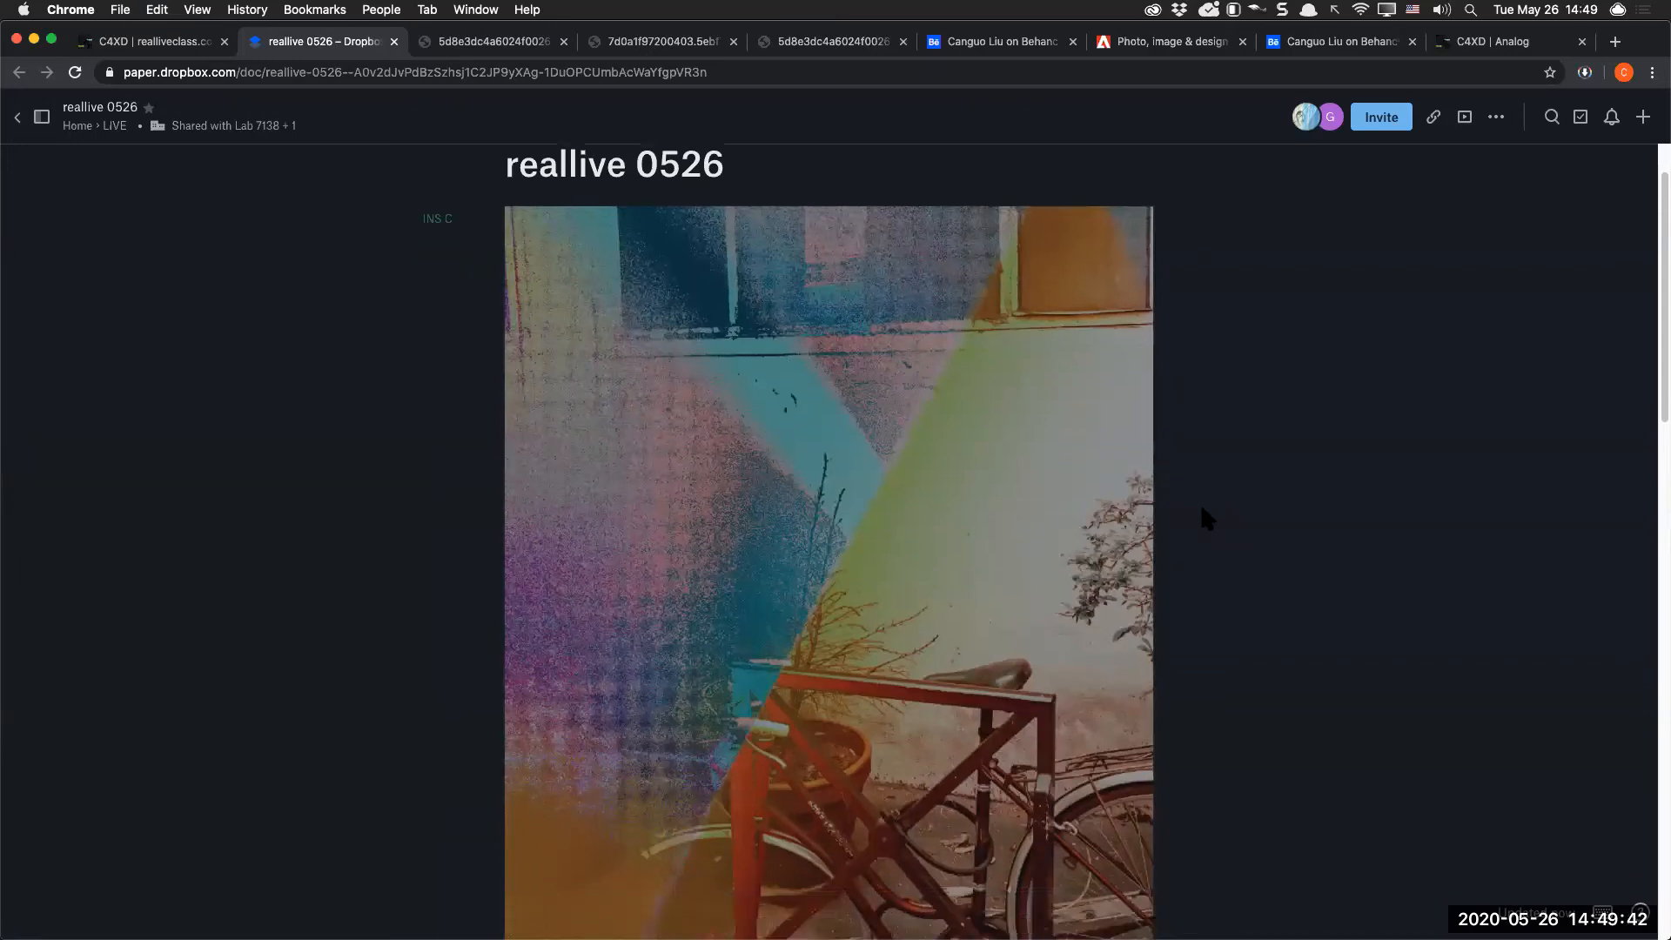
pyautogui.click(709, 471)
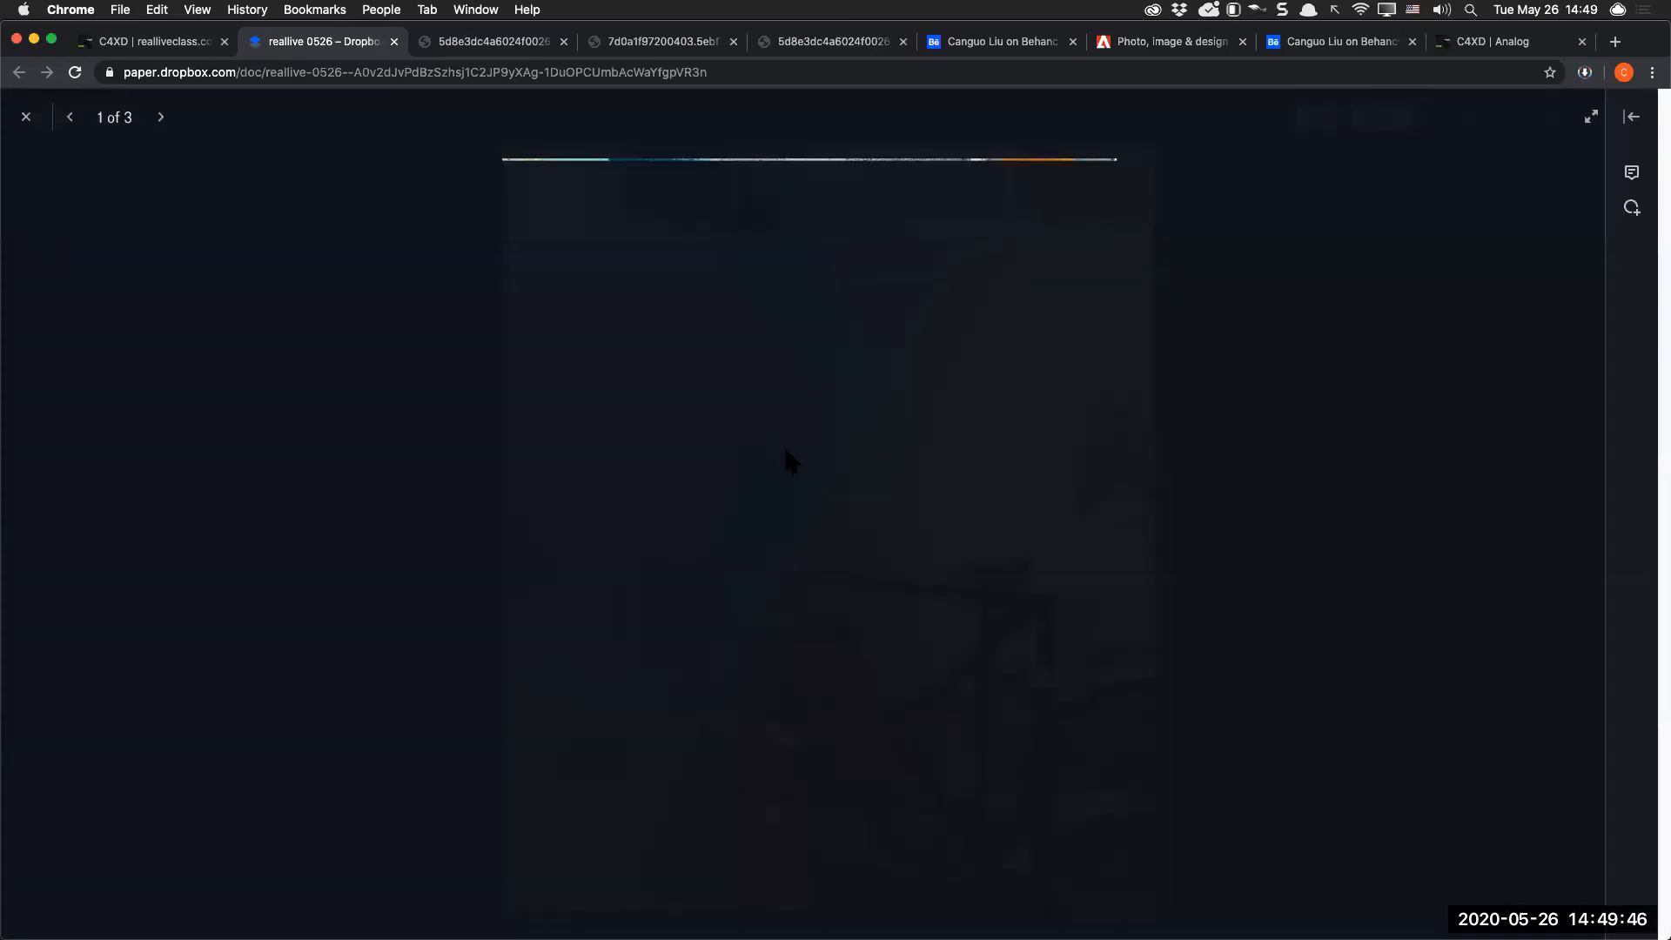
pyautogui.click(712, 452)
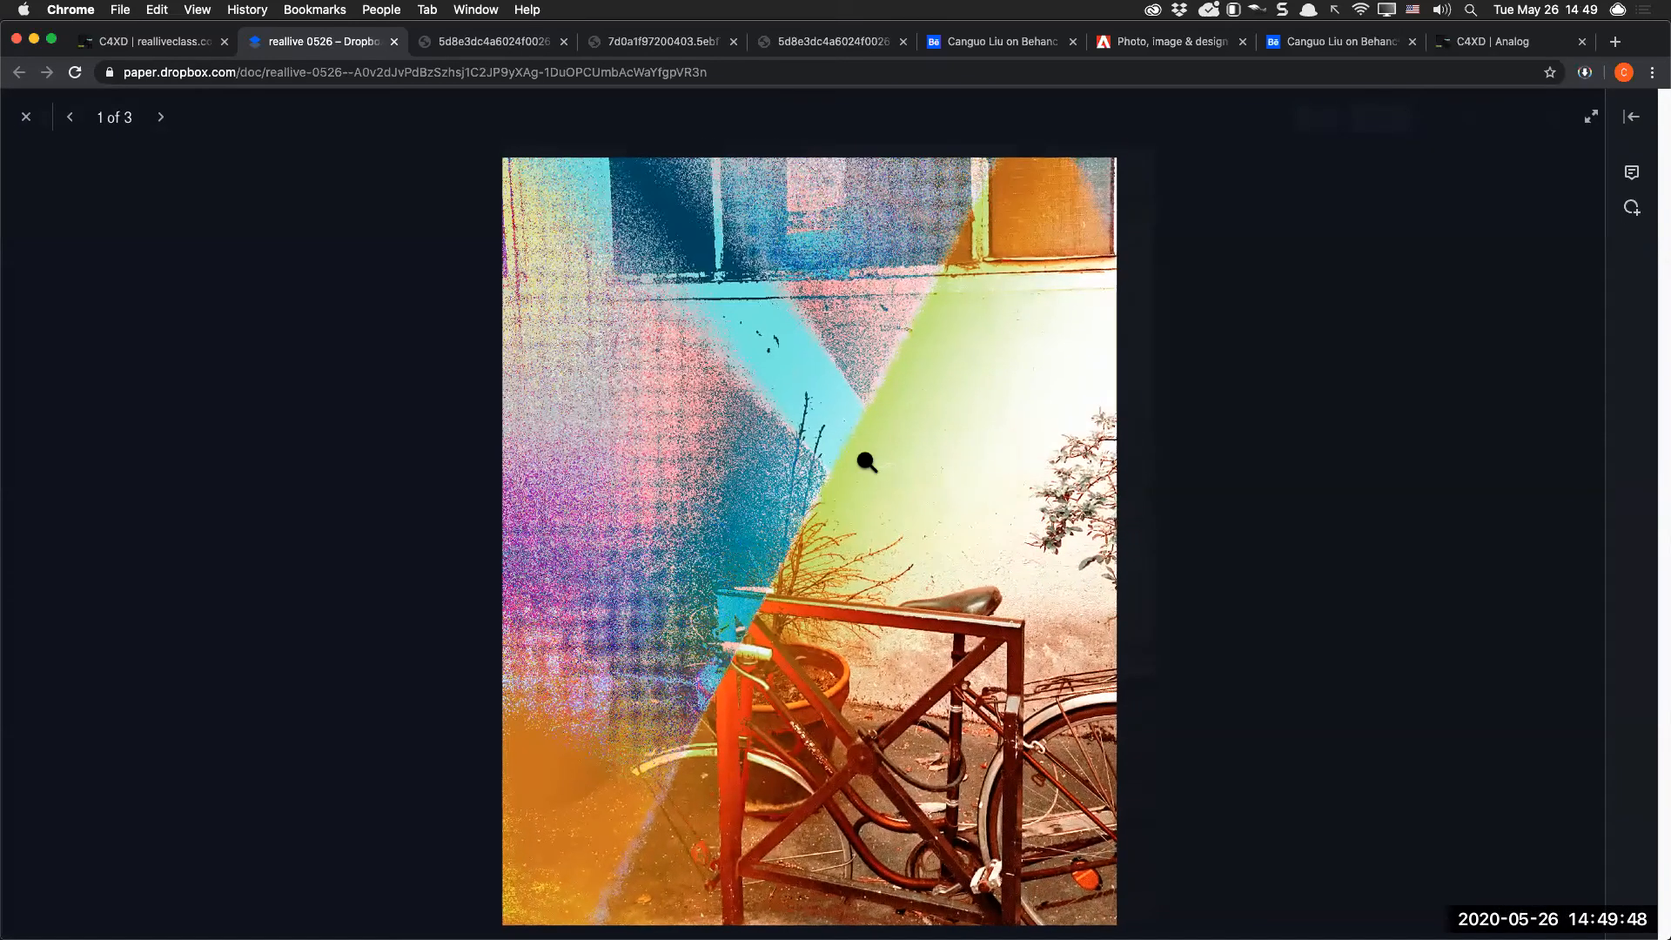
pyautogui.click(1093, 541)
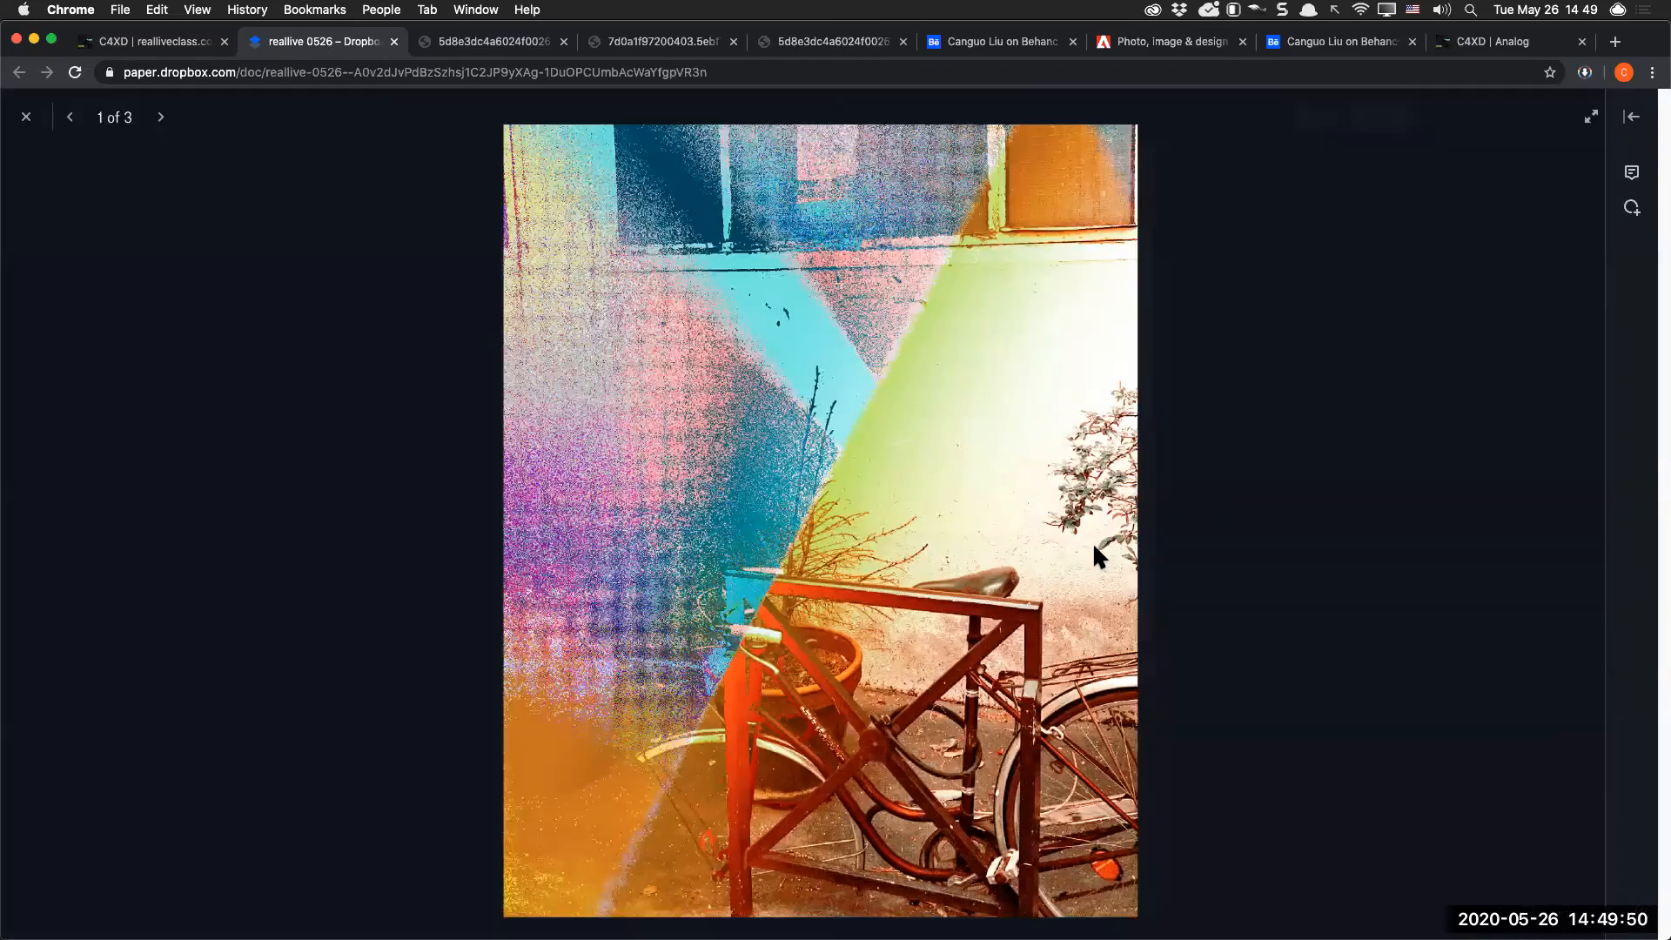
pyautogui.click(1081, 463)
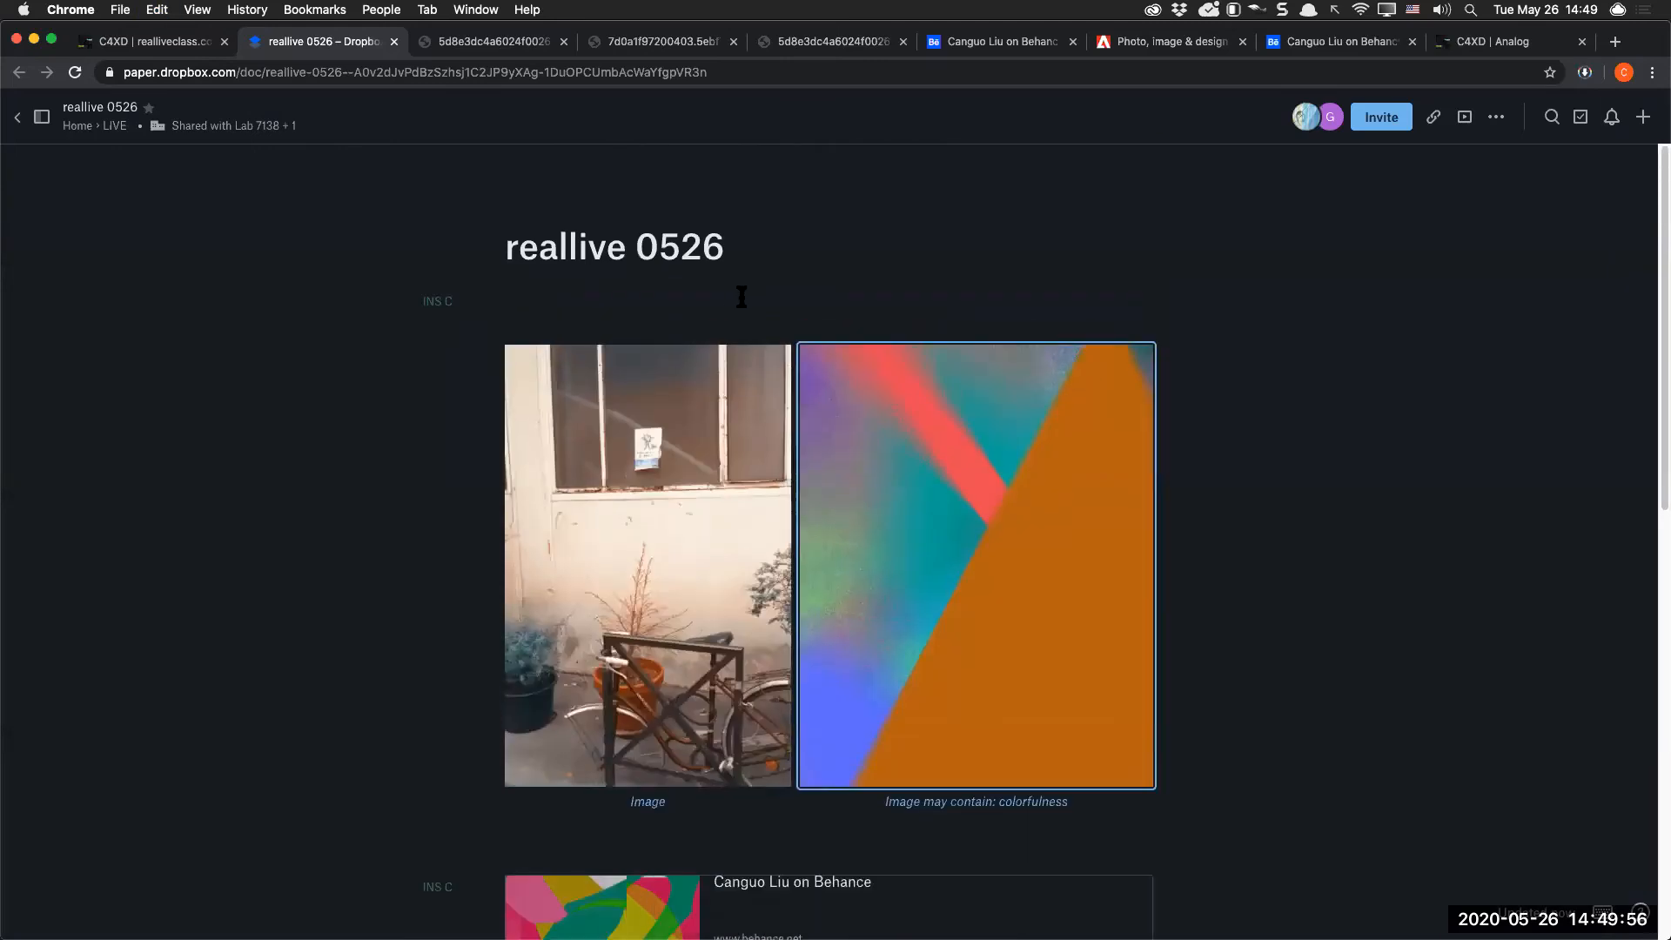
# Insert the copied composition again directly below the reallive 0526 title and check it above the two source images
pyautogui.click(810, 236)
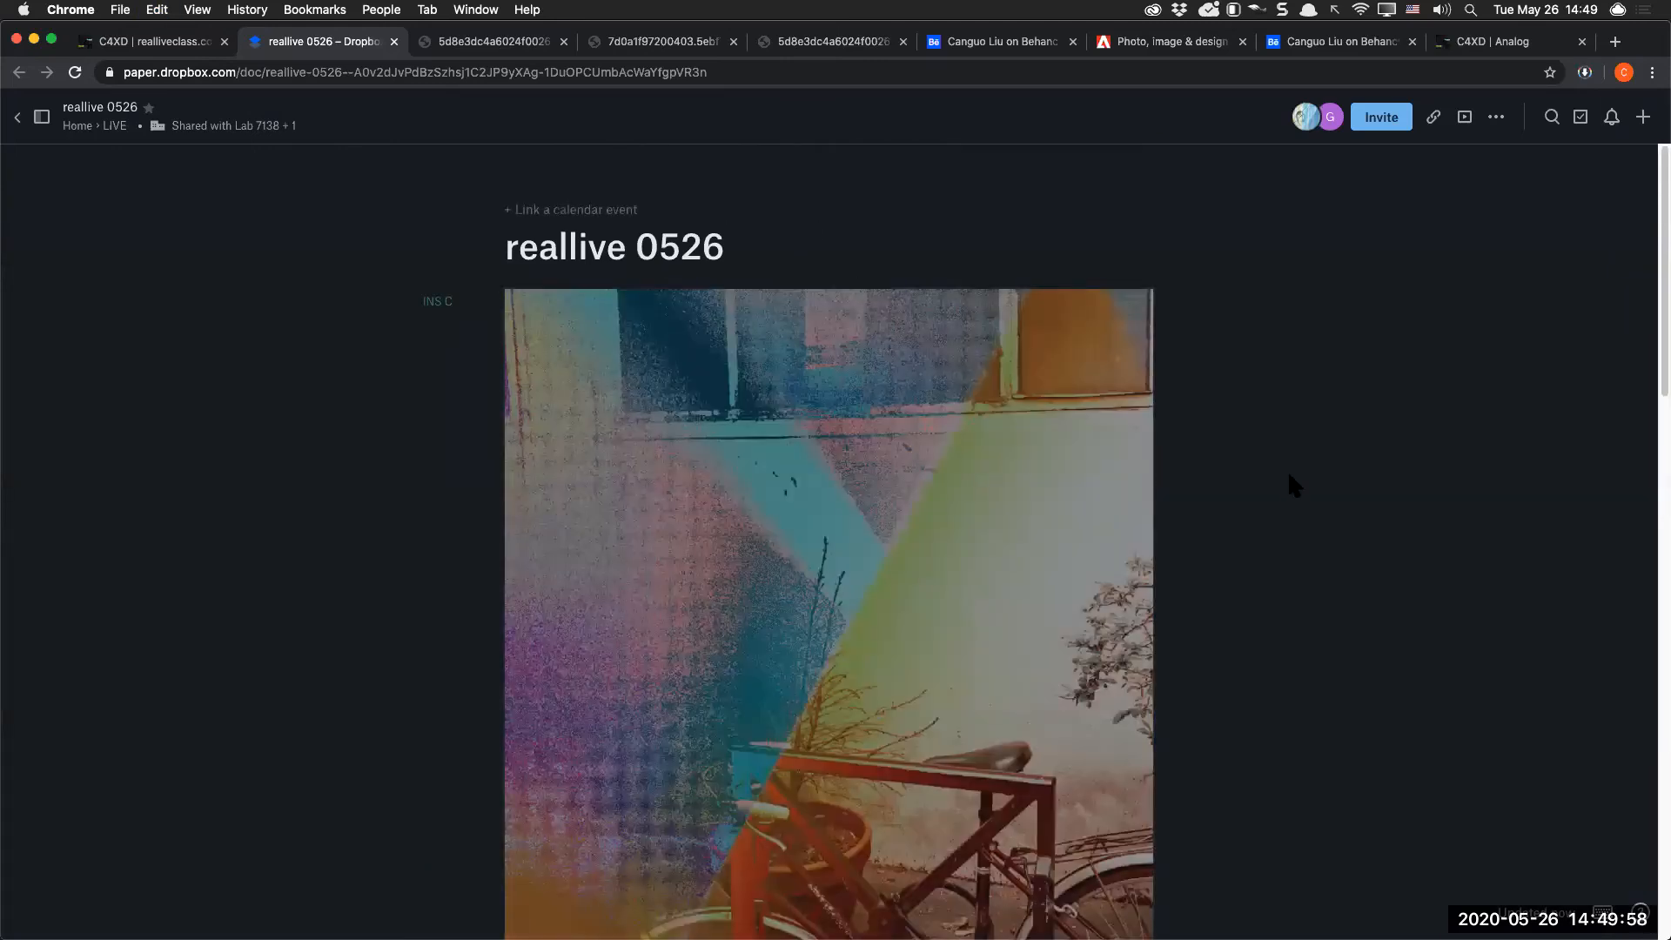
pyautogui.scroll(-5, 1286, 534)
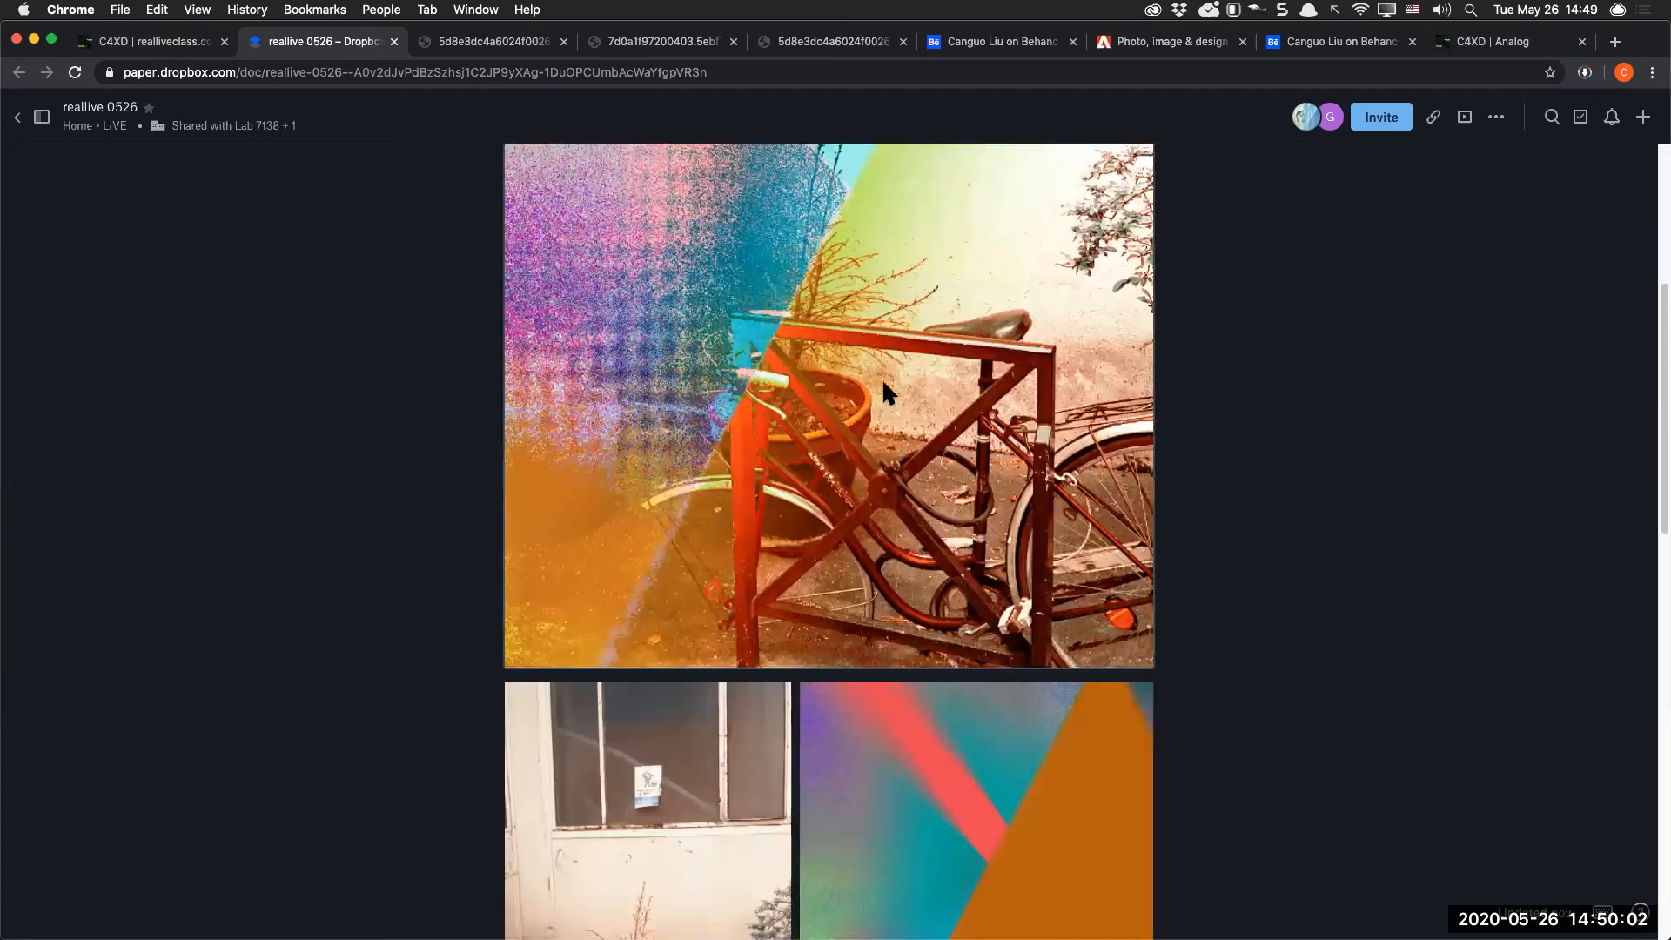
pyautogui.scroll(5, 880, 378)
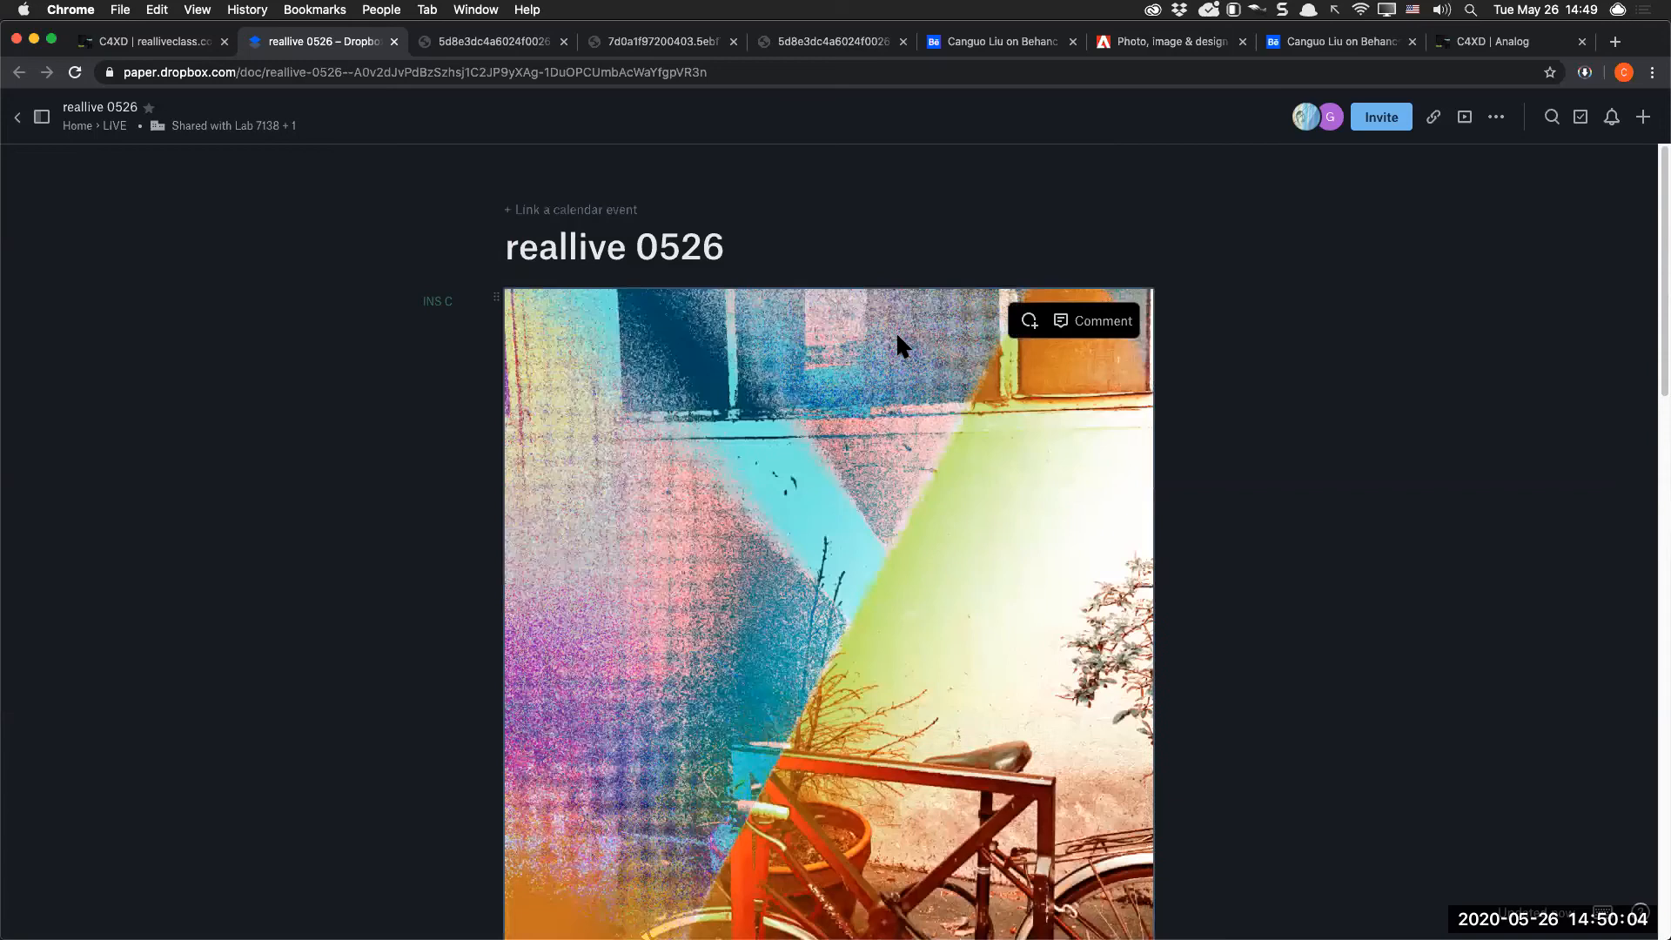
# Switch back to Photoshop and clear the selection around the canvas
pyautogui.press('super+Tab')
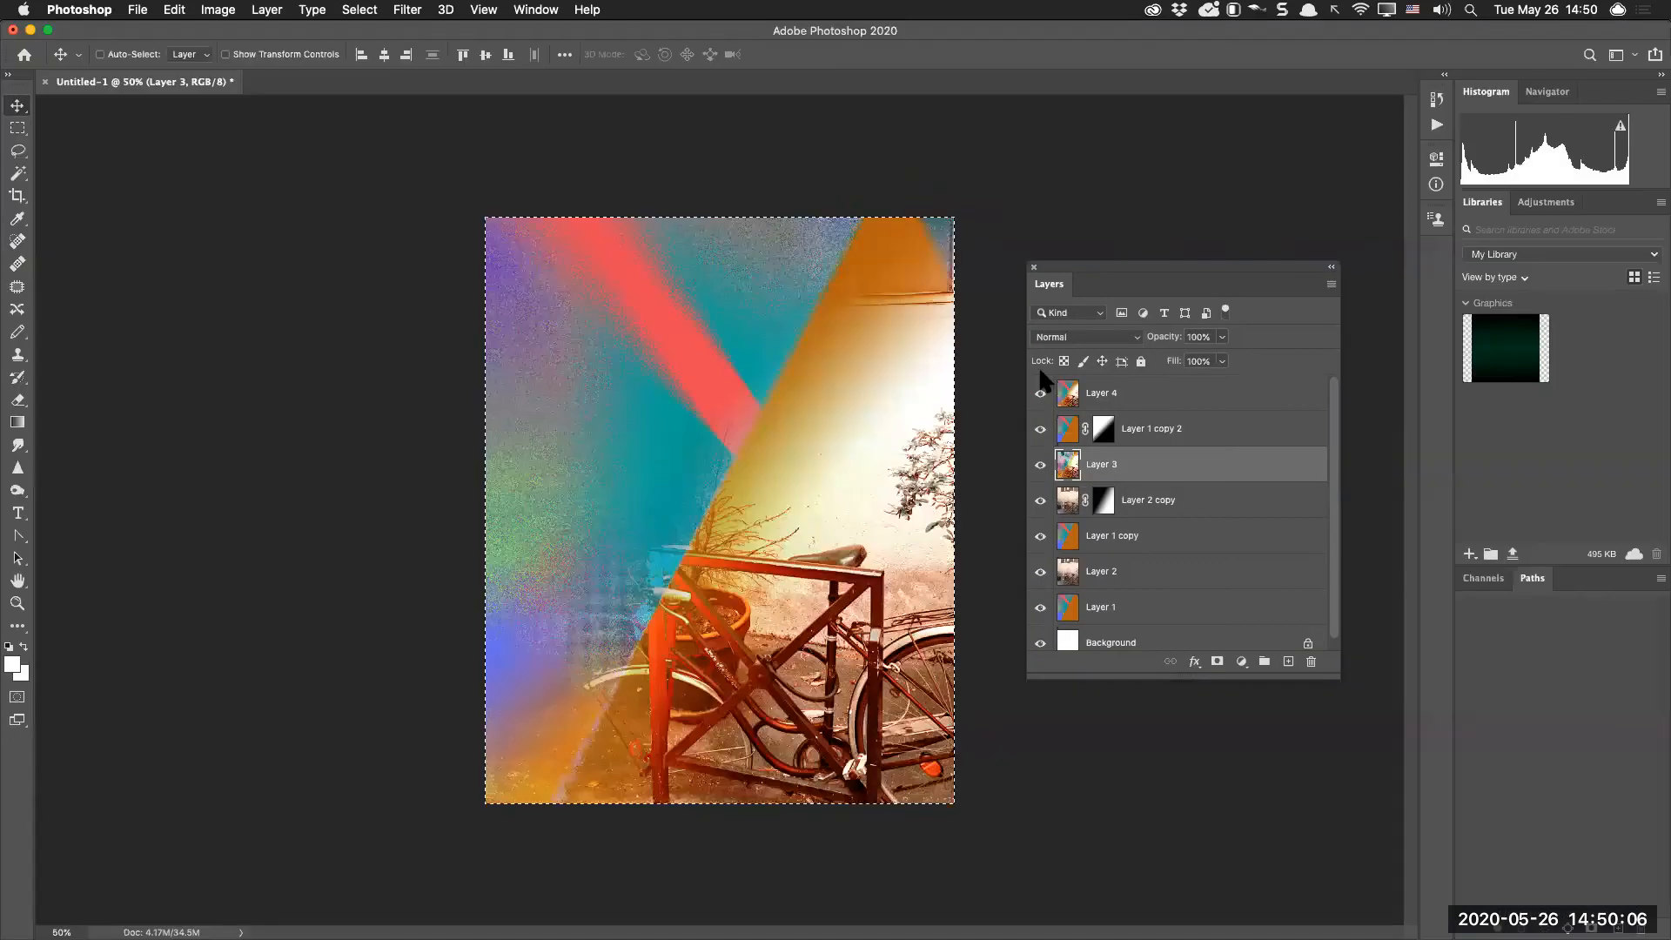
pyautogui.press('super+d')
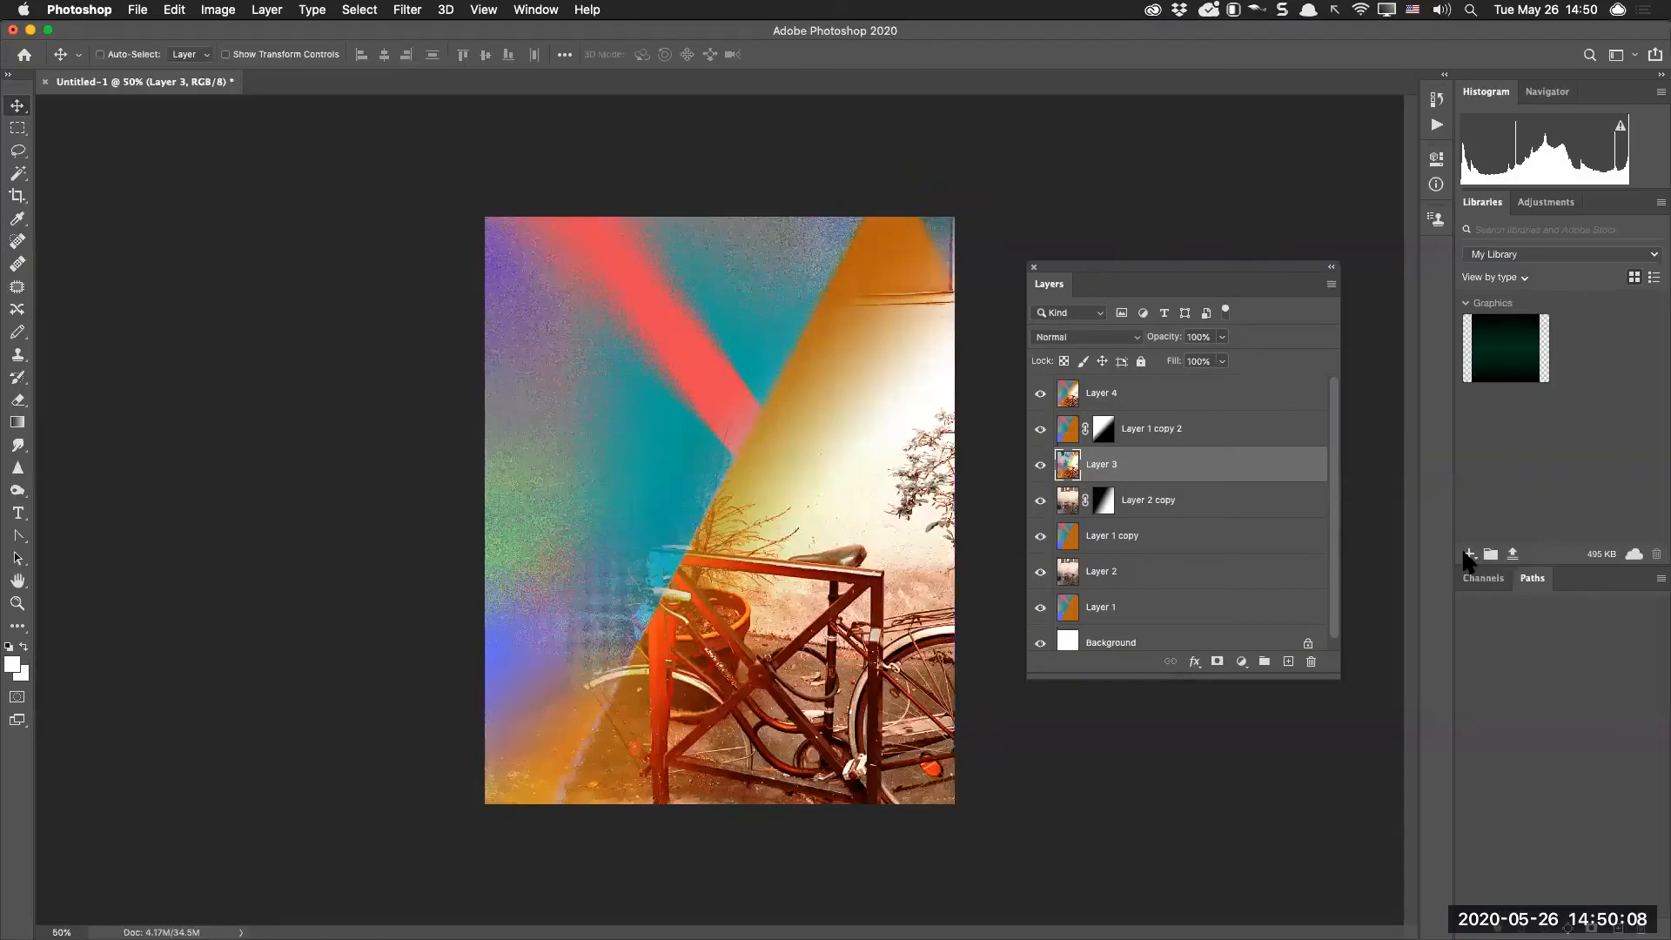
pyautogui.click(1204, 535)
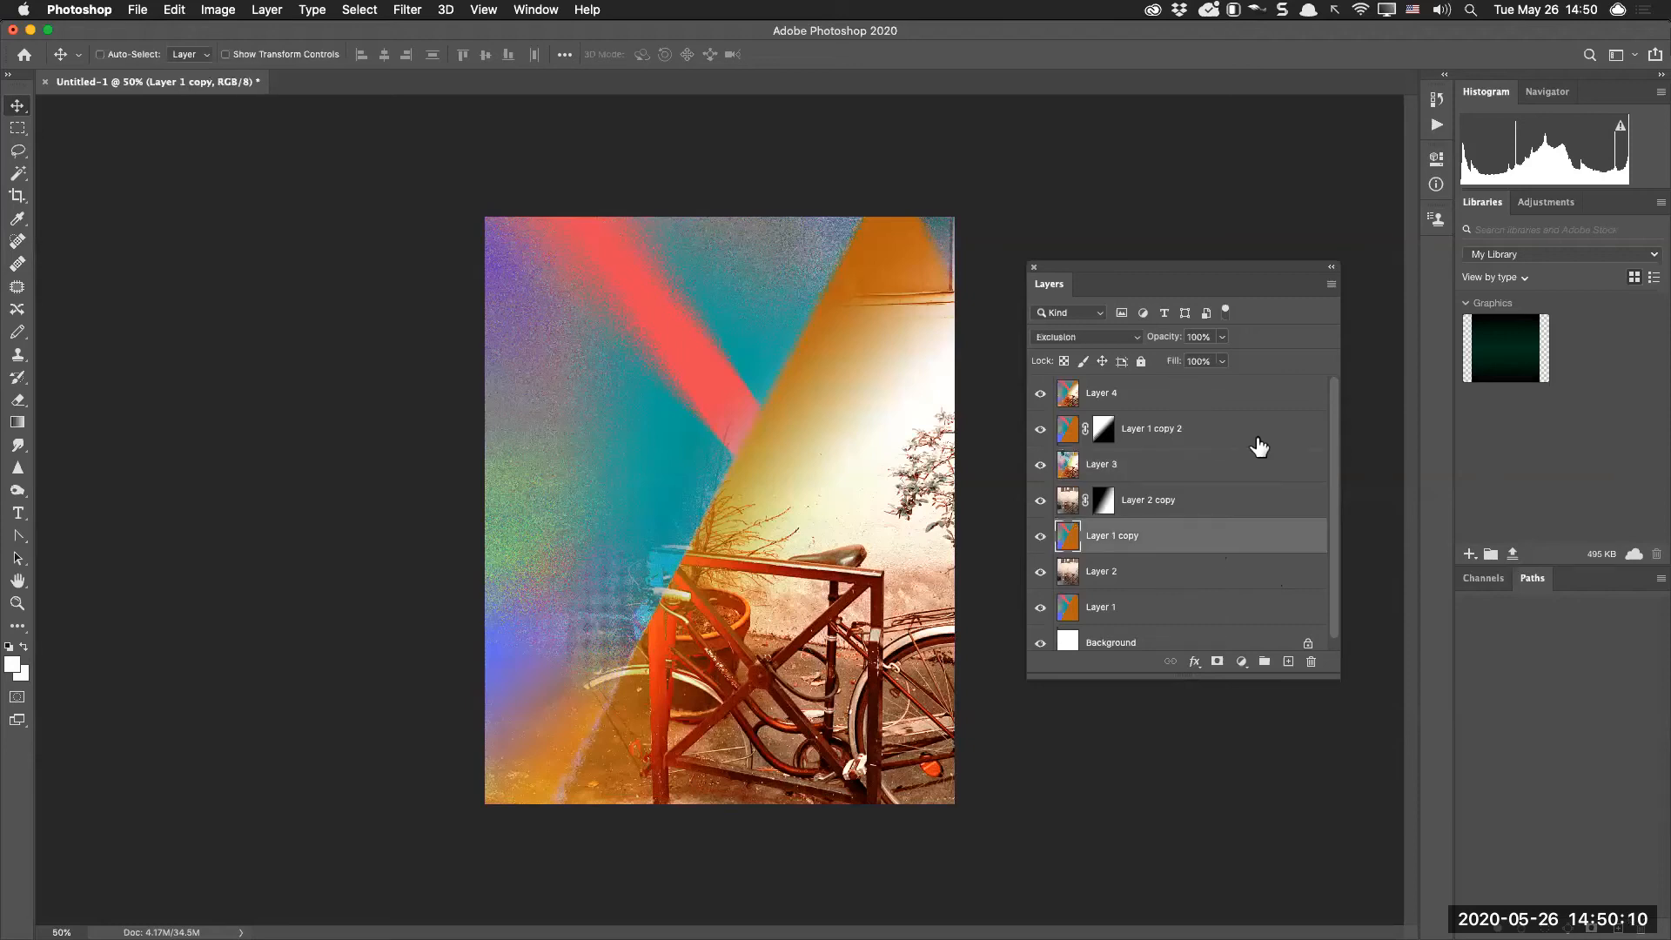
pyautogui.keyDown('shift'); pyautogui.click(1292, 396); pyautogui.keyUp('shift')
pyautogui.press('Delete')
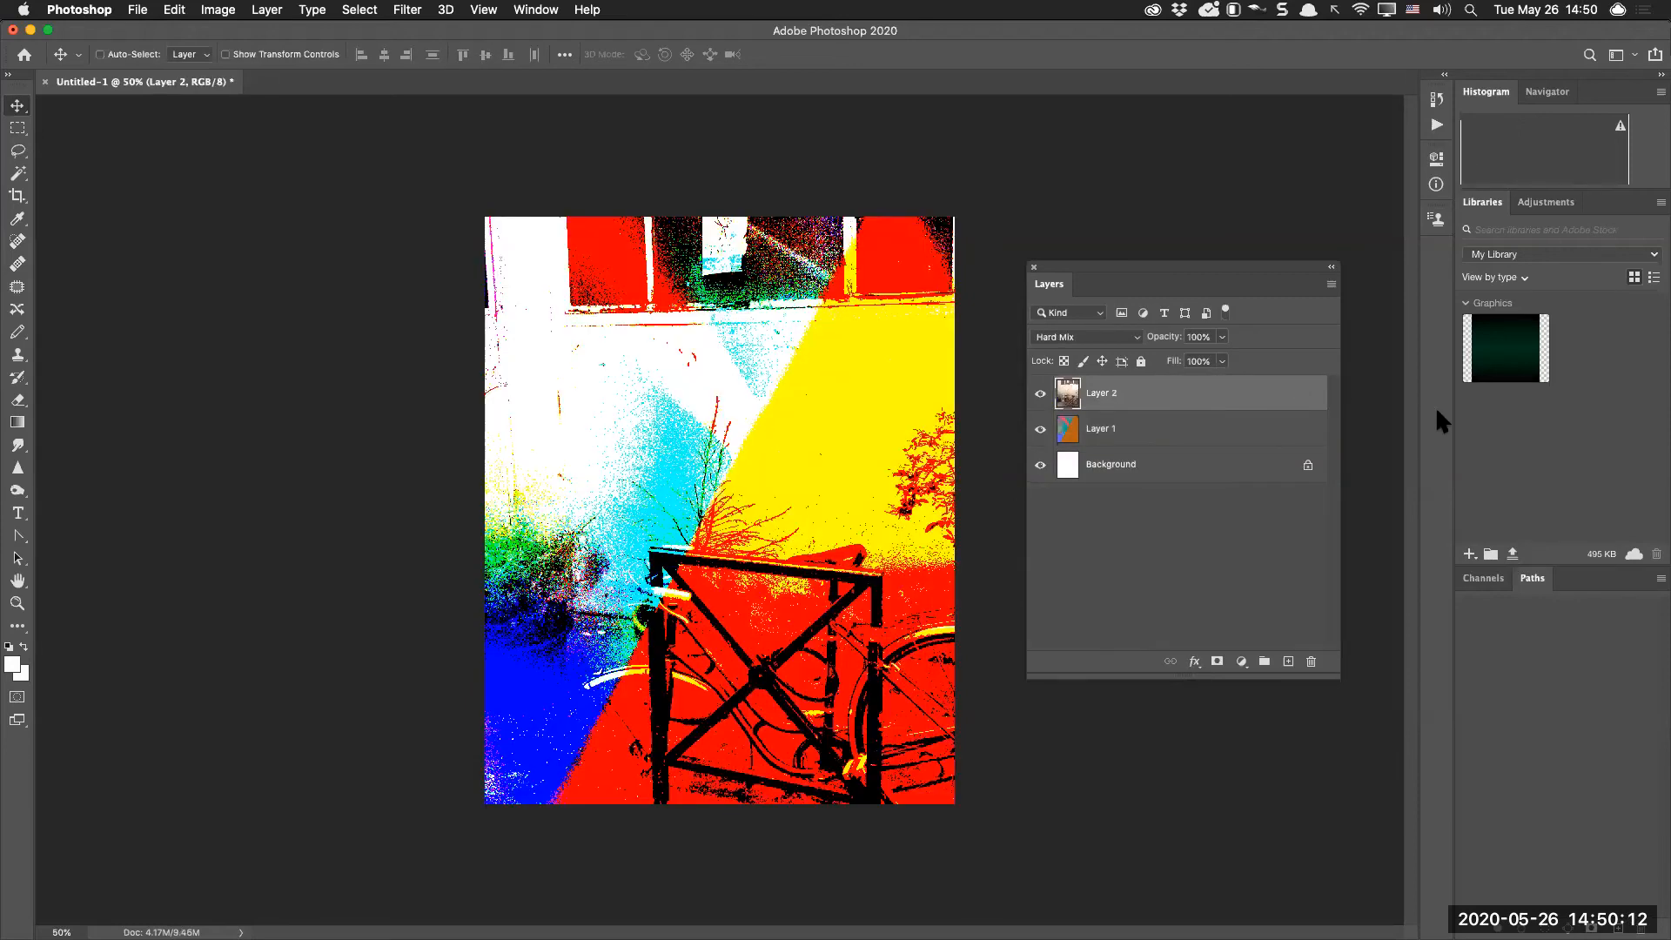
pyautogui.press('super')
pyautogui.press('super+z')
pyautogui.click(1230, 576)
# Delete the five upper layers from Layer 4 down to Layer 1 copy
pyautogui.click(1206, 403)
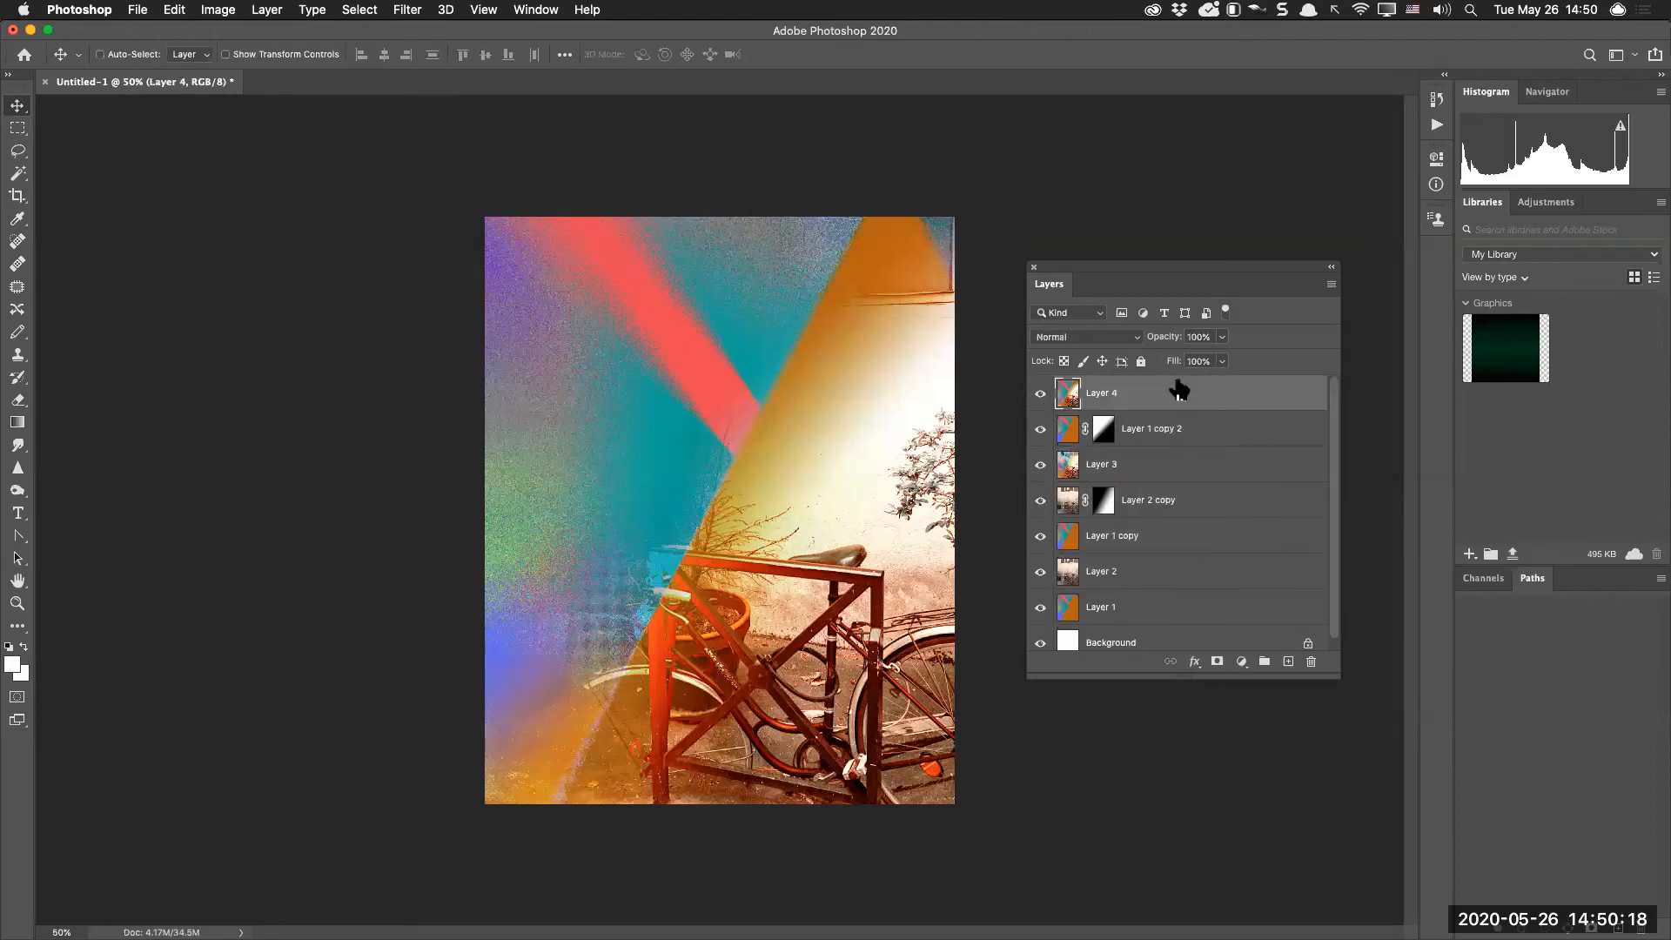
pyautogui.keyDown('shift'); pyautogui.click(1164, 544); pyautogui.keyUp('shift')
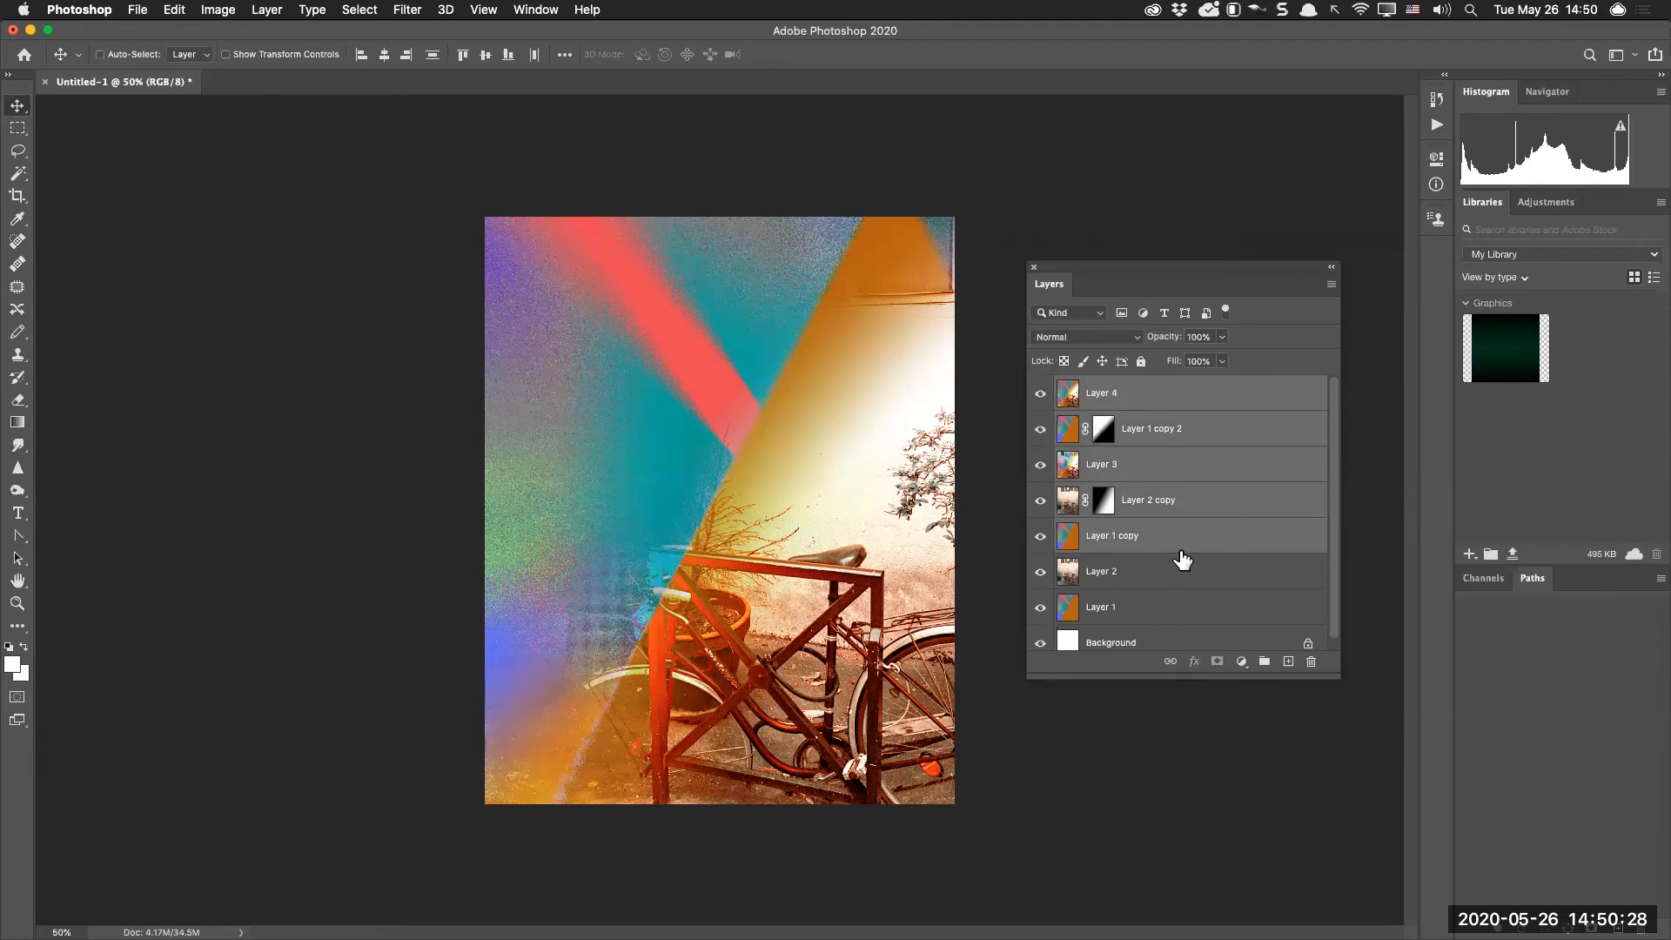
pyautogui.press('Delete')
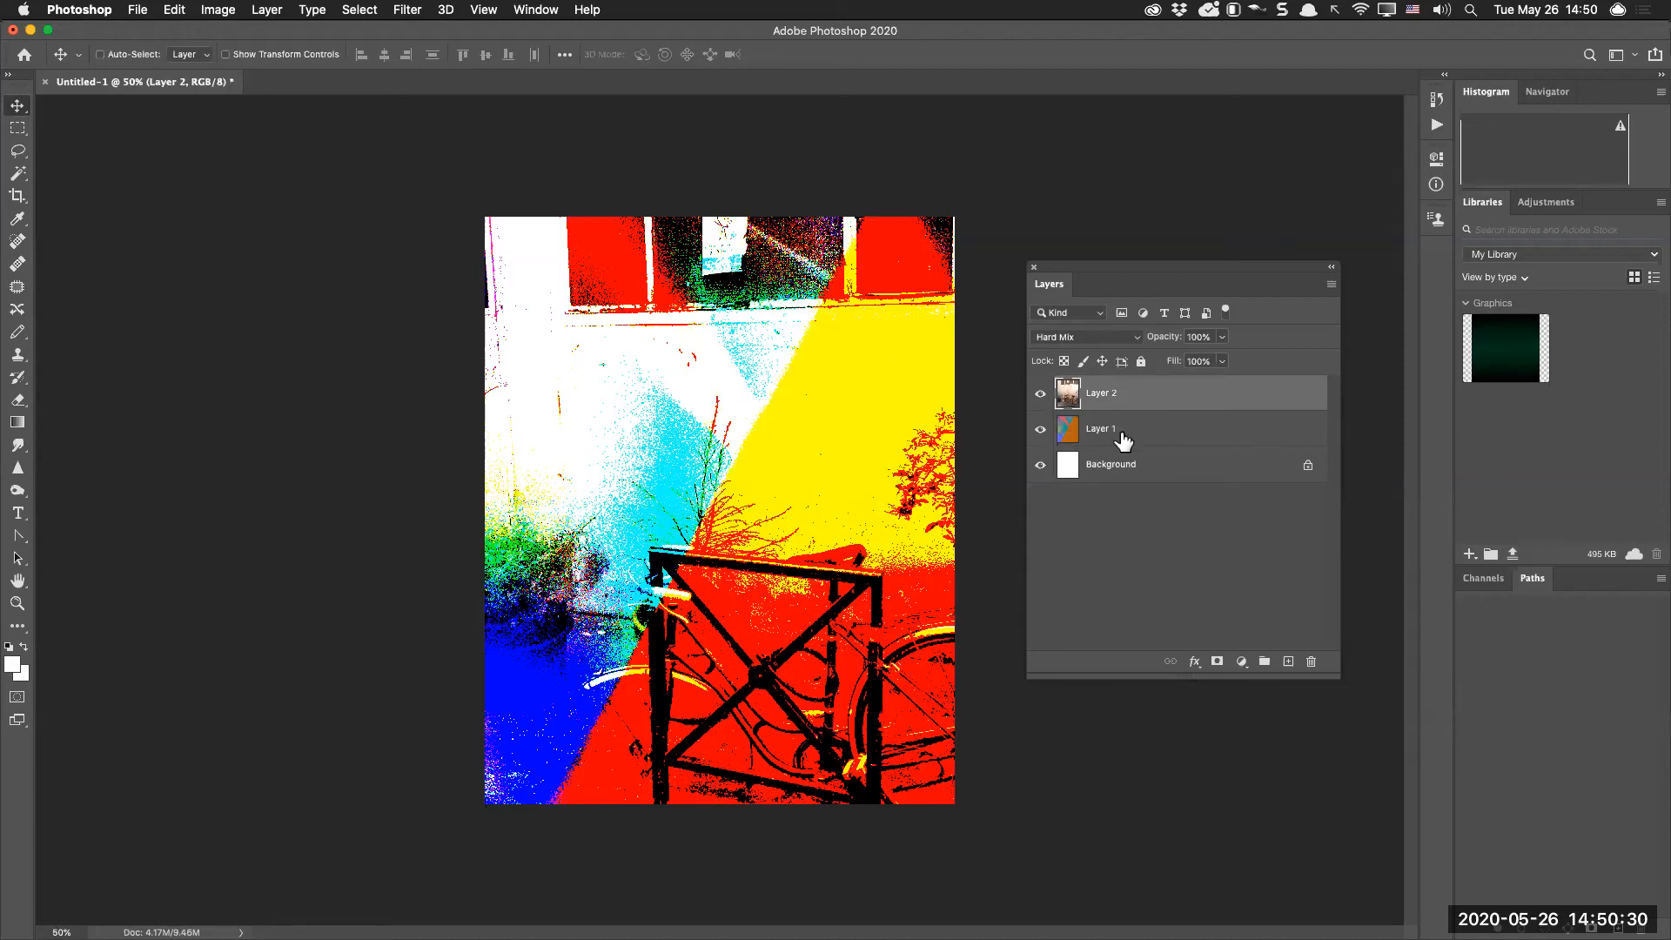
# Set Layer 2's blending mode to Normal and toggle its visibility to compare it with Layer 1
pyautogui.click(1135, 342)
pyautogui.click(1103, 65)
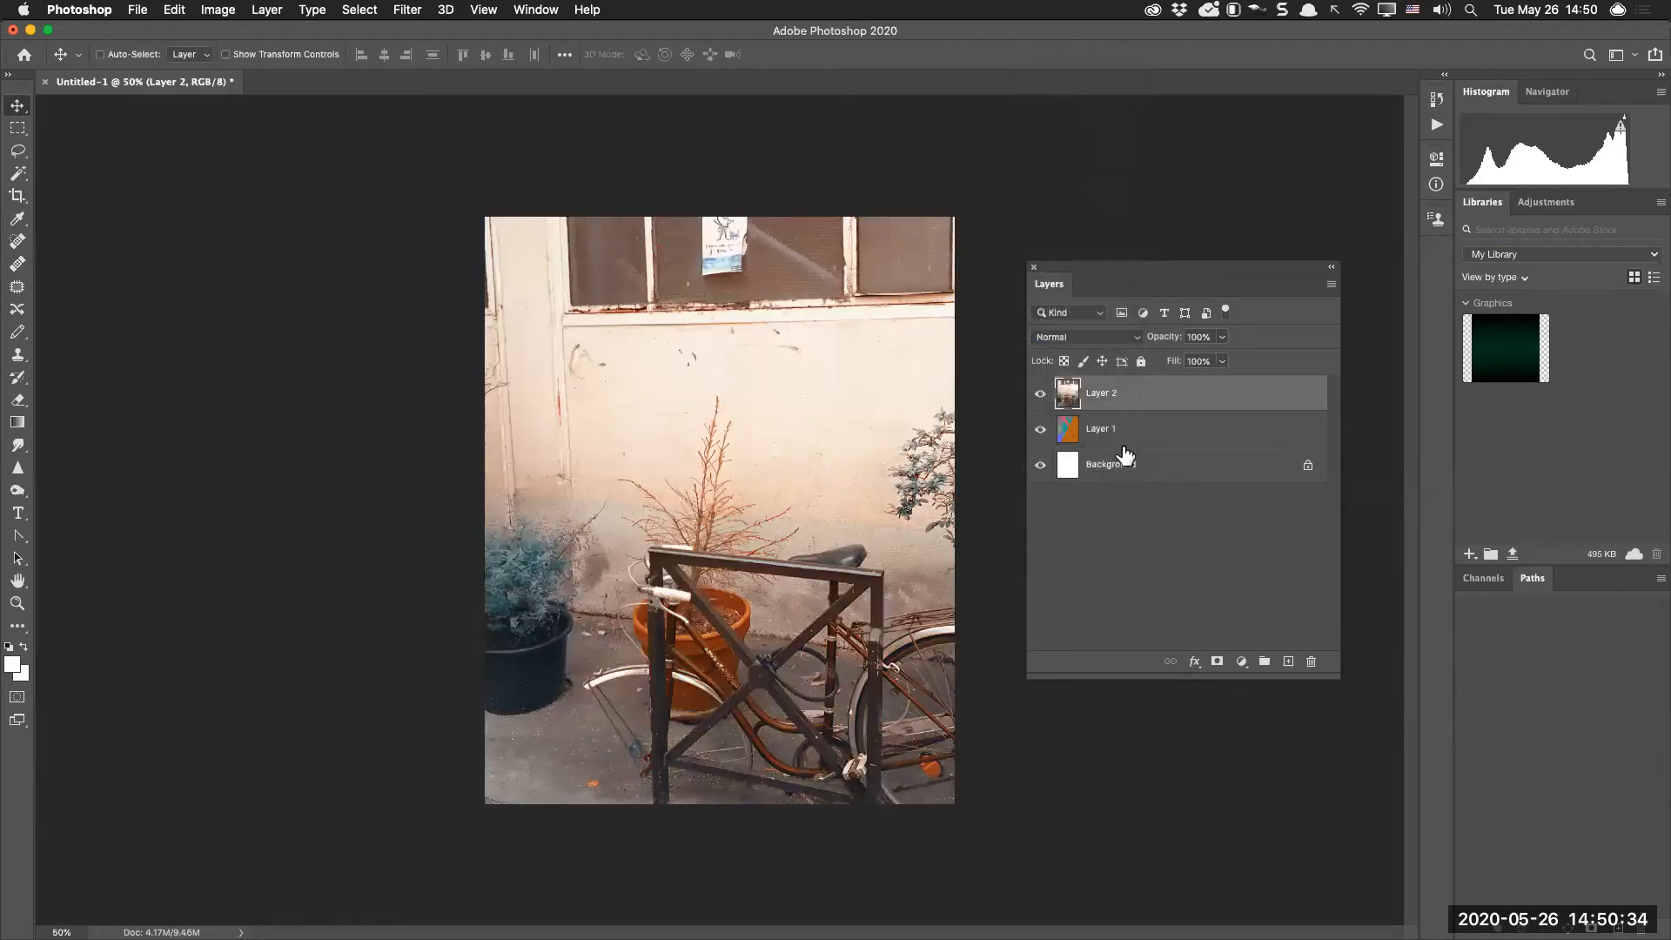
pyautogui.click(1039, 393)
pyautogui.click(1039, 393)
# Add a layer mask to Layer 2, fill it with a vertical white-to-black gradient and invert the mask
pyautogui.click(1216, 661)
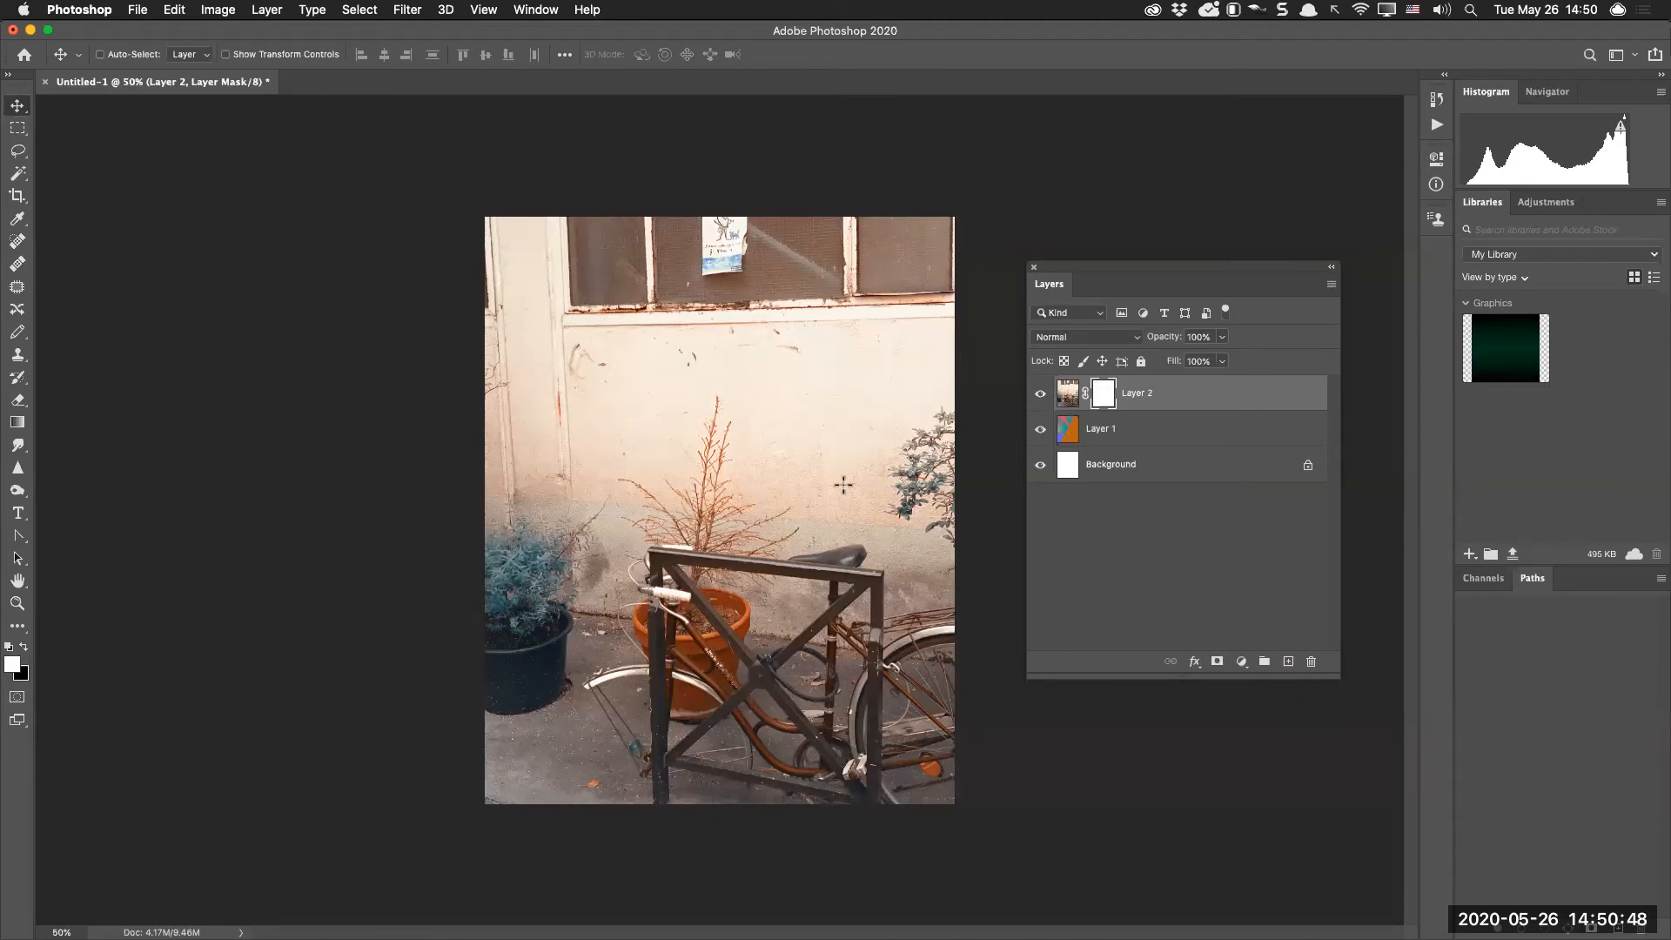
pyautogui.press('g')
pyautogui.moveTo(718, 478); pyautogui.dragTo(752, 665)
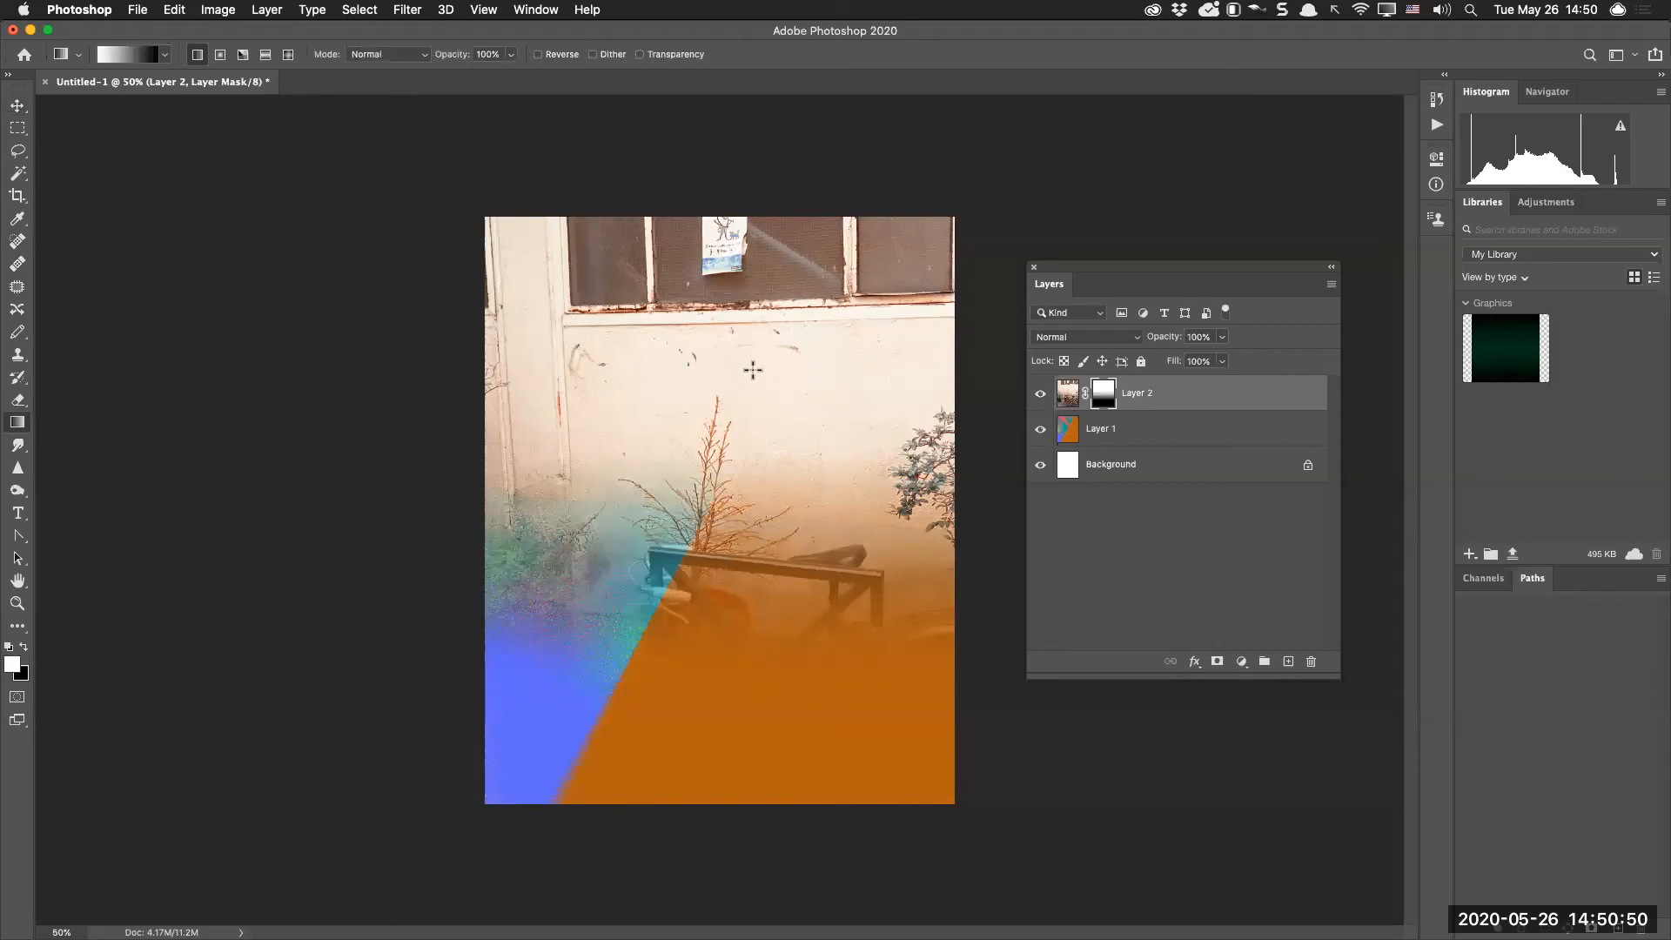
pyautogui.press('super+i')
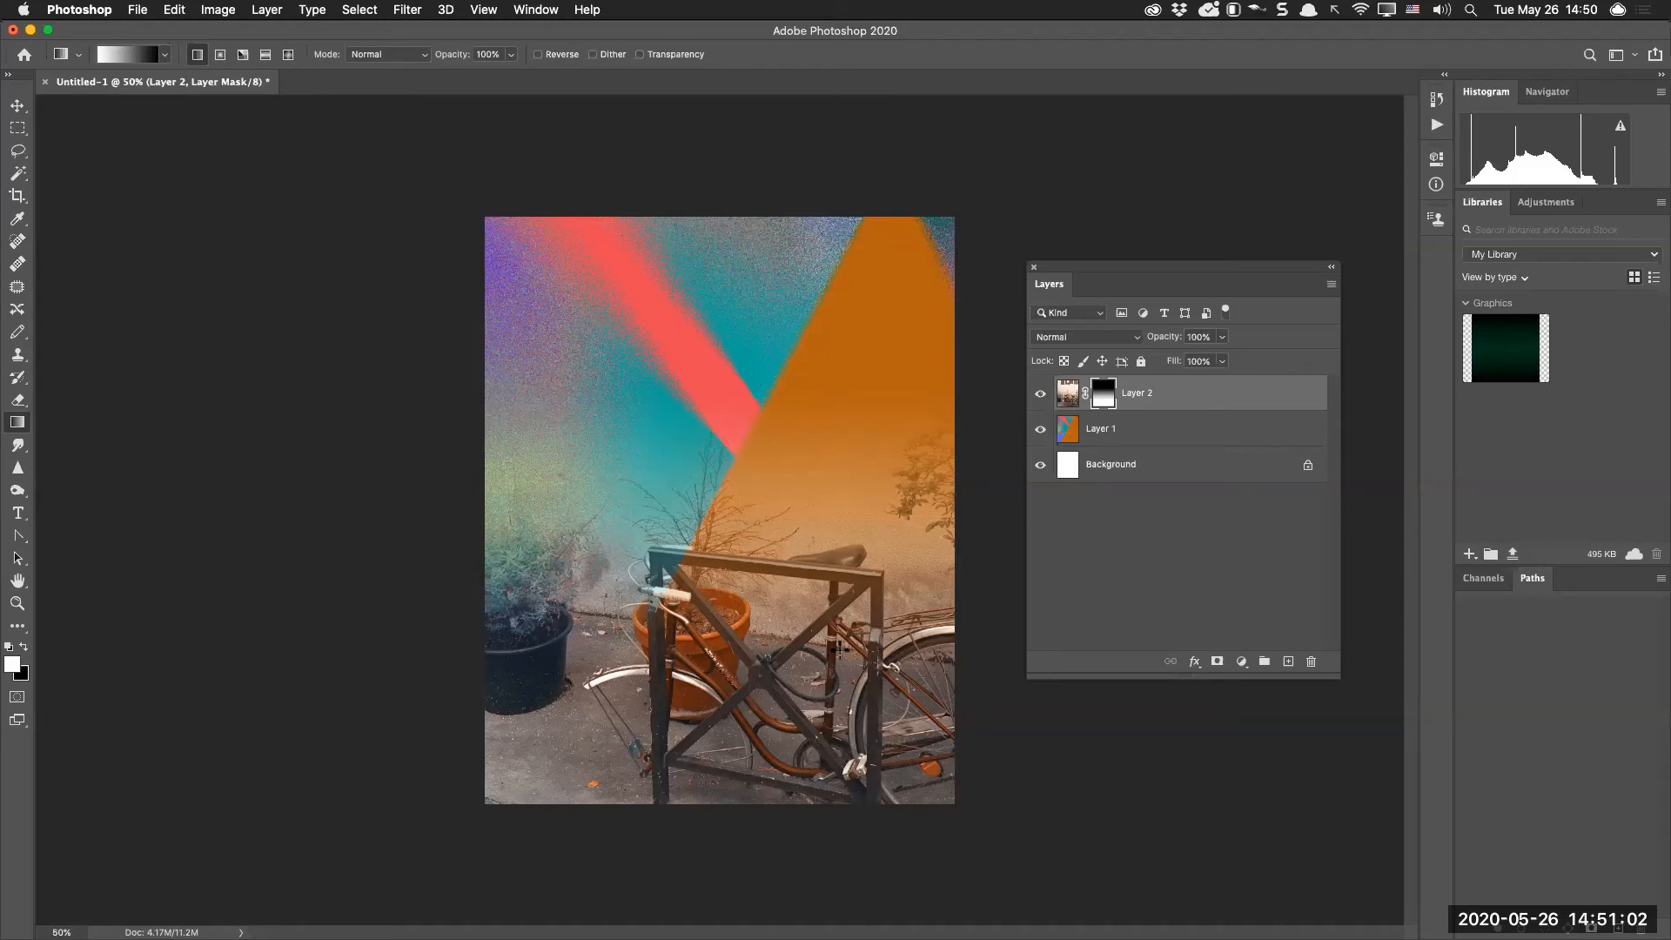
# Duplicate the masked Layer 2 and delete the copy's layer mask without applying it
pyautogui.press('super+j')
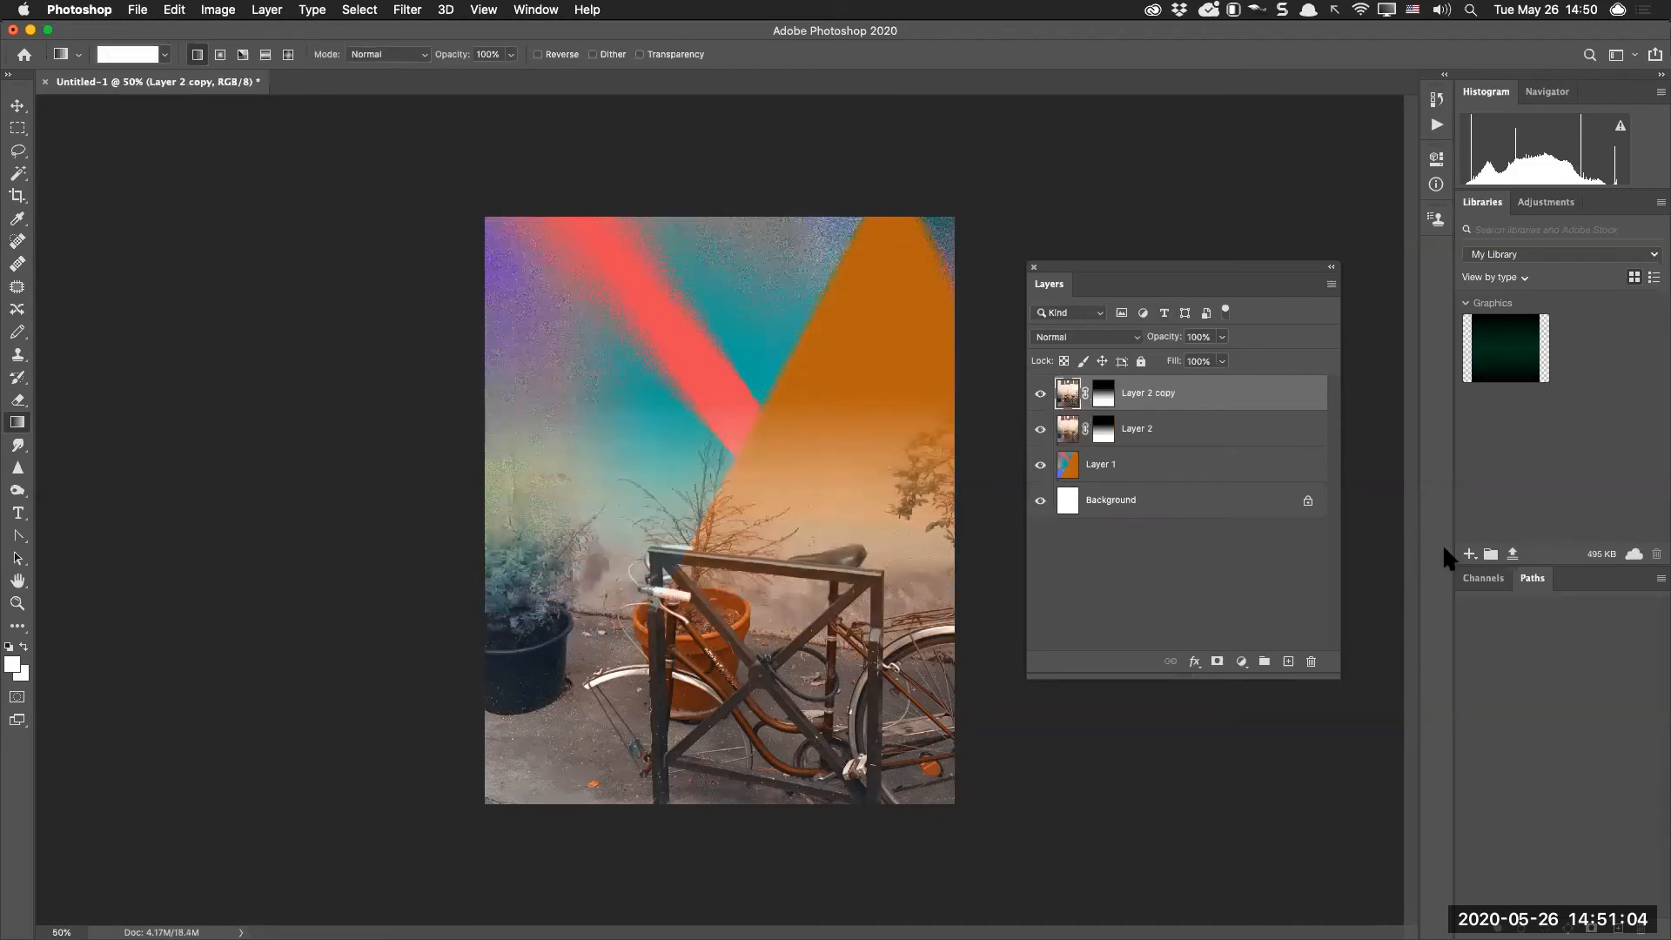
pyautogui.moveTo(1101, 385); pyautogui.dragTo(1316, 657)
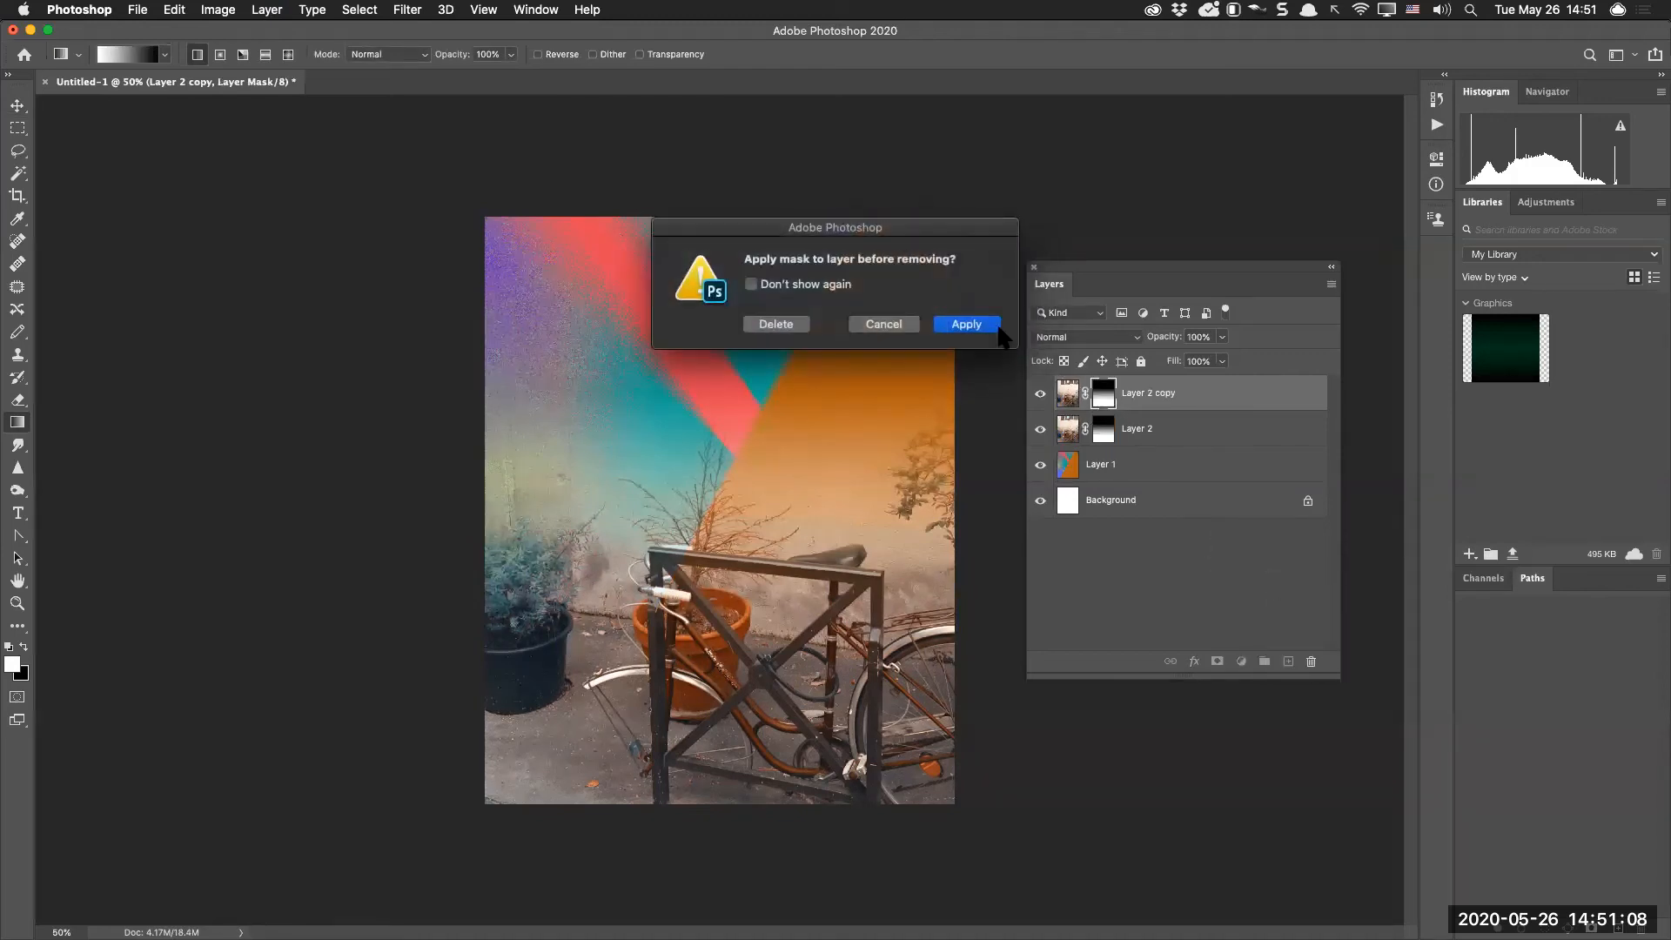
pyautogui.click(766, 324)
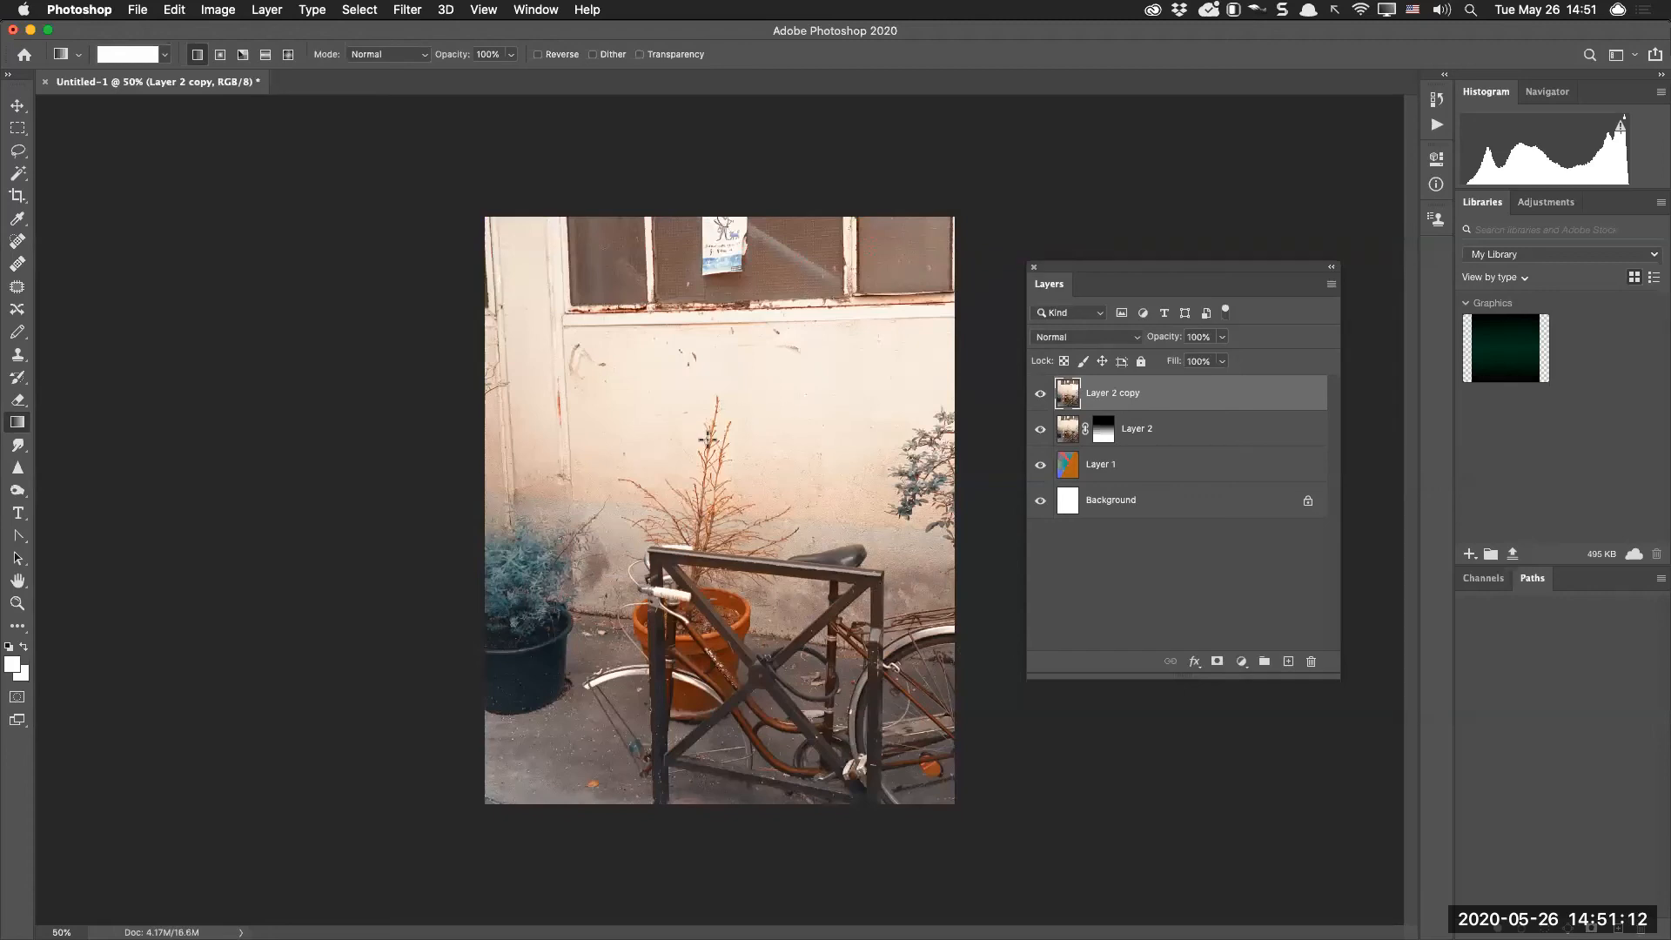
# Try Select Subject on Layer 2 copy to pick out the bicycle and railing, and clear the selection
pyautogui.press('w')
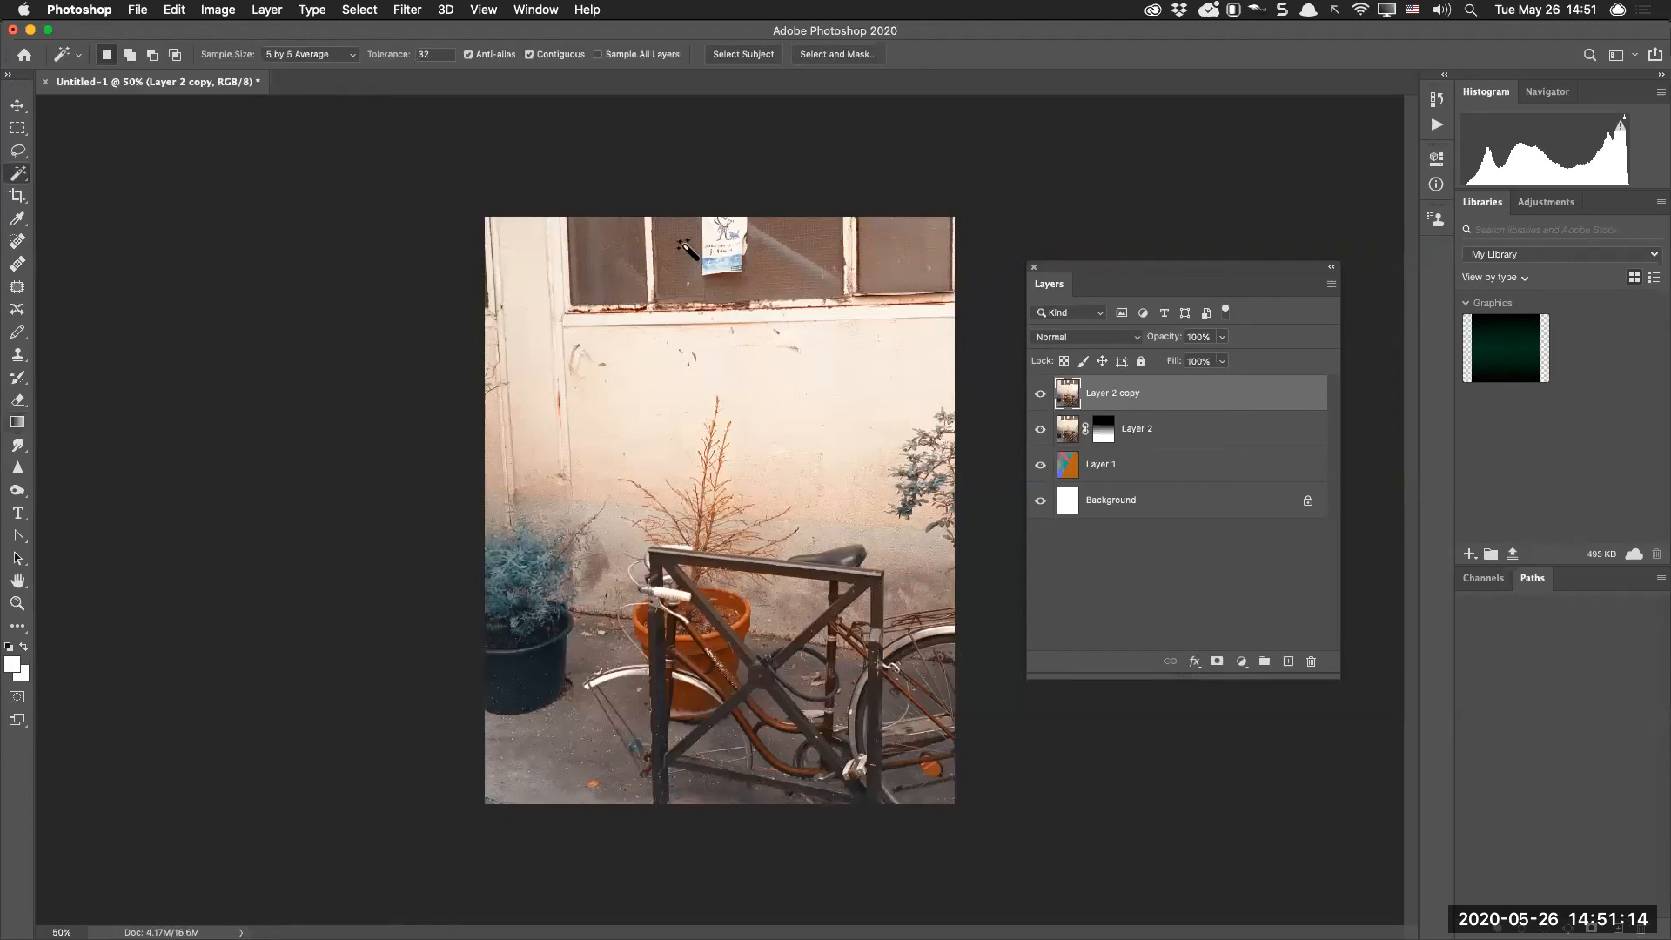
pyautogui.click(742, 54)
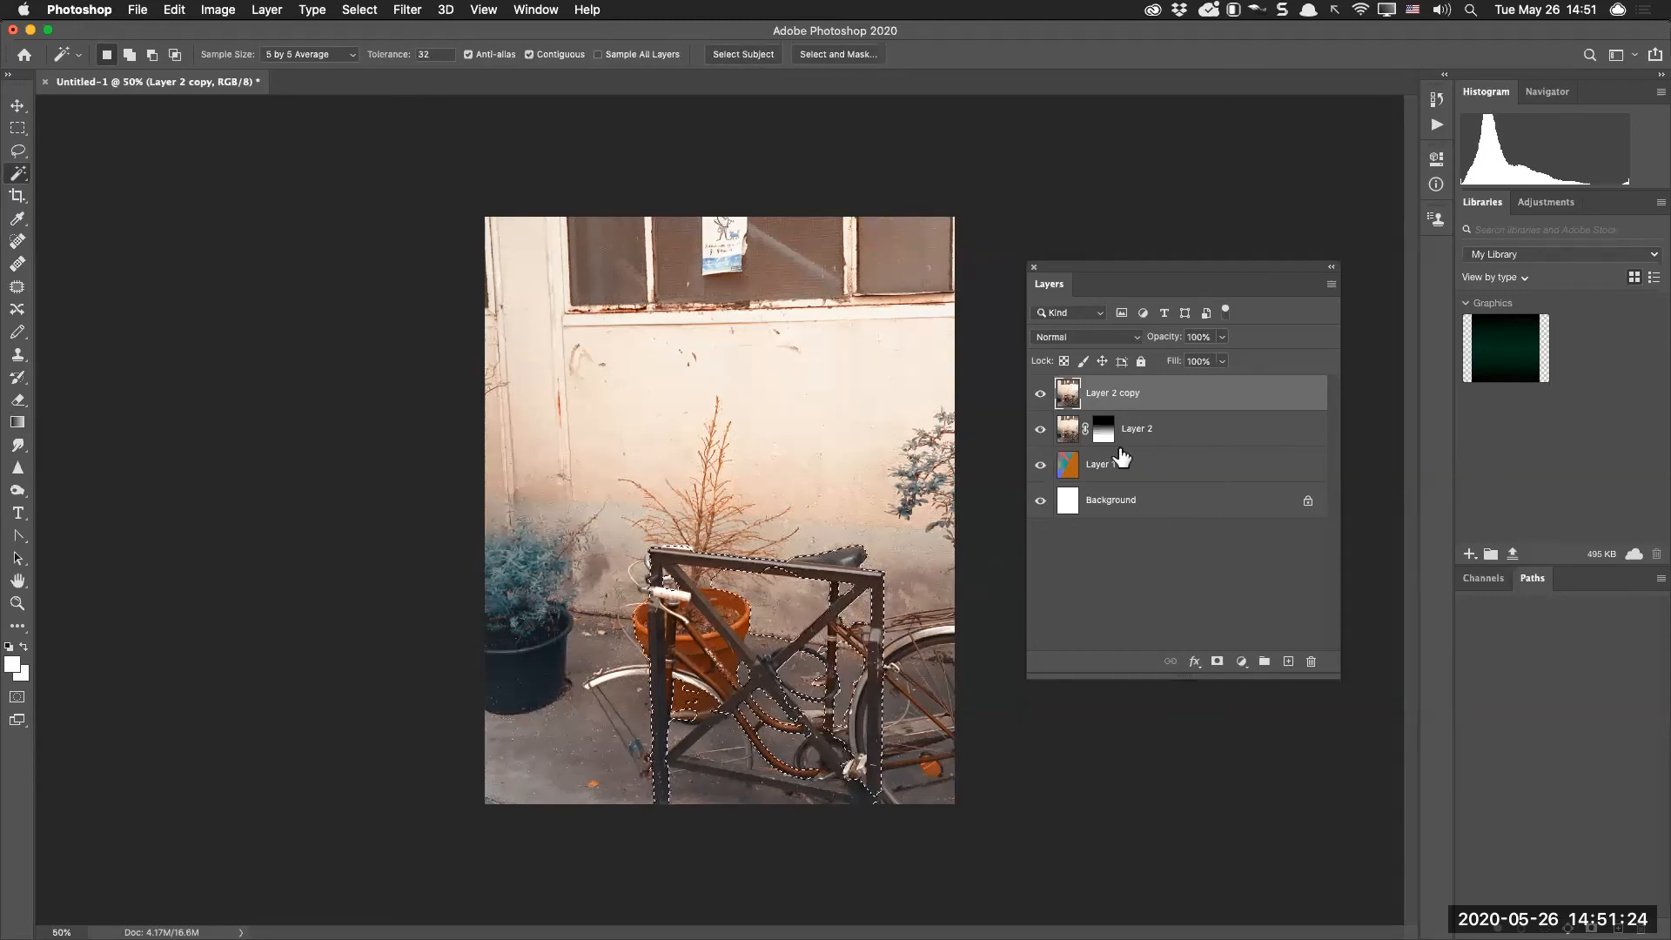
pyautogui.press('super+d')
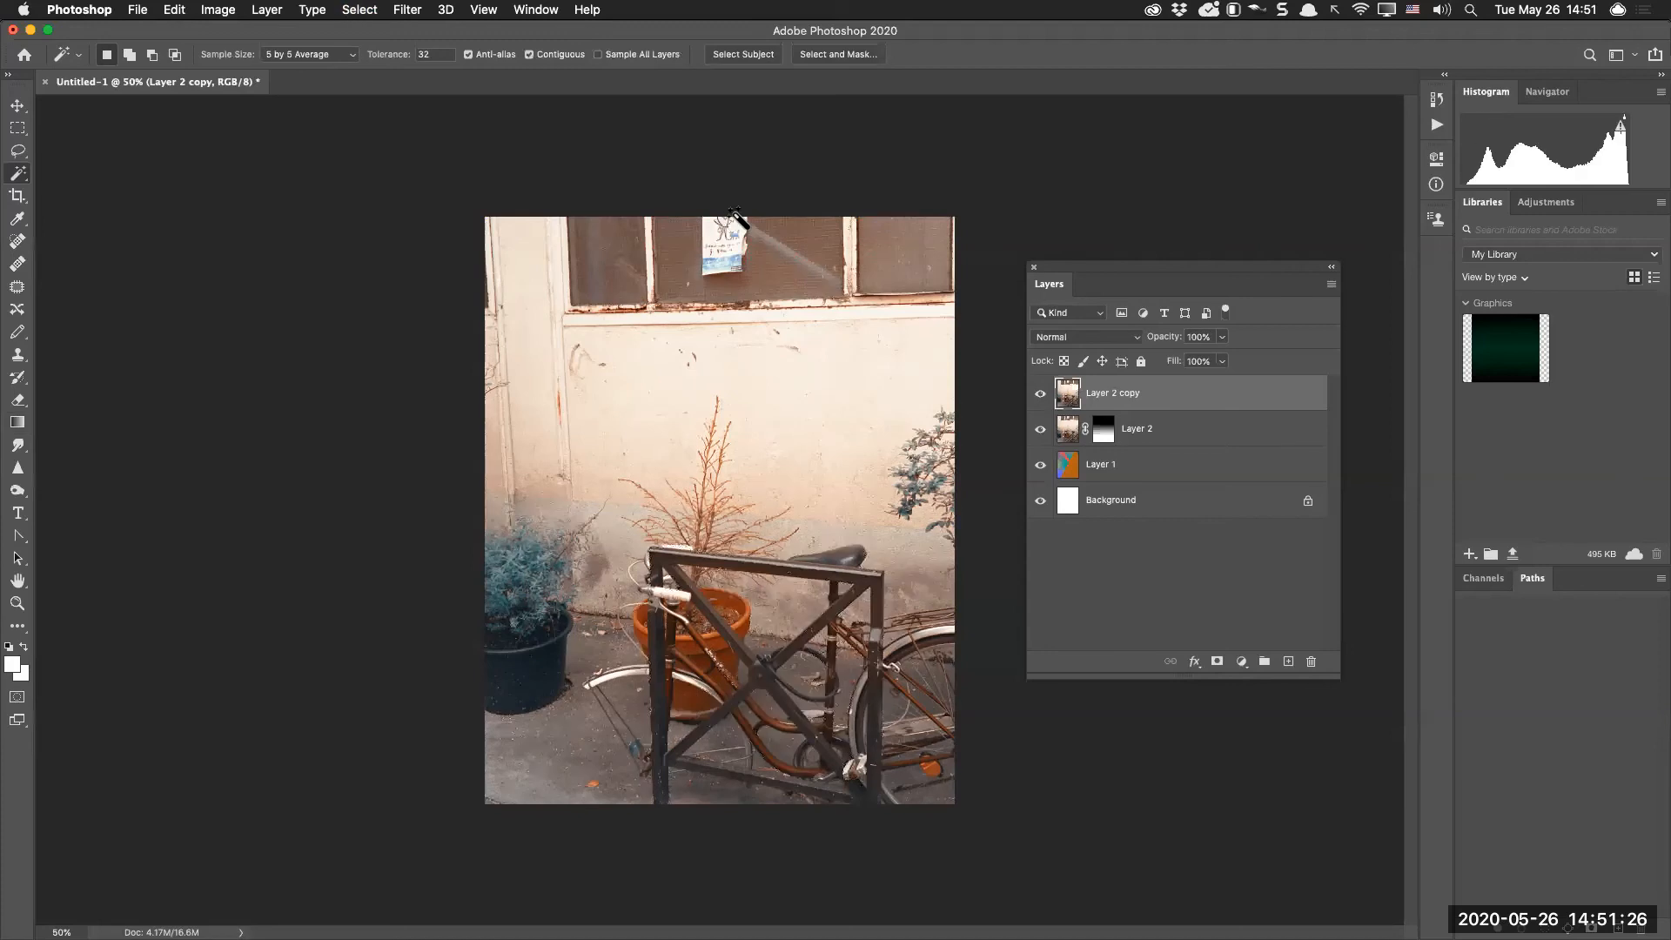
pyautogui.press('super+z')
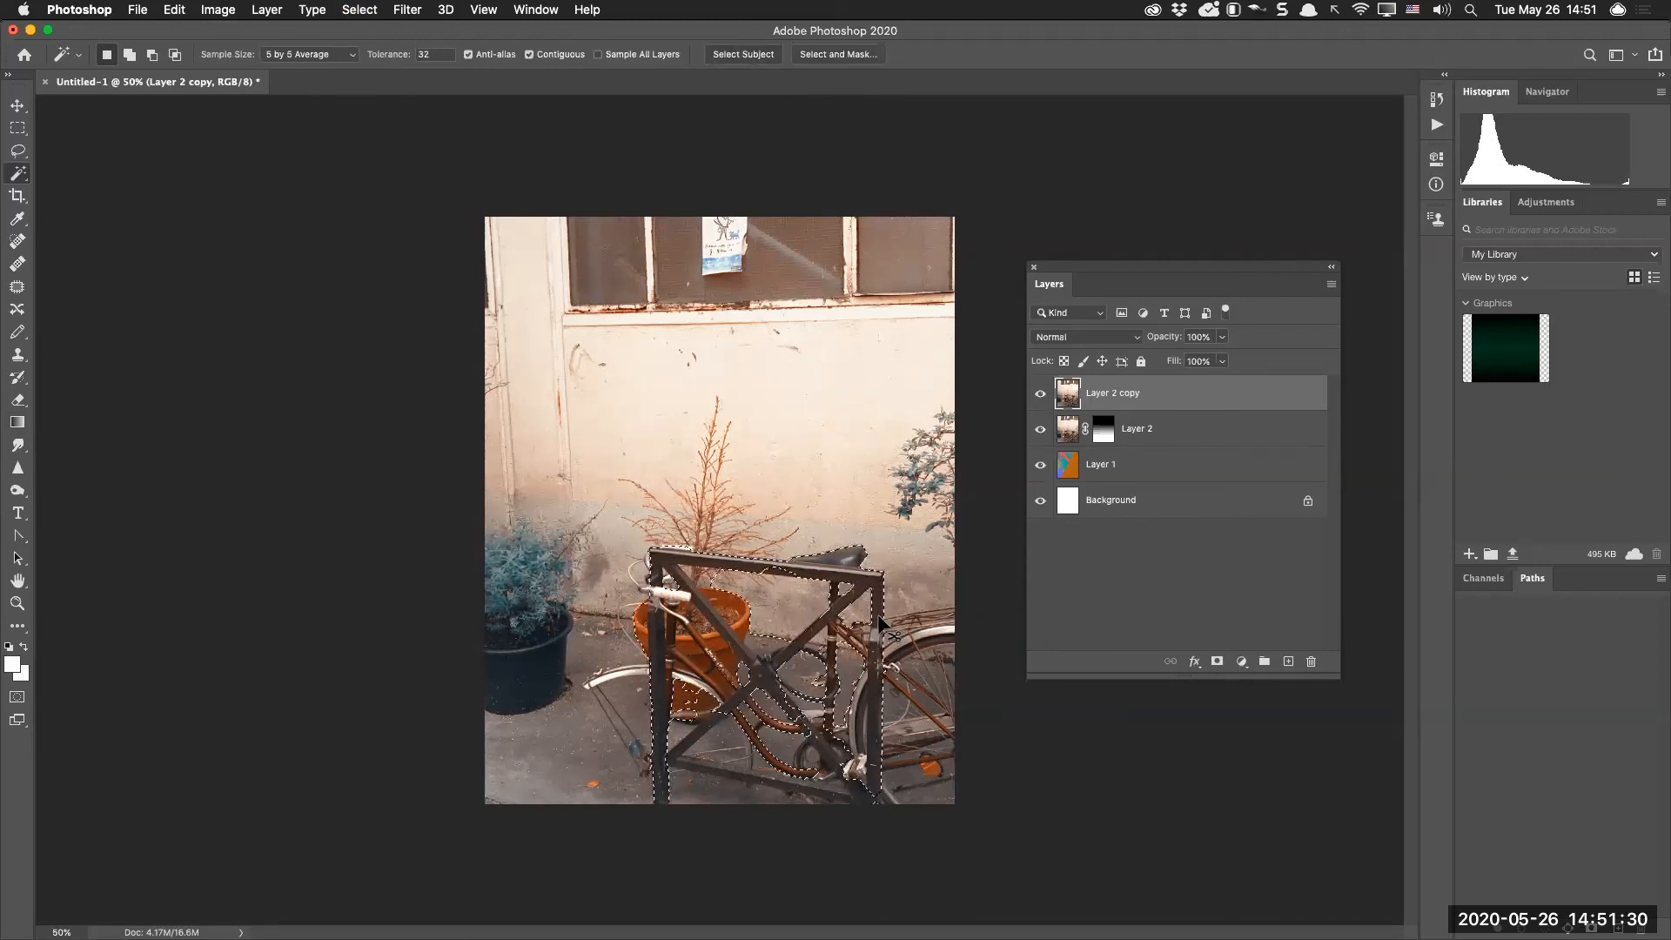
pyautogui.press('super+d')
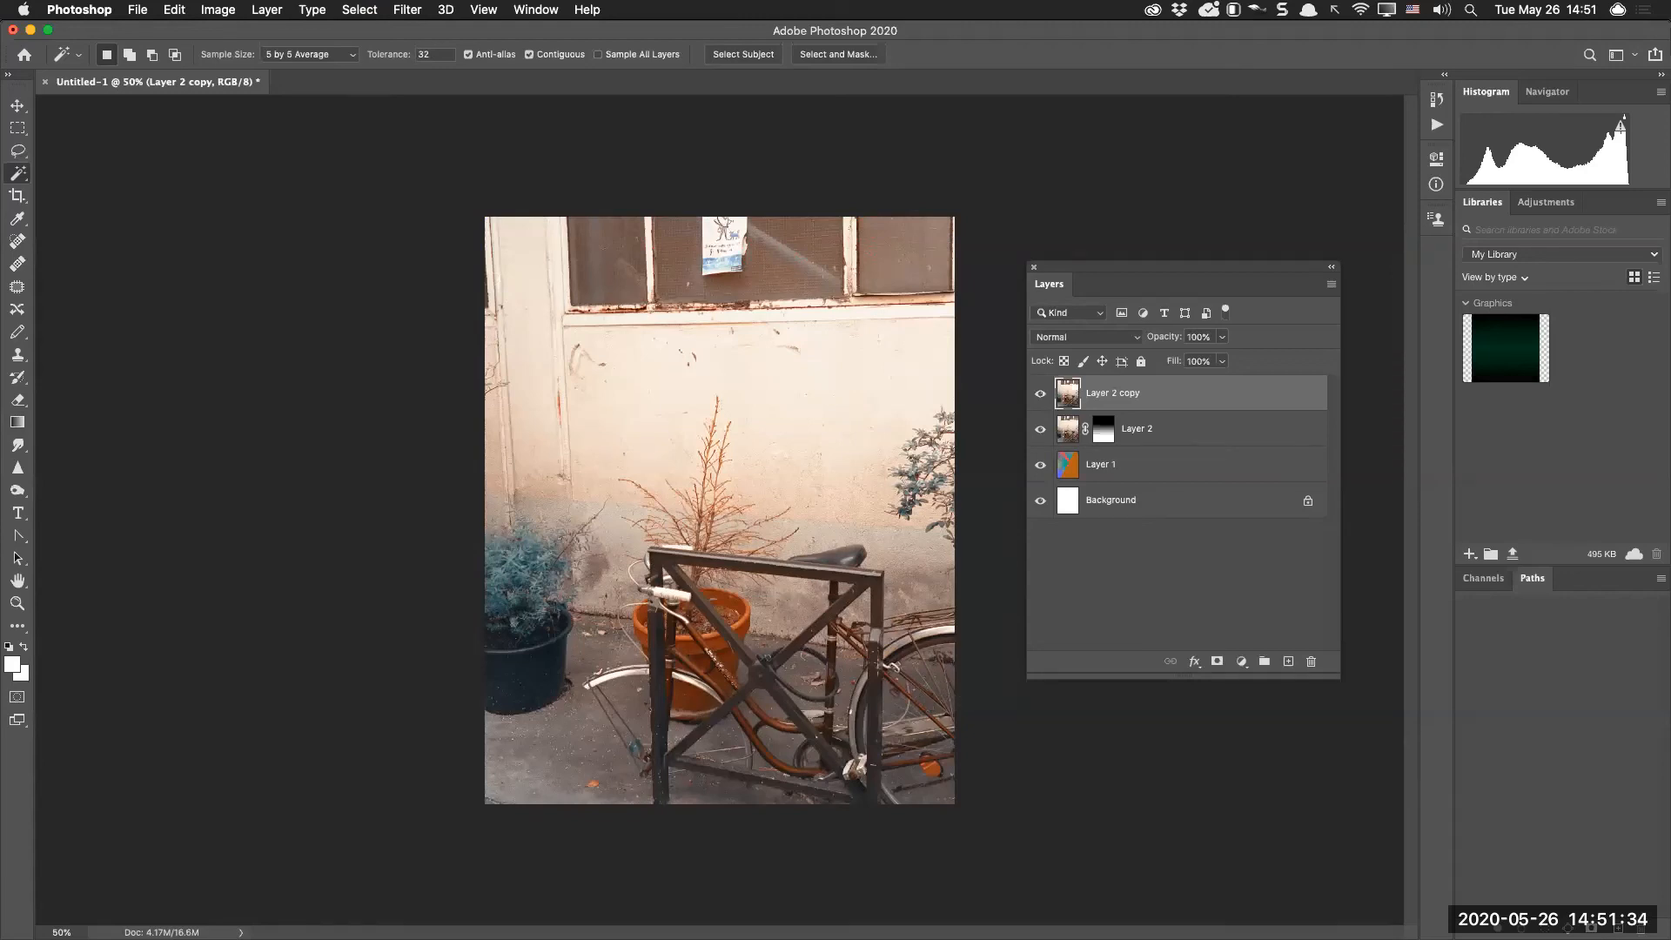
# Switch to Chrome and close the abstract image tab and the duplicate bicycle photo tab
pyautogui.press('super+Tab')
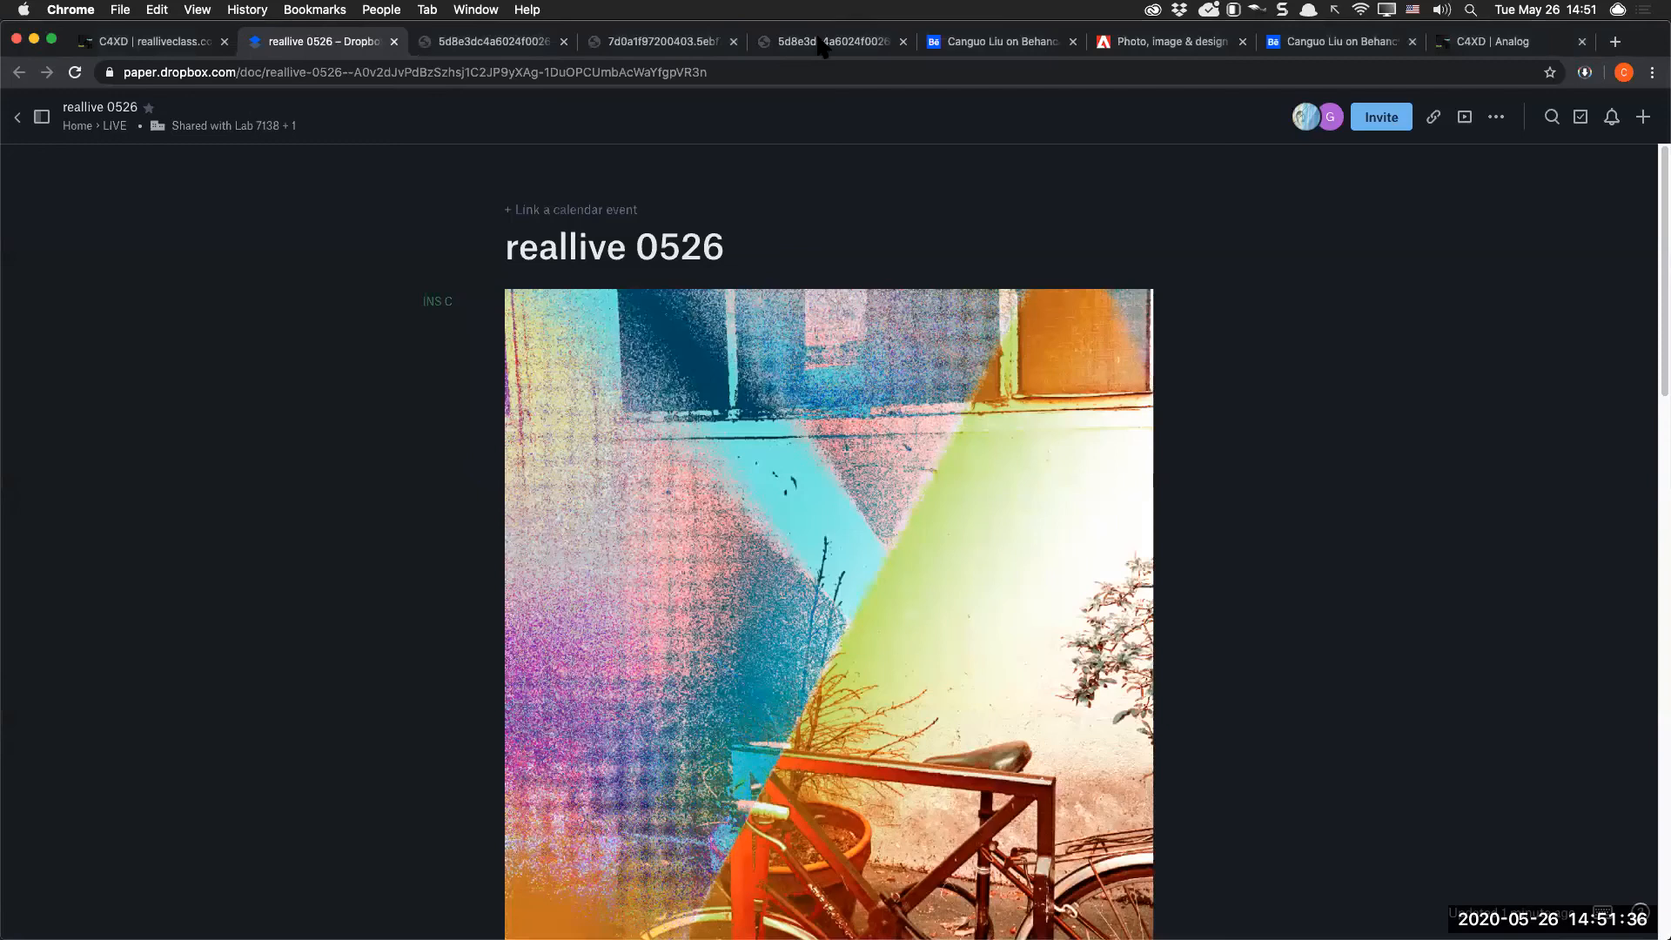
pyautogui.click(650, 45)
pyautogui.click(737, 43)
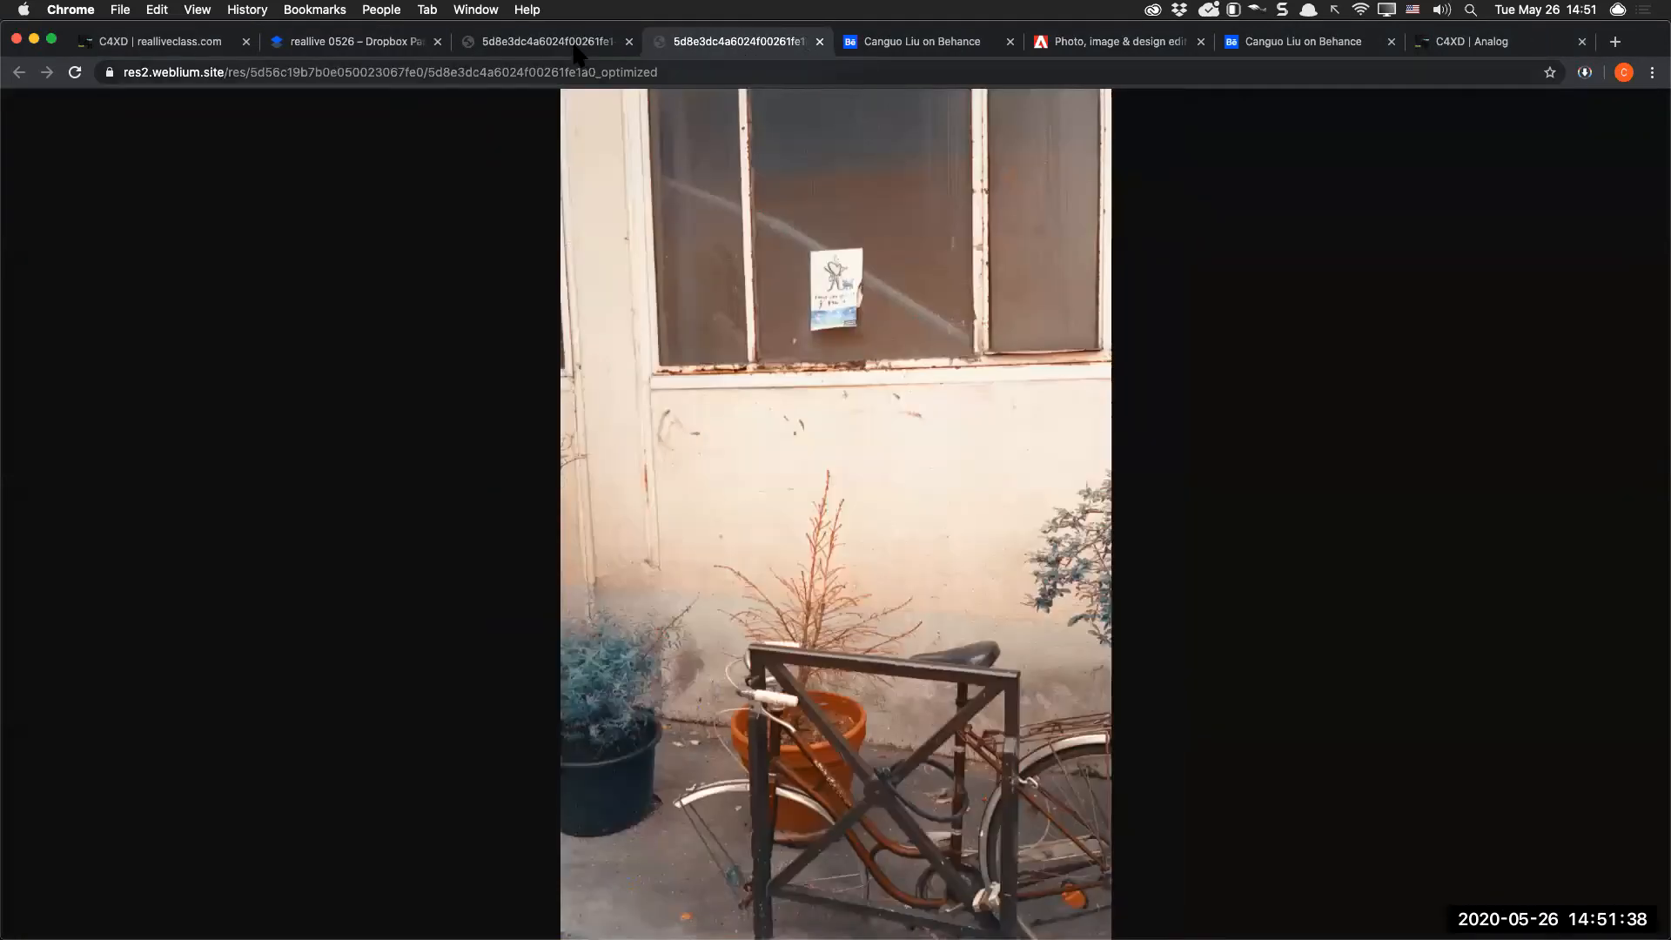
pyautogui.click(569, 45)
pyautogui.click(775, 44)
pyautogui.press('super+w')
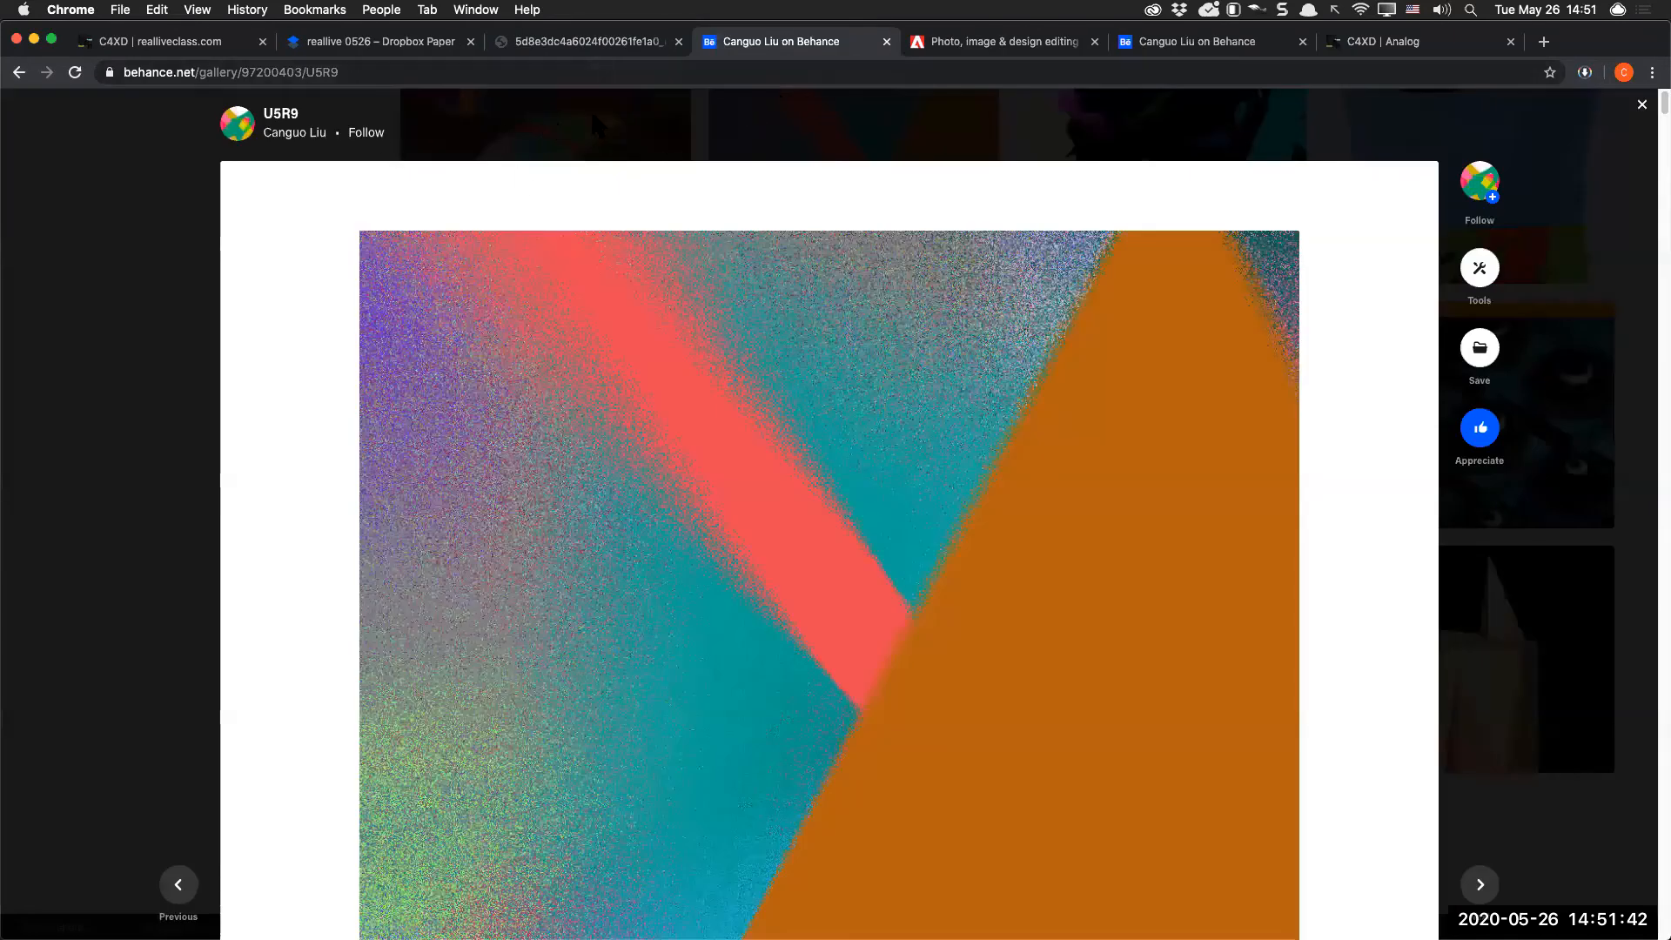
# Open the Abstract-4D-64 project from the Behance profile's gallery and bring its striped geometric artwork into view
pyautogui.scroll(-3, 1272, 560)
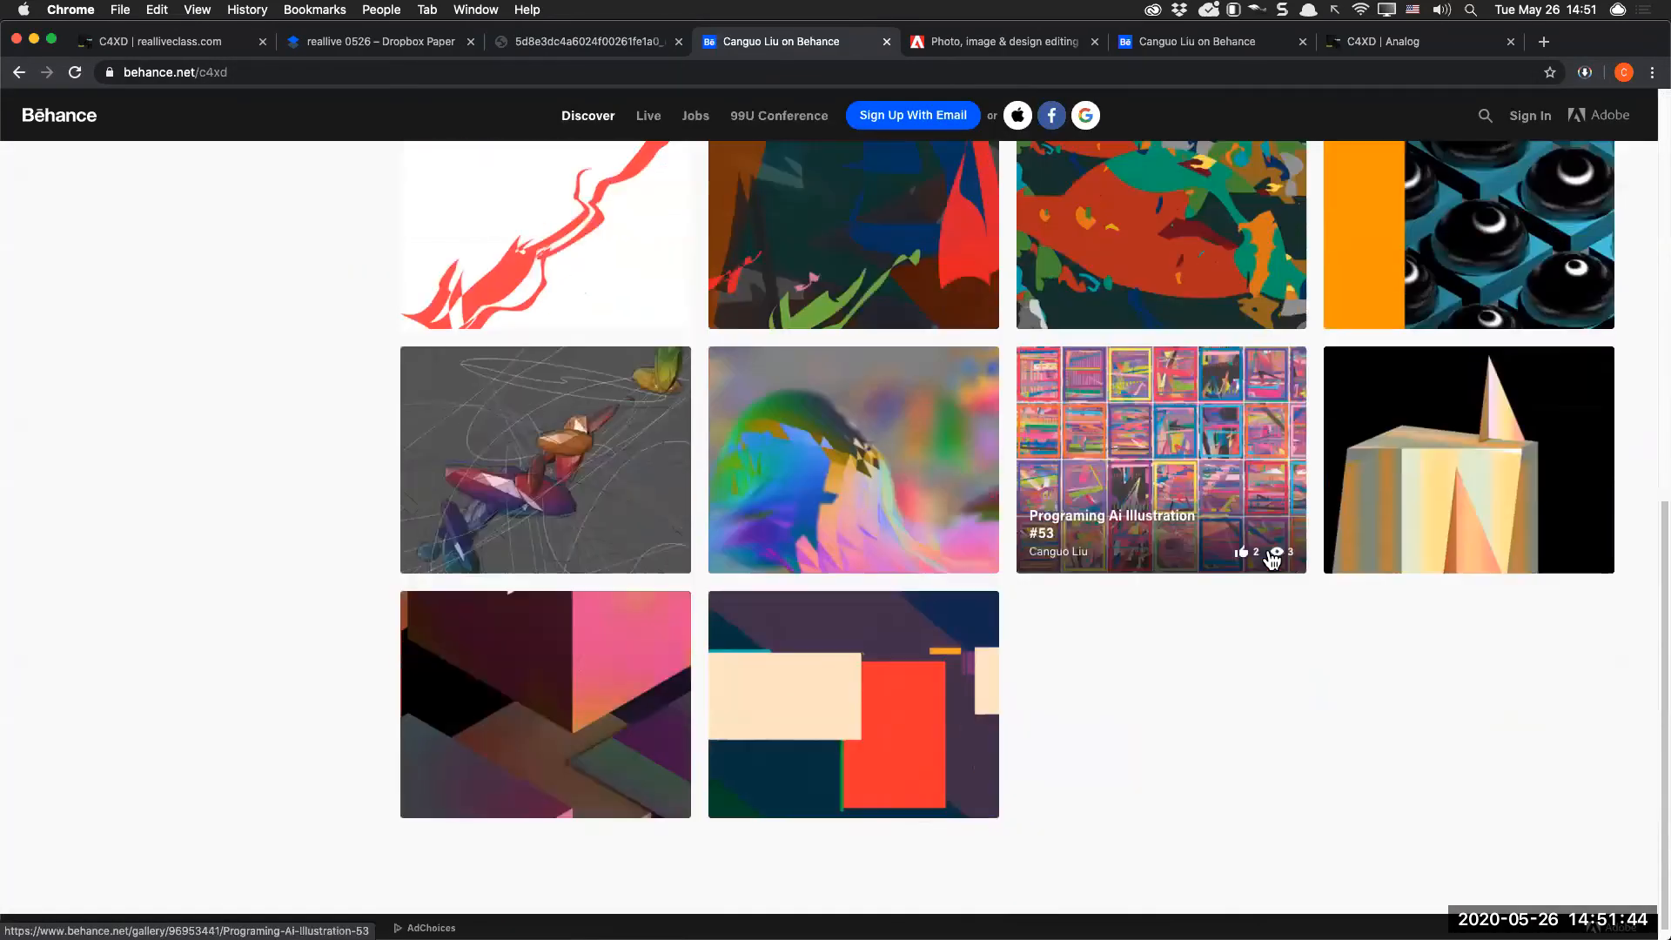
pyautogui.click(1561, 455)
pyautogui.scroll(-5, 1044, 694)
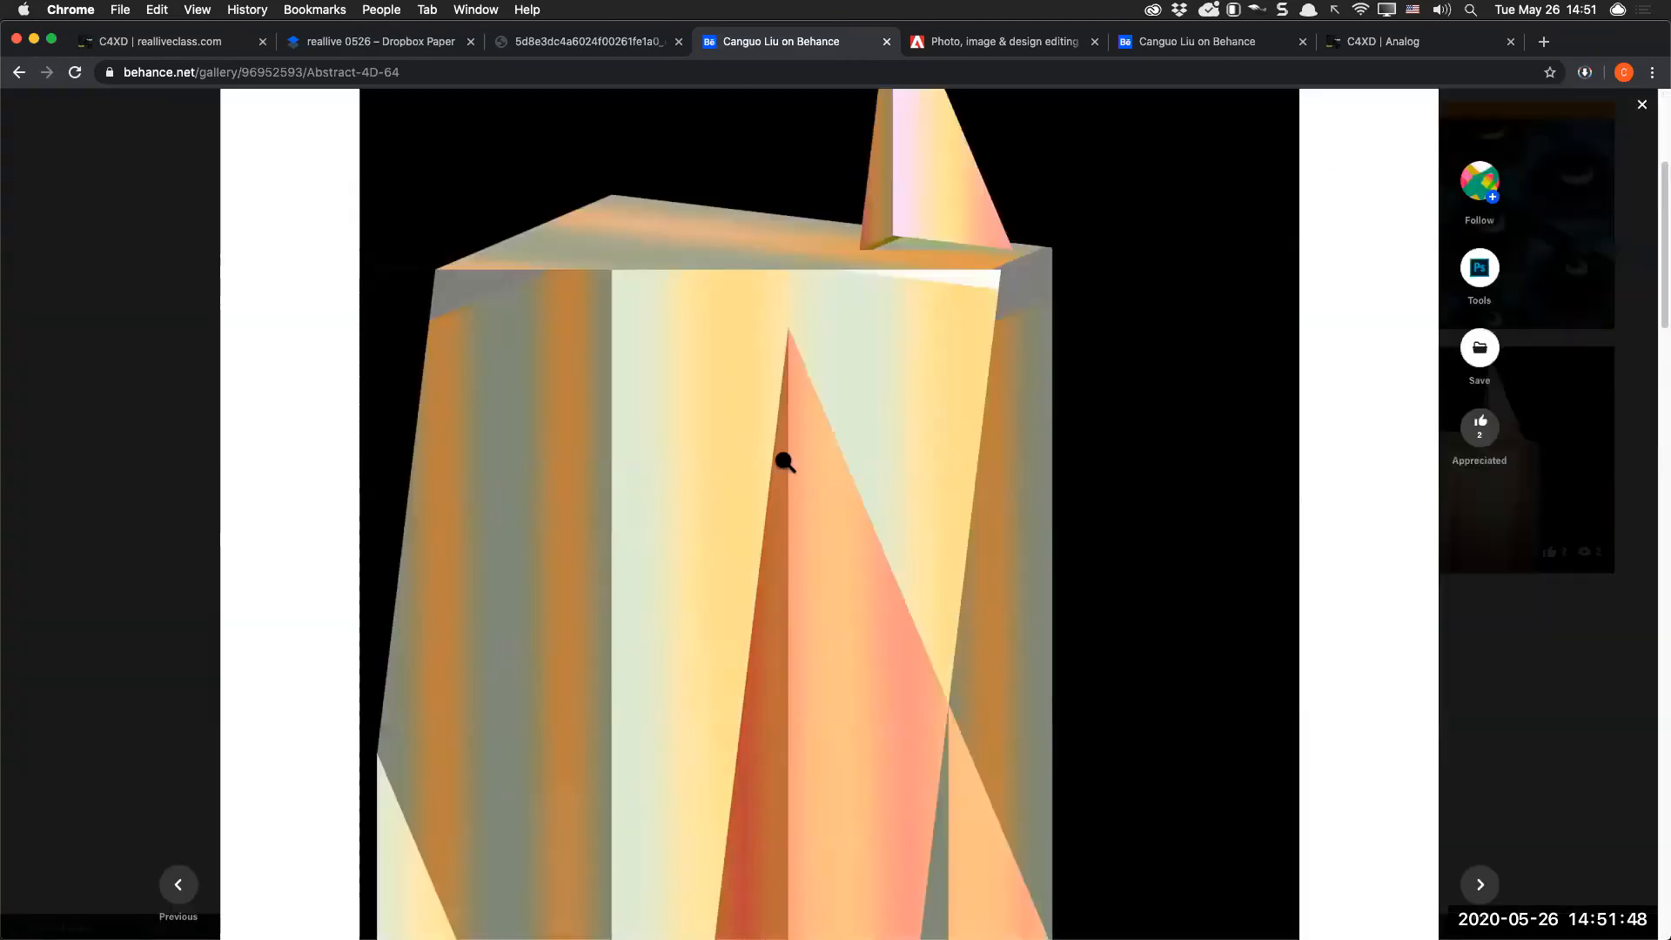
# Copy the striped geometric artwork and paste it above the bicycle composition in the reallive 0526 Dropbox Paper document
pyautogui.rightClick(763, 414)
pyautogui.click(870, 459)
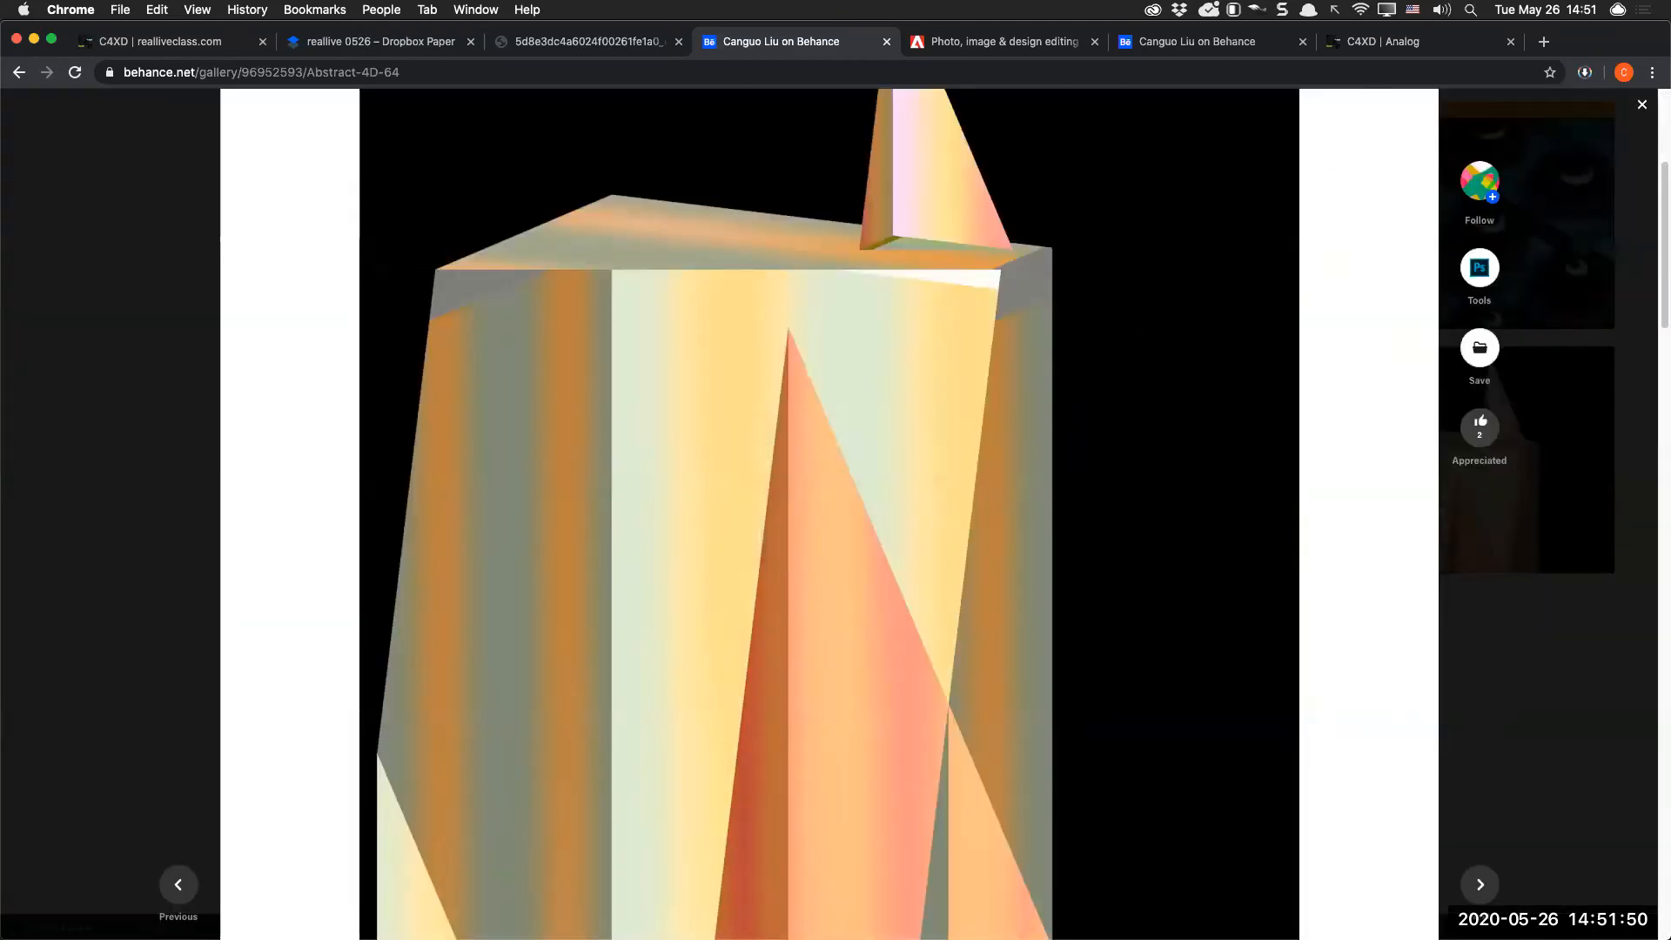
pyautogui.press('super+2')
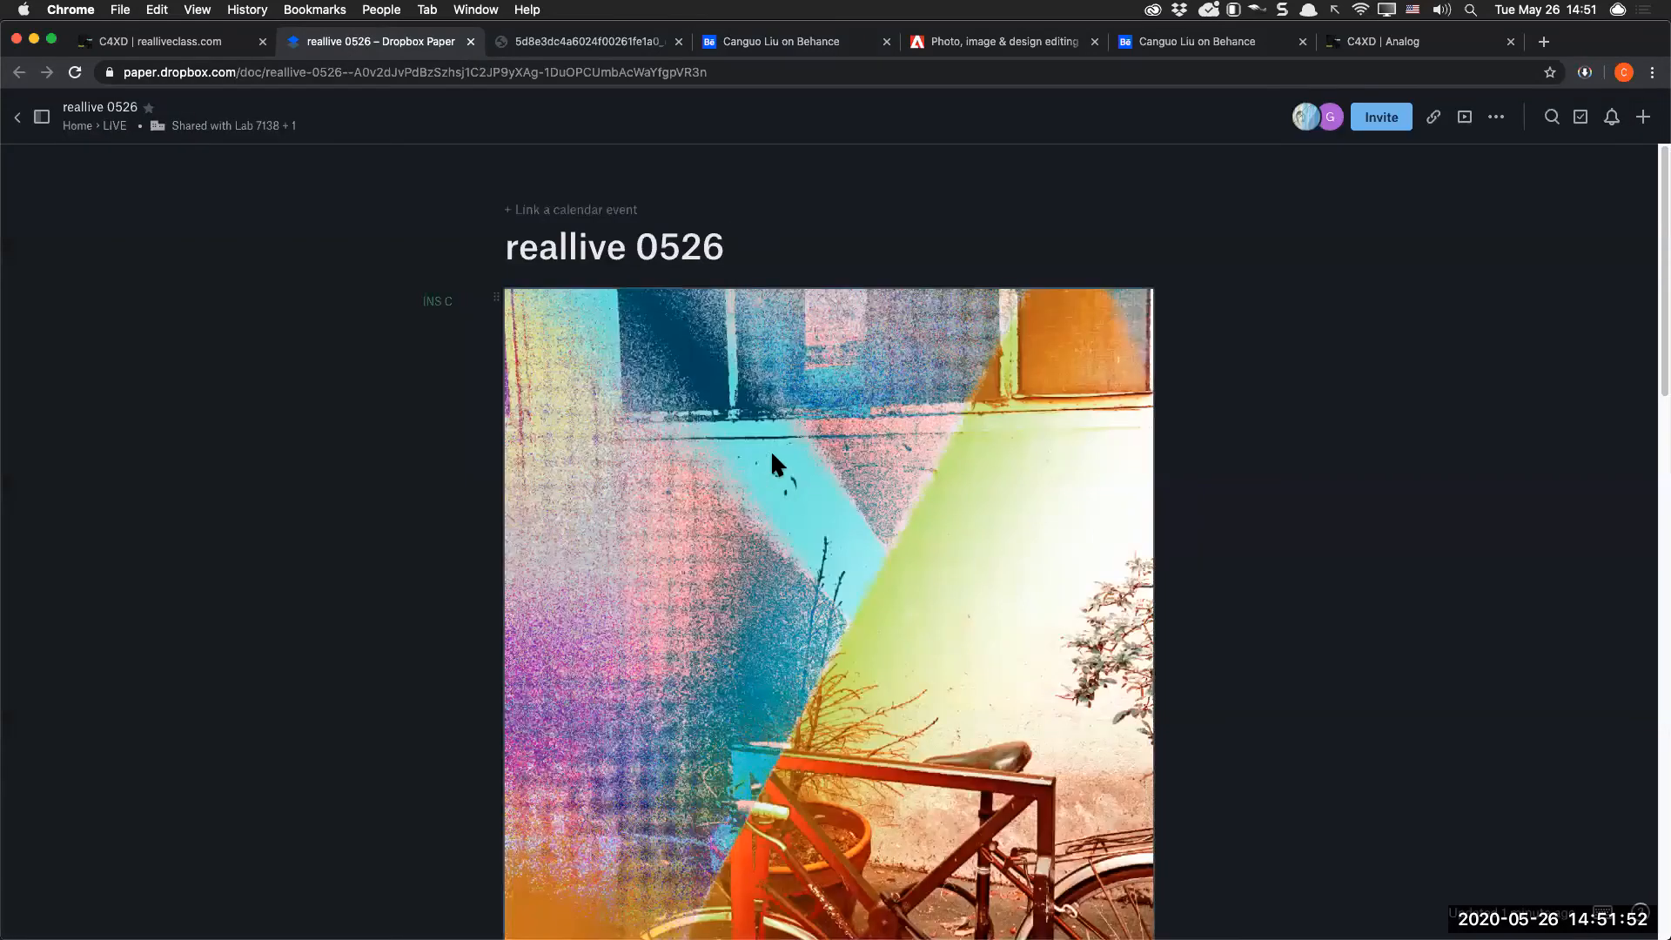
pyautogui.scroll(-6, 780, 500)
pyautogui.scroll(6, 783, 291)
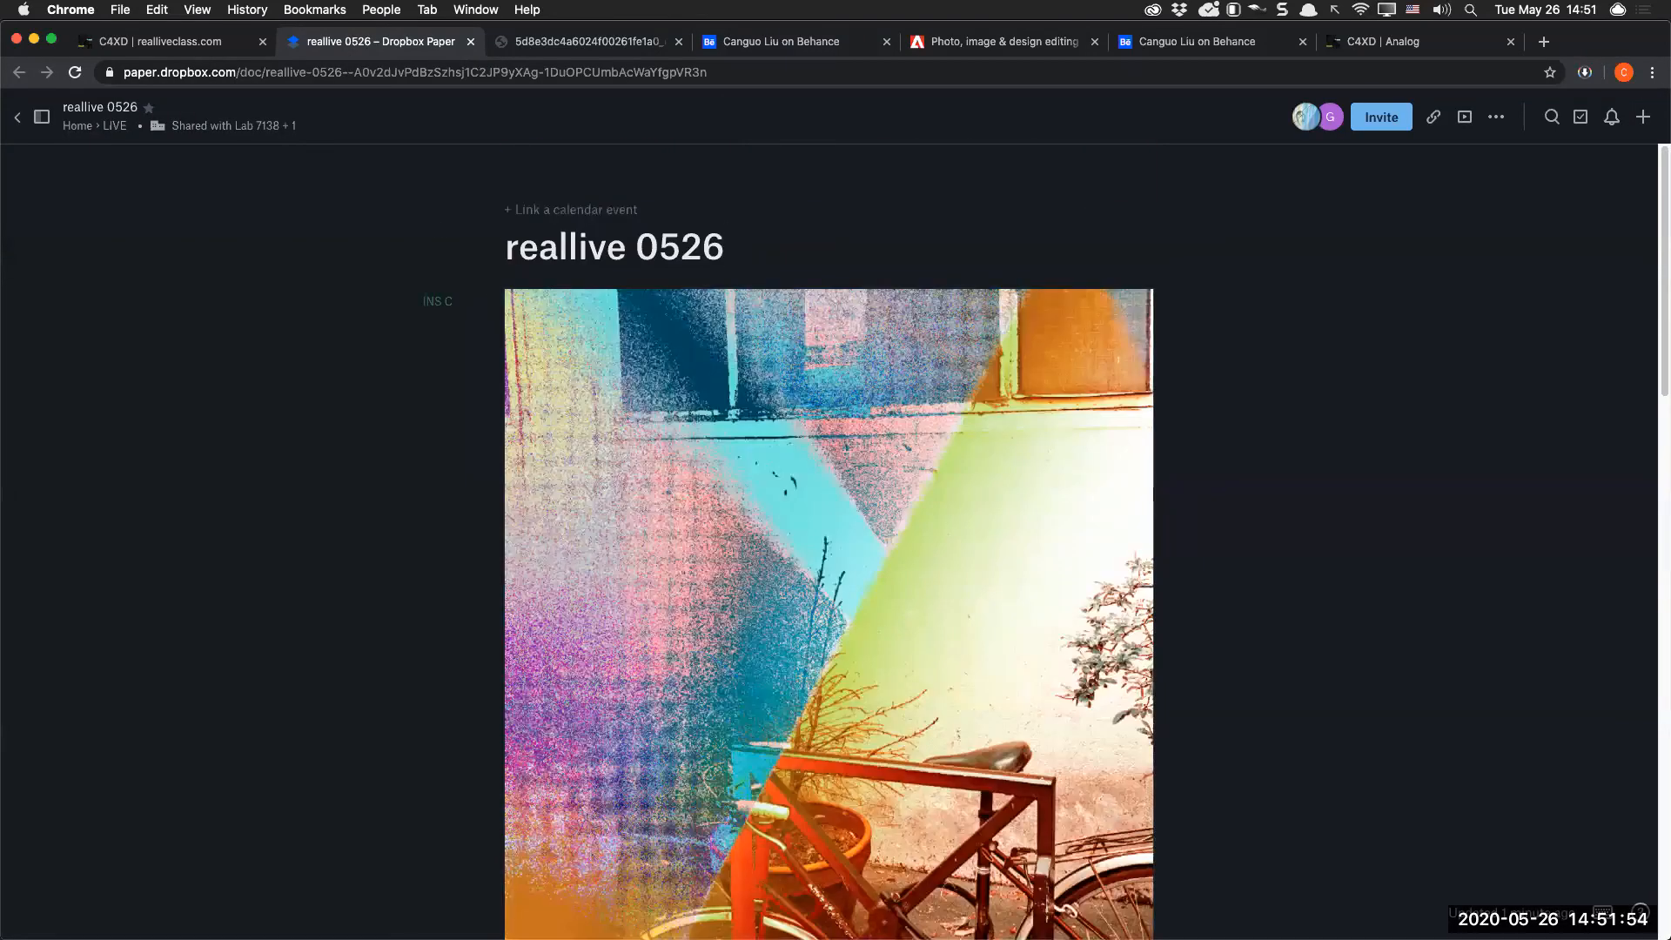
pyautogui.press('super+v')
pyautogui.scroll(-6, 927, 639)
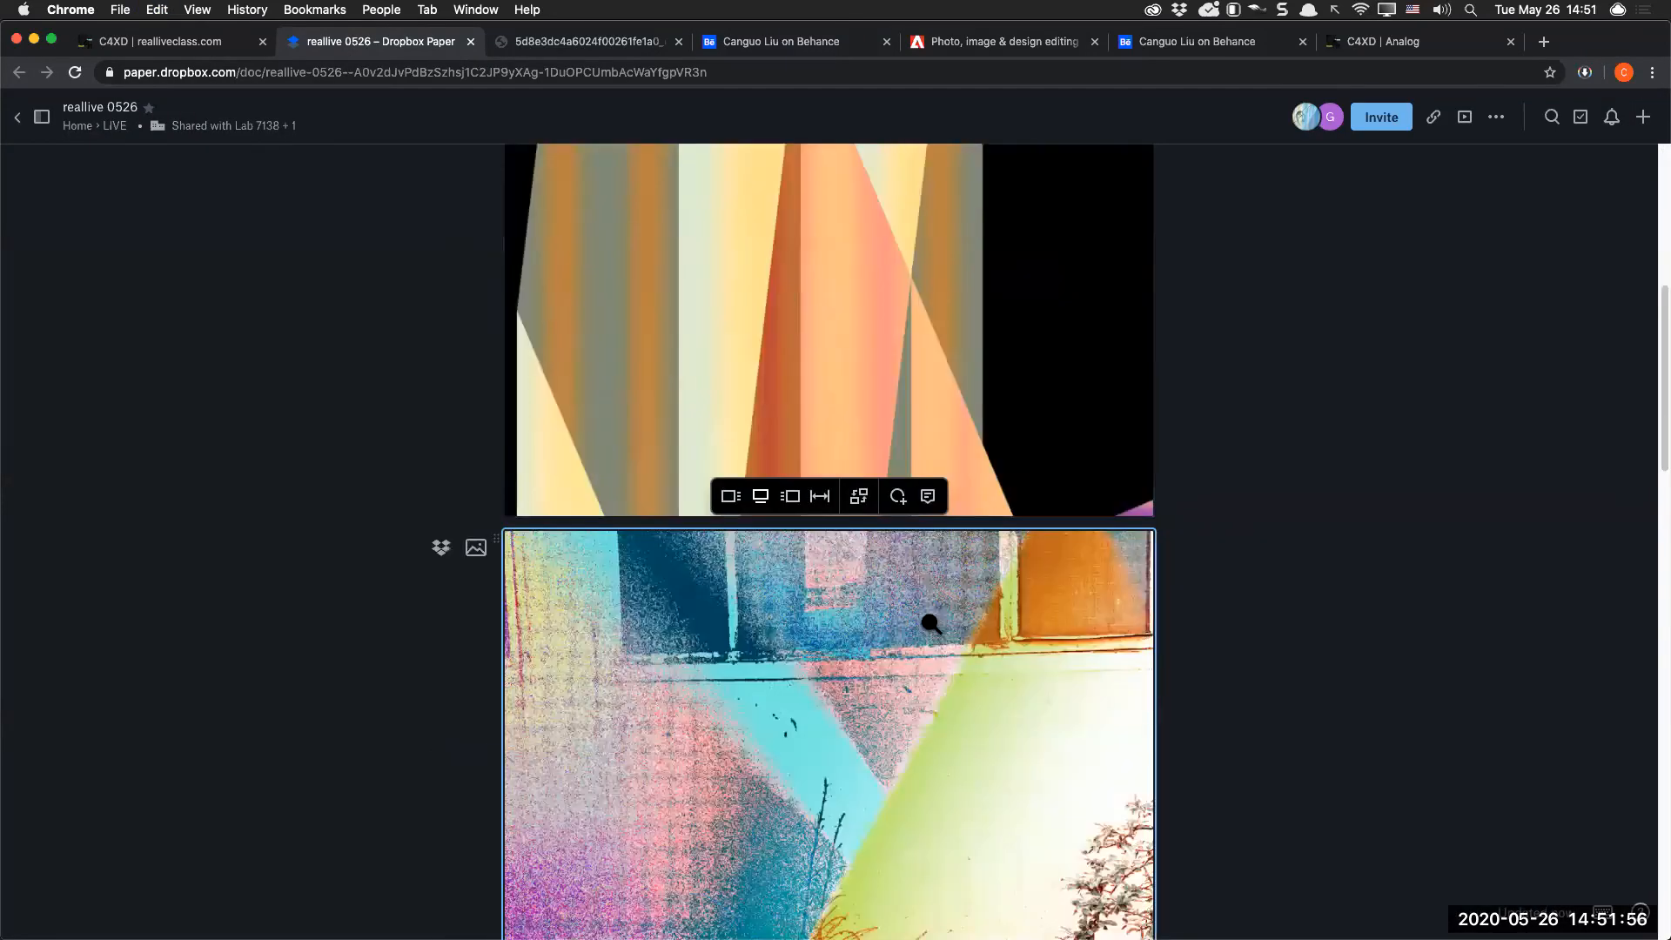
pyautogui.scroll(4, 913, 601)
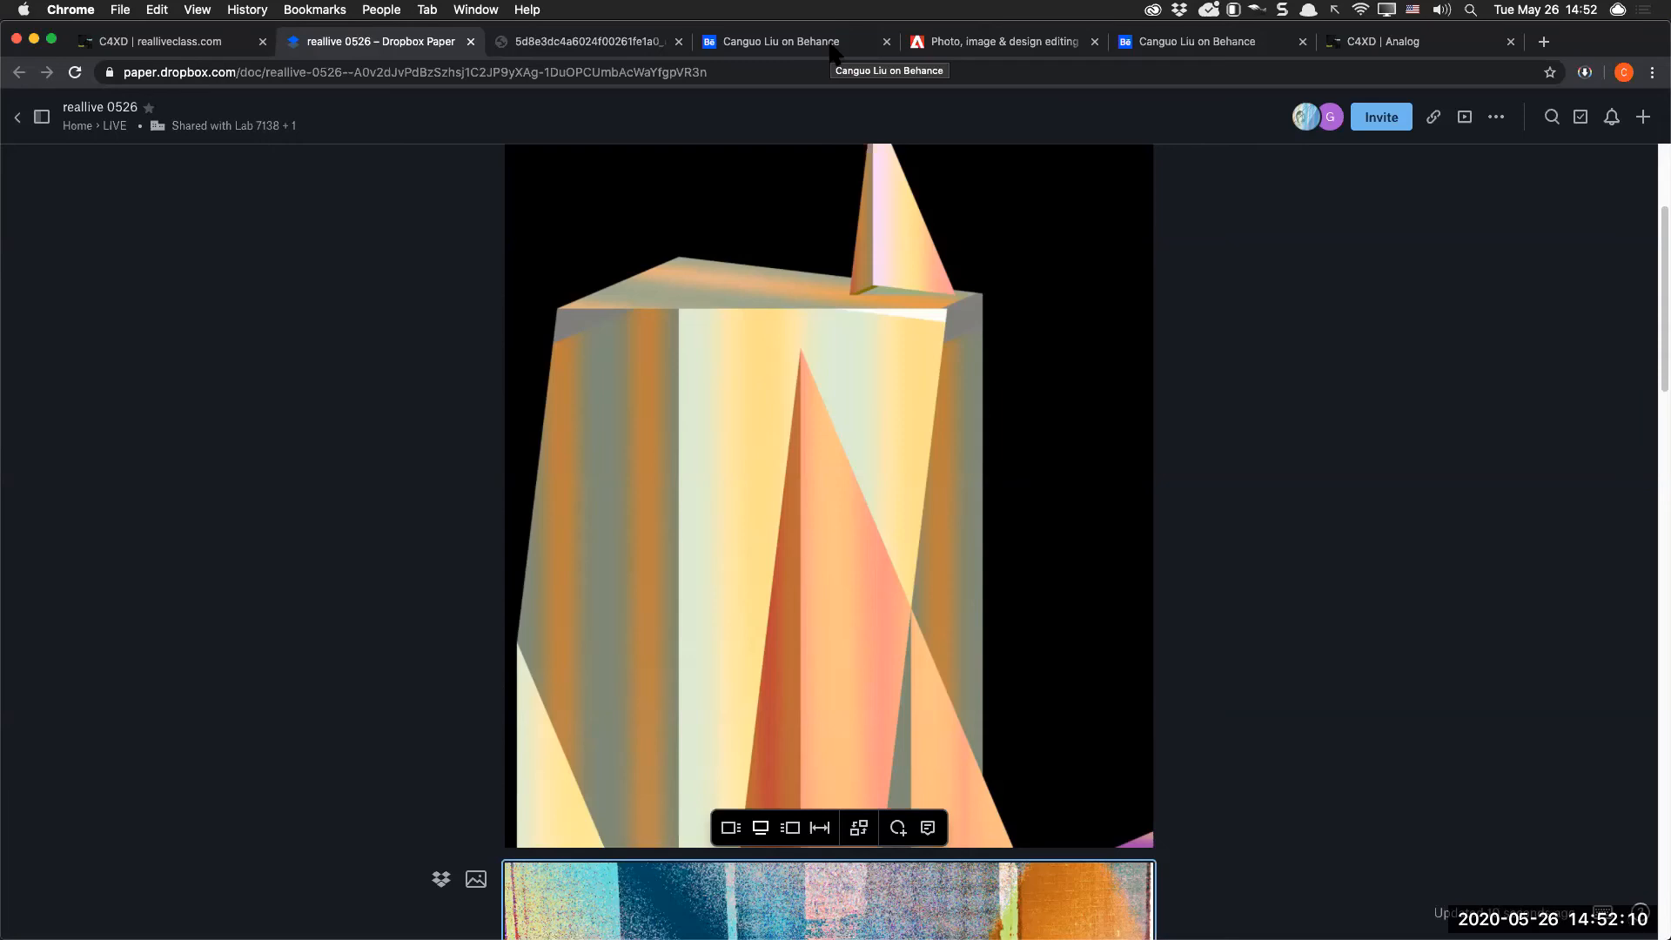
pyautogui.scroll(3, 827, 522)
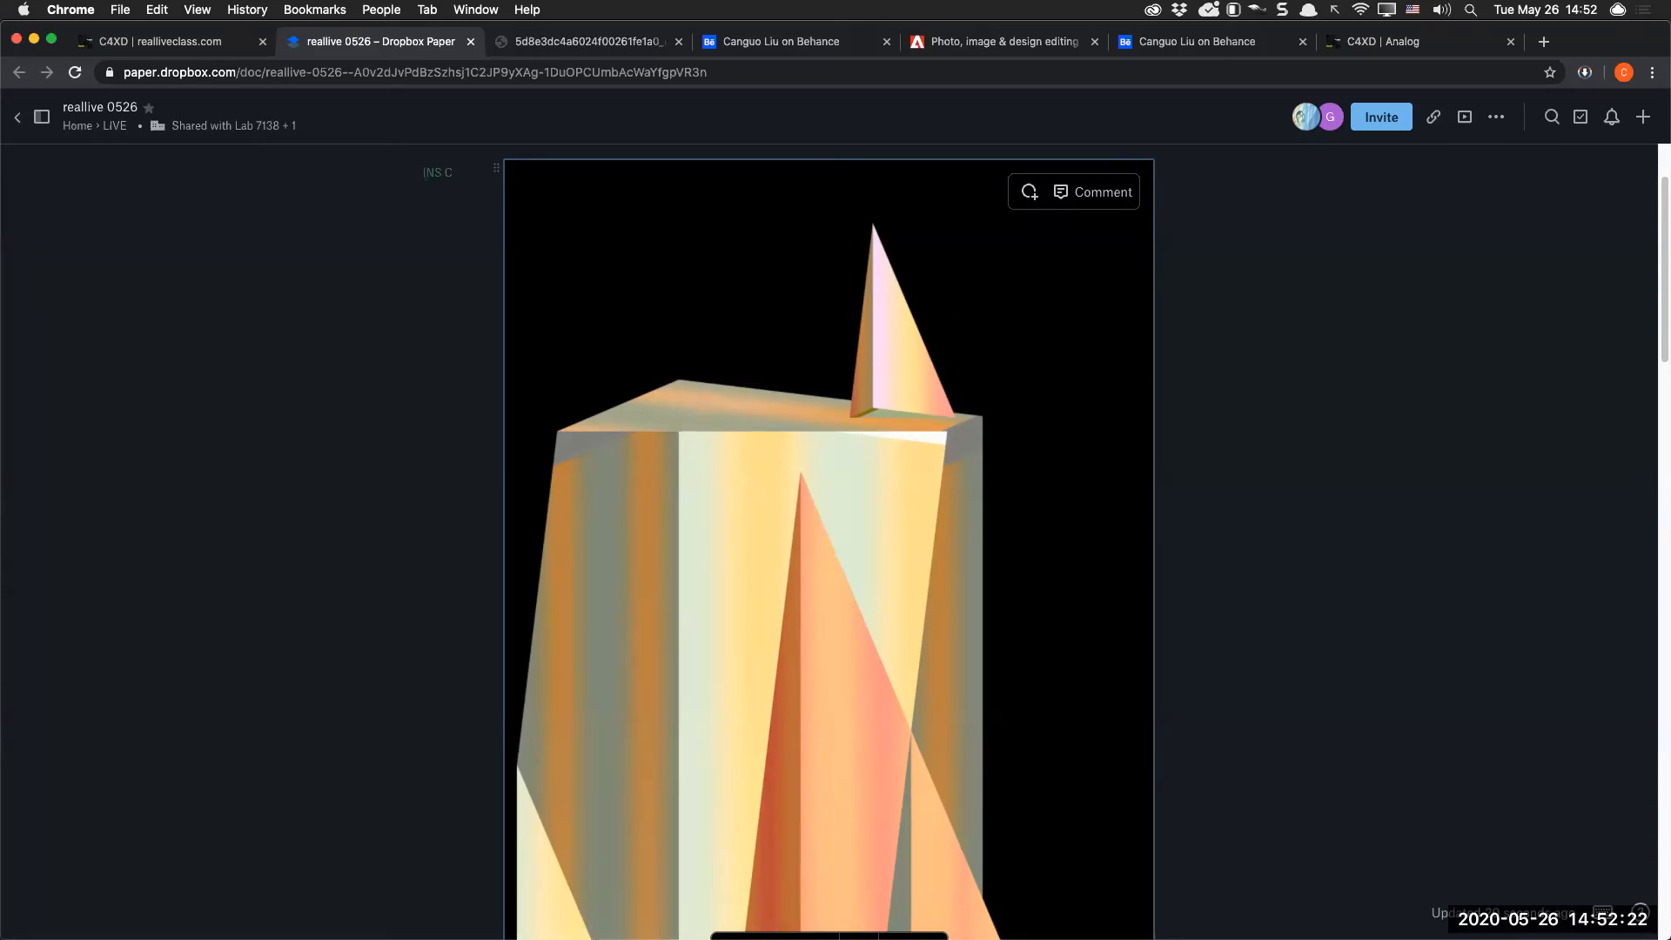
# Switch to Photoshop, delete Layer 2 copy, and paste the striped geometric artwork as a new layer above Layer 2
pyautogui.press('super+Tab')
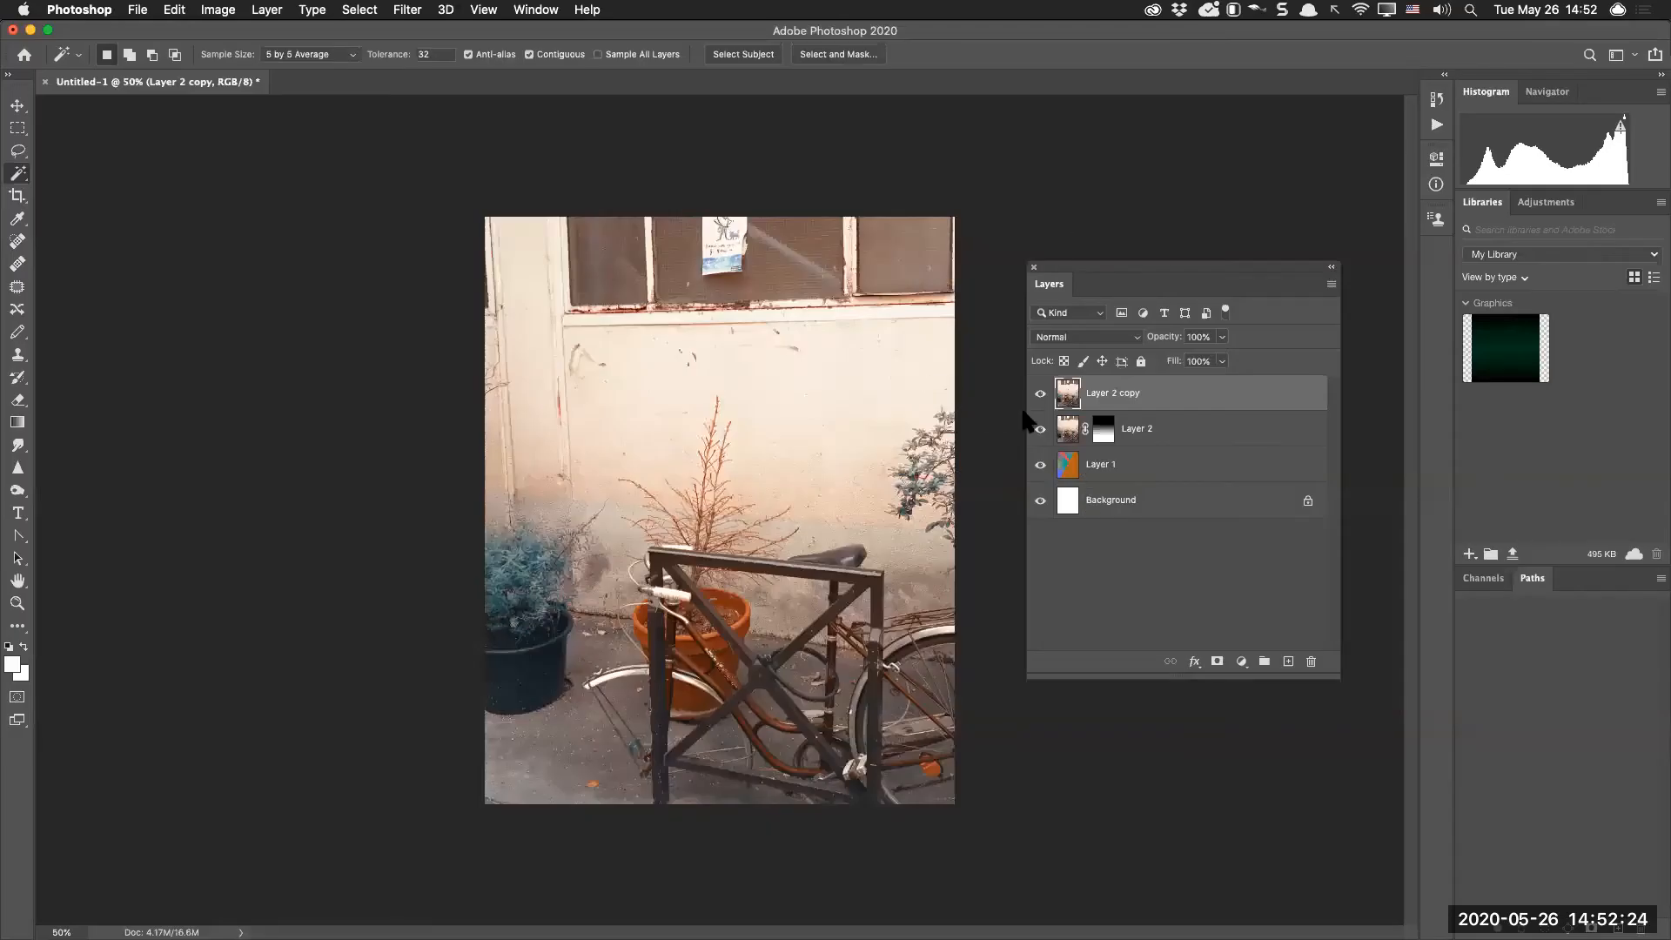
pyautogui.press('Delete')
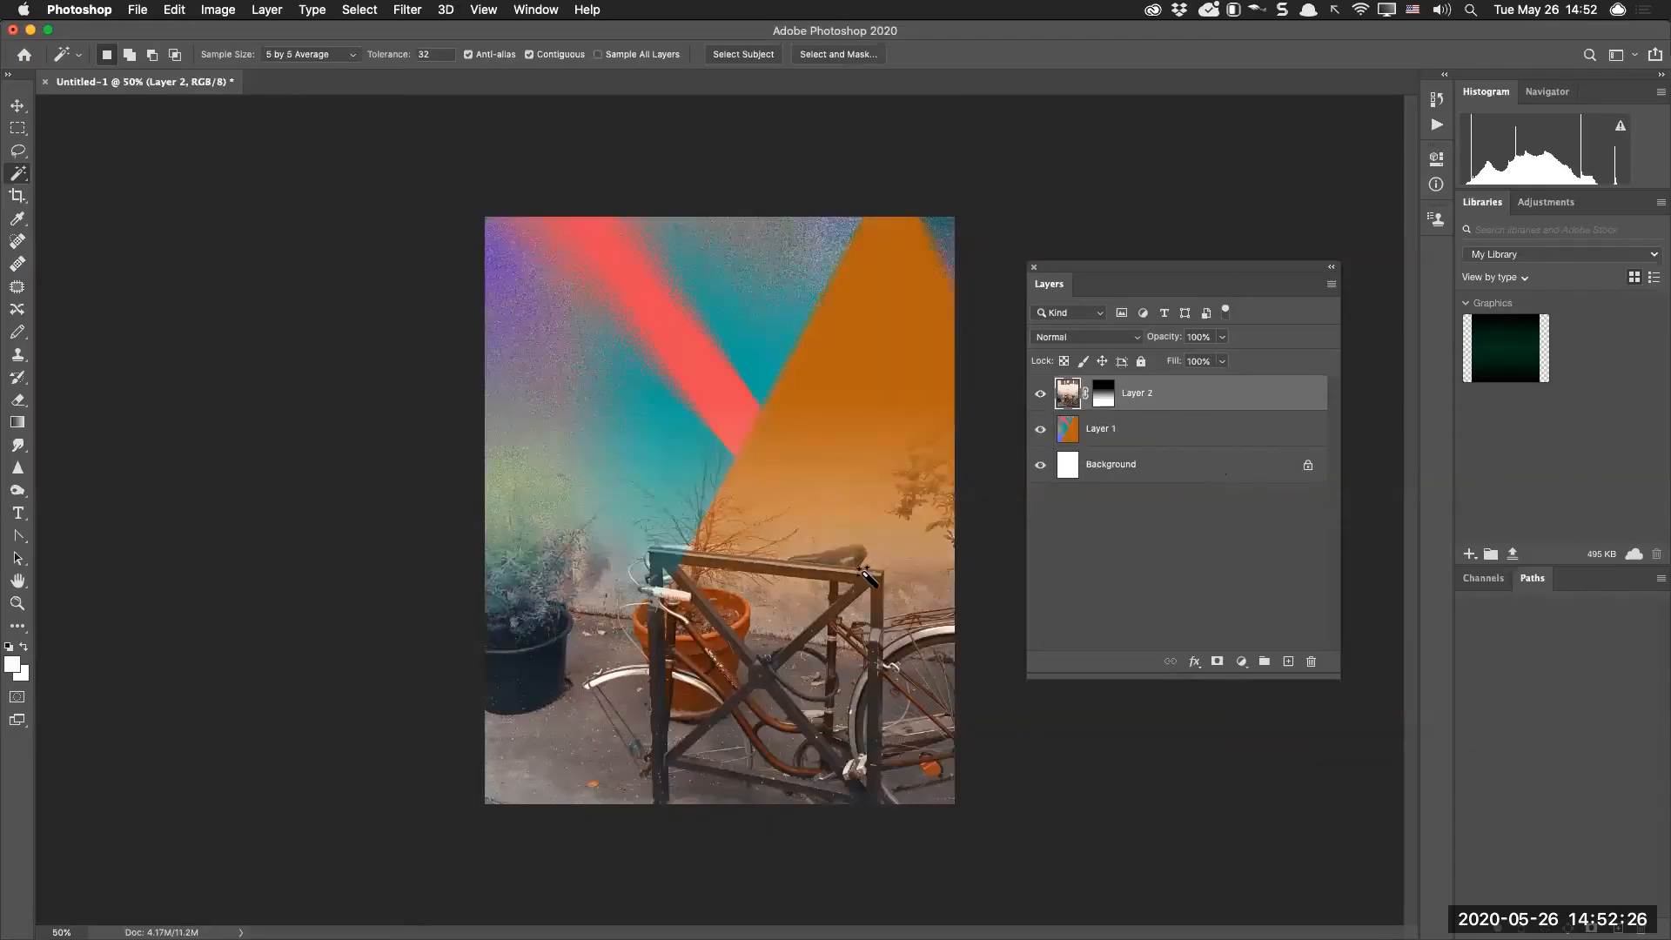
pyautogui.press('super+v')
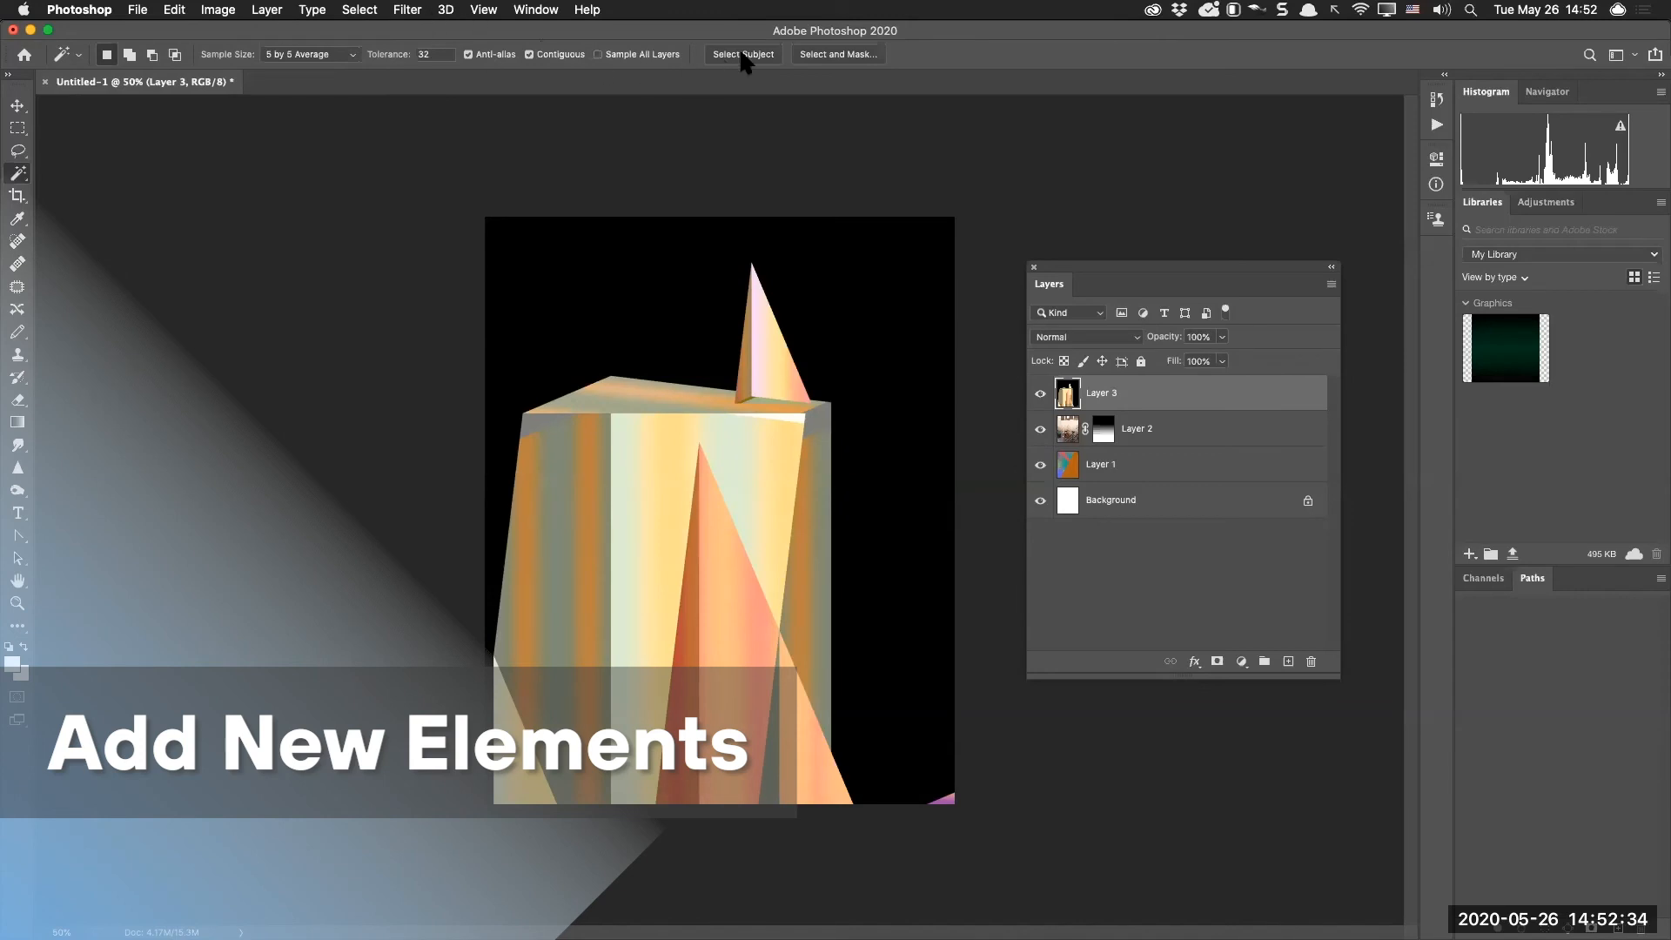
# Try selecting the striped geometric shapes on Layer 3 with Select Subject and the Object Selection tool, and clear the selection
pyautogui.click(774, 54)
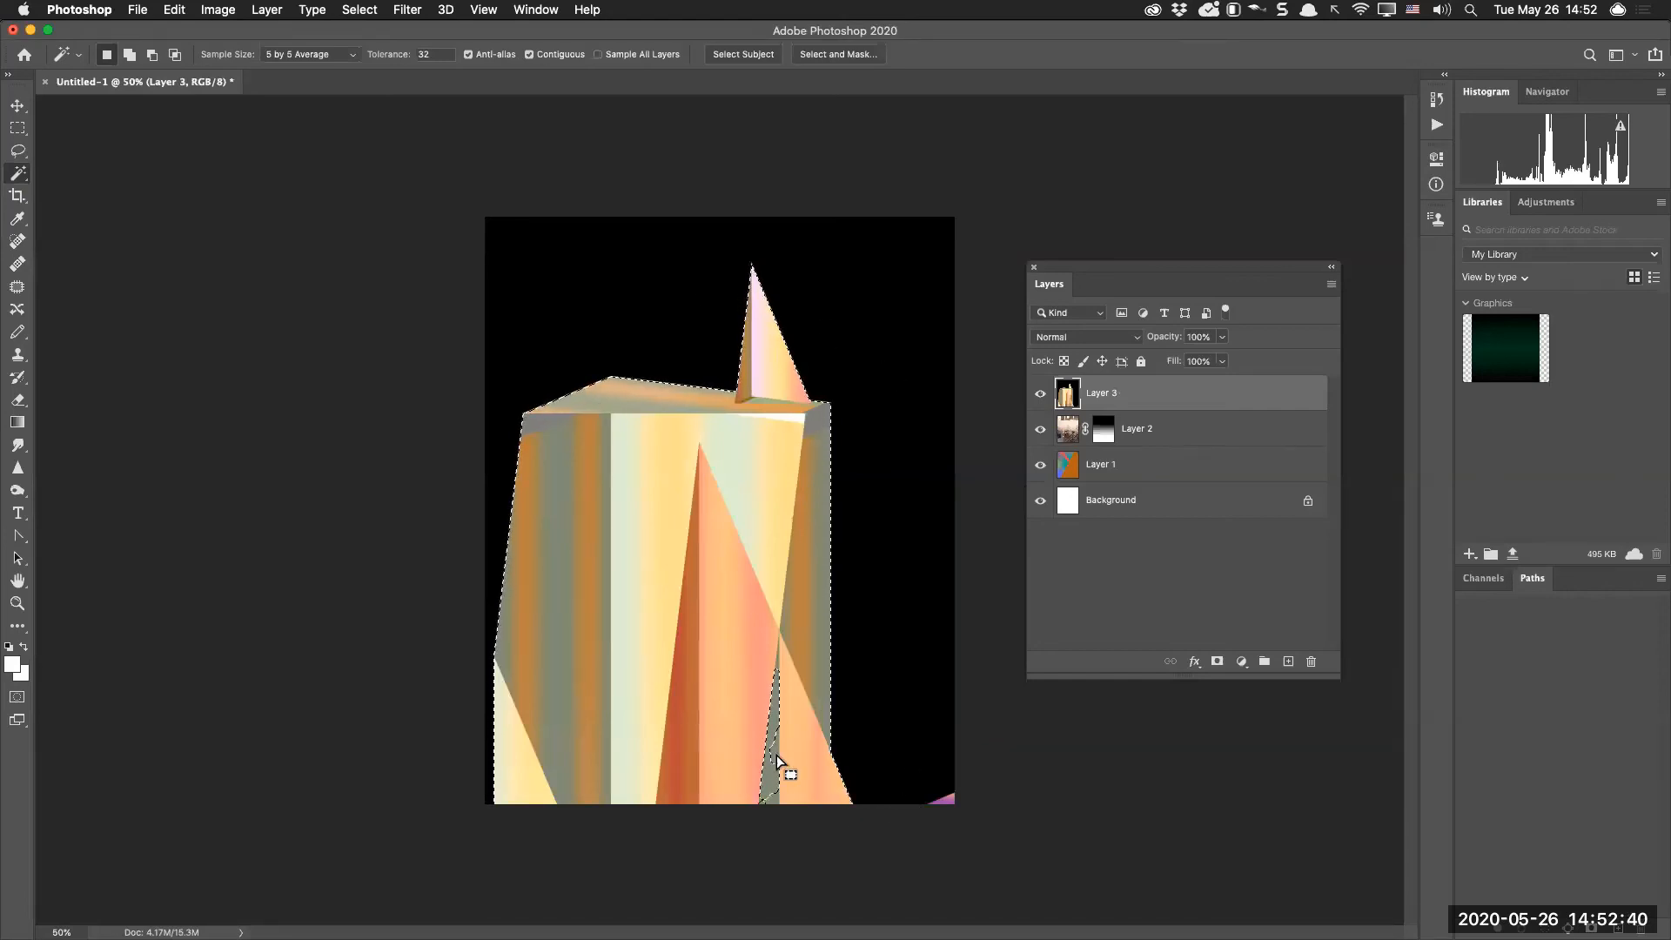
pyautogui.rightClick(17, 178)
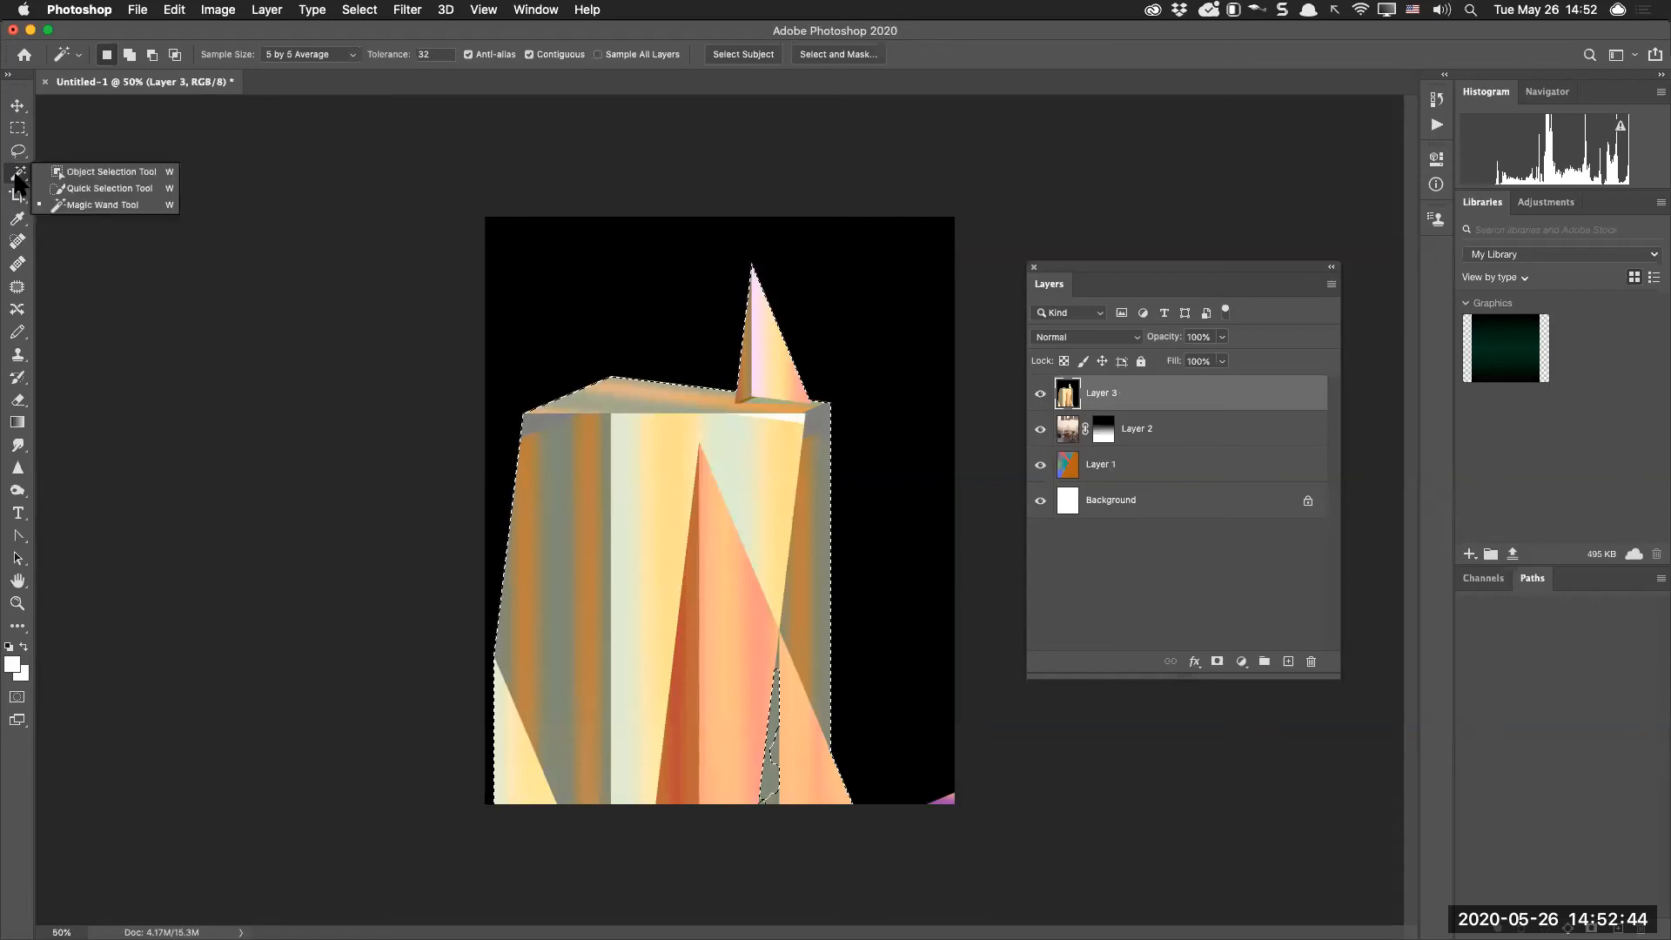
pyautogui.click(109, 171)
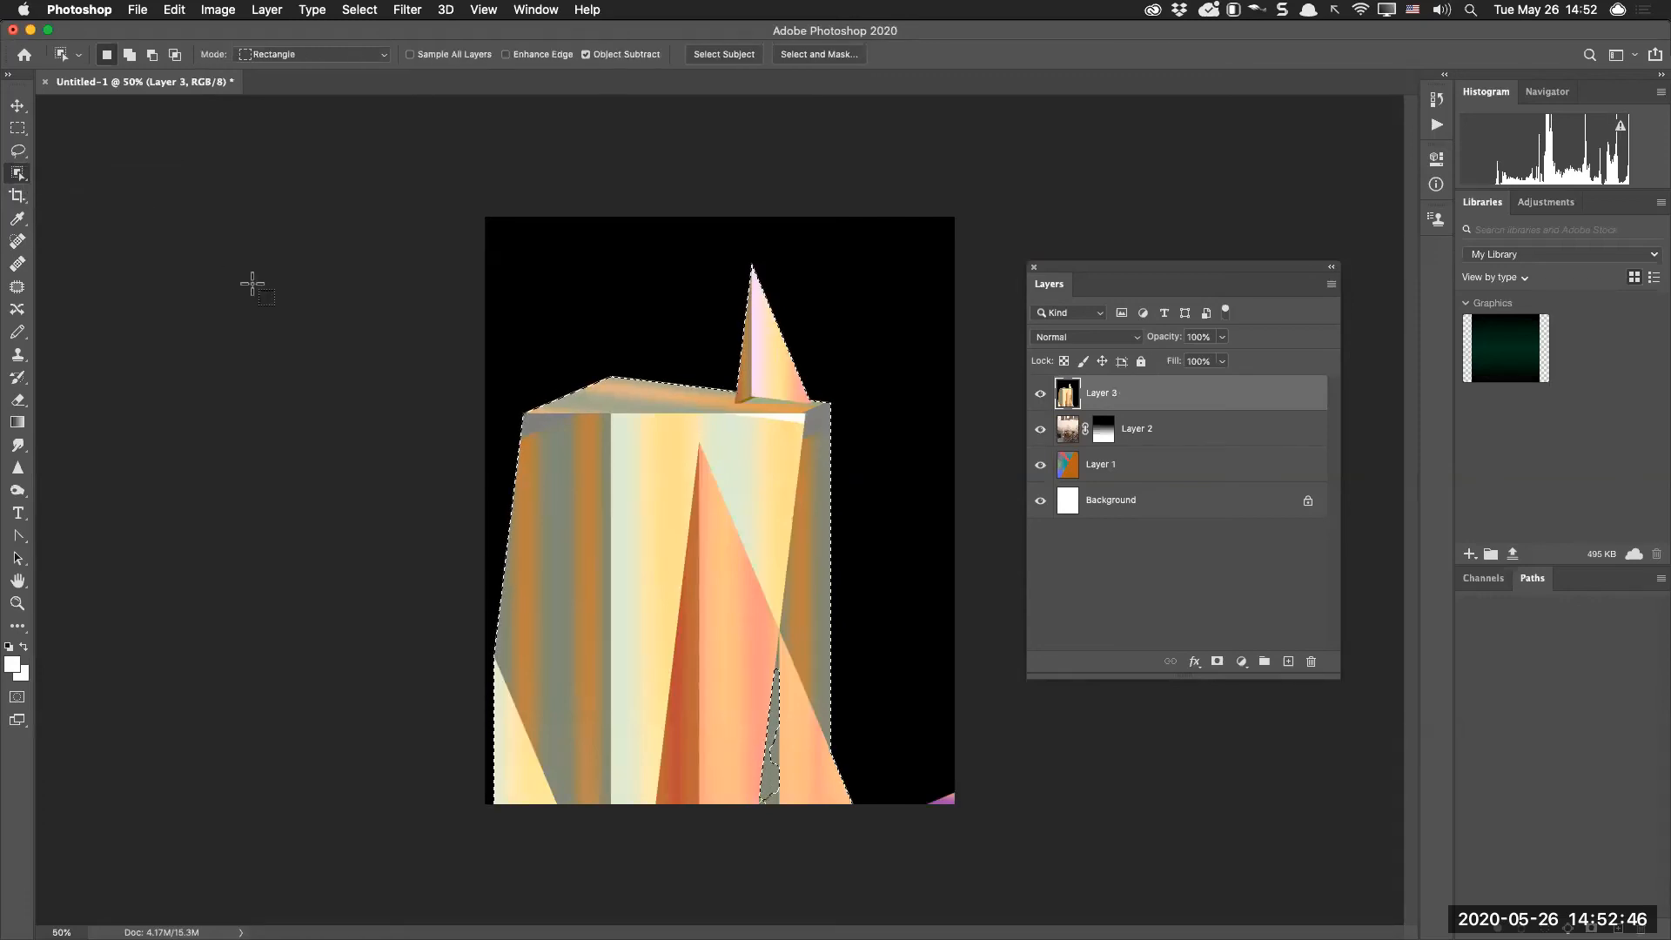
pyautogui.press('shift')
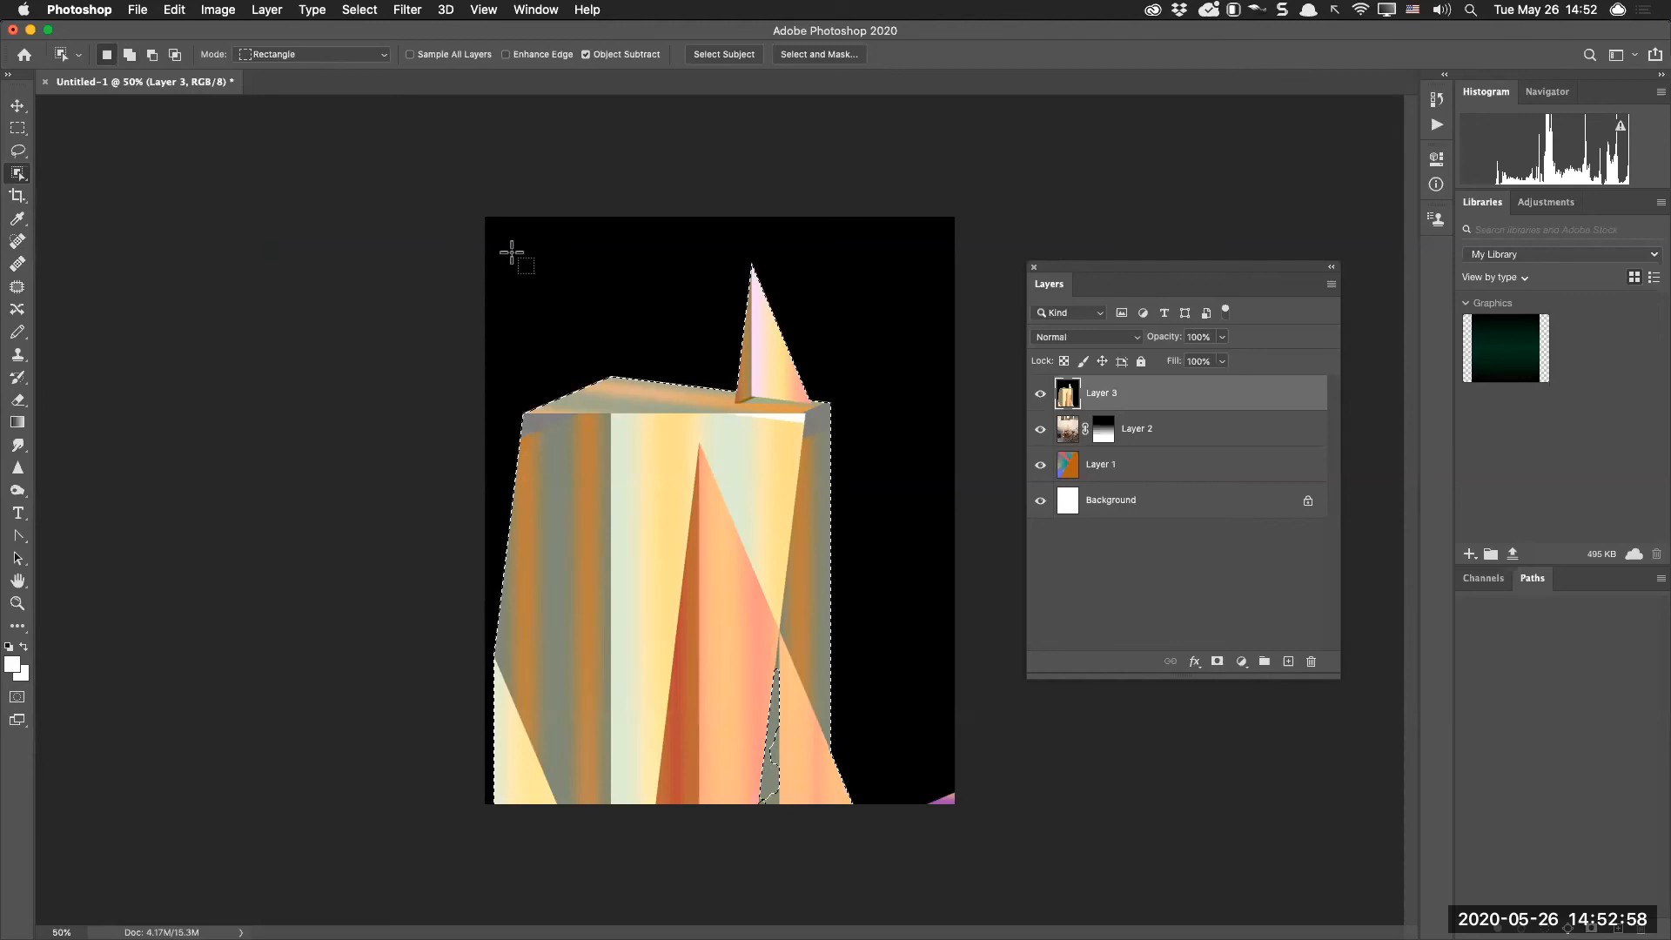
pyautogui.moveTo(478, 250); pyautogui.dragTo(760, 628)
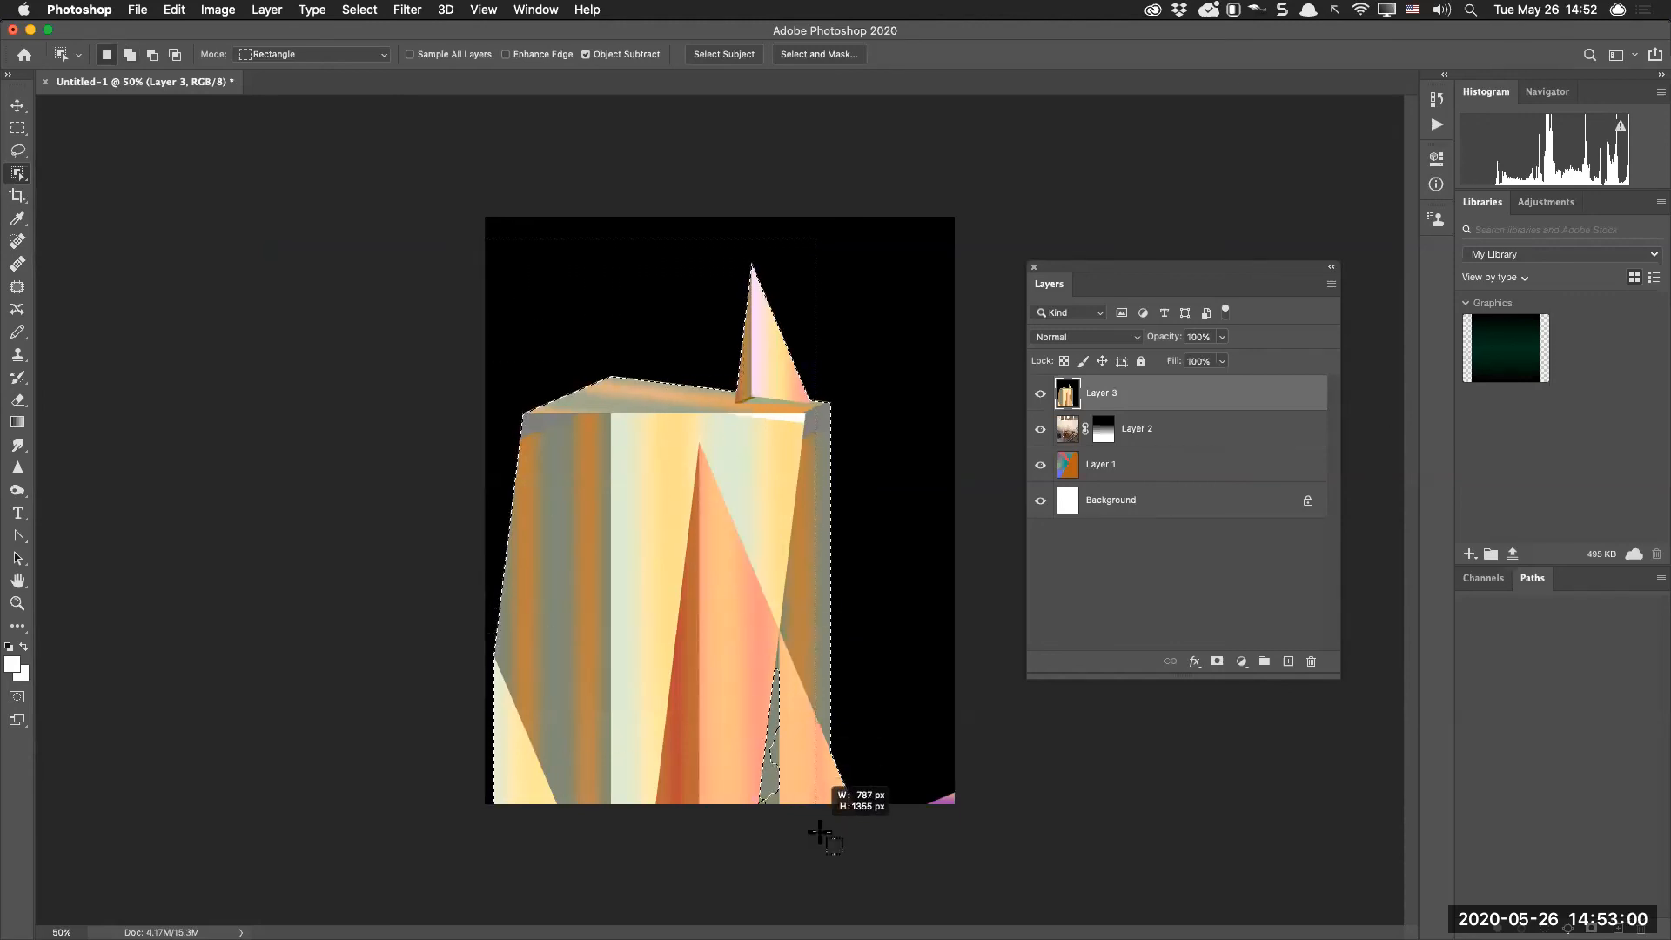
pyautogui.moveTo(853, 864); pyautogui.dragTo(865, 871)
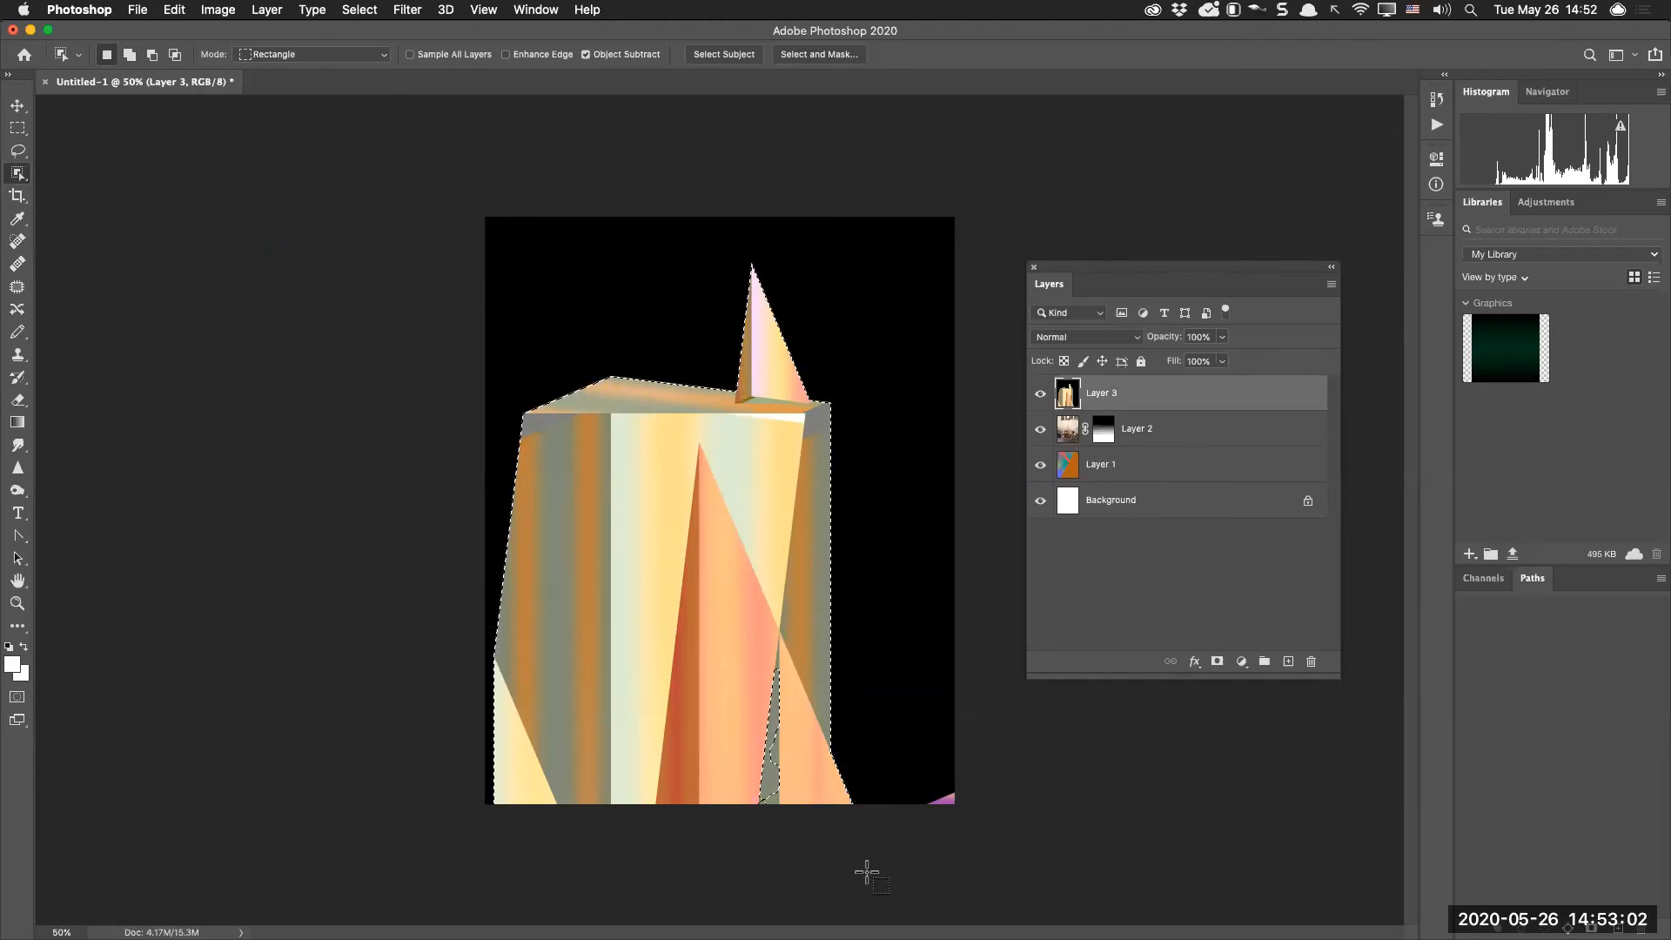
pyautogui.moveTo(487, 224); pyautogui.dragTo(868, 886)
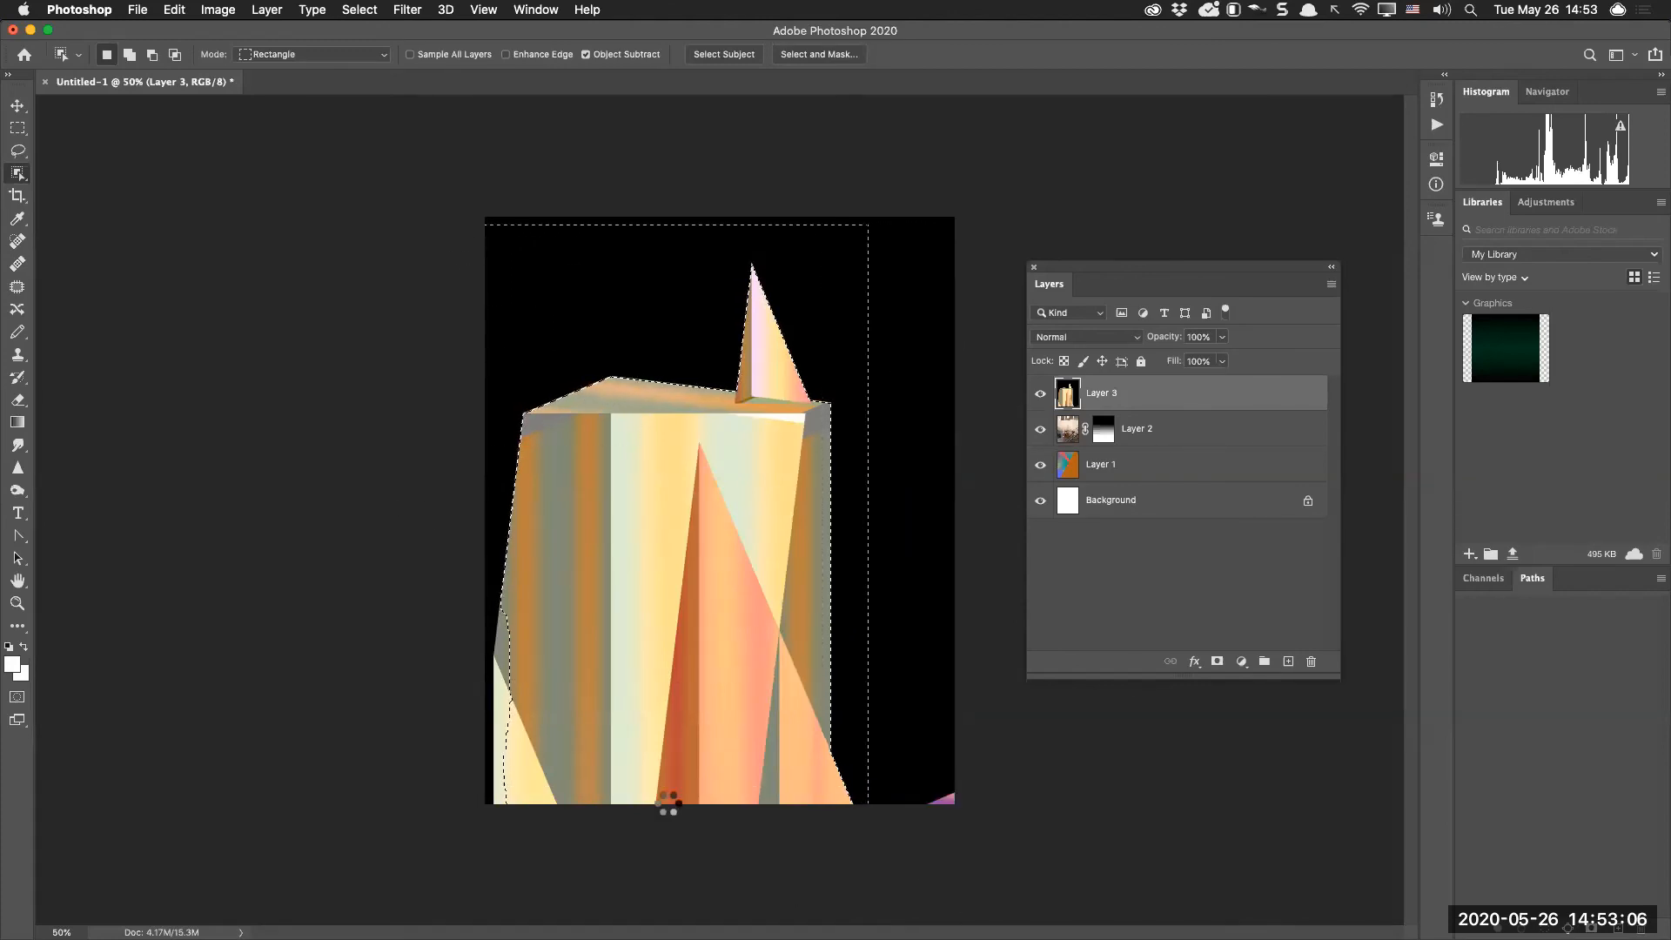
pyautogui.moveTo(604, 838); pyautogui.dragTo(387, 609)
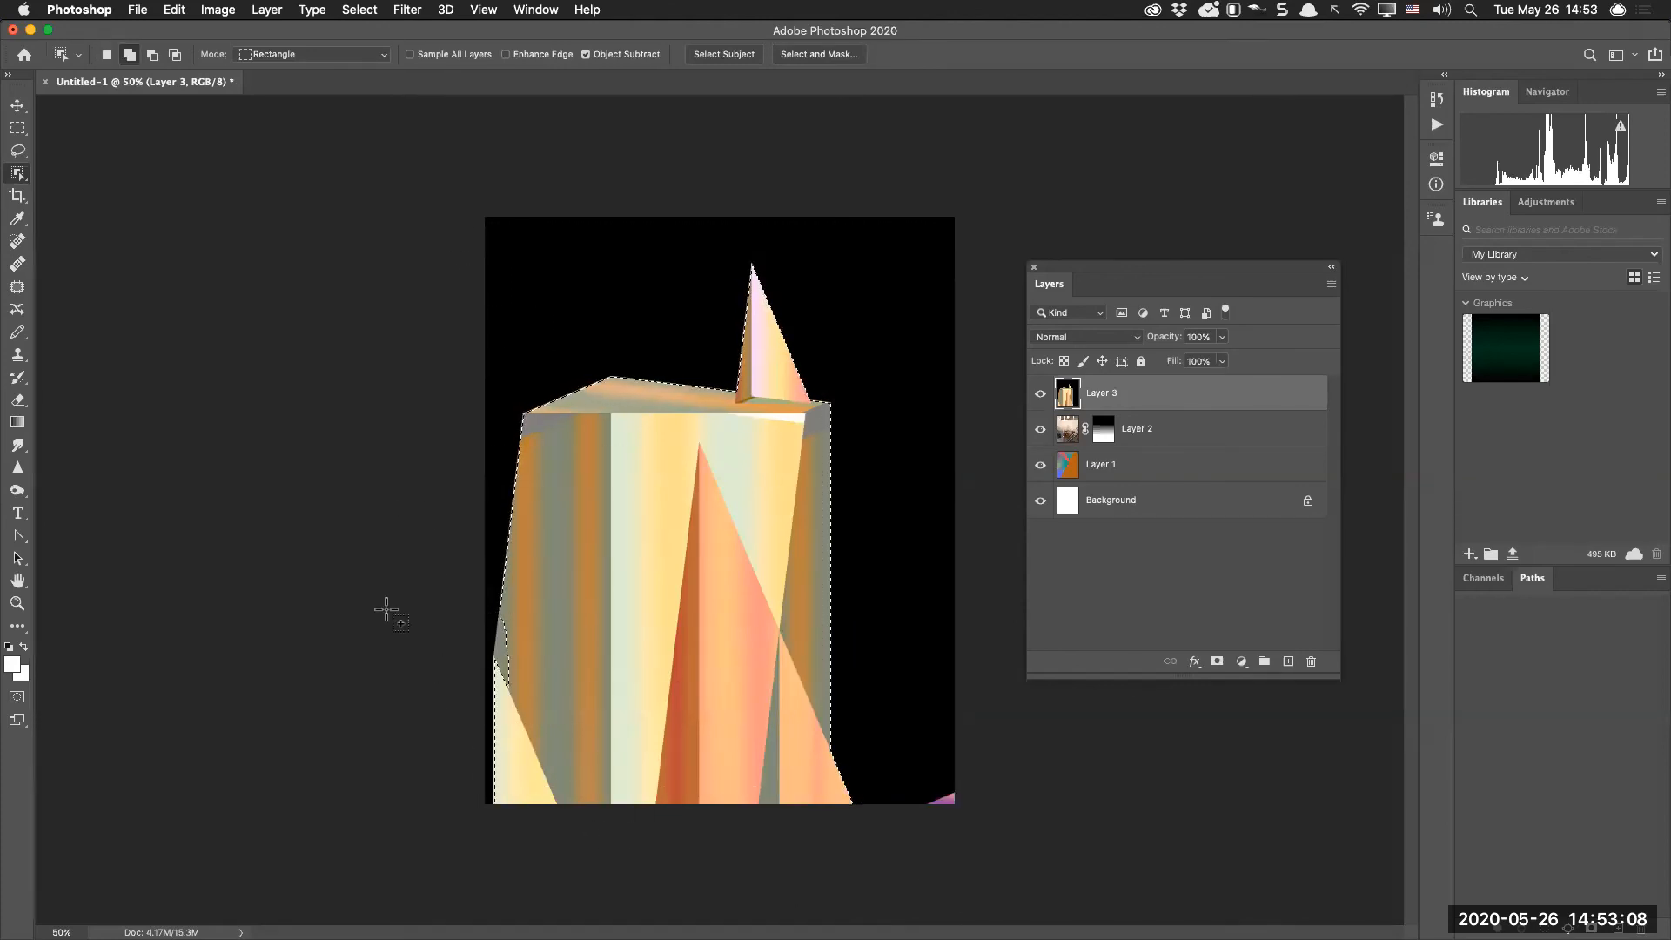
pyautogui.moveTo(597, 839); pyautogui.dragTo(574, 683)
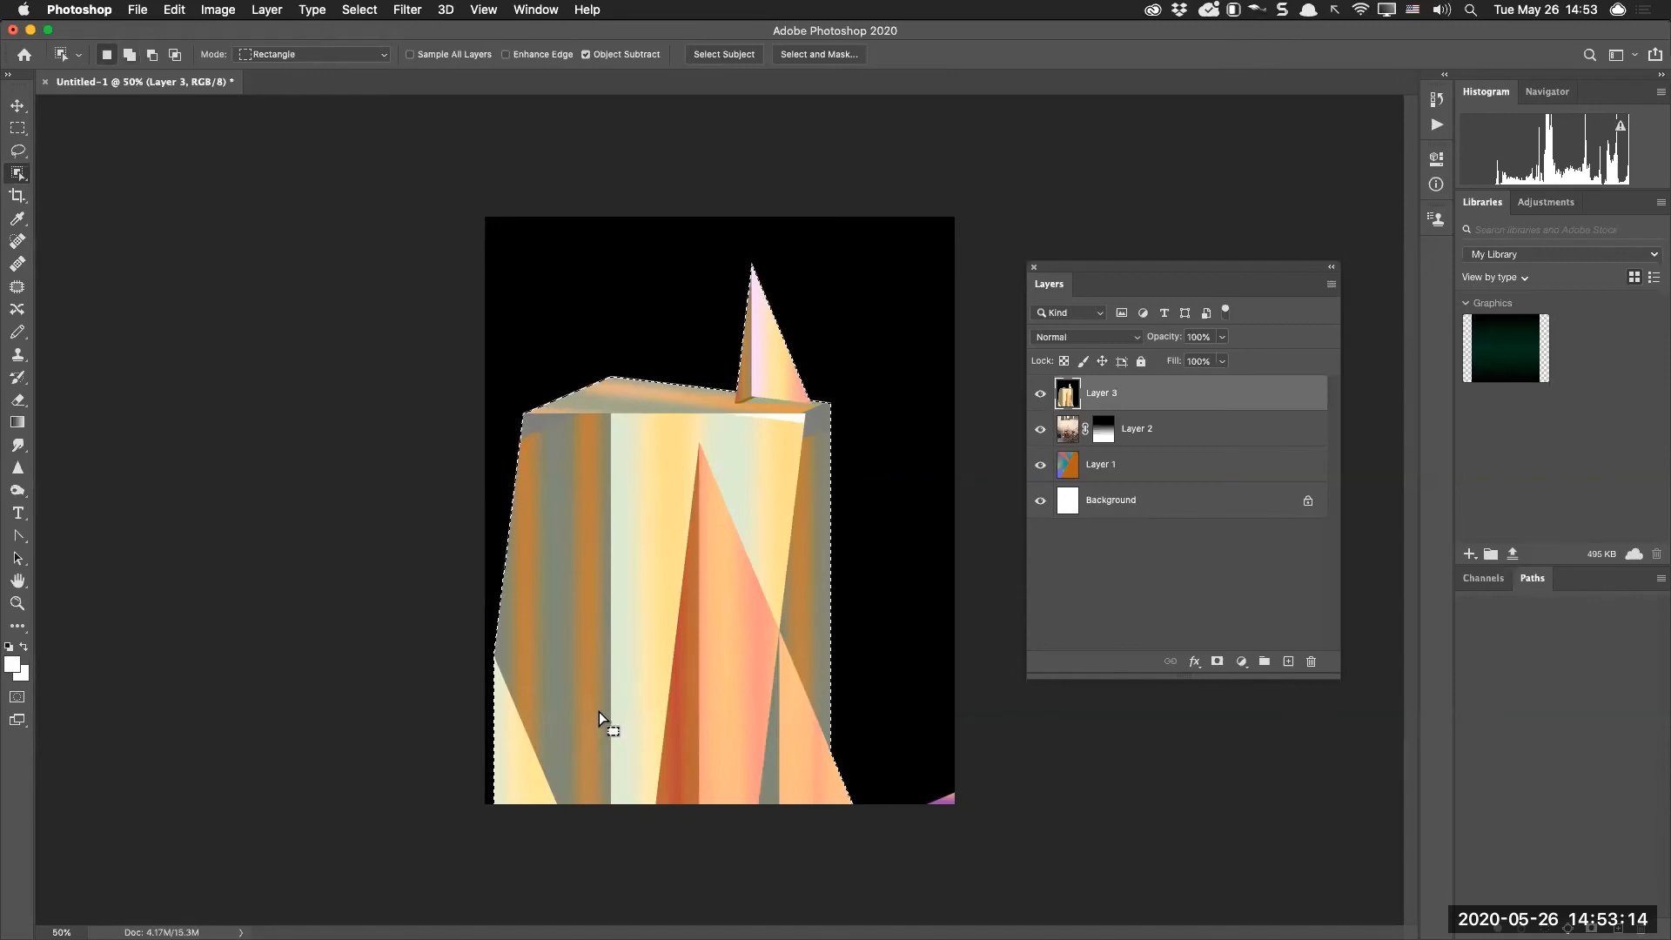
pyautogui.moveTo(598, 718); pyautogui.dragTo(646, 670)
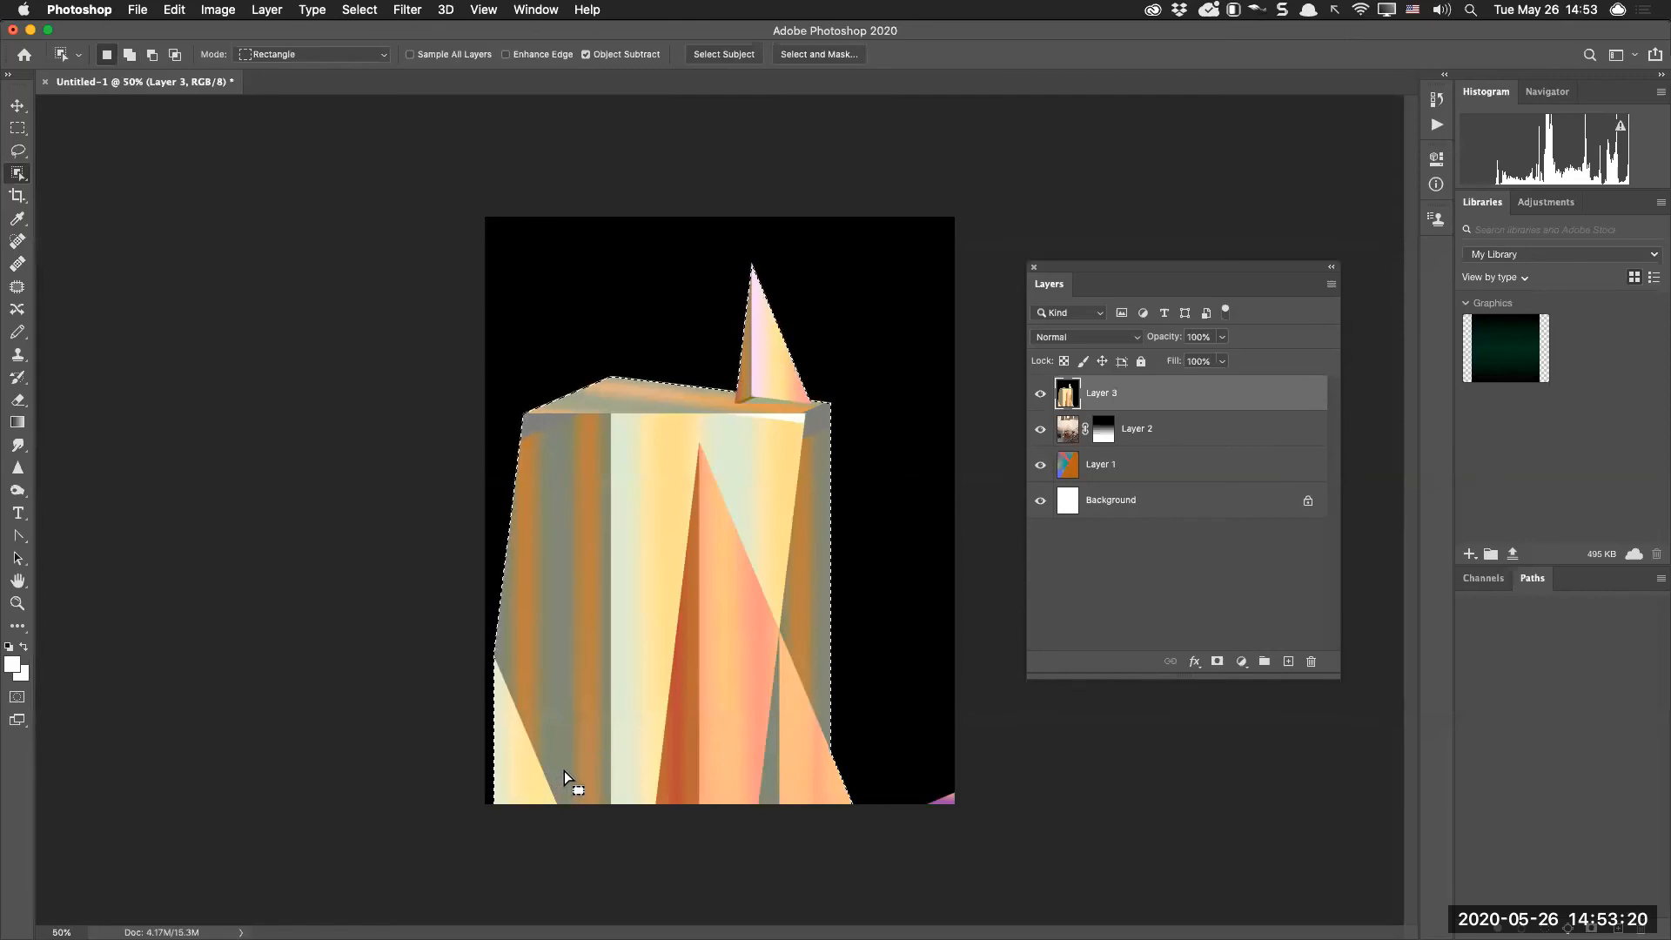
pyautogui.press('super+d')
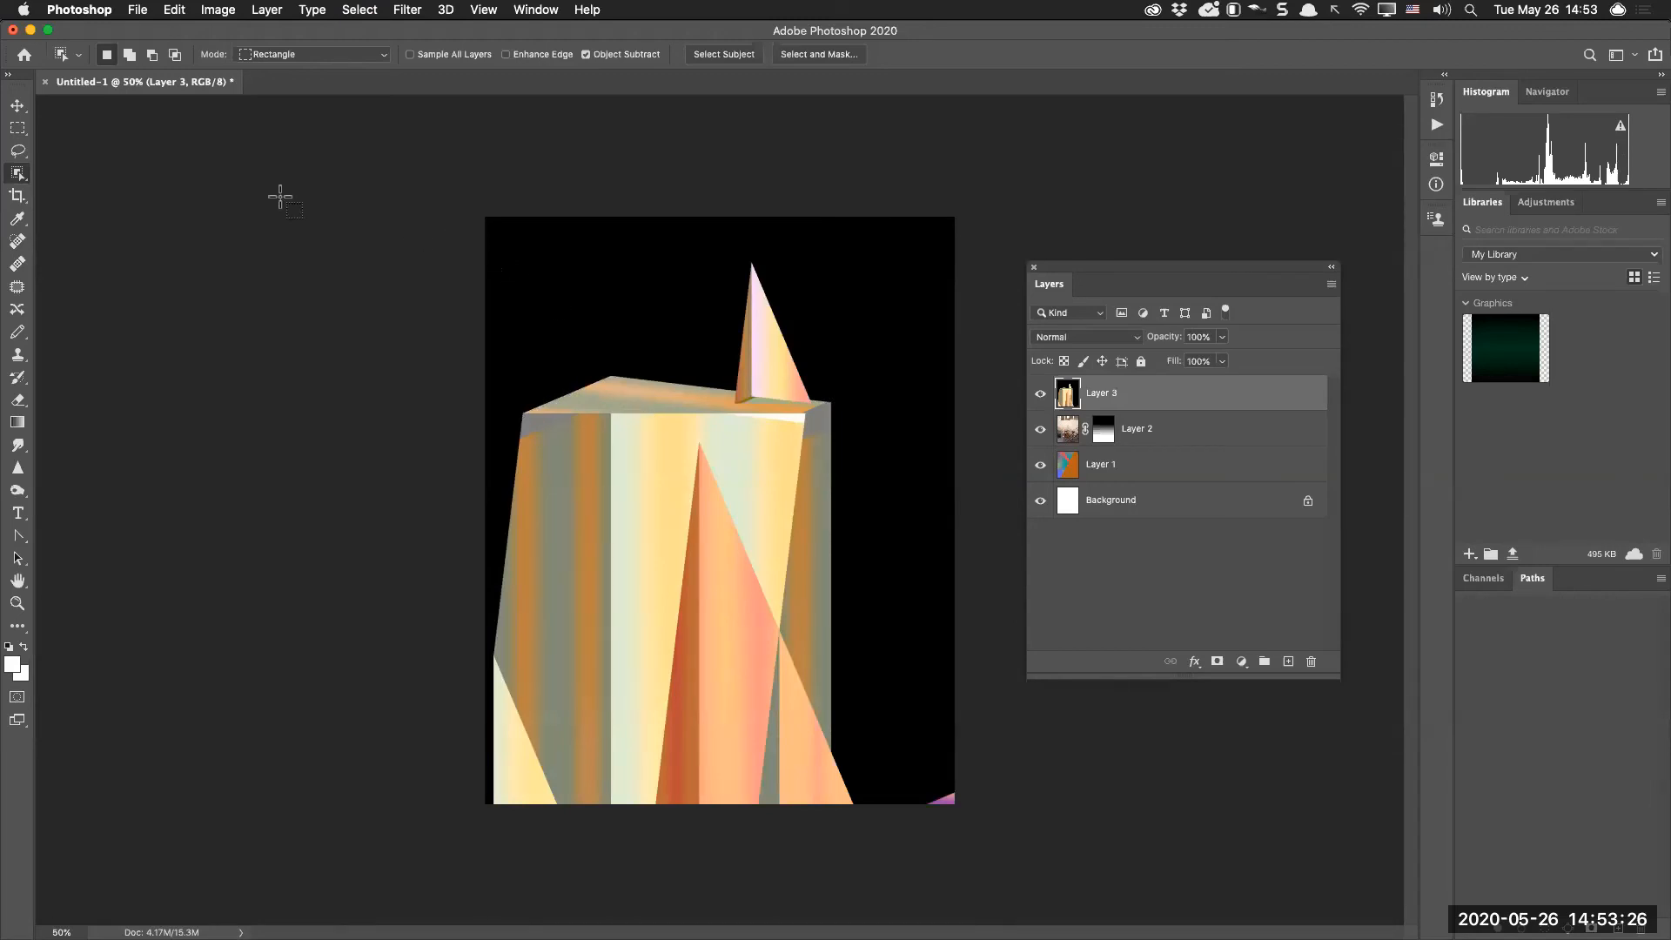
# Select the striped block and its triangular spikes on Layer 3 with the Object Selection tool, and mask out the black background
pyautogui.moveTo(443, 251); pyautogui.dragTo(850, 805)
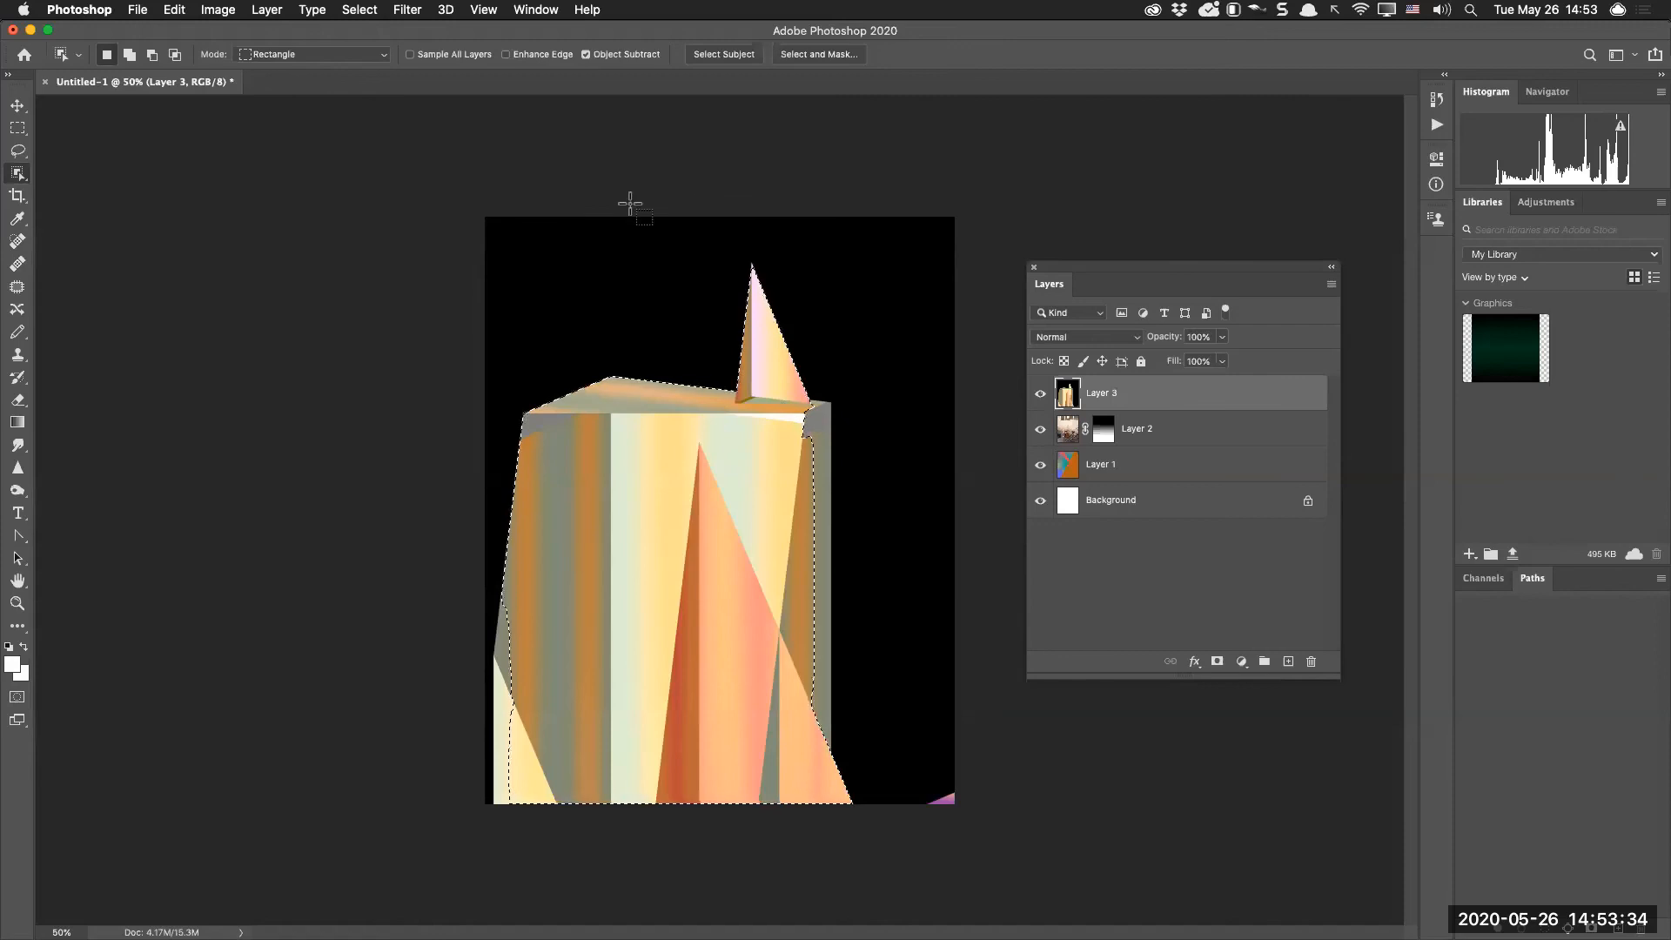
pyautogui.moveTo(713, 251); pyautogui.dragTo(851, 877)
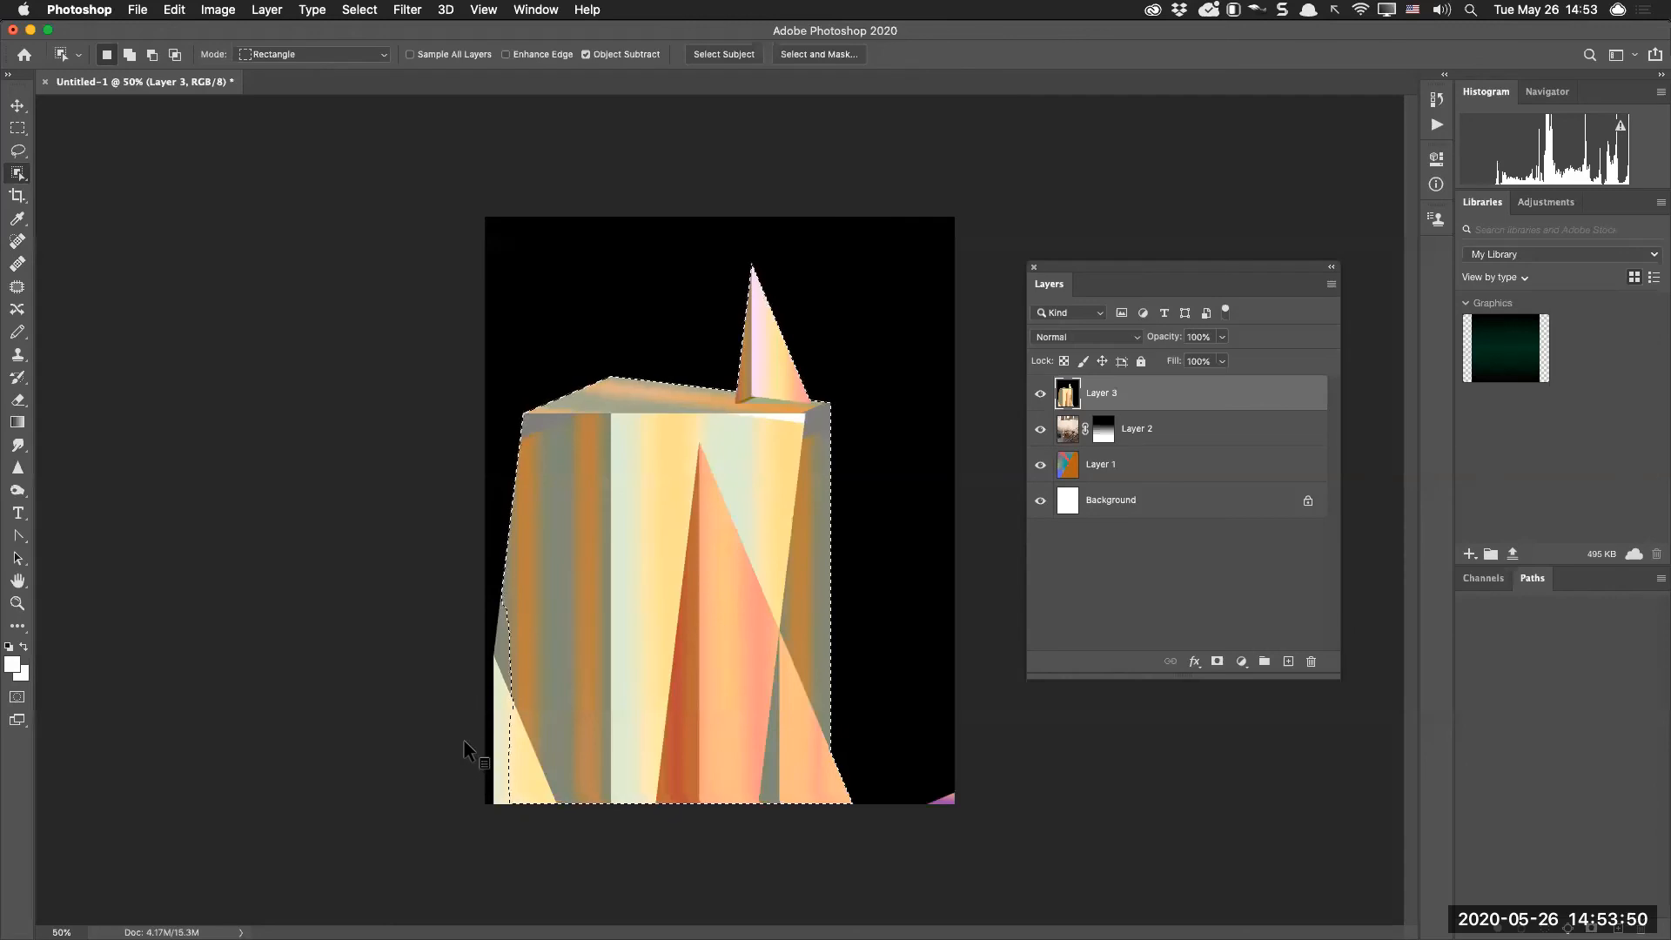
pyautogui.moveTo(485, 685); pyautogui.dragTo(510, 802)
pyautogui.moveTo(453, 582); pyautogui.dragTo(533, 695)
pyautogui.moveTo(481, 770); pyautogui.dragTo(543, 831)
pyautogui.moveTo(391, 686); pyautogui.dragTo(565, 817)
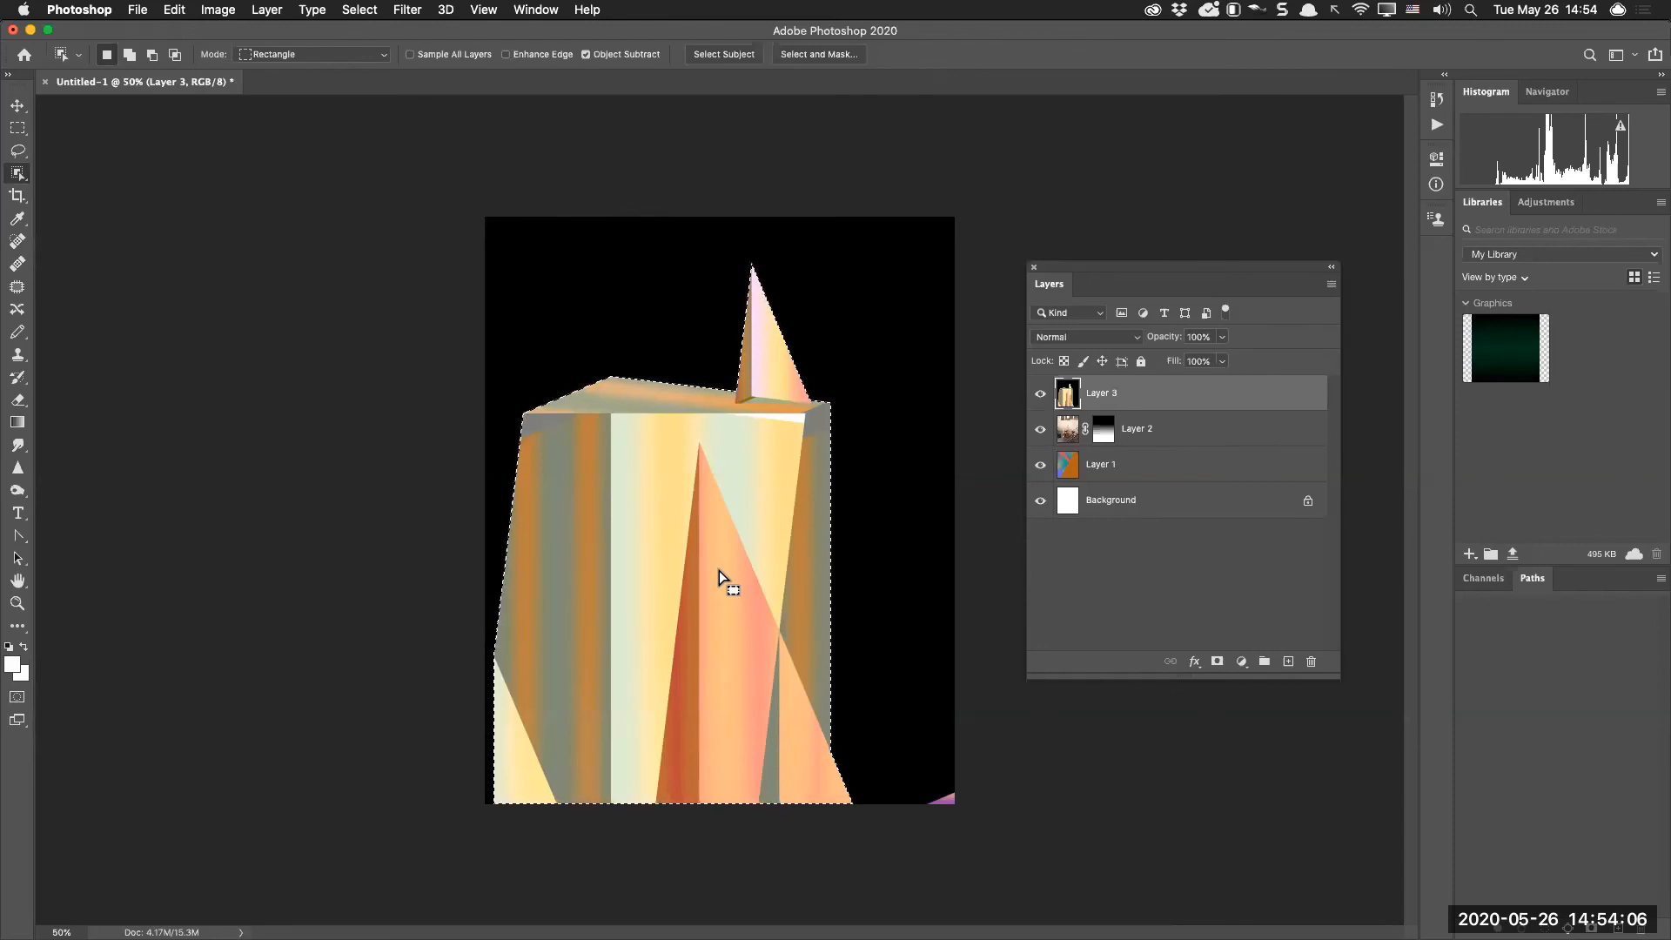
pyautogui.click(1217, 663)
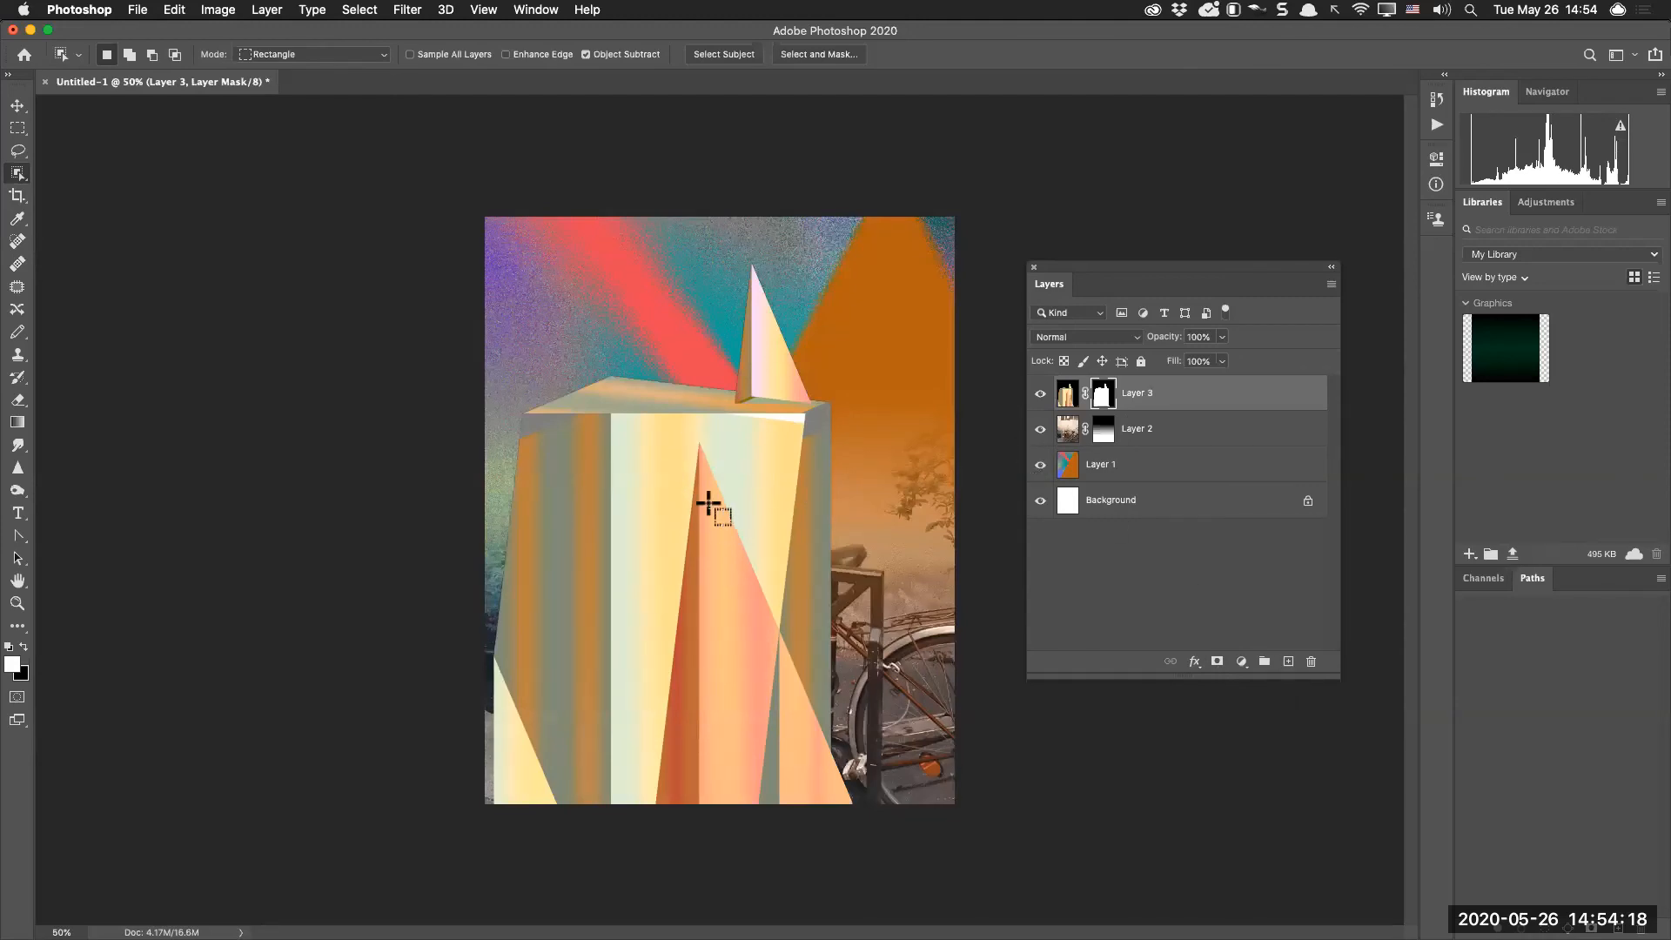
# Scale the masked Layer 3 shape down slightly and move it against the canvas's left edge, uncovering more of the bicycle
pyautogui.hotkey('ctrl', 't')
pyautogui.moveTo(956, 223); pyautogui.dragTo(1082, 414)
pyautogui.press('w')
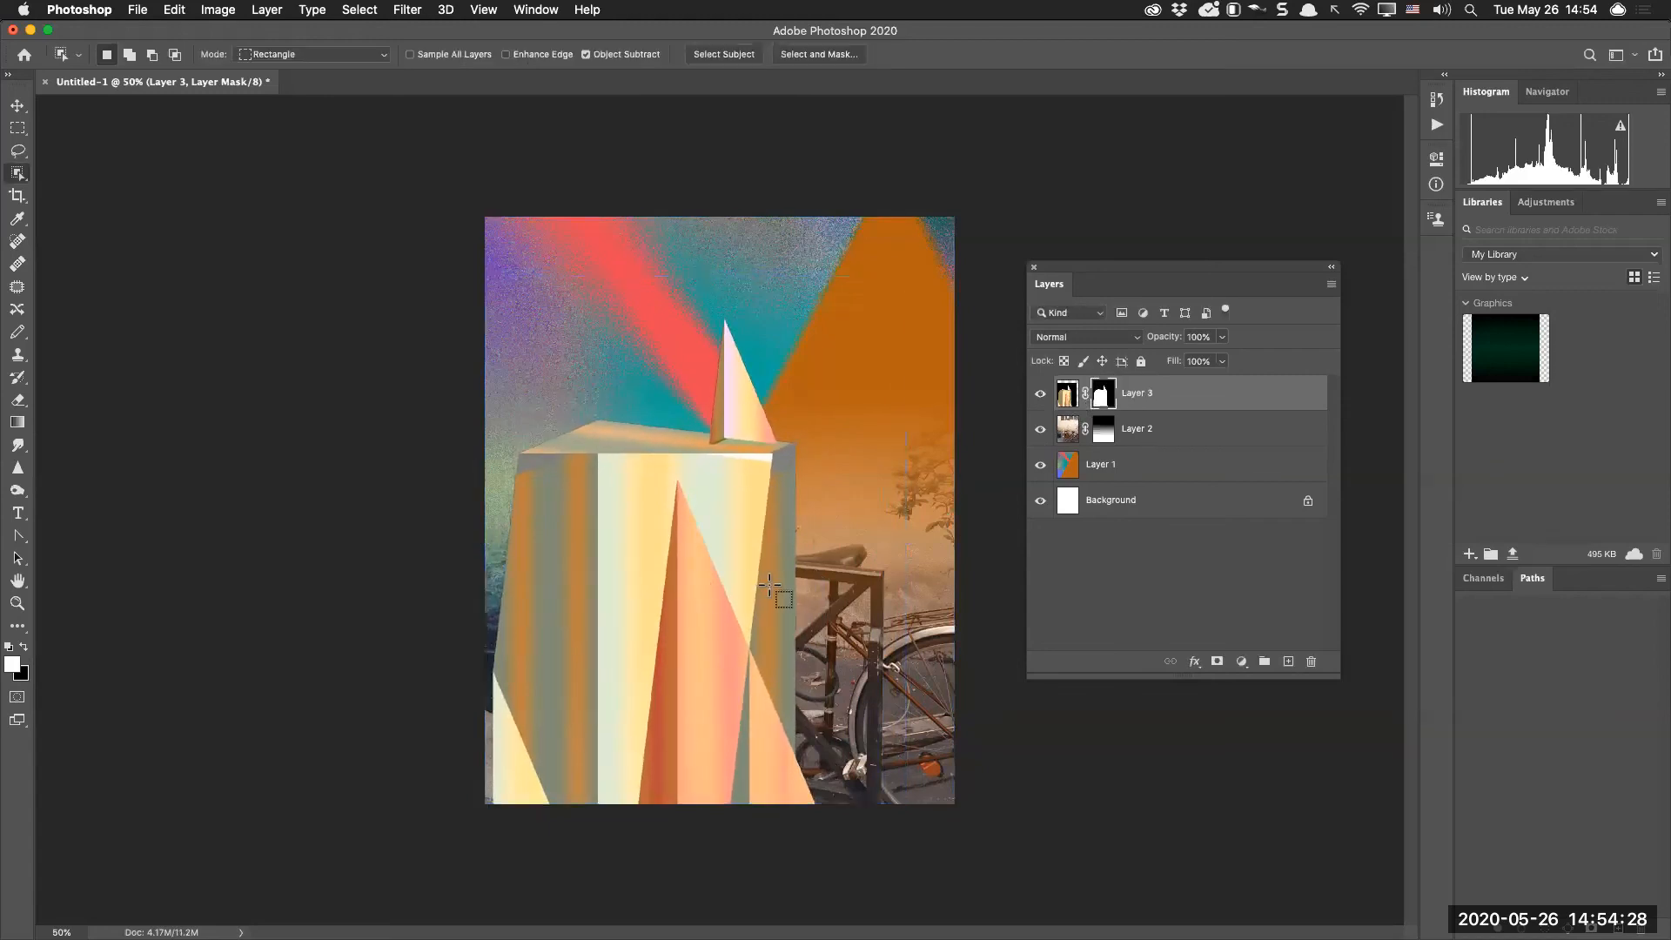
pyautogui.press('v')
pyautogui.moveTo(769, 583); pyautogui.dragTo(729, 588)
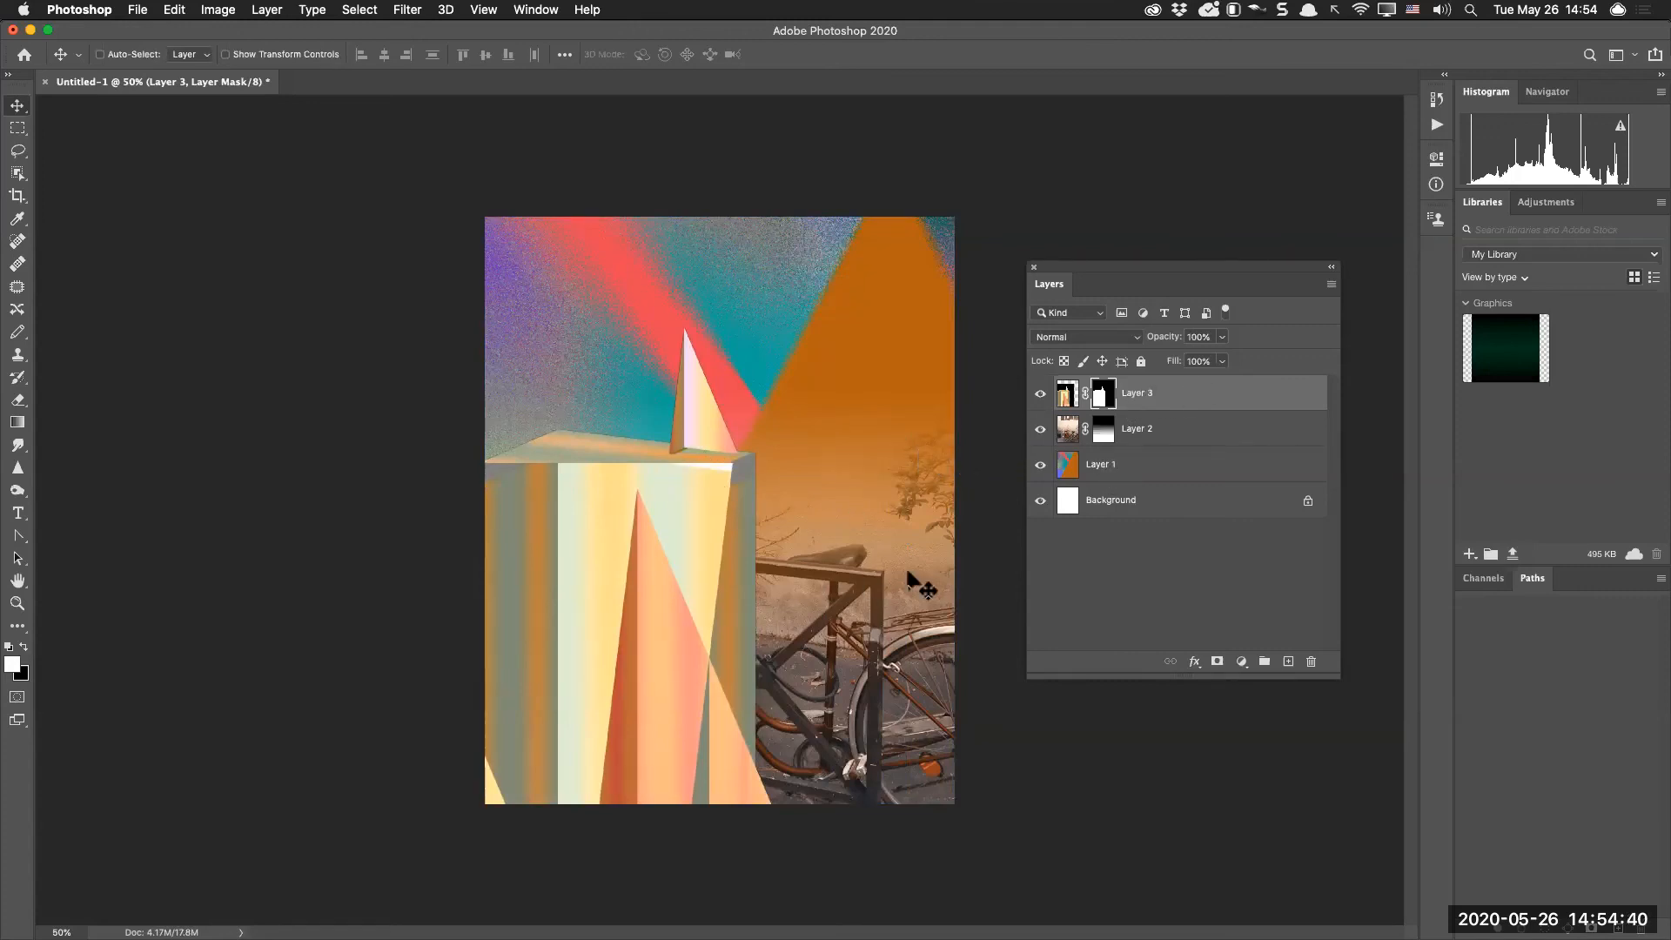
# Cycle Layer 3 through the blend modes from Dissolve onward, settle on Divide, and set its opacity to 53%
pyautogui.click(1129, 348)
pyautogui.click(1125, 339)
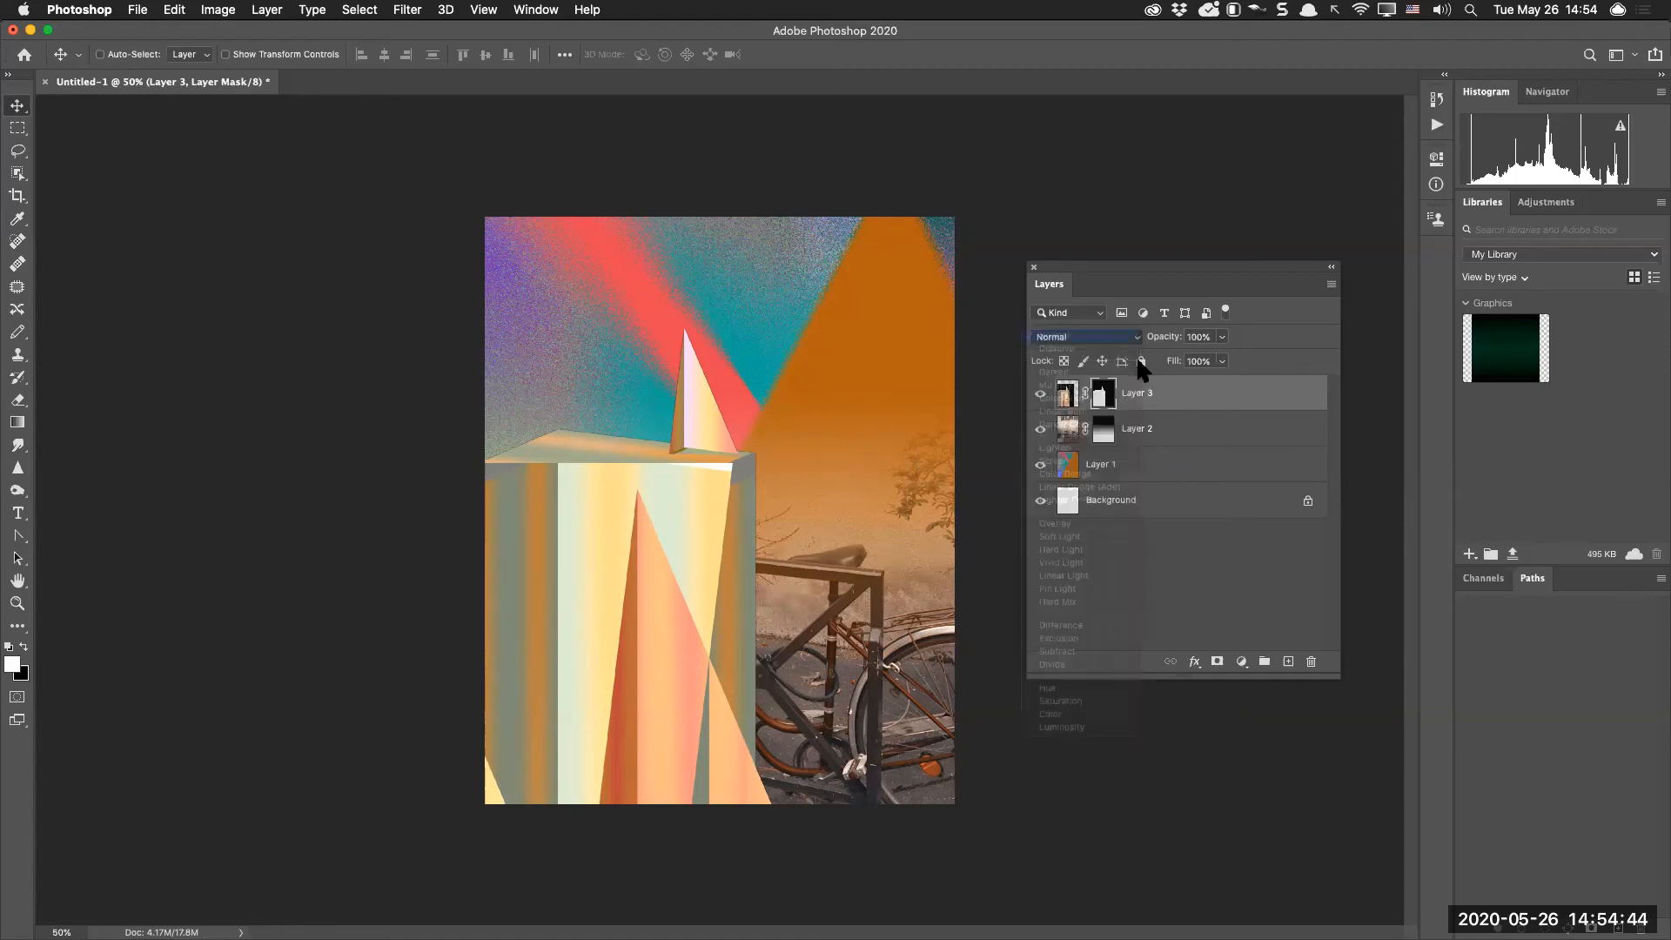
pyautogui.press('Down')
pyautogui.press('Down')
pyautogui.press('Down')
pyautogui.press('Down')
pyautogui.press('Down')
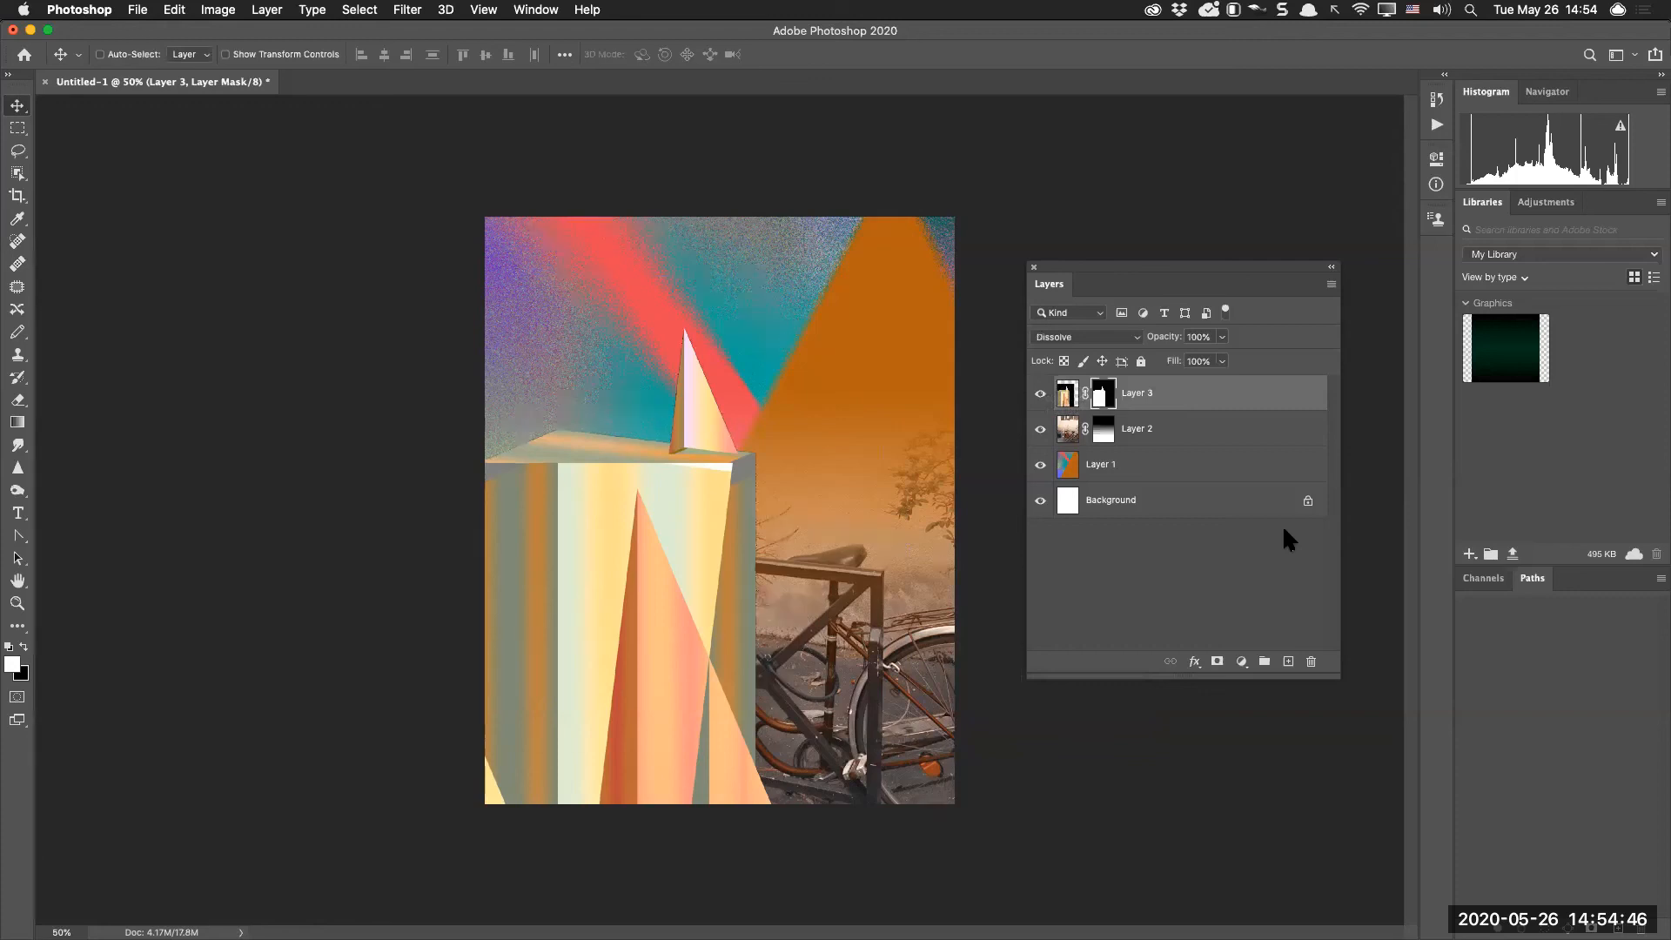
pyautogui.press('Down')
pyautogui.press('Down')
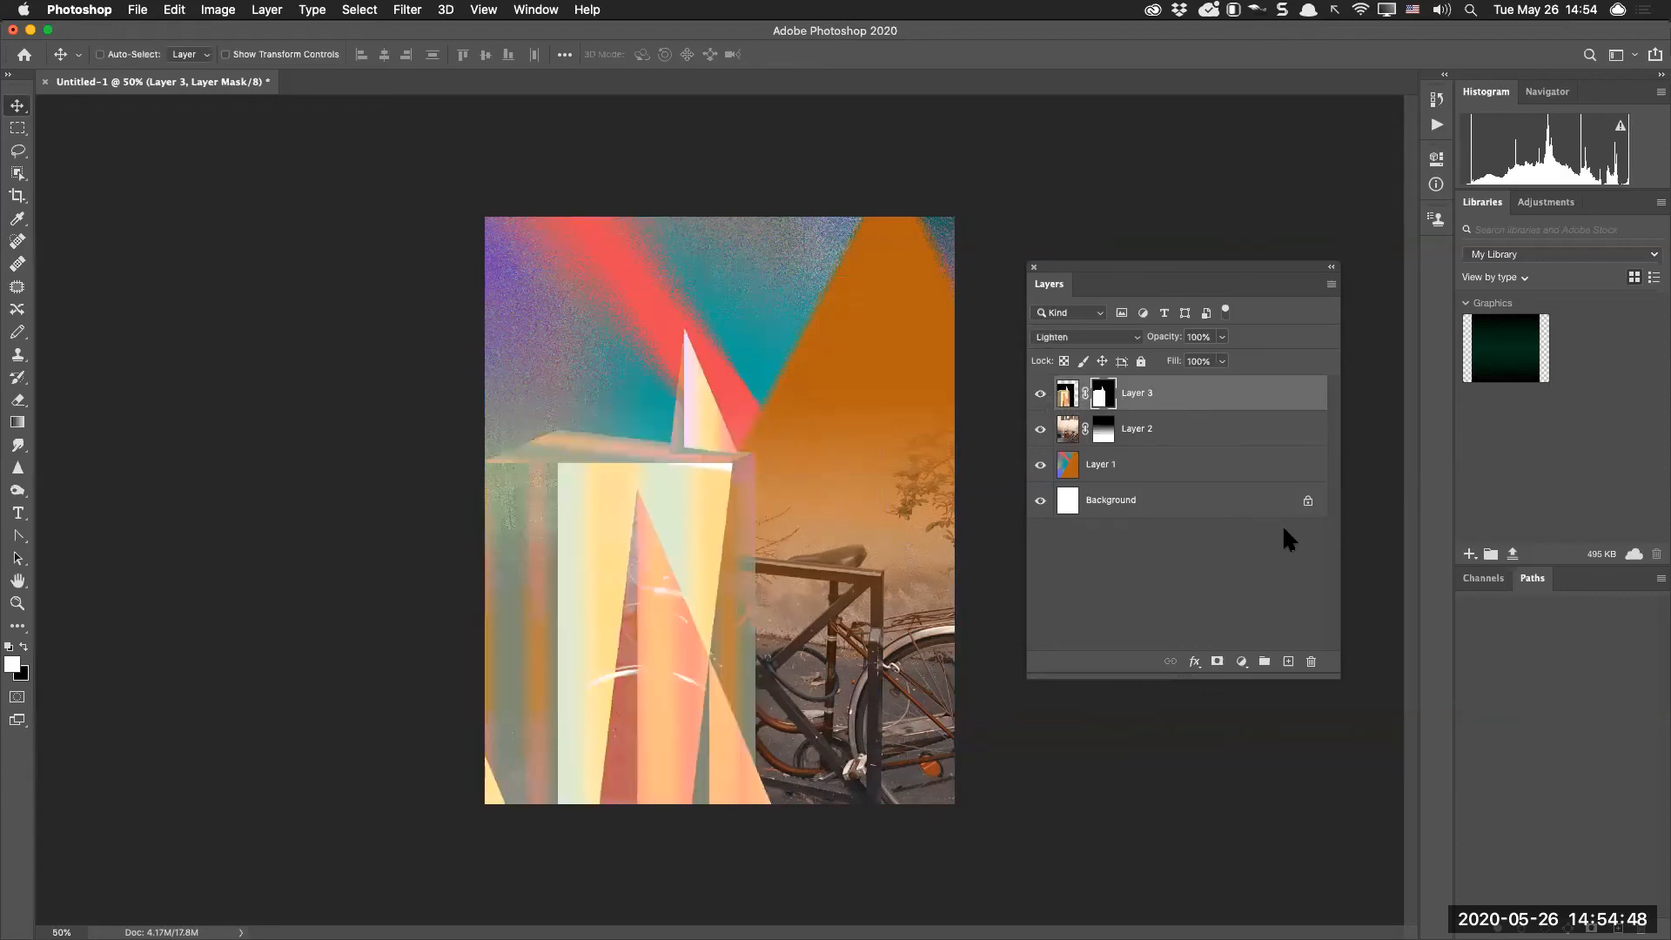
pyautogui.press('Down')
pyautogui.press('Down')
pyautogui.press('Down')
pyautogui.press('Down')
pyautogui.press('Down')
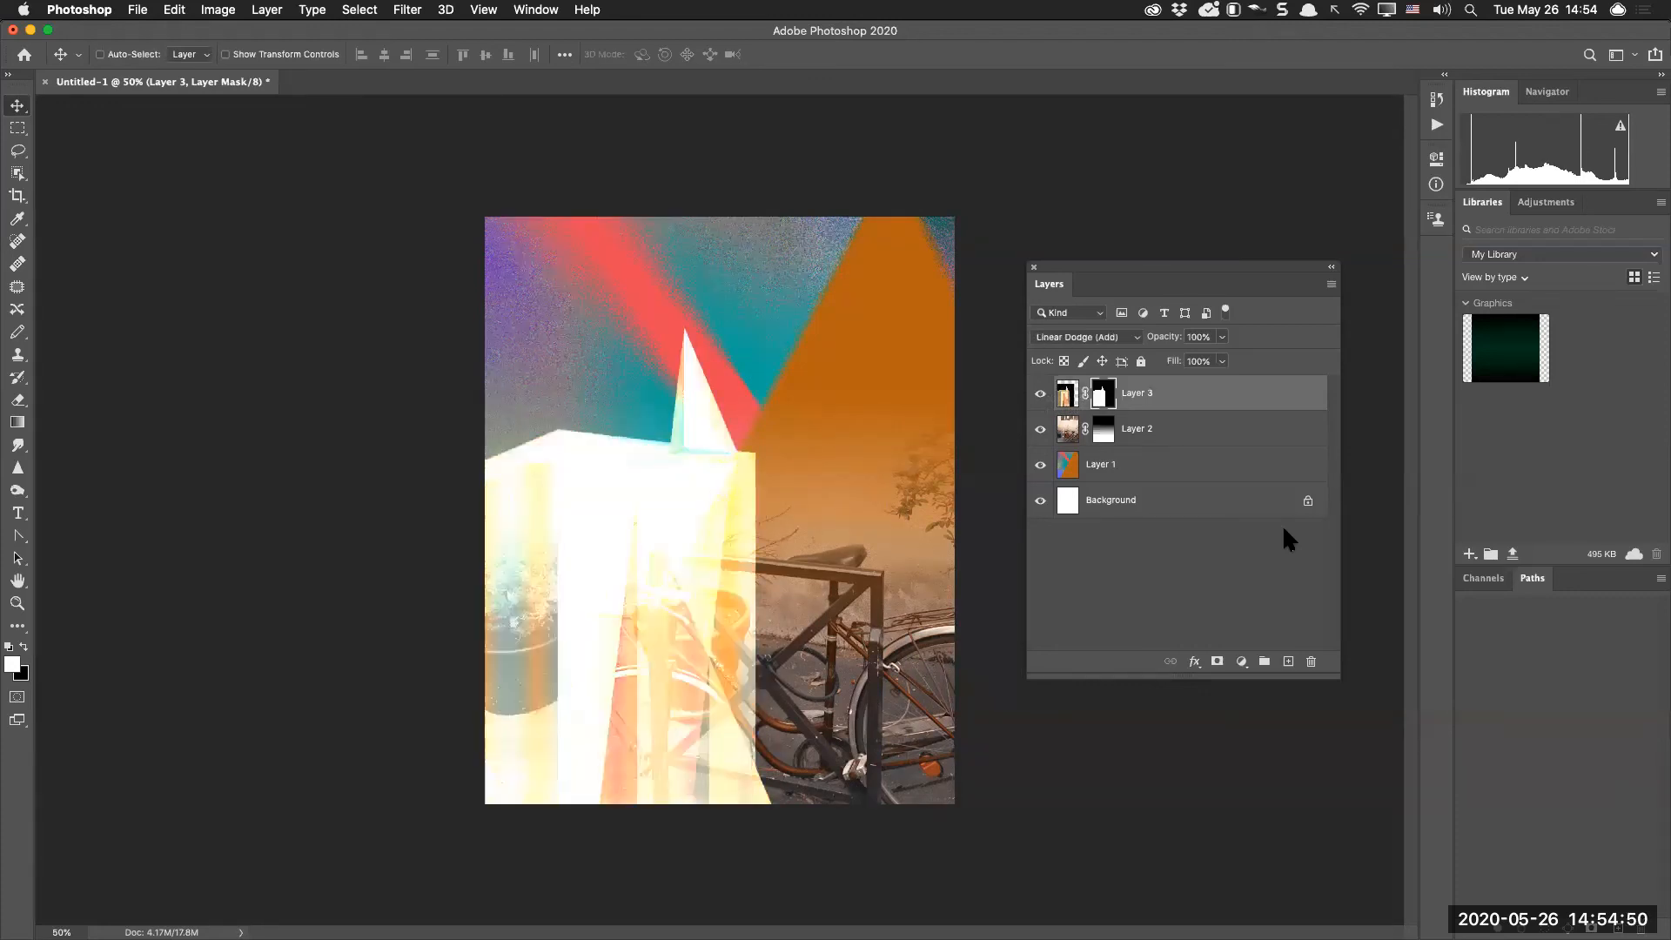
pyautogui.press('Up')
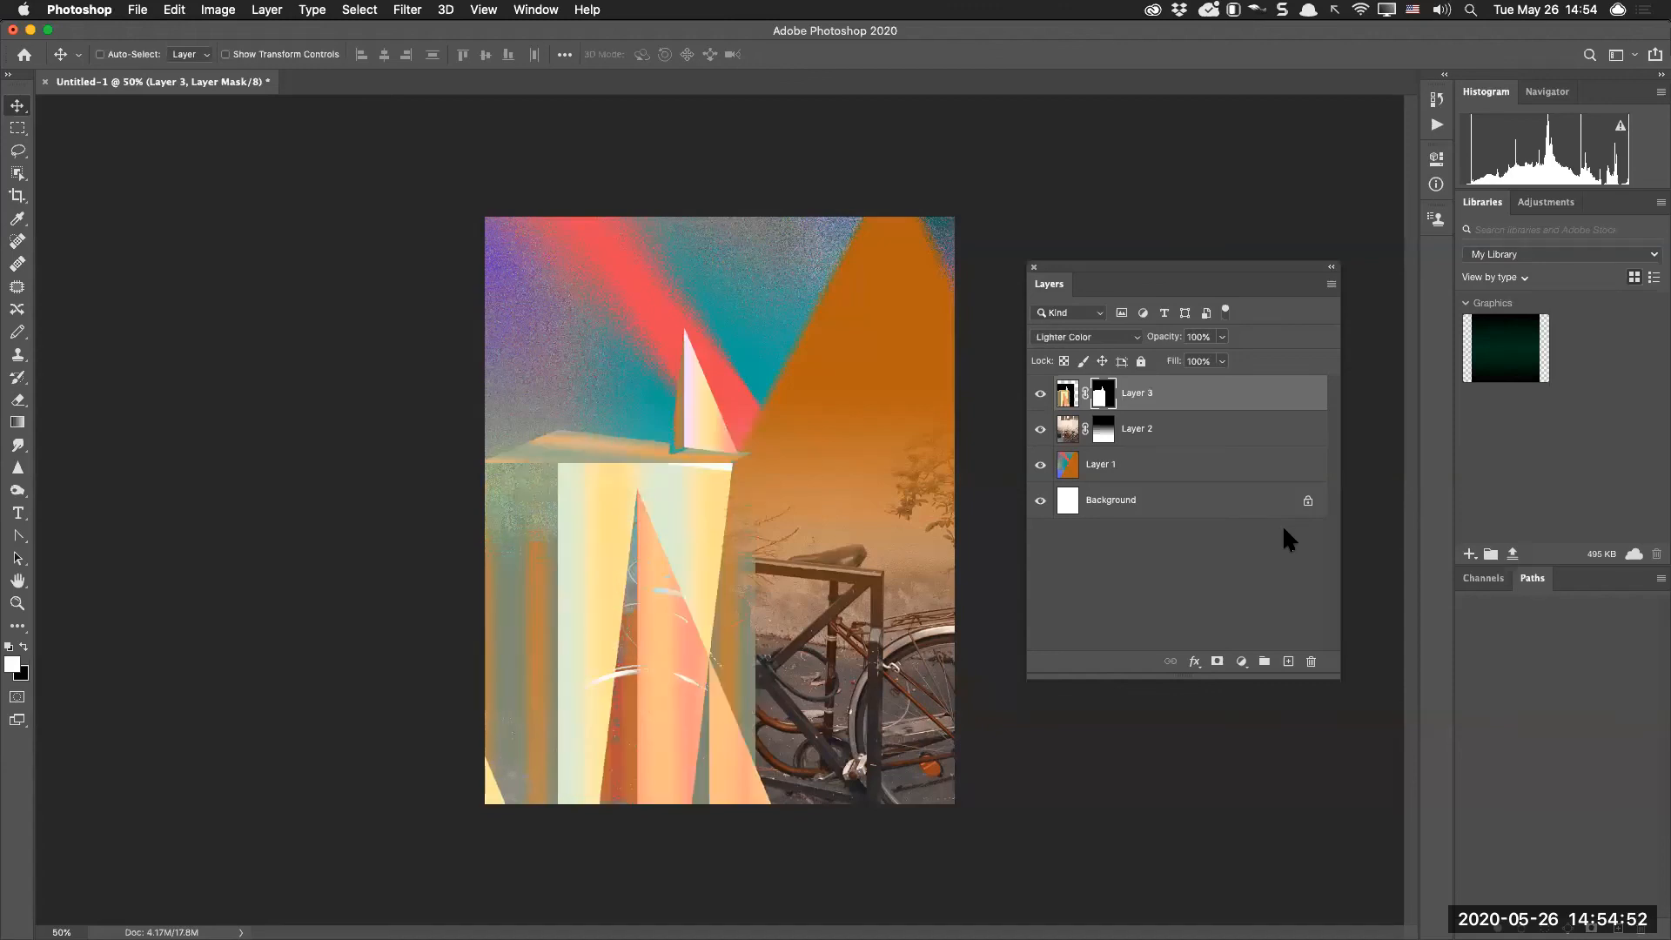
pyautogui.press('Down')
pyautogui.press('Down')
pyautogui.press('Down')
pyautogui.press('Up')
pyautogui.press('Down')
pyautogui.press('Down')
pyautogui.press('Down')
pyautogui.press('Down')
pyautogui.press('Down')
pyautogui.press('Down')
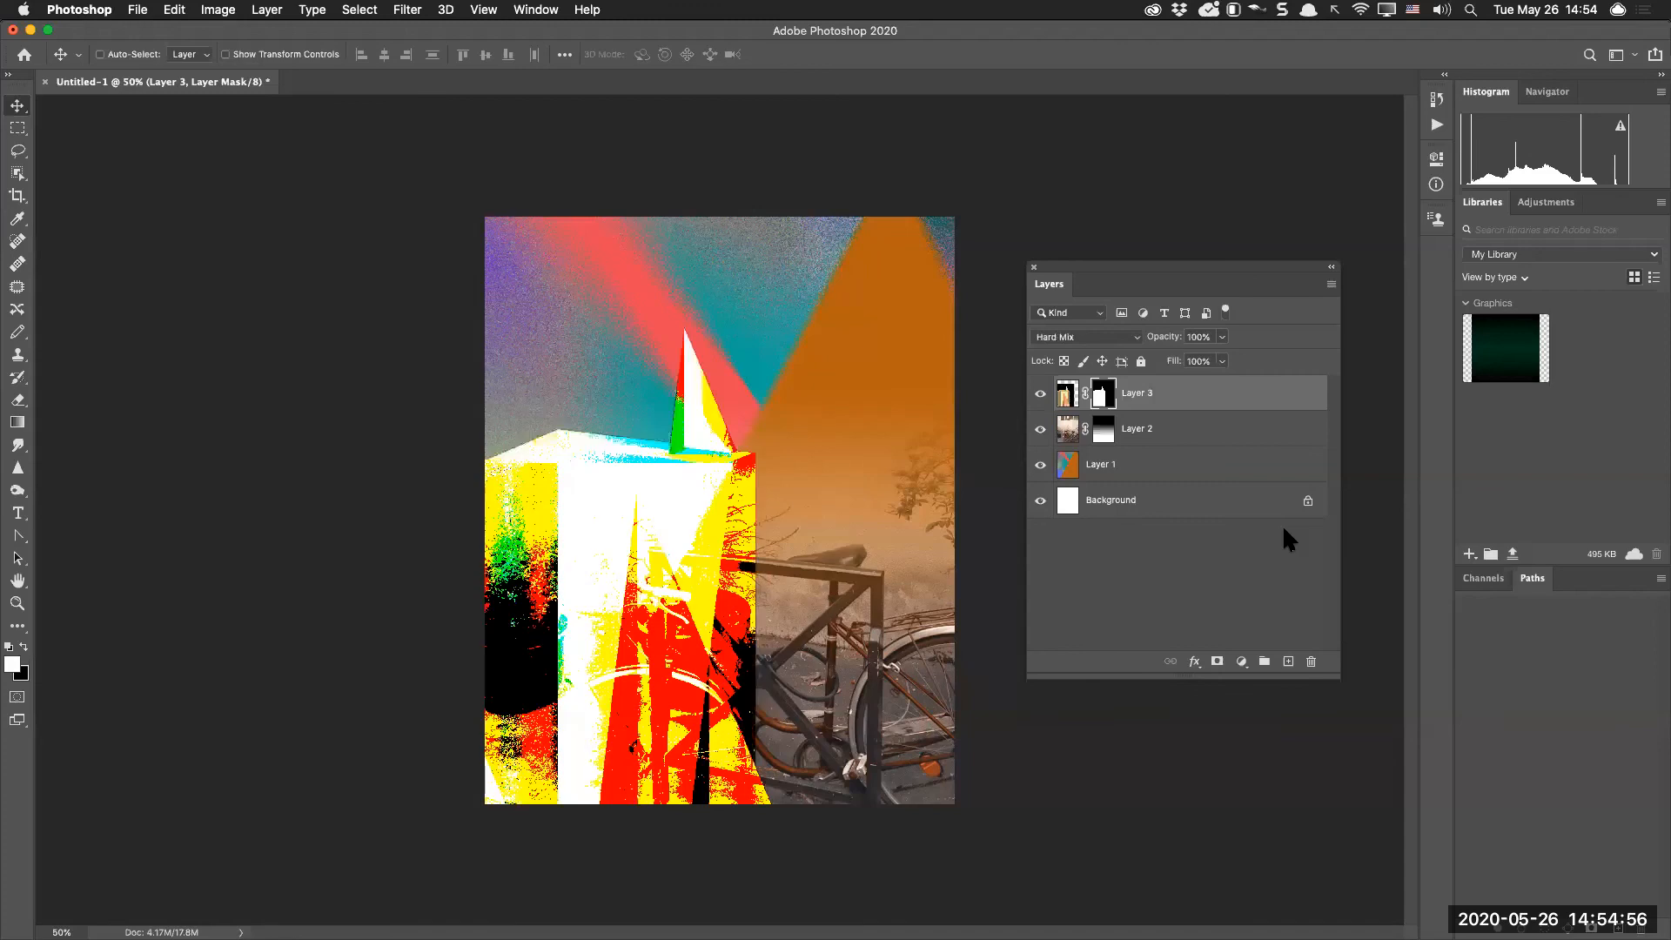
pyautogui.press('Down')
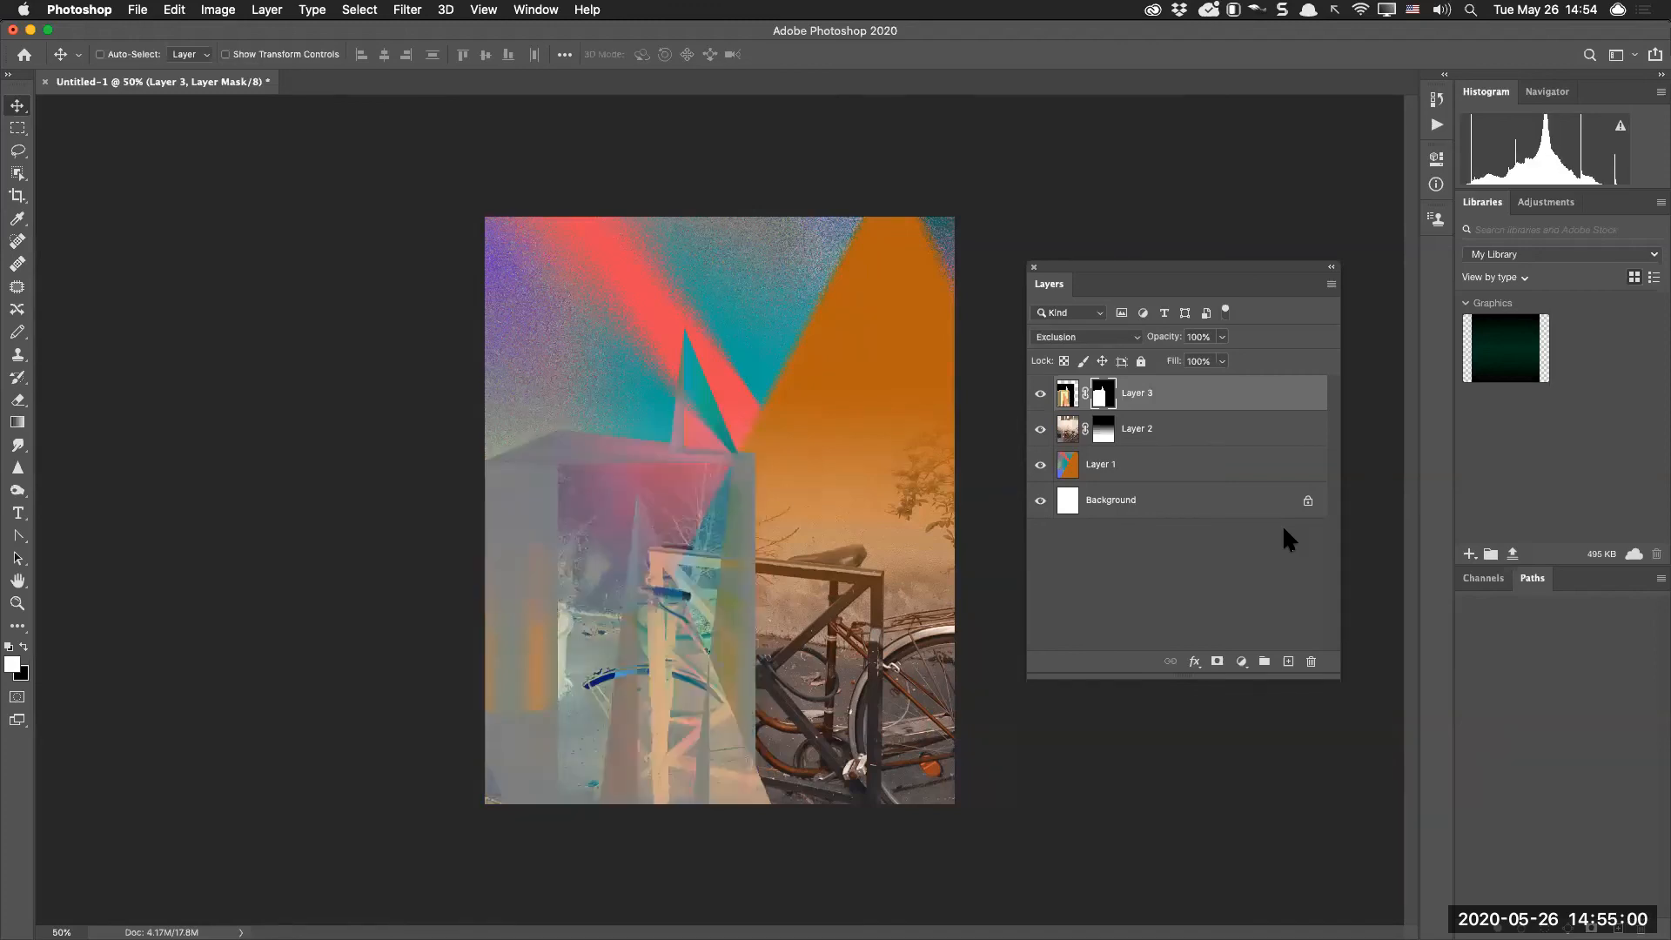
pyautogui.press('Down')
pyautogui.press('Down')
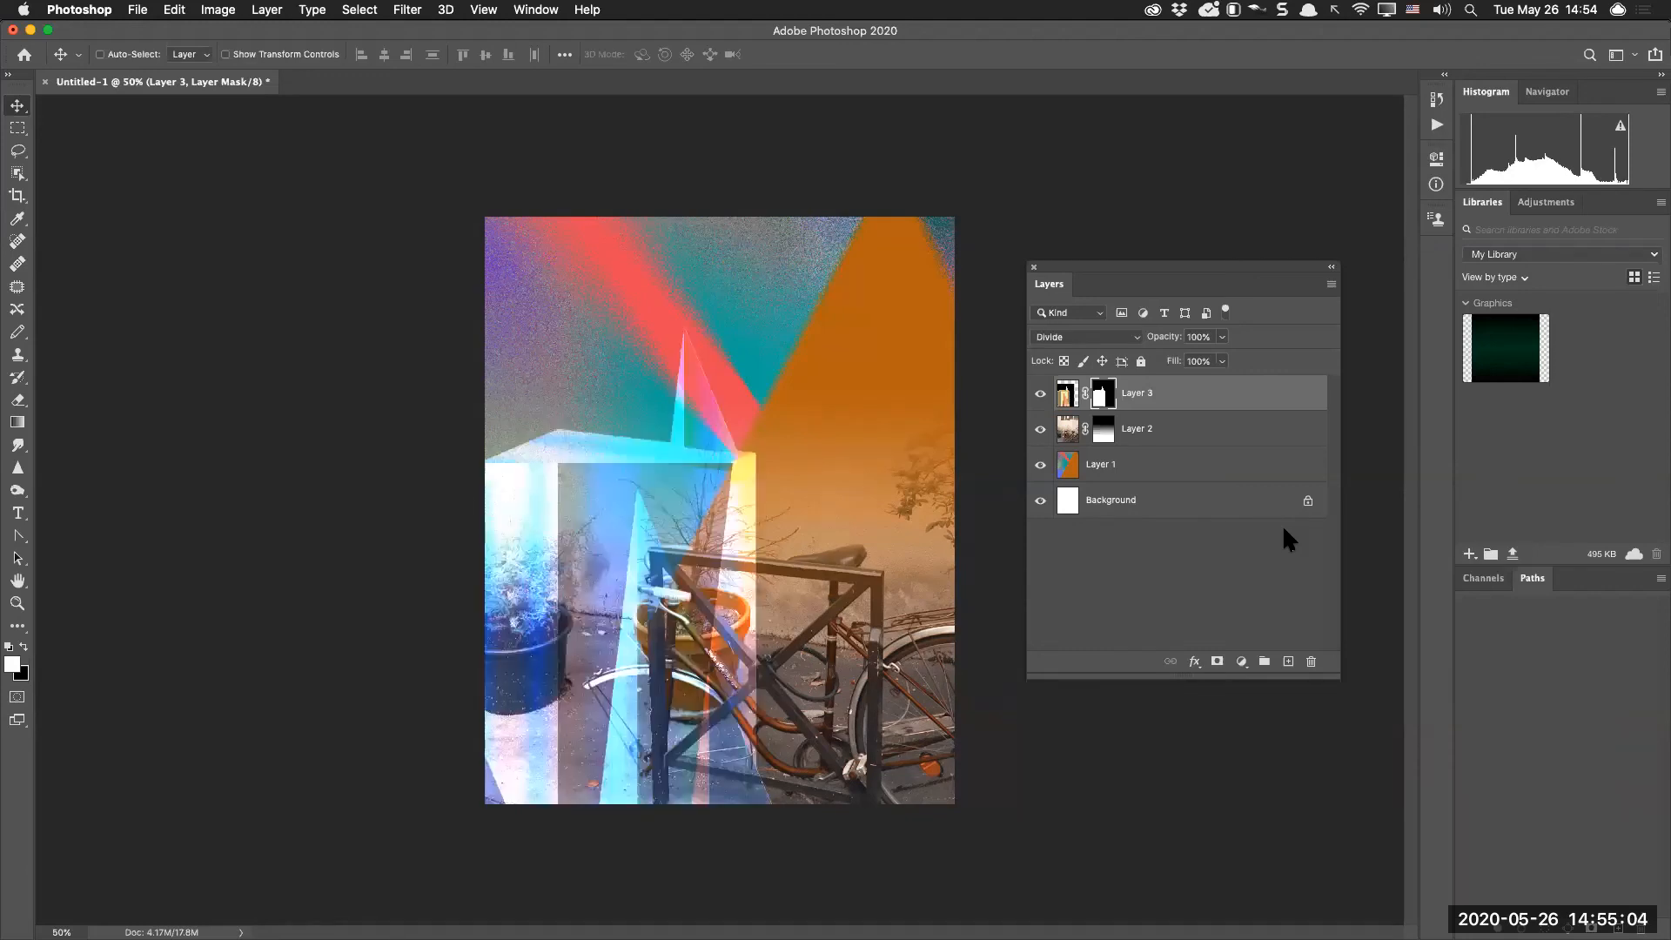
pyautogui.press('2')
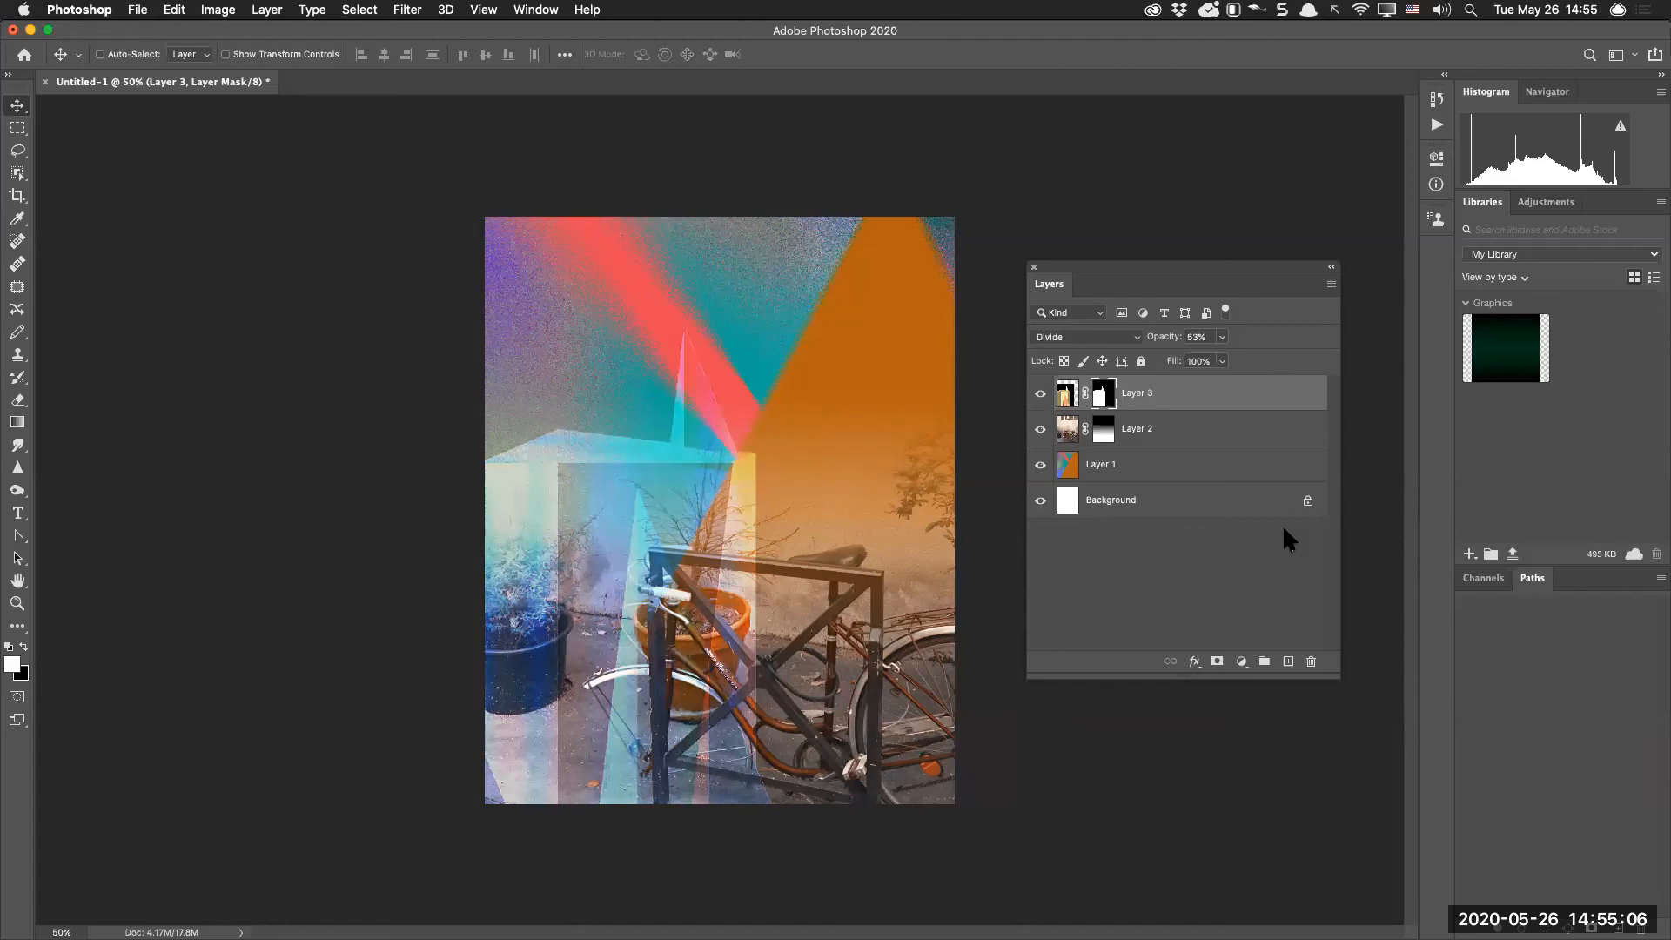
# Try opacities between 20% and 52% on Layer 3, and set its opacity to 100%
pyautogui.press('4')
pyautogui.press('6')
pyautogui.press('5')
pyautogui.press('2')
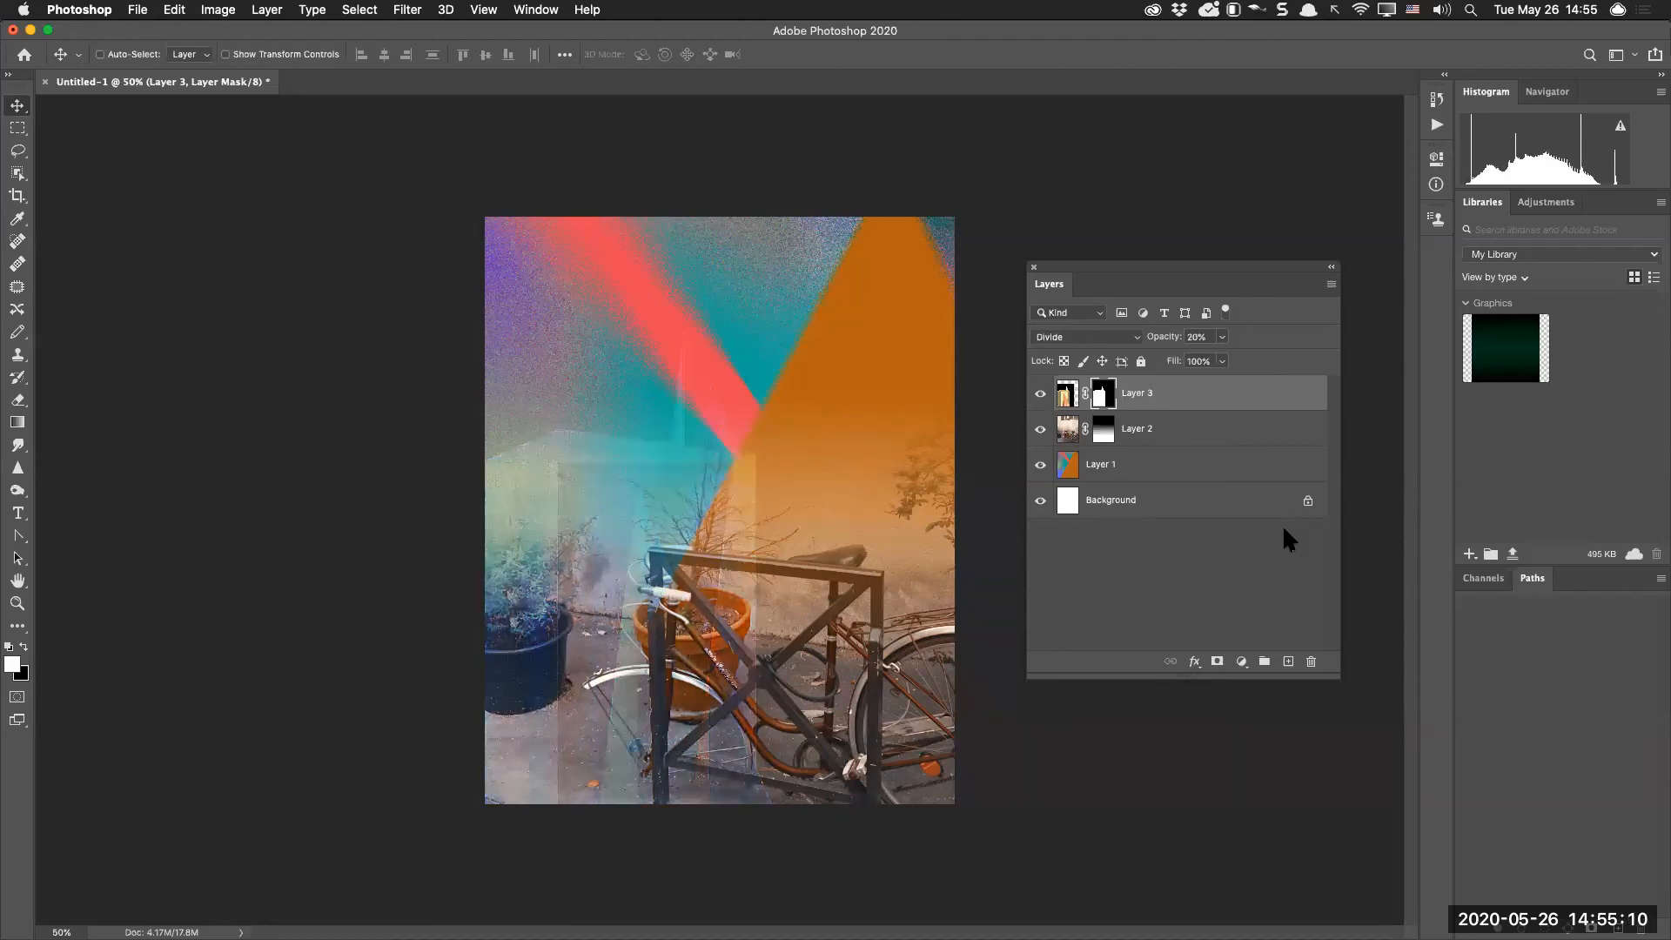
pyautogui.press('0')
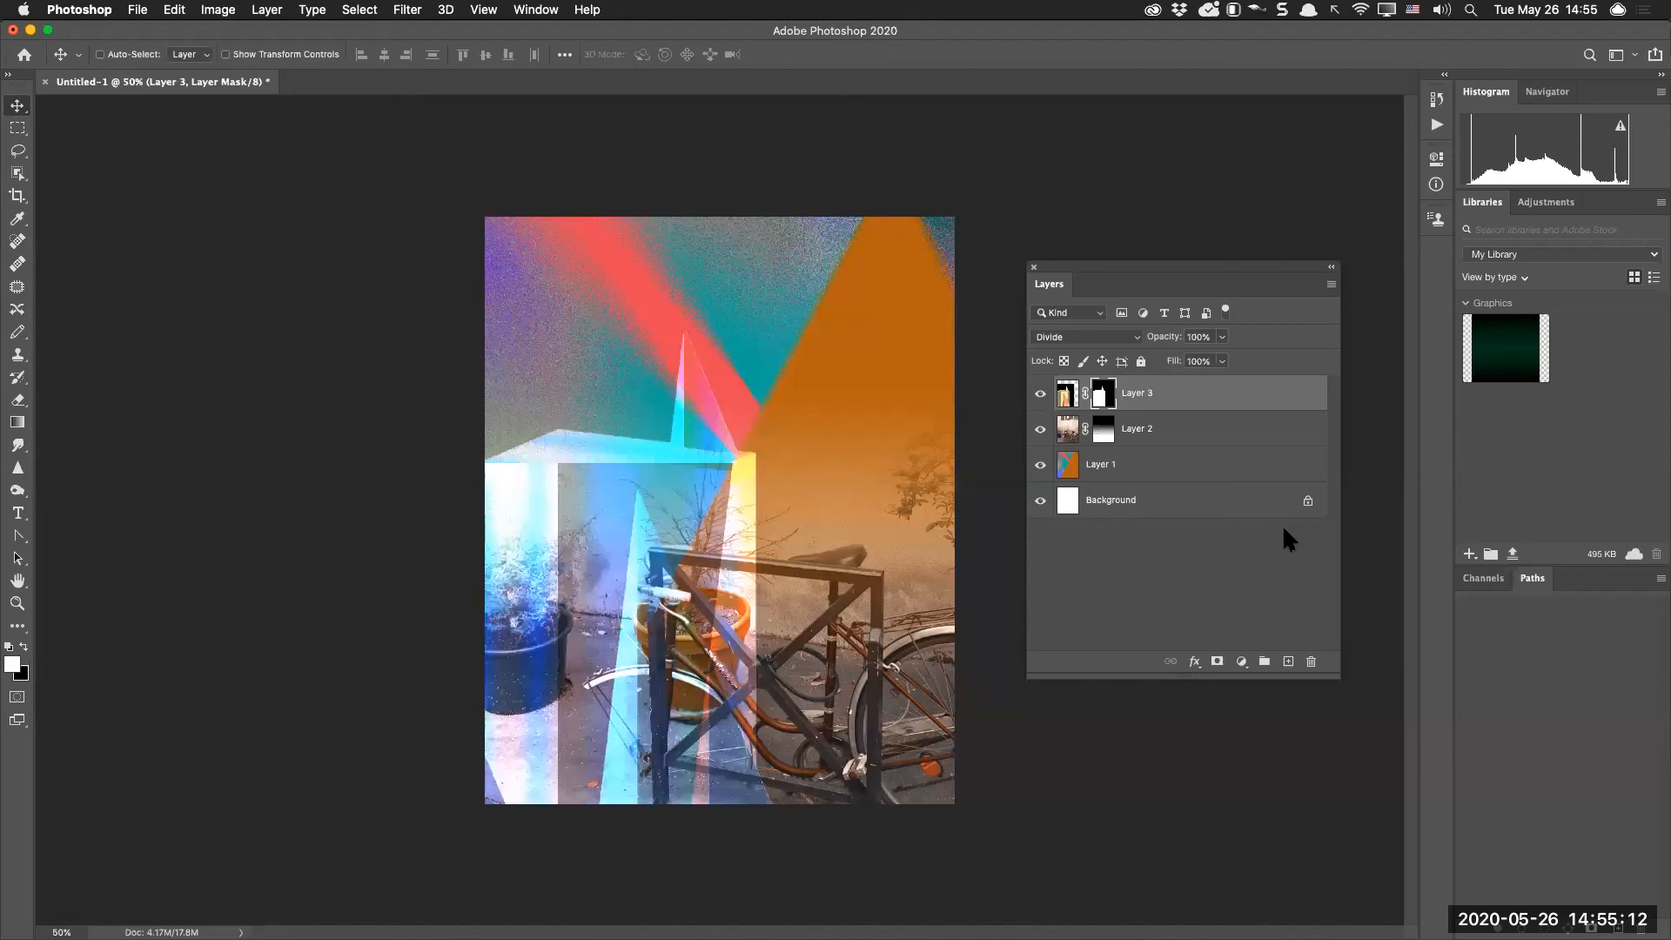
# Cycle Layer 3's blend mode onward from Divide to Normal
pyautogui.hotkey('shift', '+')
pyautogui.hotkey('shift', '+')
pyautogui.hotkey('shift', '+')
pyautogui.hotkey('shift', '+')
pyautogui.hotkey('shift', '+')
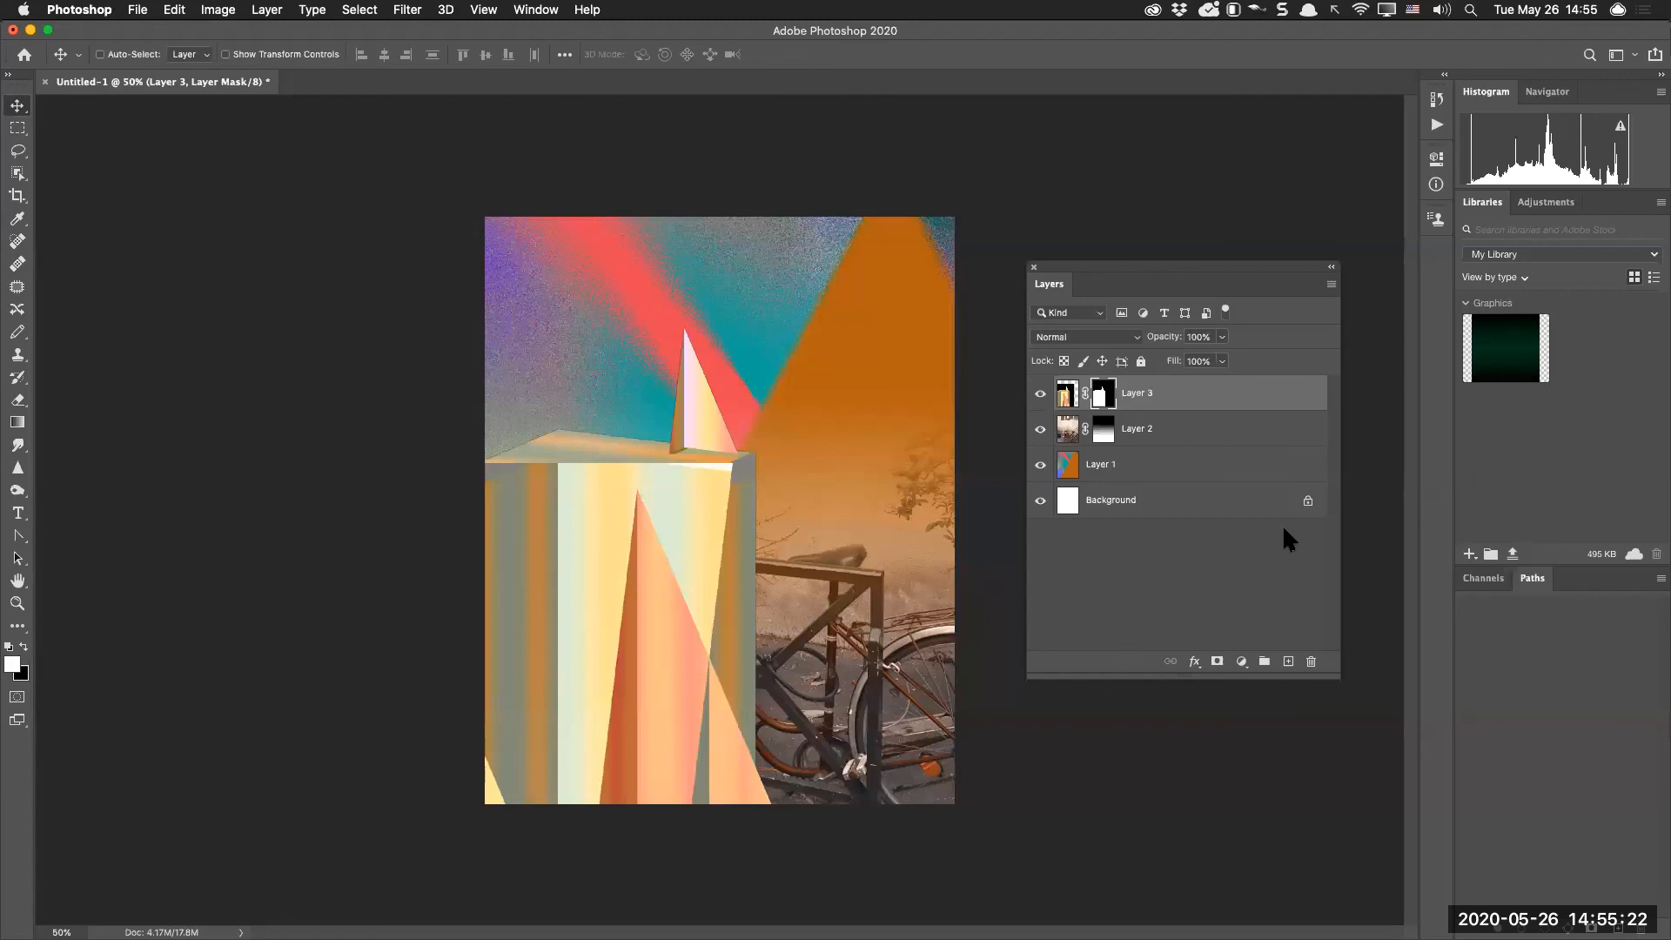
pyautogui.press('super+plus')
pyautogui.press('super+plus')
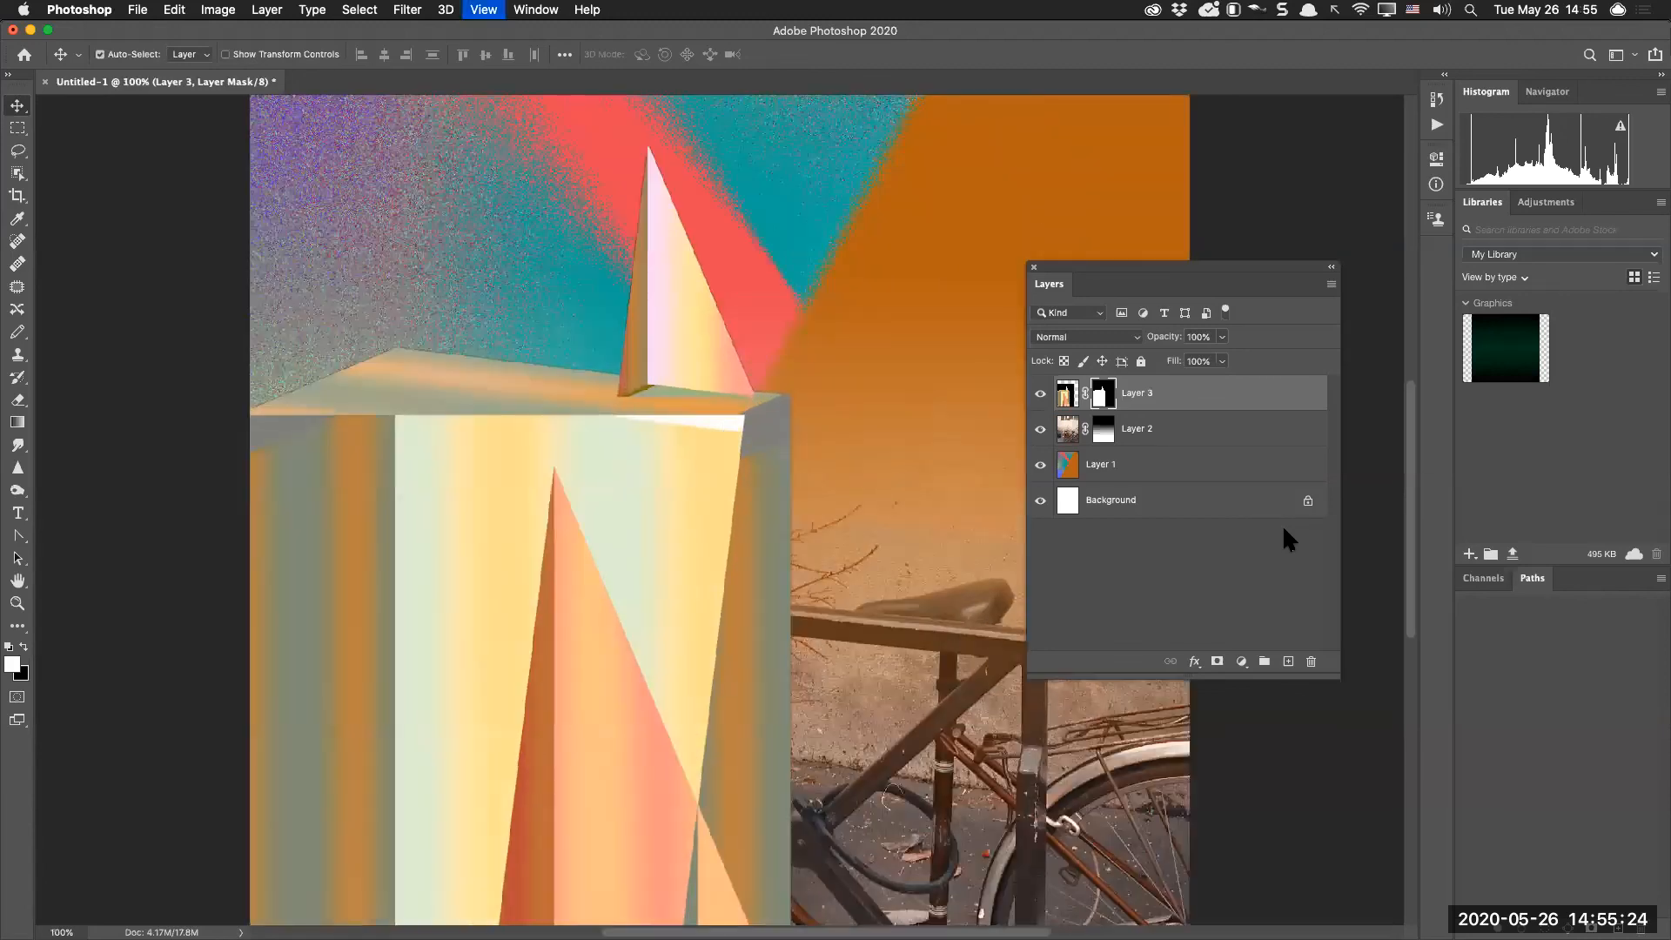
pyautogui.press('super+minus')
pyautogui.press('super+minus')
pyautogui.press('super+minus')
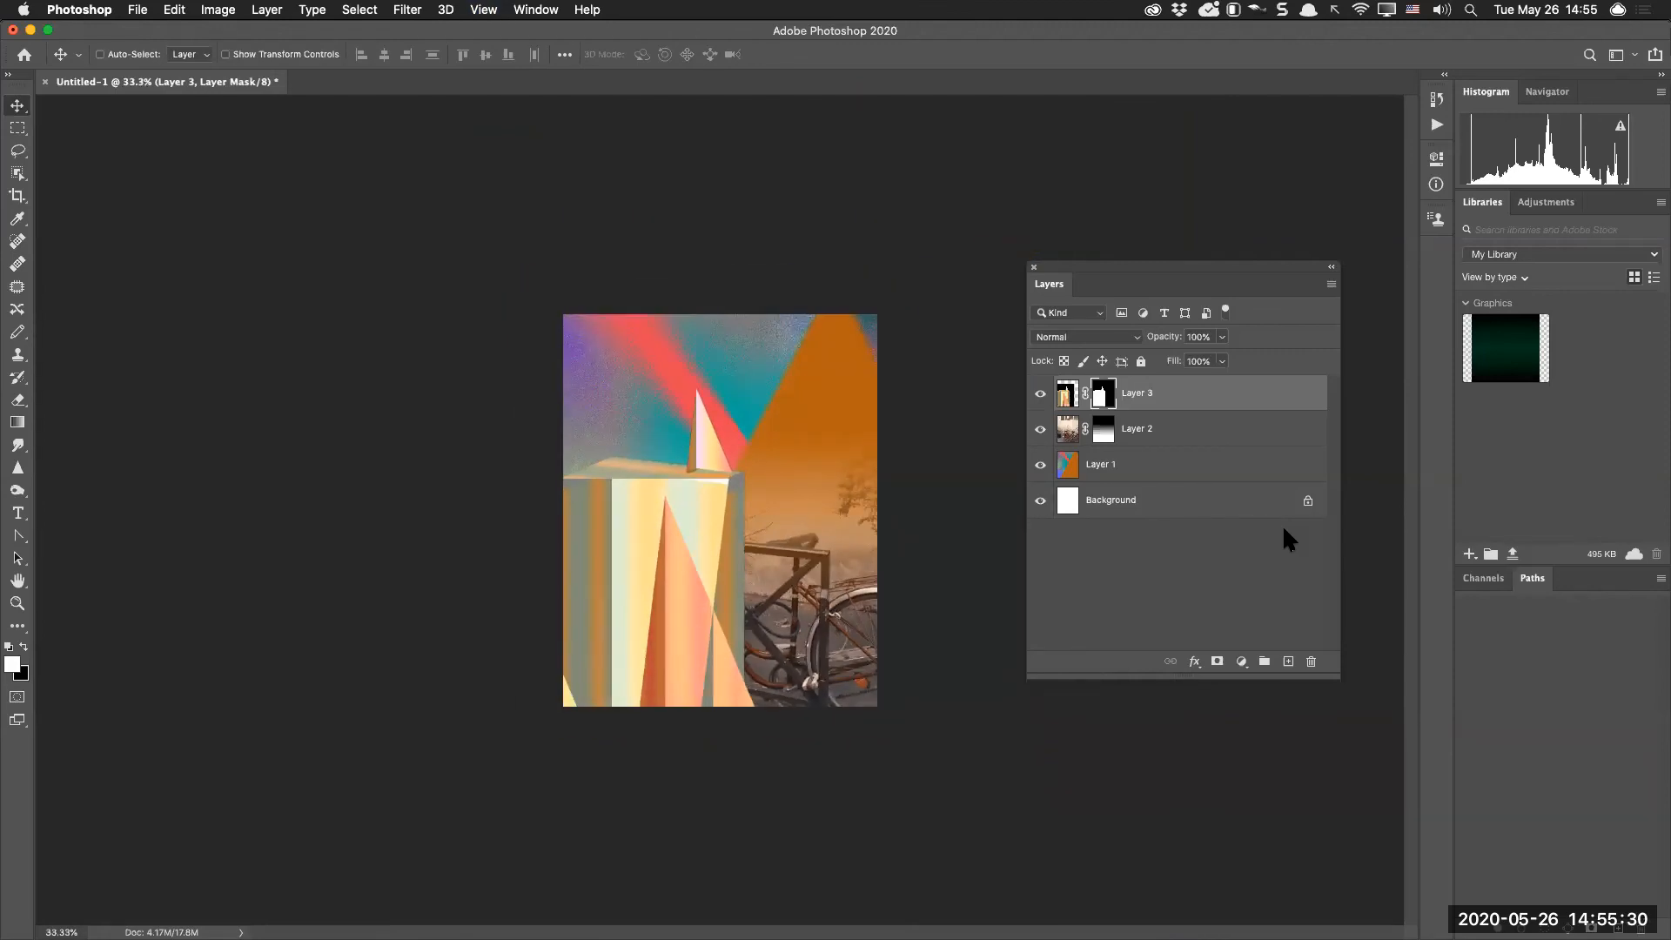
pyautogui.press('ctrl+super+f')
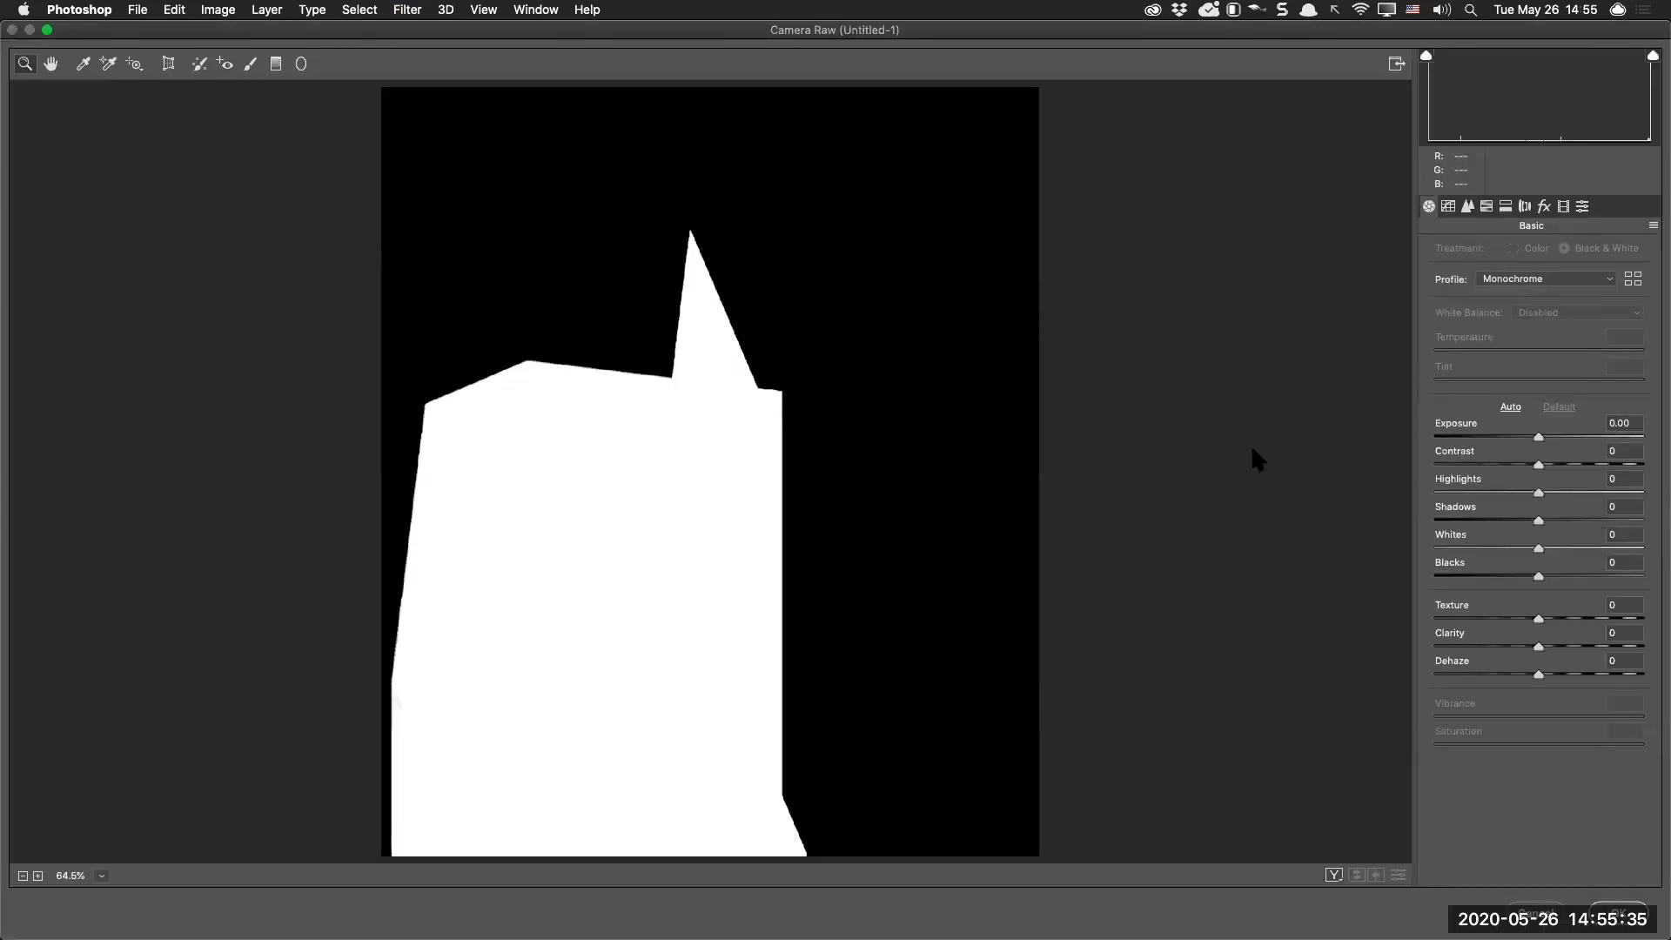
pyautogui.press('Escape')
# Apply Camera Raw to Layer 3's image with Exposure -0.34, Whites +2, Blacks -56, Texture -12, Clarity +23, Dehaze -2 and Vibrance +32
pyautogui.click(1065, 399)
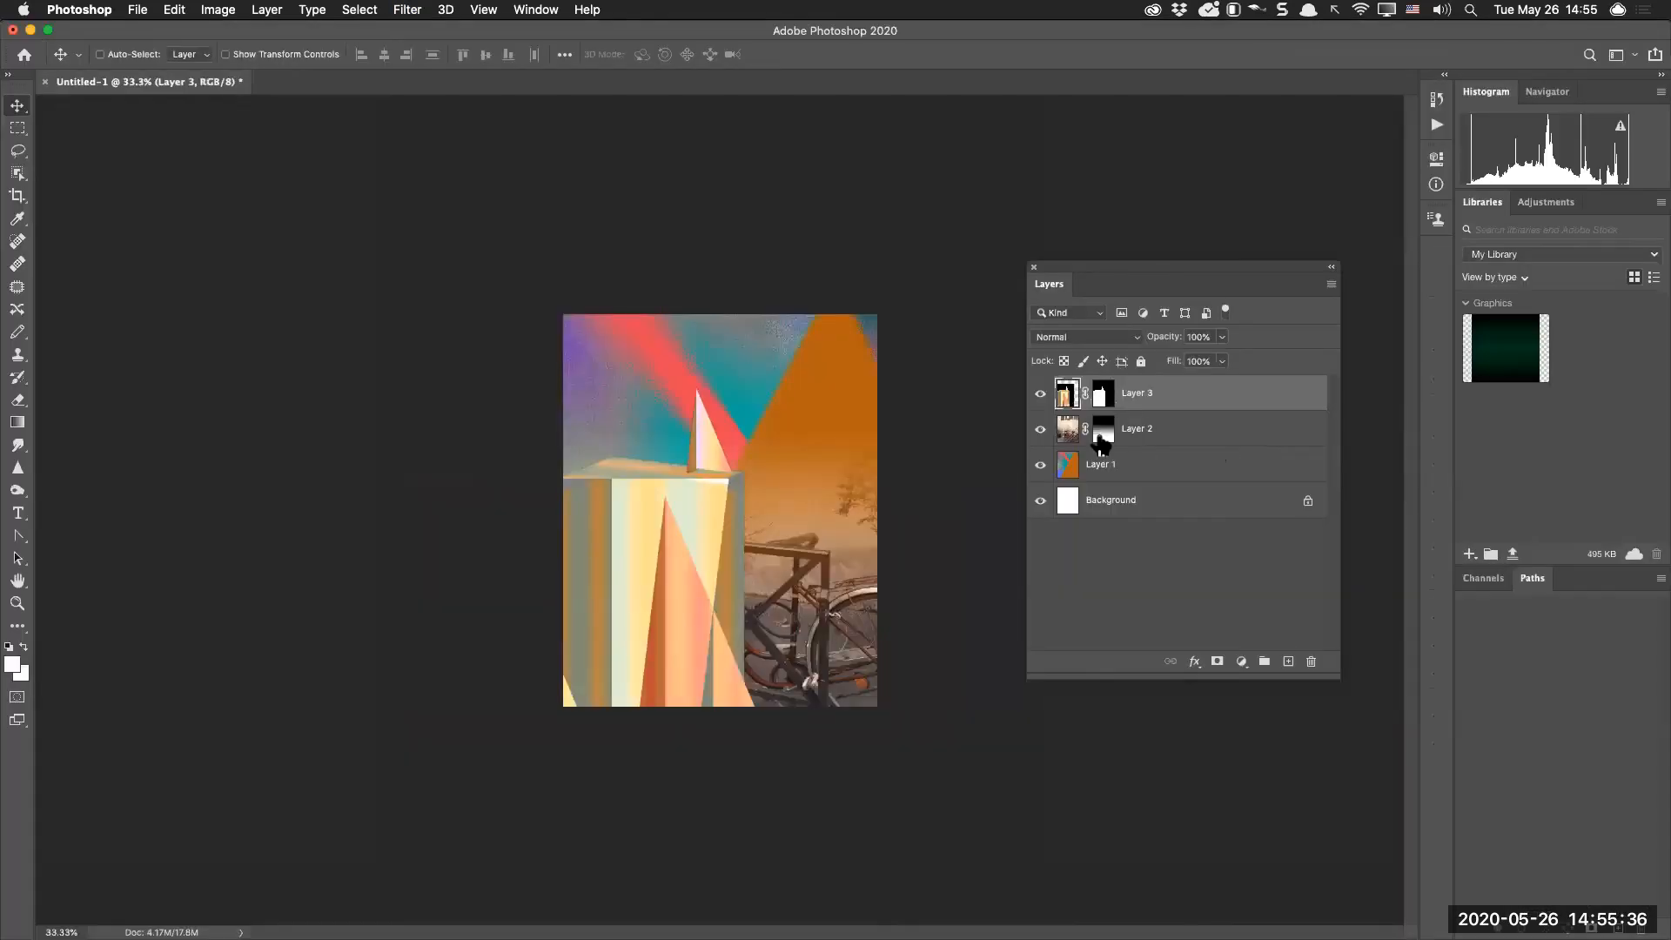
pyautogui.press('ctrl+super+f')
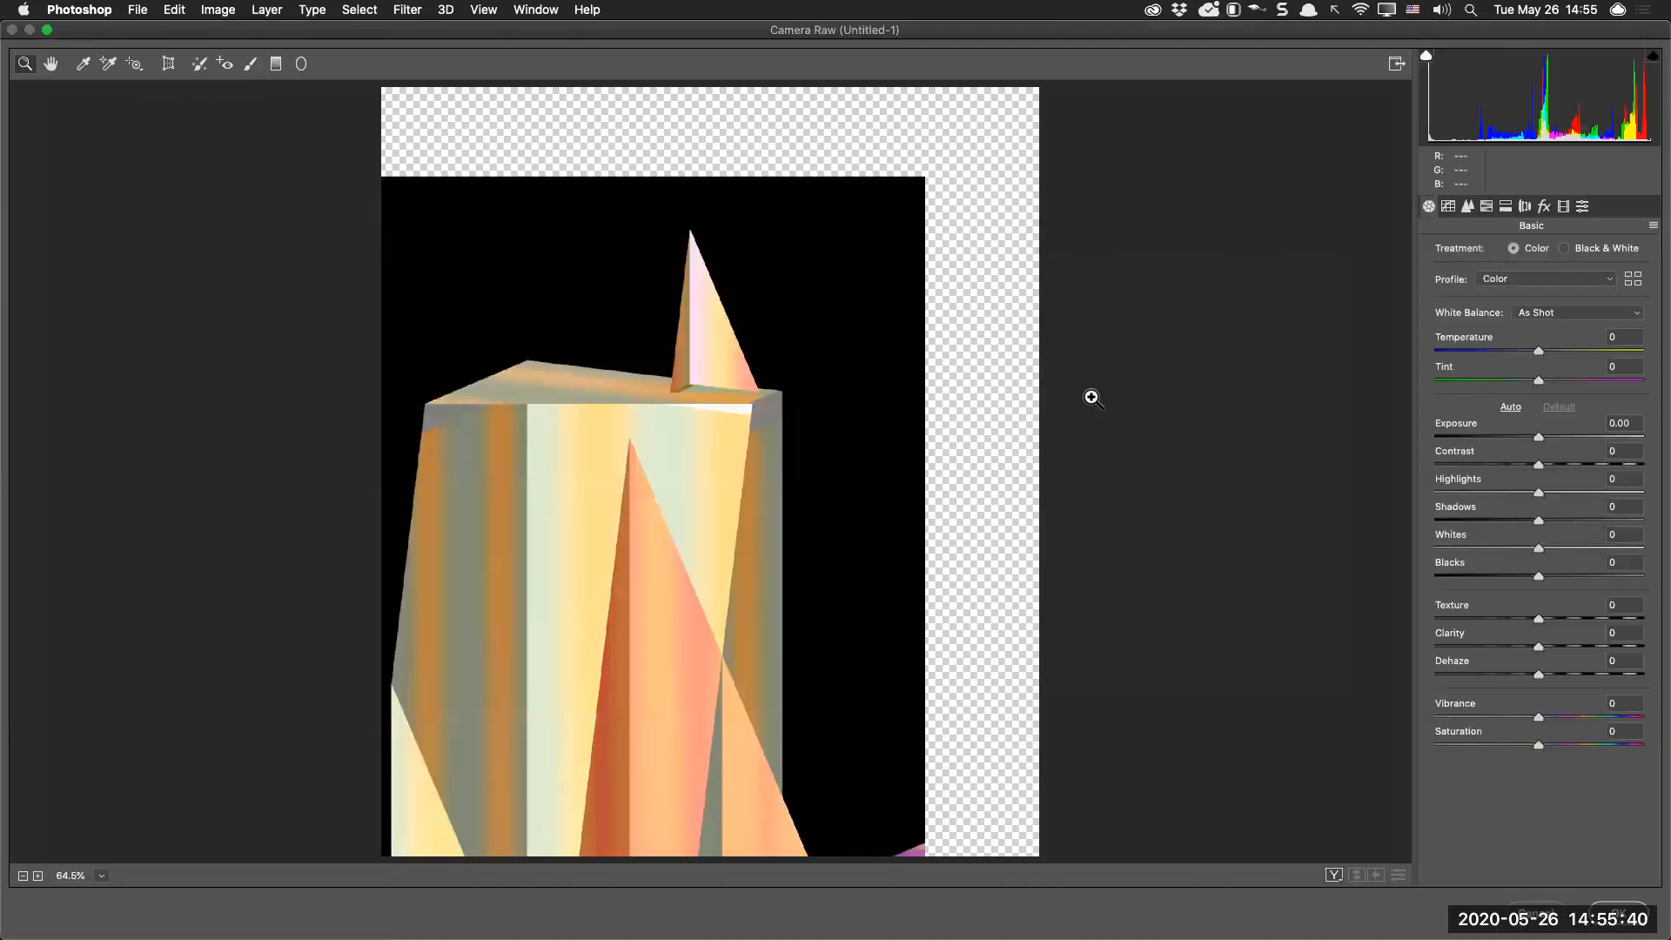
pyautogui.moveTo(1446, 633)
pyautogui.mouseDown()
pyautogui.moveTo(1497, 632)
pyautogui.moveTo(1467, 636)
pyautogui.moveTo(1451, 608)
pyautogui.mouseUp()
pyautogui.moveTo(1477, 665); pyautogui.dragTo(1488, 708)
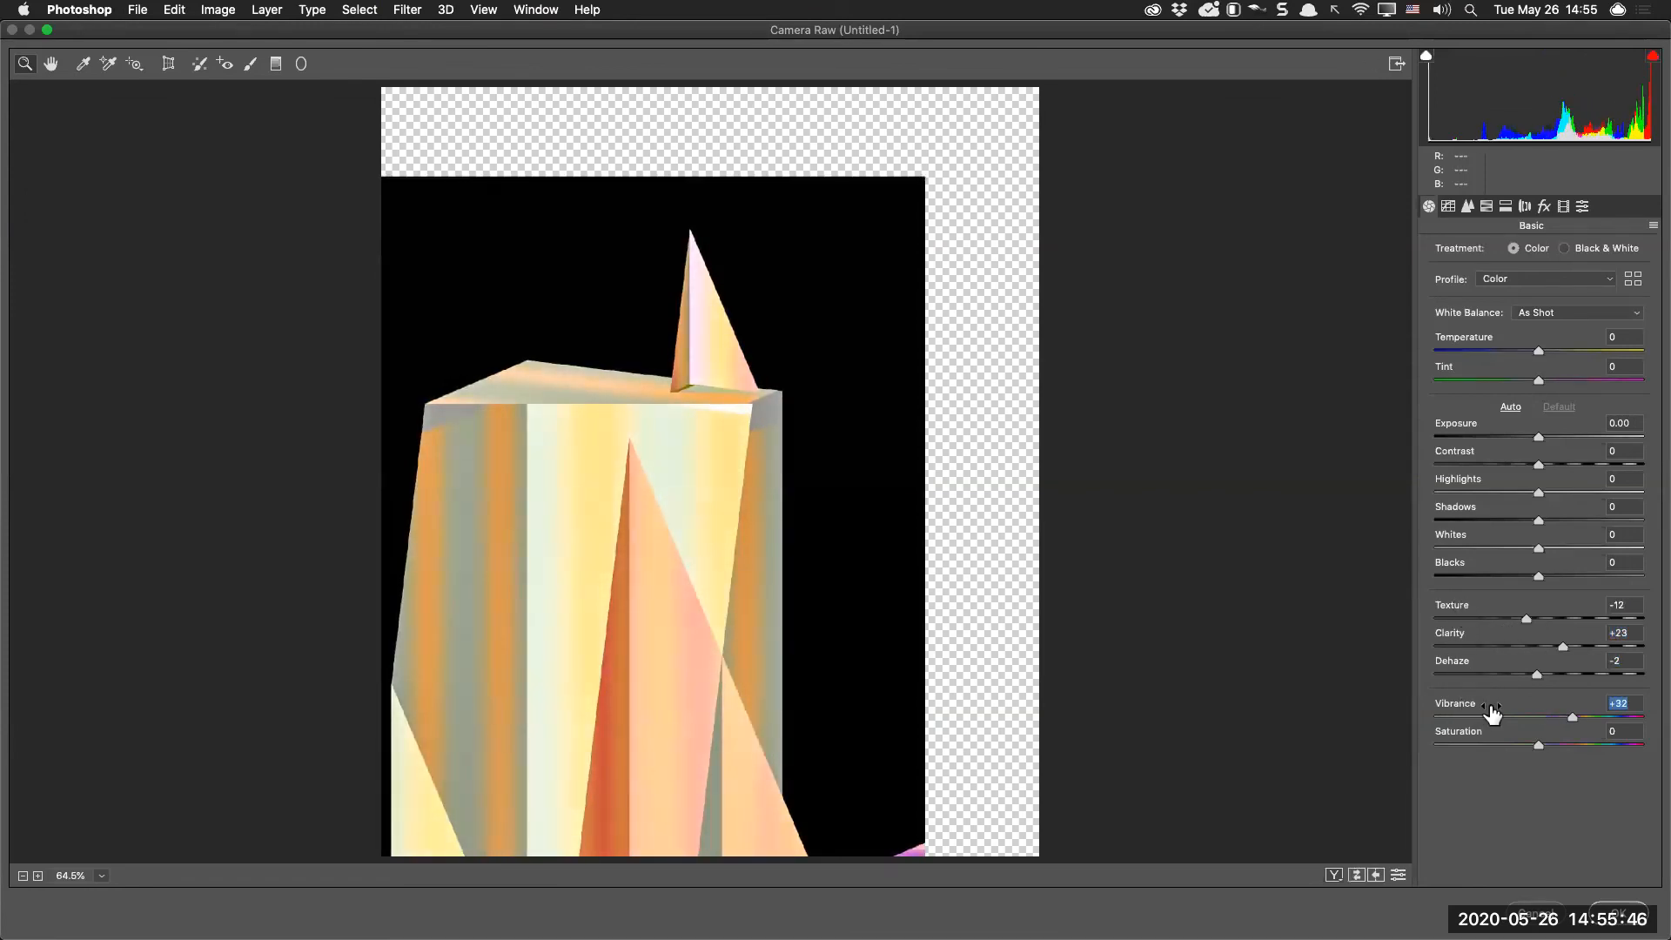
pyautogui.moveTo(1478, 564)
pyautogui.mouseDown()
pyautogui.moveTo(1423, 567)
pyautogui.moveTo(1513, 543)
pyautogui.moveTo(1493, 546)
pyautogui.mouseUp()
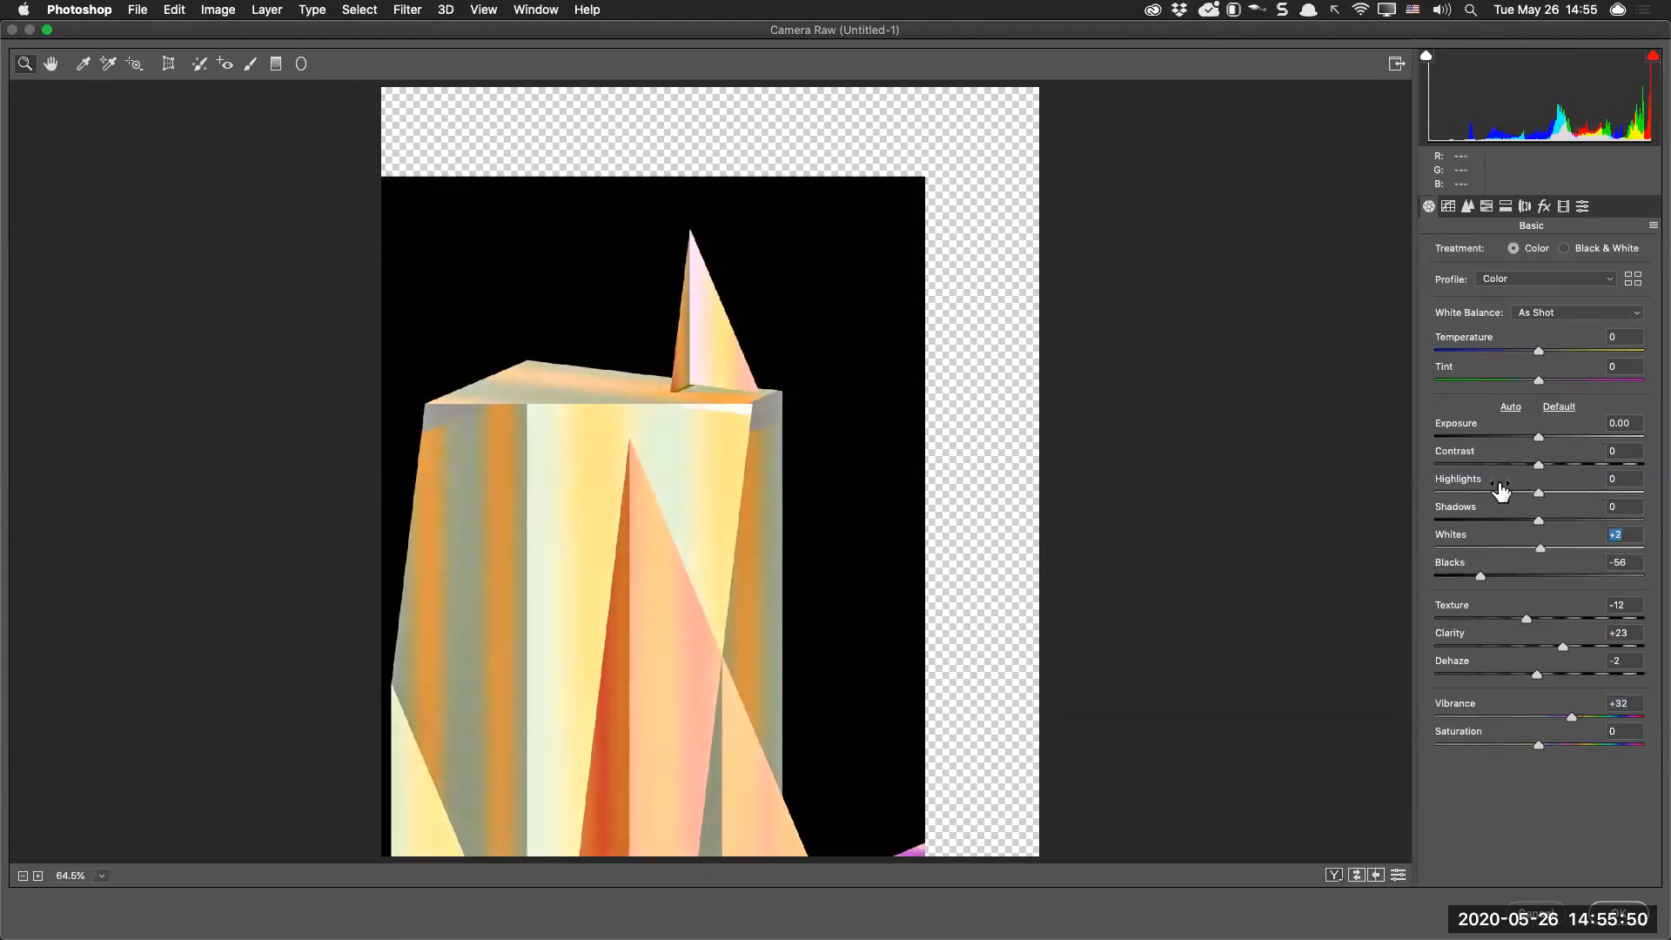
pyautogui.moveTo(1493, 459)
pyautogui.mouseDown()
pyautogui.moveTo(1522, 449)
pyautogui.moveTo(1465, 462)
pyautogui.moveTo(1510, 468)
pyautogui.moveTo(1481, 433)
pyautogui.mouseUp()
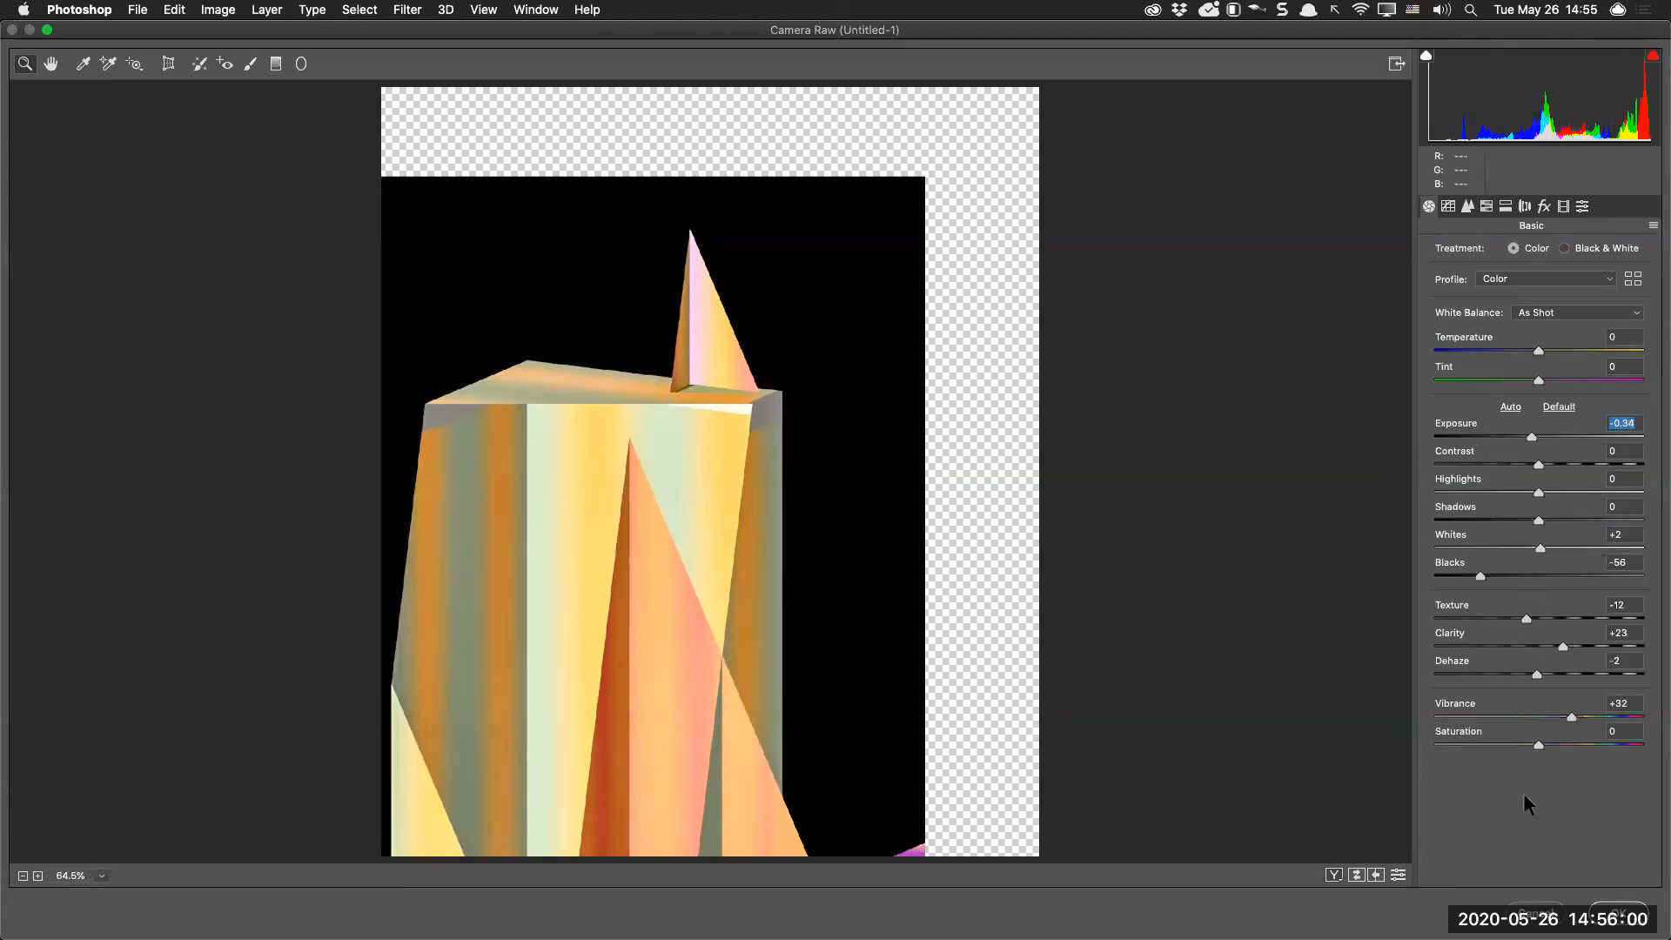
pyautogui.click(1618, 911)
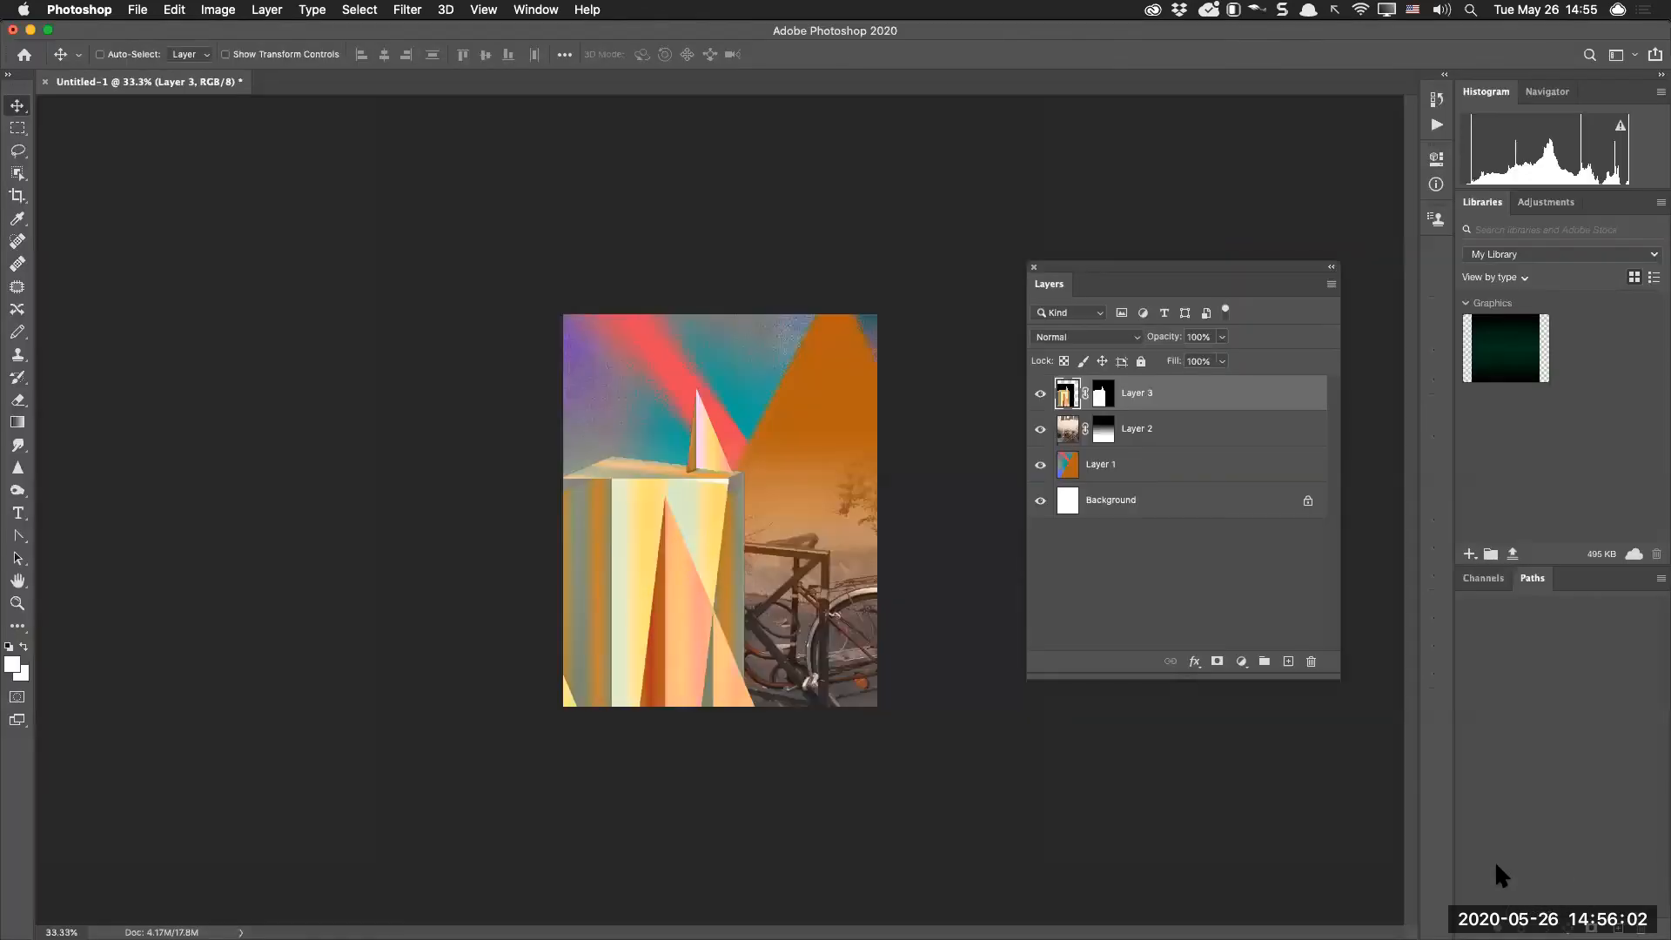
# Scale the Layer 3 shape down slightly and reposition it against the canvas's left edge
pyautogui.press('super+1')
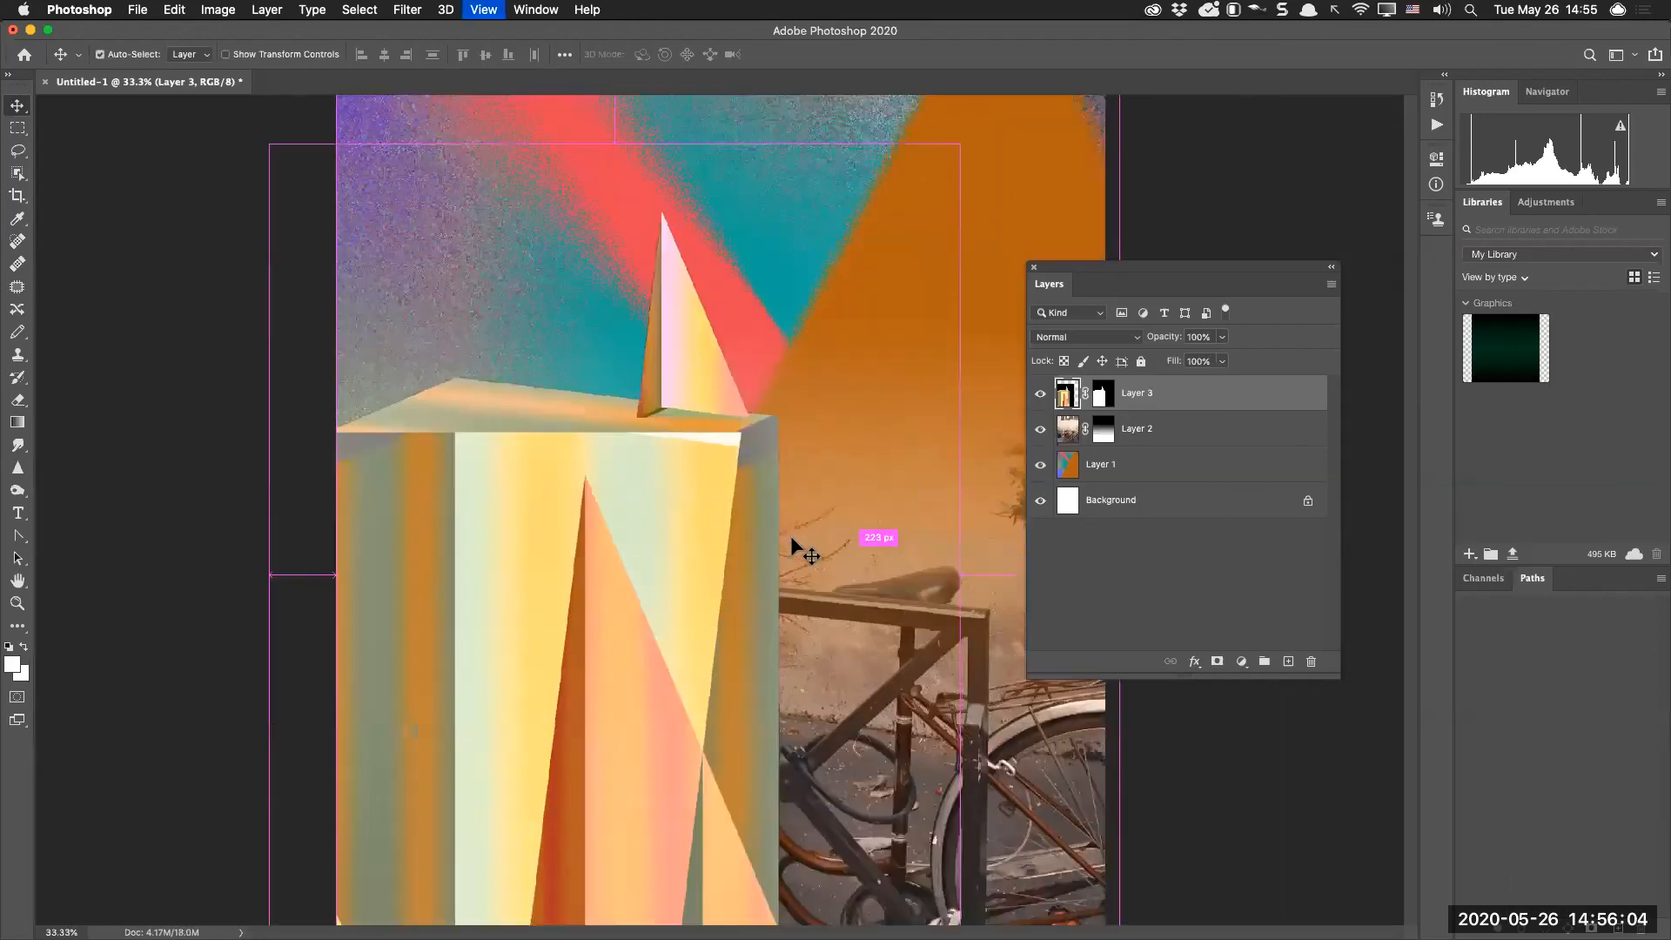
pyautogui.press('super+minus')
pyautogui.press('super+plus')
pyautogui.press('super+minus')
pyautogui.press('super+minus')
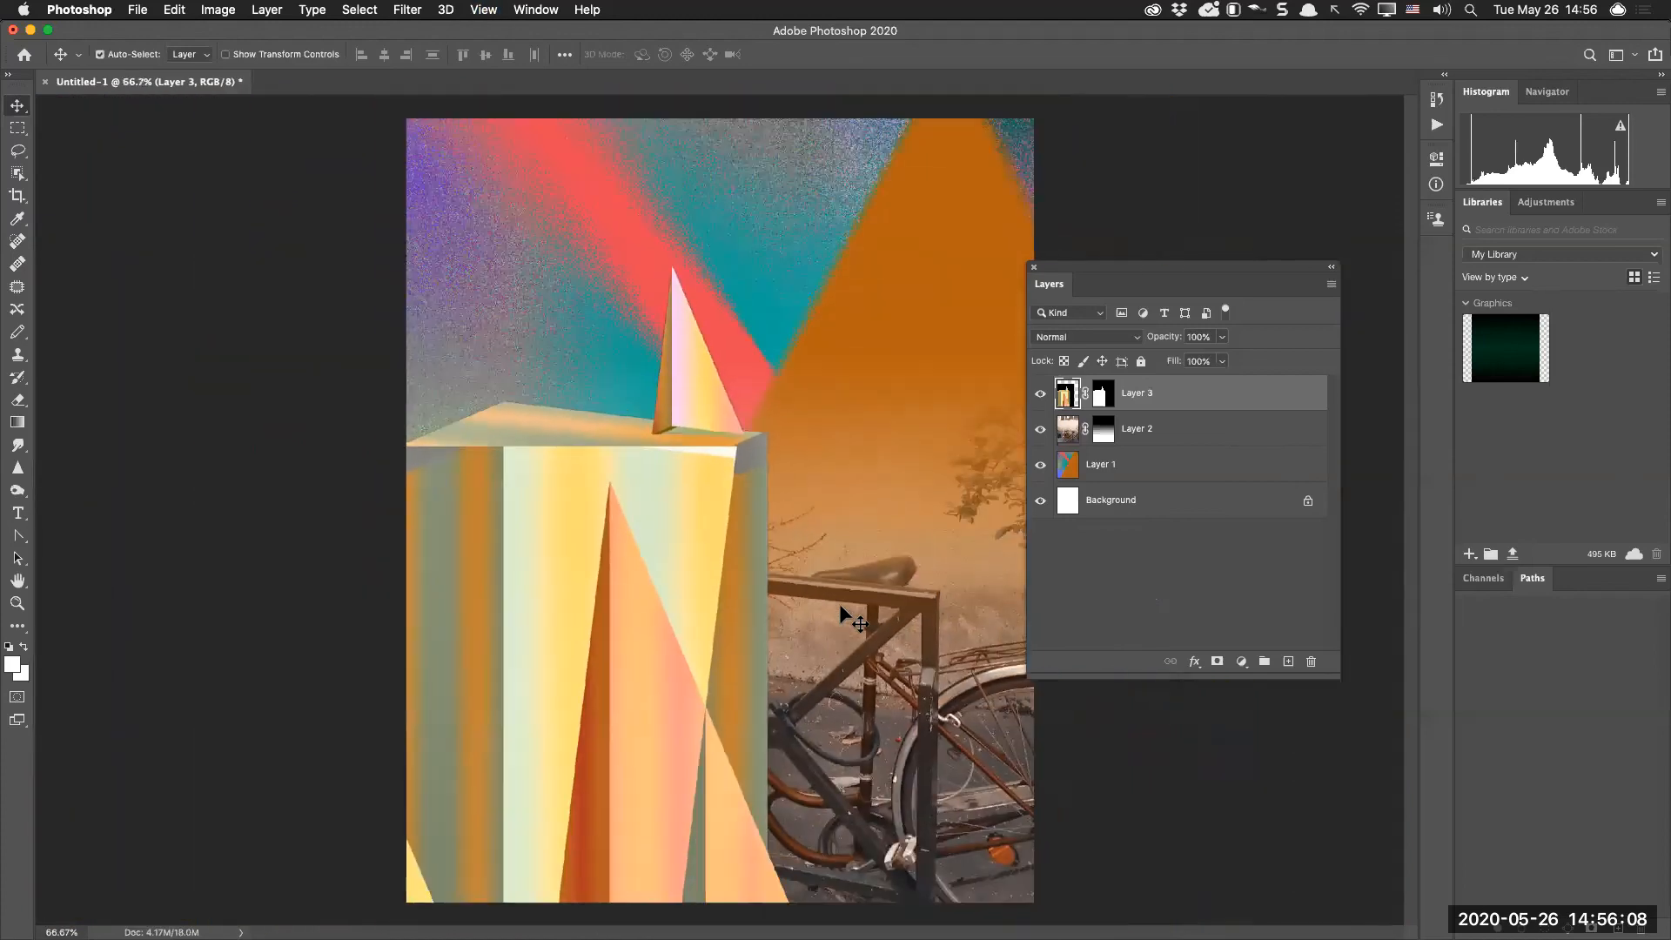
pyautogui.moveTo(725, 607); pyautogui.dragTo(715, 609)
pyautogui.press('super+t')
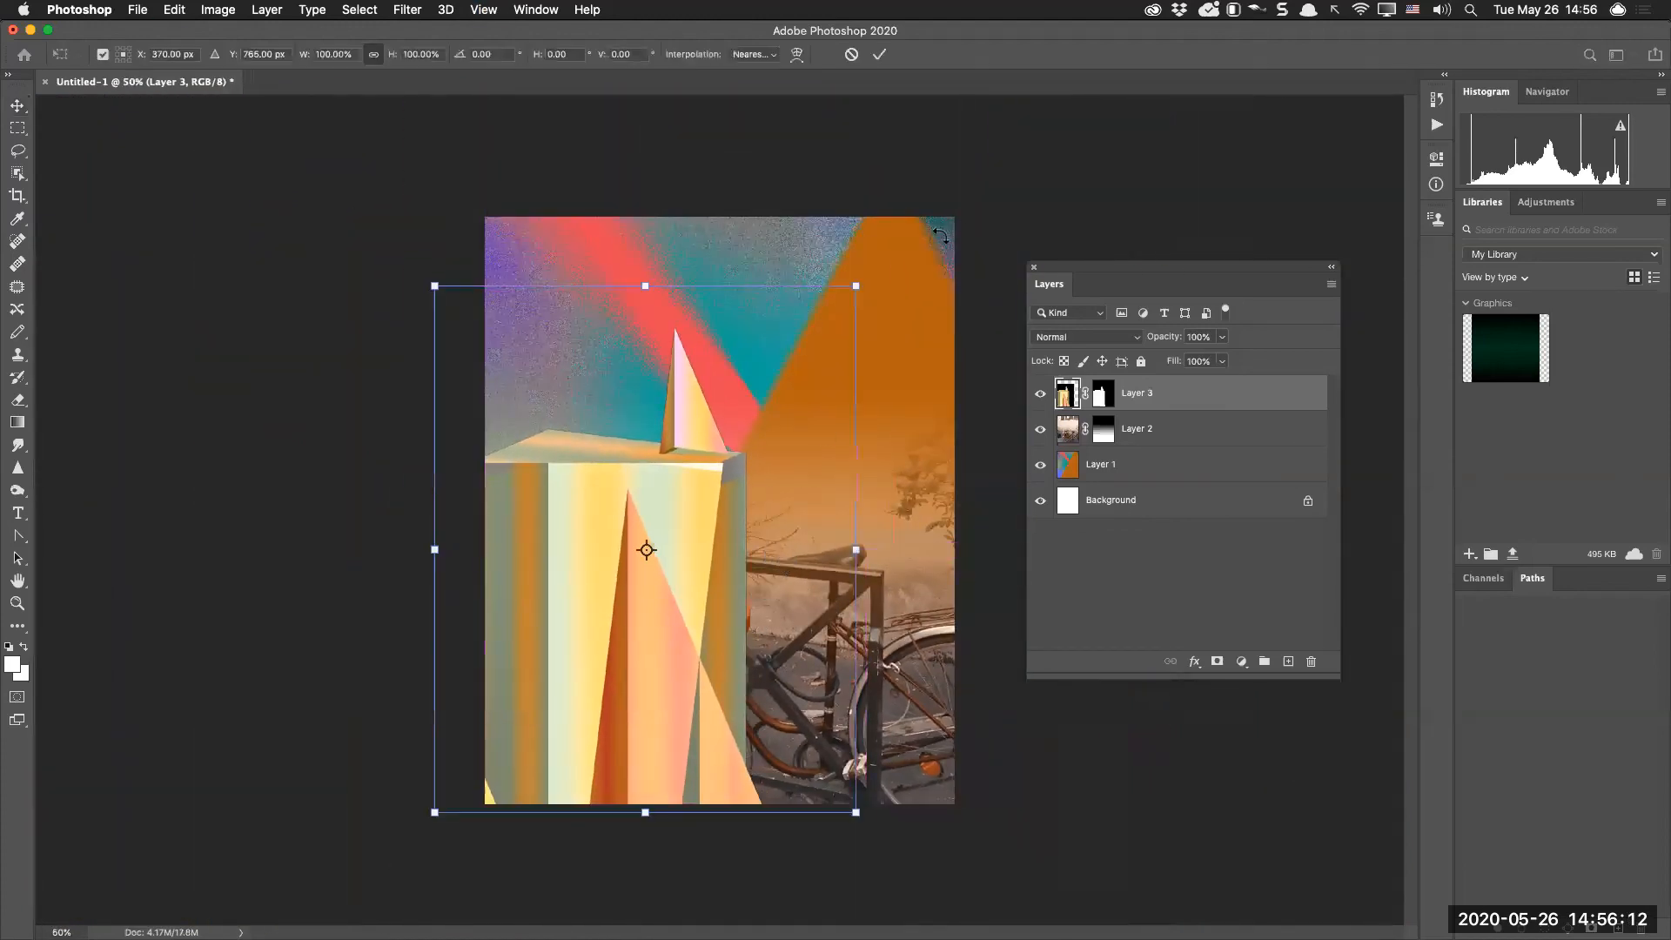
pyautogui.moveTo(851, 296); pyautogui.dragTo(831, 321)
pyautogui.moveTo(687, 516); pyautogui.dragTo(682, 522)
pyautogui.press('Return')
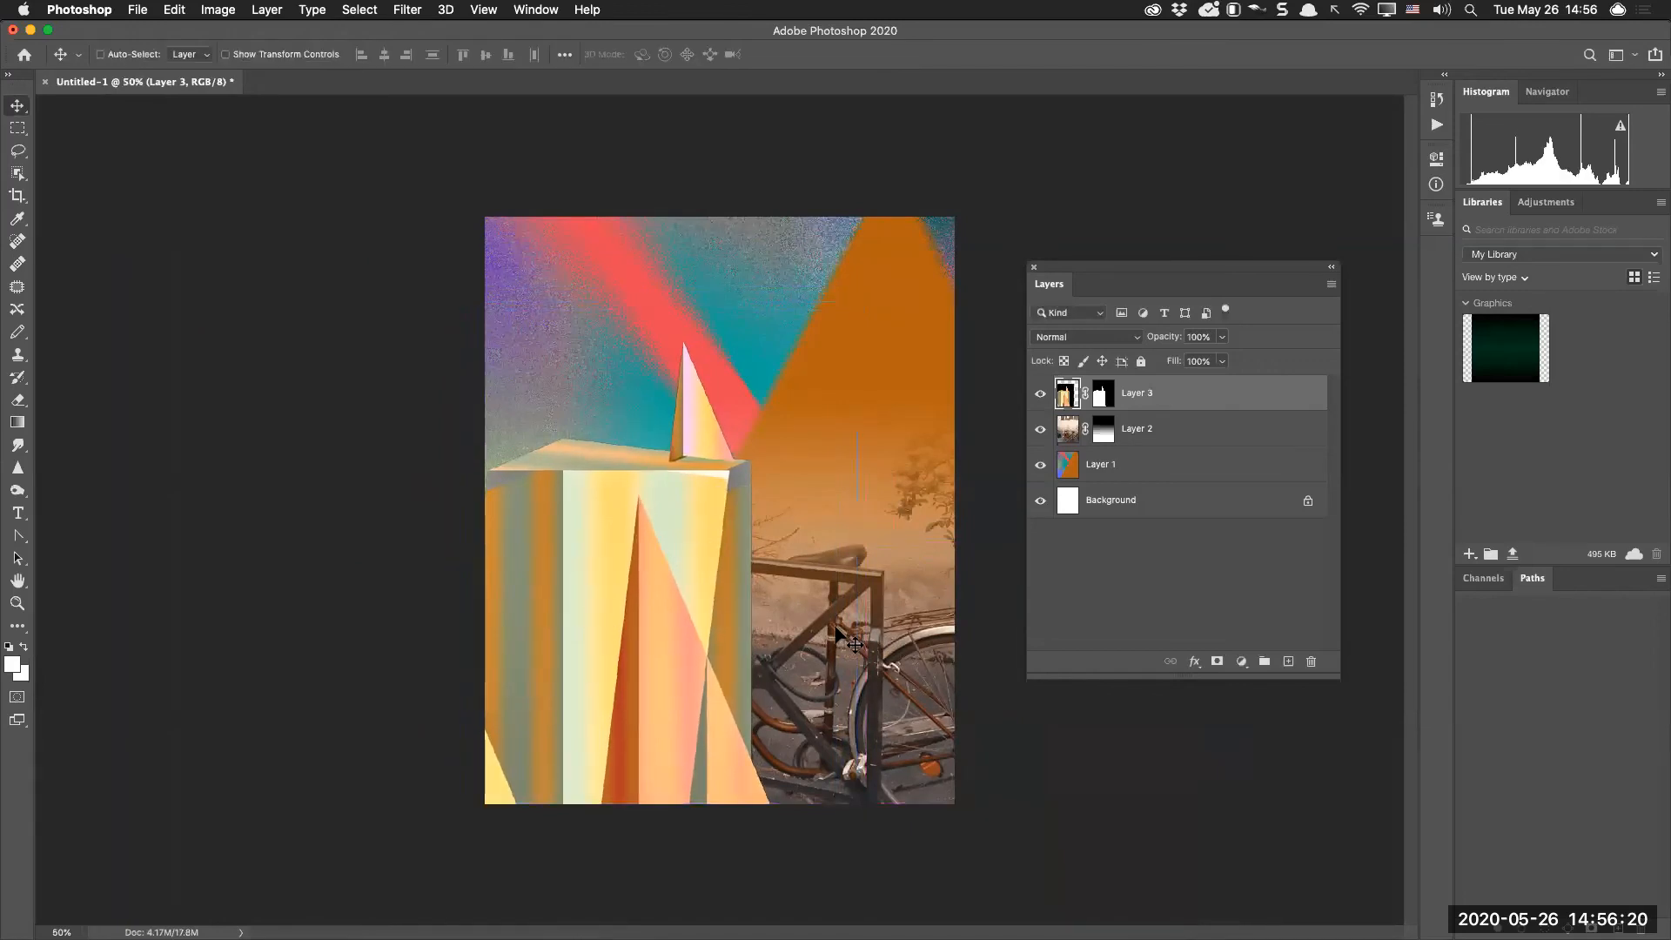
# Refine Layer 3's mask in Select and Mask with Smooth 56, Feather 1.2 px and Shift Edge -45%
pyautogui.click(1103, 402)
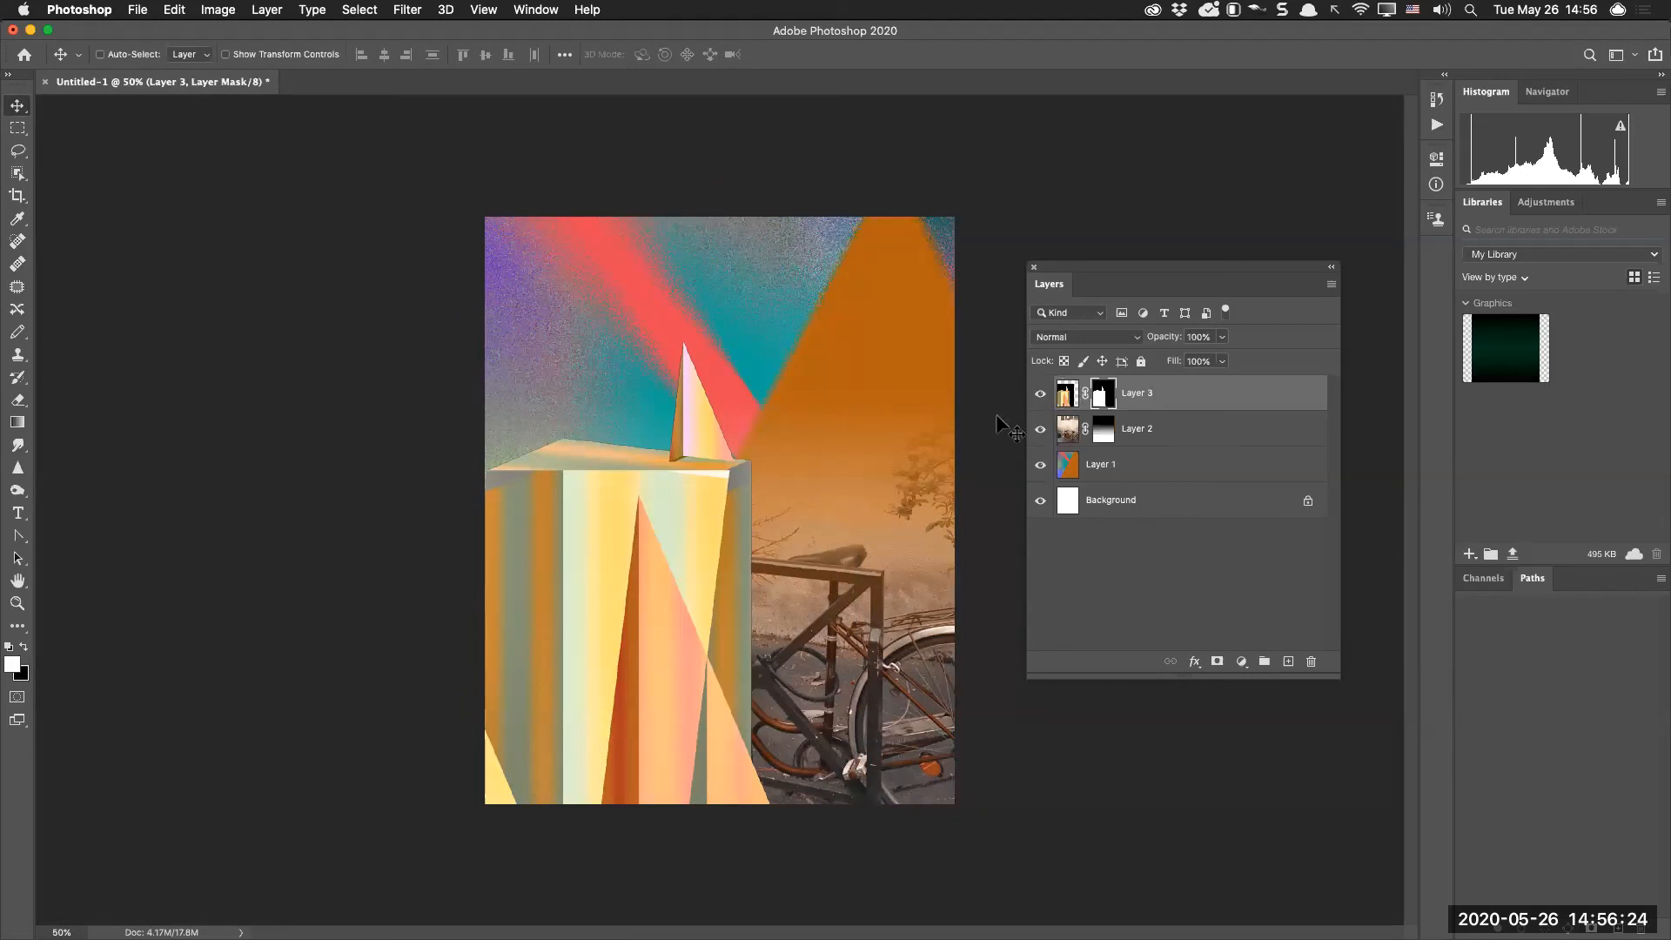
pyautogui.press('w')
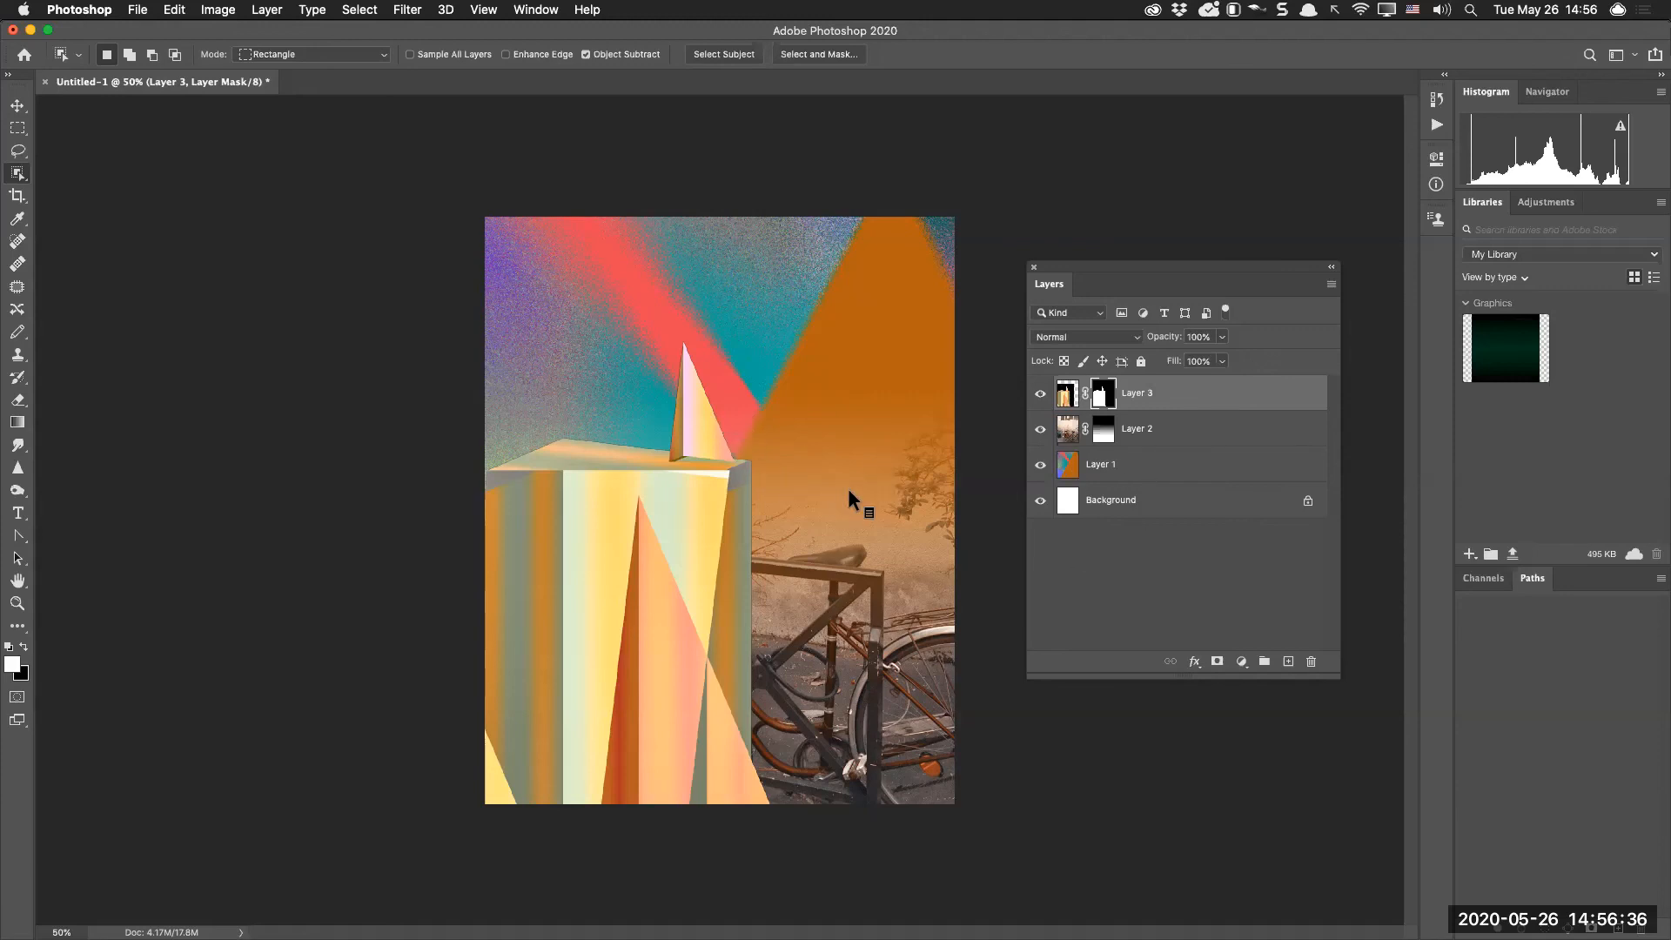
pyautogui.press('super+alt+r')
pyautogui.press('Escape')
pyautogui.press('super+alt+r')
pyautogui.moveTo(1447, 503); pyautogui.dragTo(1543, 512)
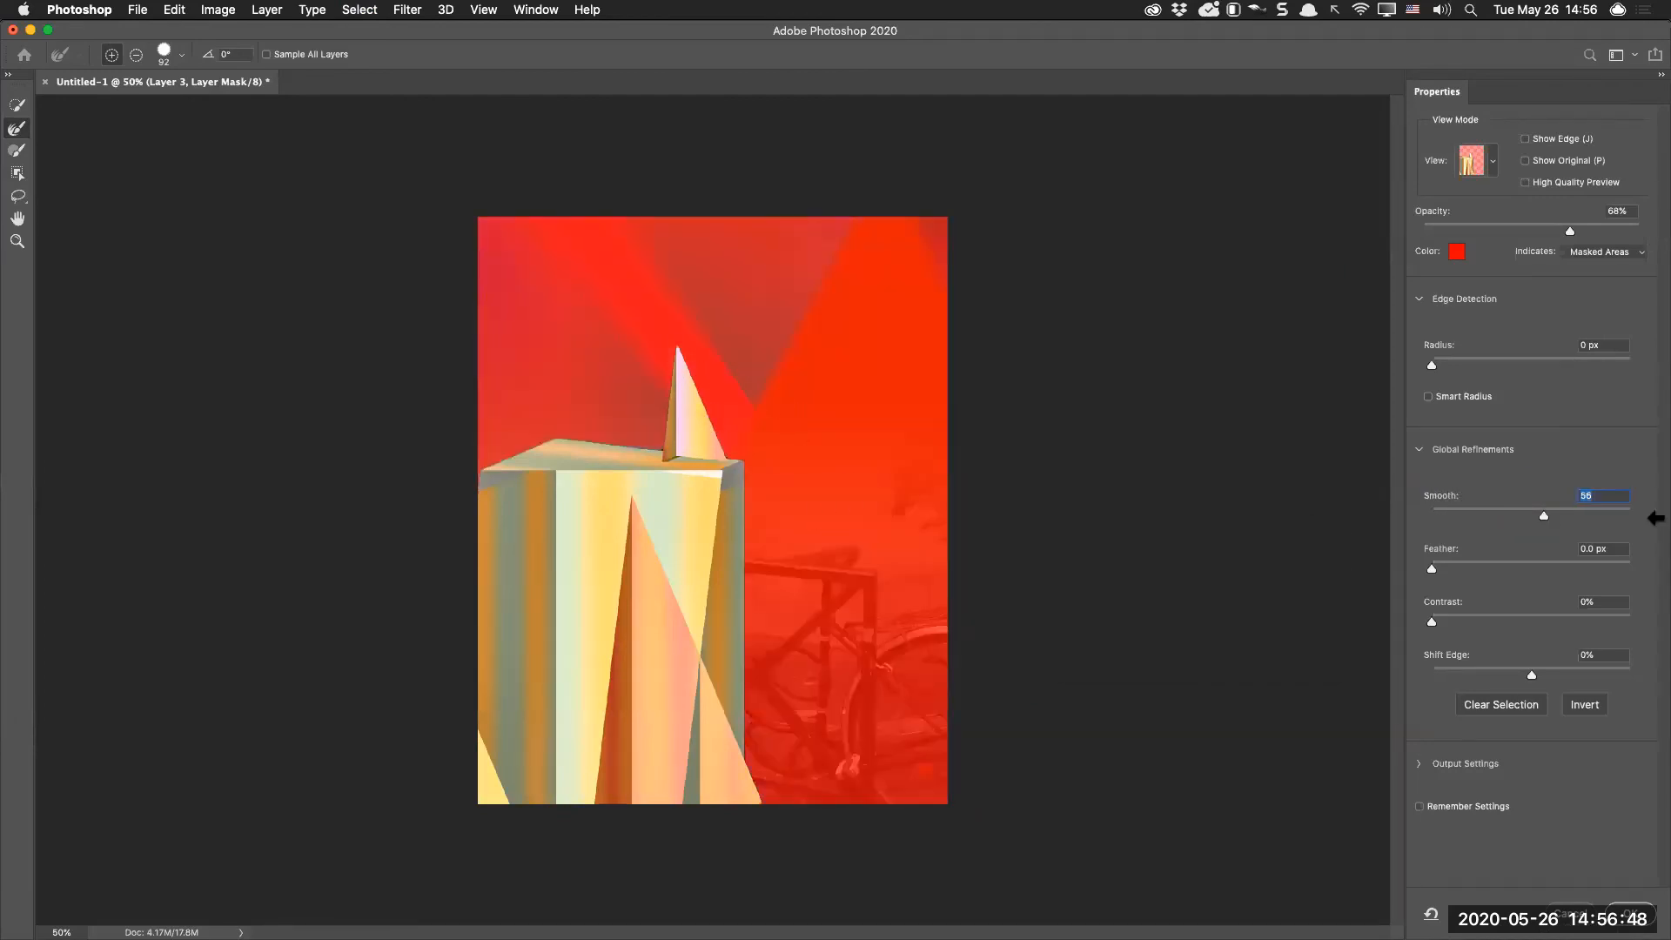
pyautogui.click(1430, 364)
pyautogui.moveTo(1445, 569)
pyautogui.mouseDown()
pyautogui.moveTo(1474, 573)
pyautogui.moveTo(1445, 571)
pyautogui.mouseUp()
pyautogui.moveTo(1462, 663); pyautogui.dragTo(1425, 660)
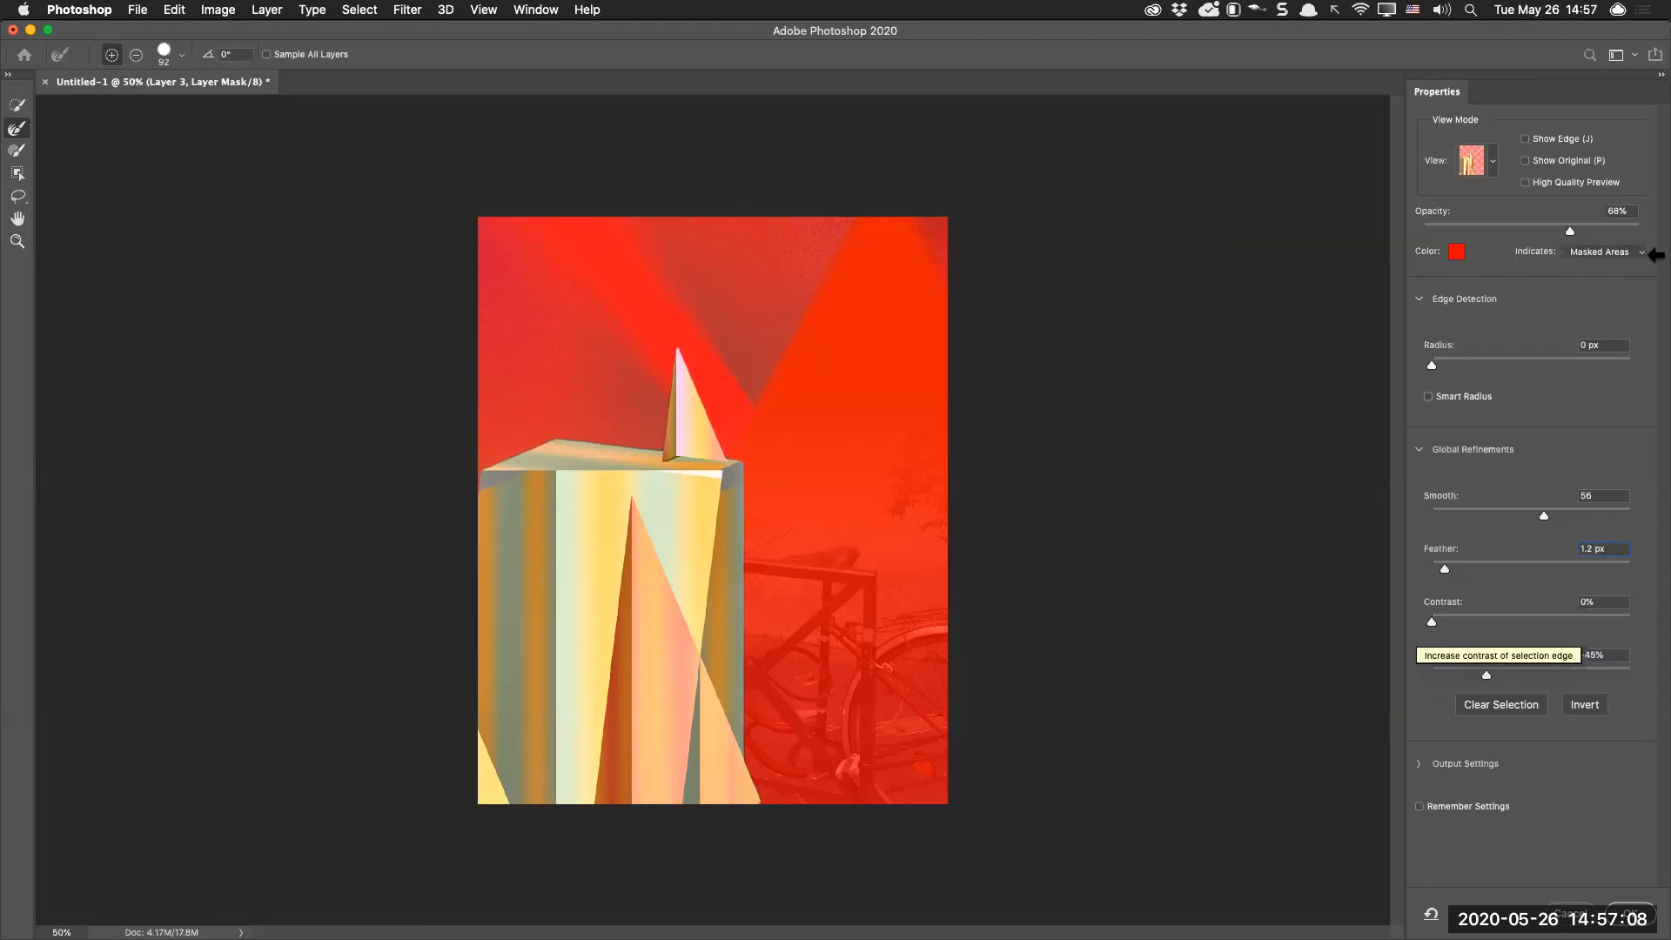
pyautogui.click(1624, 915)
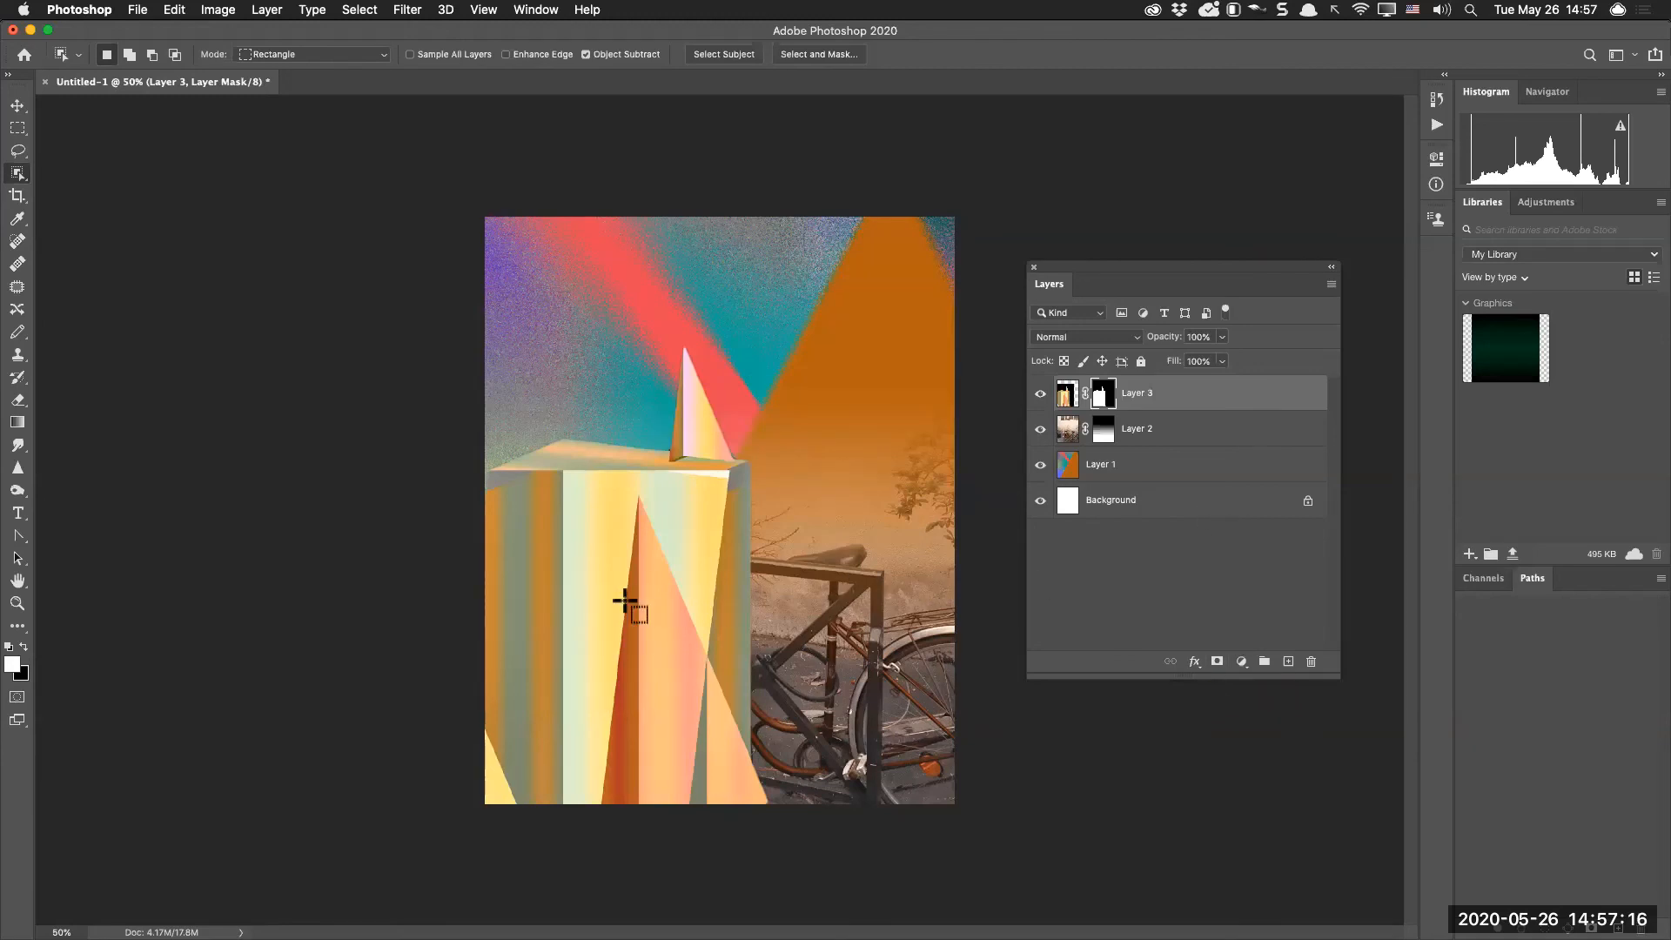
# Put Layer 3 into its own group and add a layer mask to the group
pyautogui.press('v')
pyautogui.moveTo(752, 579); pyautogui.dragTo(751, 576)
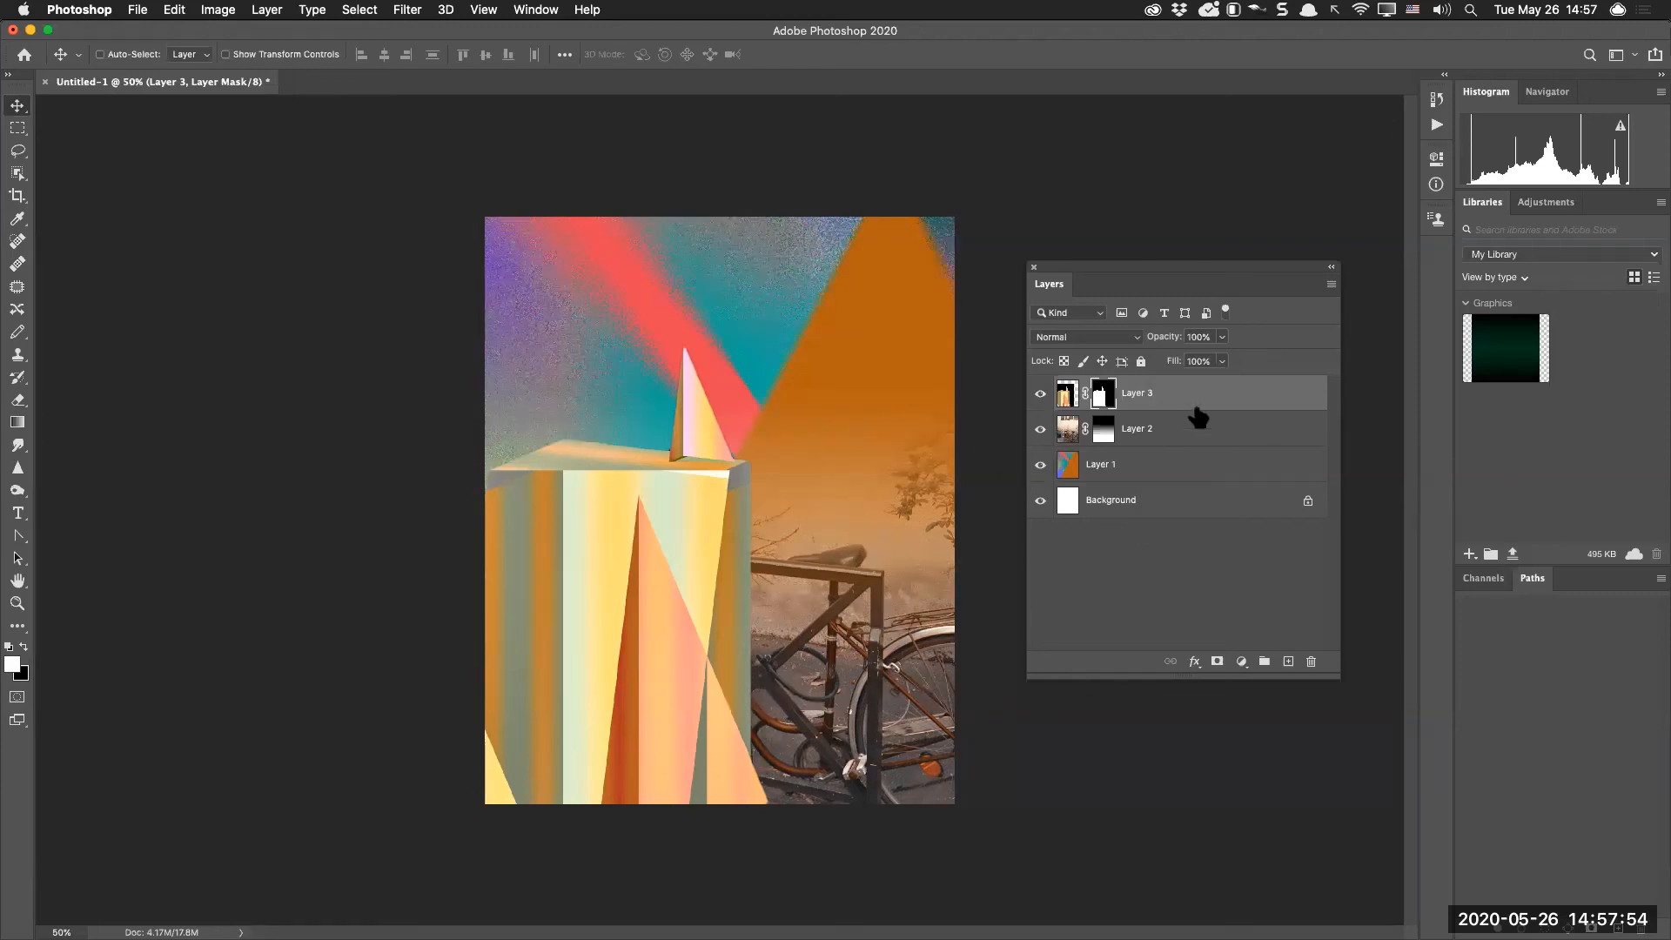
pyautogui.click(1065, 393)
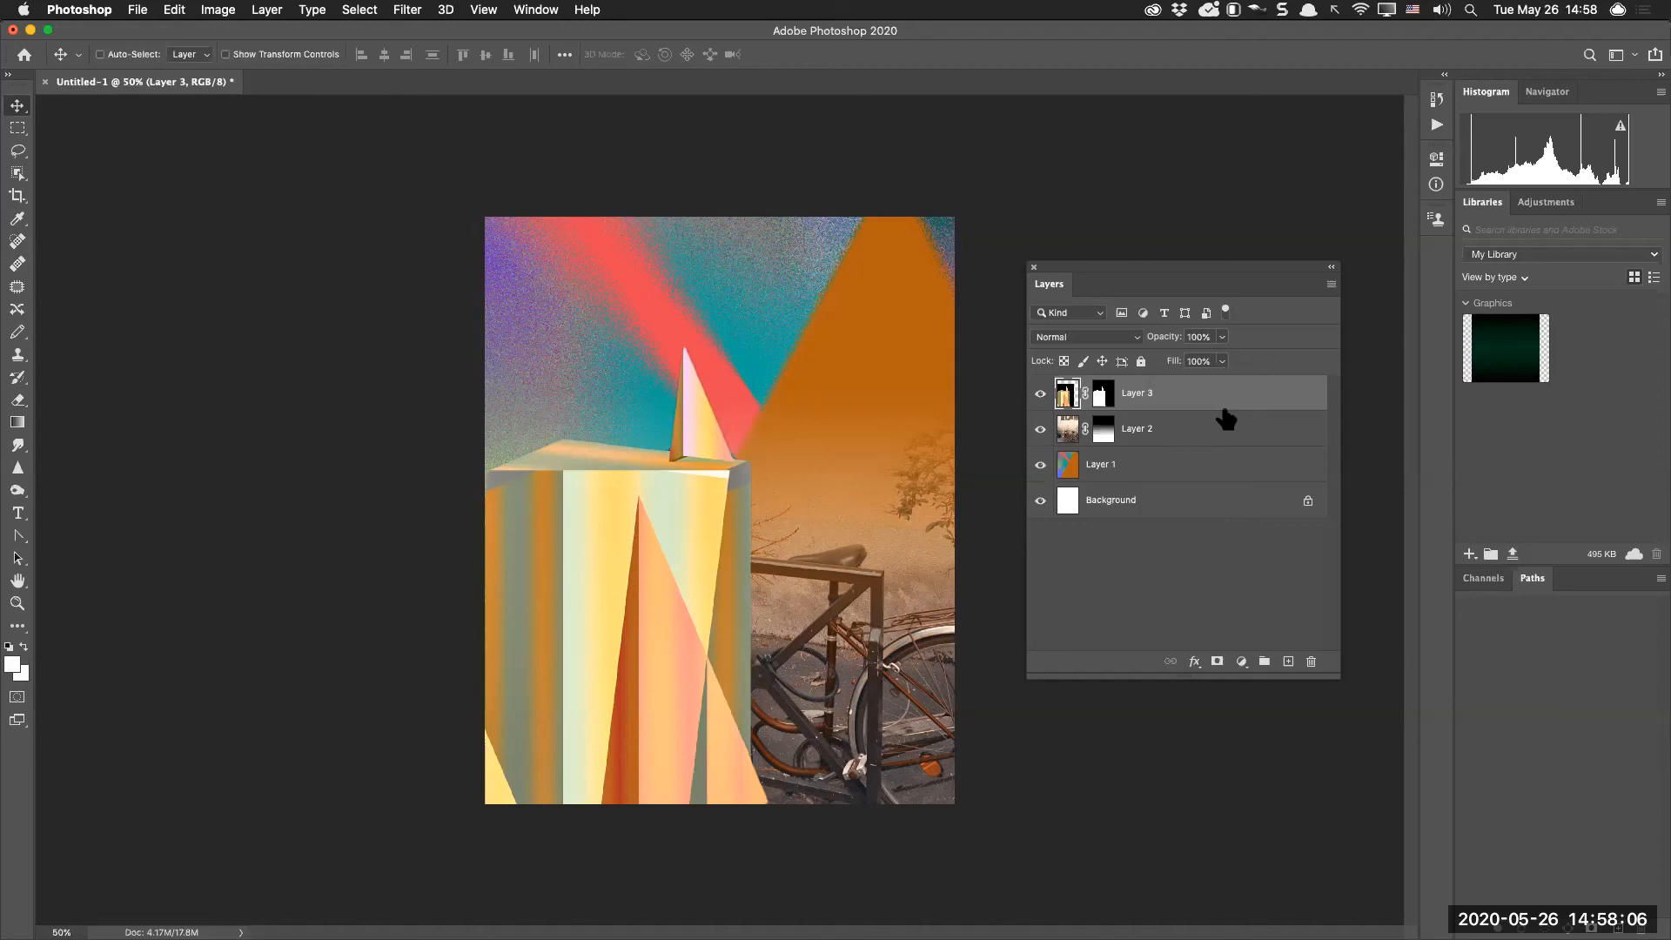
pyautogui.click(1174, 439)
pyautogui.click(1179, 400)
pyautogui.press('super+g')
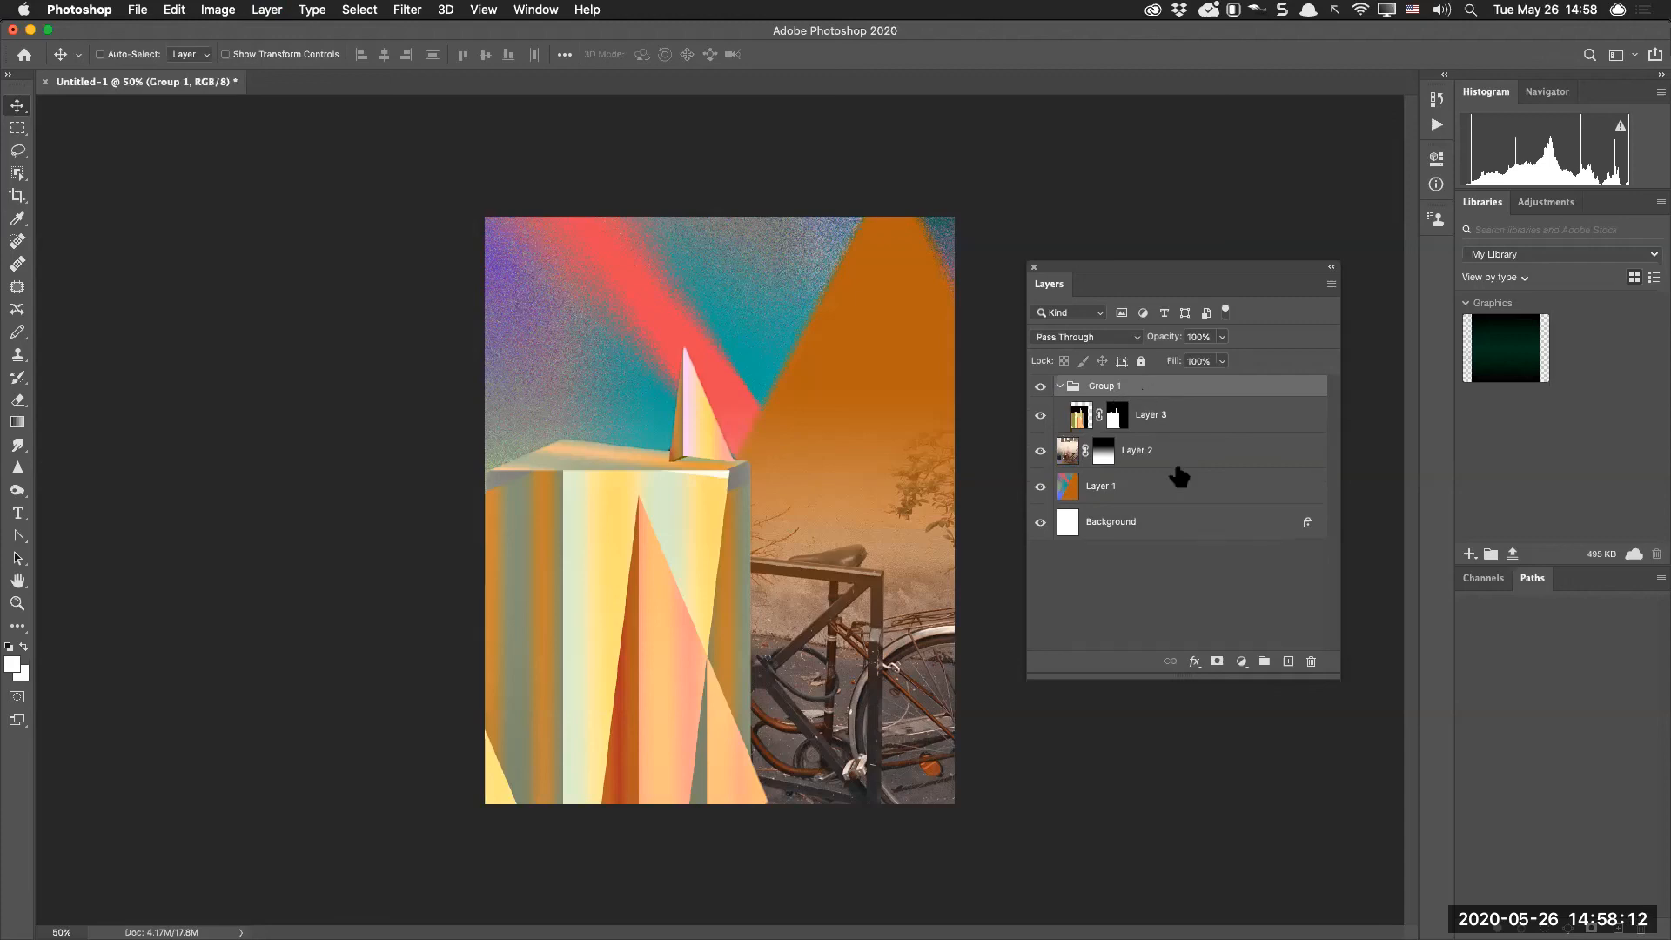
pyautogui.click(1217, 662)
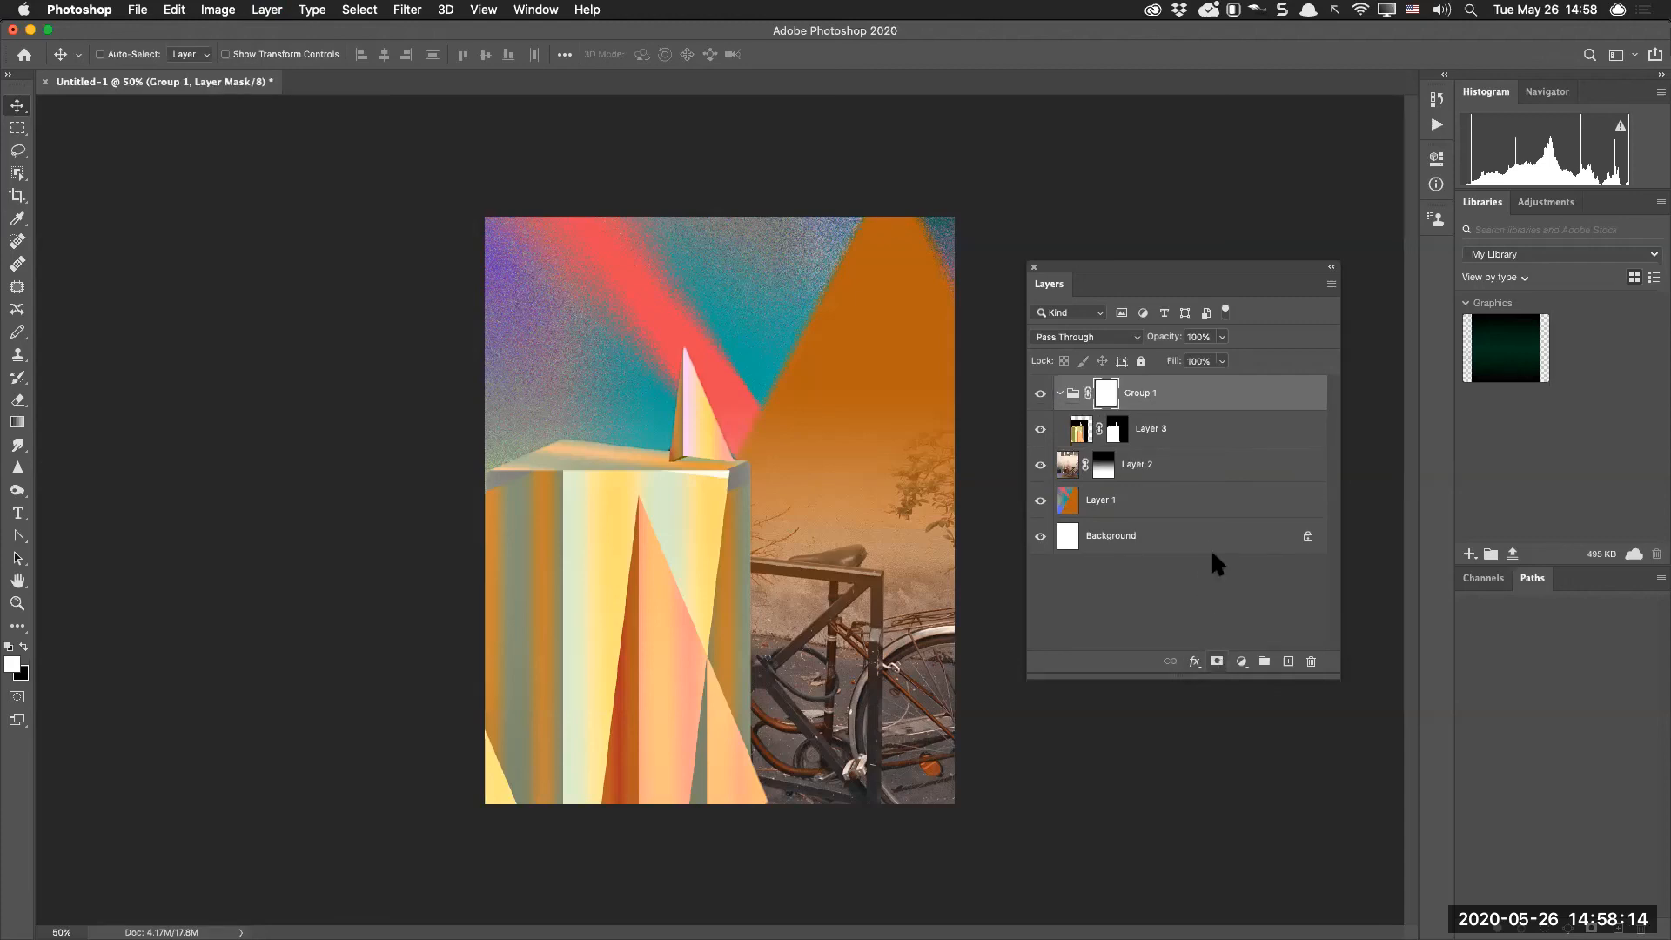
# Draw a vertical white-to-black gradient on Group 1's mask to fade the lower part of the striped block into the street photo
pyautogui.press('g')
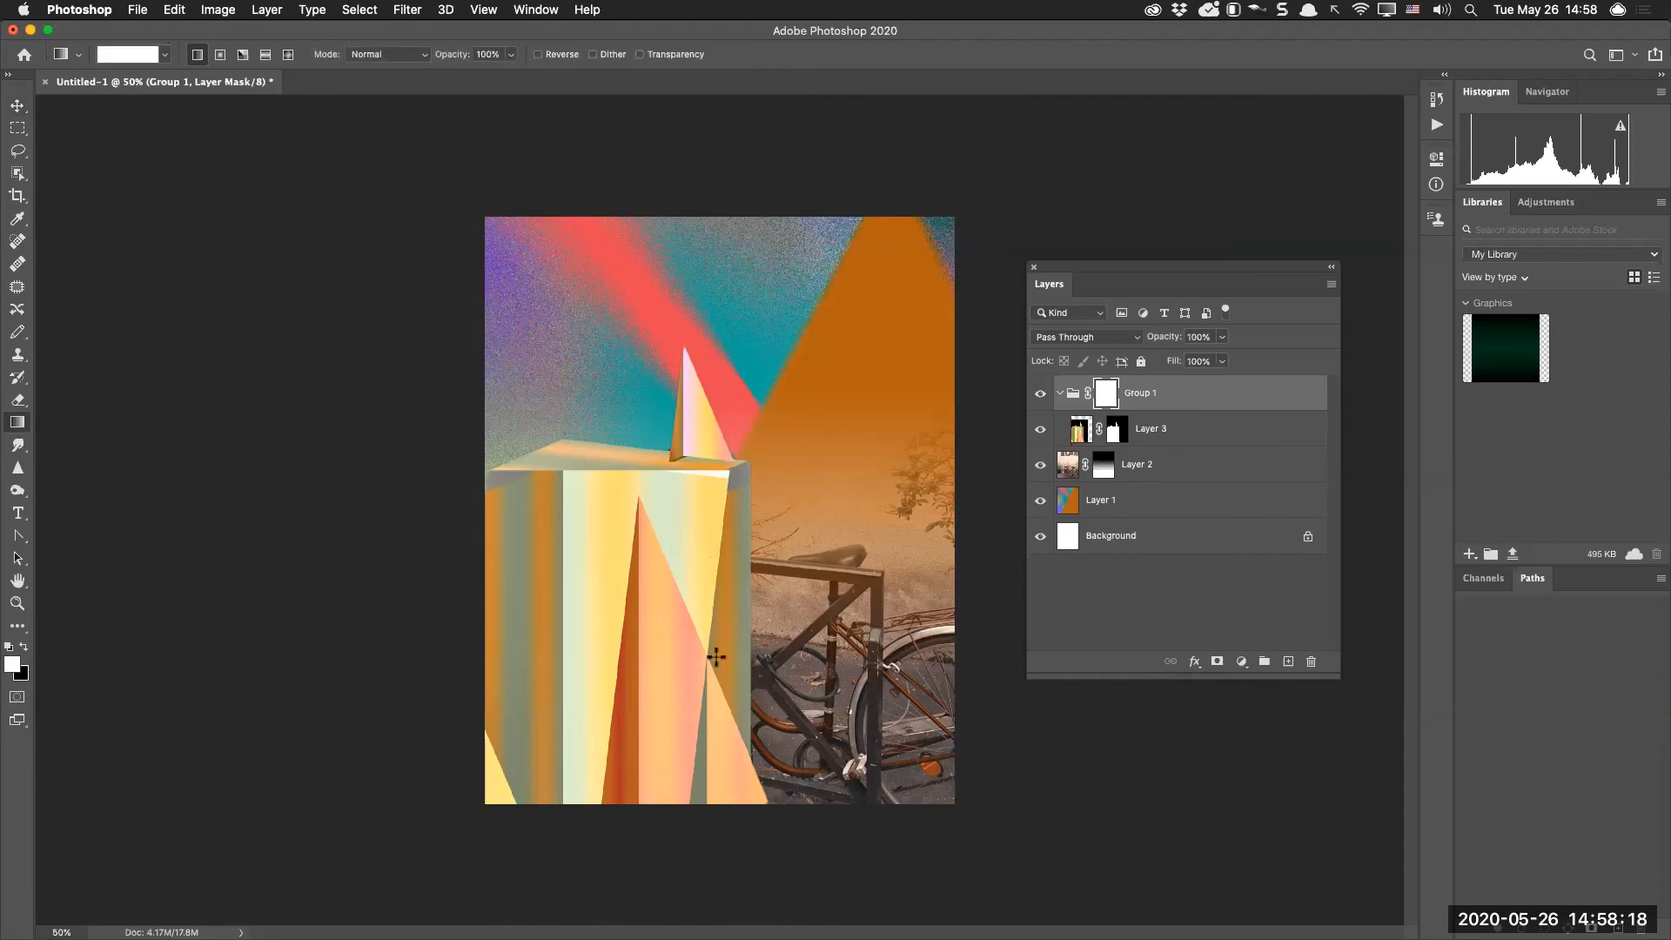
pyautogui.moveTo(712, 713); pyautogui.dragTo(735, 675)
pyautogui.moveTo(726, 596); pyautogui.dragTo(726, 777)
pyautogui.moveTo(715, 493); pyautogui.dragTo(723, 887)
pyautogui.moveTo(712, 563); pyautogui.dragTo(714, 822)
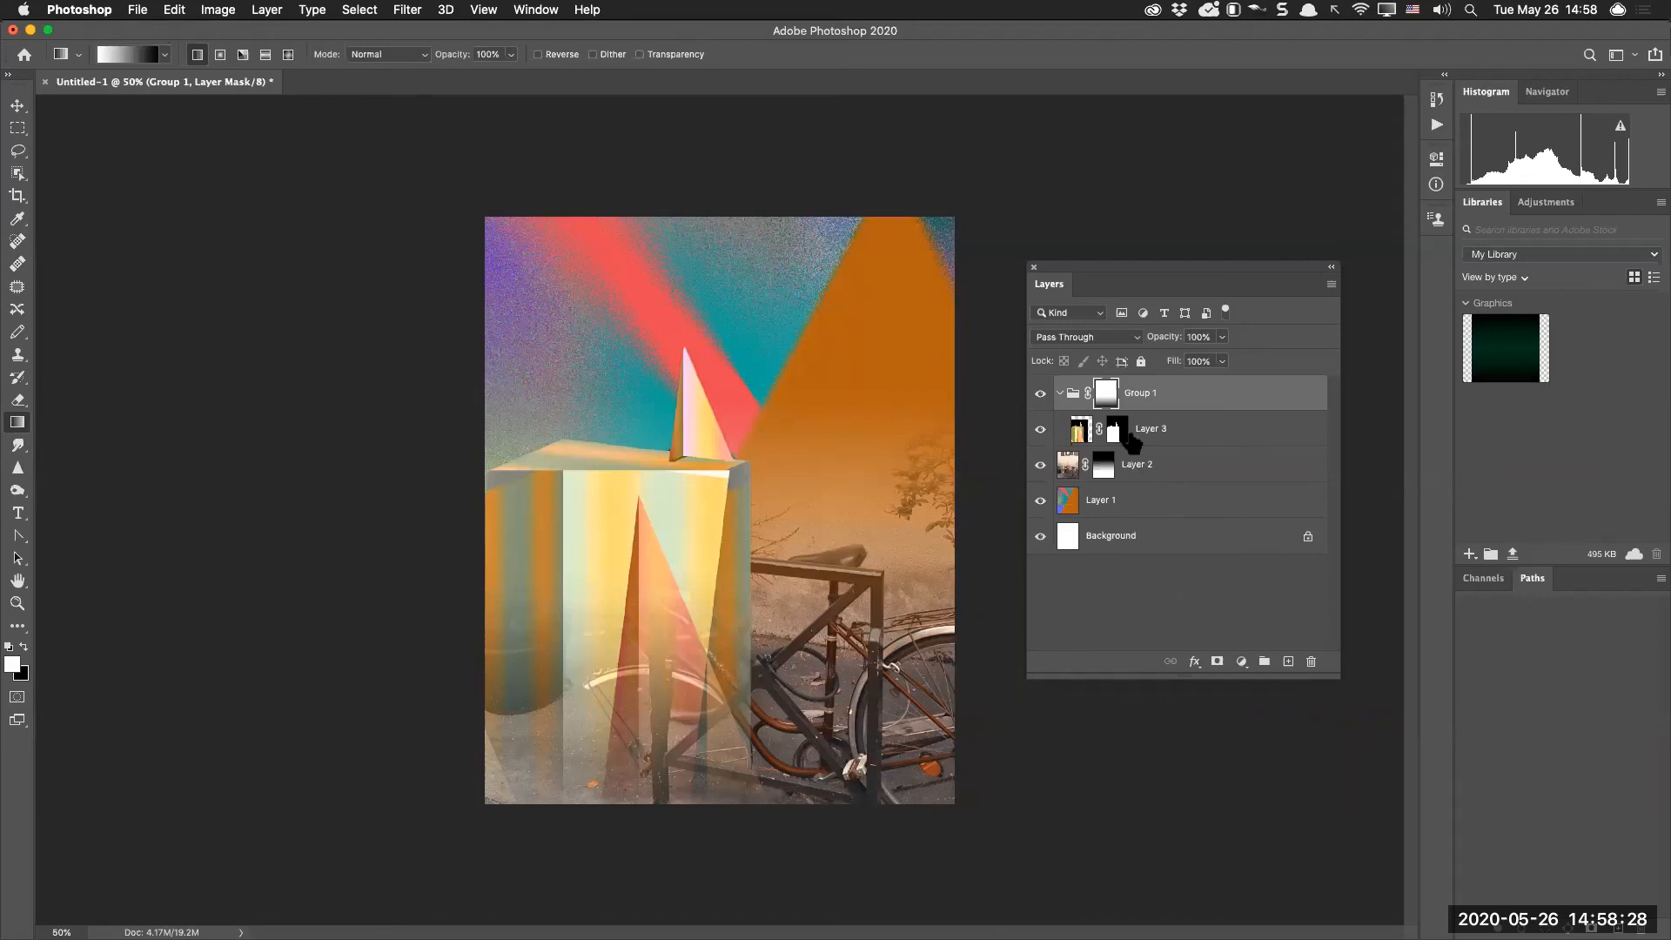
pyautogui.moveTo(676, 539); pyautogui.dragTo(657, 803)
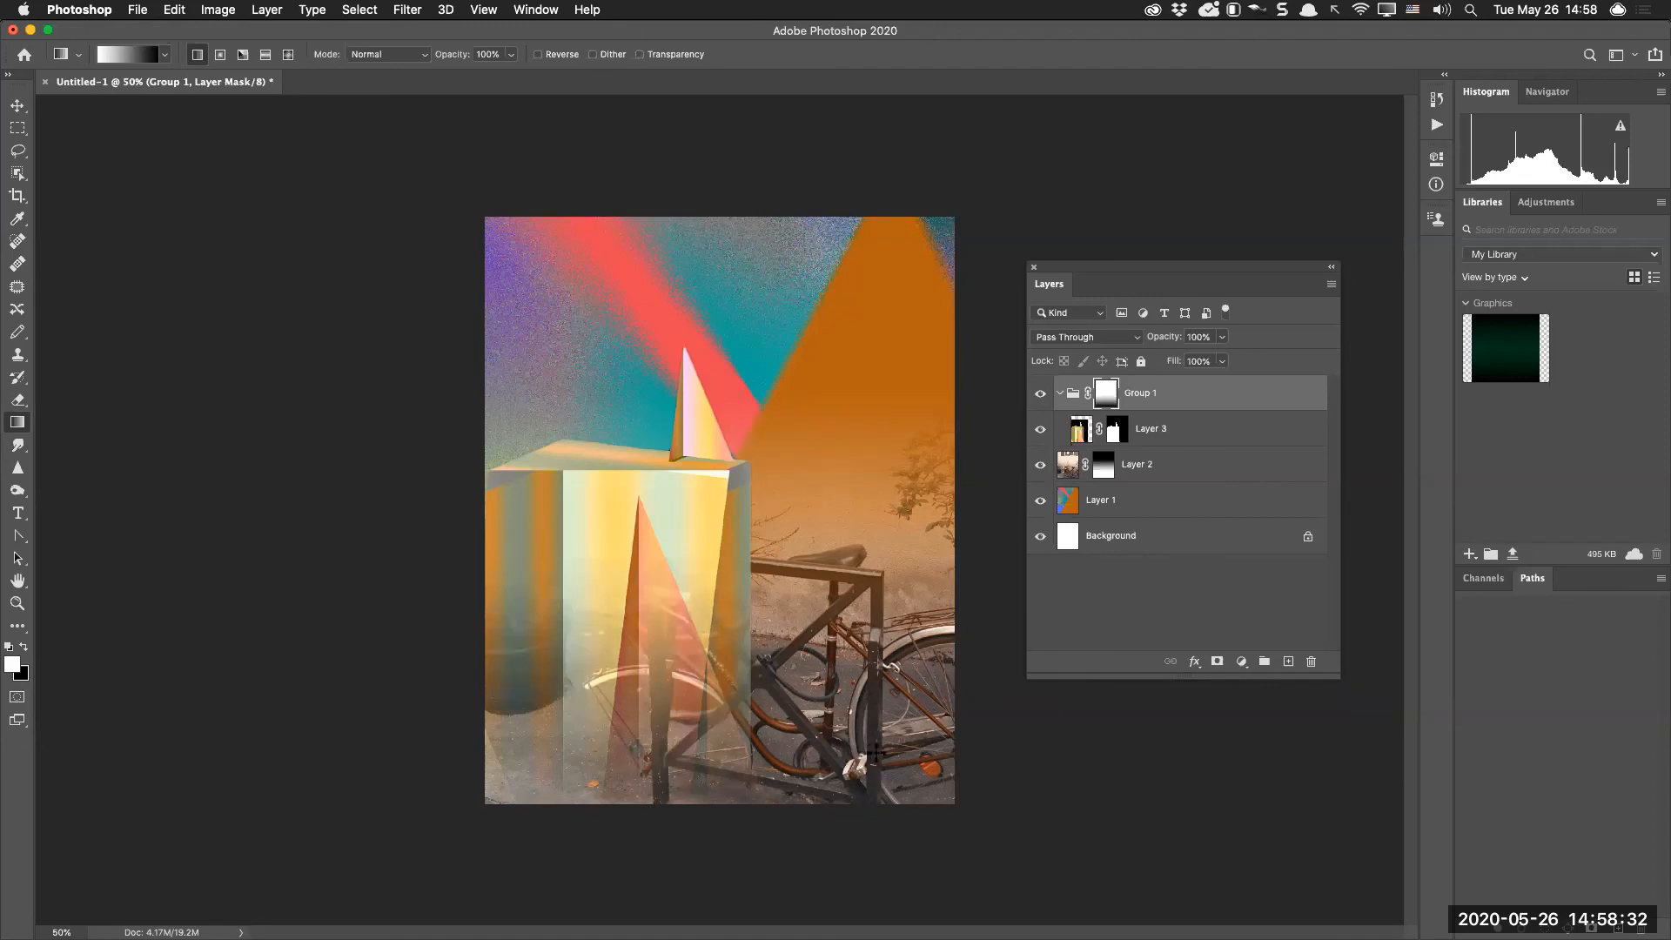
# Cycle Layer 3 inside the group through the blend modes, settle on Hard Light, and move the shape slightly left
pyautogui.click(1079, 428)
pyautogui.hotkey('shift', '+')
pyautogui.hotkey('shift', '+')
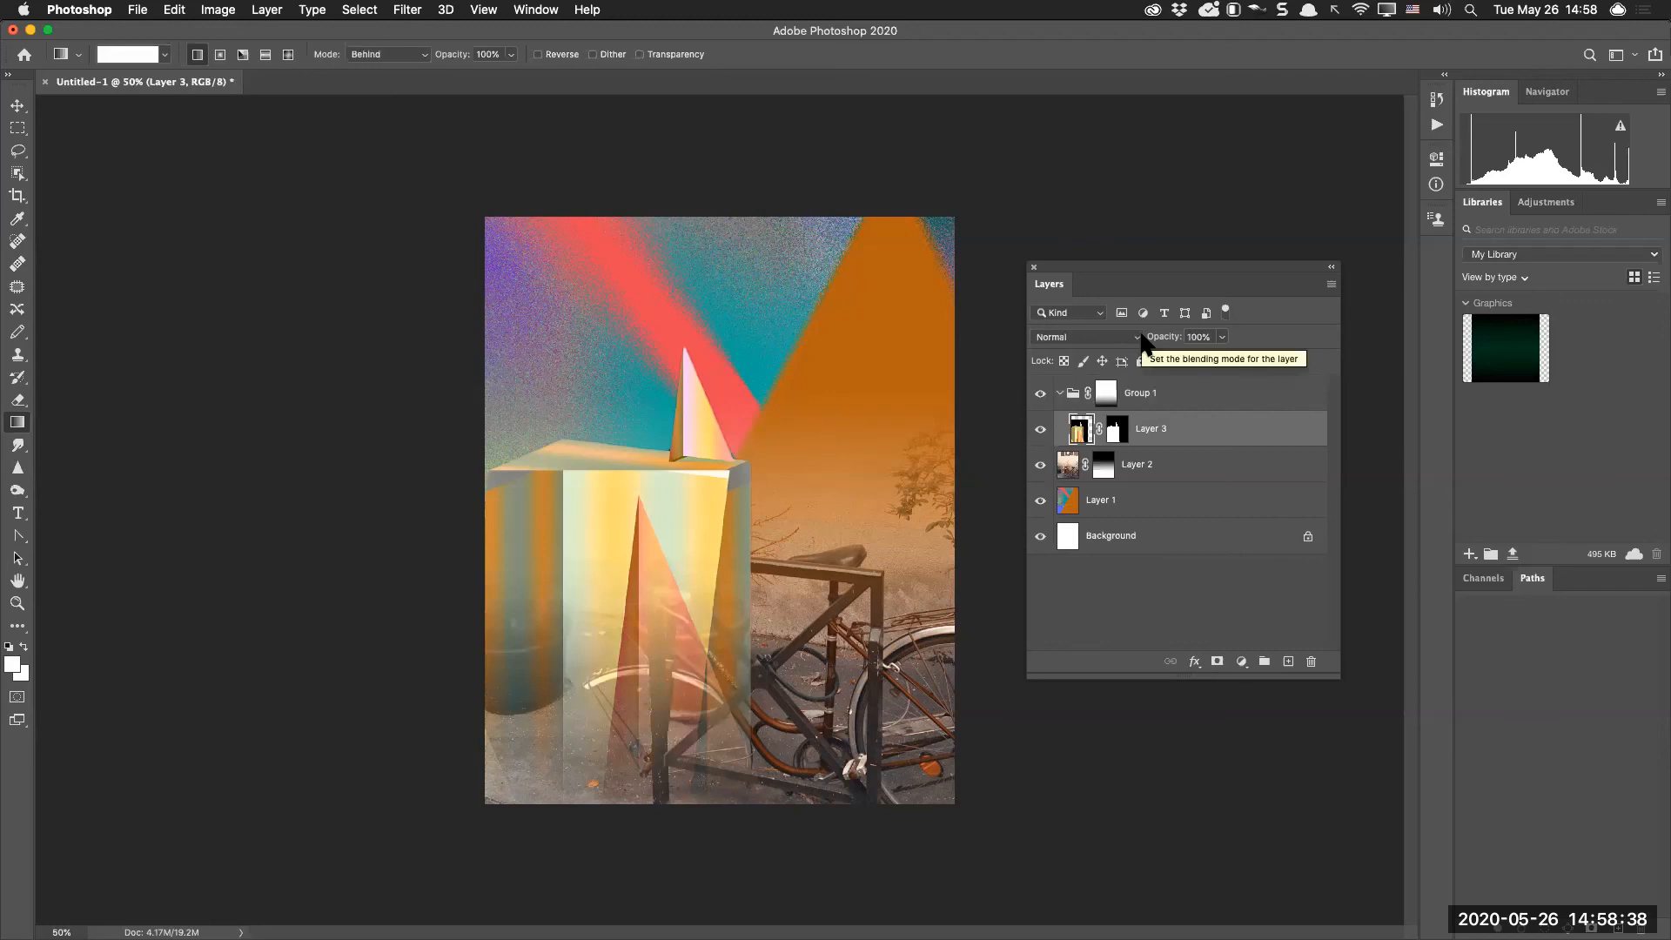
pyautogui.press('v')
pyautogui.hotkey('shift', '+')
pyautogui.hotkey('shift', '+')
pyautogui.hotkey('shift', '+')
pyautogui.hotkey('shift', '+')
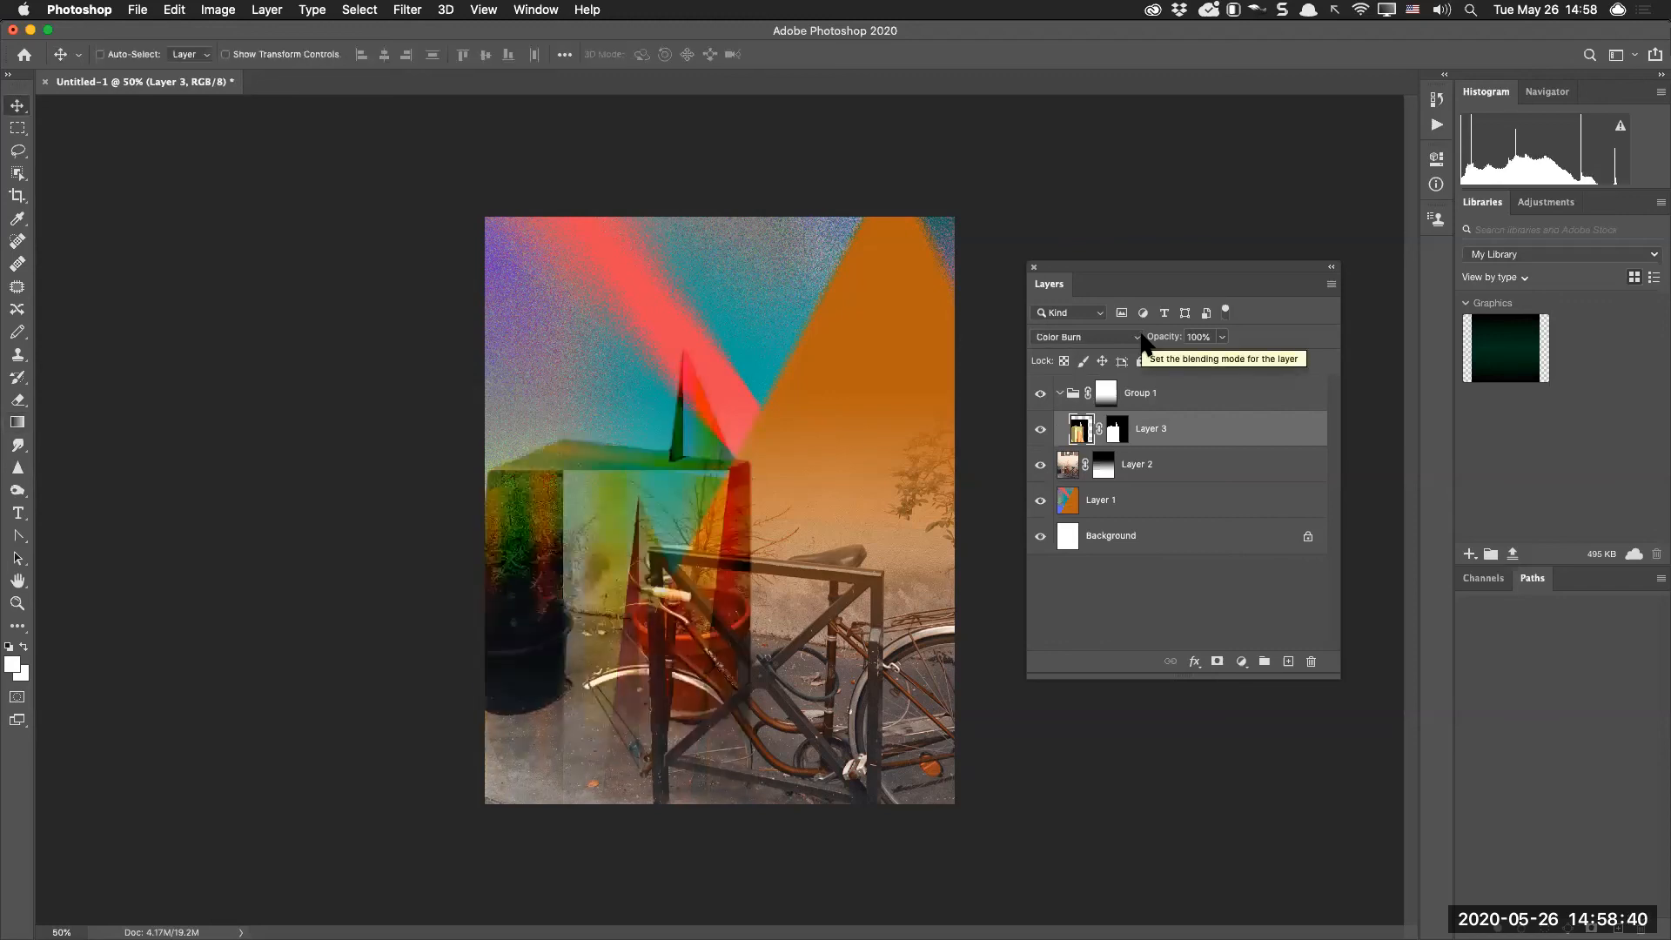
pyautogui.hotkey('shift', '+')
pyautogui.hotkey('shift', '+')
pyautogui.hotkey('shift', '+')
pyautogui.hotkey('shift', '+')
pyautogui.hotkey('shift', '+')
pyautogui.hotkey('shift', '+')
pyautogui.hotkey('shift', '+')
pyautogui.hotkey('shift', '+')
pyautogui.hotkey('shift', '+')
pyautogui.hotkey('shift', '+')
pyautogui.hotkey('shift', '-')
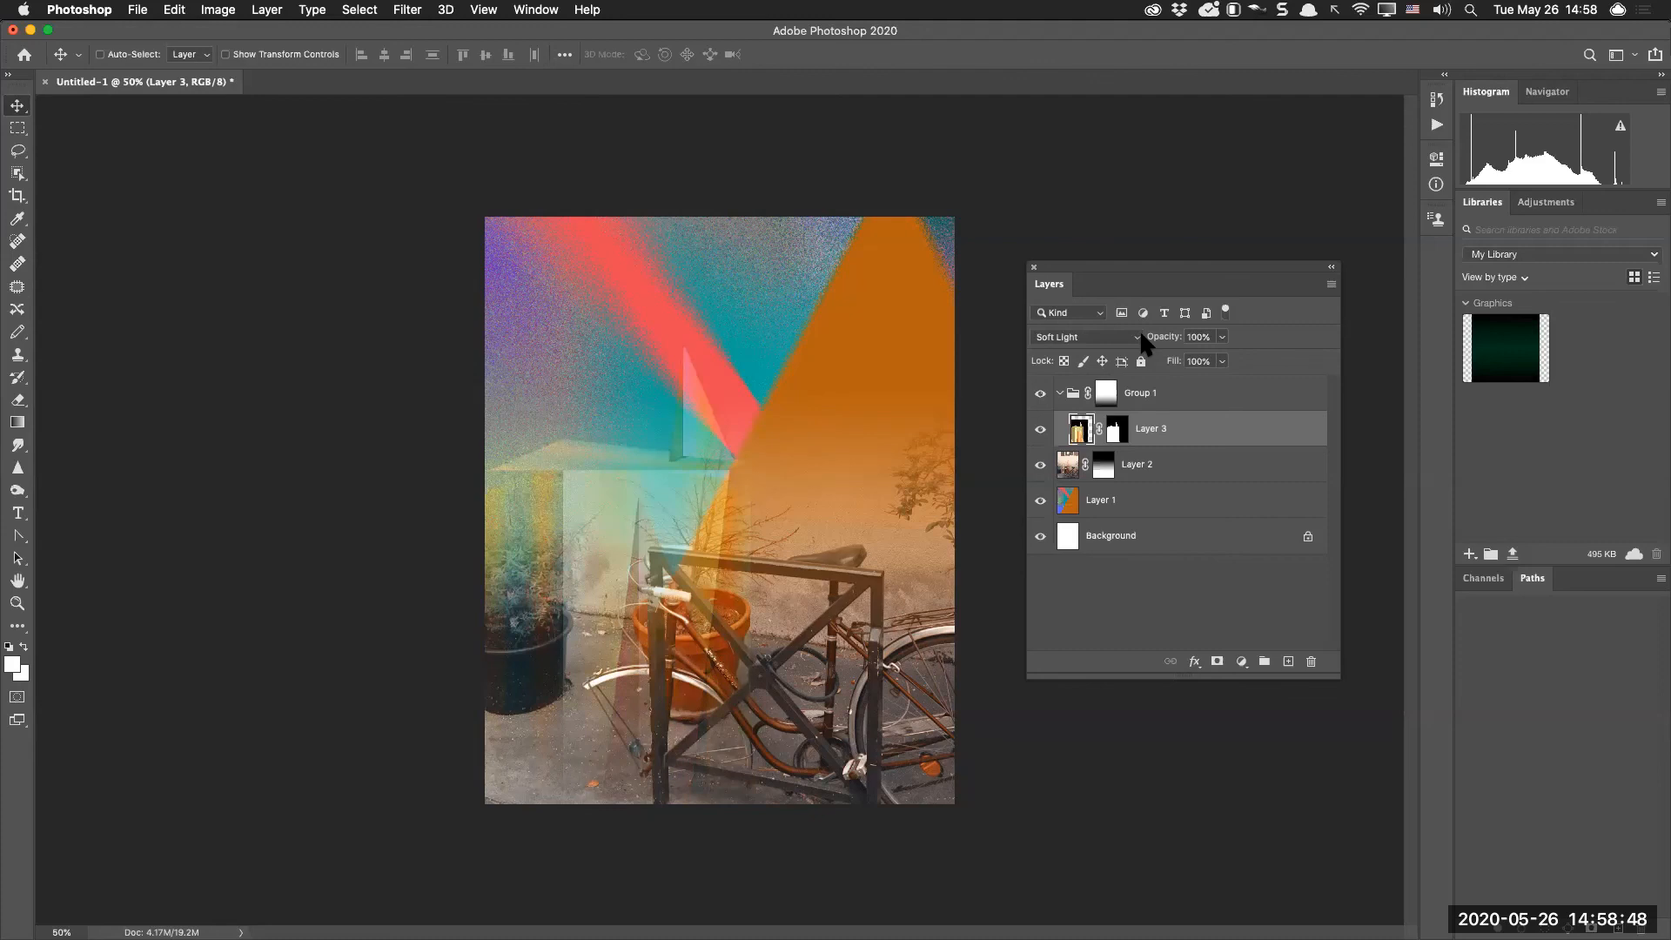
pyautogui.hotkey('shift', '+')
pyautogui.hotkey('shift', '+')
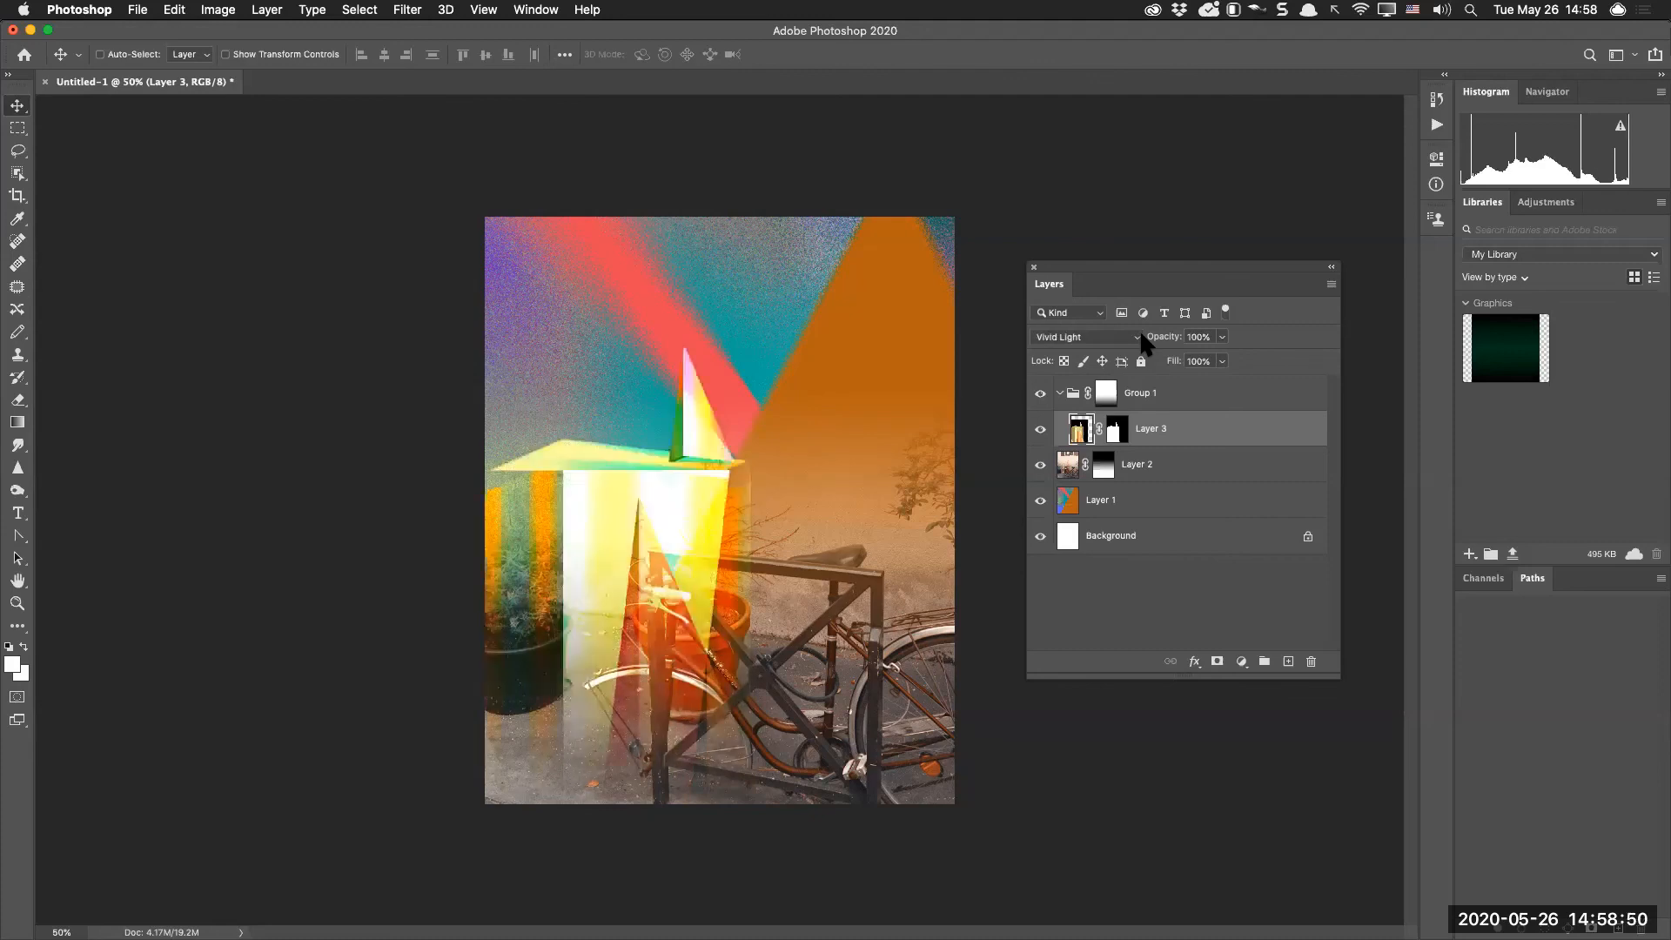
pyautogui.hotkey('shift', '-')
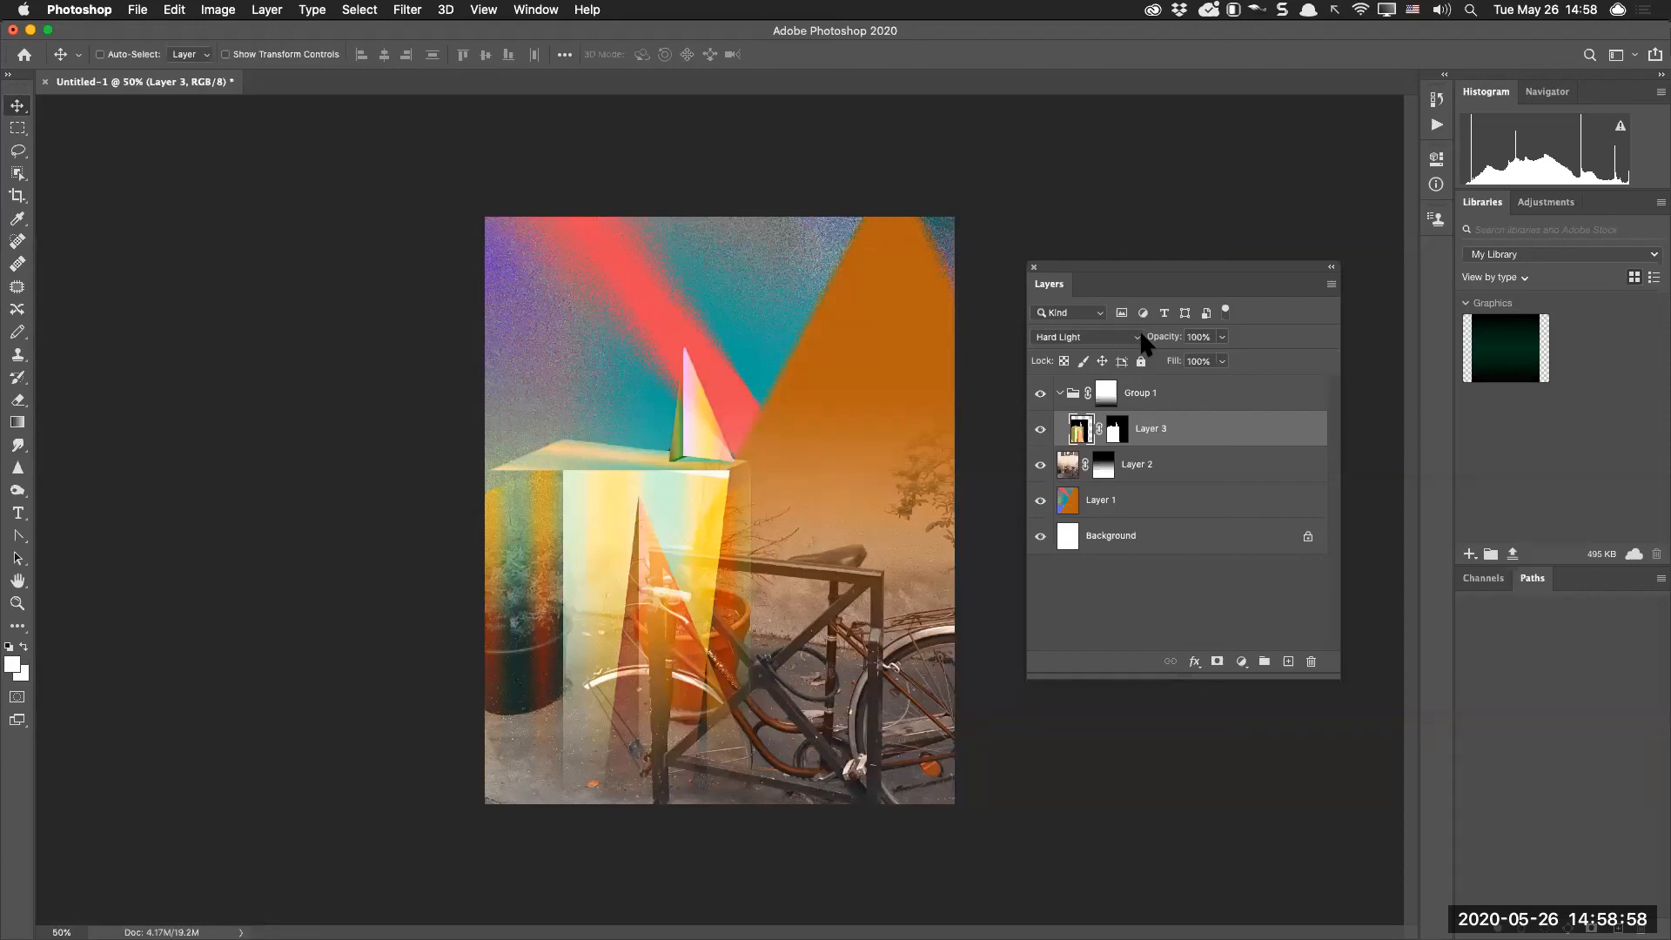
pyautogui.moveTo(725, 524); pyautogui.dragTo(709, 522)
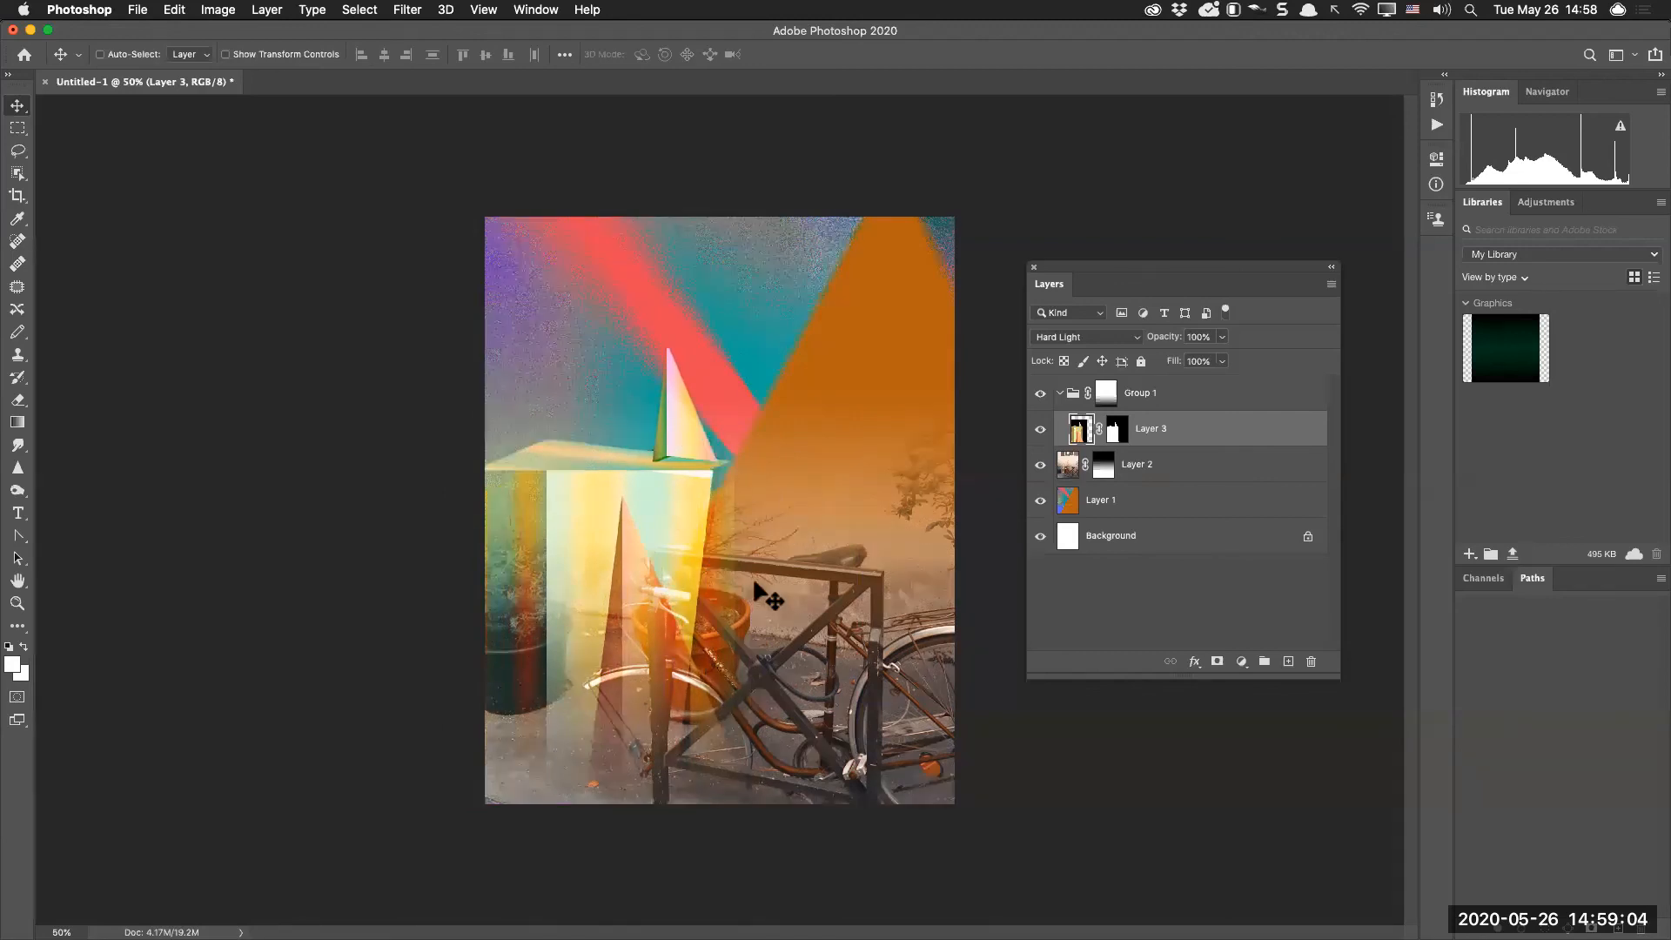